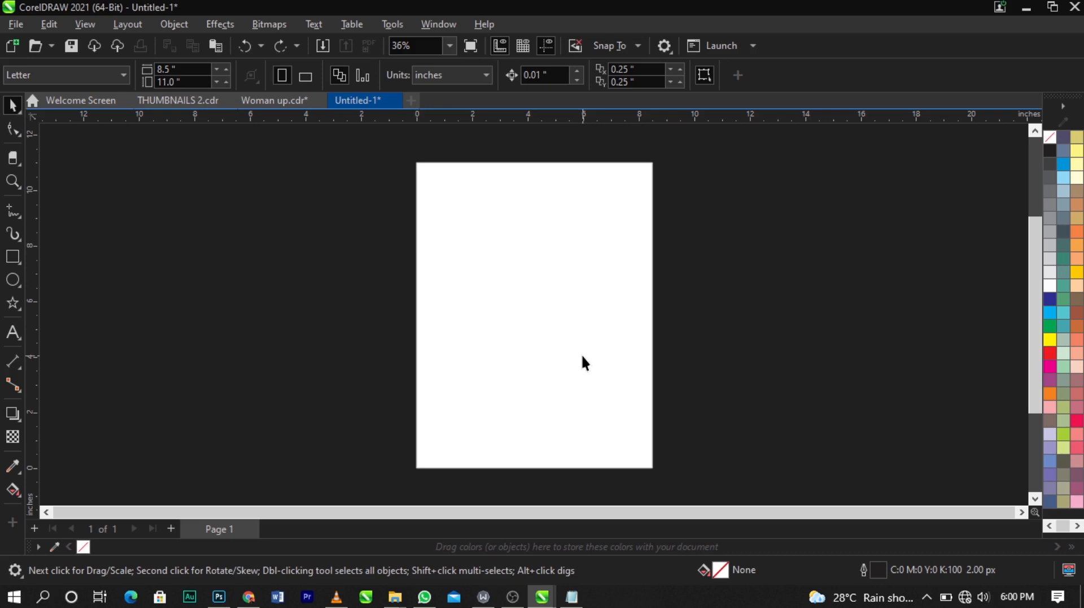
# Step: Set the page size to 5 by 5 inches, keeping inches as the units
pyautogui.click(471, 79)
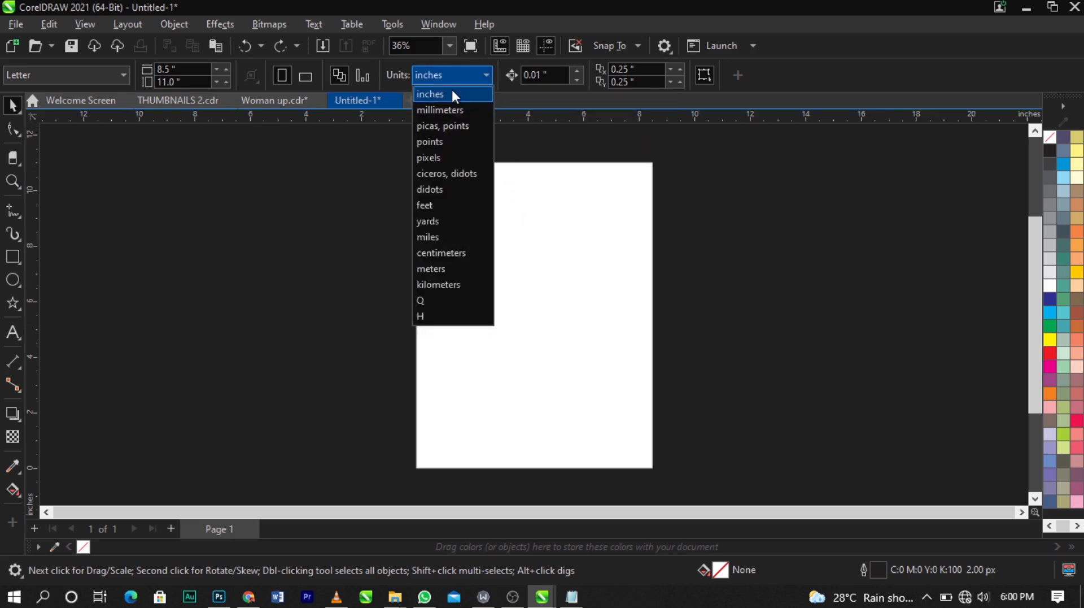
pyautogui.click(452, 90)
pyautogui.moveTo(178, 70); pyautogui.dragTo(102, 80)
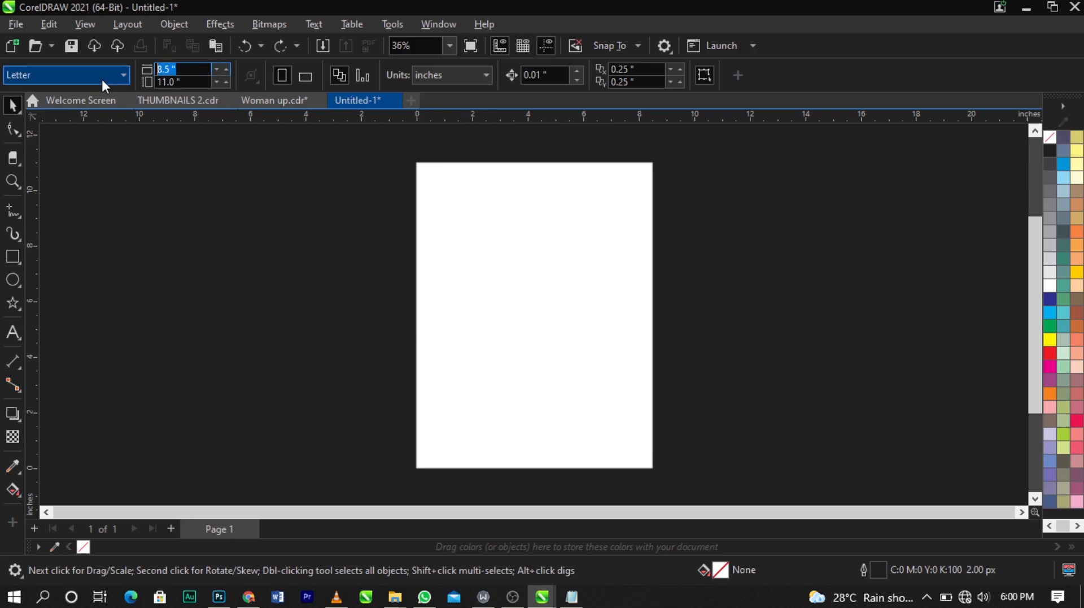
pyautogui.write('5')
pyautogui.press('Tab')
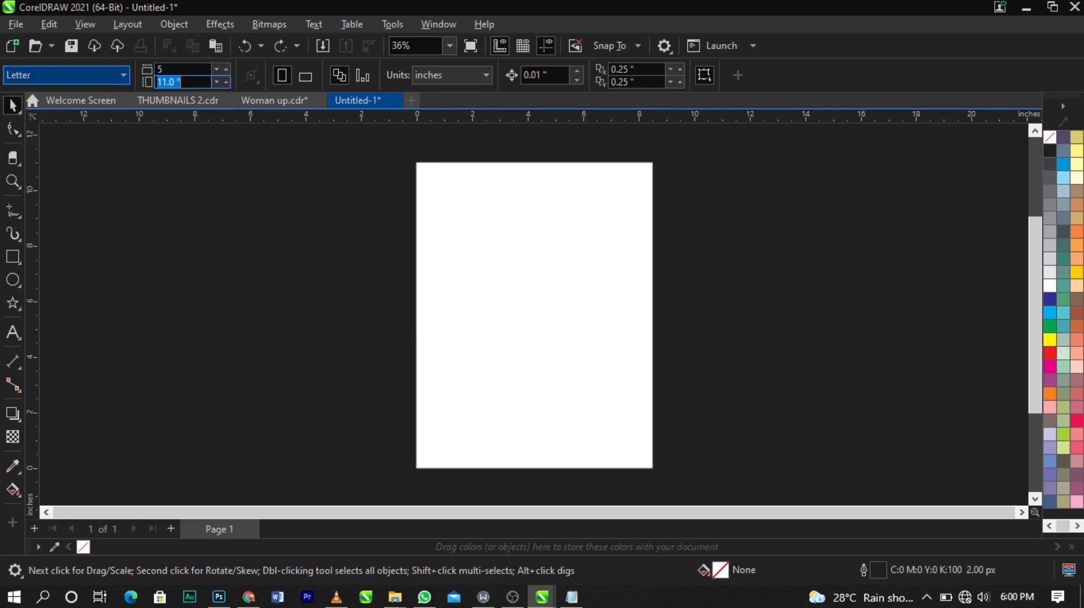
pyautogui.write('5')
pyautogui.press('Return')
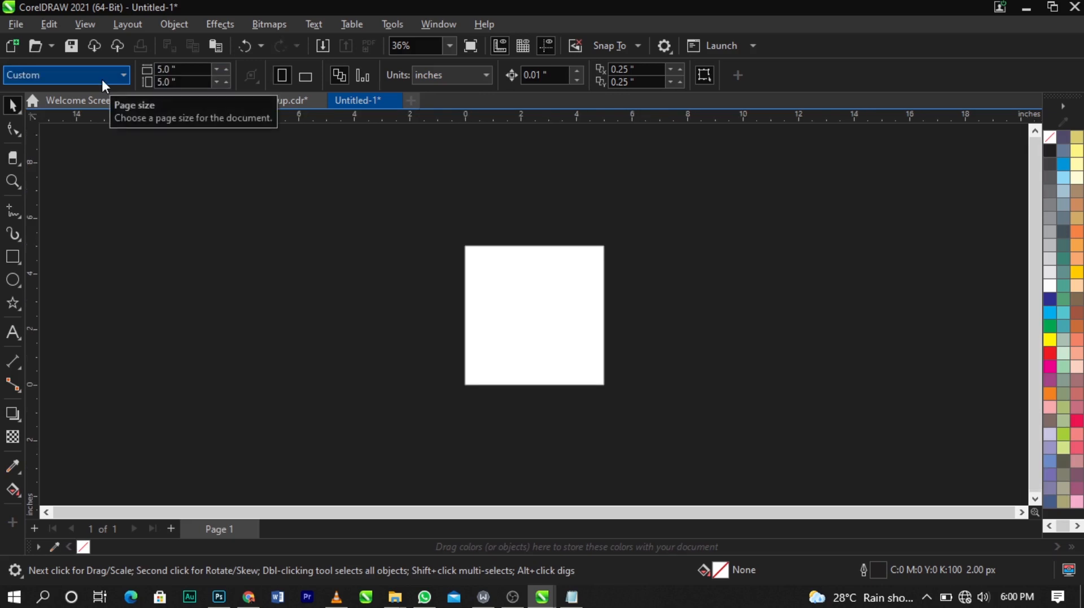
pyautogui.hotkey('shift', 'F4')
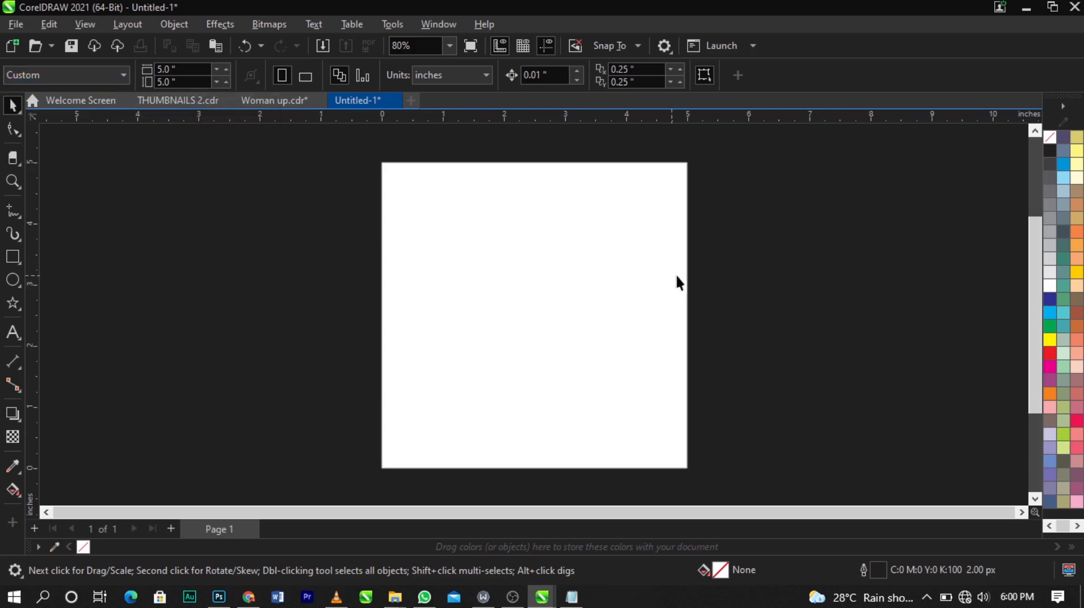
pyautogui.rightClick(752, 267)
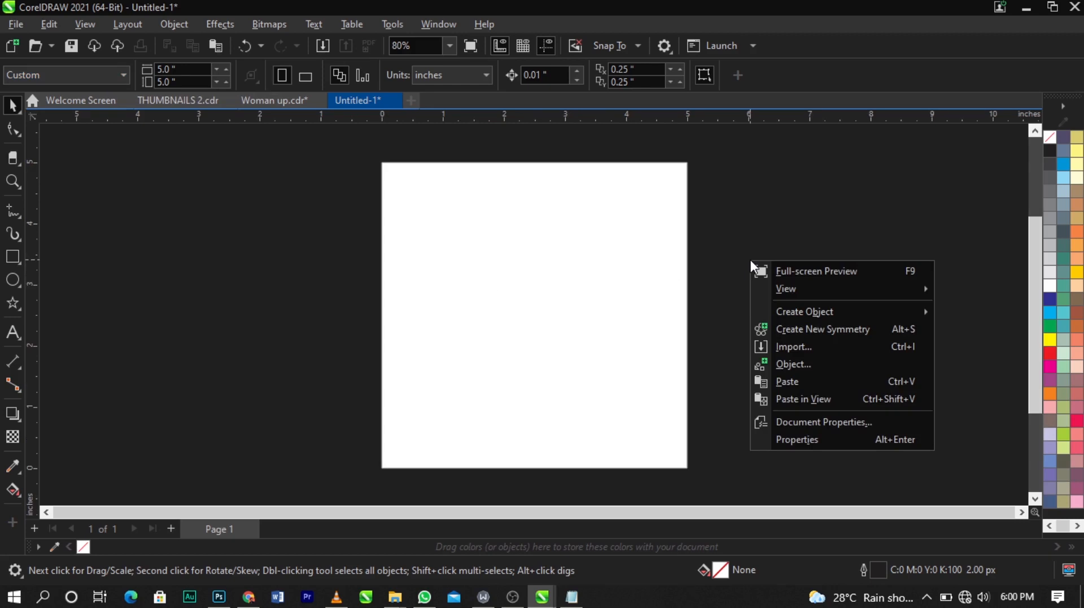
pyautogui.rightClick(767, 245)
pyautogui.rightClick(767, 245)
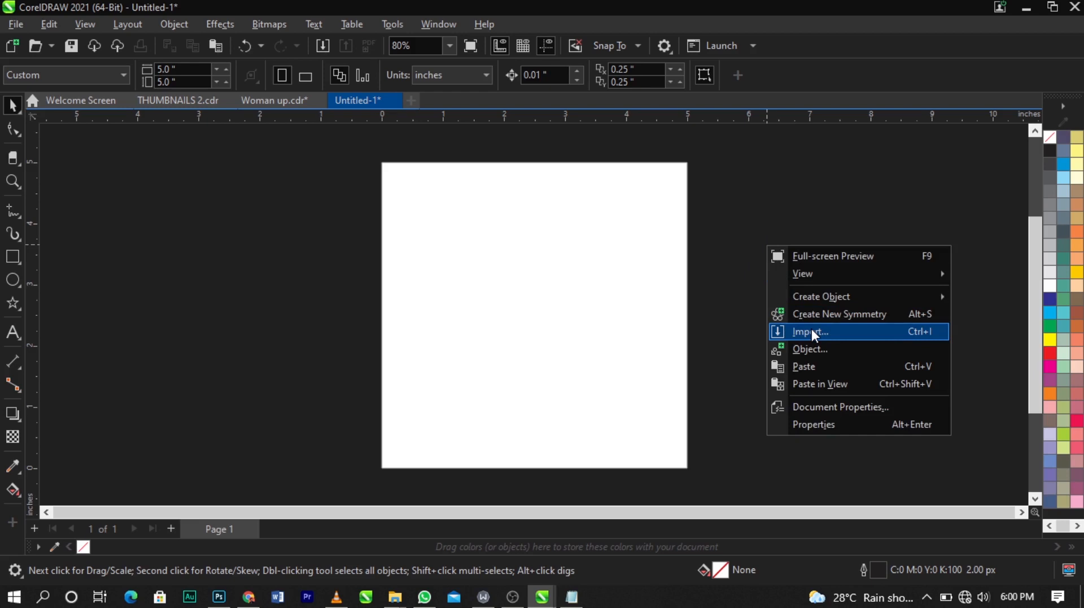
pyautogui.click(726, 291)
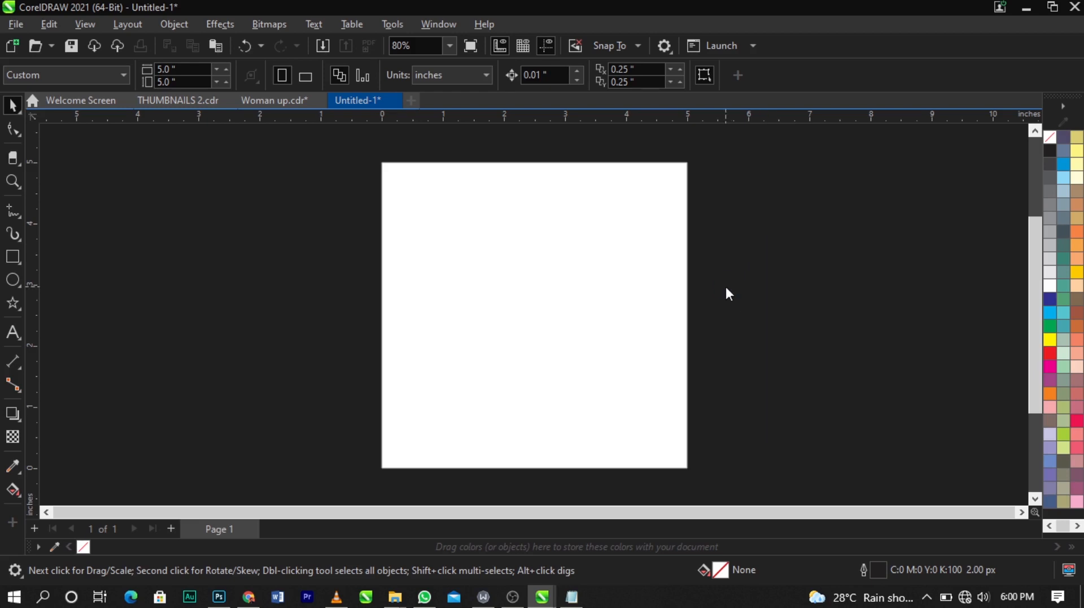
pyautogui.hotkey('ctrl', 'i')
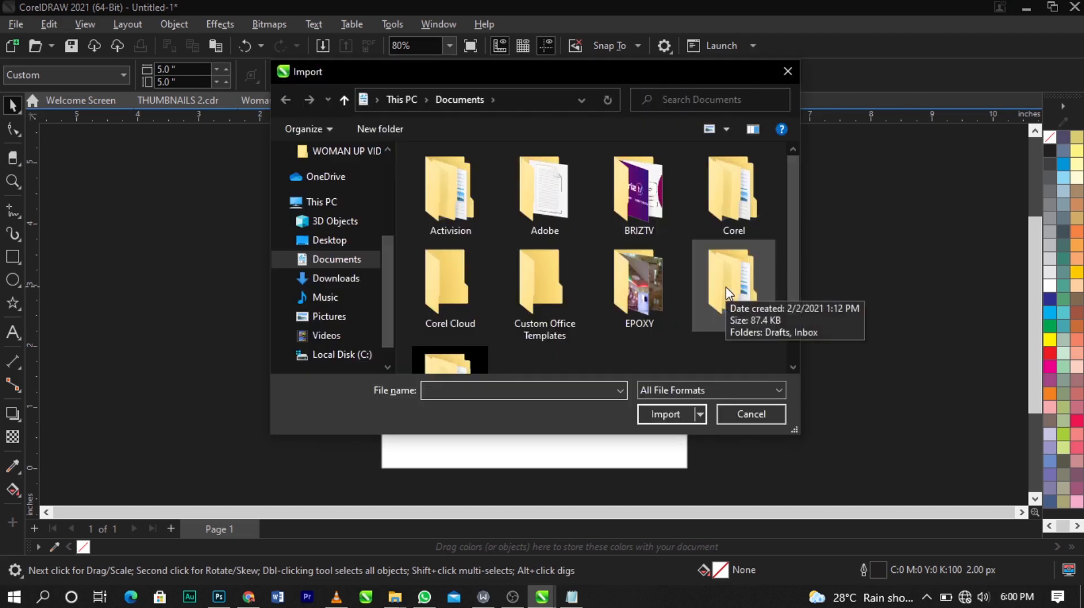
pyautogui.press('Escape')
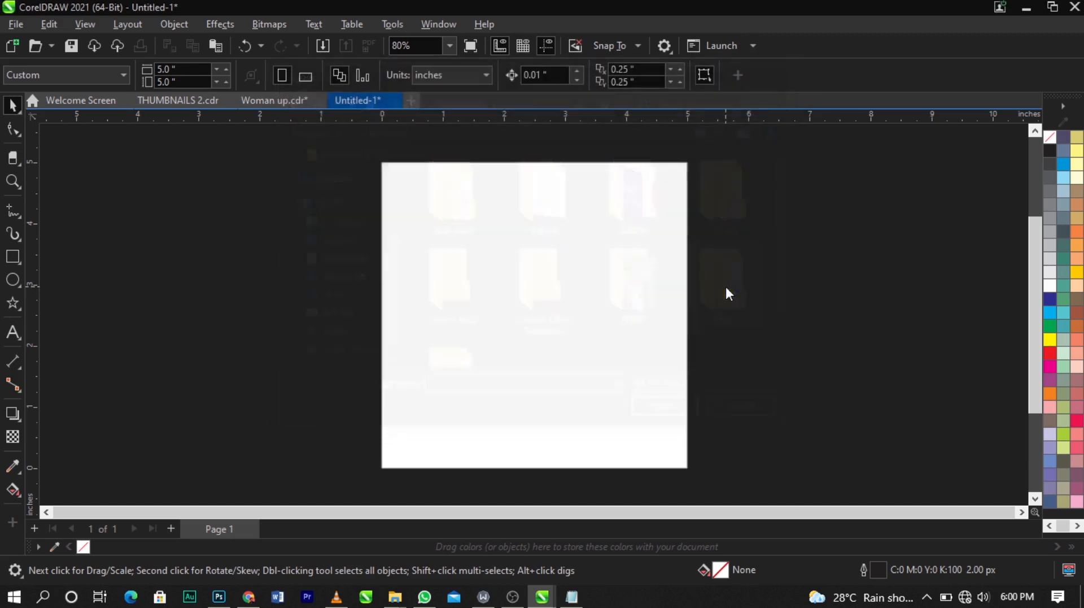
# Step: Import the paint splash, background, logo and WhatsApp photo images from the Downloads > vidoes > WOMAN UP VIDEO folder
pyautogui.click(16, 30)
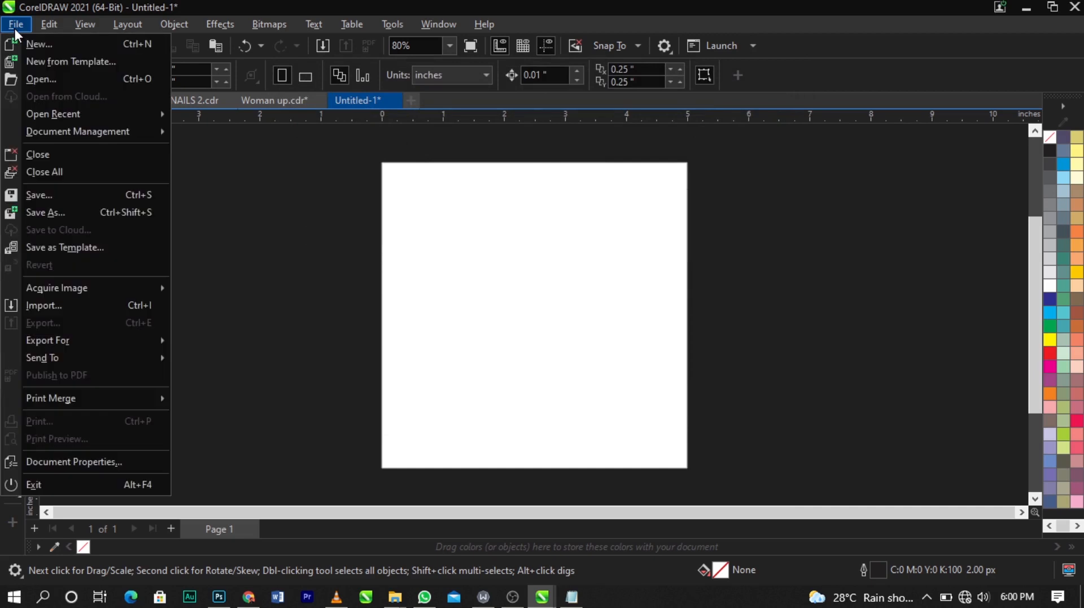
pyautogui.click(76, 305)
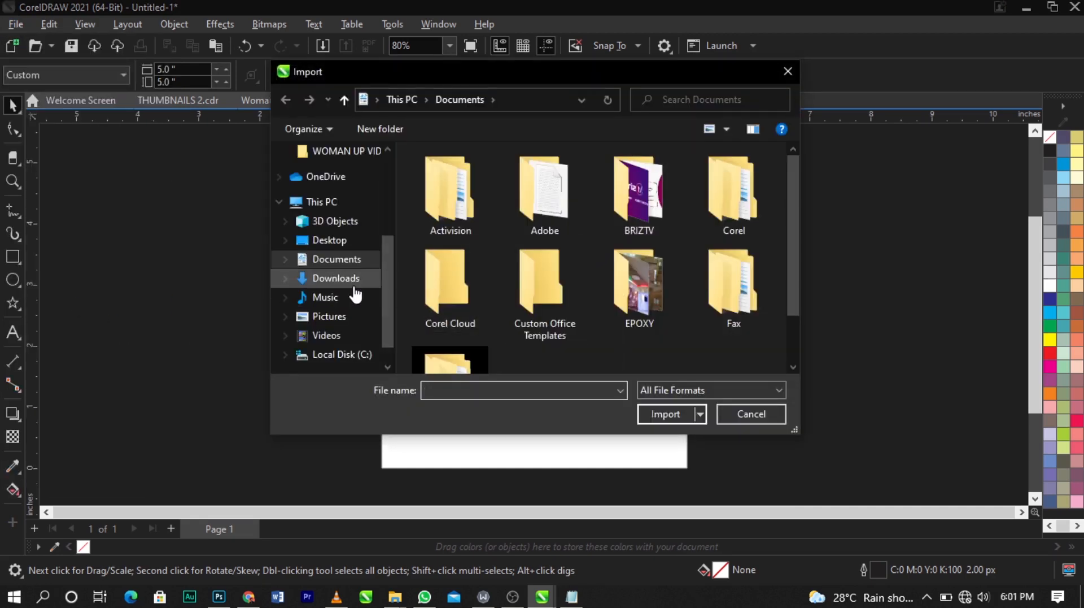
pyautogui.click(347, 285)
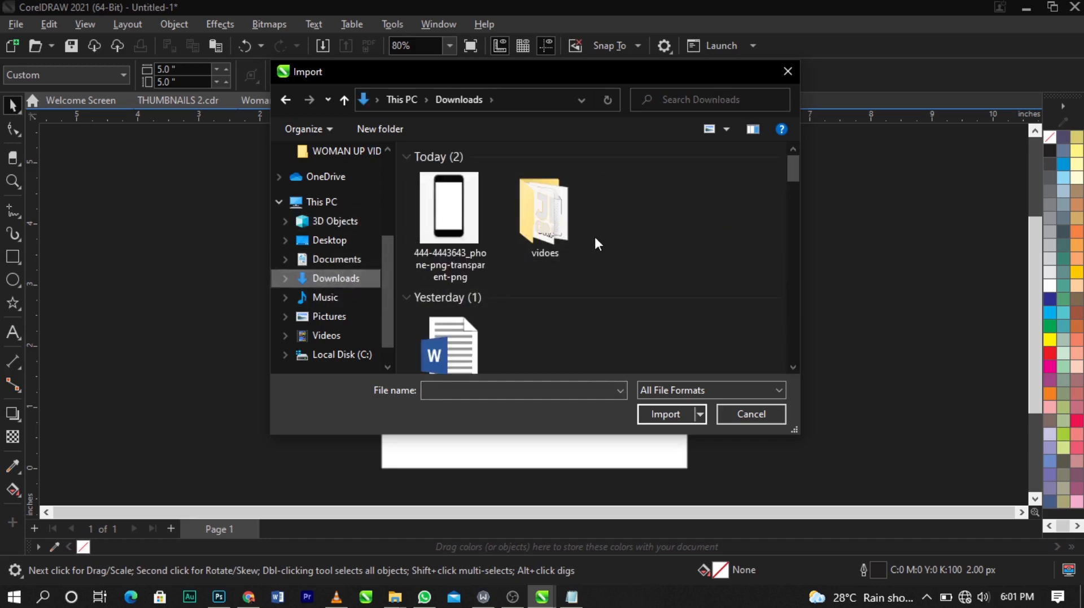
pyautogui.doubleClick(564, 225)
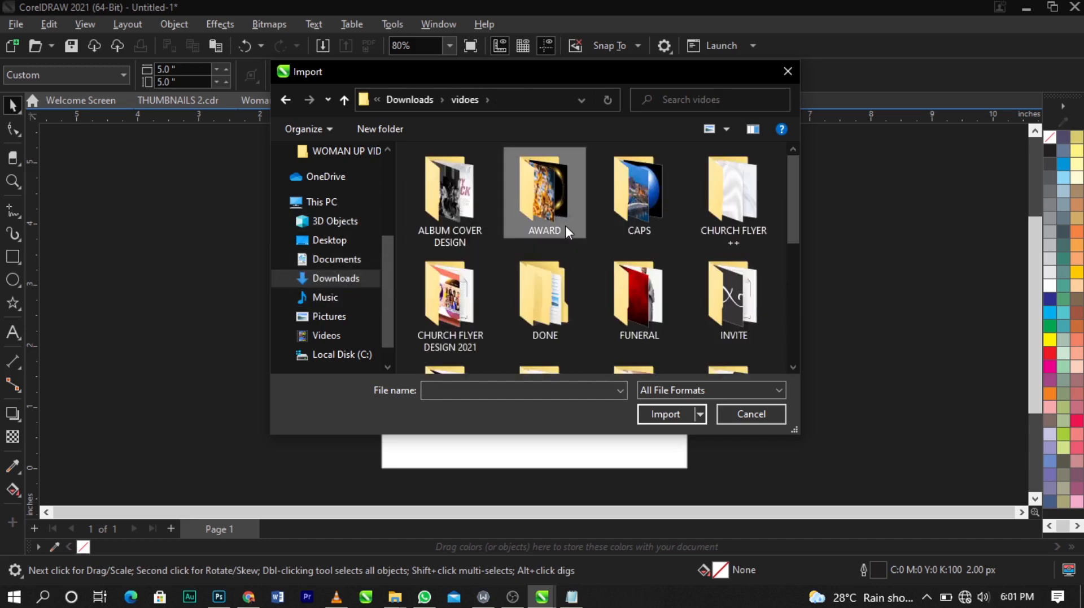
pyautogui.scroll(-5, 565, 225)
pyautogui.doubleClick(729, 226)
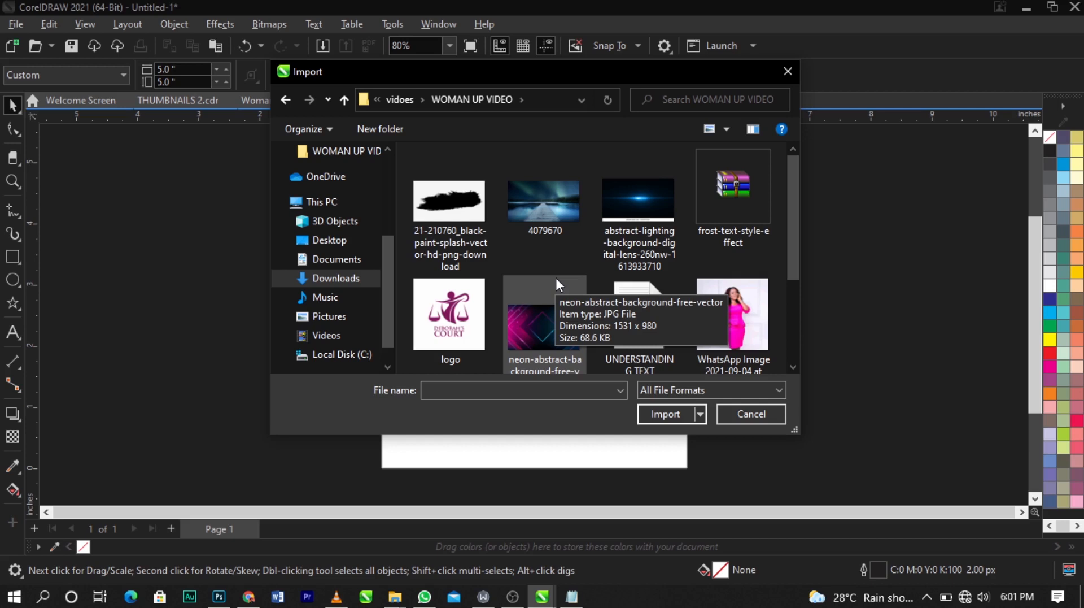
pyautogui.click(458, 214)
pyautogui.keyDown('ctrl'); pyautogui.click(573, 208); pyautogui.keyUp('ctrl')
pyautogui.keyDown('ctrl'); pyautogui.click(616, 203); pyautogui.keyUp('ctrl')
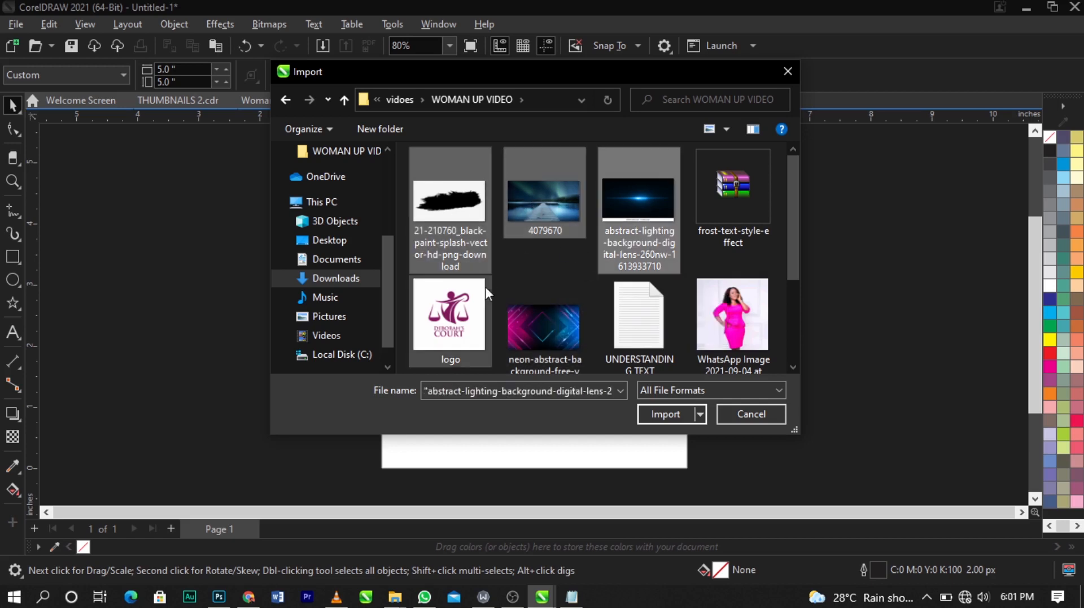
pyautogui.keyDown('ctrl'); pyautogui.click(480, 299); pyautogui.keyUp('ctrl')
pyautogui.keyDown('ctrl'); pyautogui.click(525, 317); pyautogui.keyUp('ctrl')
pyautogui.keyDown('ctrl'); pyautogui.click(725, 303); pyautogui.keyUp('ctrl')
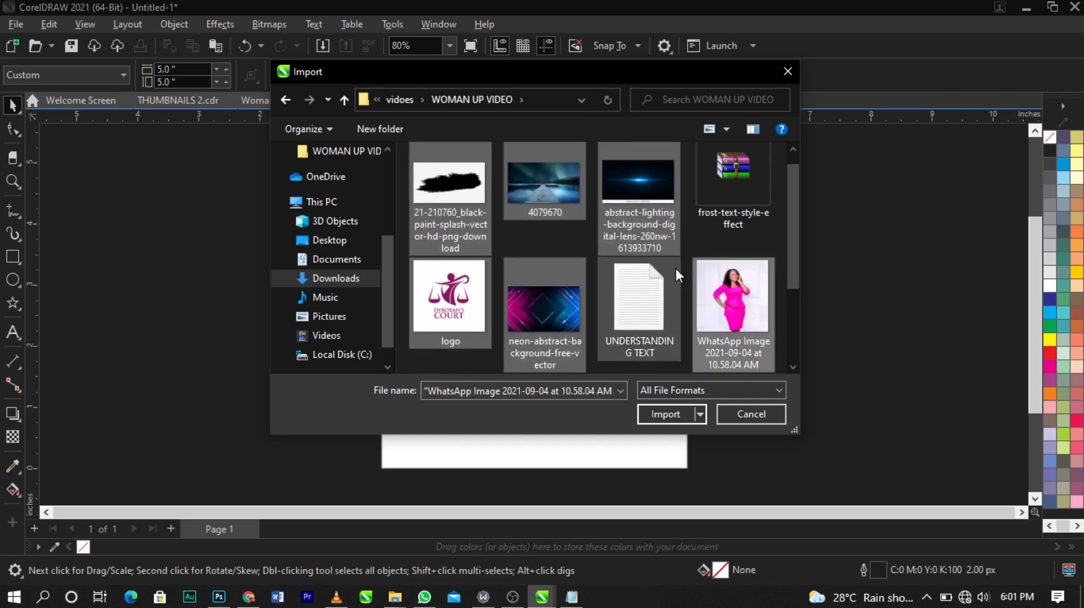
pyautogui.scroll(-2, 676, 266)
pyautogui.keyDown('ctrl'); pyautogui.click(724, 221); pyautogui.keyUp('ctrl')
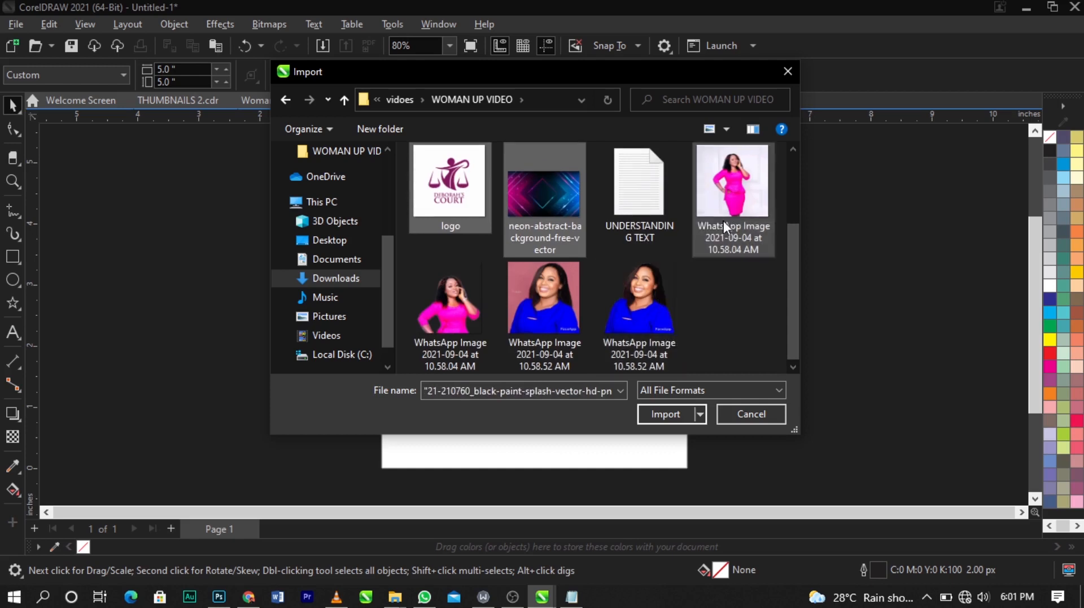
pyautogui.keyDown('ctrl'); pyautogui.click(452, 324); pyautogui.keyUp('ctrl')
pyautogui.scroll(2, 623, 306)
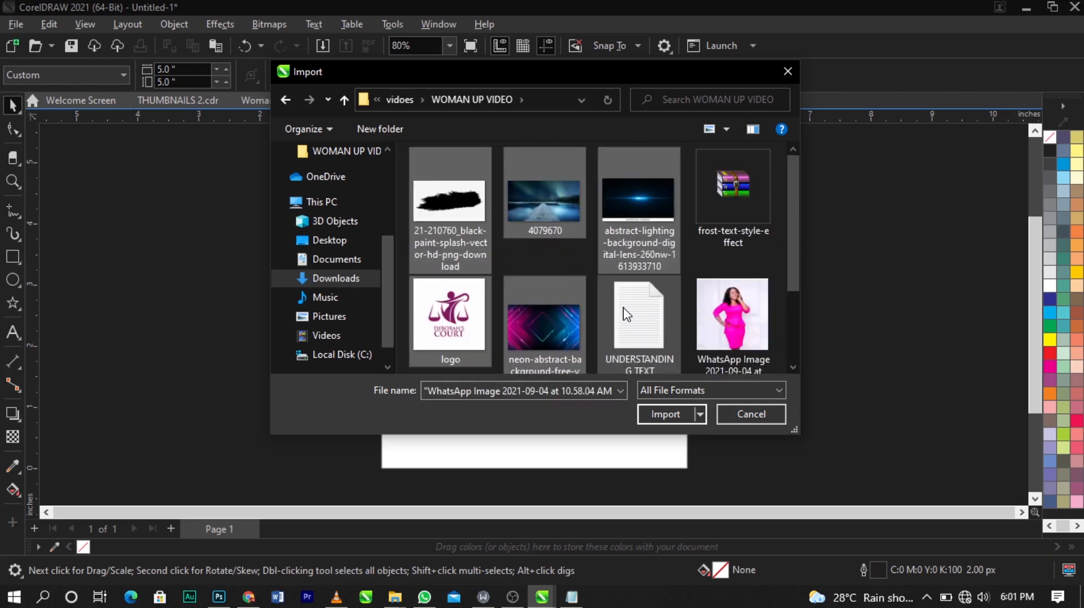
pyautogui.click(669, 419)
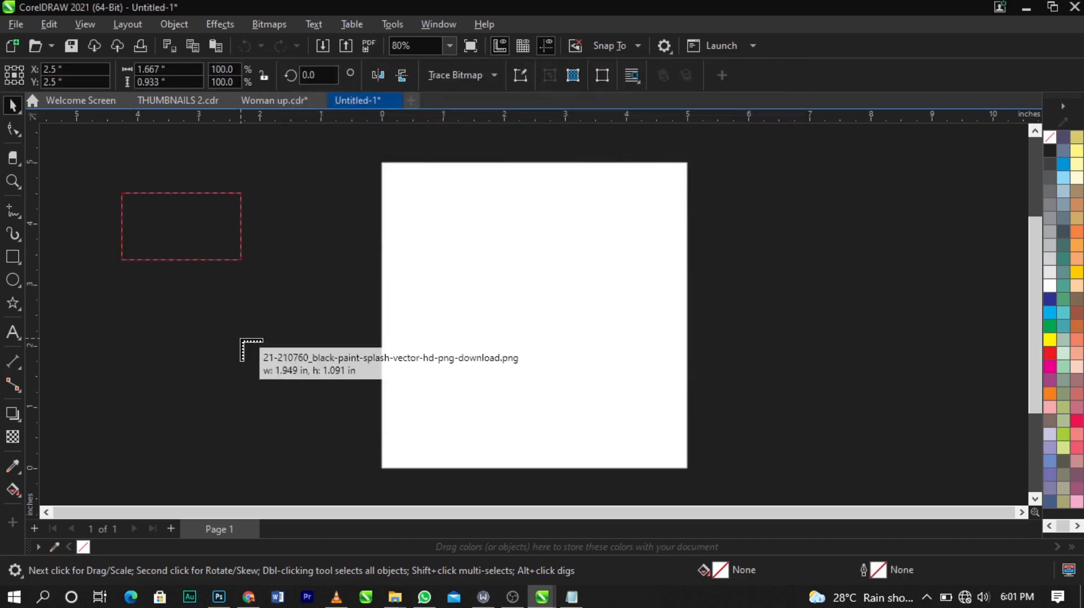
# Step: Place the imported images on the pasteboard to the left of the page and rearrange them
pyautogui.moveTo(241, 339); pyautogui.dragTo(240, 339)
pyautogui.moveTo(116, 272); pyautogui.dragTo(281, 417)
pyautogui.moveTo(169, 327); pyautogui.dragTo(316, 459)
pyautogui.moveTo(164, 322); pyautogui.dragTo(296, 452)
pyautogui.moveTo(95, 278); pyautogui.dragTo(223, 380)
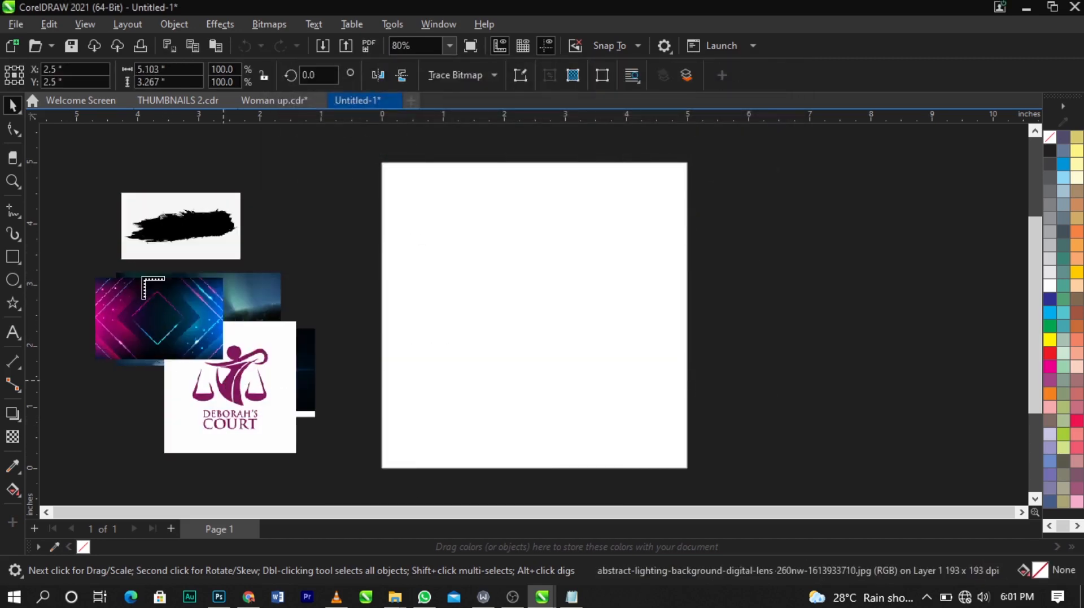
pyautogui.moveTo(116, 222); pyautogui.dragTo(195, 309)
pyautogui.moveTo(48, 162); pyautogui.dragTo(186, 299)
pyautogui.click(244, 232)
pyautogui.scroll(-1, 230, 244)
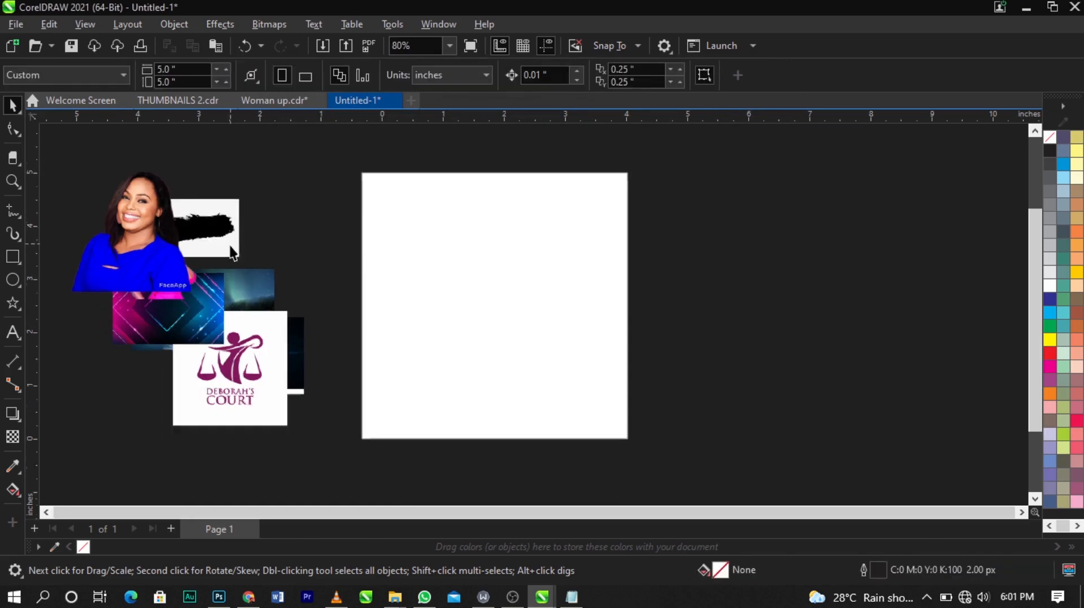
pyautogui.scroll(-1, 230, 245)
pyautogui.moveTo(241, 382); pyautogui.dragTo(256, 408)
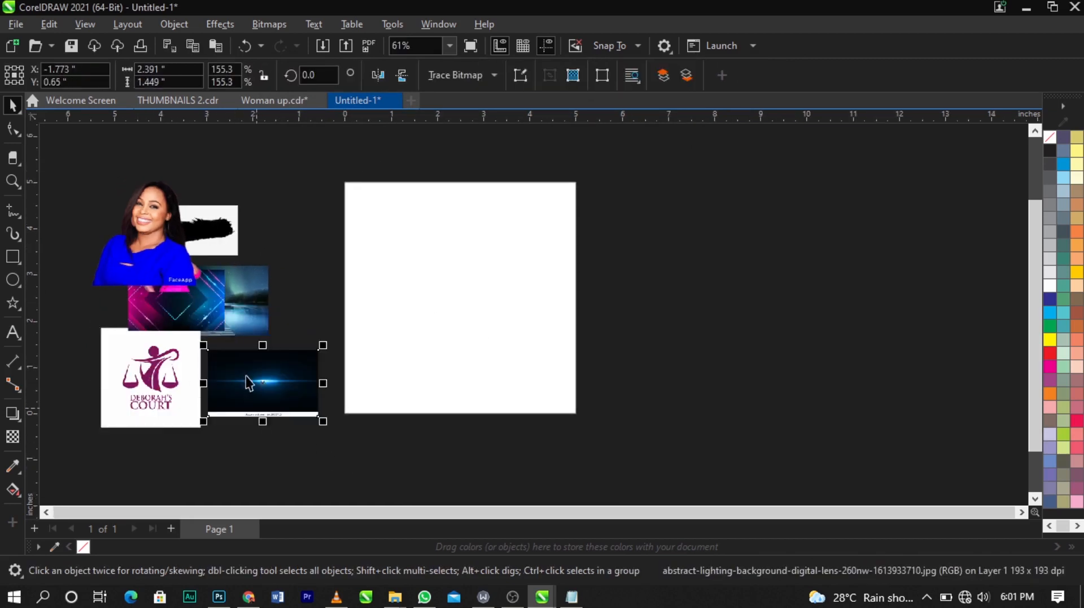
pyautogui.moveTo(179, 260); pyautogui.dragTo(310, 200)
pyautogui.moveTo(114, 197); pyautogui.dragTo(167, 237)
pyautogui.click(345, 276)
pyautogui.scroll(-1, 589, 241)
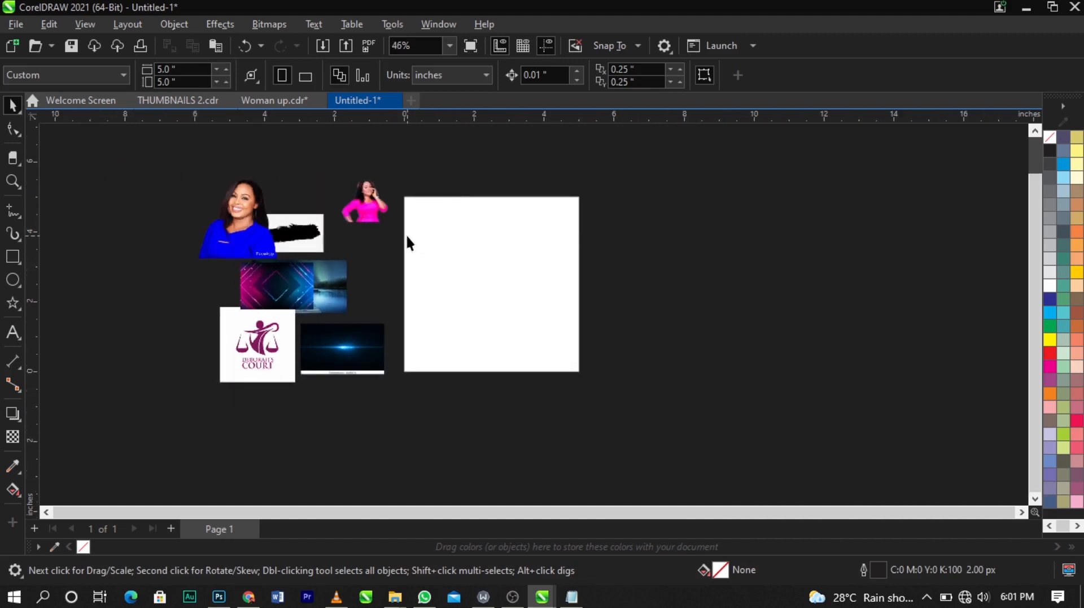
pyautogui.scroll(1, 407, 238)
# Step: Bring up the UNDERSTANDING TEXT Notepad file to review the flyer wording
pyautogui.click(572, 597)
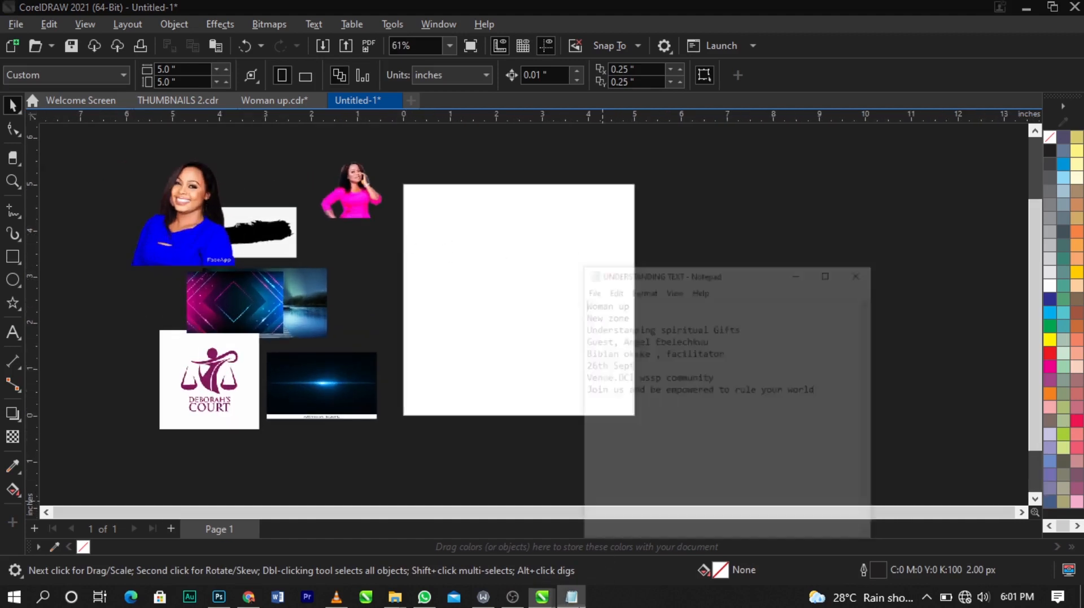
pyautogui.moveTo(720, 201); pyautogui.dragTo(784, 152)
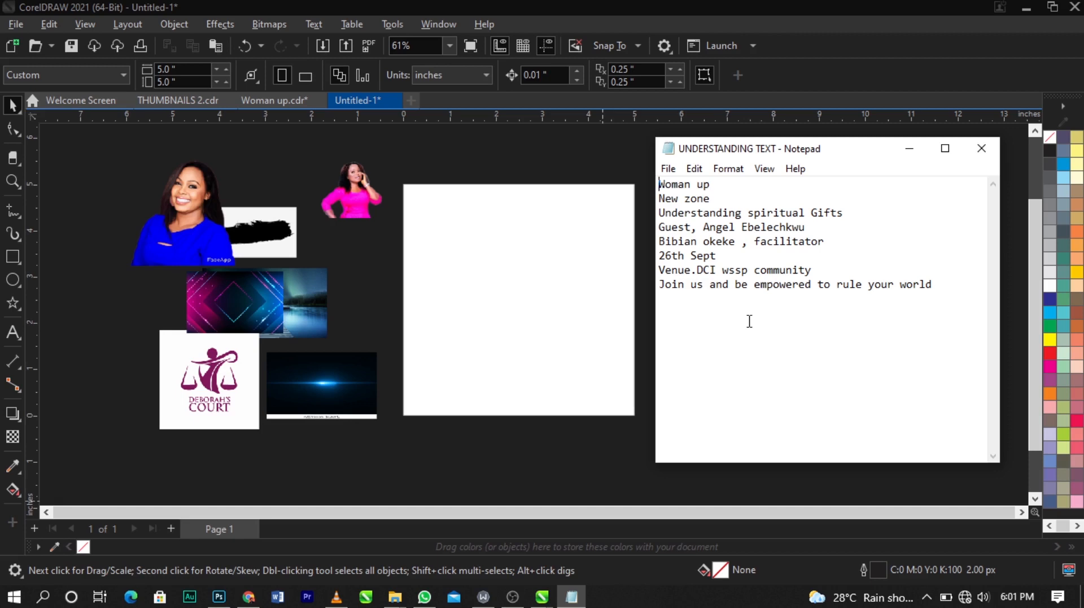
pyautogui.click(612, 266)
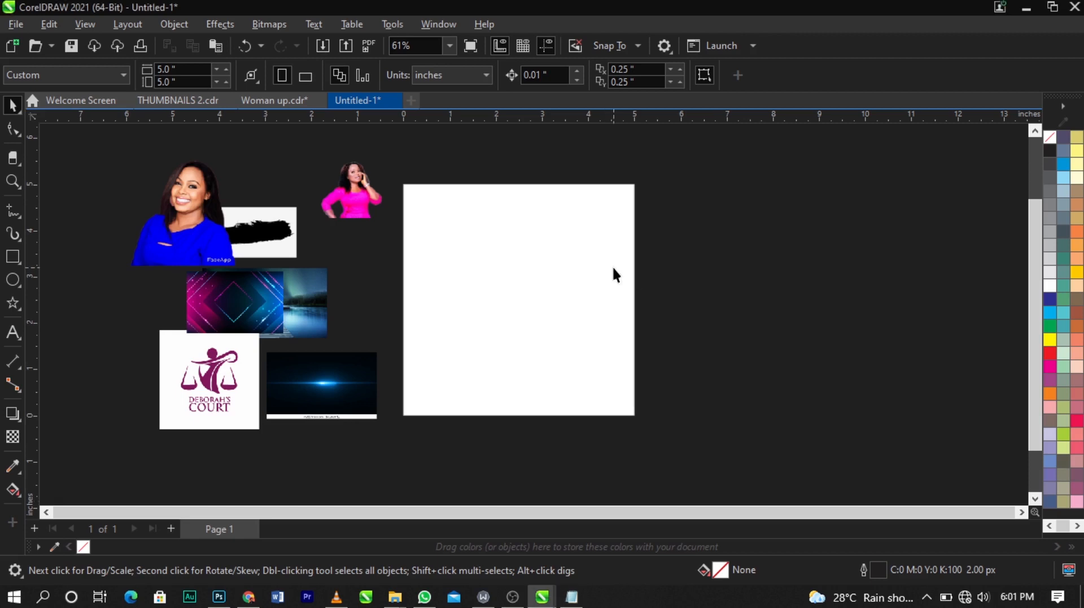
# Step: Draw a rectangle, set its size to 5 by 5 inches, and center it on the page
pyautogui.click(12, 256)
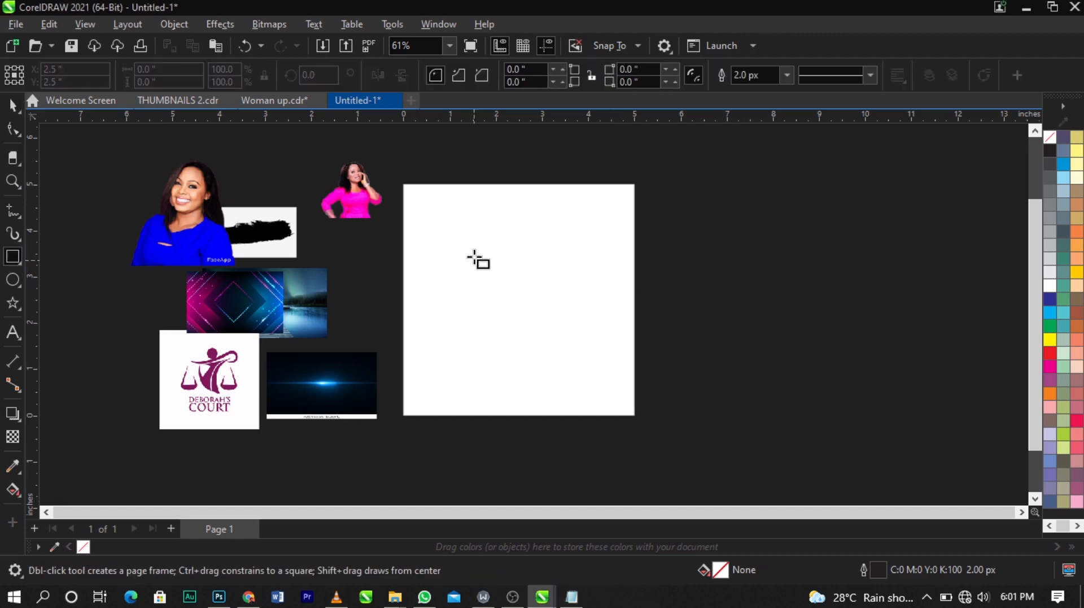
pyautogui.moveTo(417, 194); pyautogui.dragTo(619, 366)
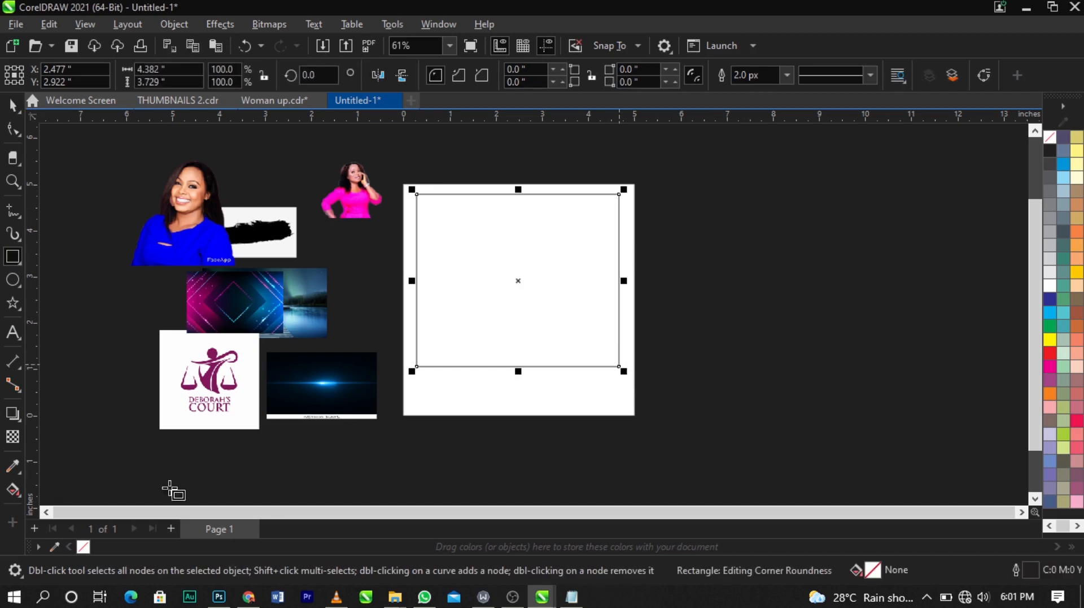
pyautogui.click(187, 70)
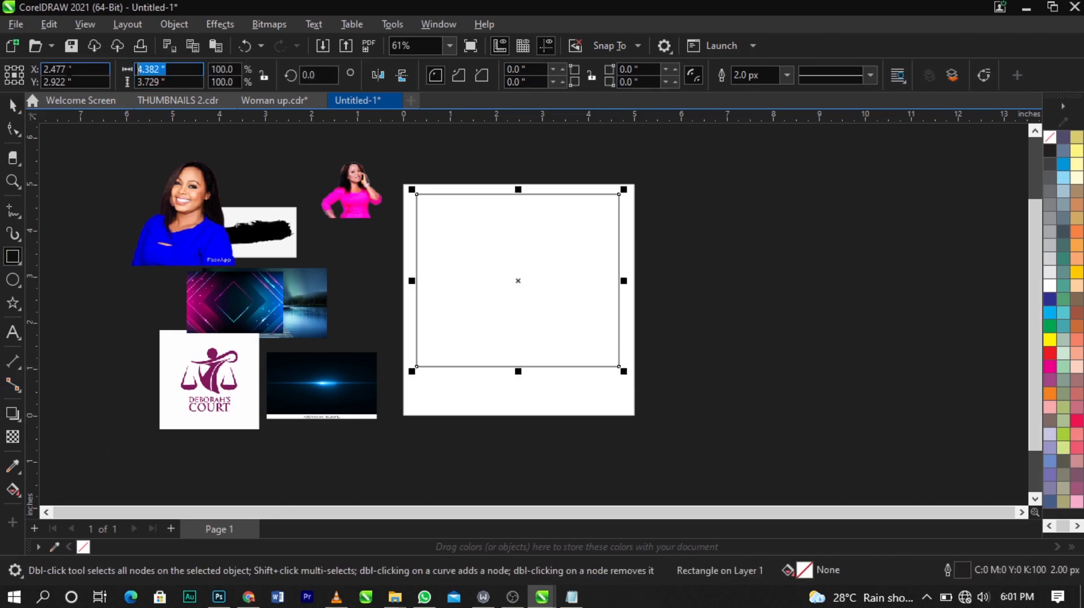
pyautogui.write('5')
pyautogui.press('Tab')
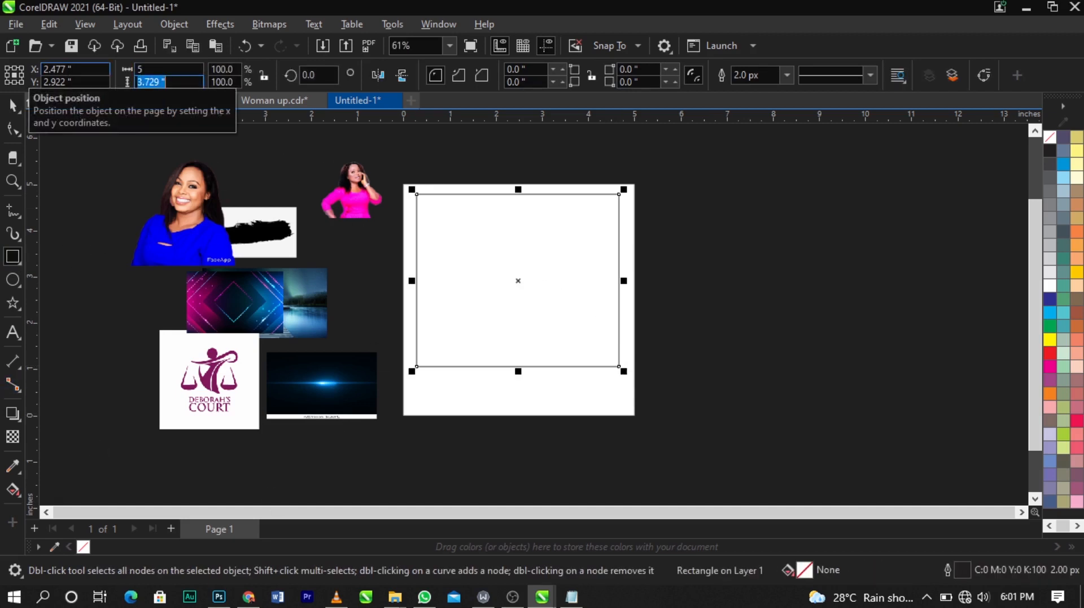
pyautogui.write('5')
pyautogui.press('Return')
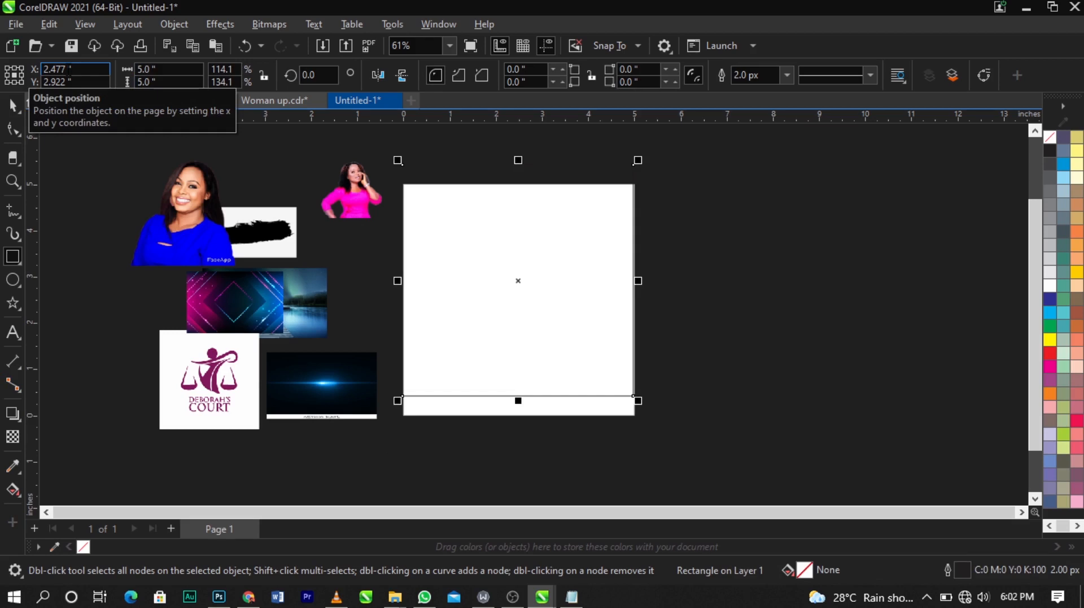
pyautogui.press('p')
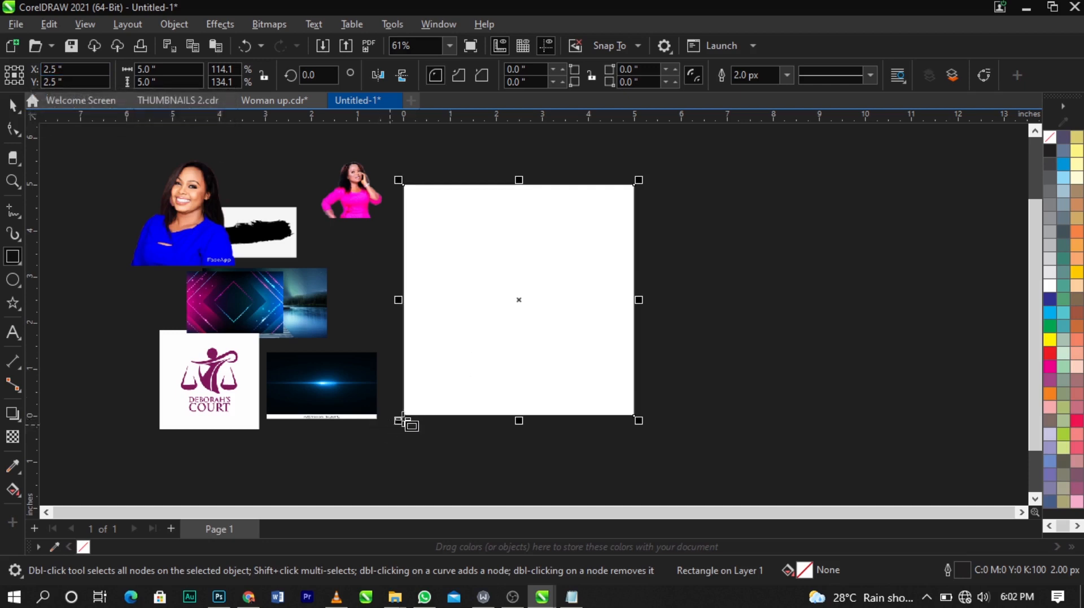
# Step: Remove the outline from the 5 by 5 inch rectangle
pyautogui.scroll(5, 406, 422)
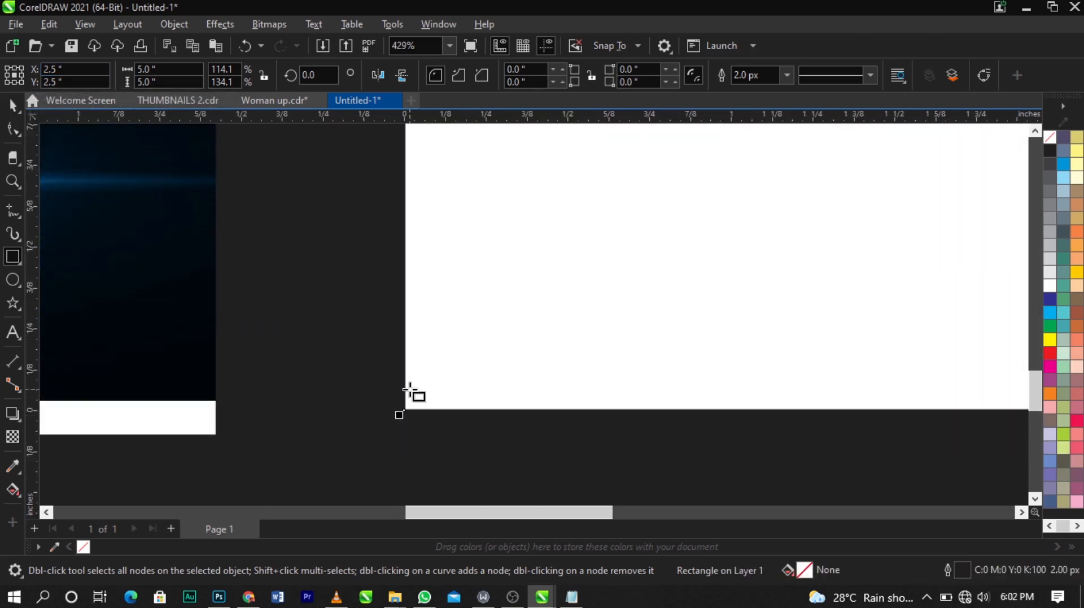
pyautogui.press('space')
pyautogui.moveTo(424, 387); pyautogui.dragTo(463, 364)
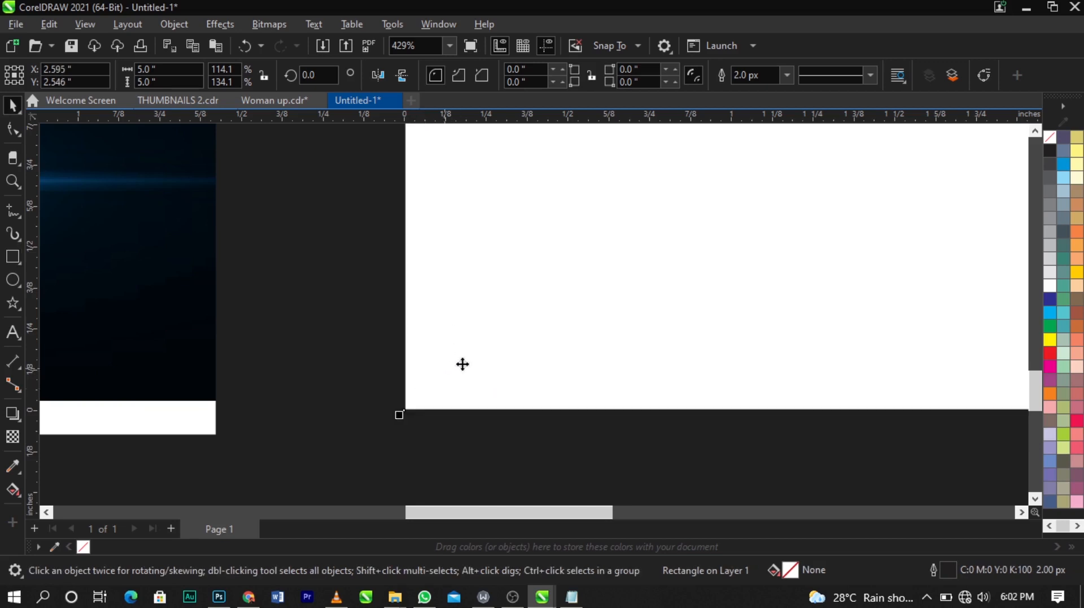
pyautogui.scroll(-6, 463, 364)
pyautogui.scroll(1, 573, 303)
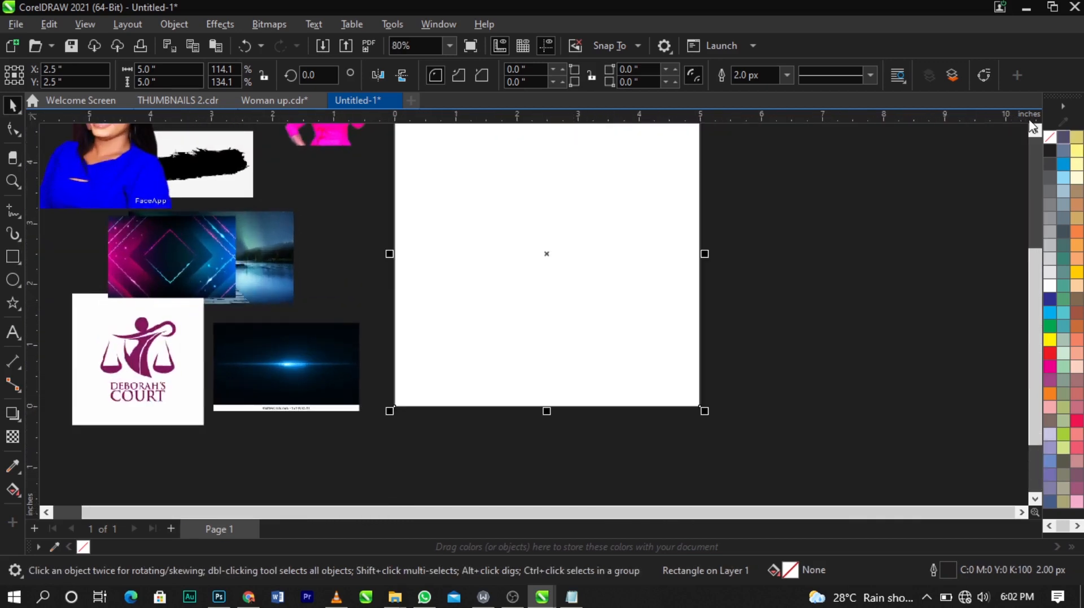
pyautogui.rightClick(1045, 135)
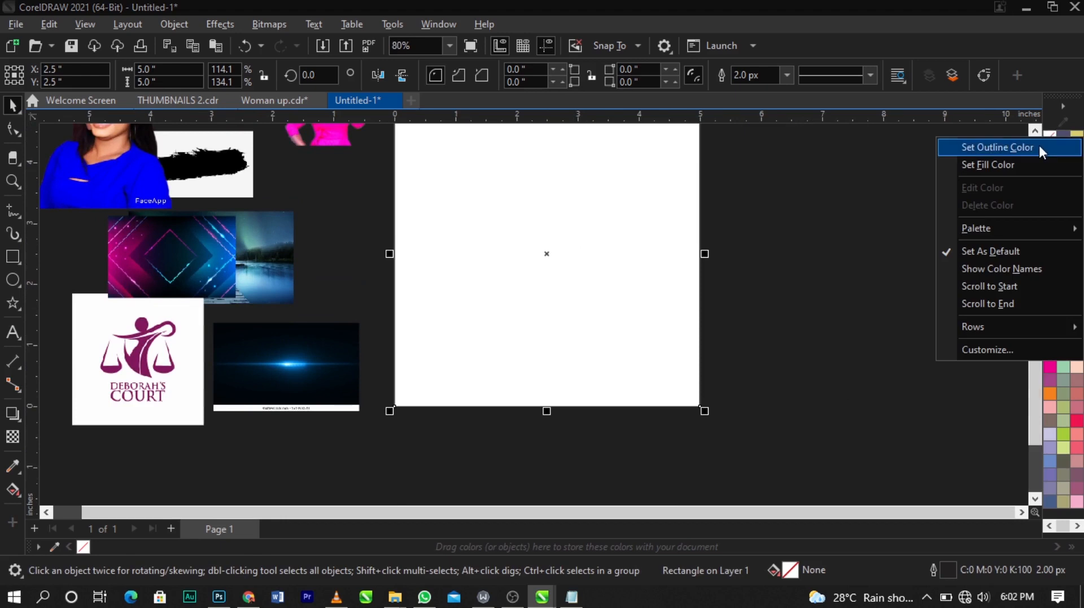
pyautogui.click(1015, 146)
pyautogui.click(949, 160)
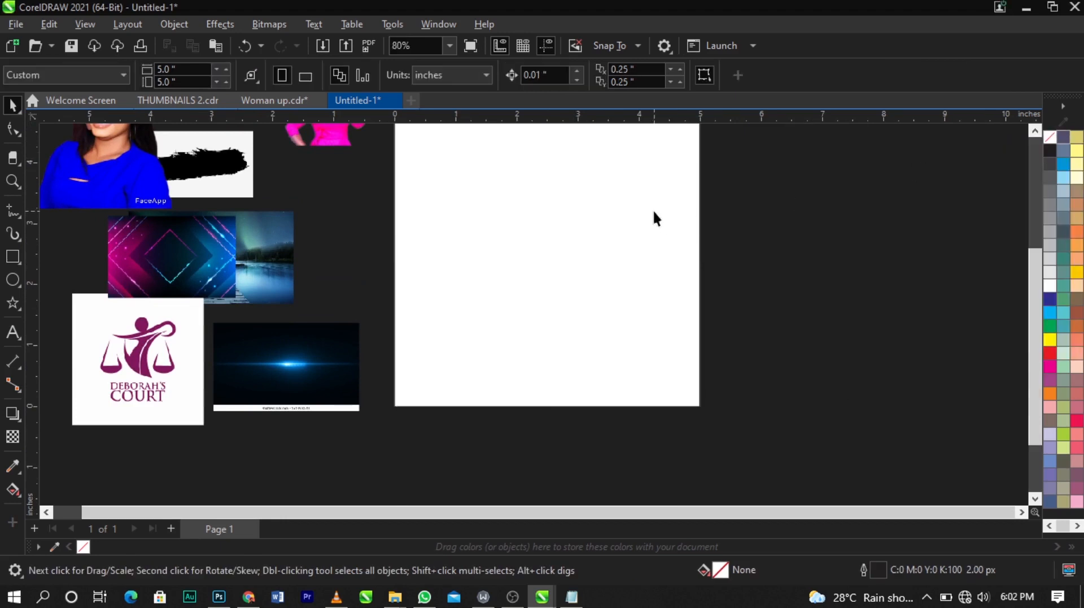
pyautogui.click(655, 218)
pyautogui.rightClick(1049, 138)
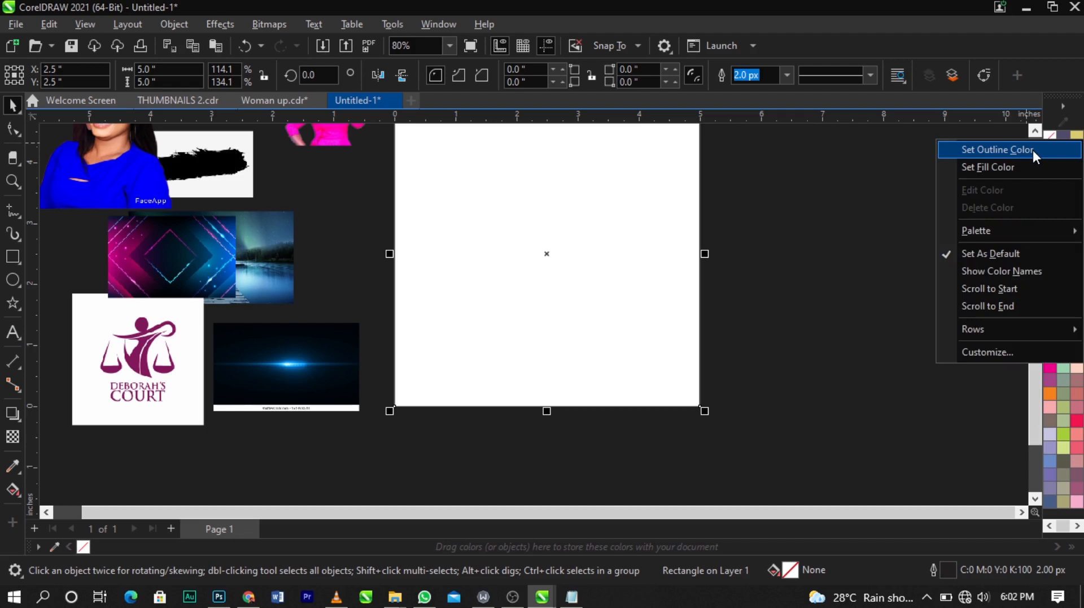
pyautogui.click(1033, 151)
# Step: Move the neon abstract background onto the page, enlarge it, and center it over the rectangle
pyautogui.scroll(-2, 707, 219)
pyautogui.scroll(2, 707, 217)
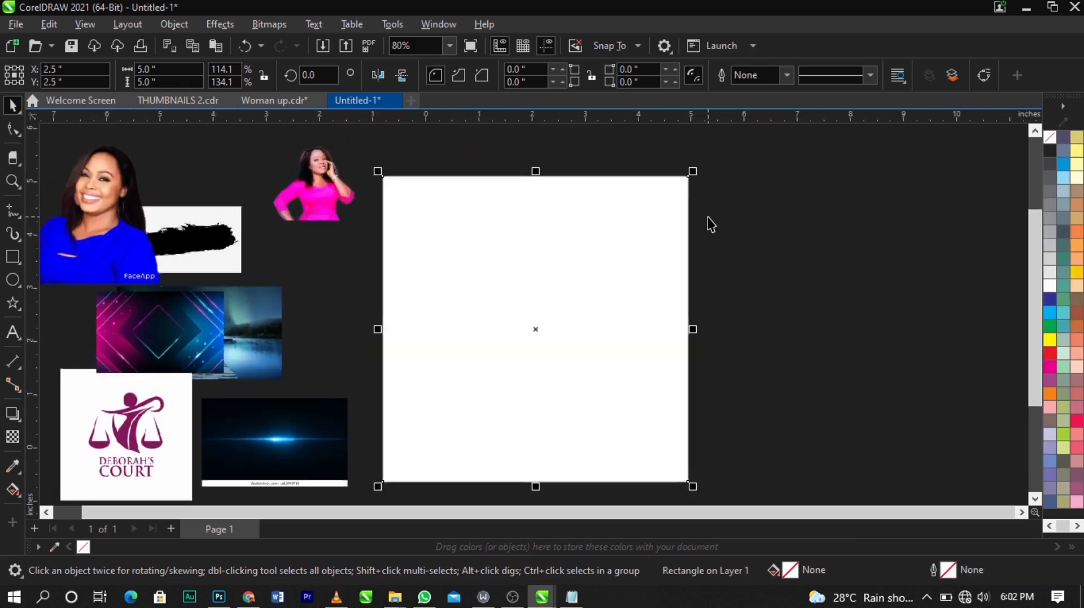
pyautogui.click(842, 286)
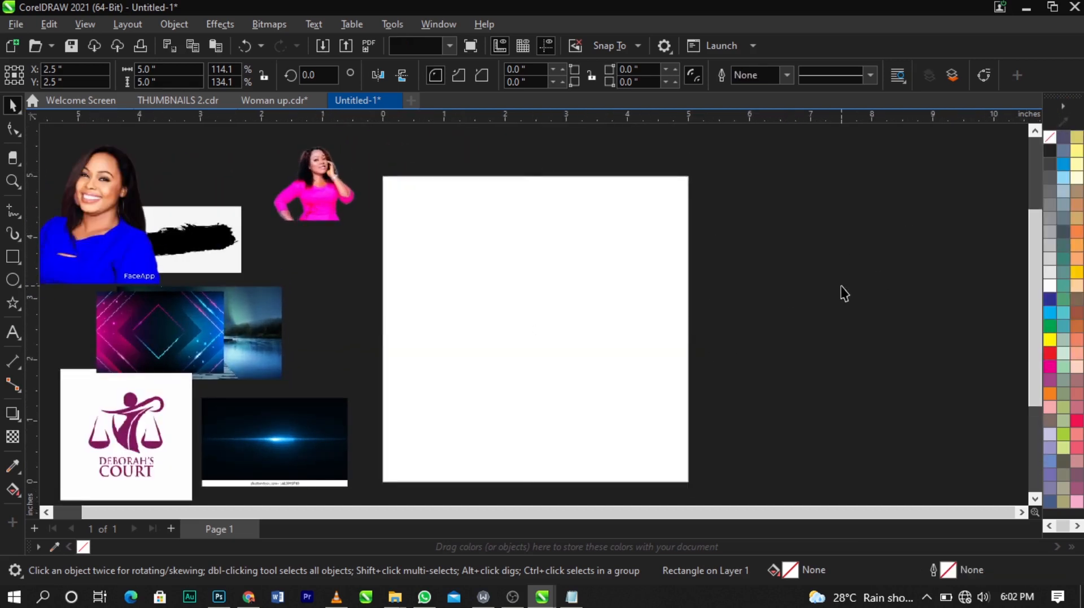
pyautogui.scroll(-1, 841, 286)
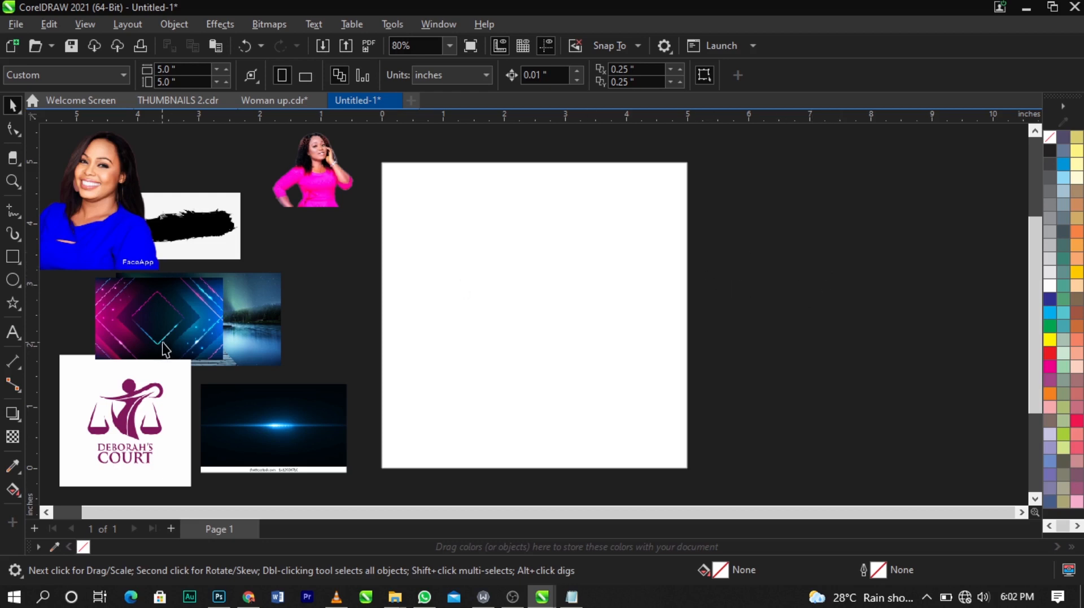
pyautogui.moveTo(163, 347); pyautogui.dragTo(545, 437)
pyautogui.moveTo(673, 363); pyautogui.dragTo(883, 171)
pyautogui.moveTo(762, 296); pyautogui.dragTo(617, 278)
pyautogui.moveTo(692, 386); pyautogui.dragTo(723, 406)
pyautogui.moveTo(636, 326); pyautogui.dragTo(634, 328)
pyautogui.press('p')
pyautogui.hotkey('shift', 'pagedown')
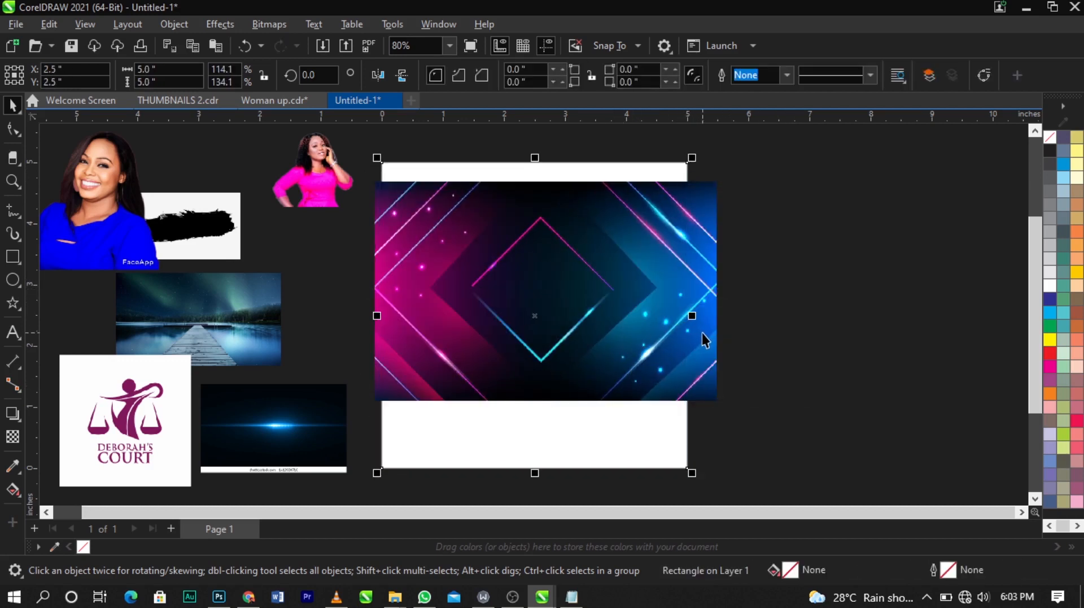
pyautogui.click(707, 330)
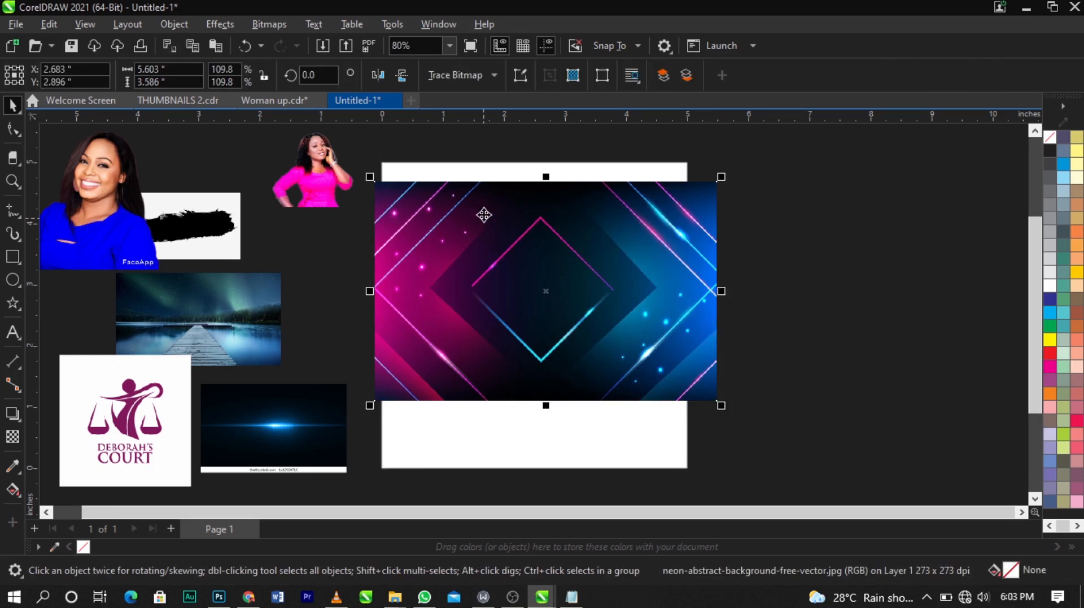
pyautogui.moveTo(479, 247); pyautogui.dragTo(476, 259)
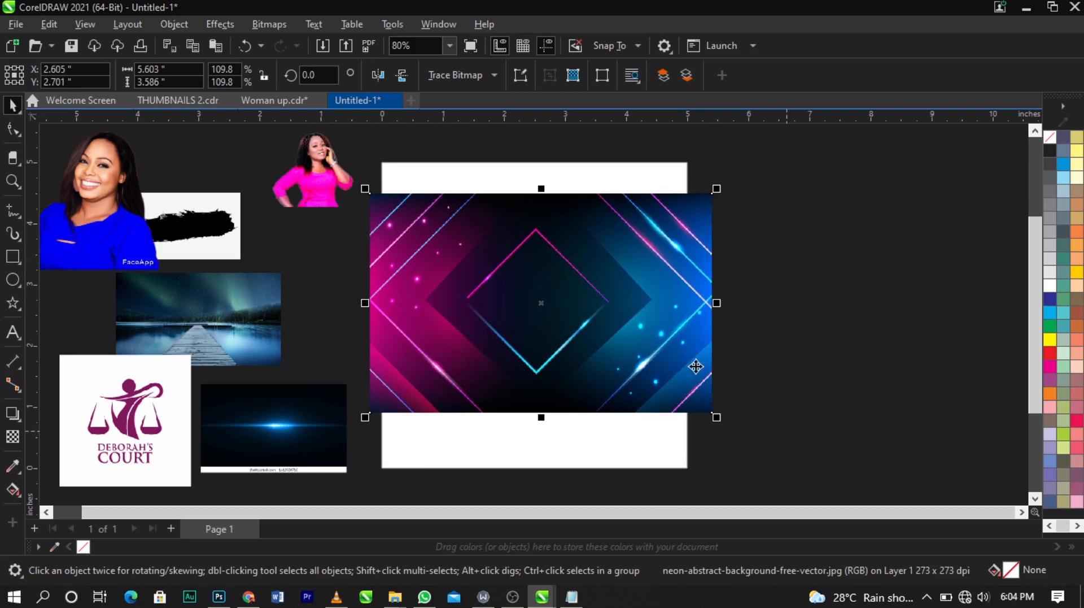
pyautogui.scroll(2, 563, 283)
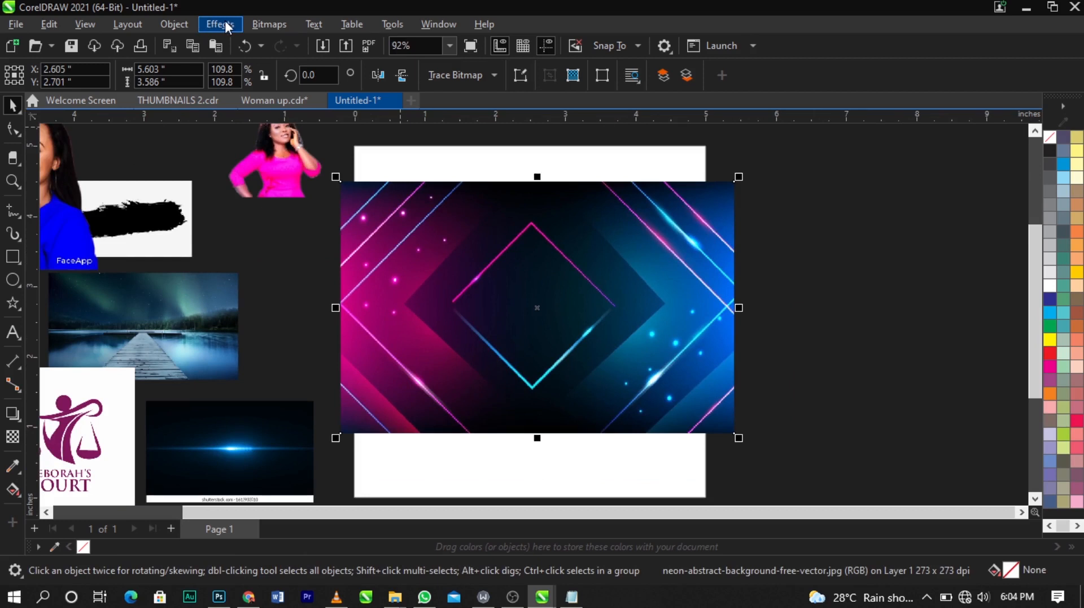
pyautogui.click(258, 25)
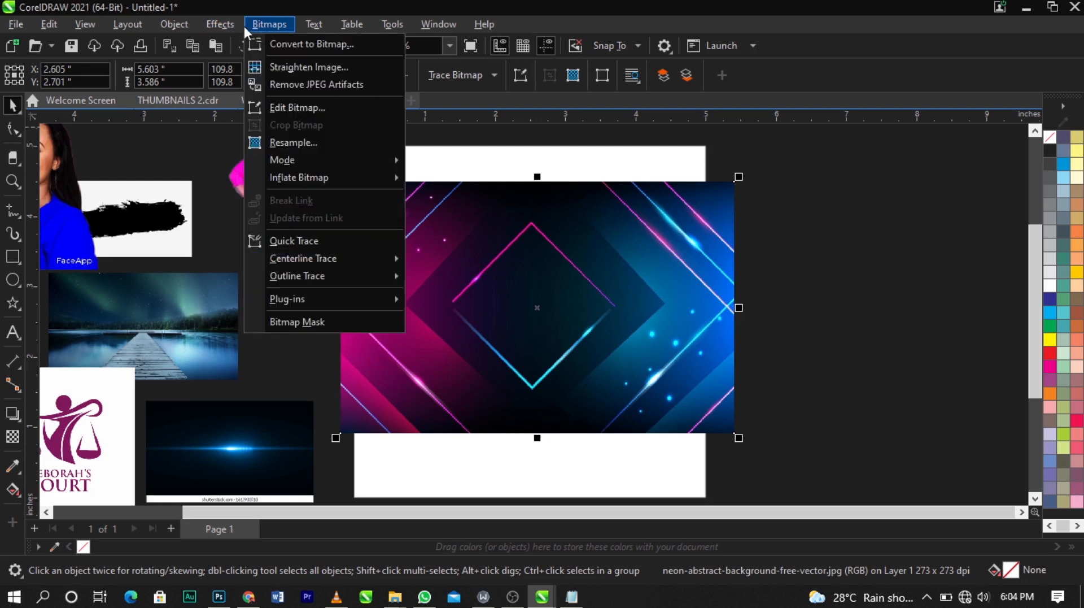
pyautogui.press('Escape')
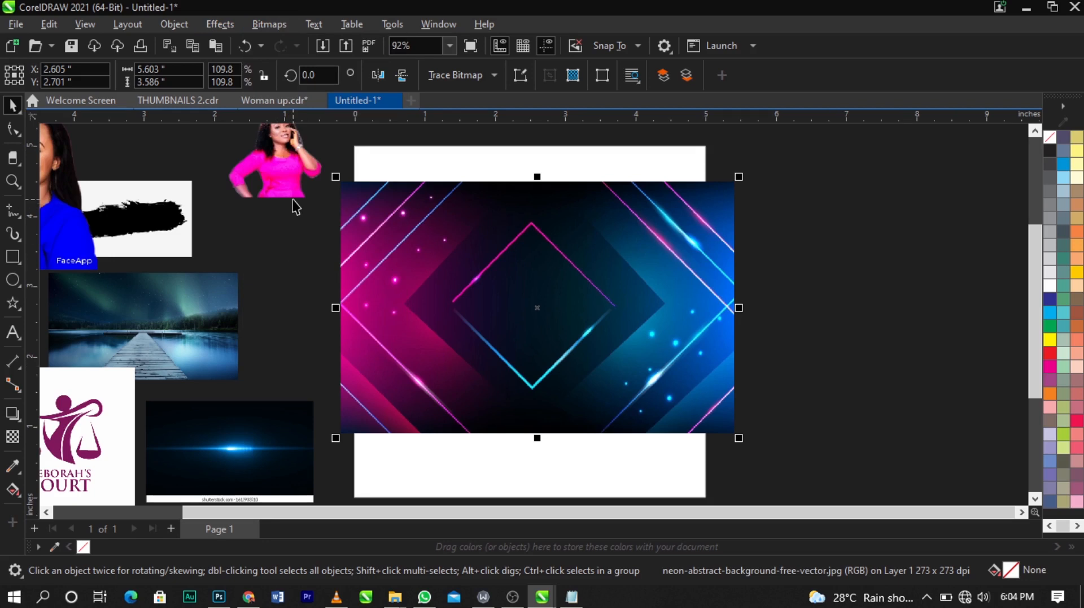
# Step: Apply a Gaussian Blur with a radius of 59.5 pixels to the neon abstract background
pyautogui.click(799, 344)
pyautogui.click(625, 324)
pyautogui.click(204, 24)
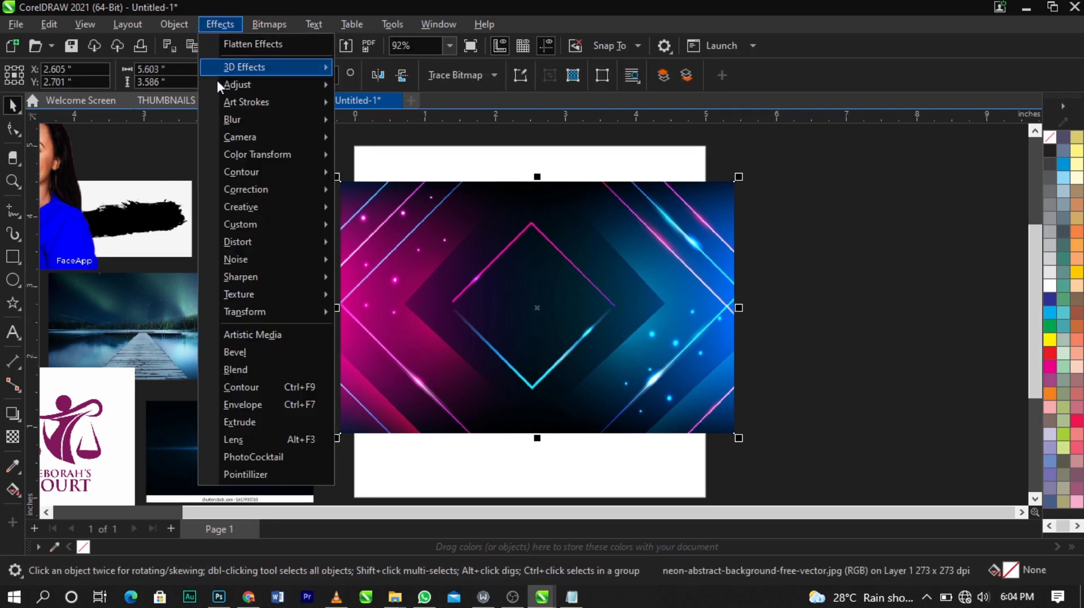
pyautogui.moveTo(245, 125)
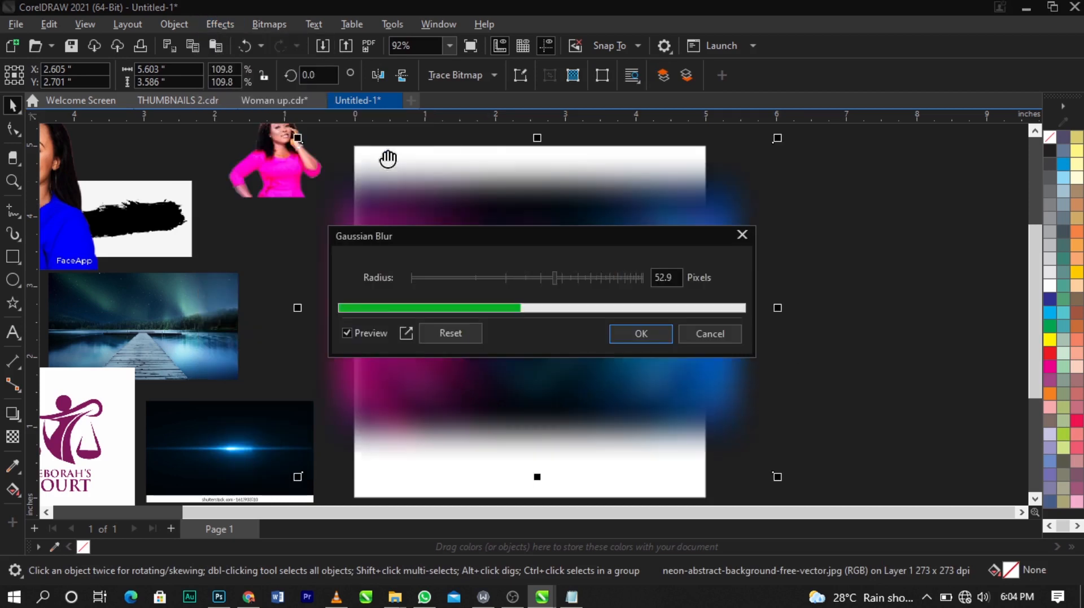
pyautogui.moveTo(503, 236); pyautogui.dragTo(806, 100)
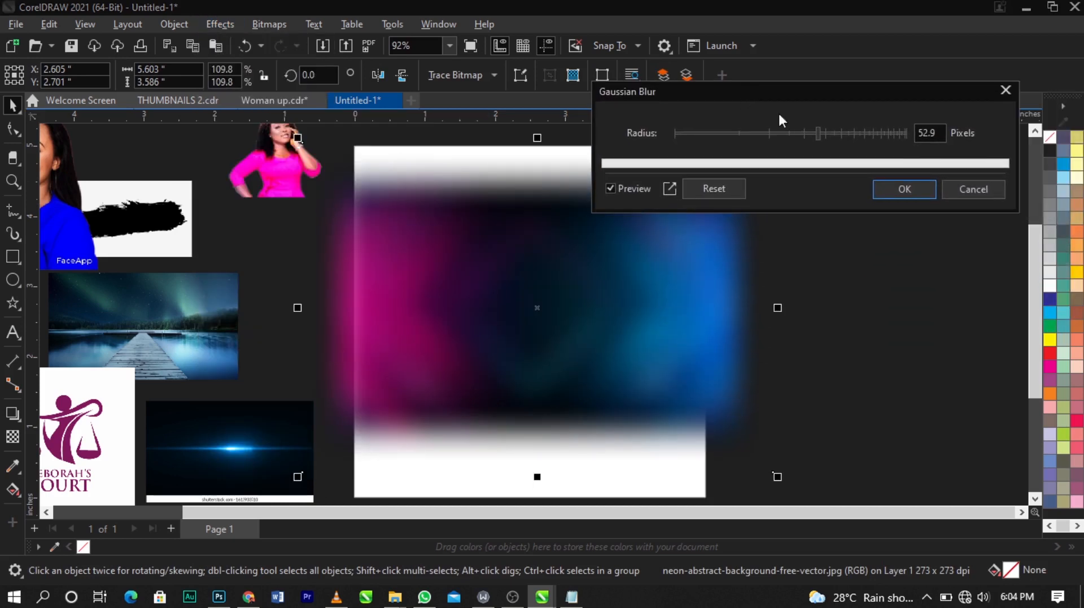
pyautogui.click(798, 131)
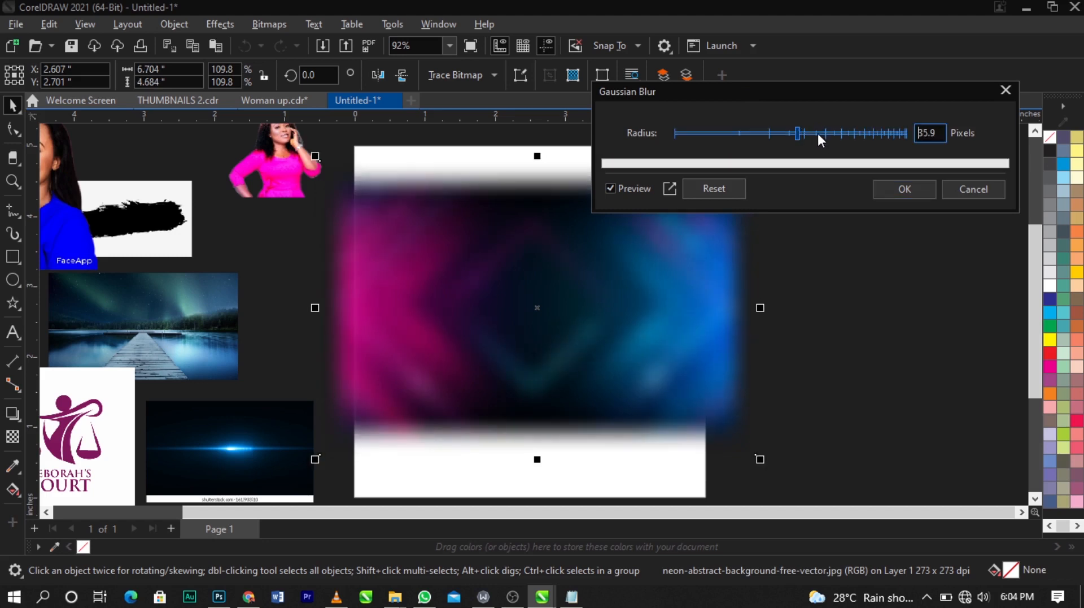
pyautogui.click(818, 133)
pyautogui.moveTo(828, 91); pyautogui.dragTo(863, 60)
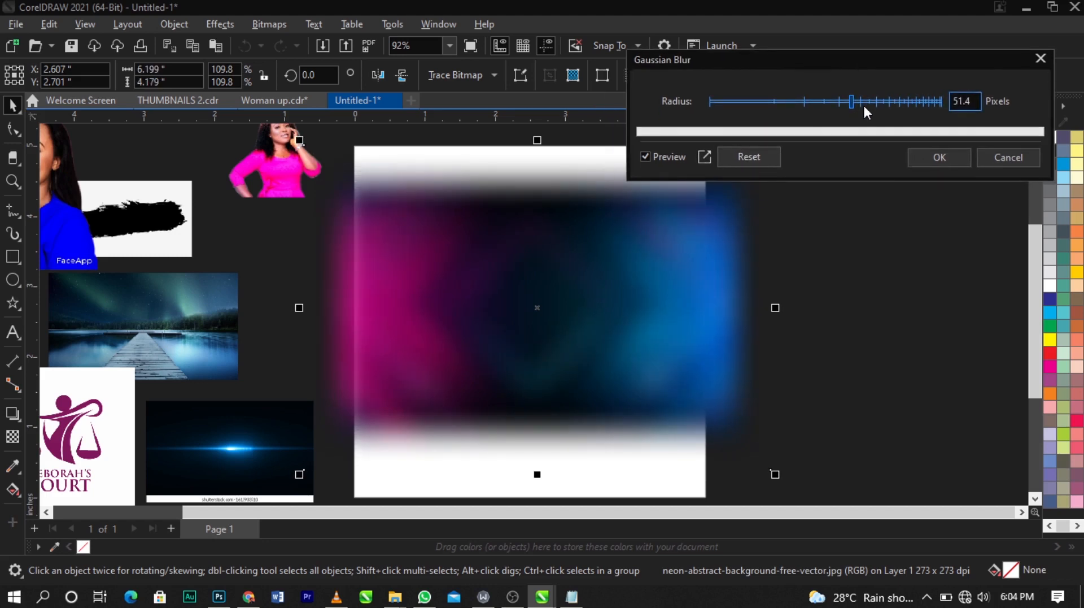
pyautogui.click(861, 101)
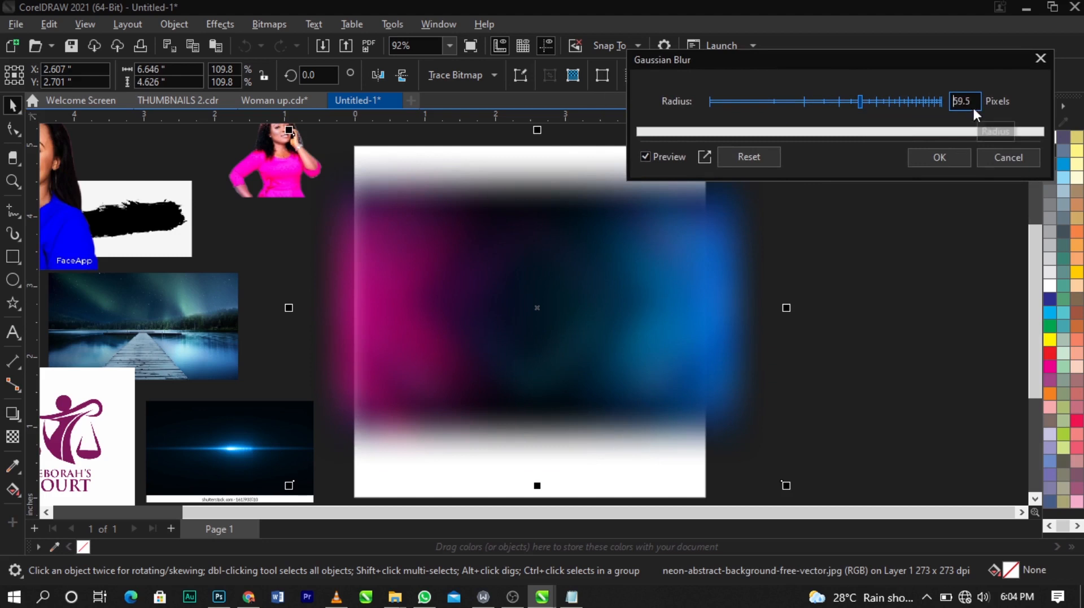
pyautogui.click(939, 157)
# Step: Try to PowerClip the blurred background inside the rectangle, then undo it
pyautogui.scroll(-2, 624, 284)
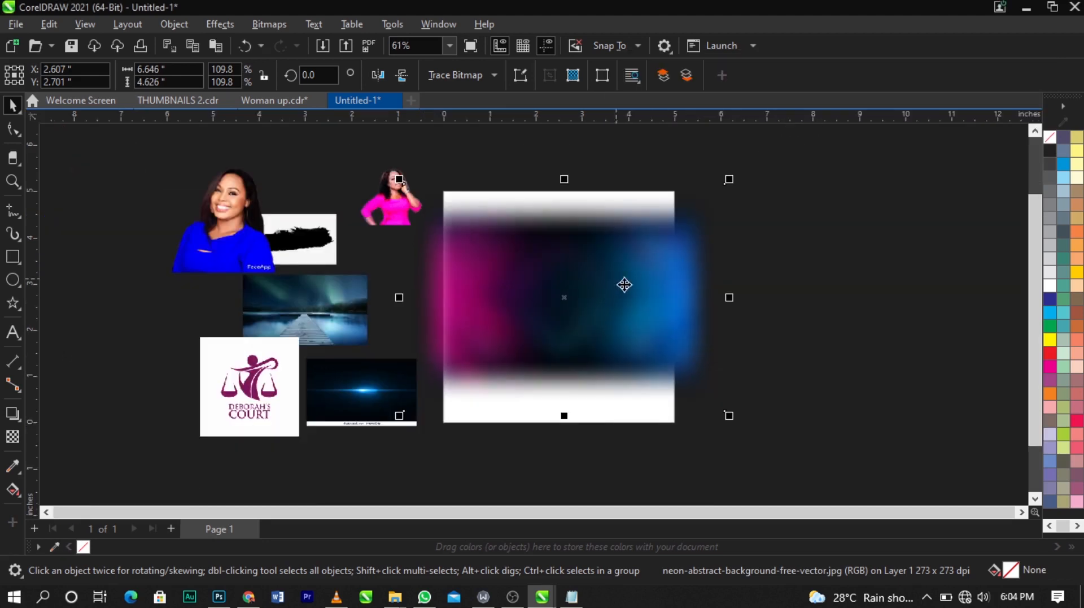
pyautogui.press('z')
pyautogui.moveTo(346, 146); pyautogui.dragTo(761, 411)
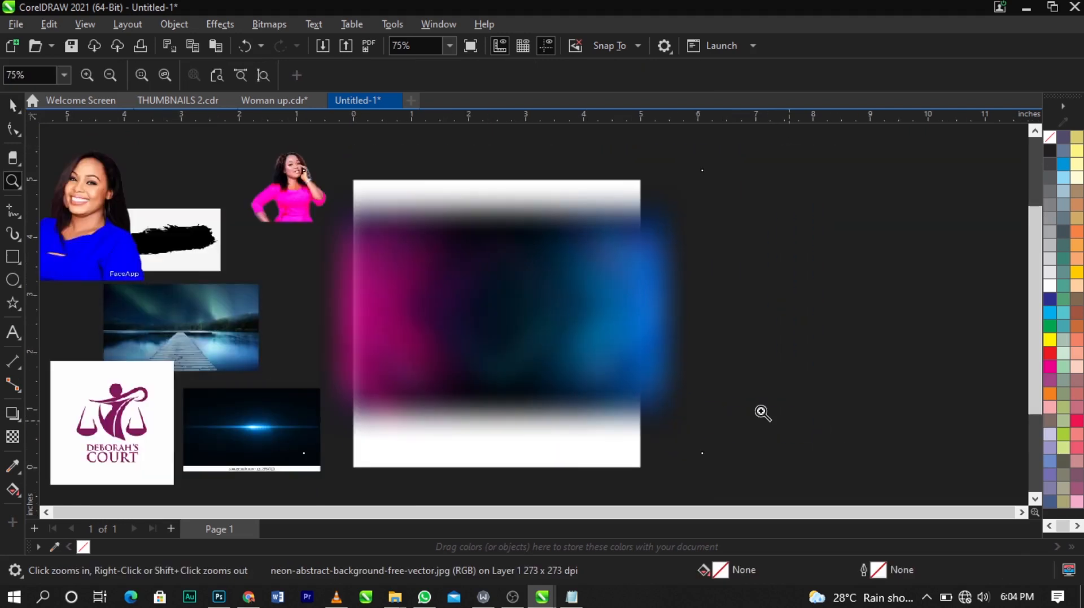
pyautogui.press('space')
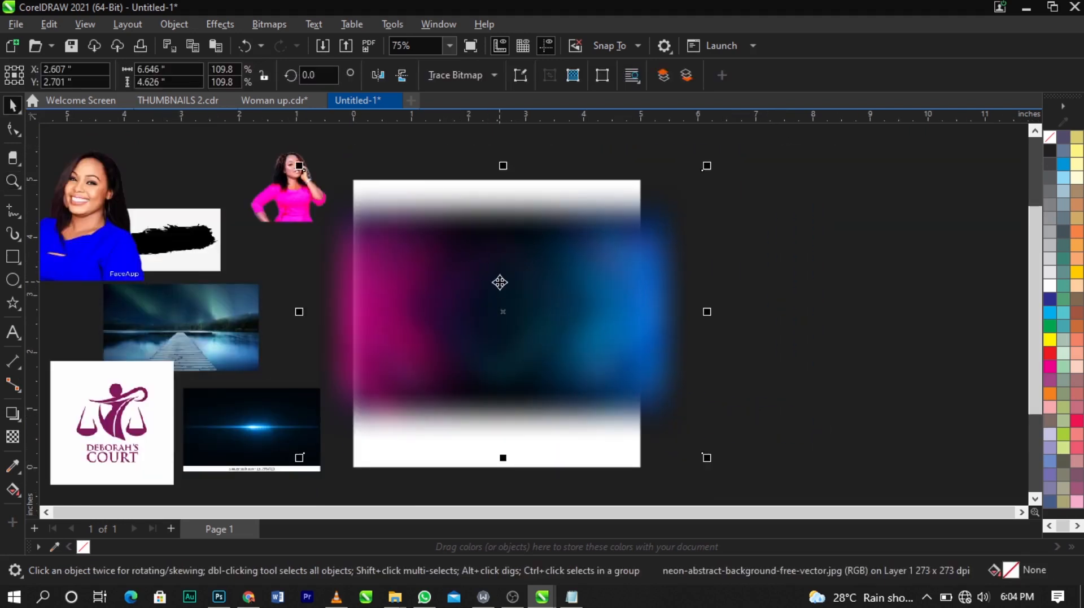
pyautogui.rightClick(499, 282)
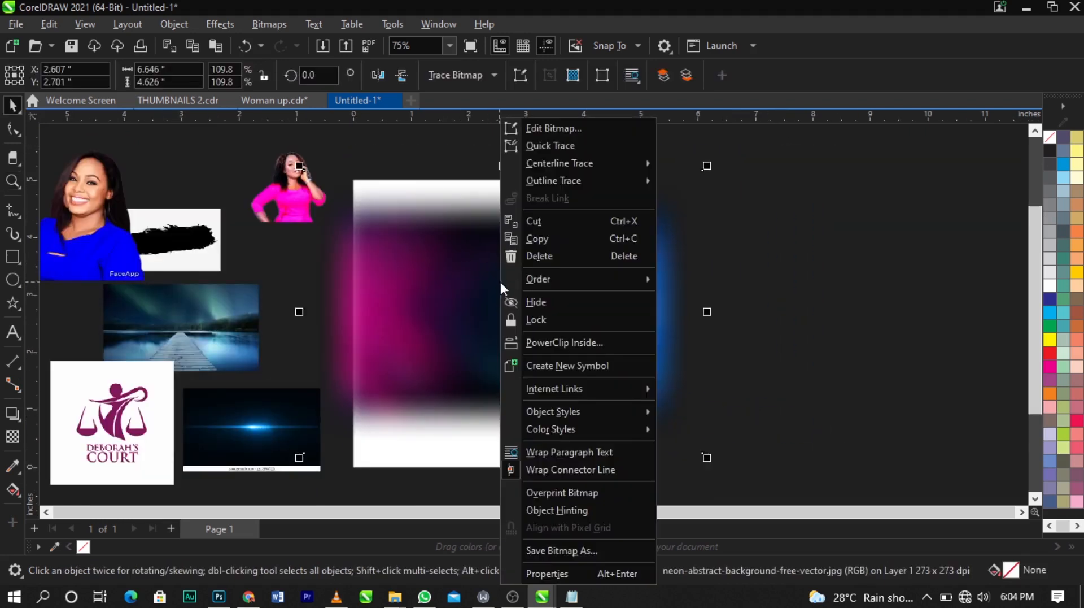
pyautogui.click(538, 345)
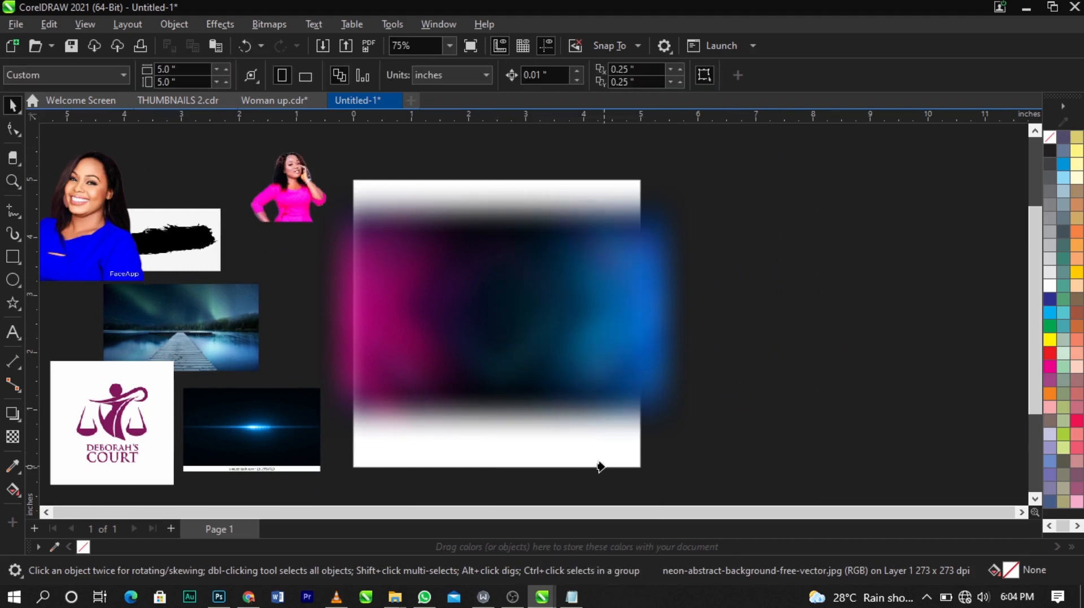
pyautogui.click(600, 467)
pyautogui.hotkey('ctrl', 'z')
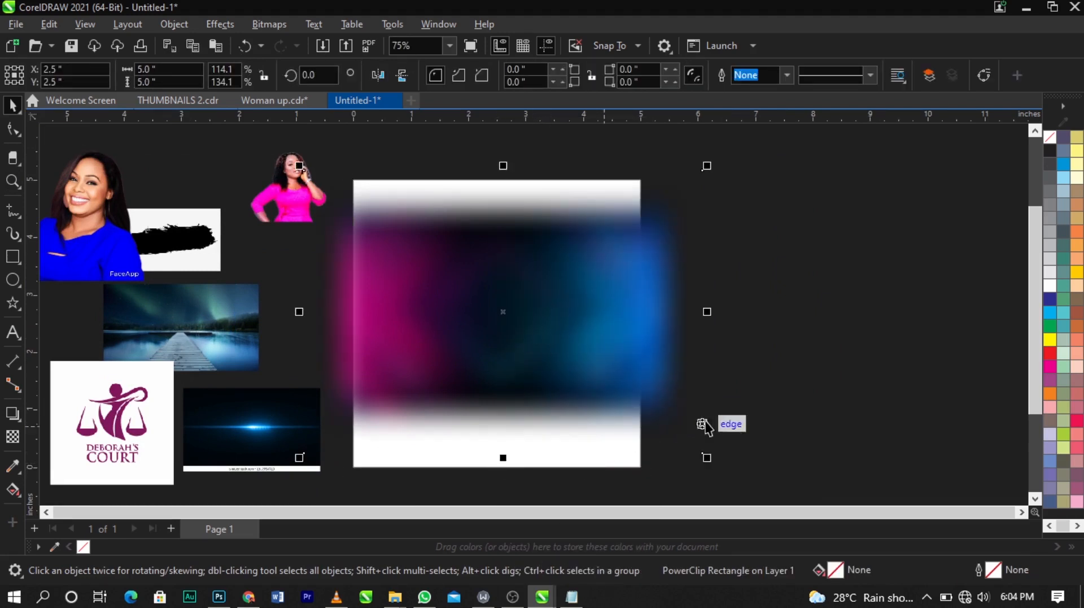
# Step: Move the blurred background aside and PowerClip it inside the 5 by 5 inch rectangle
pyautogui.click(716, 424)
pyautogui.moveTo(449, 320); pyautogui.dragTo(729, 276)
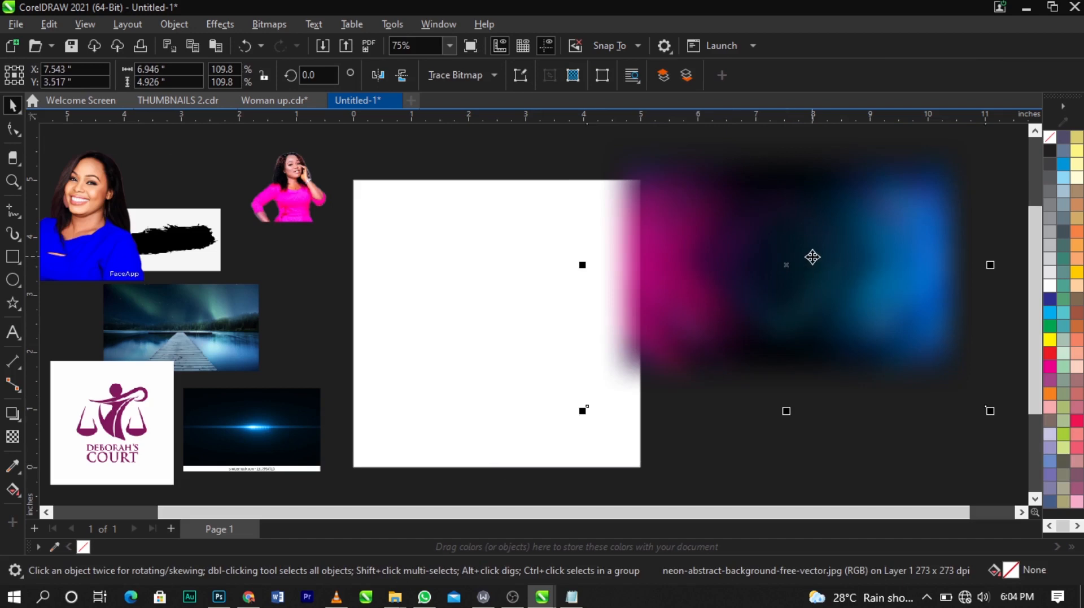
pyautogui.rightClick(813, 256)
pyautogui.click(880, 343)
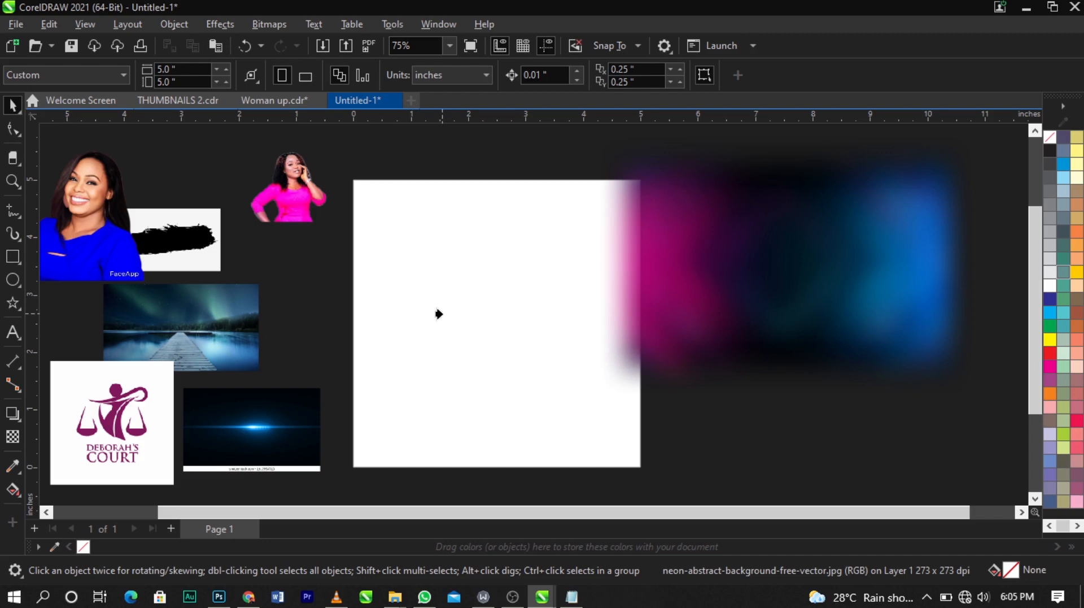
pyautogui.click(439, 313)
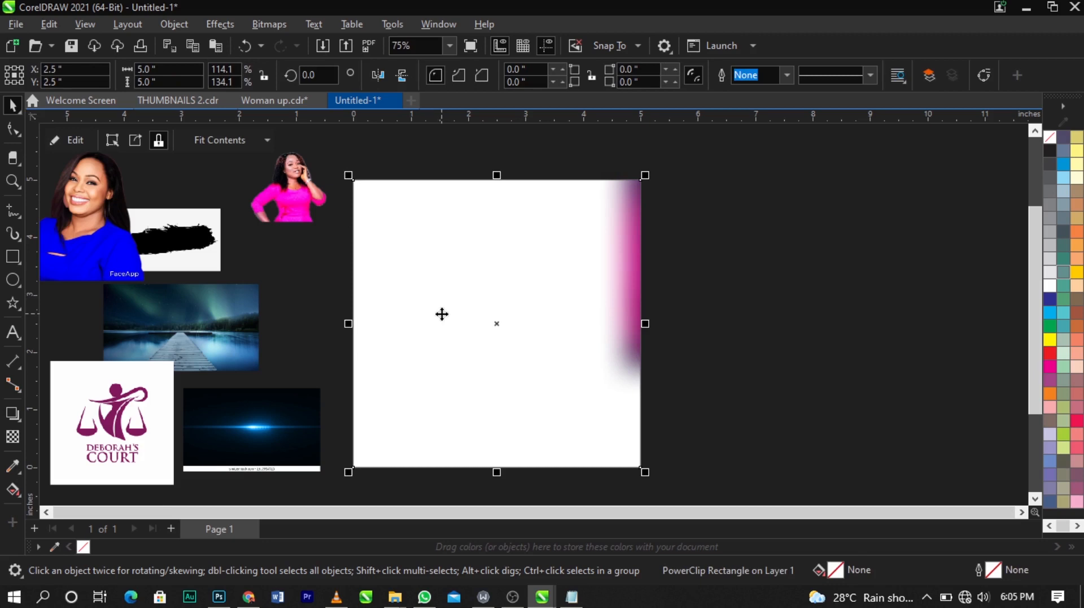
# Step: Edit the PowerClip and reposition the blurred background to cover the upper part of the frame
pyautogui.rightClick(441, 314)
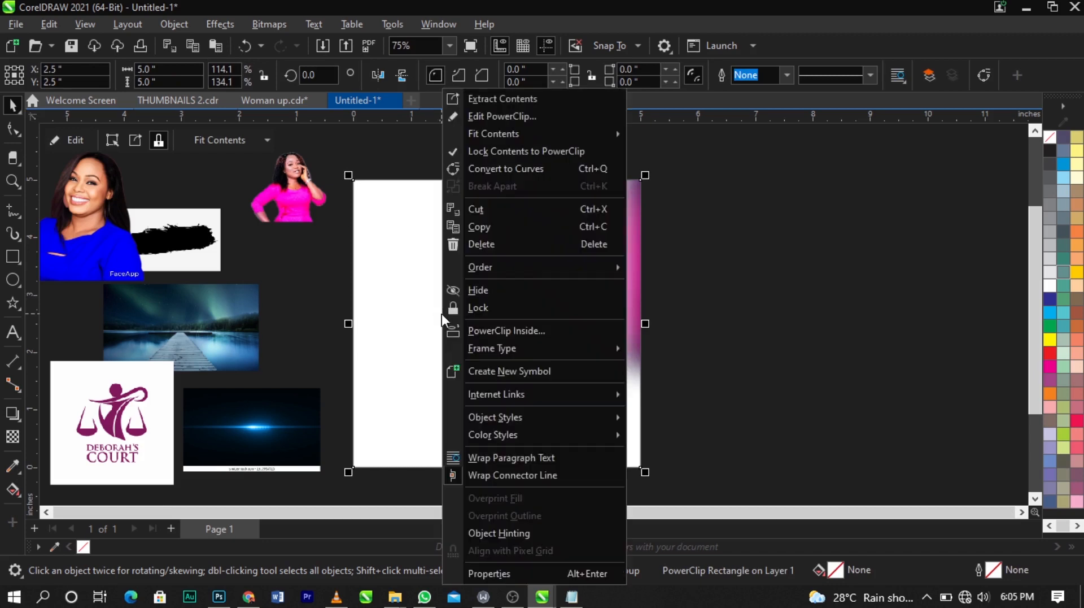
pyautogui.click(520, 118)
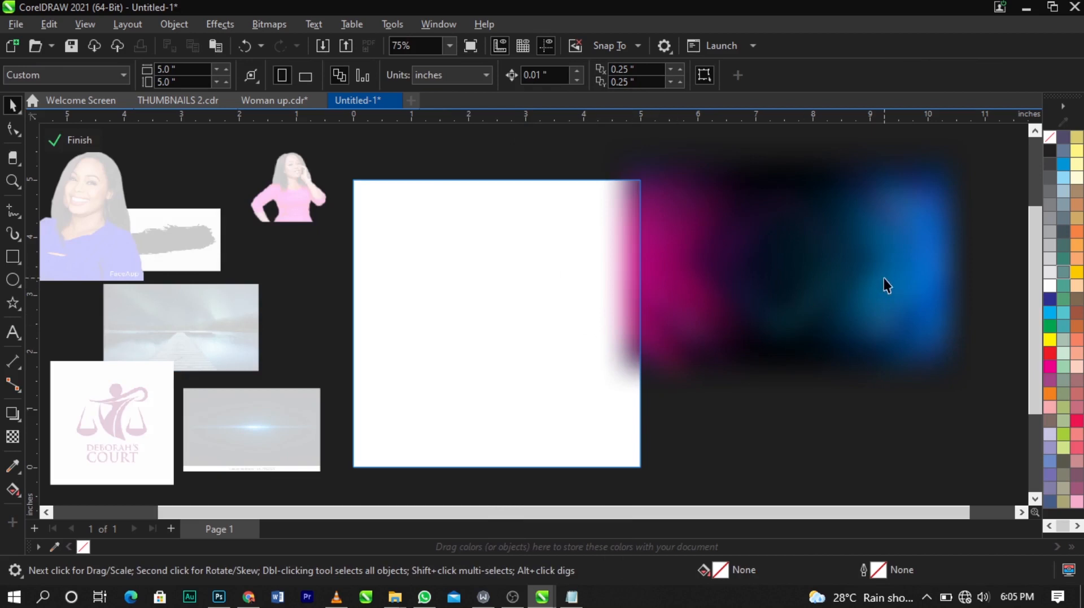
pyautogui.moveTo(884, 283); pyautogui.dragTo(588, 300)
pyautogui.moveTo(666, 388); pyautogui.dragTo(699, 408)
pyautogui.moveTo(588, 334); pyautogui.dragTo(603, 352)
pyautogui.moveTo(714, 426); pyautogui.dragTo(696, 433)
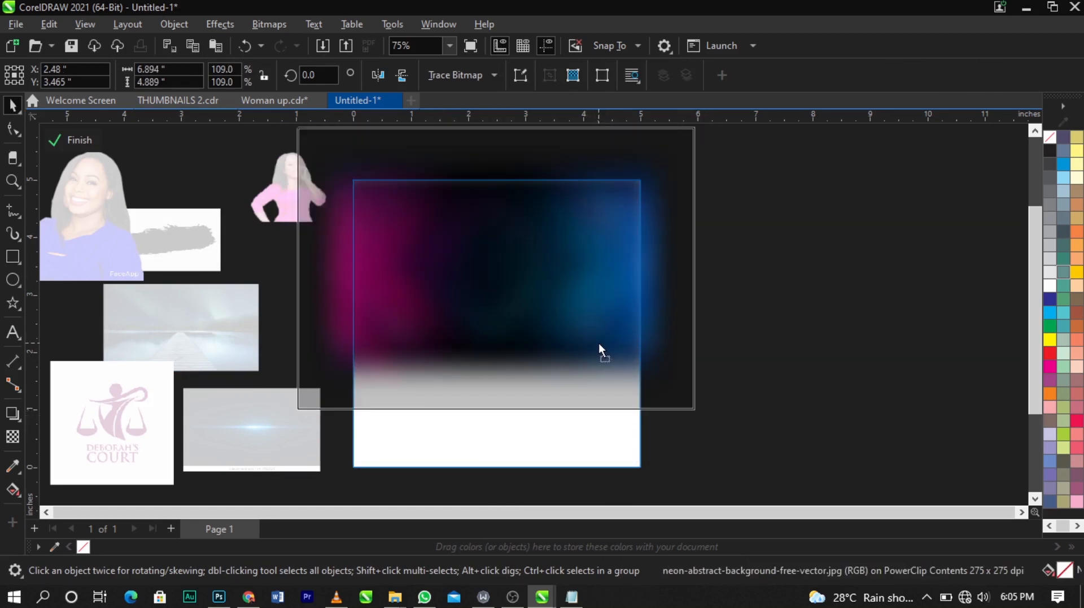
# Step: Nudge the blurred background upward and mirror it horizontally inside the PowerClip
pyautogui.moveTo(599, 343); pyautogui.dragTo(600, 330)
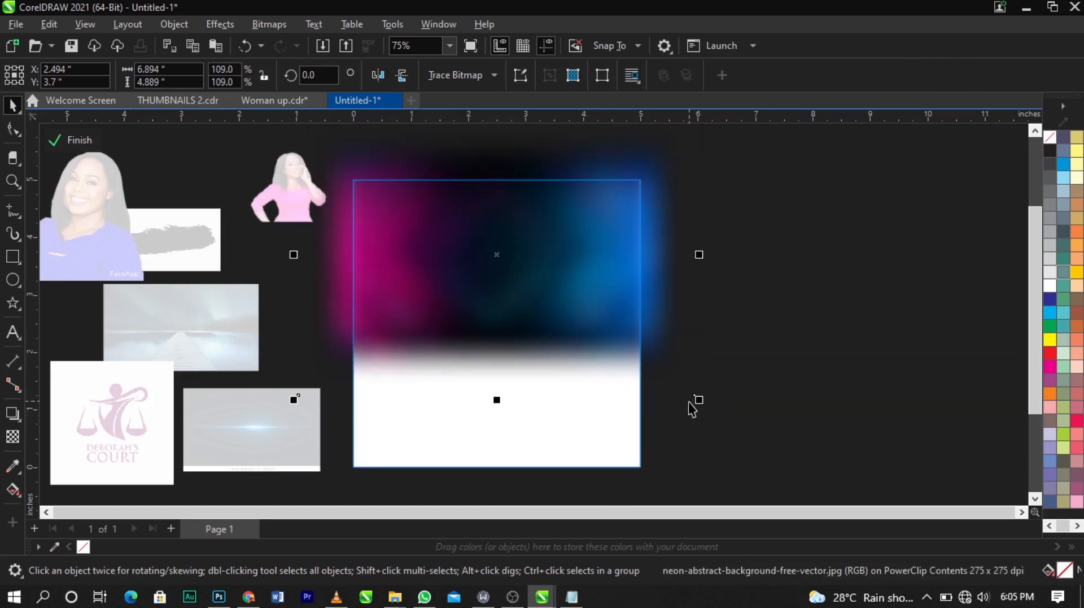
pyautogui.moveTo(700, 399); pyautogui.dragTo(706, 401)
pyautogui.click(382, 81)
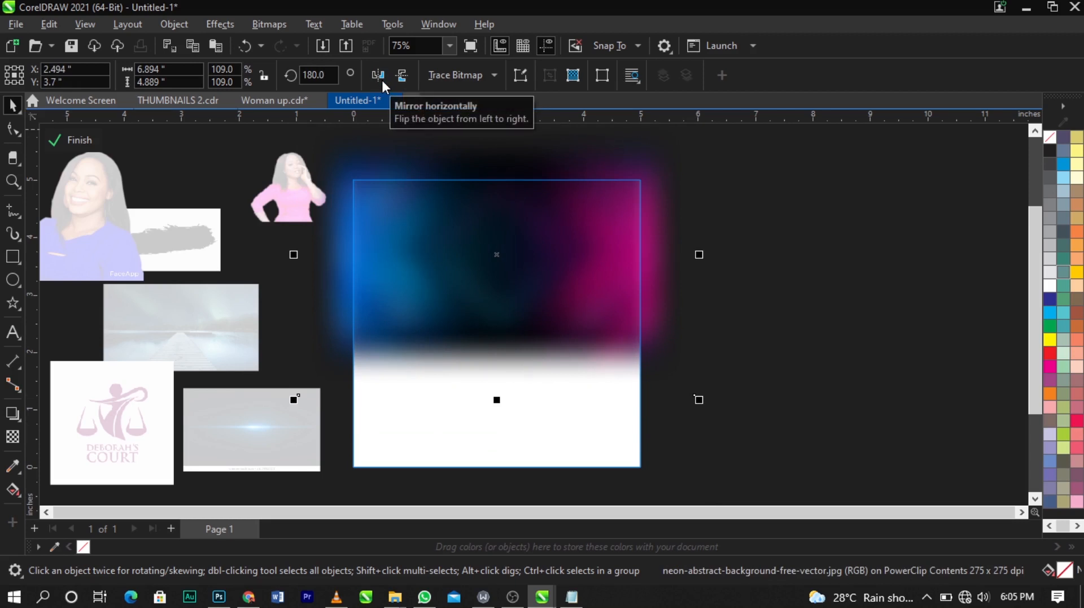
# Step: Enlarge the blurred background slightly inside the PowerClip and finish editing its contents
pyautogui.moveTo(700, 399); pyautogui.dragTo(721, 418)
pyautogui.moveTo(623, 299); pyautogui.dragTo(623, 306)
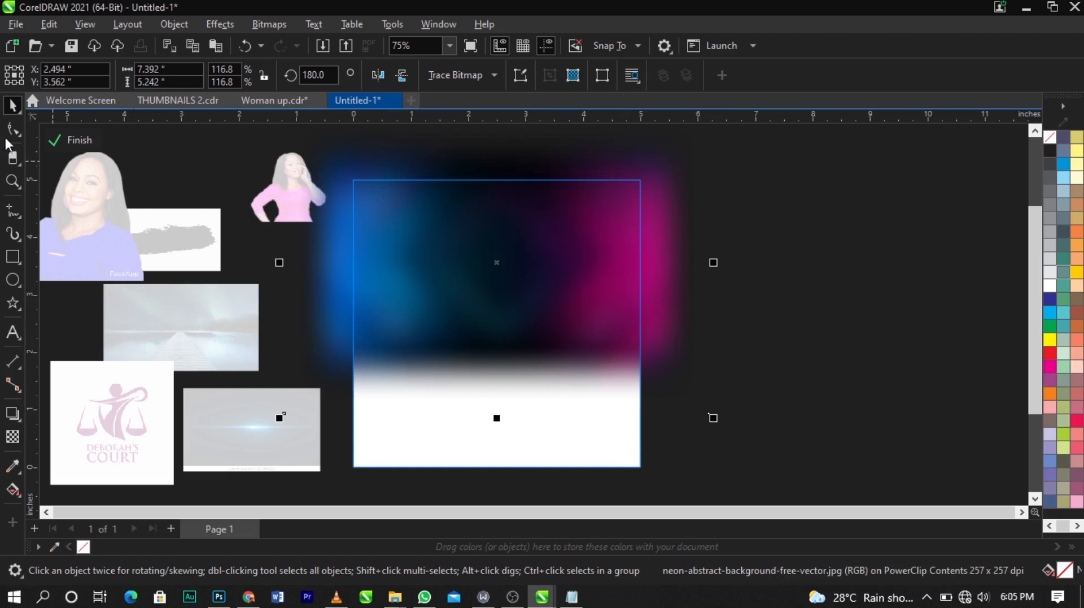
pyautogui.click(76, 139)
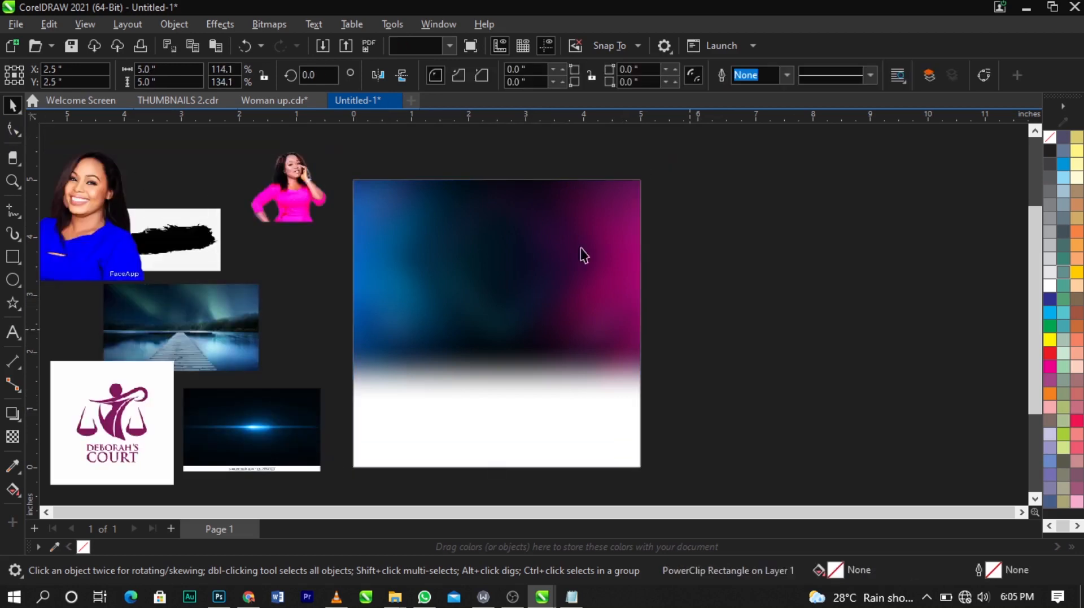
# Step: Move the blue-dressed woman's photo onto the left side of the flyer background
pyautogui.press('Escape')
pyautogui.scroll(-2, 583, 255)
pyautogui.press('z')
pyautogui.moveTo(228, 169); pyautogui.dragTo(692, 418)
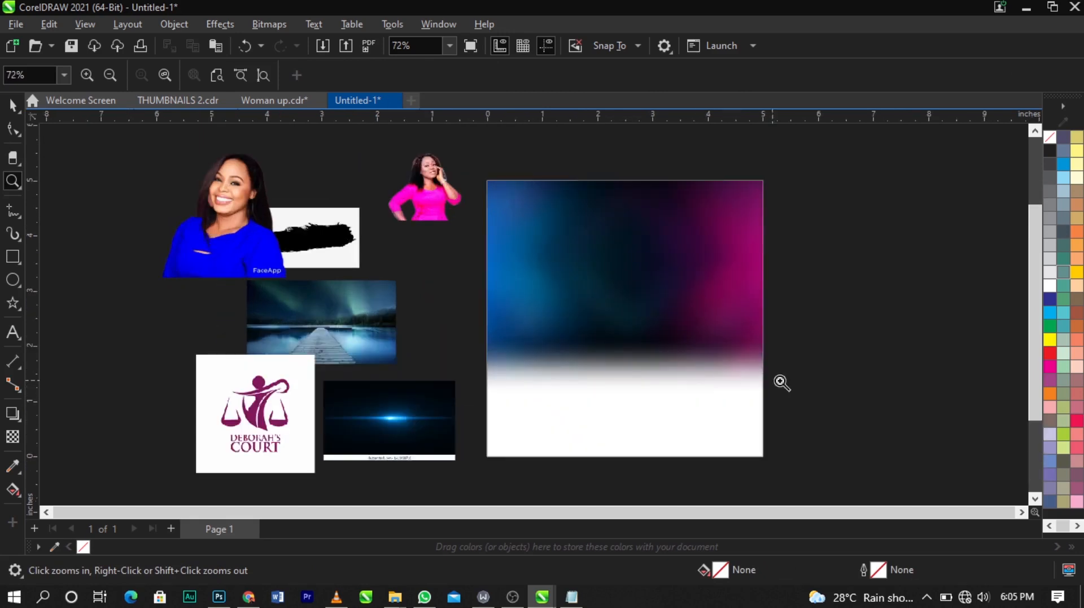
pyautogui.press('space')
pyautogui.scroll(1, 728, 251)
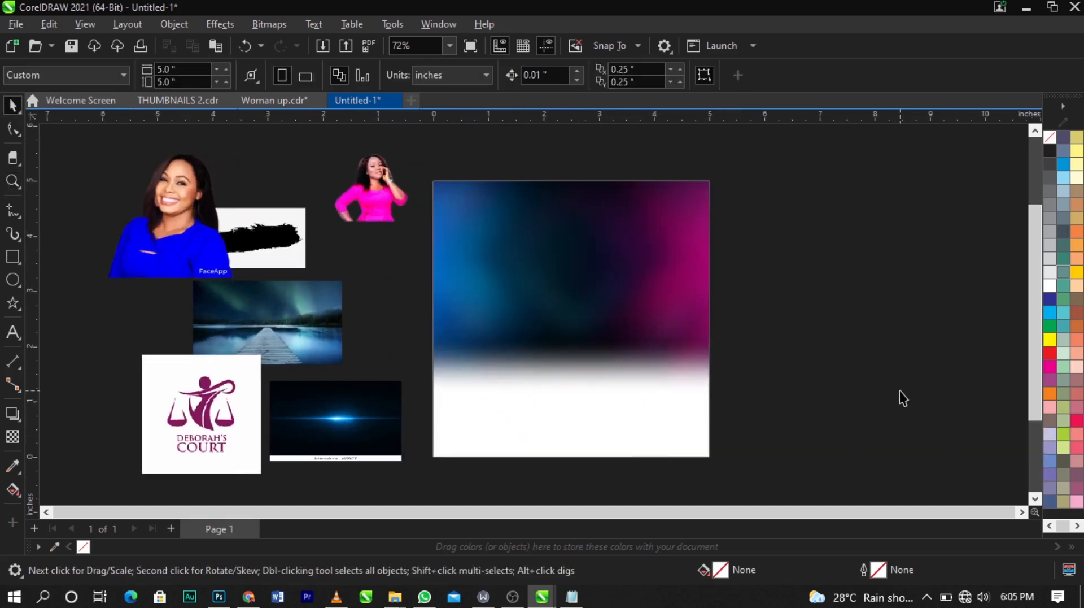
pyautogui.click(152, 257)
pyautogui.moveTo(152, 257); pyautogui.dragTo(523, 314)
pyautogui.click(813, 305)
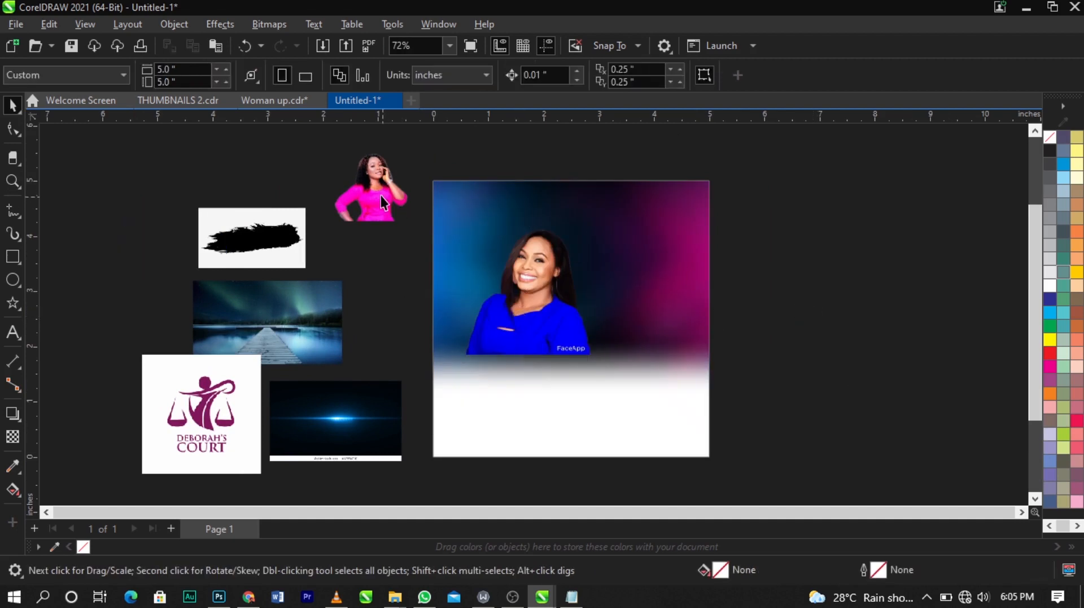
# Step: Place the pink-dressed woman's photo beside the first one and enlarge it to about 64%
pyautogui.moveTo(380, 183); pyautogui.dragTo(611, 316)
pyautogui.press('z')
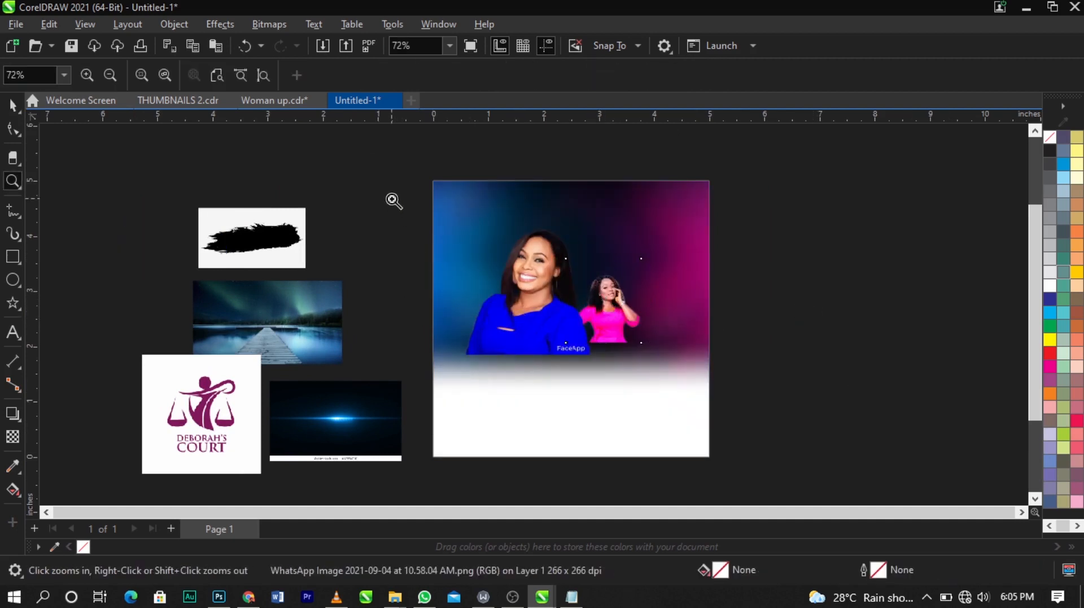
pyautogui.moveTo(392, 198); pyautogui.dragTo(816, 391)
pyautogui.press('space')
pyautogui.moveTo(613, 242); pyautogui.dragTo(680, 177)
pyautogui.moveTo(591, 297)
pyautogui.mouseDown()
pyautogui.moveTo(583, 265)
pyautogui.moveTo(594, 296)
pyautogui.mouseUp()
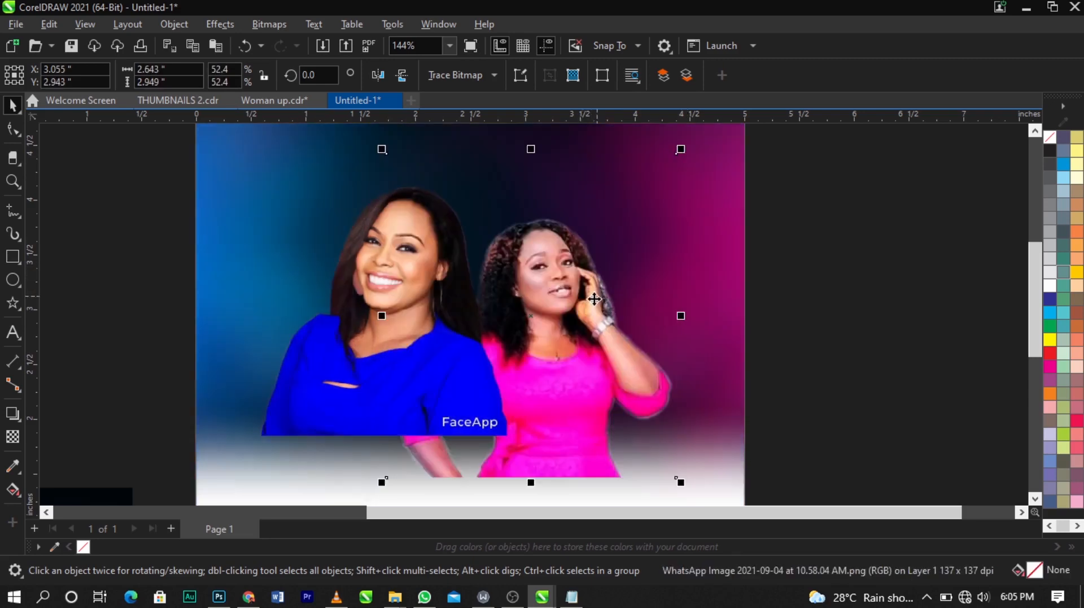
pyautogui.scroll(-1, 592, 301)
pyautogui.moveTo(660, 185); pyautogui.dragTo(693, 148)
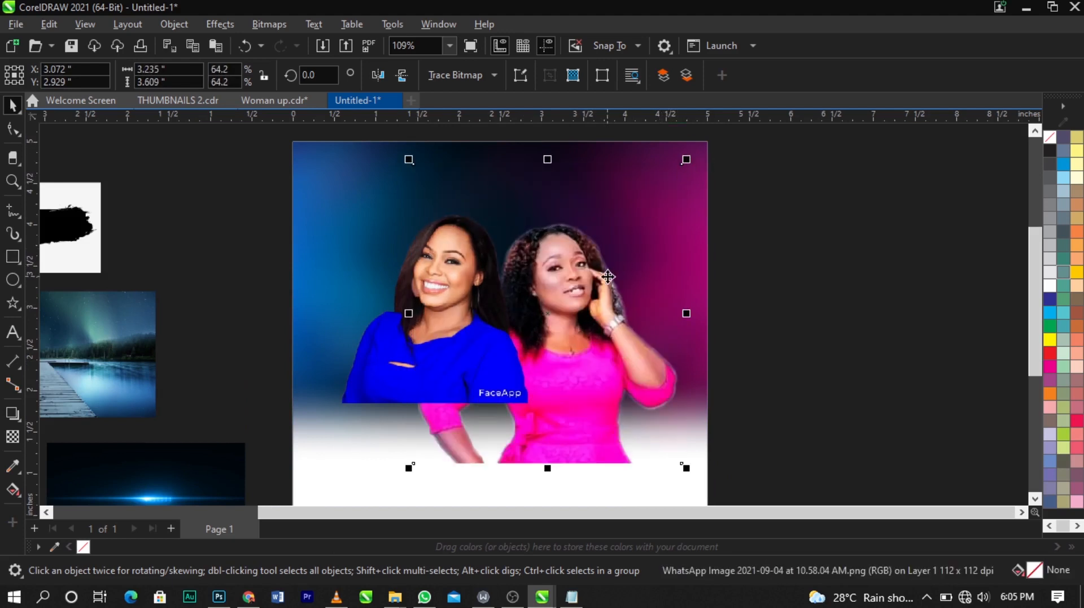
# Step: Reposition the pink-dressed woman's photo and adjust its size to about 66.6%
pyautogui.scroll(1, 607, 277)
pyautogui.click(340, 383)
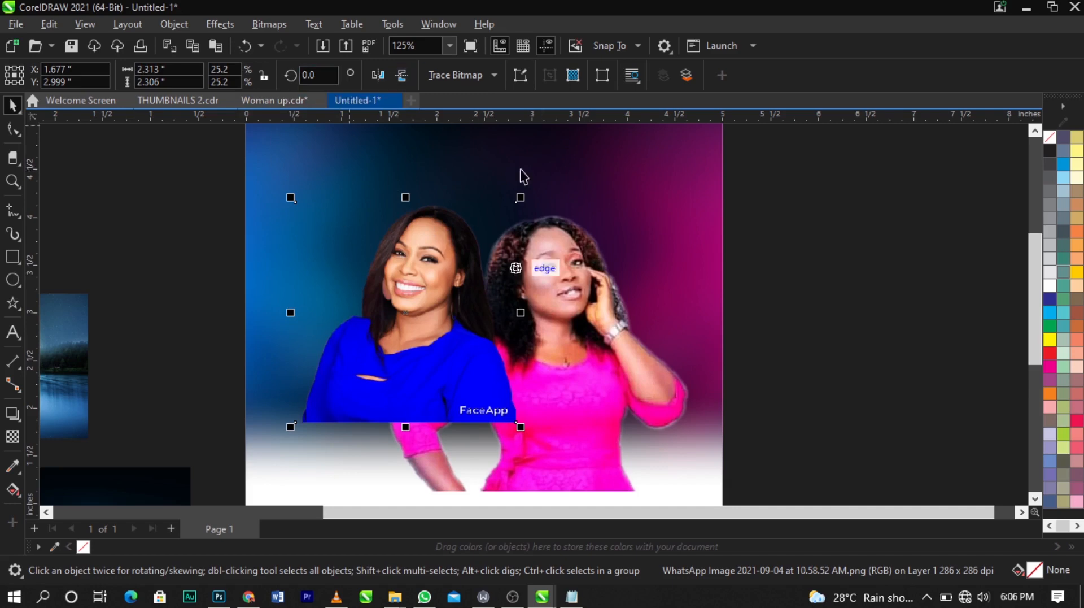
pyautogui.click(590, 375)
pyautogui.moveTo(622, 358); pyautogui.dragTo(622, 371)
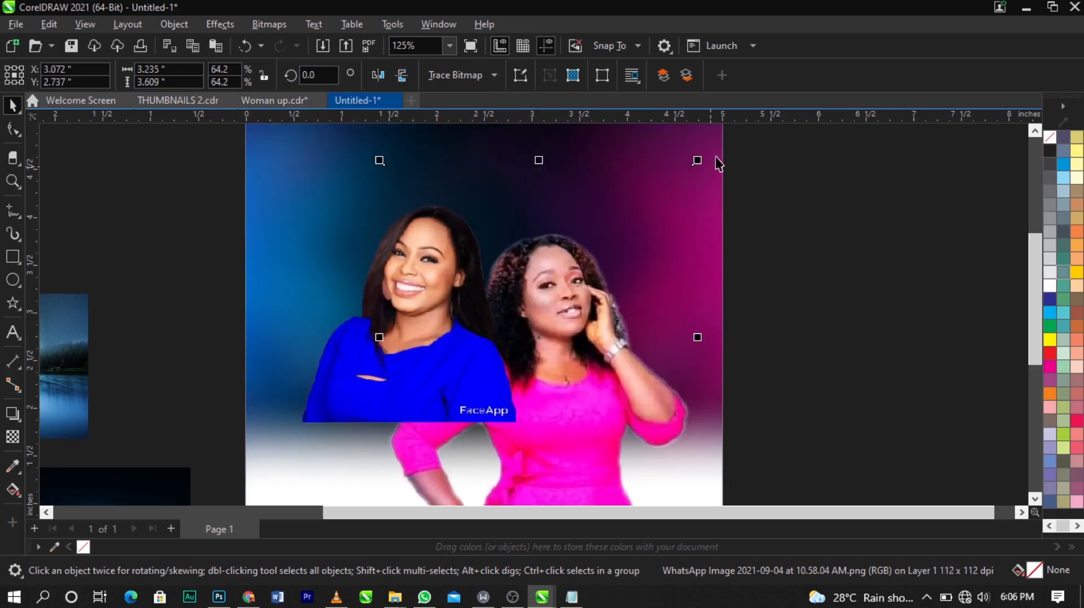
pyautogui.moveTo(699, 158); pyautogui.dragTo(710, 147)
pyautogui.moveTo(610, 320); pyautogui.dragTo(616, 326)
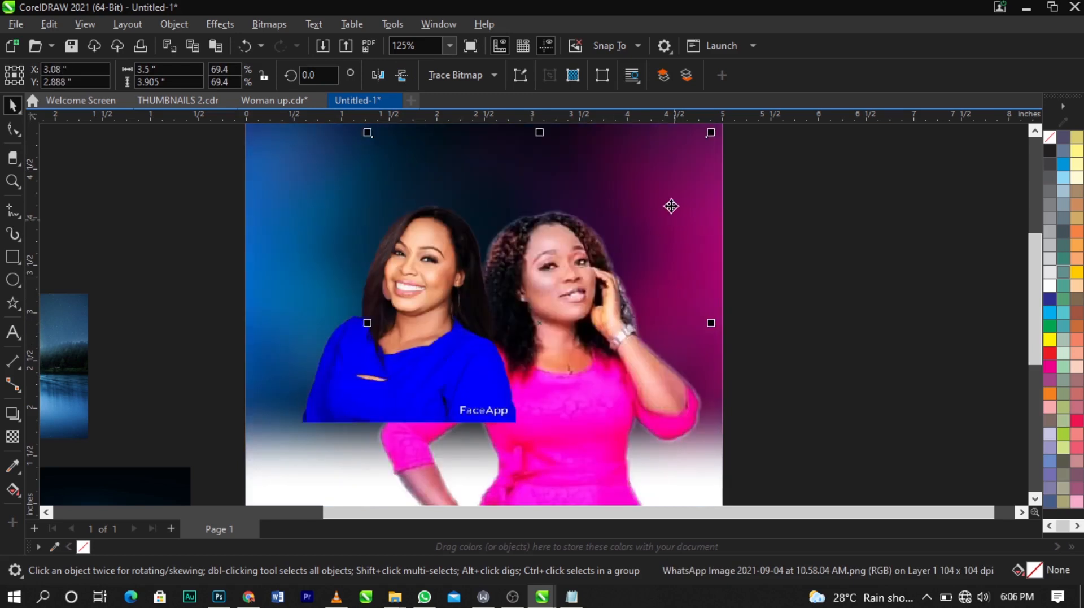
pyautogui.moveTo(716, 141); pyautogui.dragTo(710, 141)
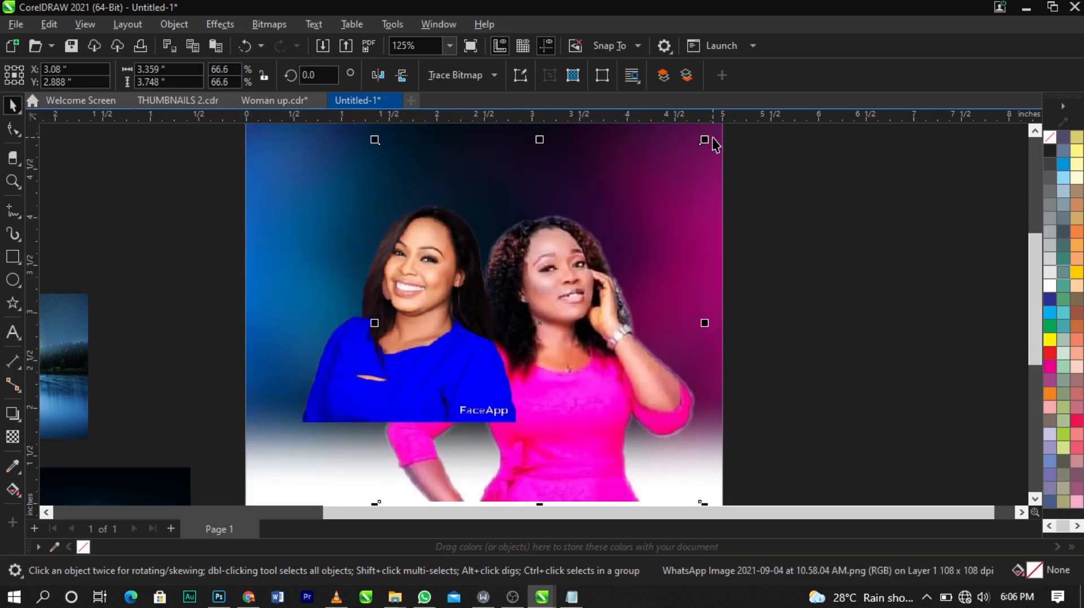
pyautogui.moveTo(630, 270); pyautogui.dragTo(625, 260)
pyautogui.click(628, 294)
# Step: Crop the top and bottom edges of the pink-dressed woman's photo with the Shape tool
pyautogui.scroll(-2, 600, 261)
pyautogui.scroll(-2, 601, 261)
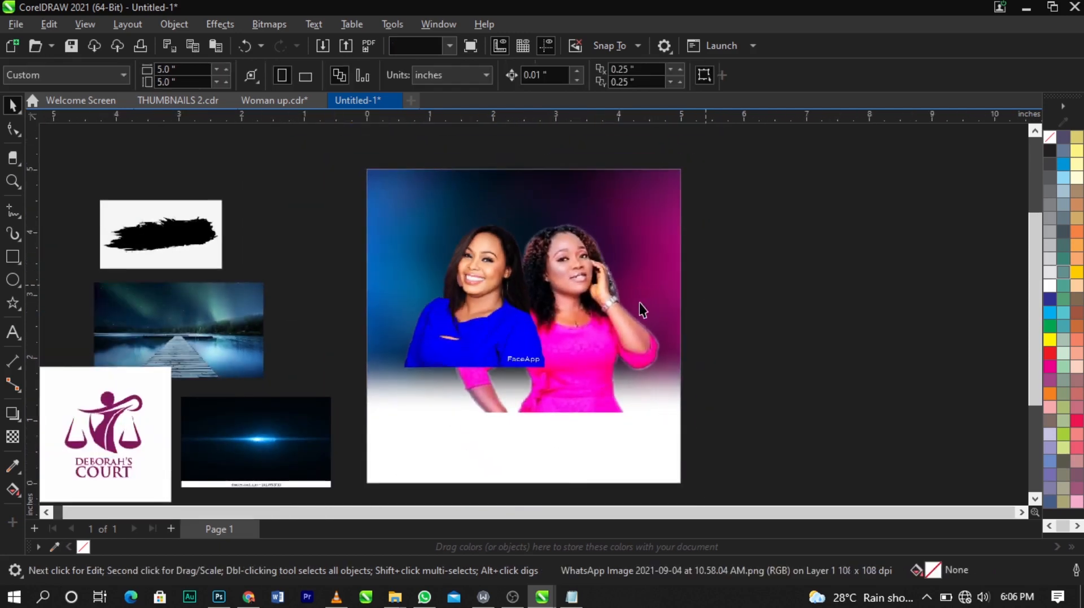
pyautogui.click(639, 302)
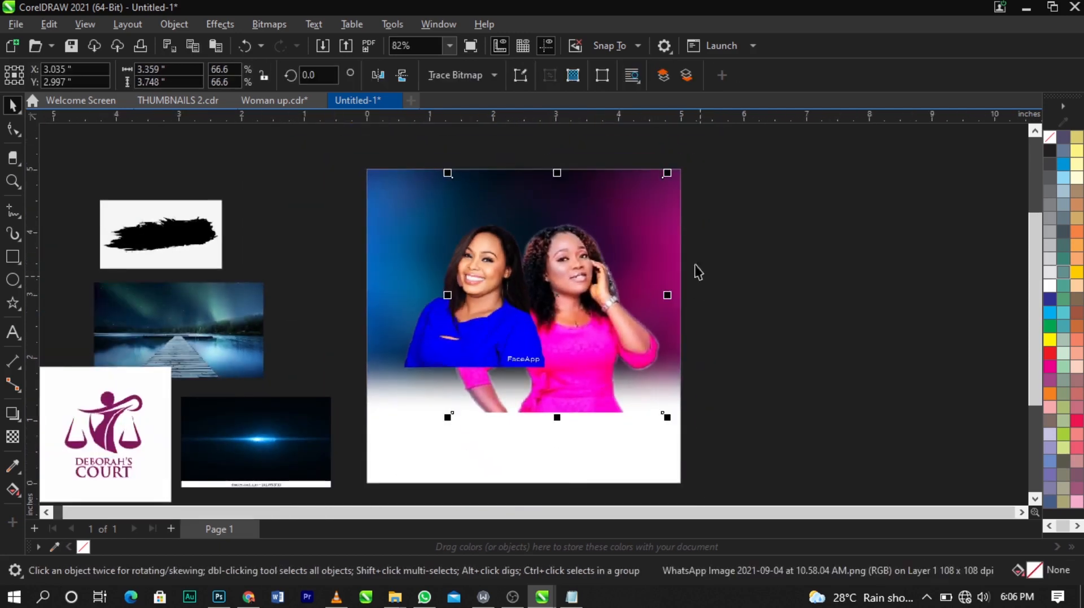
pyautogui.click(13, 133)
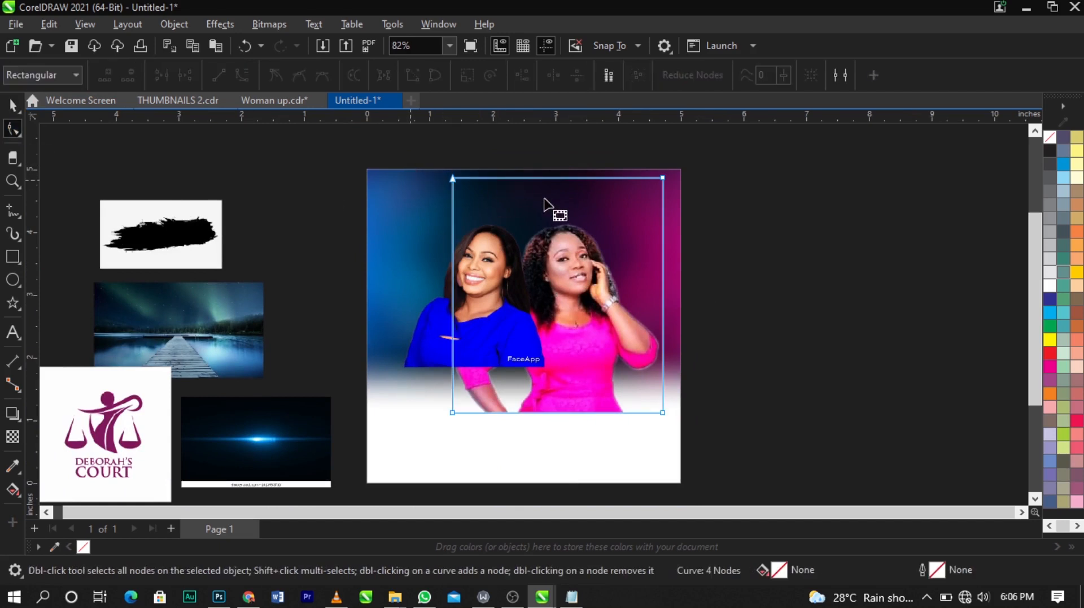
pyautogui.scroll(1, 552, 205)
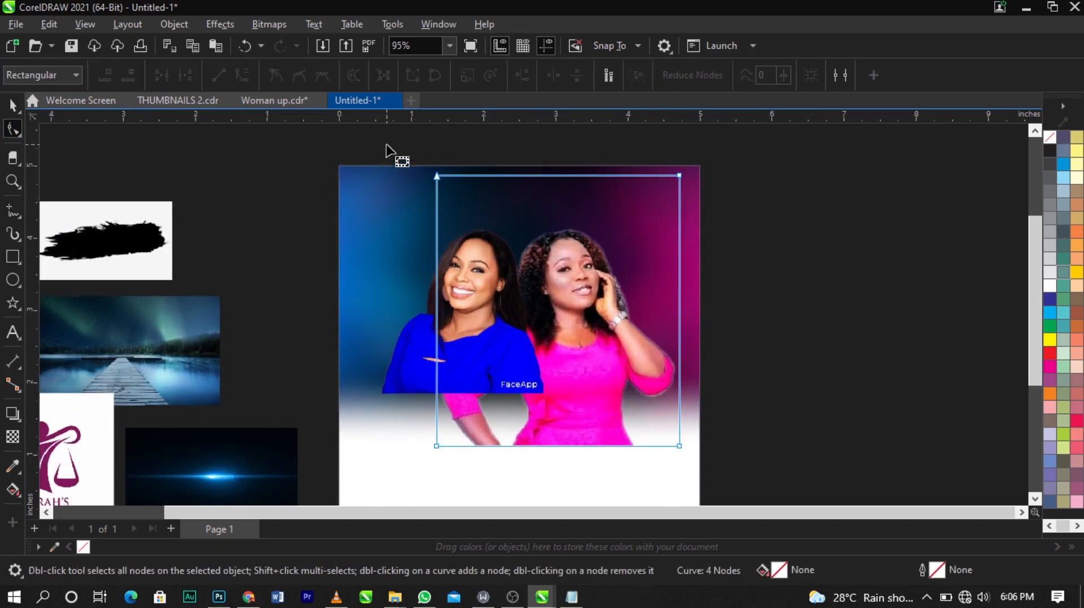
pyautogui.moveTo(387, 146); pyautogui.dragTo(816, 229)
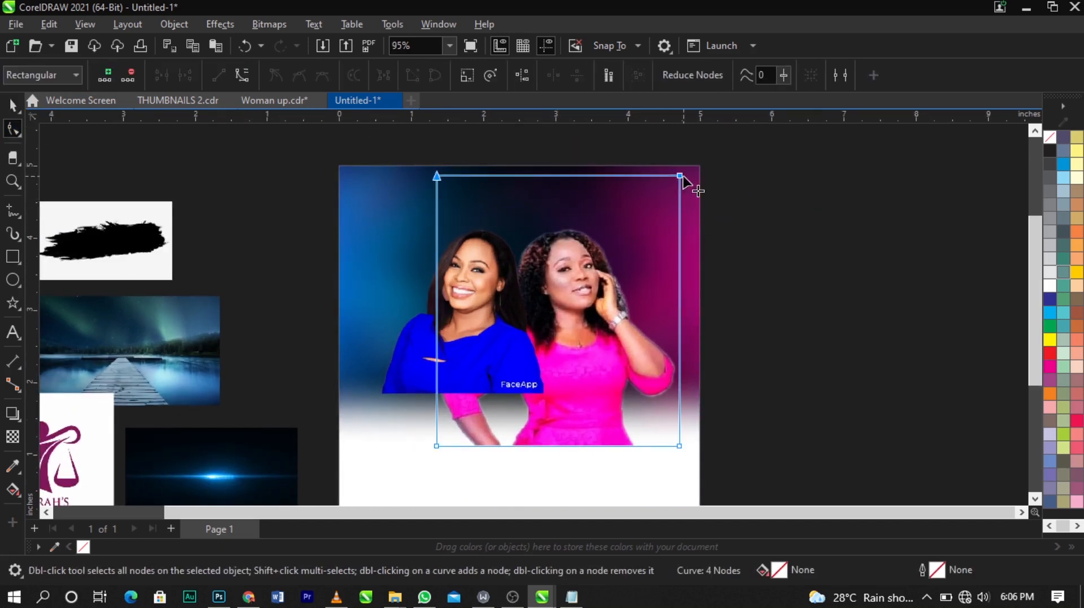
pyautogui.moveTo(702, 165); pyautogui.dragTo(353, 224)
pyautogui.moveTo(437, 176); pyautogui.dragTo(438, 213)
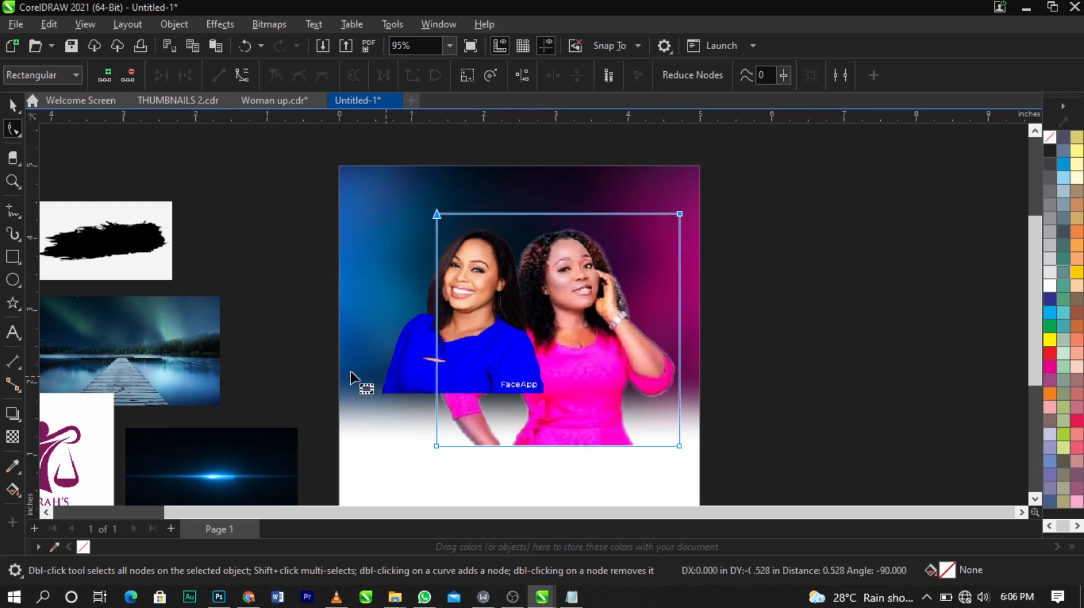
pyautogui.moveTo(351, 377); pyautogui.dragTo(736, 485)
pyautogui.moveTo(680, 444); pyautogui.dragTo(680, 393)
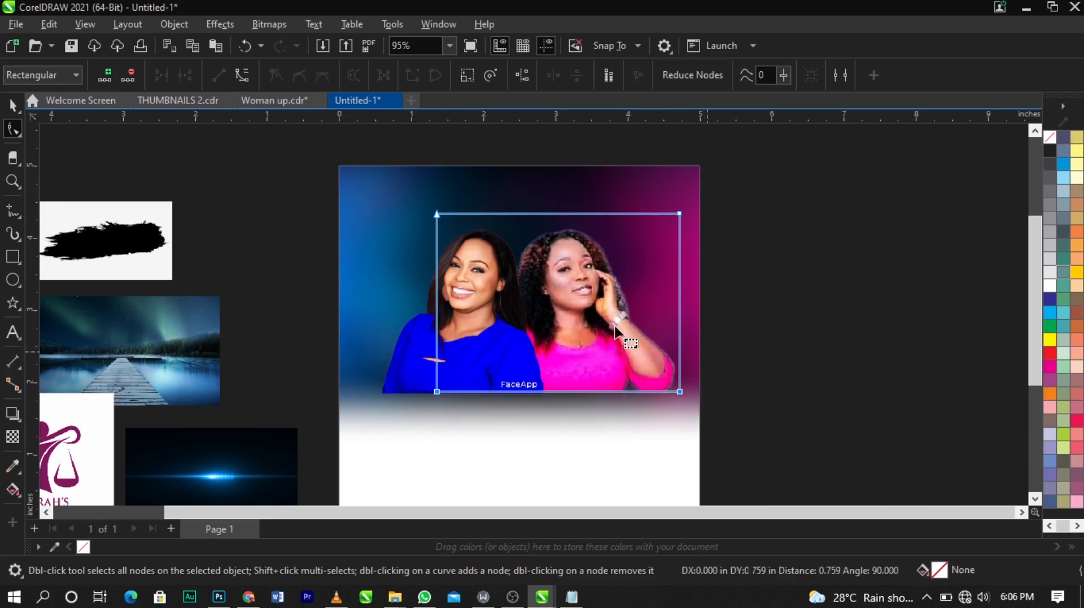
# Step: Draw a rectangle about 1.7 by 3.1 inches over the blue-dressed woman and give it a white outline
pyautogui.press('space')
pyautogui.click(796, 300)
pyautogui.press('F2')
pyautogui.moveTo(263, 188); pyautogui.dragTo(852, 450)
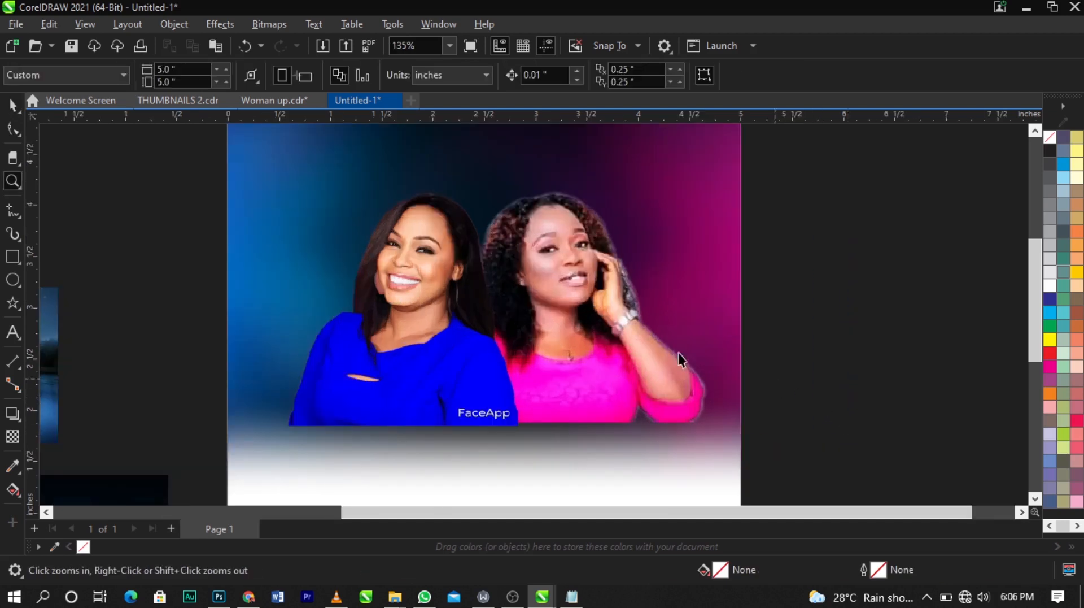
pyautogui.click(408, 331)
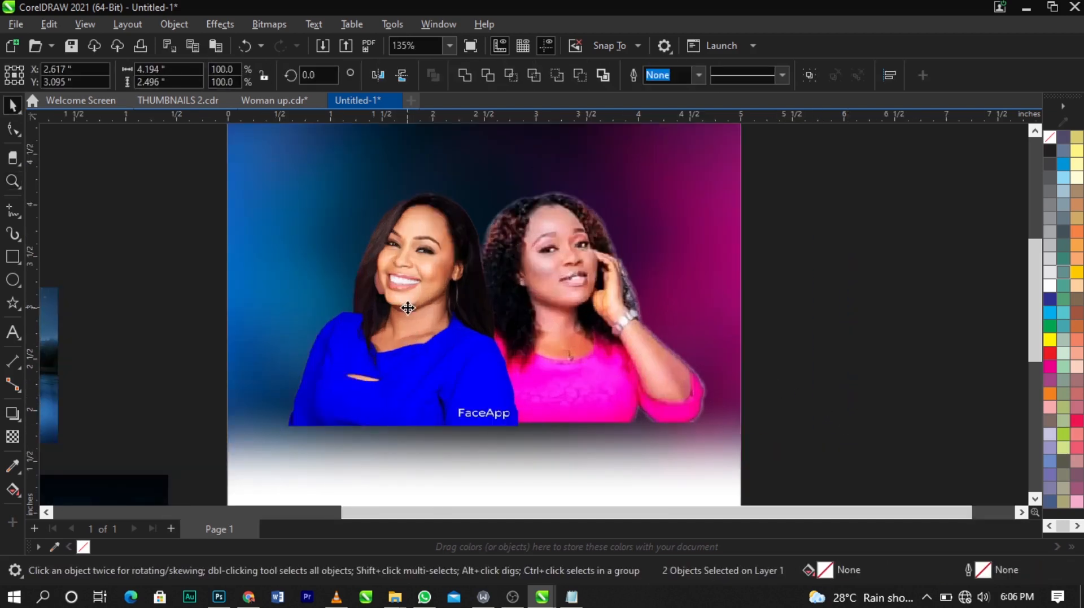
pyautogui.click(745, 364)
pyautogui.click(12, 257)
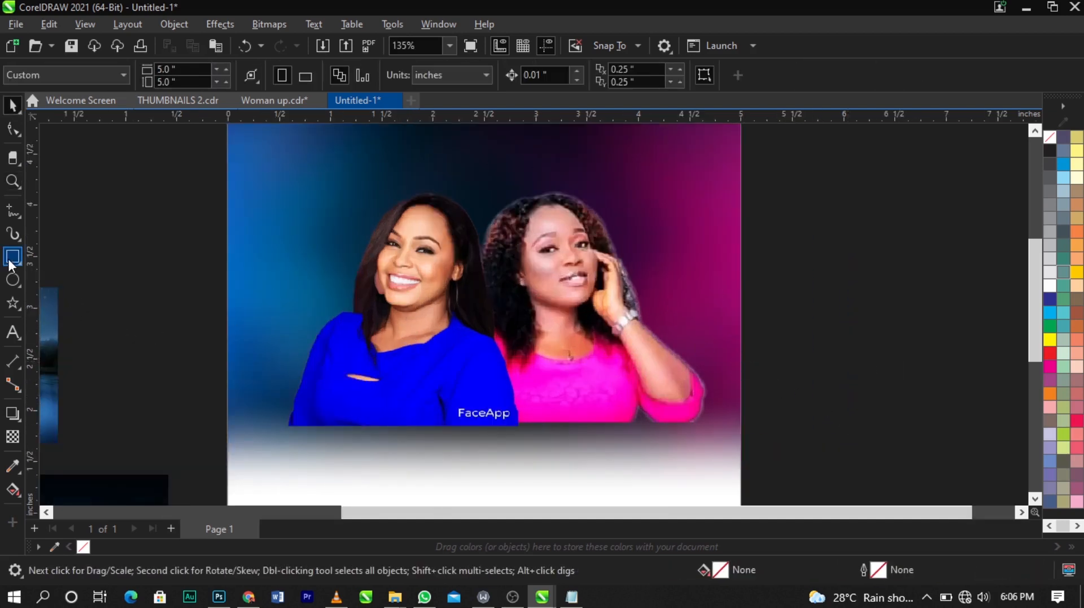
pyautogui.moveTo(323, 147); pyautogui.dragTo(496, 464)
pyautogui.press('space')
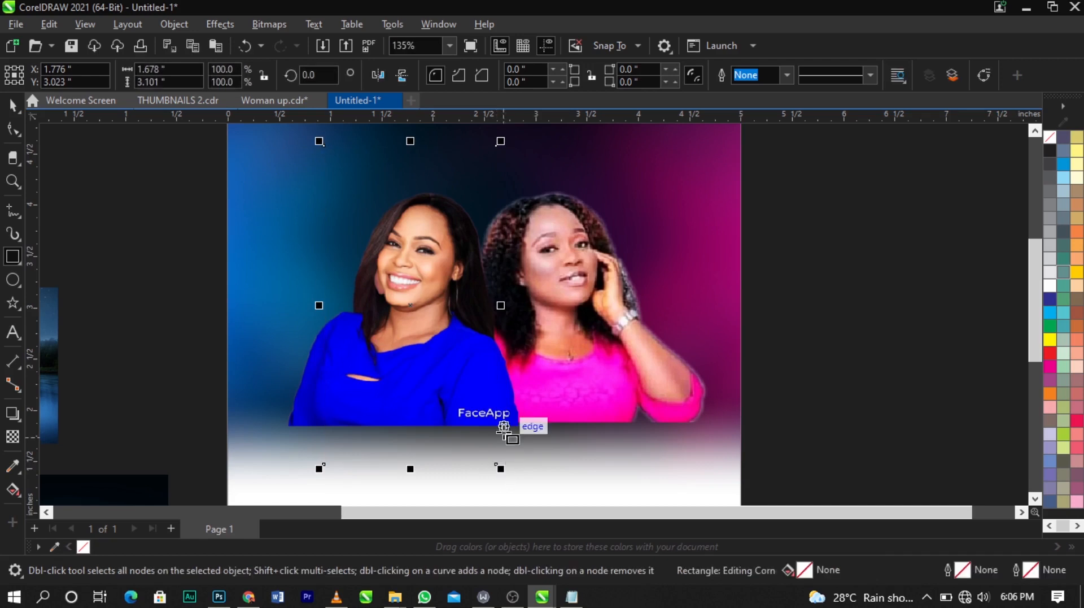
pyautogui.rightClick(1052, 290)
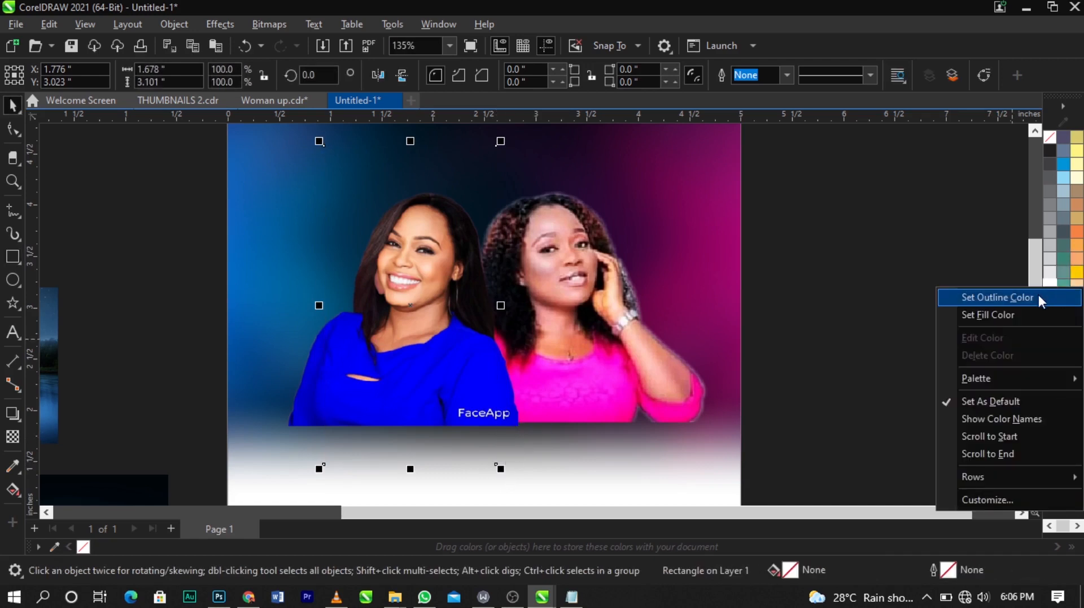
pyautogui.click(997, 297)
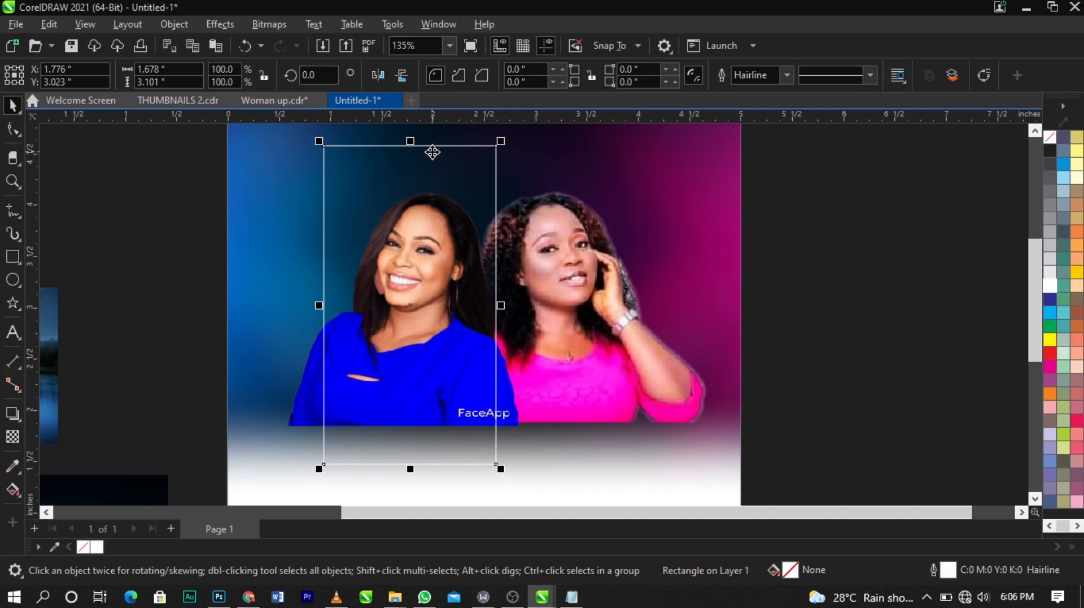
pyautogui.keyDown('shift'); pyautogui.click(625, 300); pyautogui.keyUp('shift')
pyautogui.moveTo(604, 296); pyautogui.dragTo(720, 308)
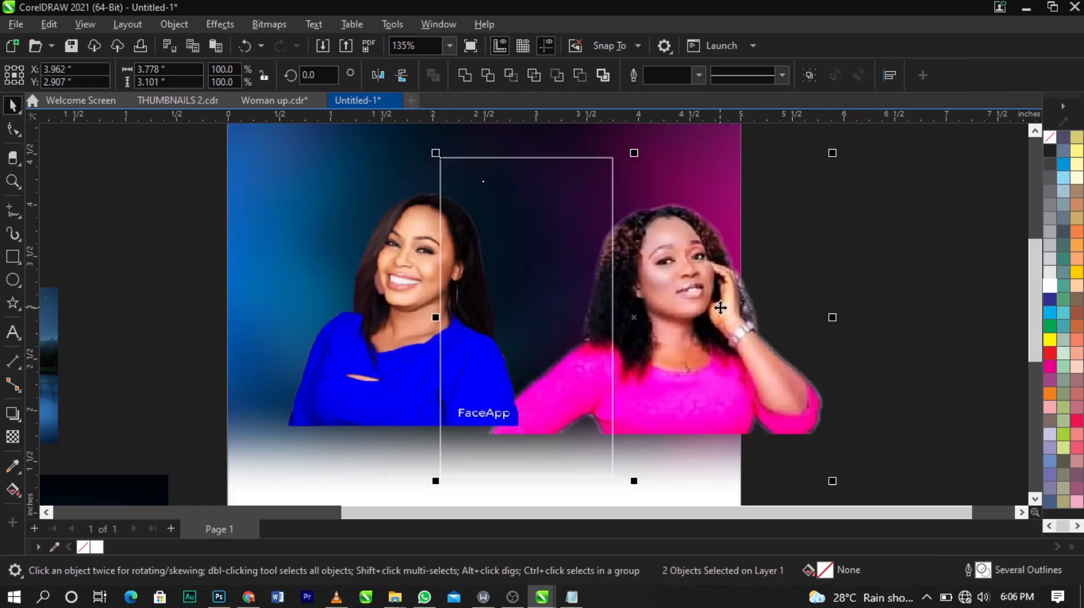
pyautogui.hotkey('ctrl', 'z')
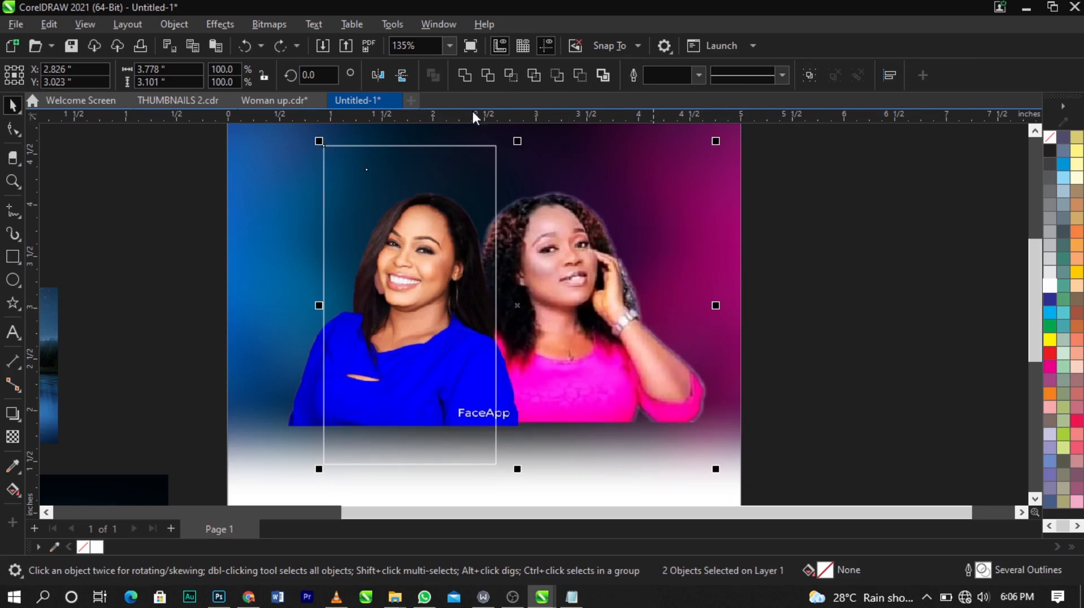
pyautogui.click(481, 77)
pyautogui.click(782, 263)
pyautogui.moveTo(457, 167); pyautogui.dragTo(227, 174)
pyautogui.hotkey('ctrl', 'z')
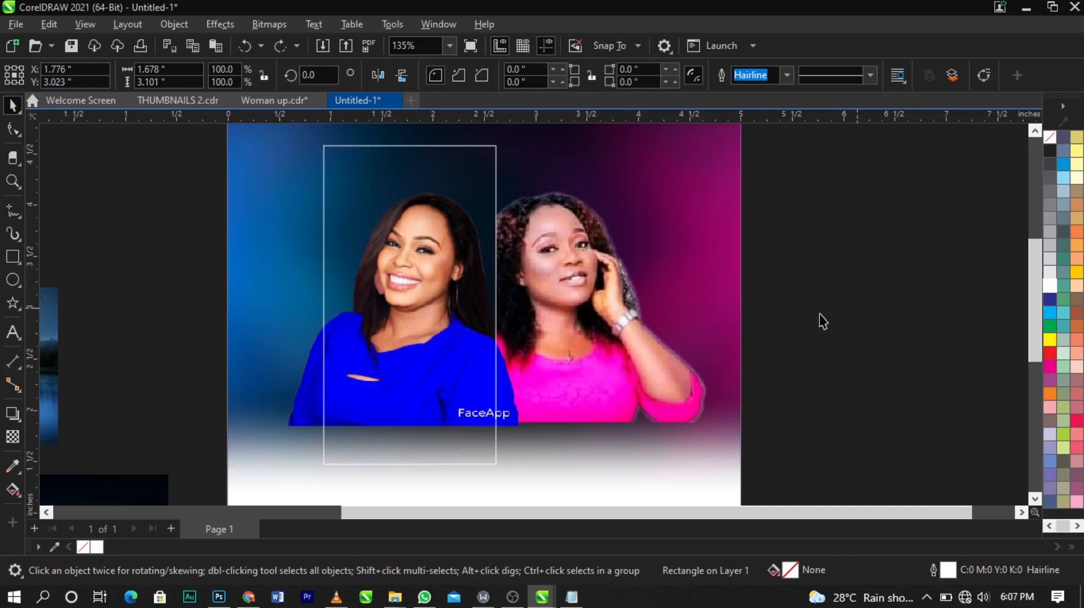
# Step: Move the blue-dressed woman's photo slightly right and resize it to about 26%
pyautogui.click(819, 314)
pyautogui.moveTo(313, 390); pyautogui.dragTo(333, 388)
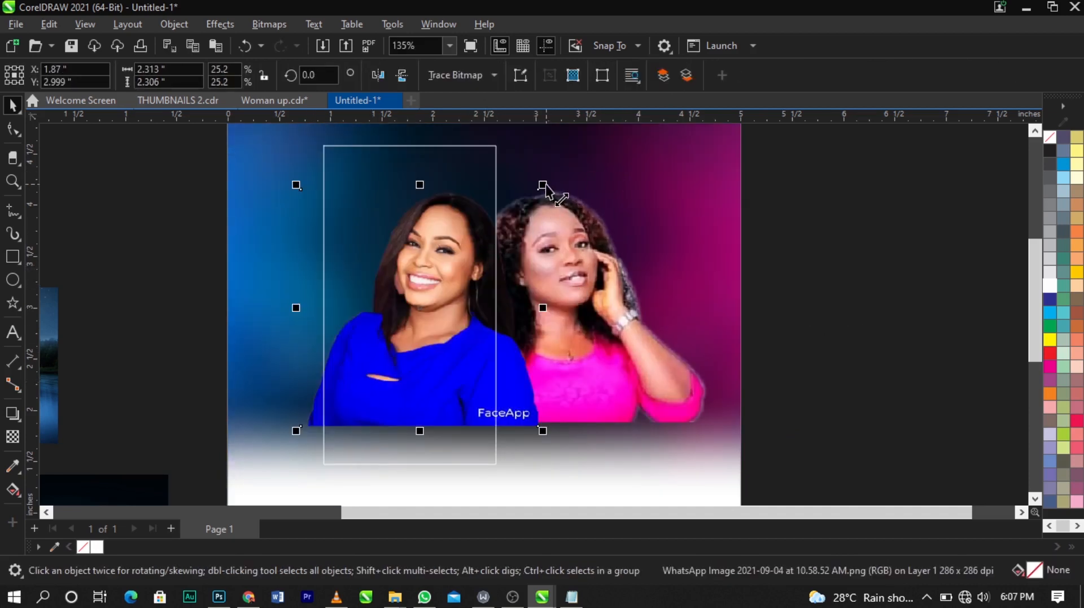
pyautogui.moveTo(544, 186); pyautogui.dragTo(548, 181)
pyautogui.moveTo(289, 186); pyautogui.dragTo(279, 167)
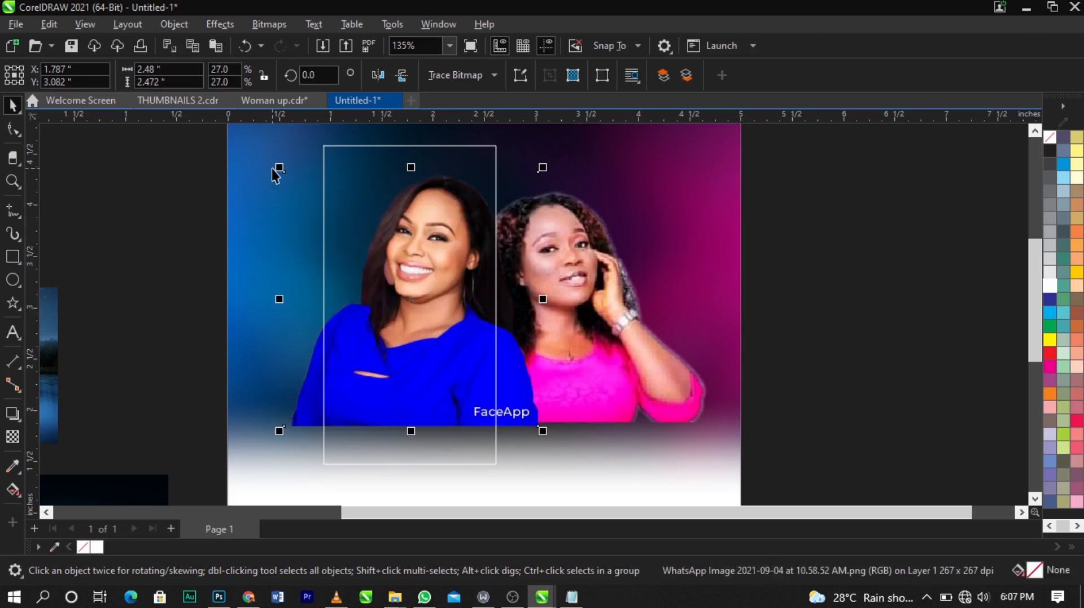
pyautogui.moveTo(544, 169); pyautogui.dragTo(551, 170)
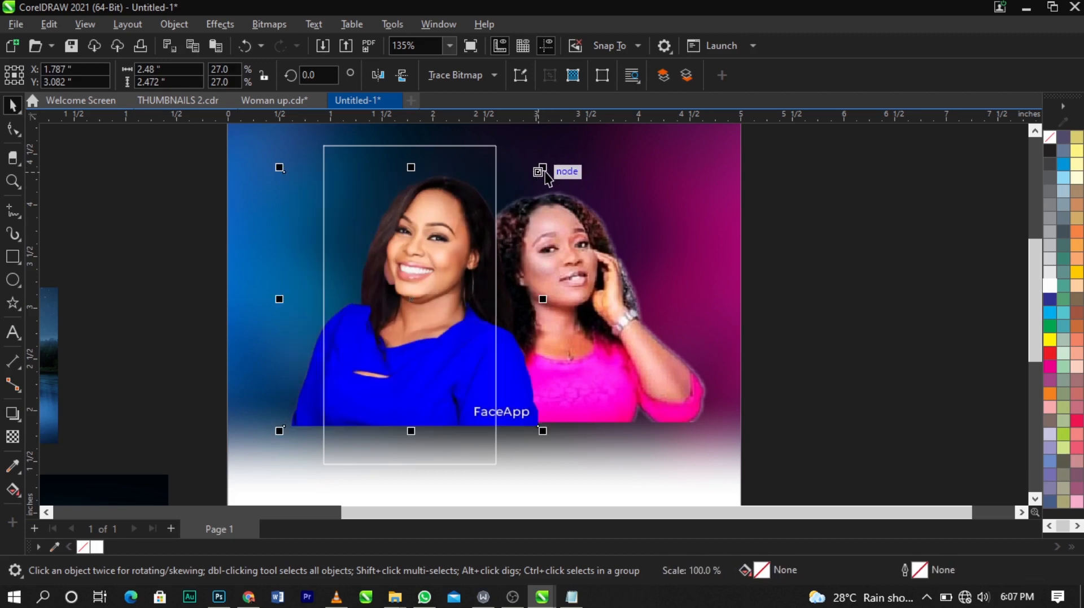
pyautogui.moveTo(280, 168); pyautogui.dragTo(288, 180)
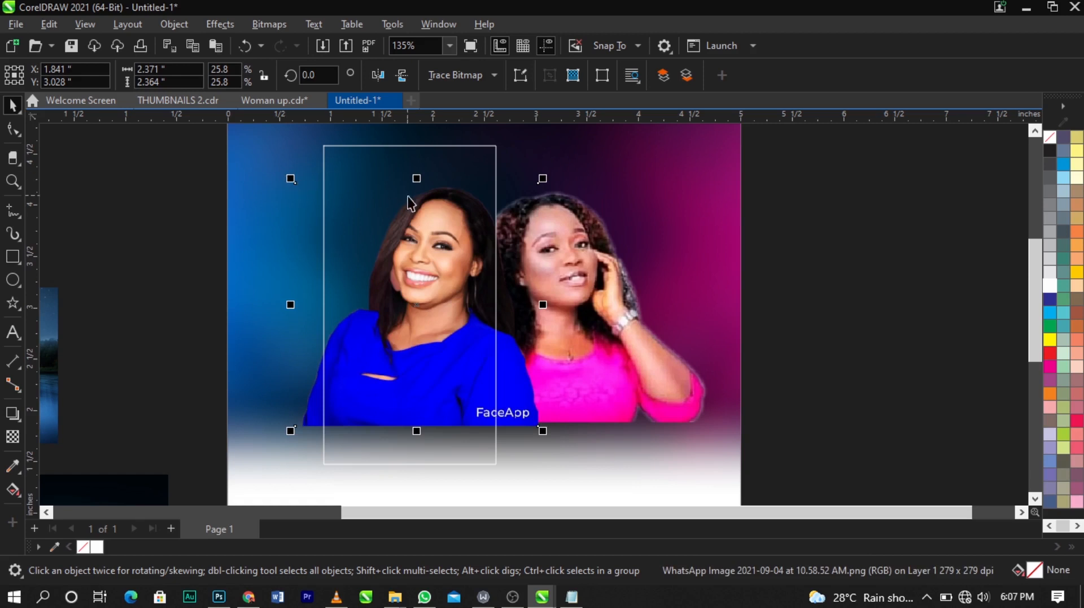
# Step: Move the white-outlined rectangle over the pink-dressed woman and nudge the blue-dressed woman's photo slightly right
pyautogui.moveTo(338, 249); pyautogui.dragTo(509, 249)
pyautogui.scroll(3, 501, 249)
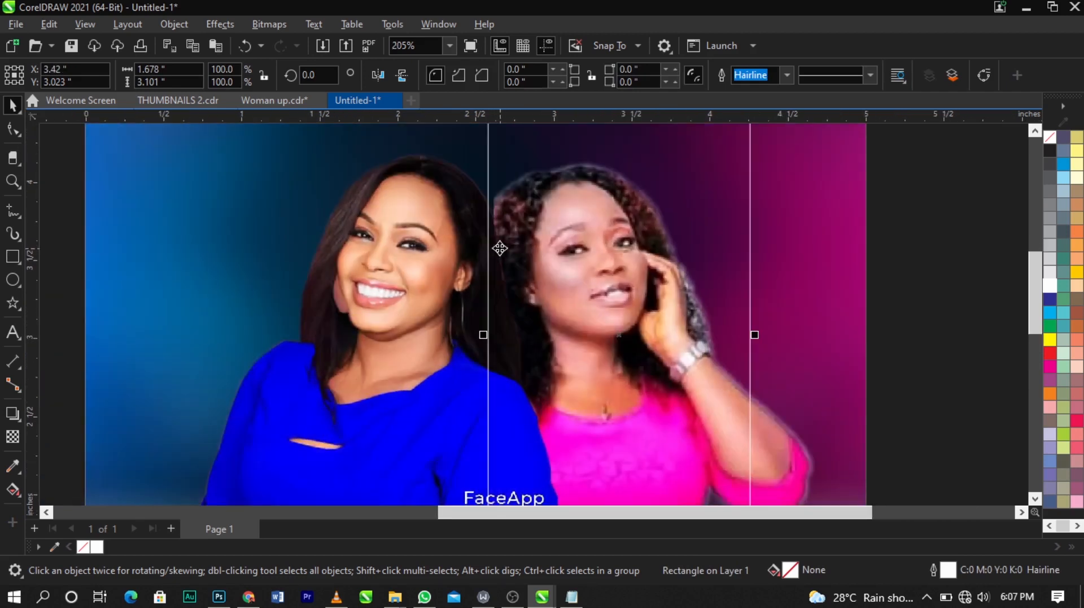
pyautogui.moveTo(418, 235); pyautogui.dragTo(425, 234)
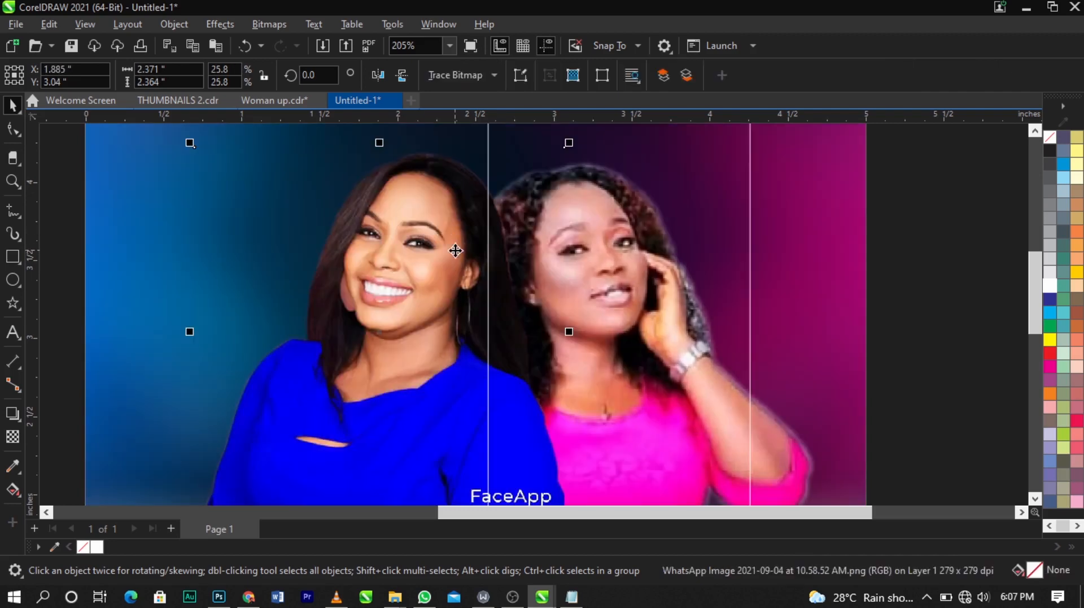
pyautogui.click(634, 282)
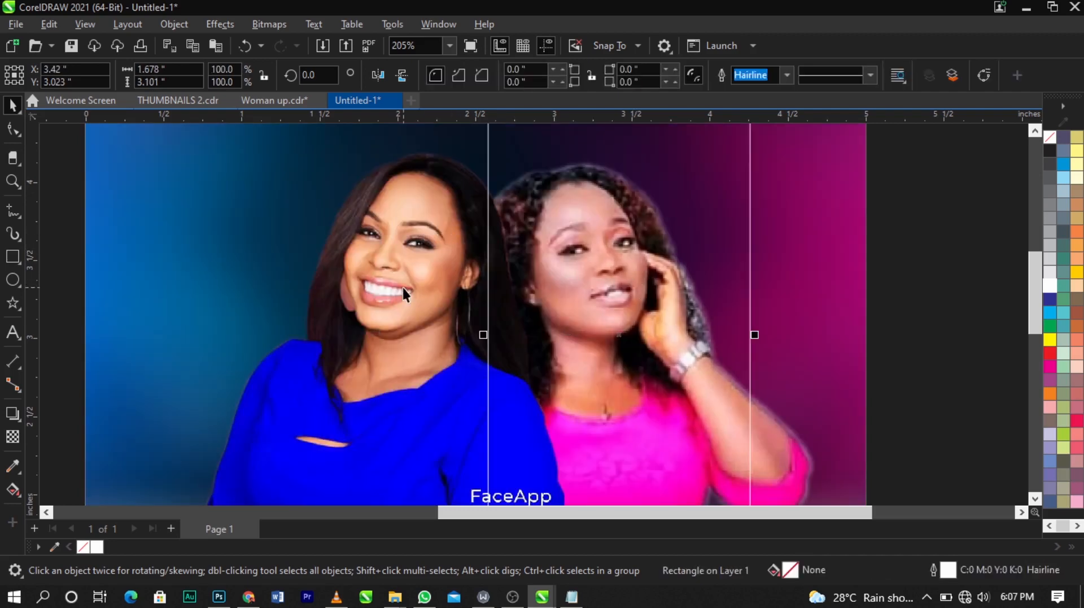
# Step: Trim the blue-dressed woman's photo with the white-outlined rectangle so its right edge meets the pink-dressed woman
pyautogui.keyDown('shift'); pyautogui.click(416, 277); pyautogui.keyUp('shift')
pyautogui.scroll(-3, 413, 275)
pyautogui.moveTo(413, 275); pyautogui.dragTo(288, 273)
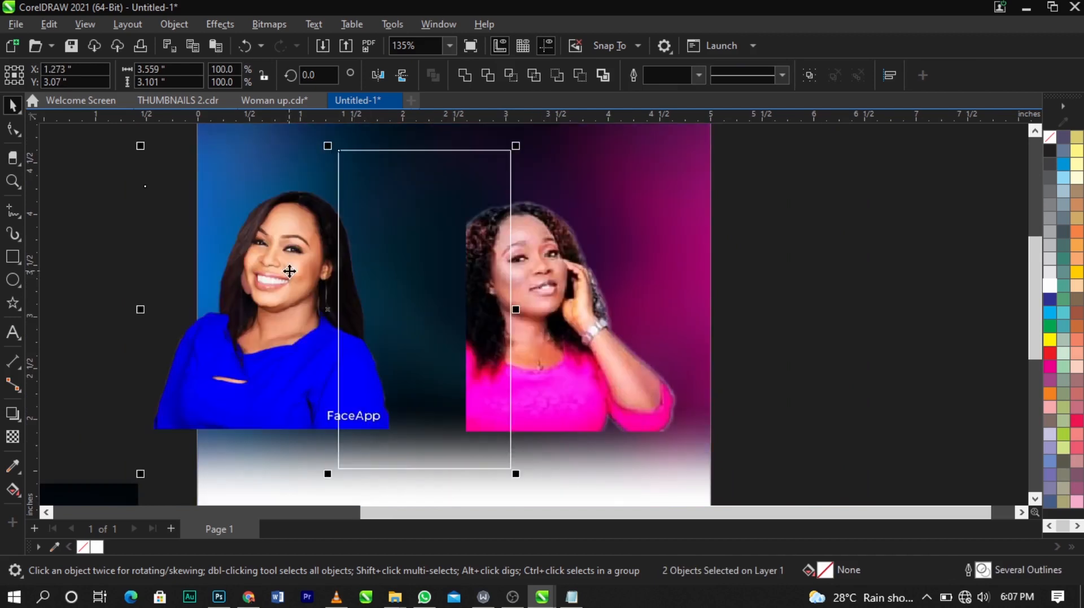
pyautogui.hotkey('ctrl', 'z')
pyautogui.click(496, 76)
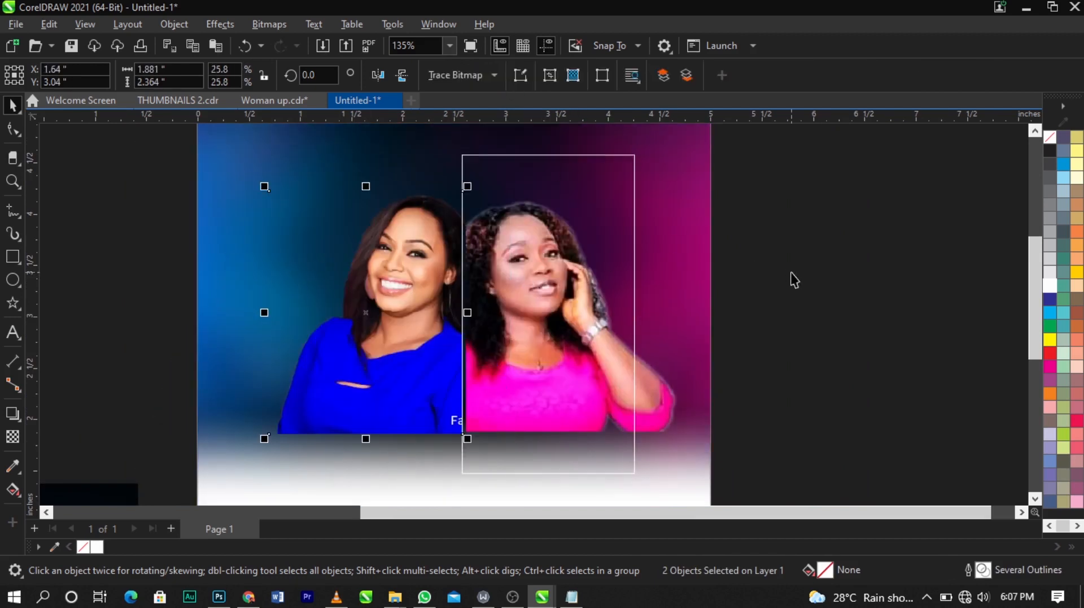
# Step: Select the white-outlined rectangle and delete it
pyautogui.click(791, 272)
pyautogui.click(617, 195)
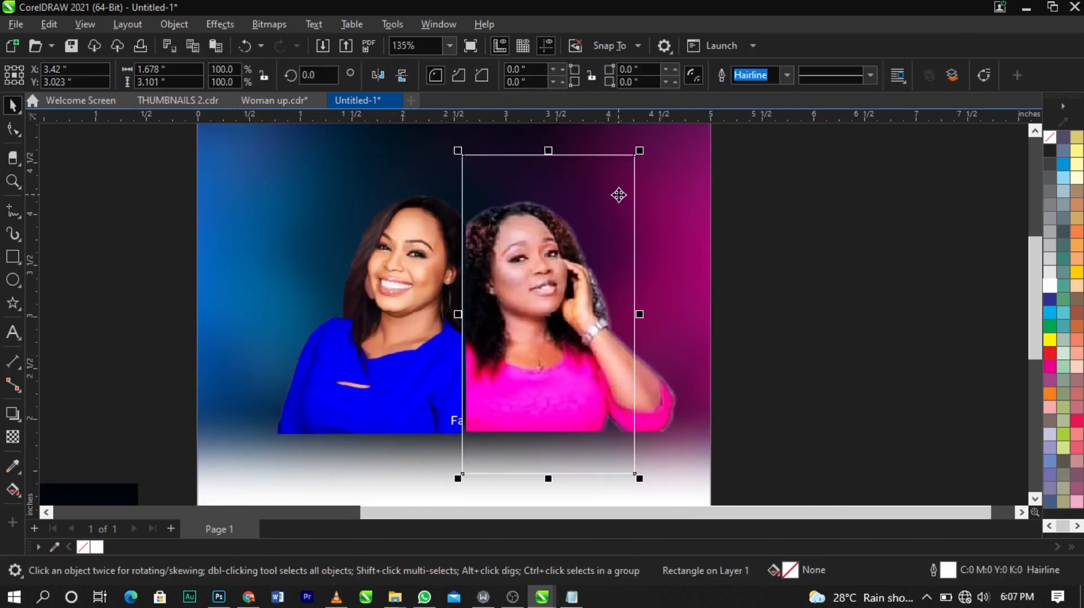
pyautogui.press('Delete')
# Step: Try spreading the two women's photos further apart, then undo both moves
pyautogui.scroll(1, 493, 237)
pyautogui.scroll(1, 493, 237)
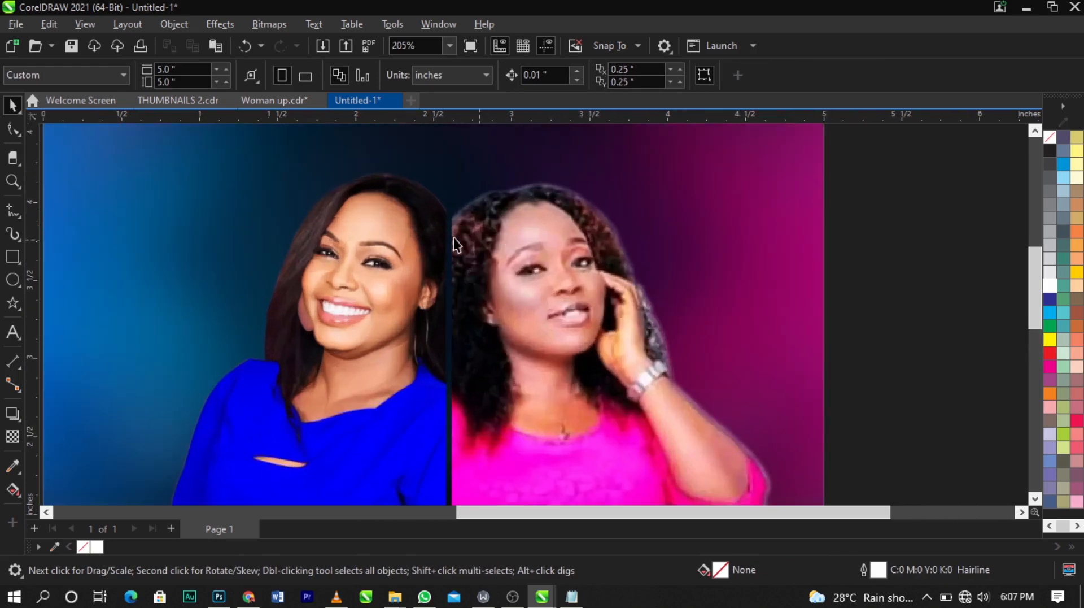
pyautogui.moveTo(478, 282); pyautogui.dragTo(560, 282)
pyautogui.moveTo(328, 298); pyautogui.dragTo(261, 297)
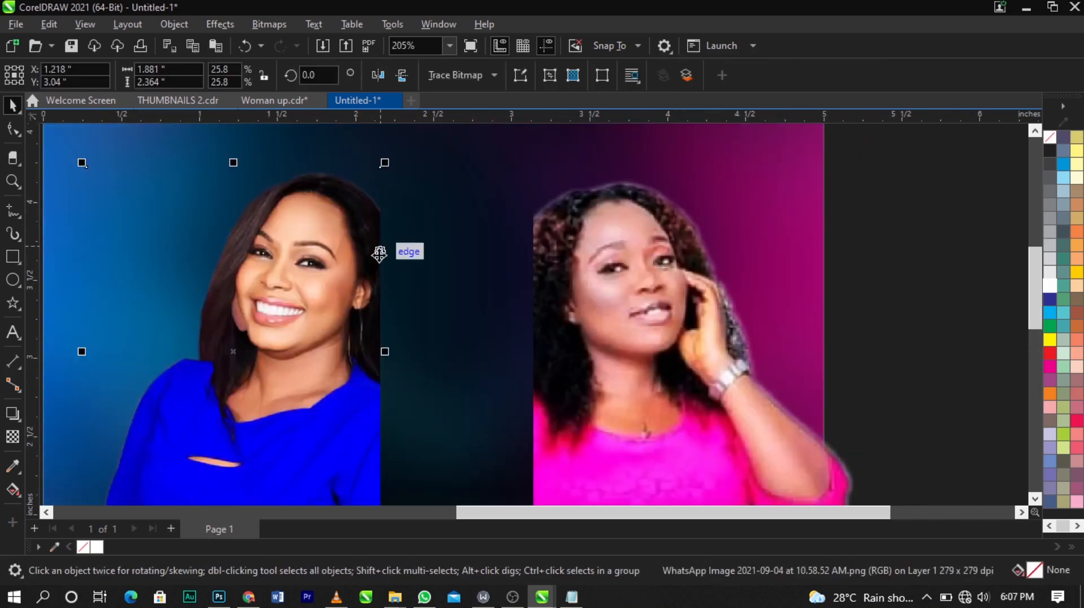
pyautogui.scroll(-1, 416, 251)
pyautogui.scroll(-1, 416, 253)
pyautogui.hotkey('ctrl', 'z')
pyautogui.hotkey('ctrl', 'z')
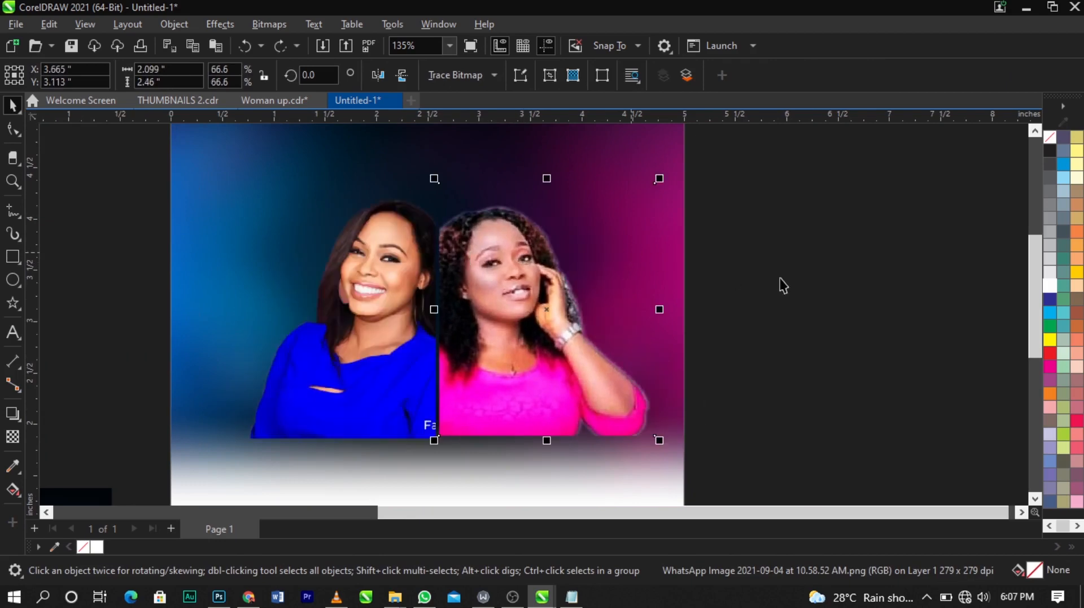
# Step: Nudge the blue-dressed woman's photo slightly right to close the gap beside the pink-dressed woman
pyautogui.click(781, 285)
pyautogui.scroll(2, 452, 225)
pyautogui.scroll(1, 407, 226)
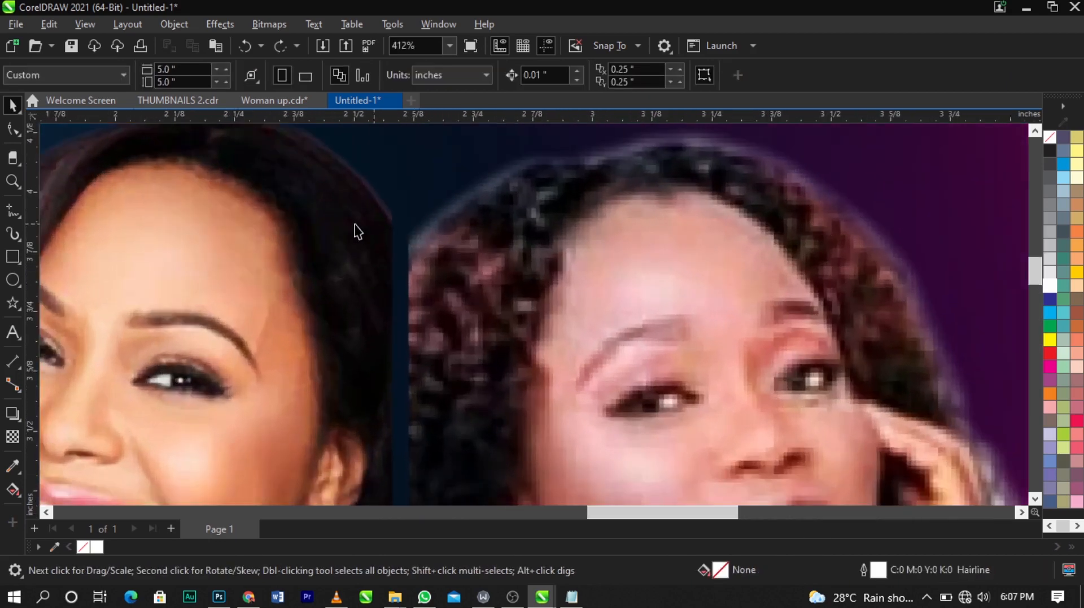
pyautogui.click(354, 226)
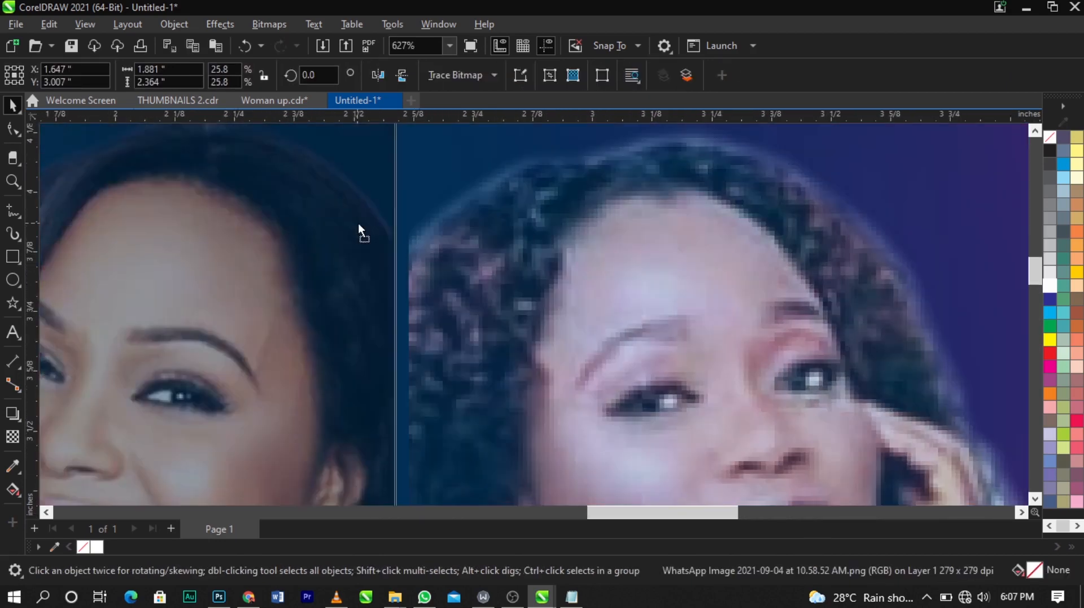
pyautogui.moveTo(358, 222); pyautogui.dragTo(375, 222)
pyautogui.scroll(-4, 567, 222)
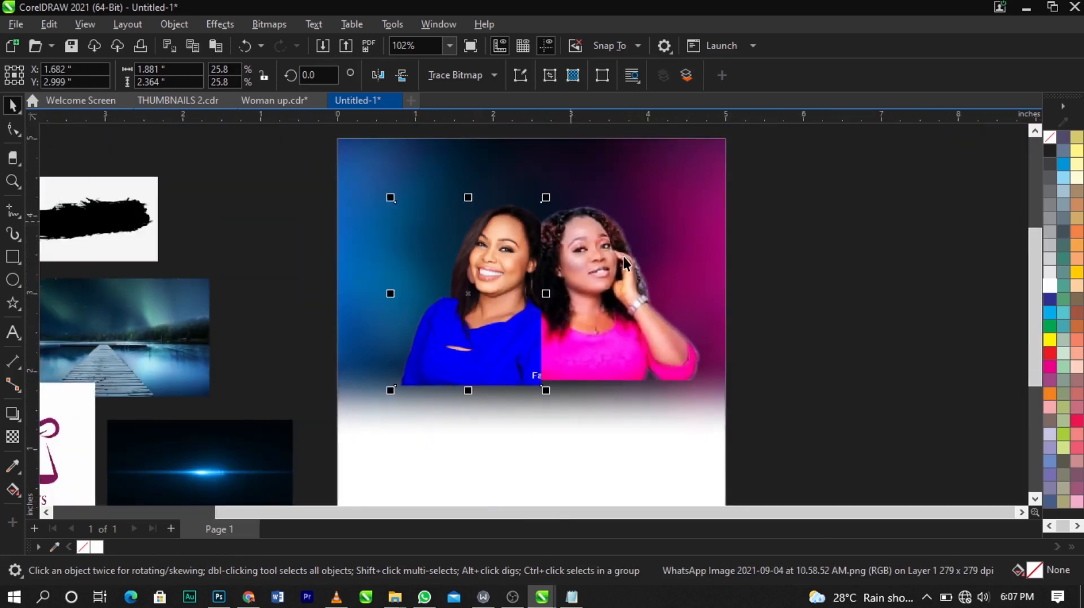
# Step: Group the two women's photos and move the group slightly down
pyautogui.keyDown('shift'); pyautogui.click(650, 342); pyautogui.keyUp('shift')
pyautogui.hotkey('ctrl', 'g')
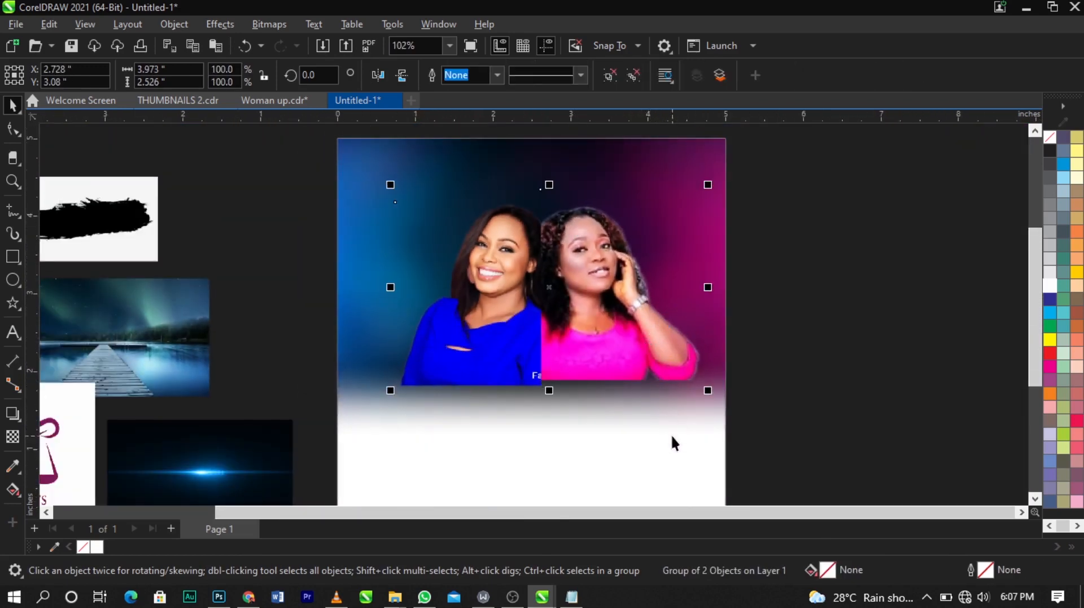
pyautogui.keyDown('shift'); pyautogui.click(672, 436); pyautogui.keyUp('shift')
pyautogui.press('c')
pyautogui.click(820, 390)
pyautogui.click(600, 283)
pyautogui.scroll(1, 600, 283)
pyautogui.moveTo(600, 284); pyautogui.dragTo(600, 288)
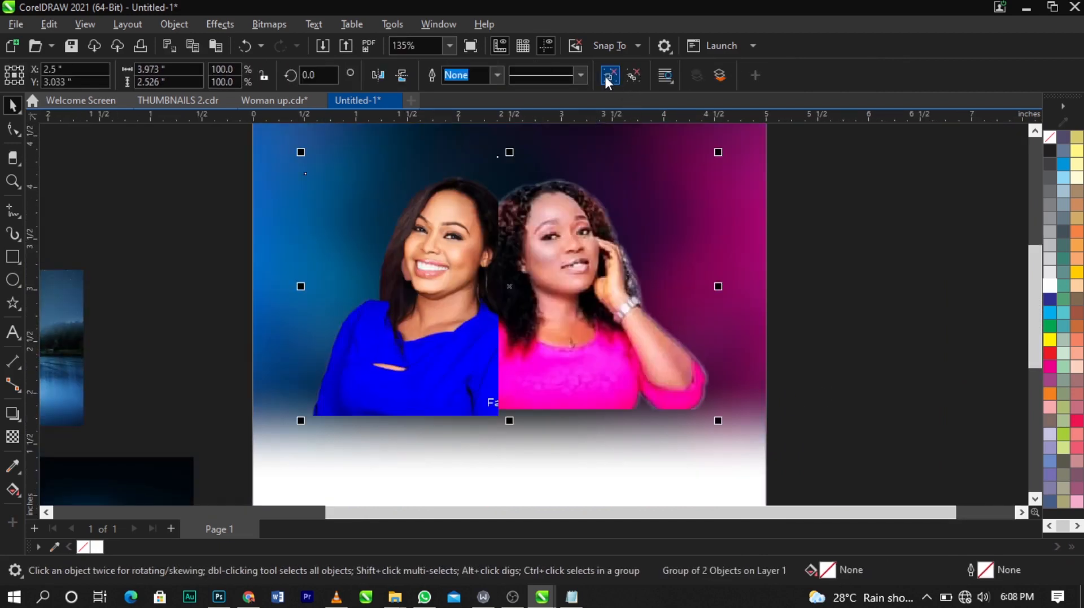
# Step: Ungroup the photos and fade the blue-dressed woman's bottom edge with a vertical fountain transparency
pyautogui.click(605, 76)
pyautogui.click(817, 273)
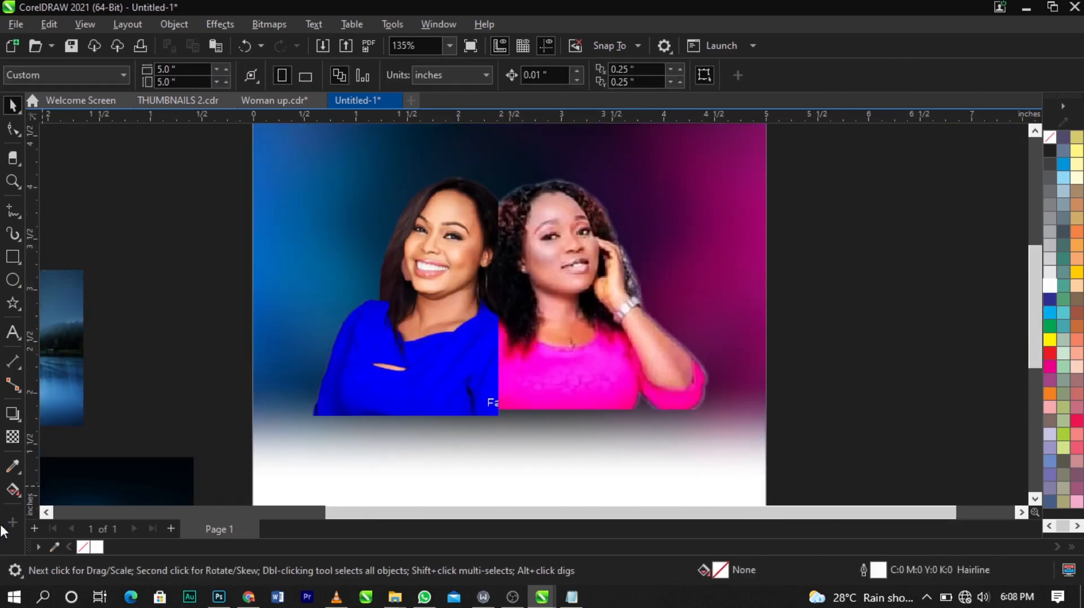
pyautogui.click(11, 438)
pyautogui.scroll(1, 388, 358)
pyautogui.click(431, 447)
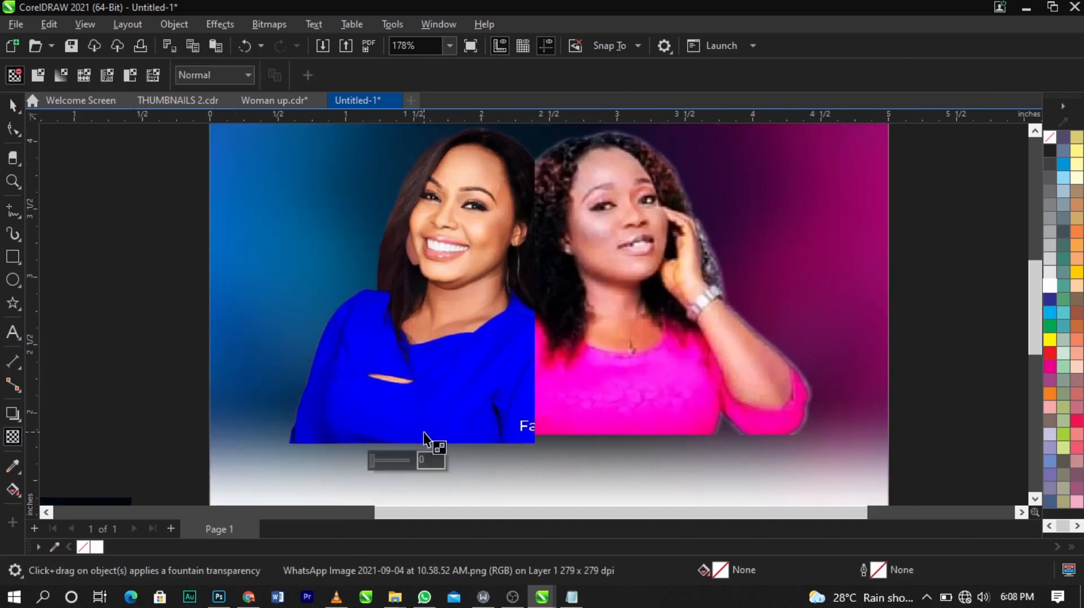
pyautogui.moveTo(424, 371); pyautogui.dragTo(424, 438)
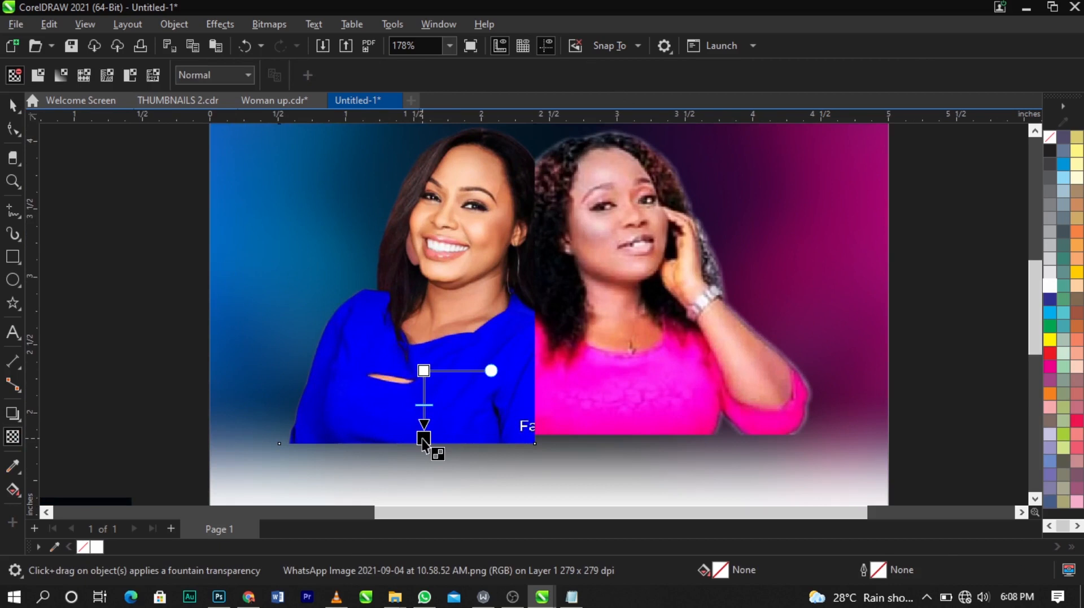
pyautogui.moveTo(424, 438); pyautogui.dragTo(423, 438)
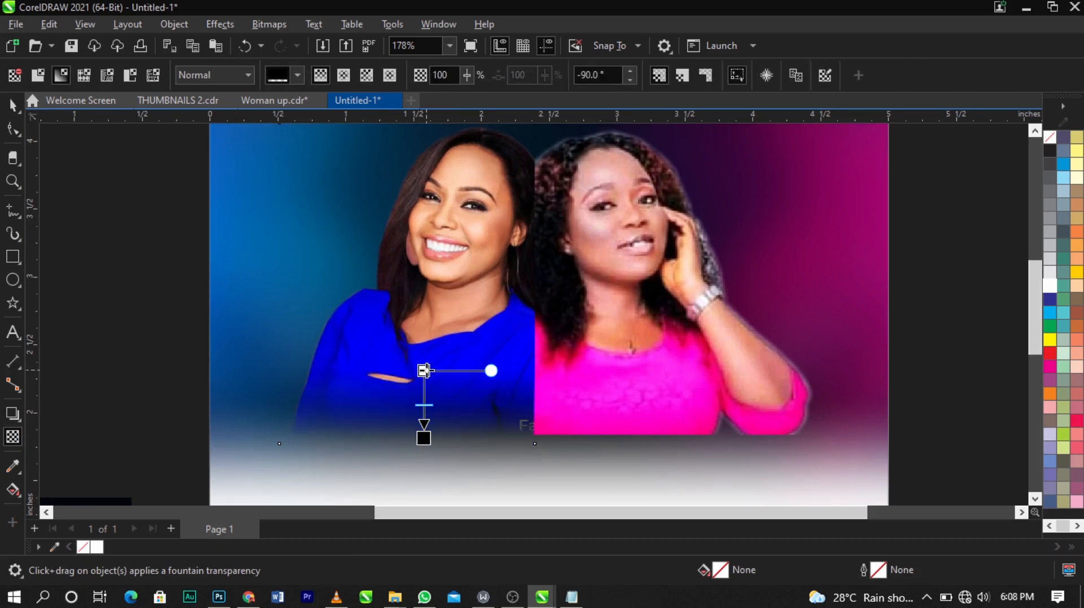
pyautogui.moveTo(424, 371); pyautogui.dragTo(425, 360)
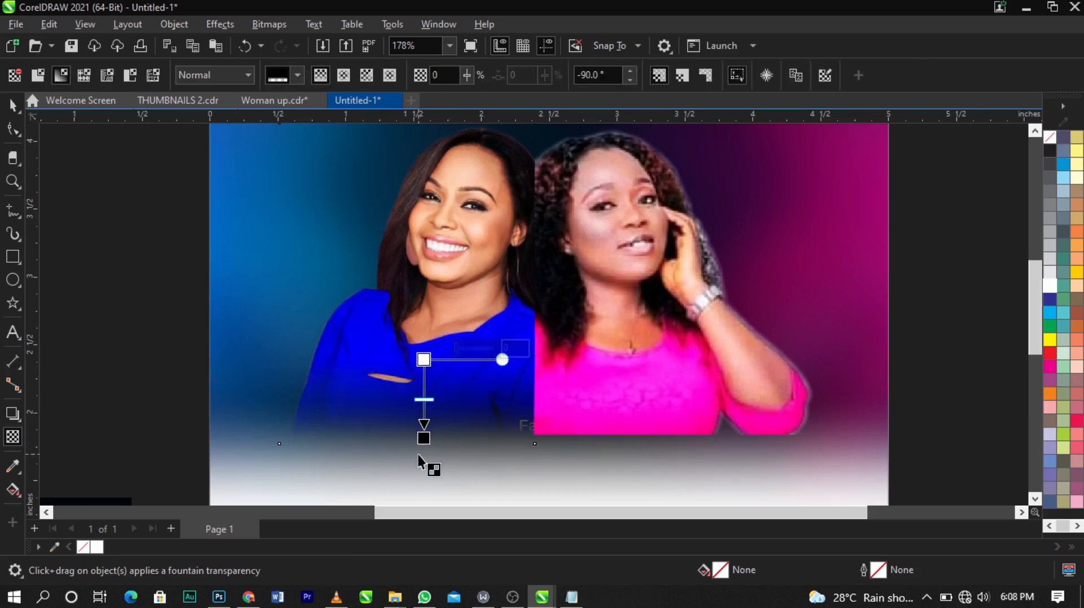
pyautogui.moveTo(424, 439); pyautogui.dragTo(424, 424)
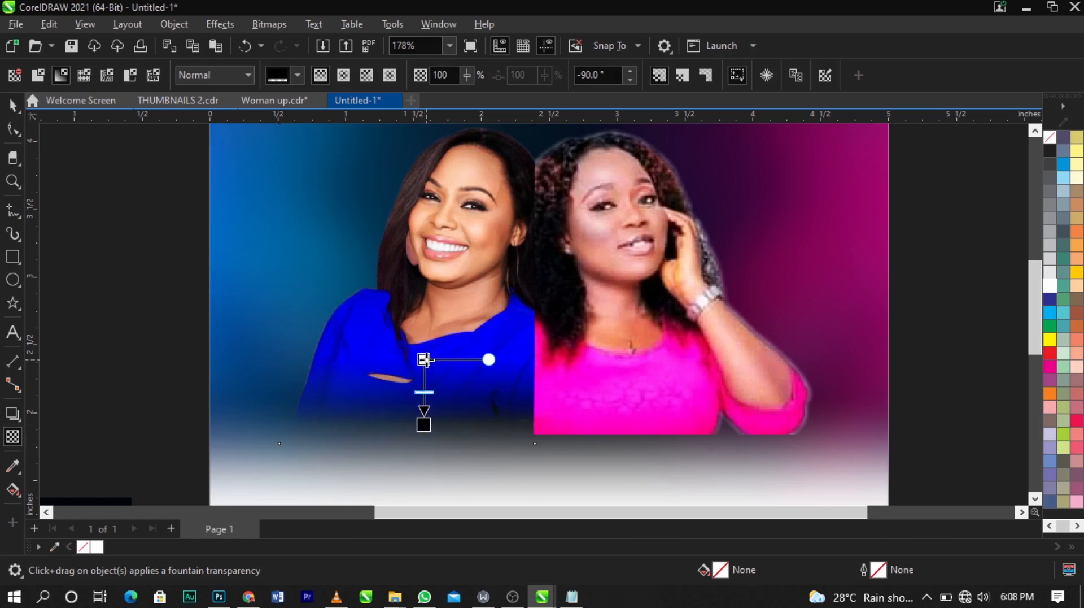
# Step: Apply a matching vertical fountain transparency to fade the bottom of the pink-dressed woman's photo
pyautogui.click(621, 365)
pyautogui.moveTo(636, 357); pyautogui.dragTo(637, 416)
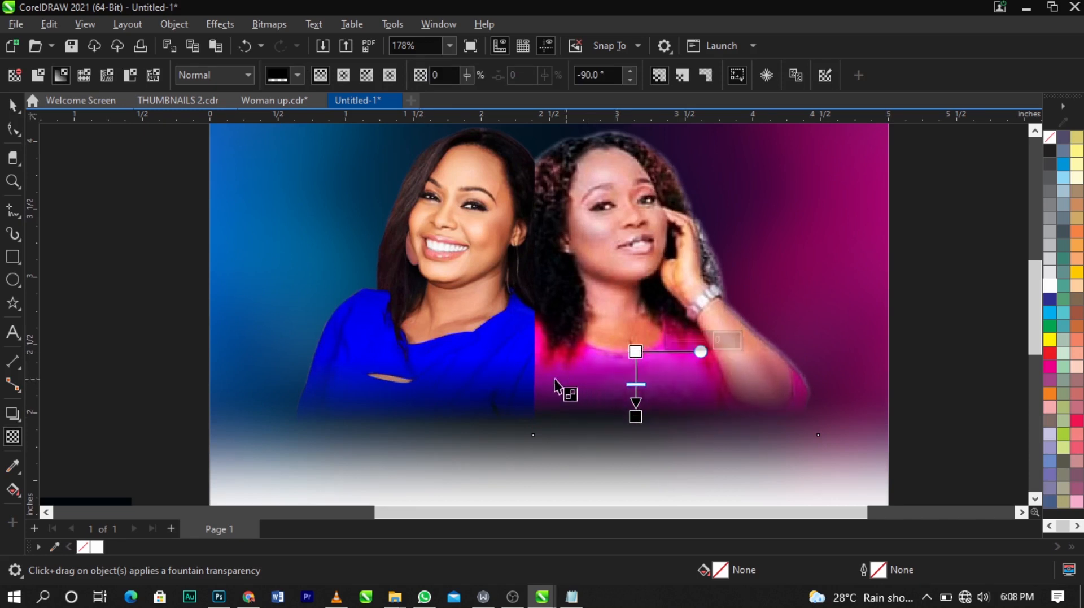
pyautogui.press('space')
pyautogui.scroll(-2, 489, 392)
pyautogui.click(772, 371)
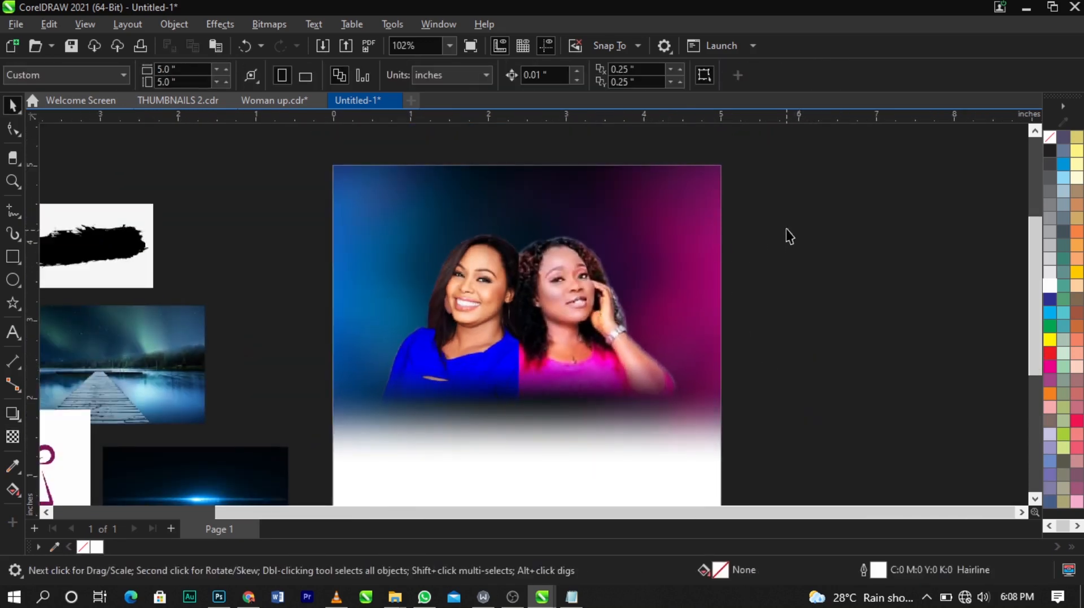
# Step: Select both women's photos and nudge them slightly right and down
pyautogui.moveTo(801, 194); pyautogui.dragTo(333, 438)
pyautogui.moveTo(589, 333); pyautogui.dragTo(594, 341)
pyautogui.scroll(-1, 595, 341)
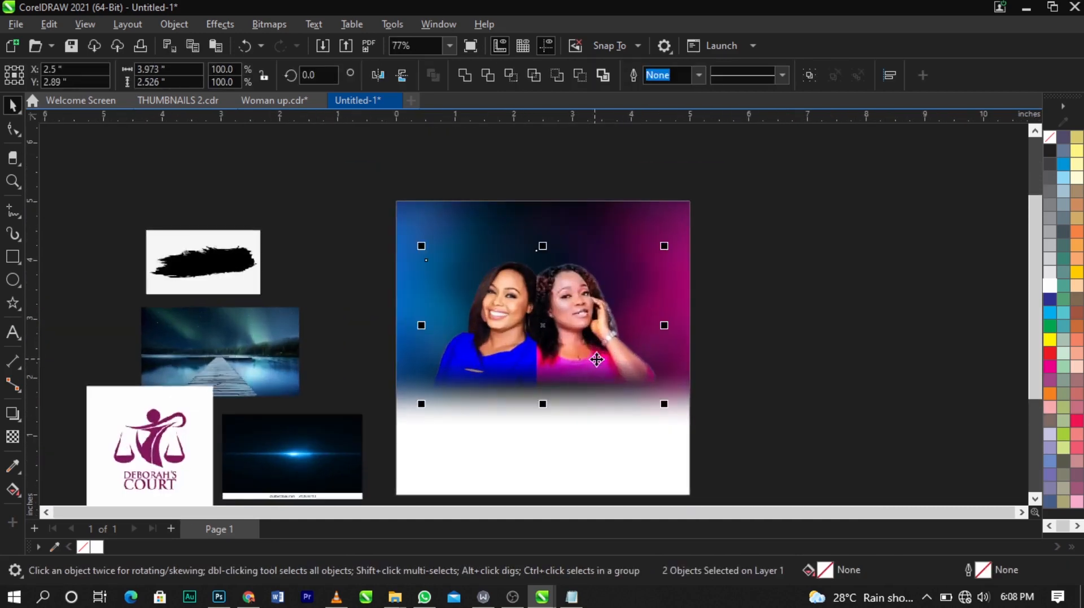
# Step: Move the aurora lake photo onto the page and PowerClip it inside the page background rectangle
pyautogui.click(720, 277)
pyautogui.scroll(1, 612, 276)
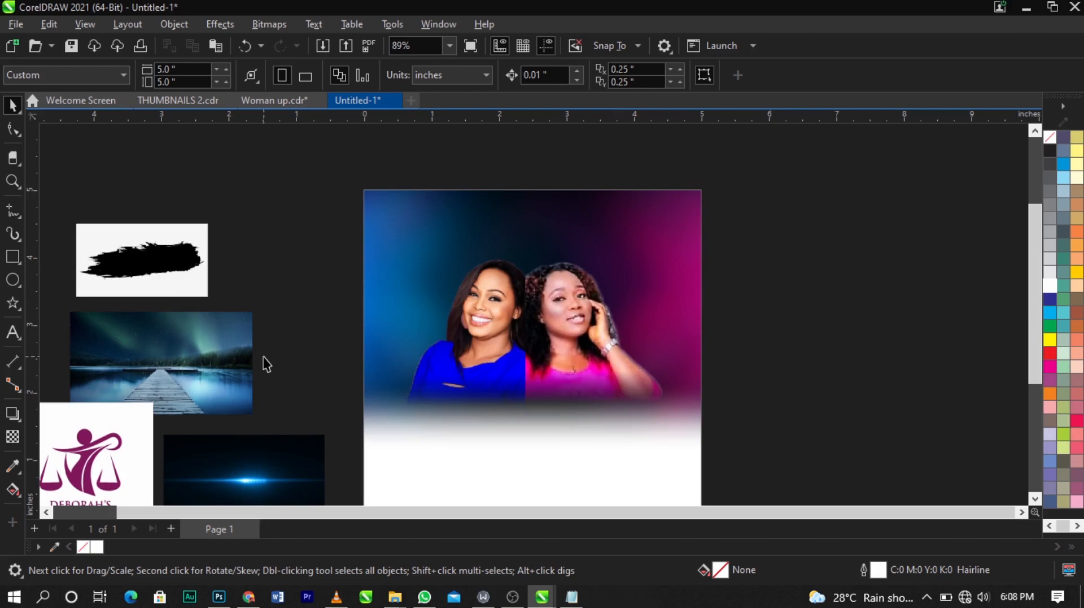
pyautogui.click(248, 342)
pyautogui.moveTo(254, 308); pyautogui.dragTo(478, 186)
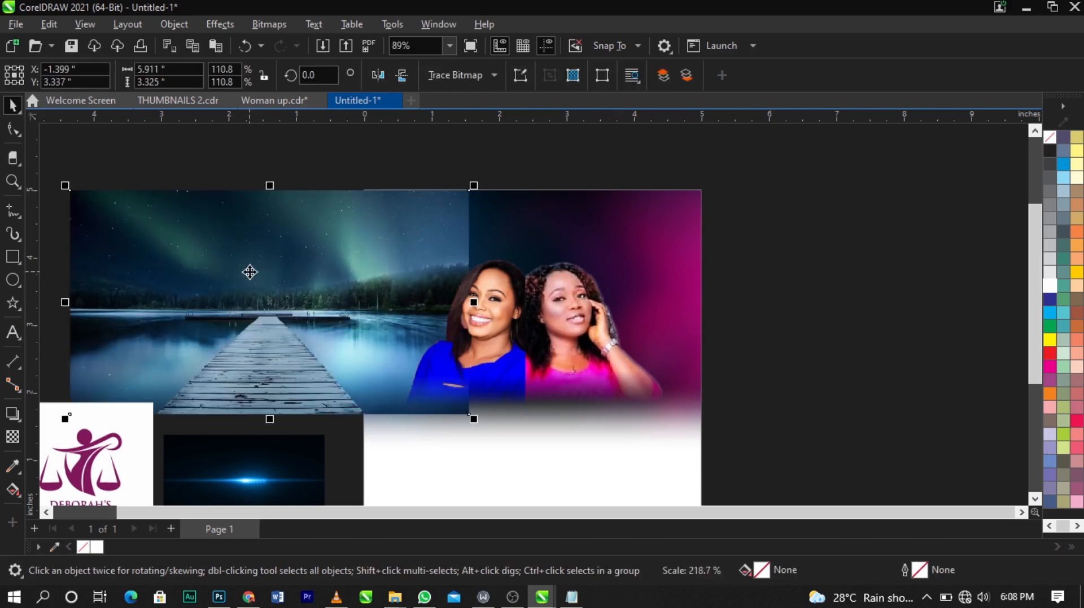
pyautogui.rightClick(250, 272)
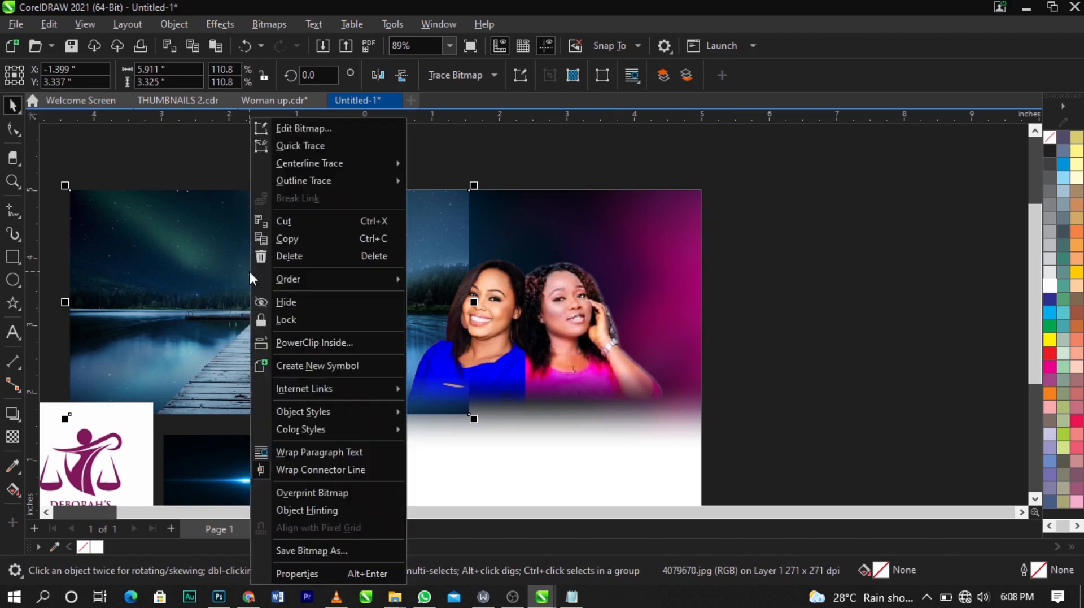
pyautogui.click(293, 343)
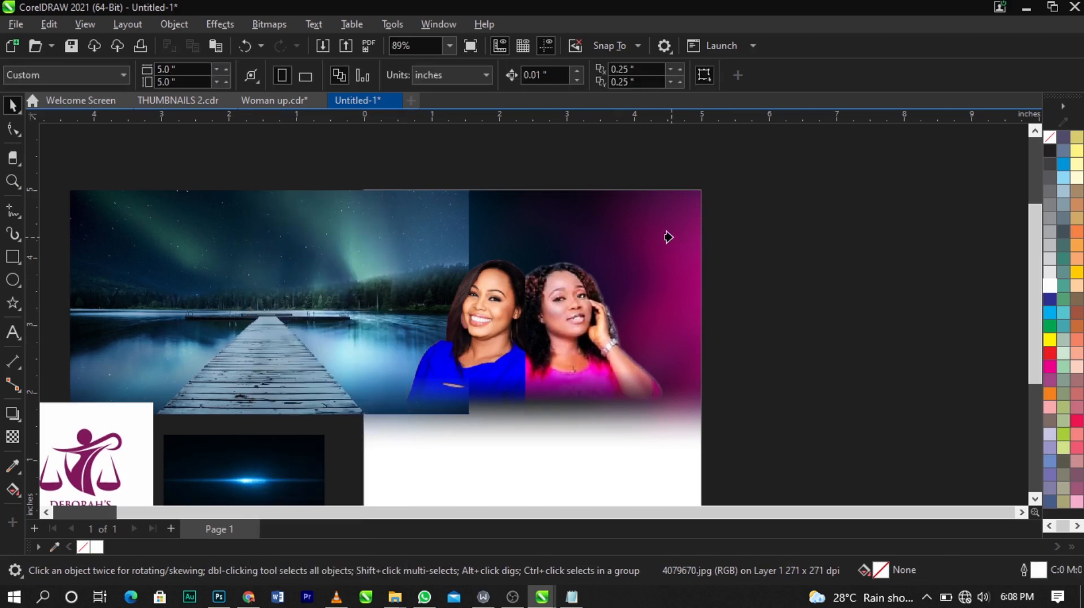
pyautogui.click(682, 213)
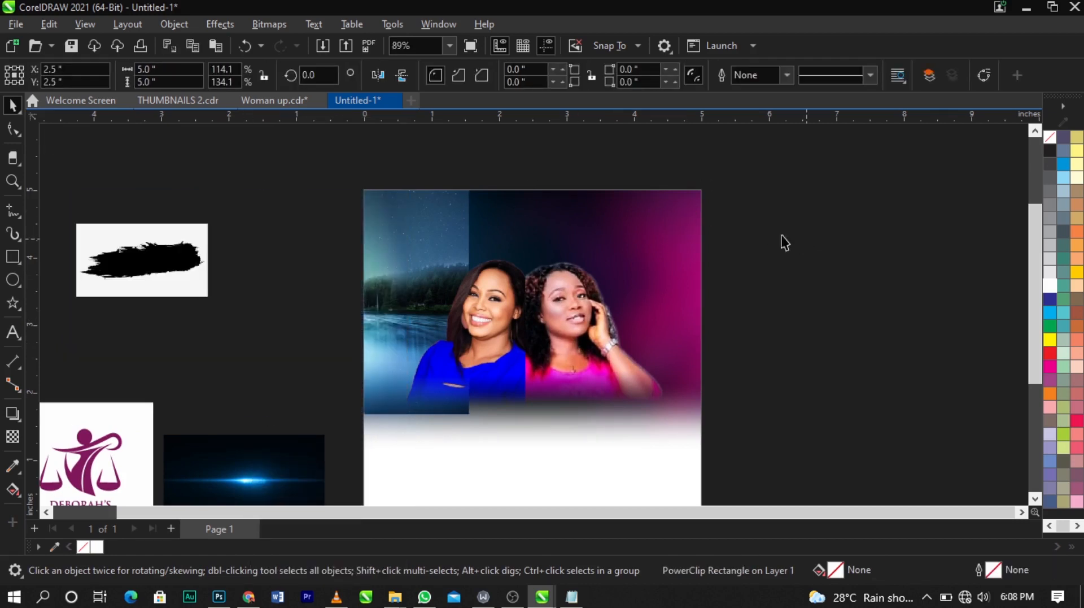
# Step: Edit the PowerClip contents, centering the aurora photo in the frame and enlarging it to about 119.6%
pyautogui.click(688, 226)
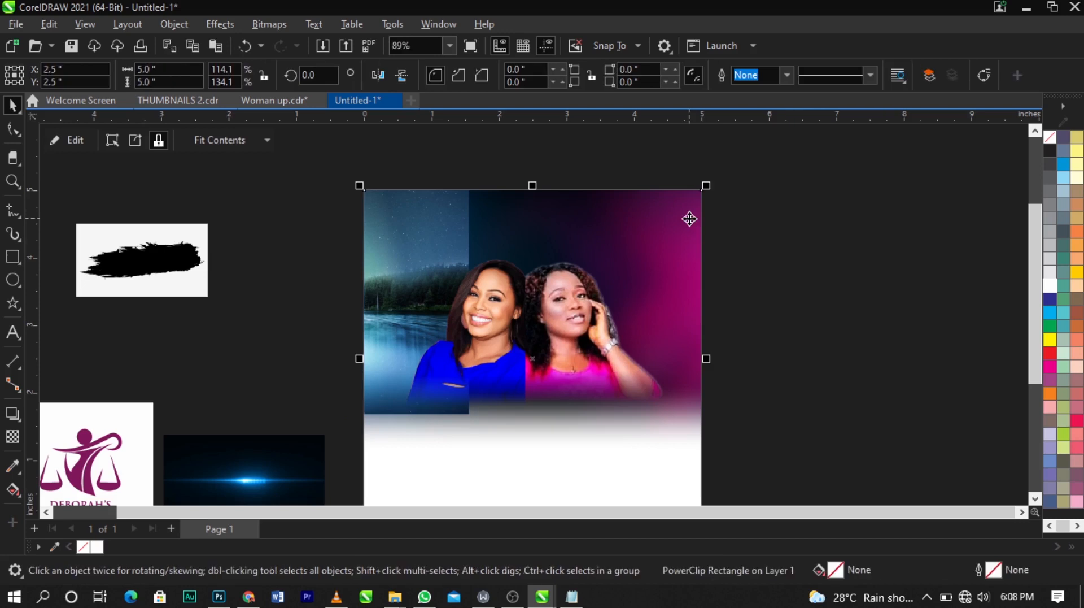
pyautogui.rightClick(689, 219)
pyautogui.click(763, 119)
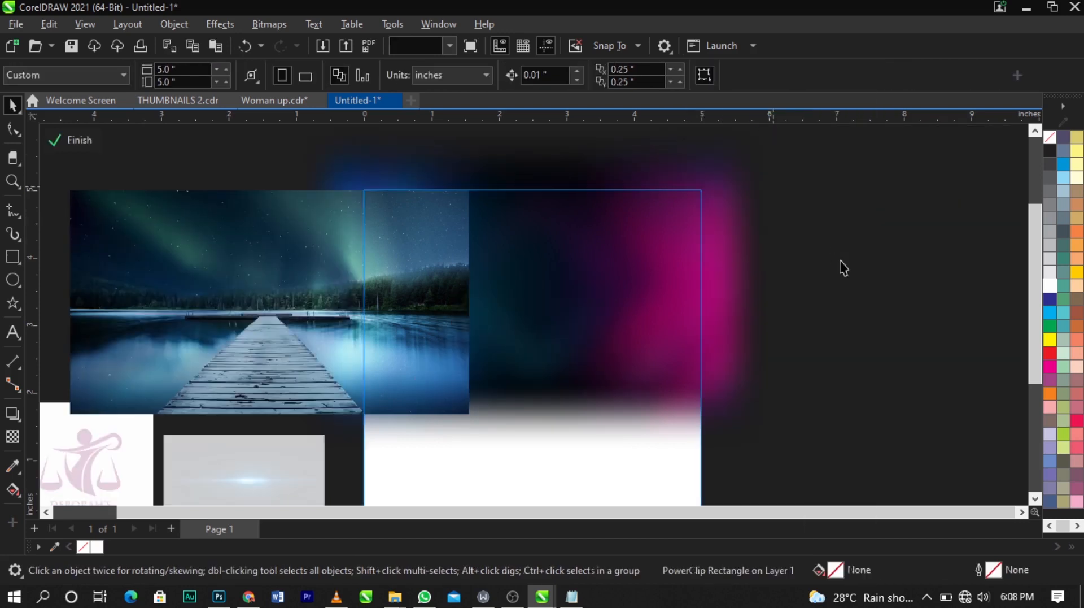
pyautogui.moveTo(125, 276); pyautogui.dragTo(365, 276)
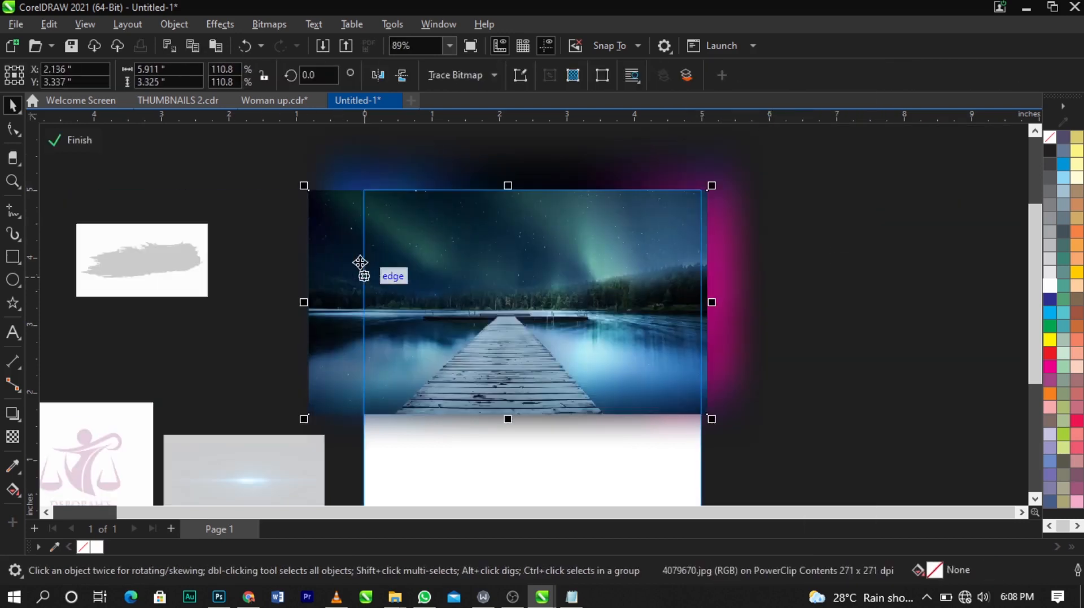
pyautogui.moveTo(518, 242); pyautogui.dragTo(538, 246)
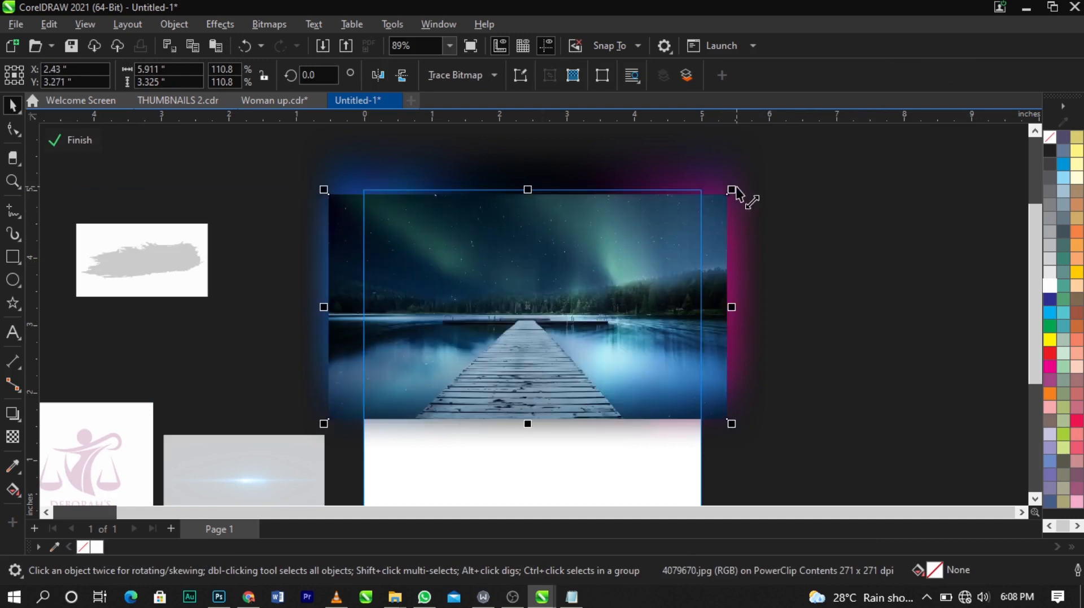
pyautogui.moveTo(735, 192)
pyautogui.mouseDown()
pyautogui.moveTo(755, 189)
pyautogui.moveTo(742, 184)
pyautogui.mouseUp()
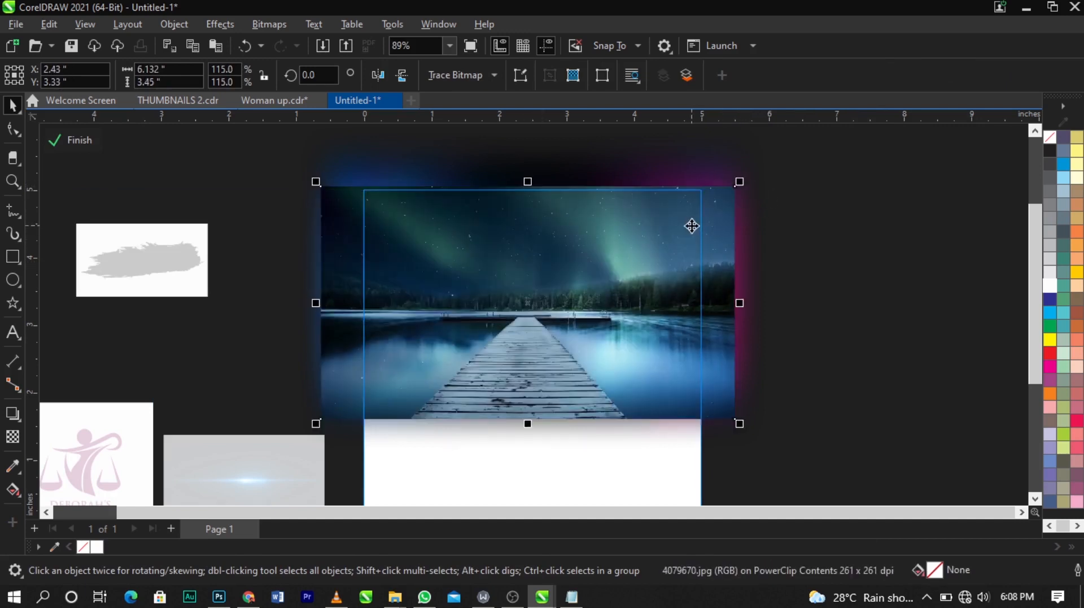
pyautogui.moveTo(692, 226)
pyautogui.mouseDown()
pyautogui.moveTo(702, 223)
pyautogui.moveTo(690, 238)
pyautogui.mouseUp()
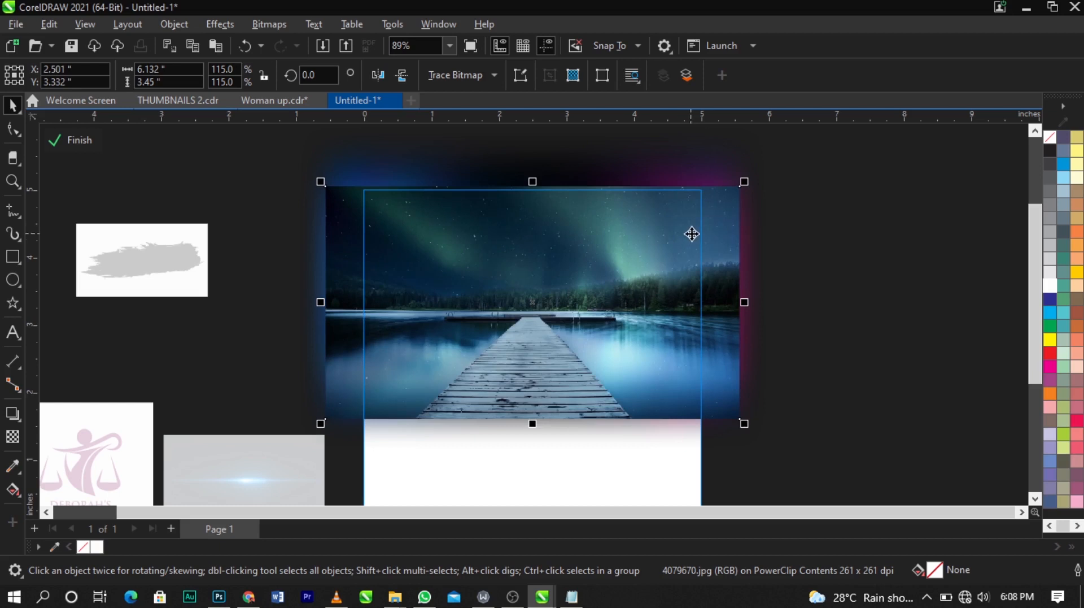
pyautogui.moveTo(752, 182); pyautogui.dragTo(759, 173)
pyautogui.moveTo(723, 232); pyautogui.dragTo(726, 233)
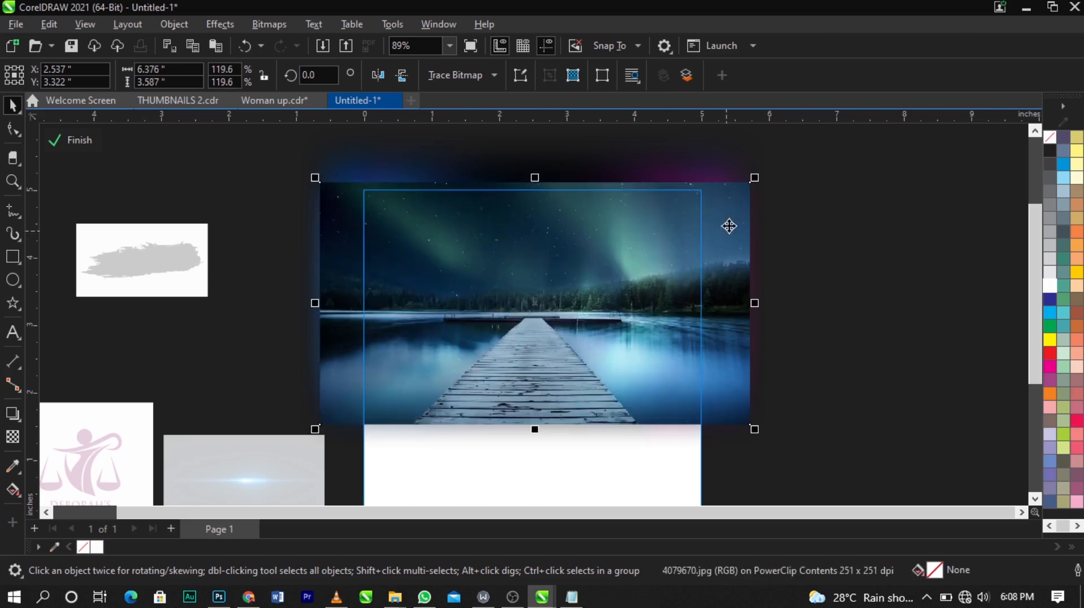
# Step: Fade the bottom of the aurora photo with a vertical fountain transparency
pyautogui.click(12, 436)
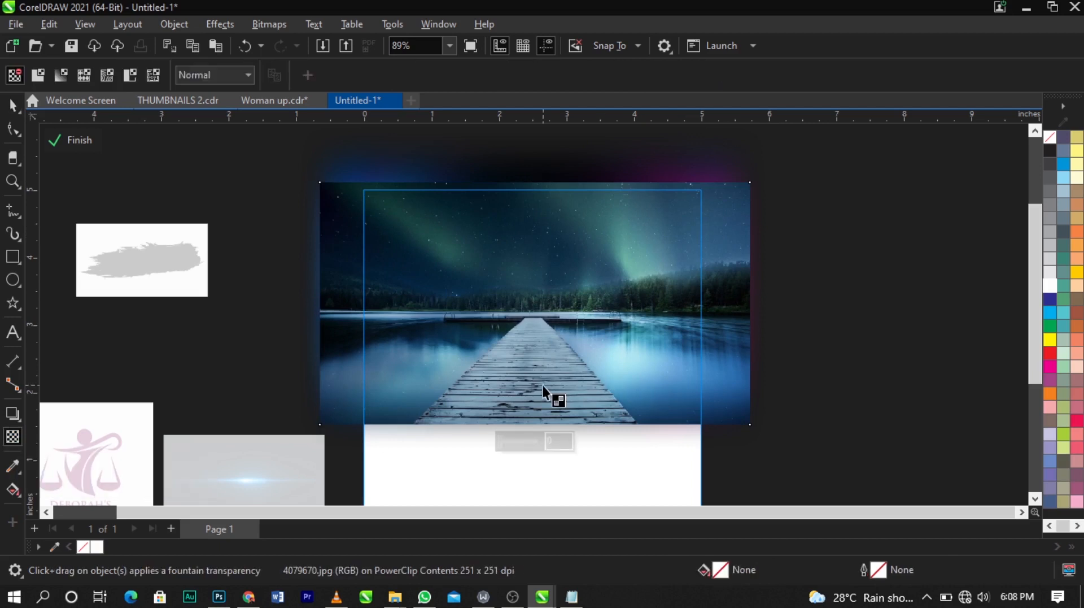
pyautogui.moveTo(534, 384); pyautogui.dragTo(531, 422)
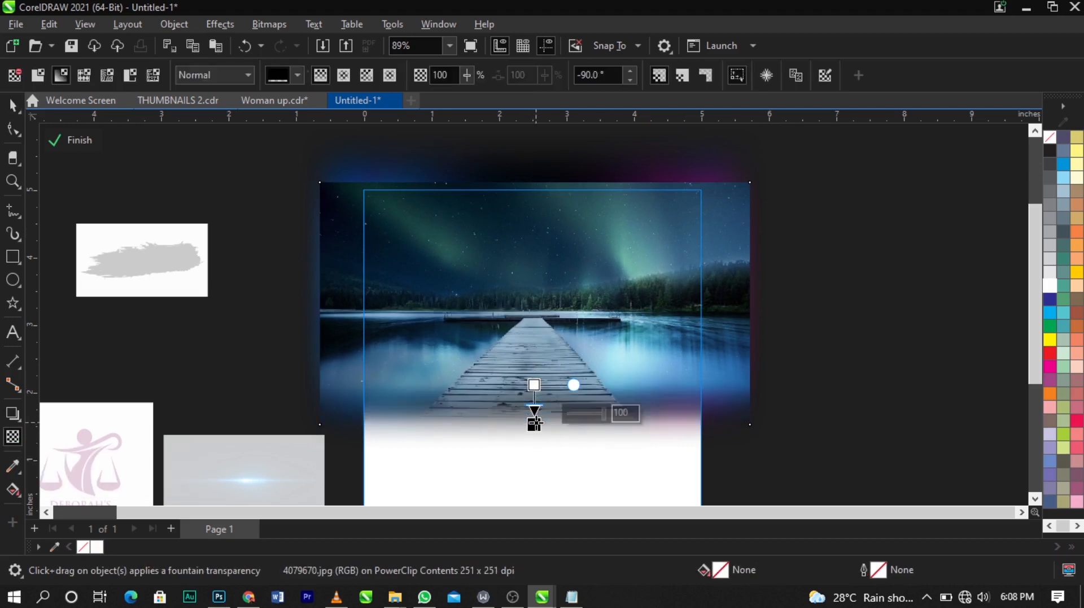
pyautogui.scroll(1, 531, 421)
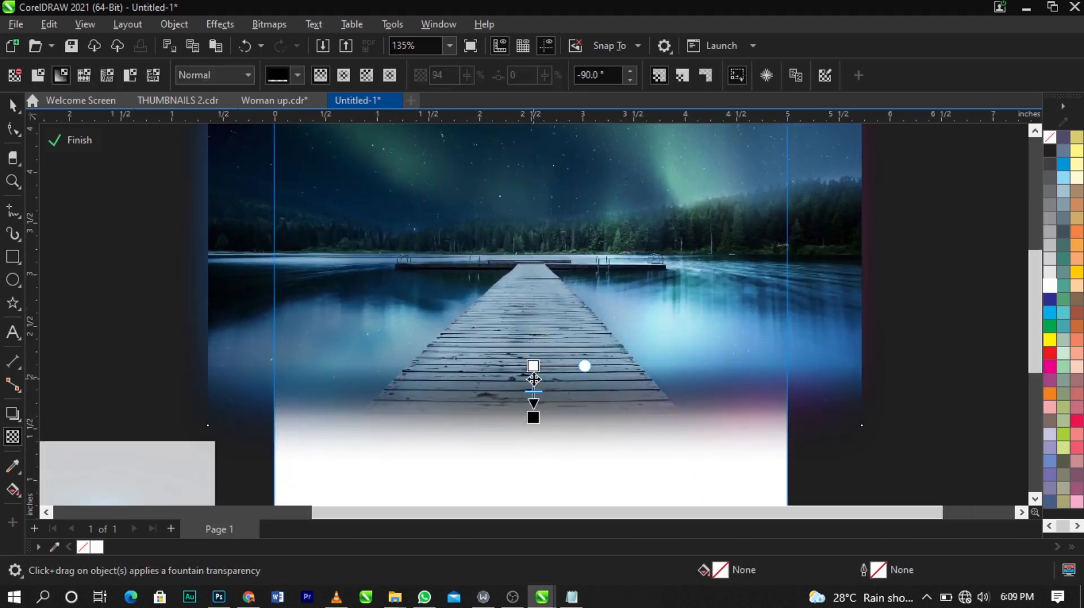
pyautogui.moveTo(533, 365); pyautogui.dragTo(533, 361)
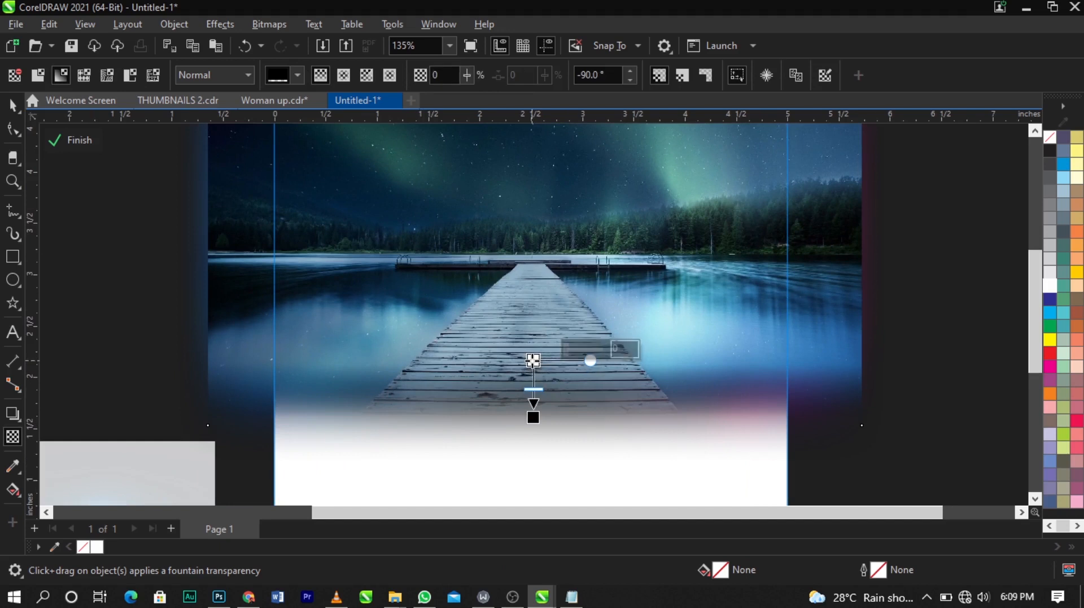
# Step: Set the aurora photo's fountain transparency merge mode to Screen
pyautogui.click(219, 72)
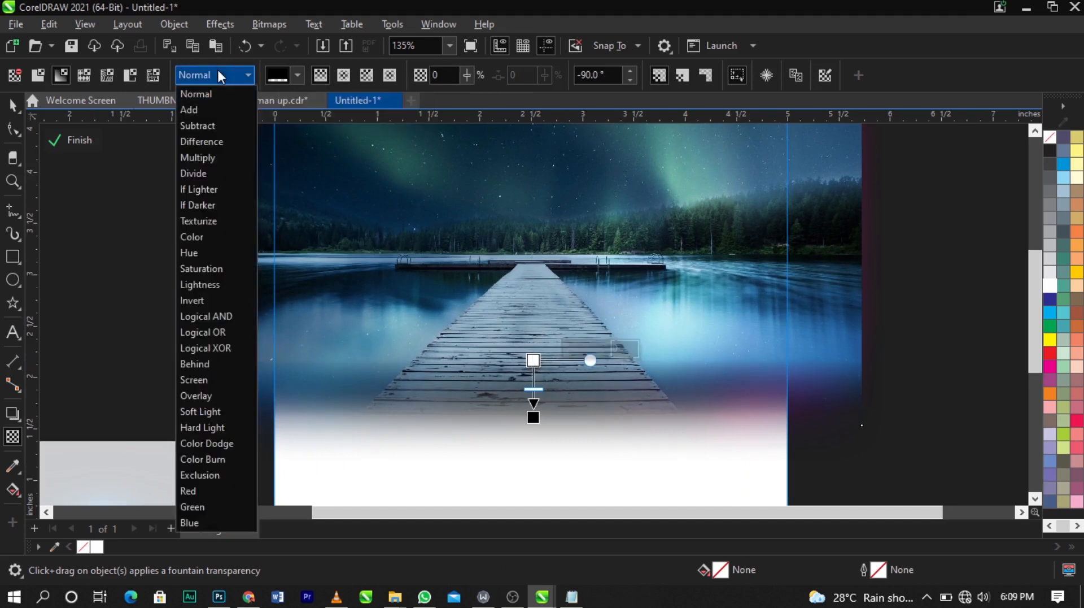
pyautogui.click(211, 379)
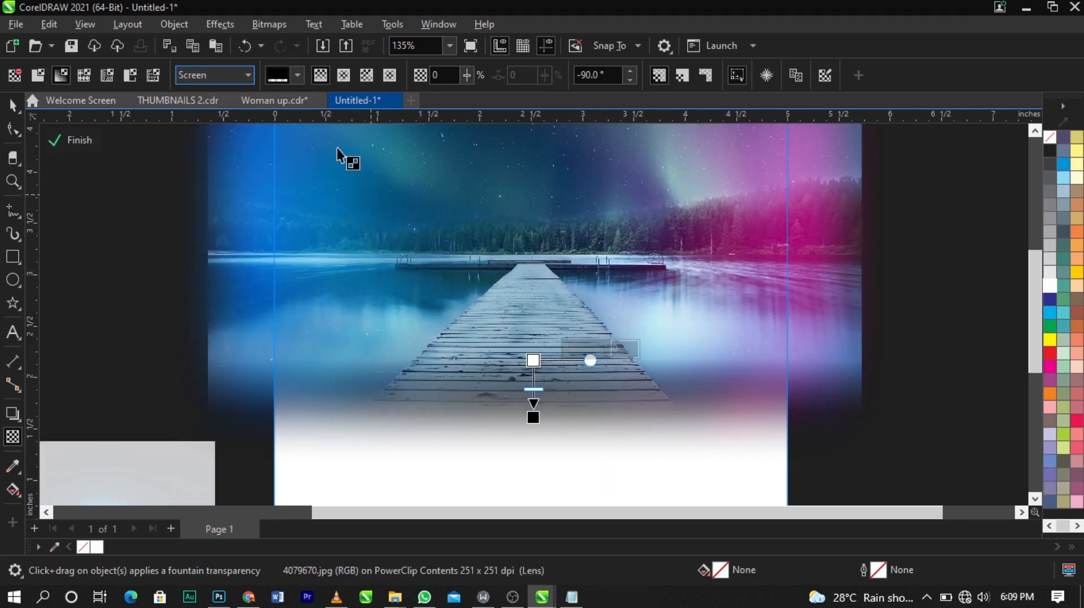
pyautogui.click(218, 77)
pyautogui.click(235, 397)
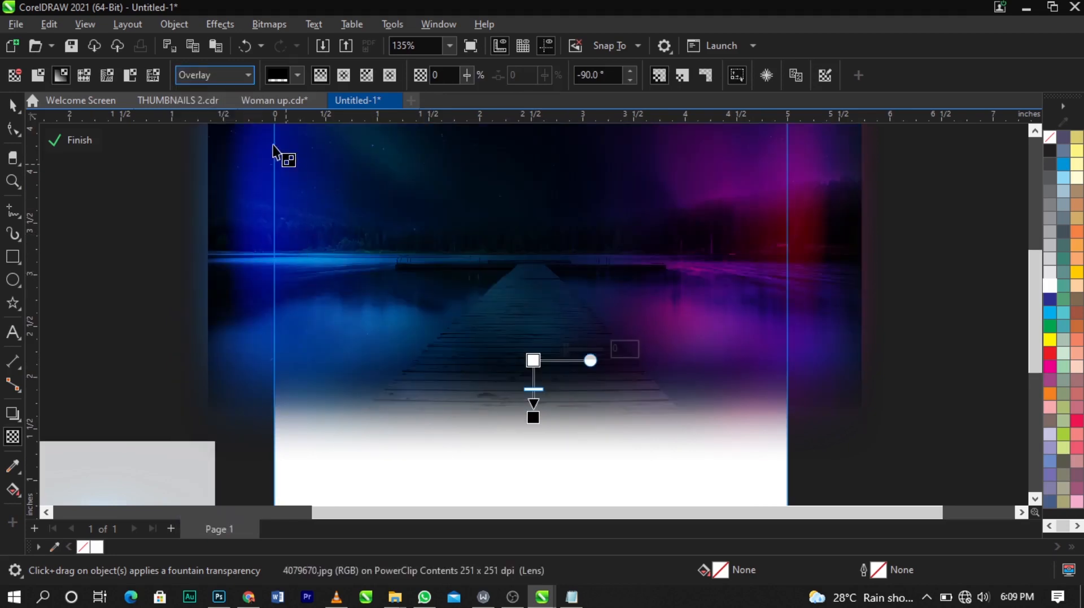
pyautogui.click(223, 84)
pyautogui.click(227, 379)
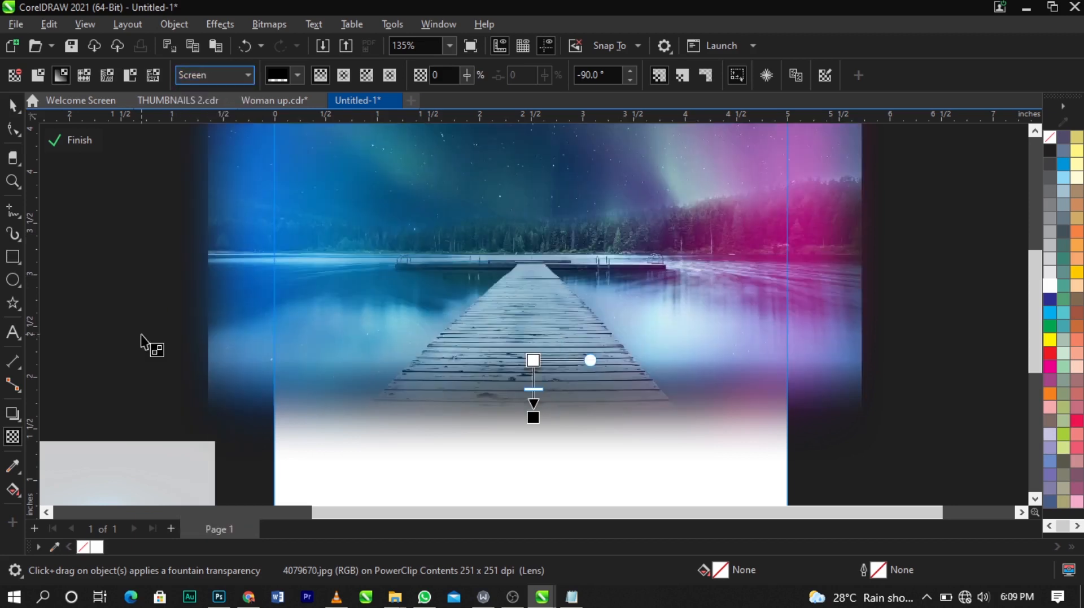
# Step: Finish editing the PowerClip contents of the page background
pyautogui.press('space')
pyautogui.scroll(-2, 465, 247)
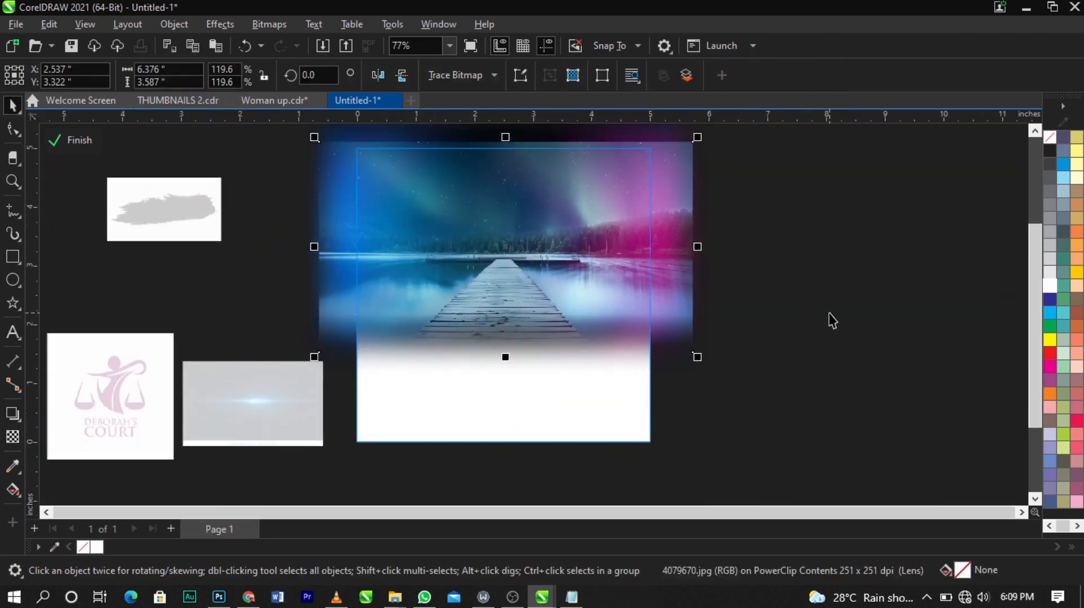
pyautogui.click(74, 139)
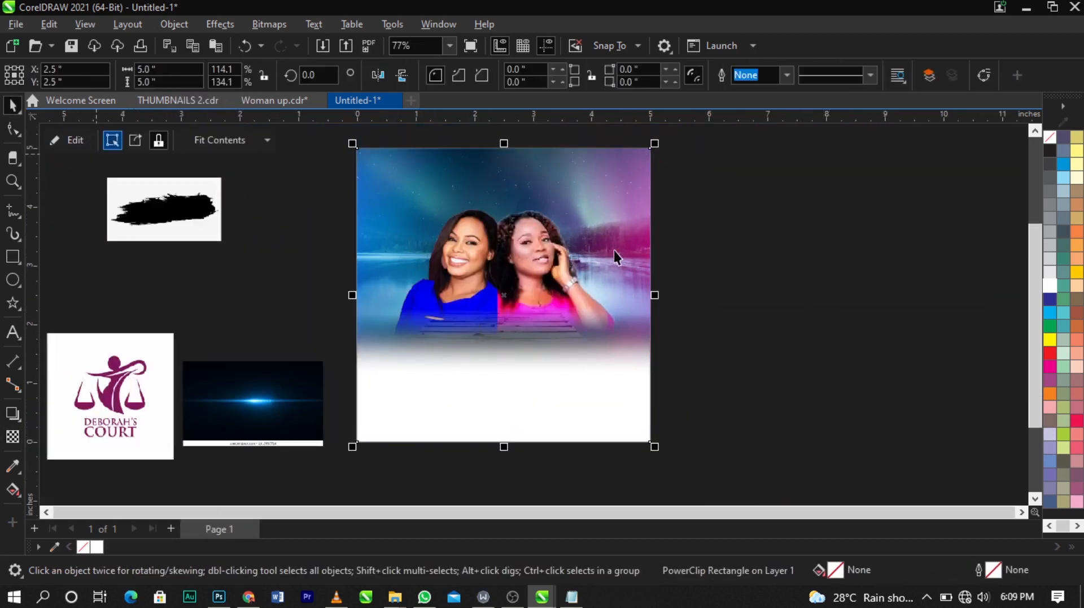
# Step: Apply Brightness/Contrast/Intensity to the left woman's photo with brightness 7 and contrast 29
pyautogui.click(315, 249)
pyautogui.press('z')
pyautogui.moveTo(246, 163); pyautogui.dragTo(731, 376)
pyautogui.press('space')
pyautogui.click(484, 300)
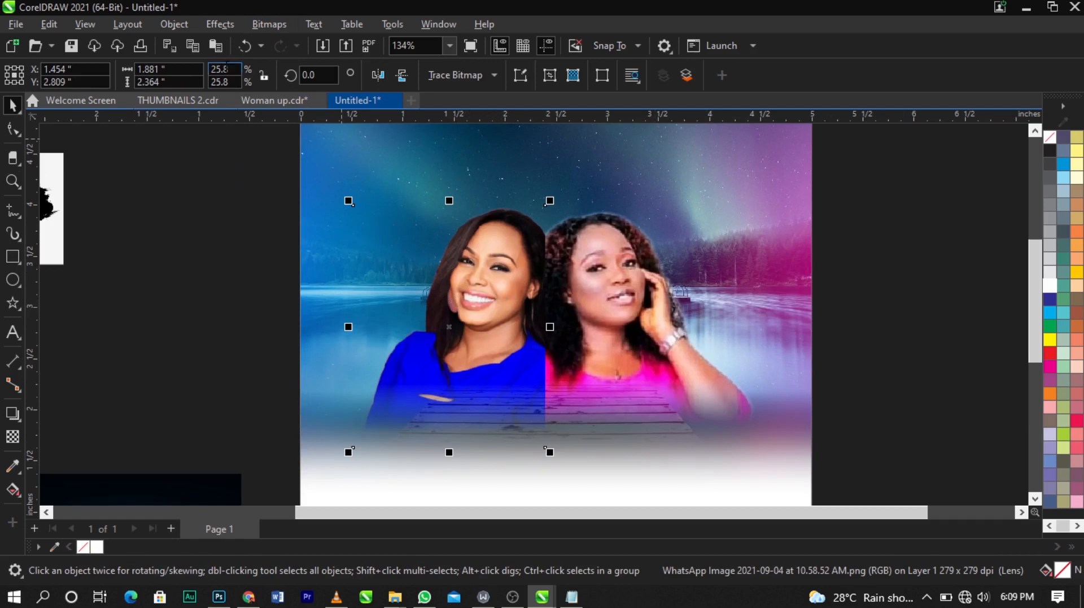
pyautogui.click(223, 25)
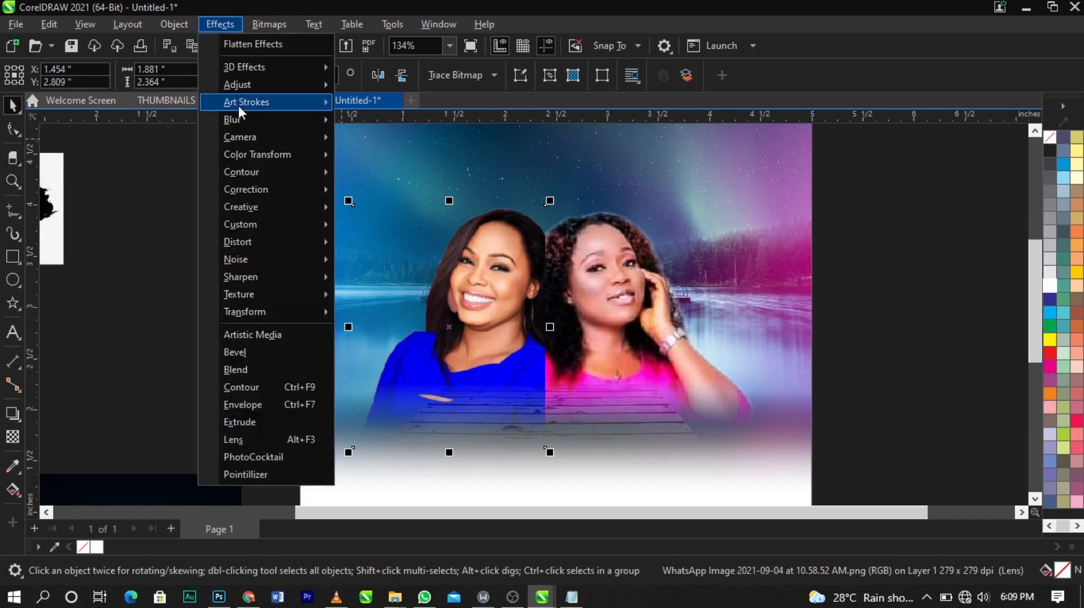
pyautogui.moveTo(246, 86)
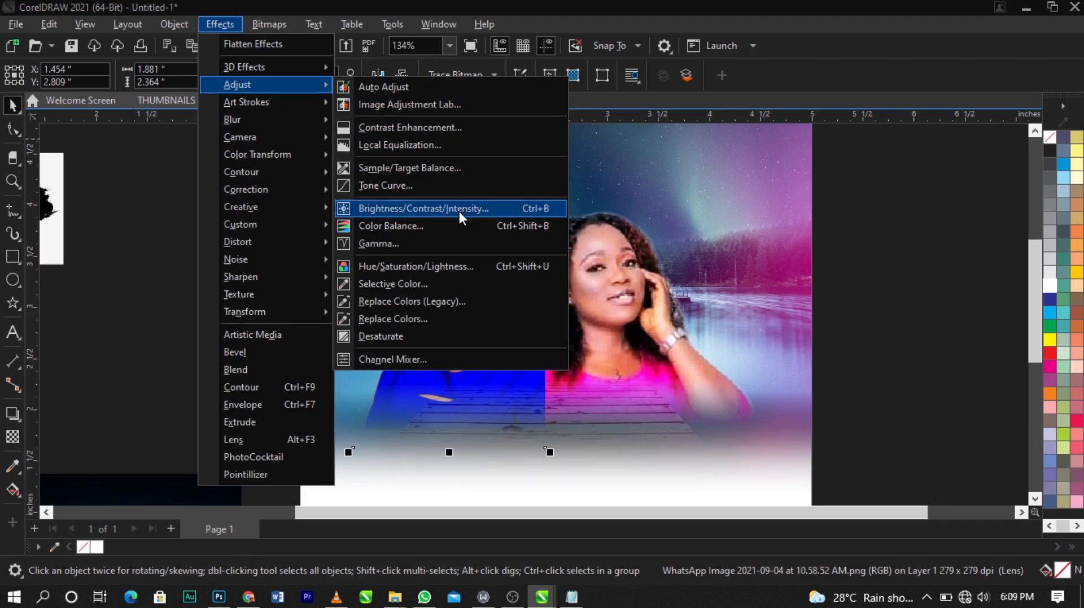
pyautogui.click(459, 209)
pyautogui.moveTo(538, 216); pyautogui.dragTo(231, 54)
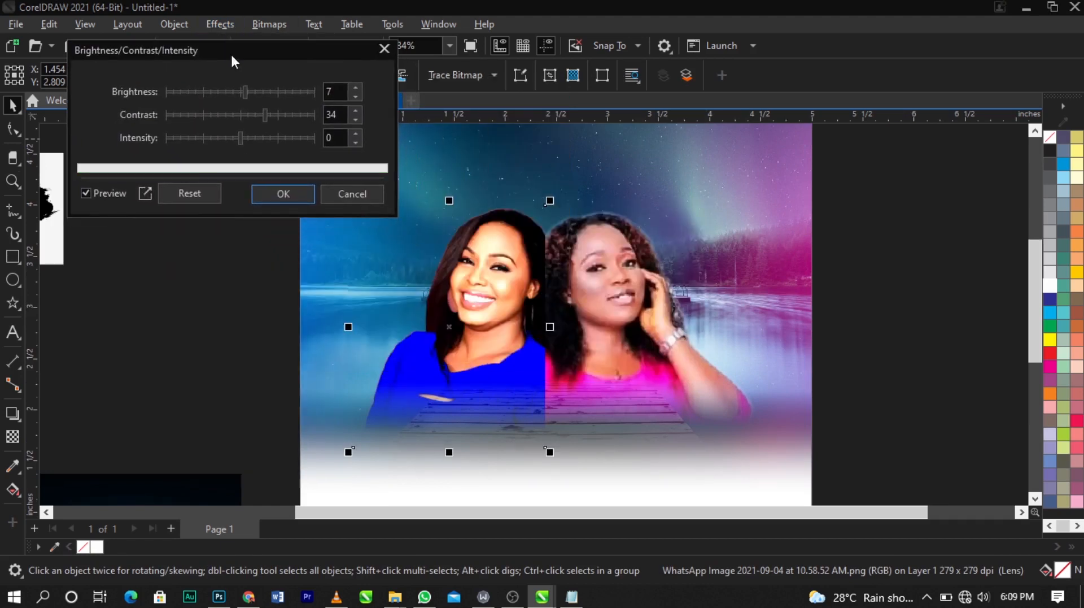
pyautogui.click(257, 114)
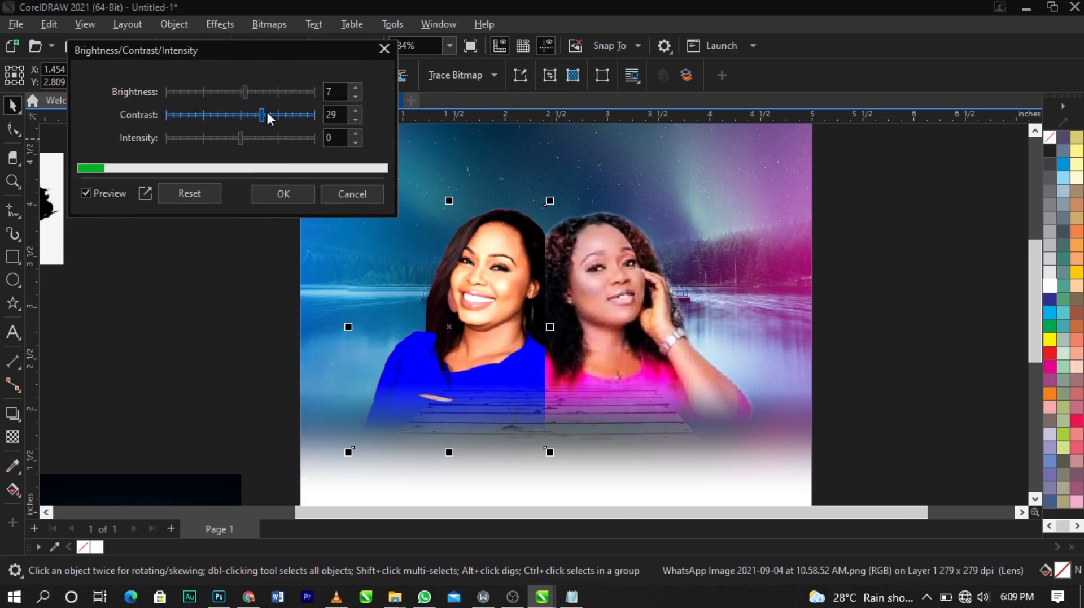
pyautogui.click(300, 195)
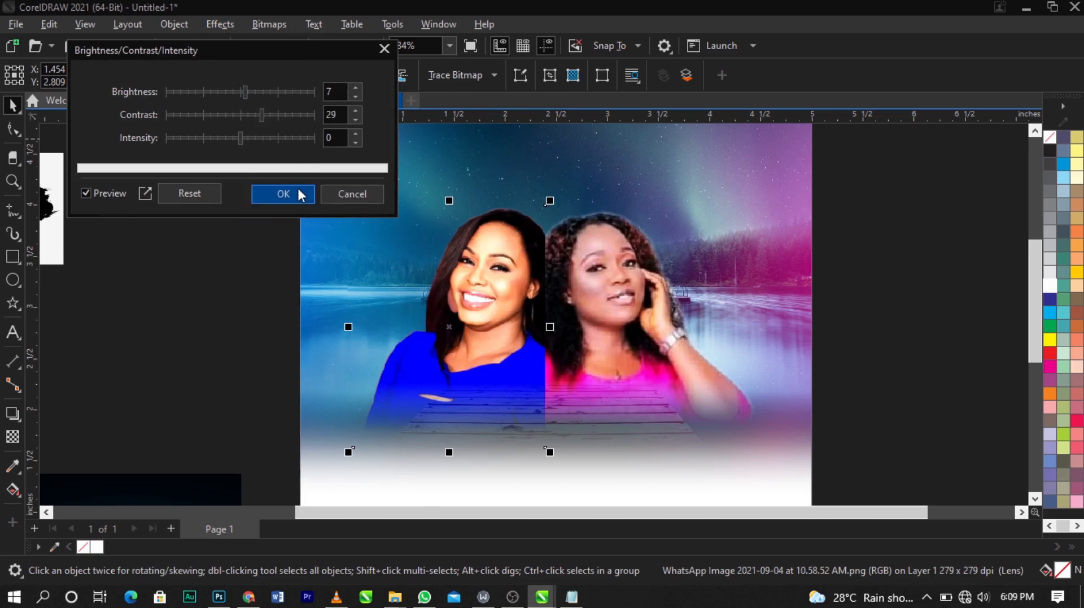
# Step: Apply Brightness/Contrast/Intensity to the right woman's photo with brightness 7 and contrast 29
pyautogui.click(659, 317)
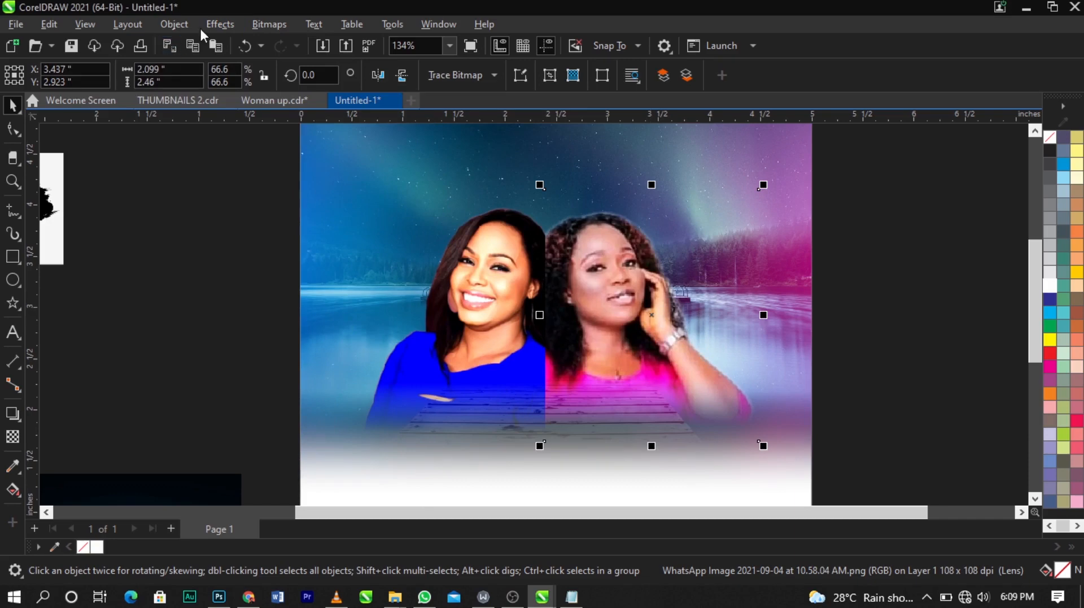
pyautogui.click(215, 25)
pyautogui.moveTo(273, 84)
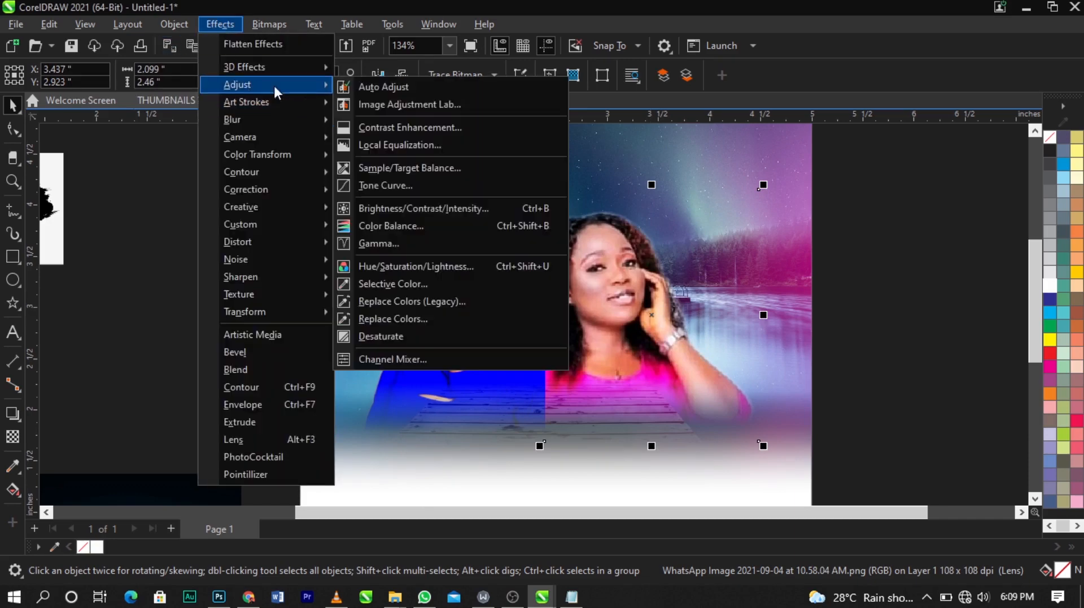
pyautogui.click(421, 207)
pyautogui.moveTo(538, 208); pyautogui.dragTo(321, 97)
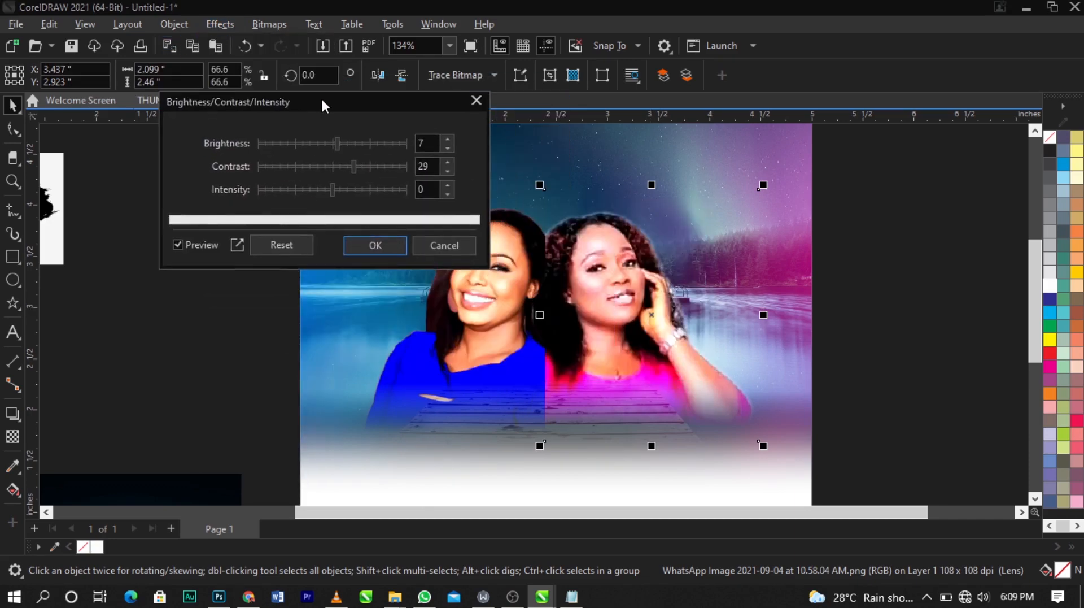
pyautogui.click(381, 246)
# Step: Draw a circle about 2.1 inches in diameter beside the page
pyautogui.click(844, 310)
pyautogui.scroll(-2, 498, 200)
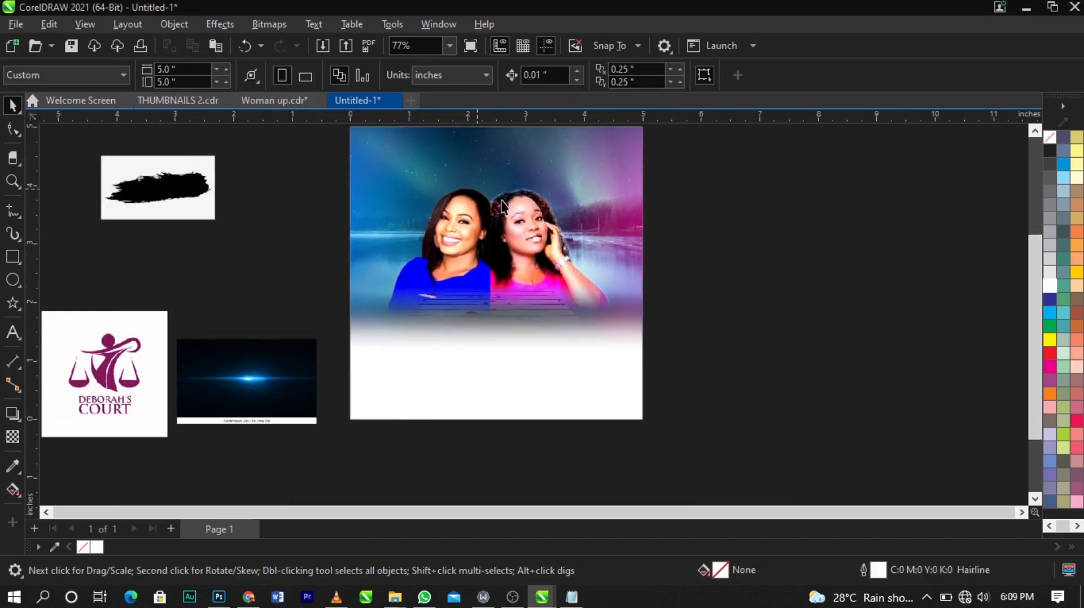
pyautogui.scroll(-1, 712, 289)
pyautogui.press('z')
pyautogui.moveTo(736, 422); pyautogui.dragTo(375, 141)
pyautogui.press('space')
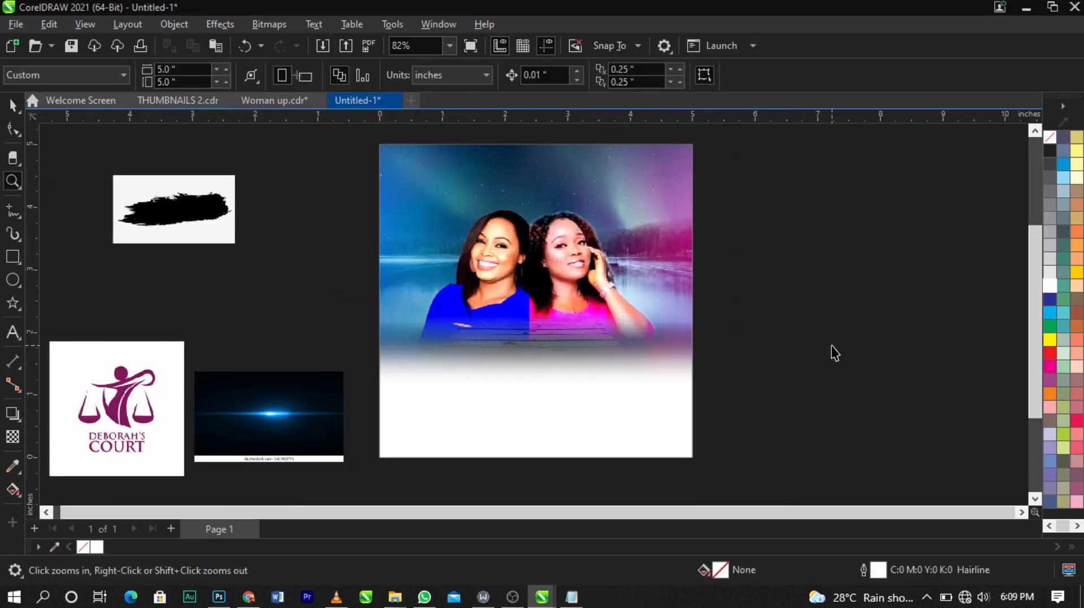
pyautogui.click(501, 287)
pyautogui.click(99, 262)
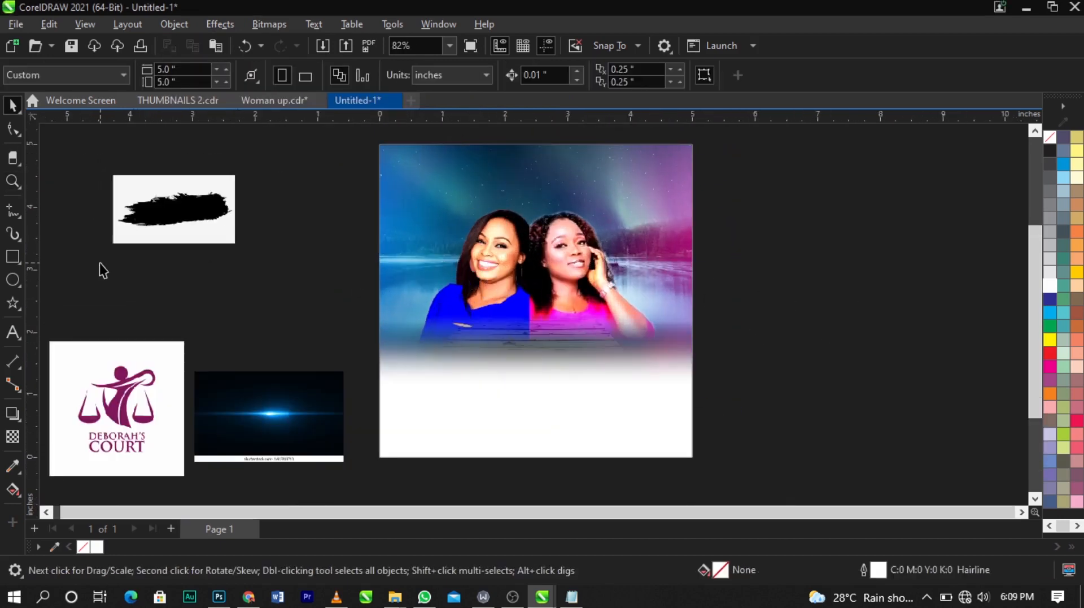
pyautogui.click(12, 281)
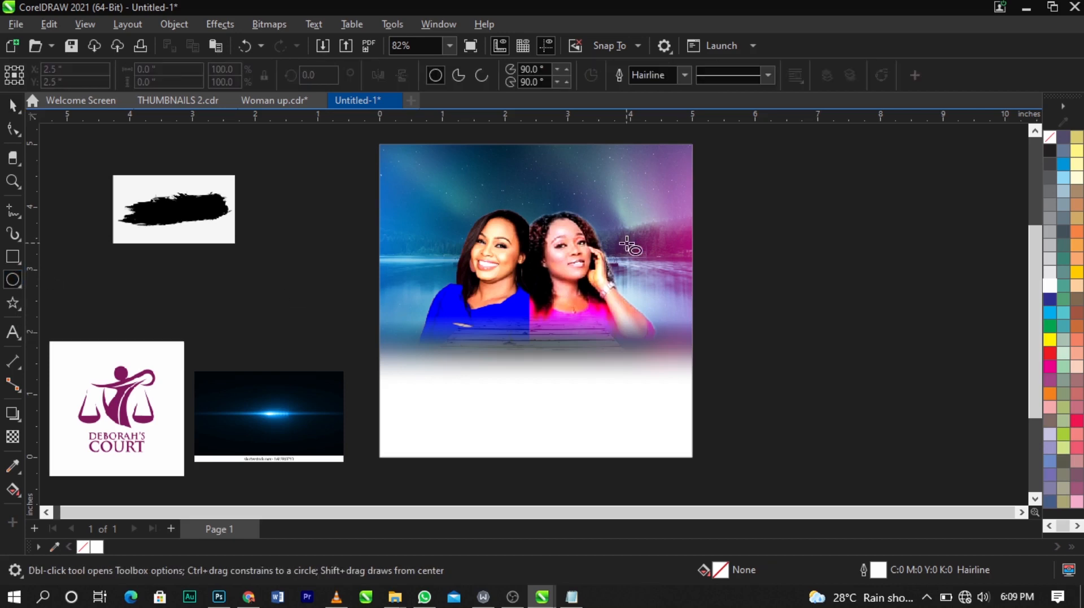
pyautogui.scroll(1, 742, 282)
pyautogui.moveTo(709, 234)
pyautogui.mouseDown()
pyautogui.moveTo(842, 351)
pyautogui.moveTo(892, 379)
pyautogui.moveTo(911, 376)
pyautogui.moveTo(852, 346)
pyautogui.moveTo(886, 368)
pyautogui.mouseUp()
pyautogui.press('space')
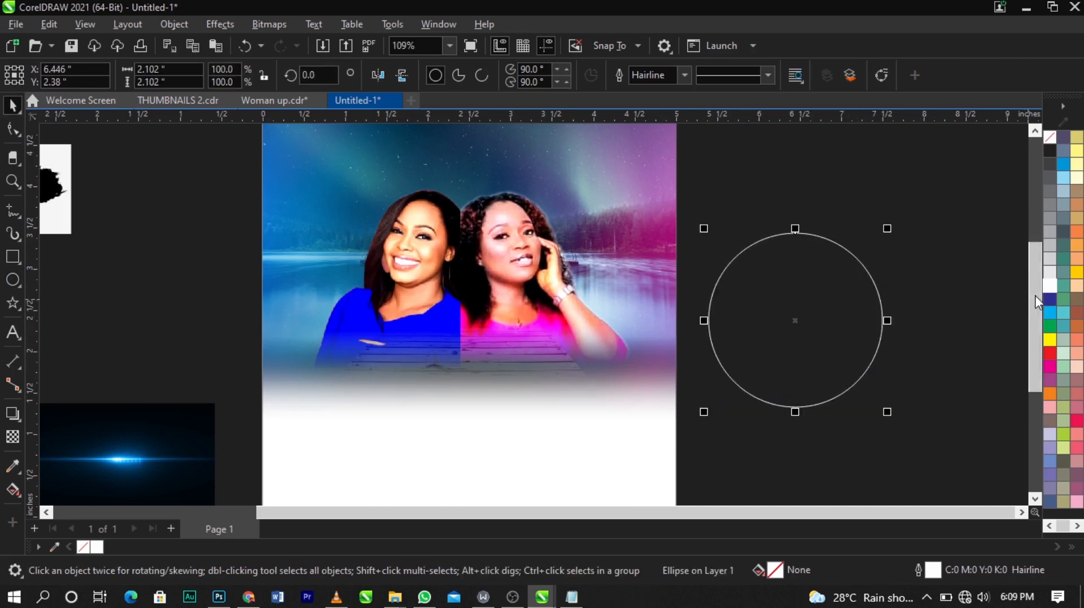
# Step: Fill the circle white and remove its outline
pyautogui.click(1050, 285)
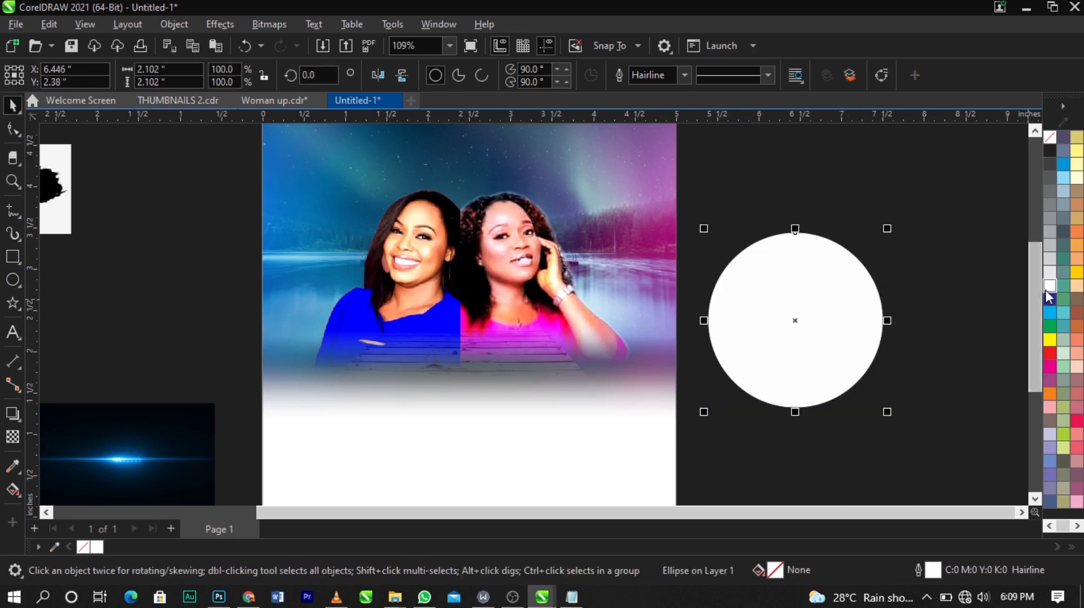
pyautogui.rightClick(1049, 139)
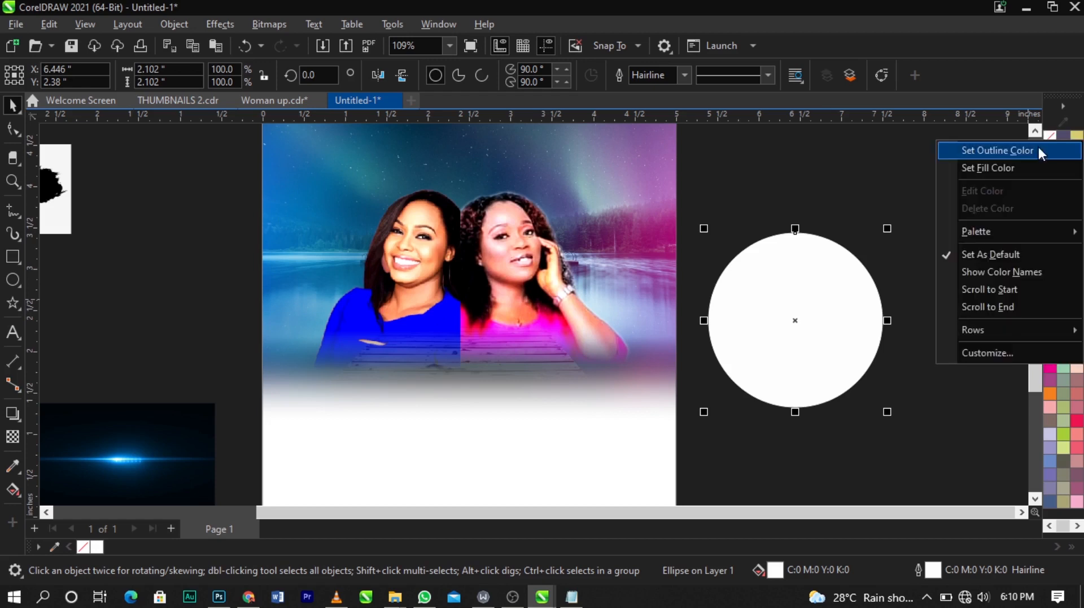
pyautogui.click(1038, 147)
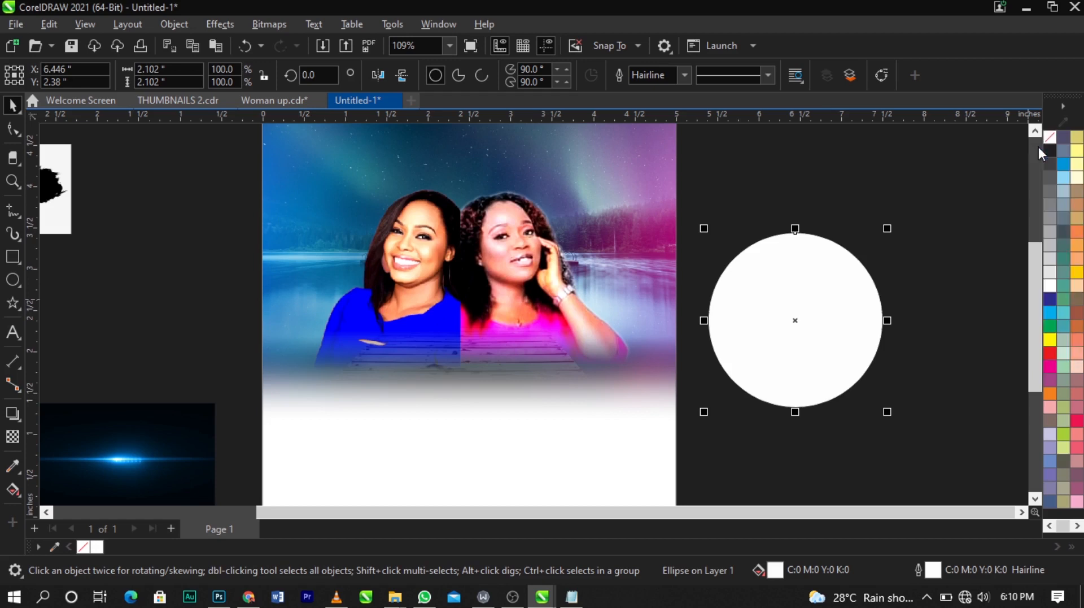
# Step: Apply a Gaussian Blur with a radius of 81.5 pixels to the white circle
pyautogui.click(232, 23)
pyautogui.moveTo(246, 125)
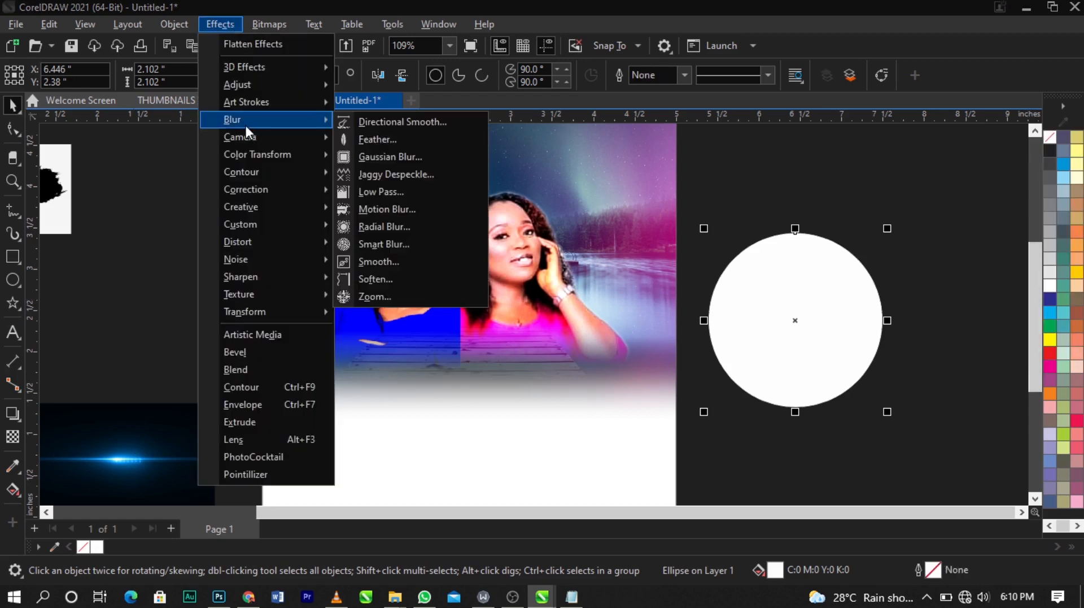
pyautogui.click(380, 161)
pyautogui.moveTo(606, 237); pyautogui.dragTo(411, 151)
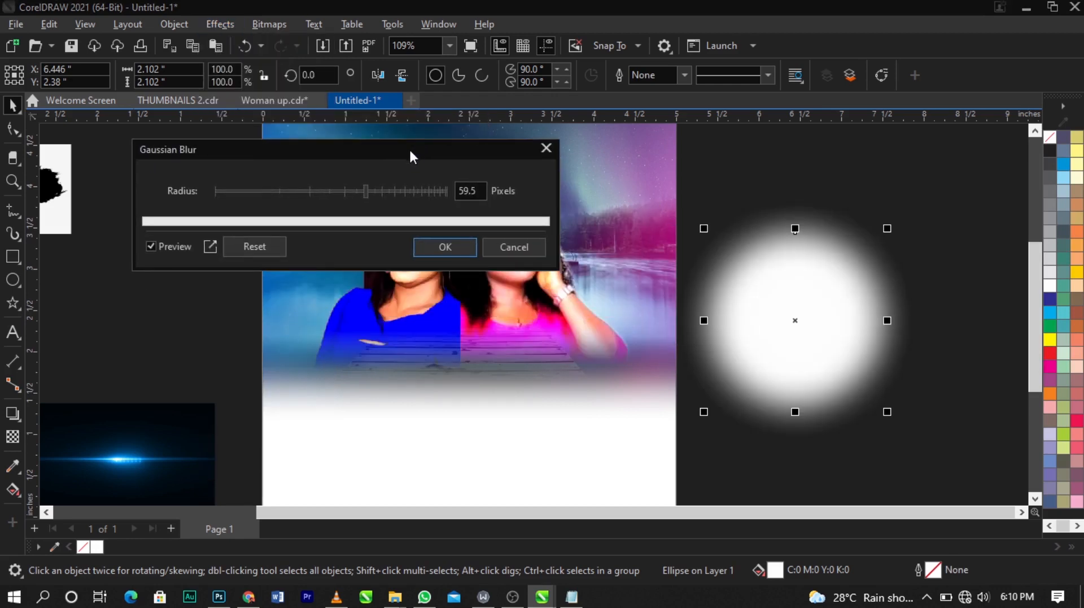
pyautogui.click(388, 187)
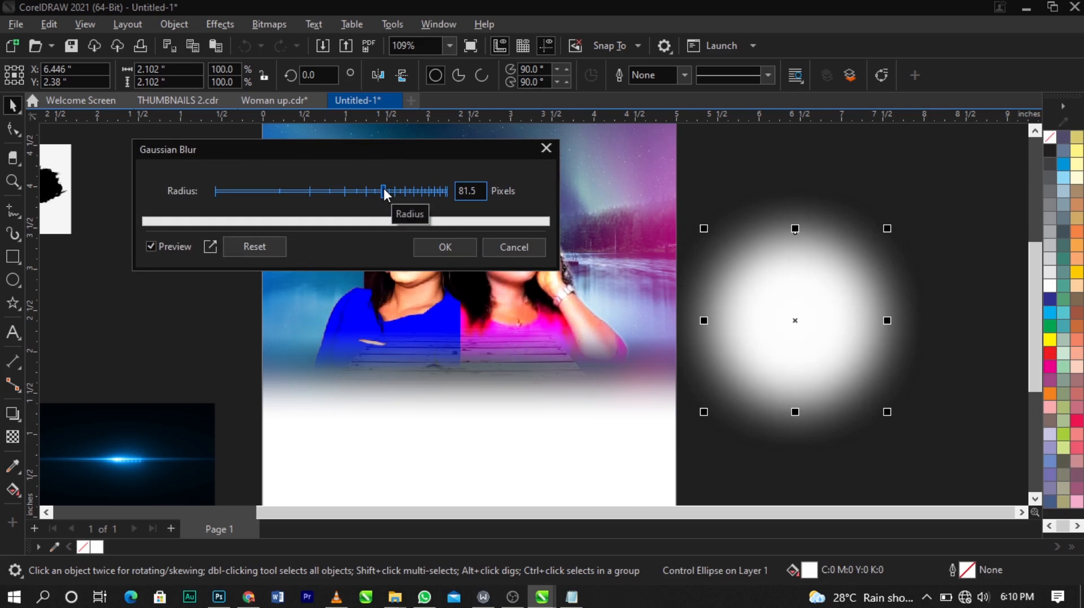
pyautogui.click(462, 252)
# Step: Move the blurred circle under the women's photos and stretch it into a wide ellipse about 3.3 by 1 inch
pyautogui.moveTo(791, 324); pyautogui.dragTo(463, 417)
pyautogui.moveTo(554, 371); pyautogui.dragTo(624, 372)
pyautogui.moveTo(537, 381); pyautogui.dragTo(545, 381)
pyautogui.moveTo(628, 371)
pyautogui.mouseDown()
pyautogui.moveTo(635, 378)
pyautogui.moveTo(613, 377)
pyautogui.mouseUp()
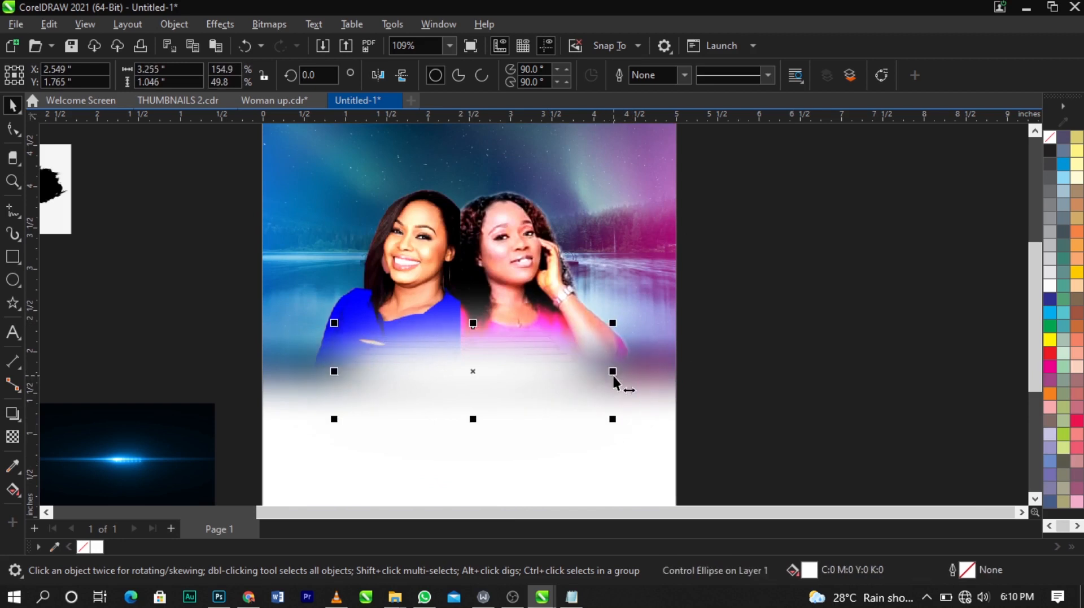
pyautogui.rightClick(558, 368)
pyautogui.click(621, 307)
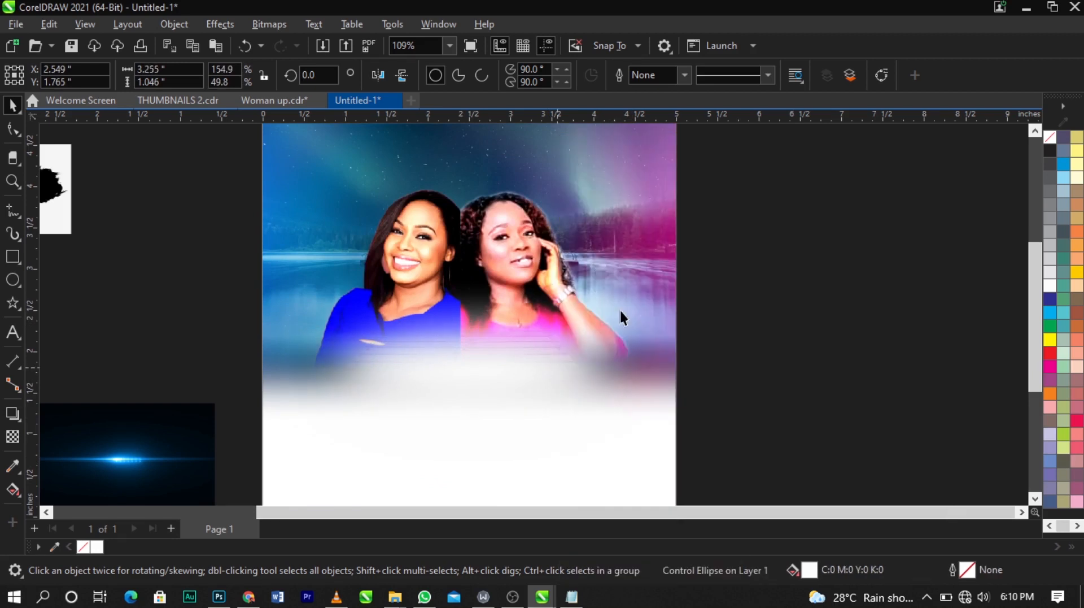
pyautogui.click(619, 309)
# Step: Select the page artwork together with the background and group them
pyautogui.scroll(-2, 599, 283)
pyautogui.moveTo(329, 181); pyautogui.dragTo(670, 438)
pyautogui.press('space')
pyautogui.scroll(1, 528, 293)
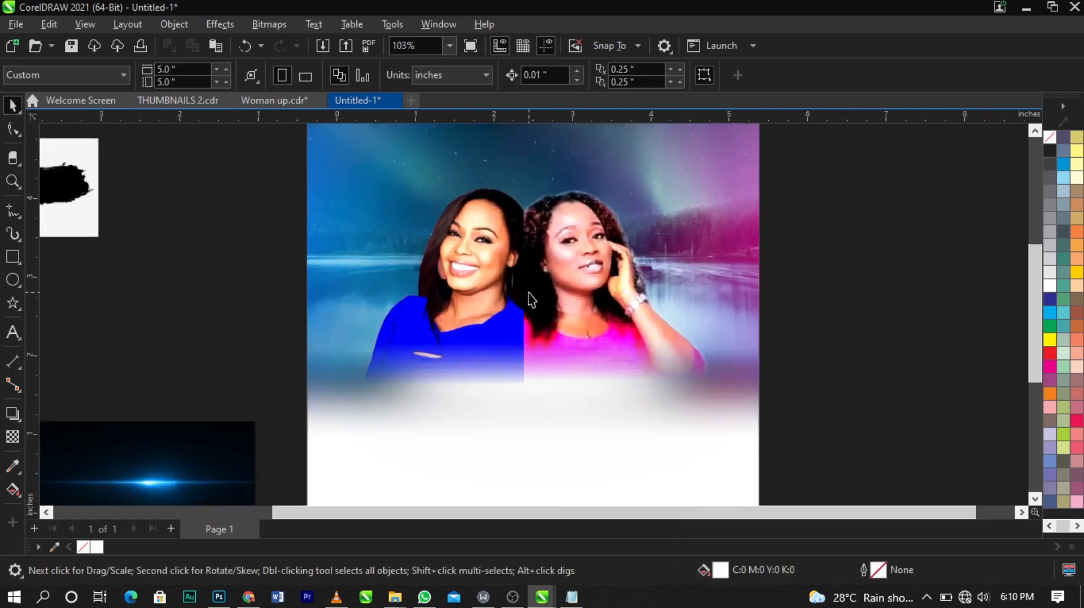
pyautogui.scroll(-2, 527, 292)
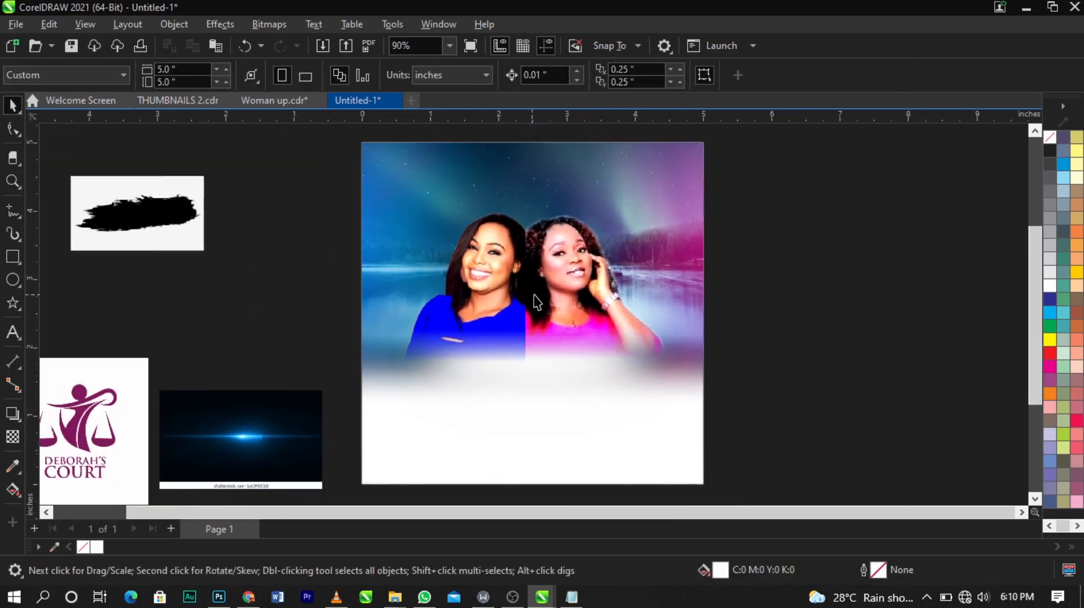
pyautogui.click(616, 317)
pyautogui.keyDown('shift'); pyautogui.click(531, 434); pyautogui.keyUp('shift')
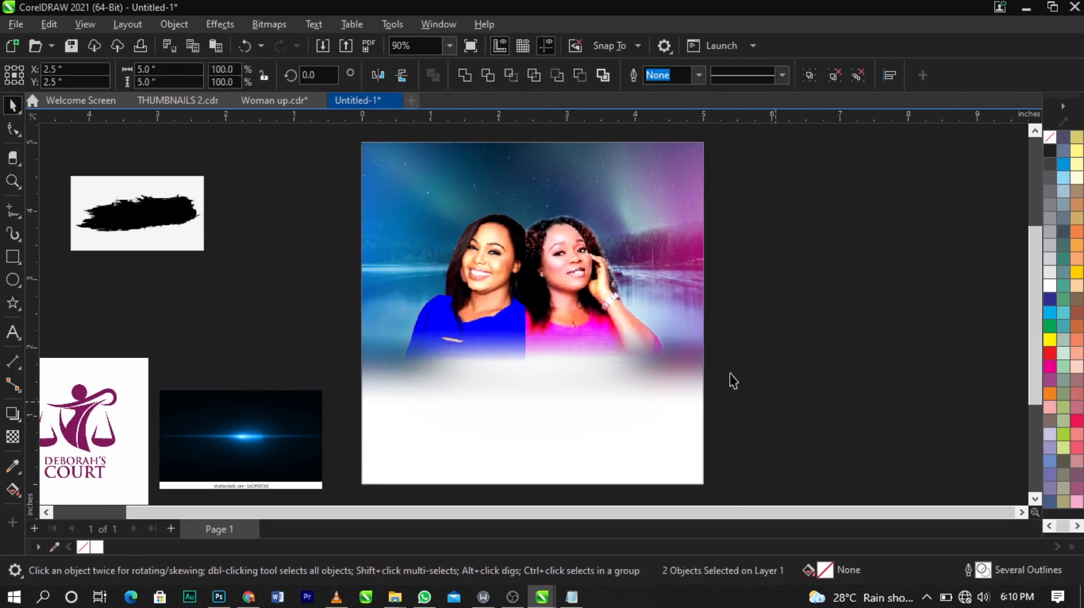
pyautogui.hotkey('ctrl', 'g')
# Step: Try repositioning the grouped page artwork and undo the last move
pyautogui.moveTo(668, 192); pyautogui.dragTo(687, 185)
pyautogui.scroll(1, 588, 239)
pyautogui.moveTo(586, 246); pyautogui.dragTo(562, 285)
pyautogui.scroll(2, 584, 259)
pyautogui.hotkey('ctrl', 'z')
pyautogui.scroll(-2, 571, 292)
pyautogui.scroll(3, 557, 286)
pyautogui.scroll(-1, 562, 286)
pyautogui.press('Escape')
pyautogui.scroll(-5, 460, 253)
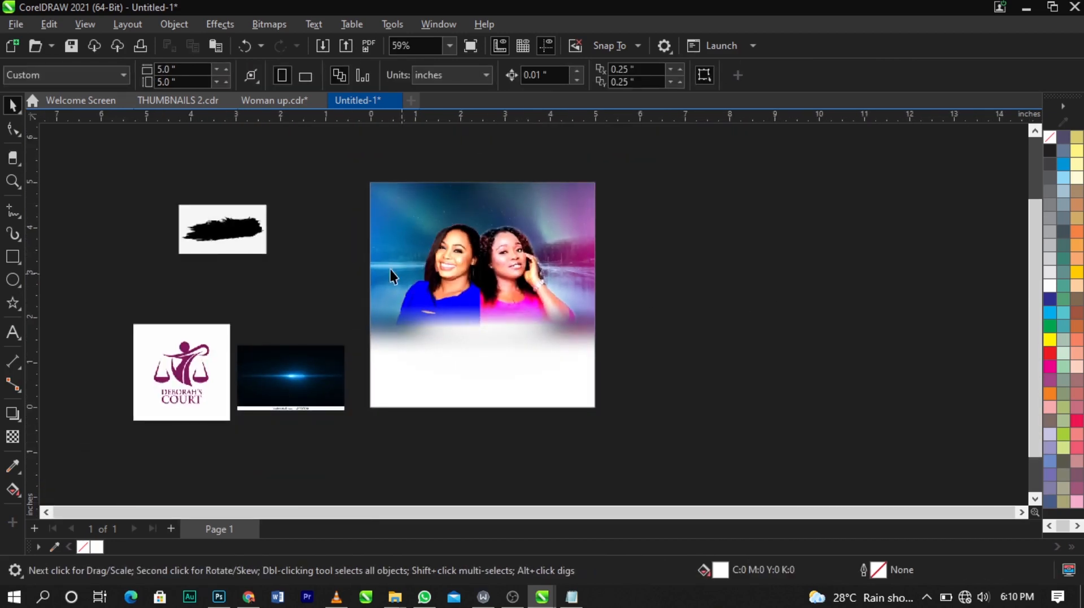
# Step: Move the lens-light image beside the page and rotate it 90 degrees
pyautogui.scroll(1, 398, 277)
pyautogui.moveTo(258, 413); pyautogui.dragTo(737, 276)
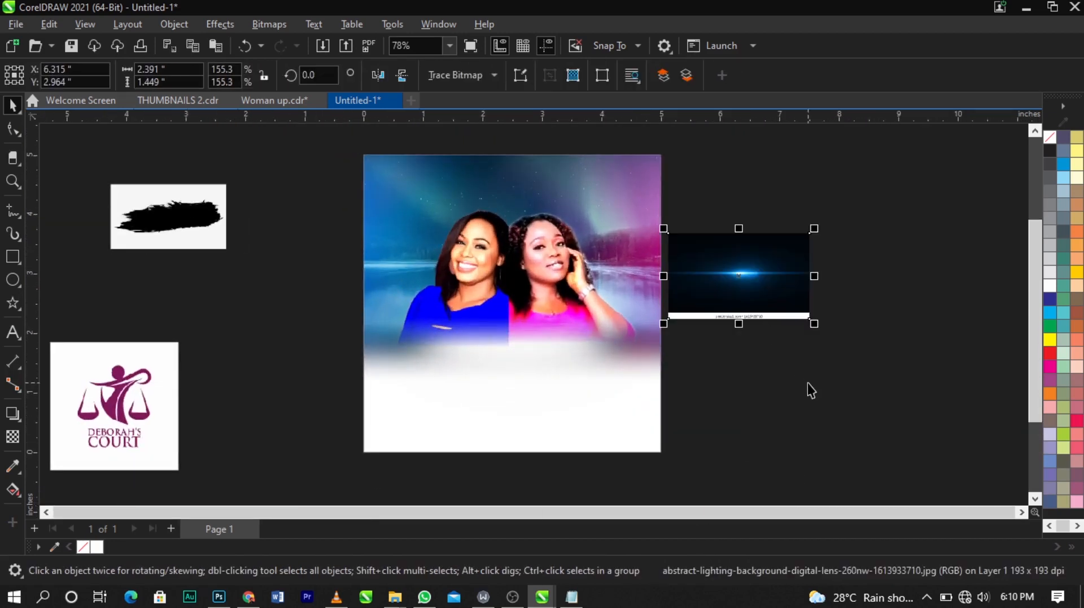
pyautogui.press('z')
pyautogui.moveTo(407, 161); pyautogui.dragTo(932, 387)
pyautogui.press('space')
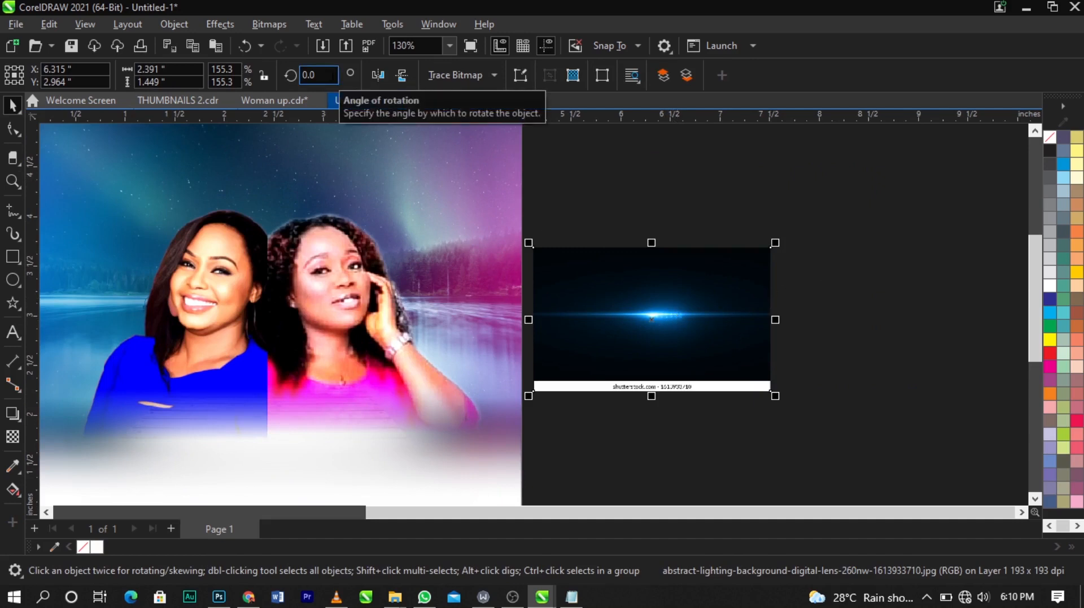
pyautogui.doubleClick(333, 75)
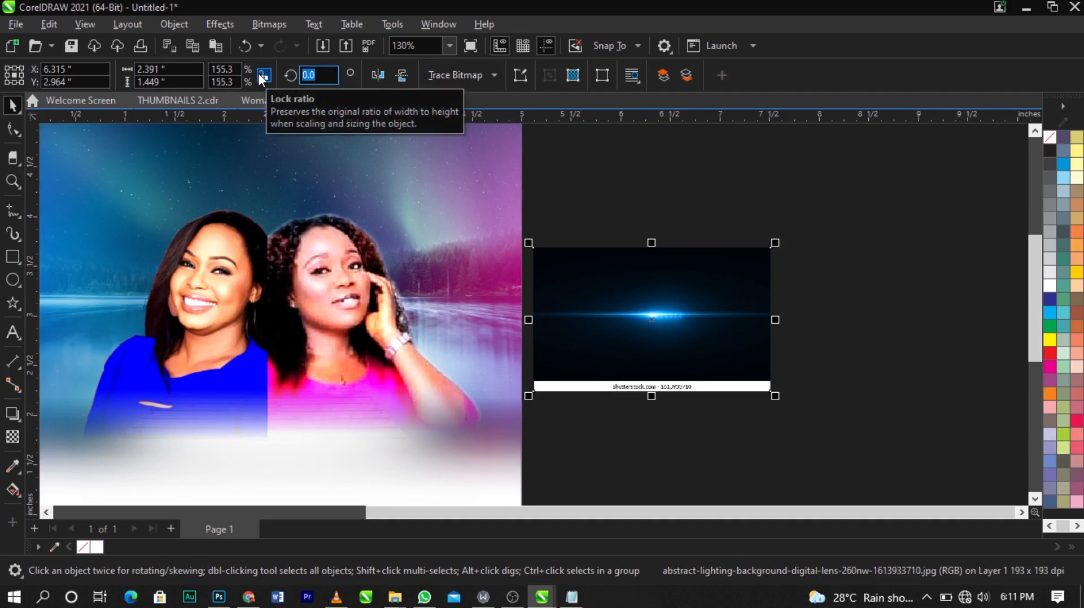
pyautogui.press('Return')
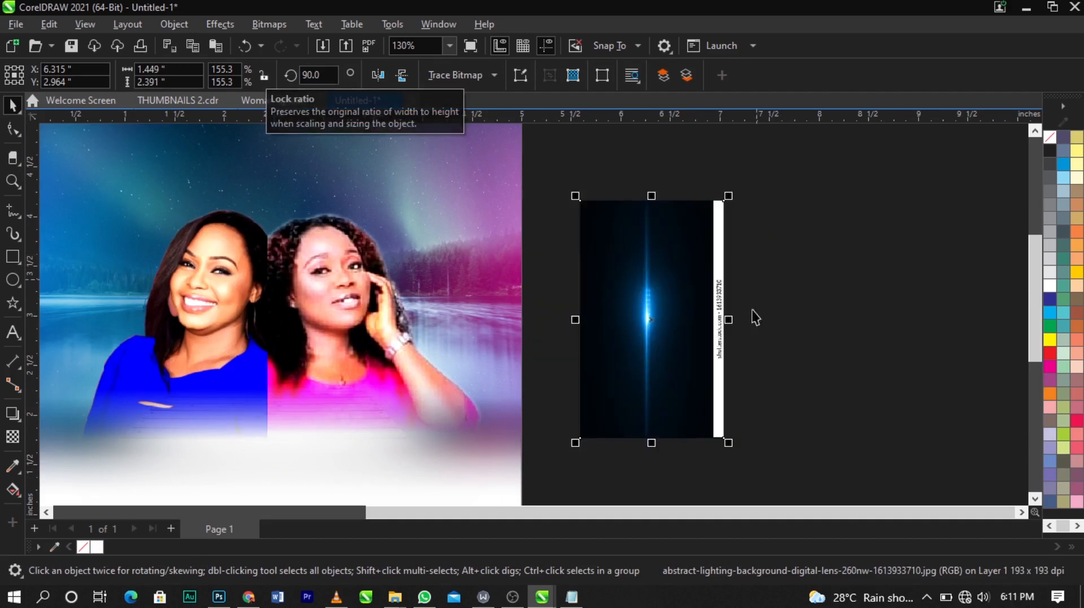
# Step: Crop the white watermark strip off the edge of the light image with the Shape tool
pyautogui.click(10, 139)
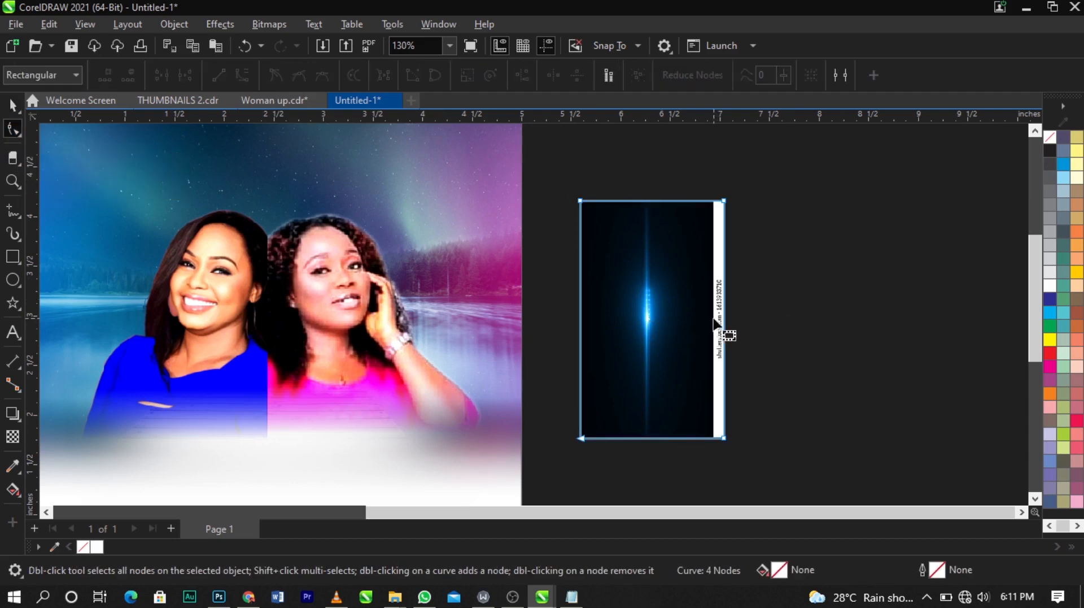
pyautogui.scroll(3, 726, 335)
pyautogui.scroll(-3, 748, 323)
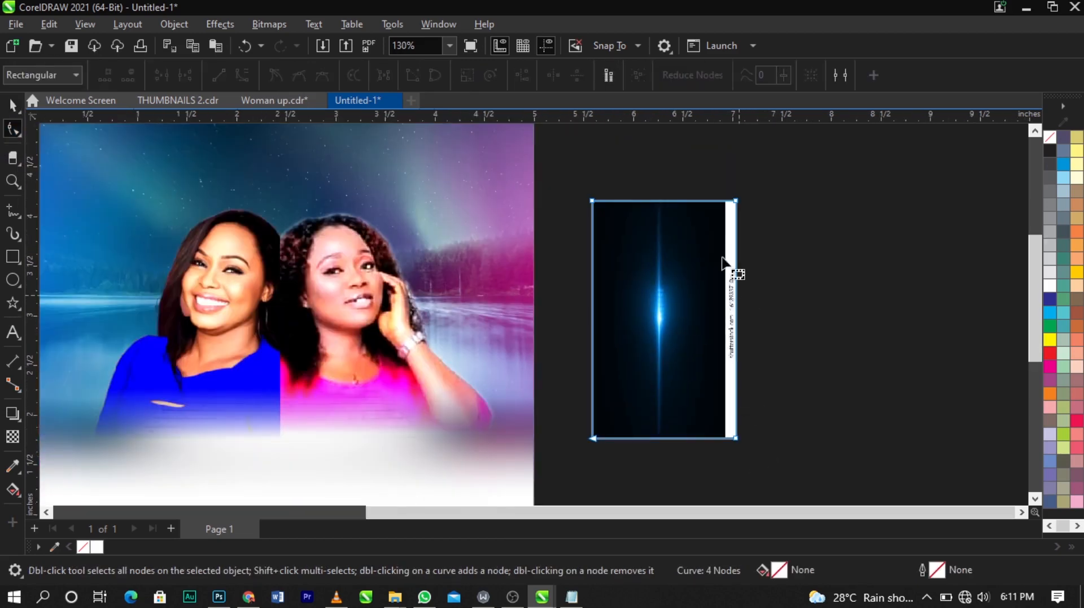
pyautogui.moveTo(782, 174); pyautogui.dragTo(706, 441)
pyautogui.scroll(4, 731, 454)
pyautogui.scroll(-2, 707, 441)
pyautogui.press('space')
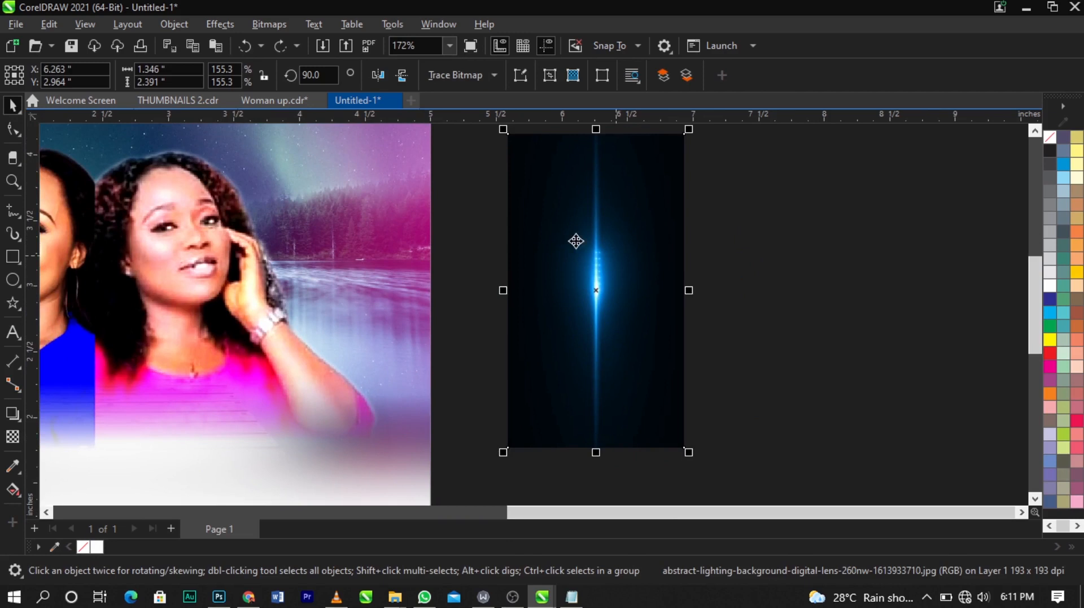
# Step: Apply a horizontal fountain transparency to fade the light image's right side
pyautogui.click(12, 436)
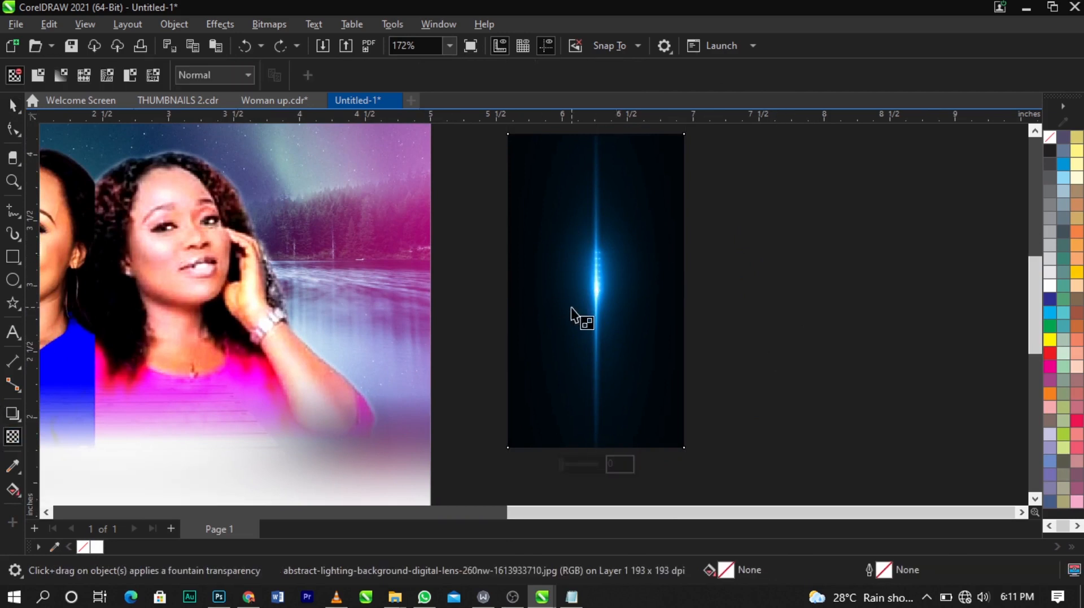
pyautogui.moveTo(612, 298); pyautogui.dragTo(681, 298)
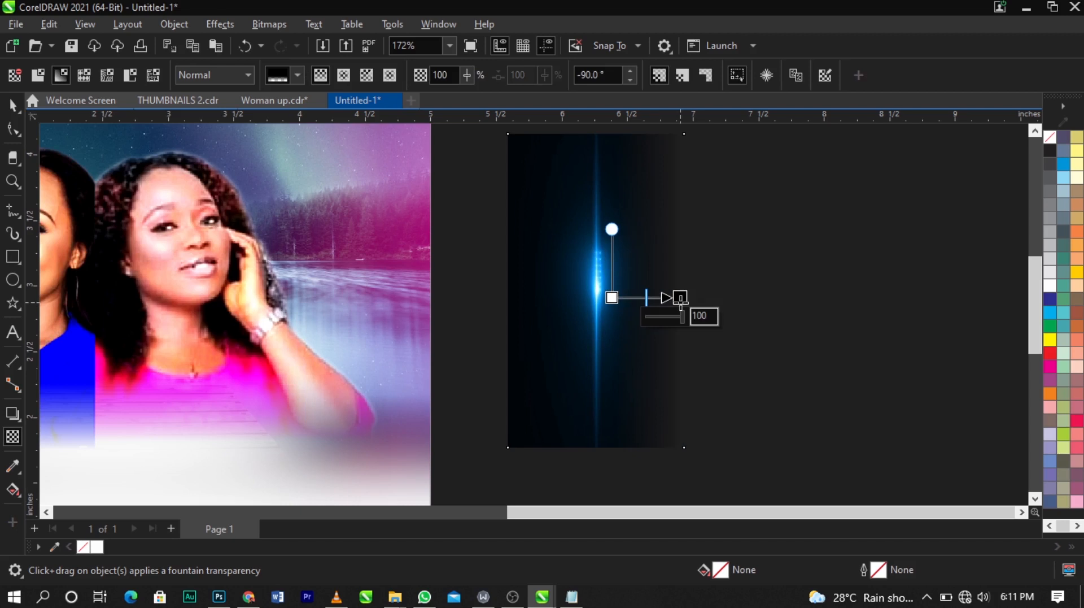
pyautogui.click(269, 24)
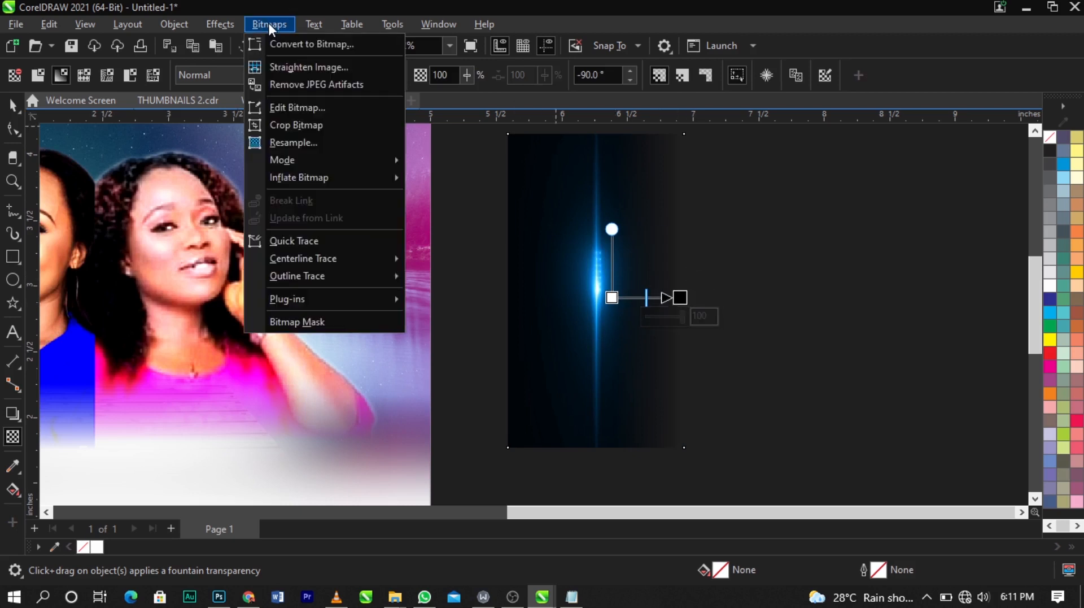
pyautogui.click(627, 237)
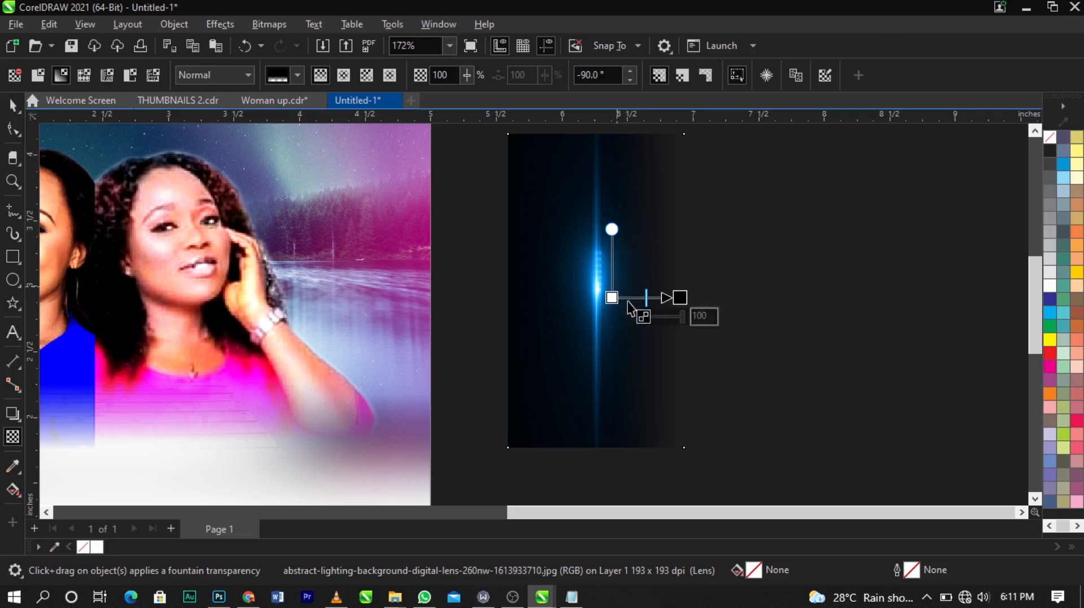
pyautogui.moveTo(623, 312); pyautogui.dragTo(682, 316)
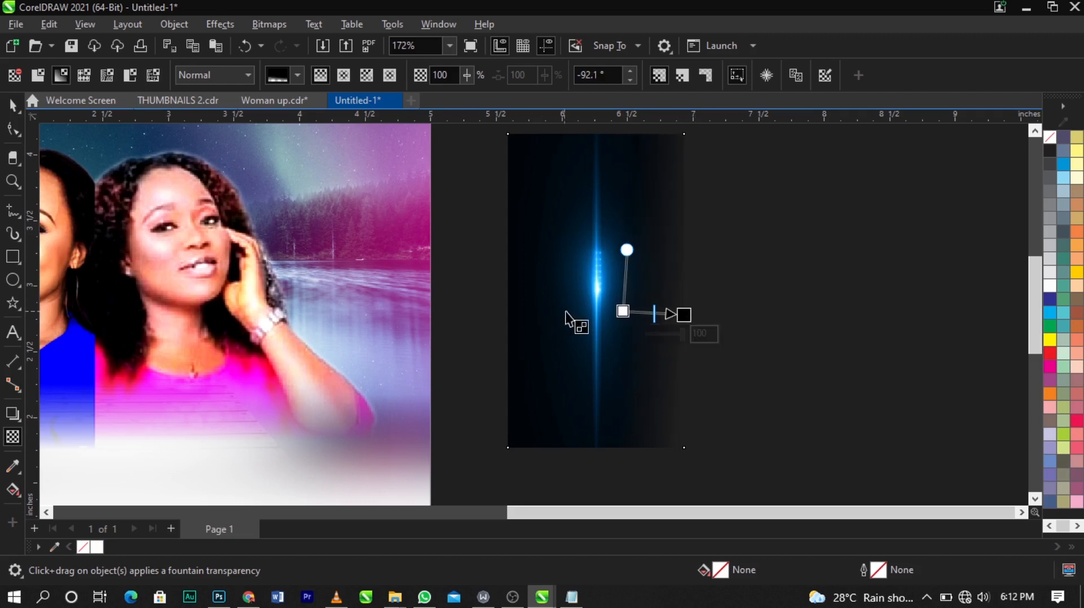
pyautogui.moveTo(567, 310); pyautogui.dragTo(507, 305)
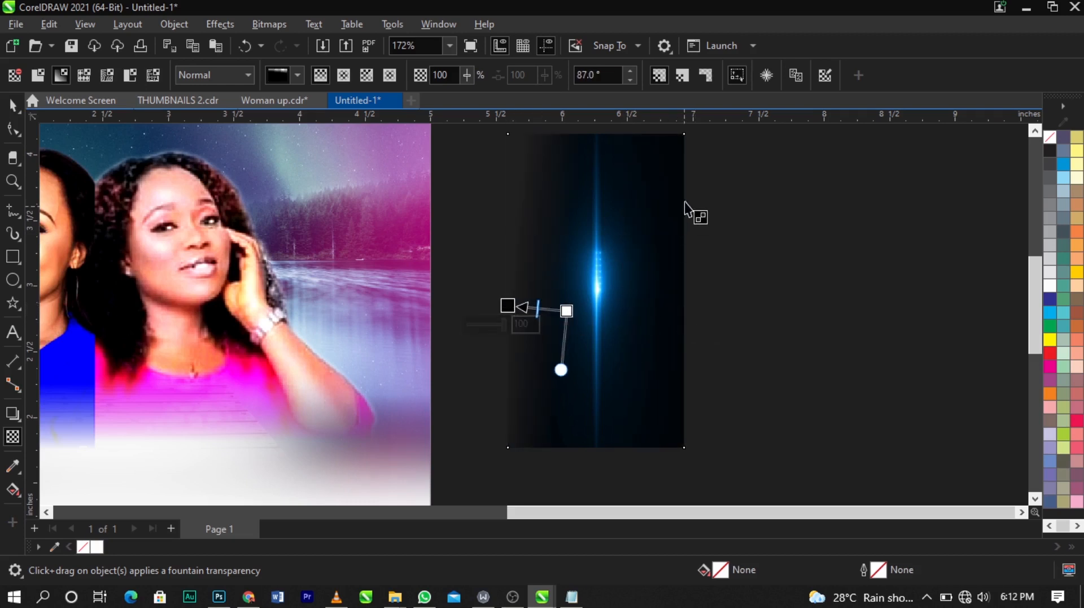
pyautogui.hotkey('ctrl', 'z')
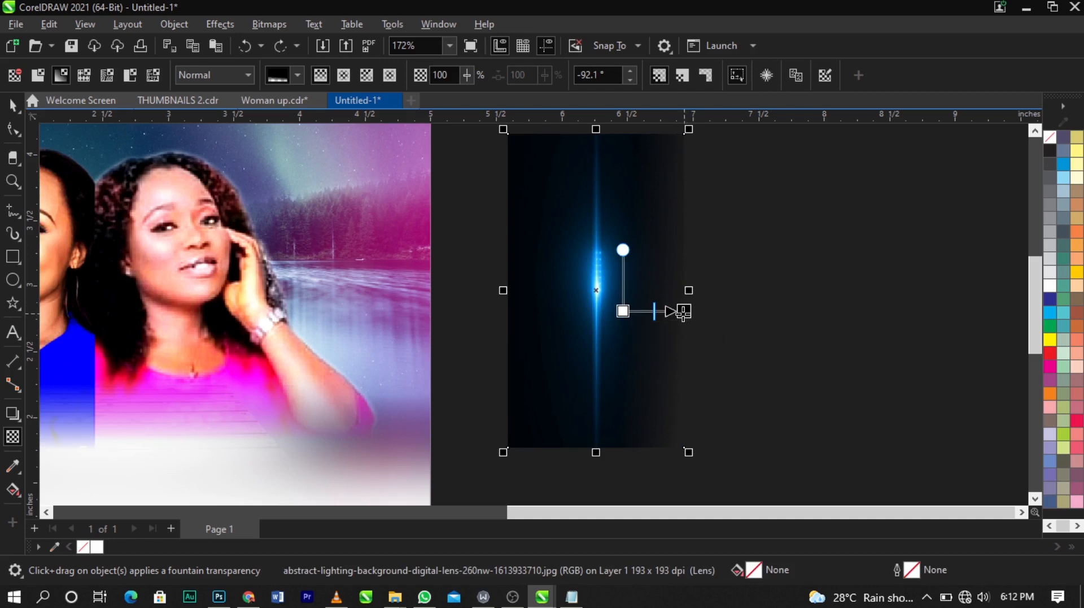
pyautogui.moveTo(683, 312); pyautogui.dragTo(680, 311)
# Step: Convert the light image to a 300 dpi RGB Color (24-bit) bitmap
pyautogui.click(269, 24)
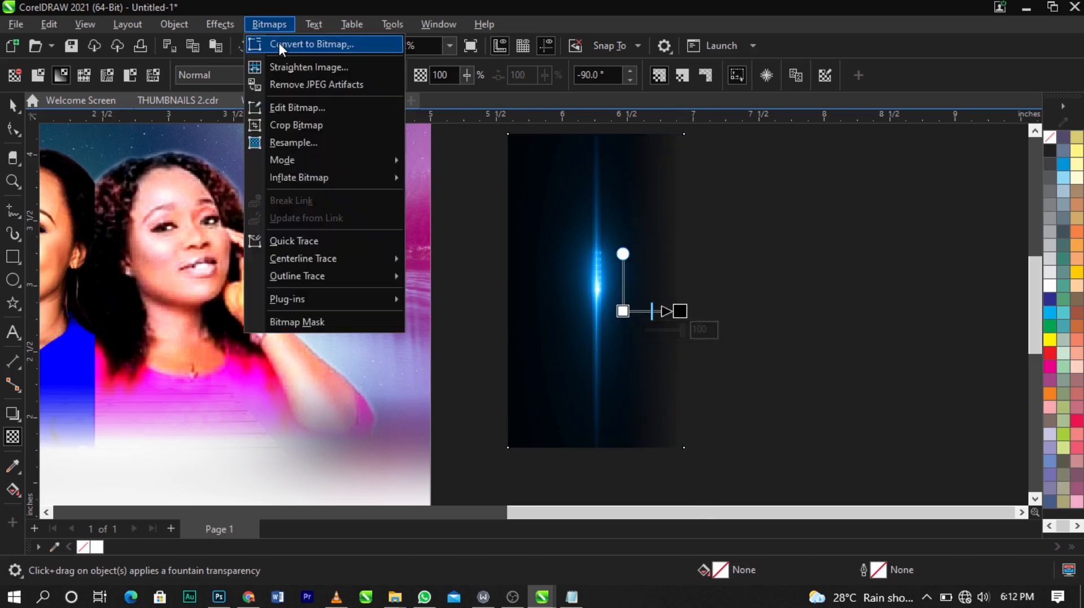
pyautogui.click(281, 44)
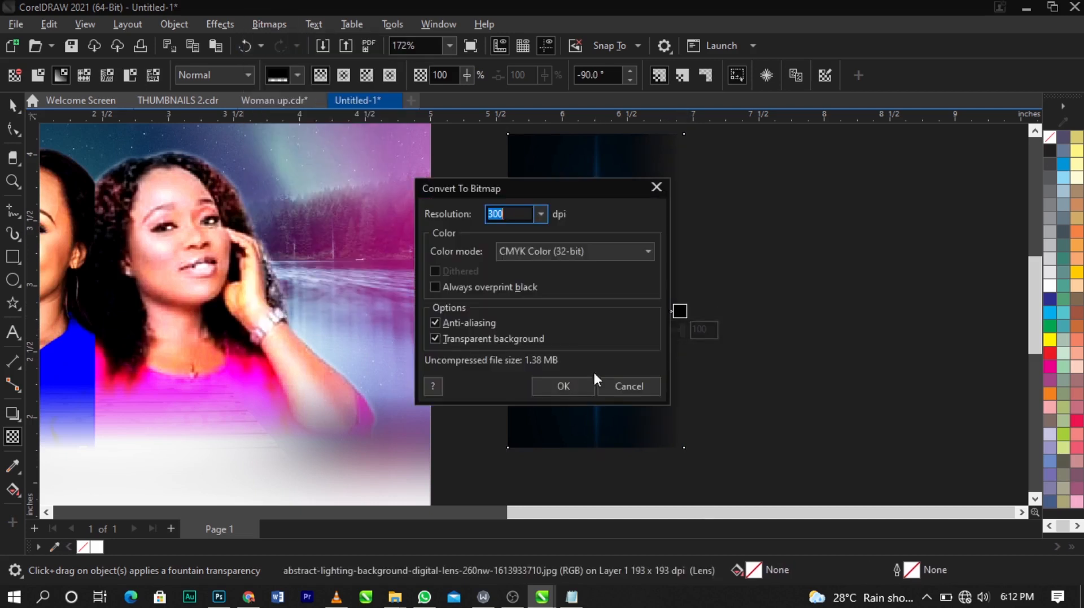
pyautogui.click(546, 252)
pyautogui.click(556, 314)
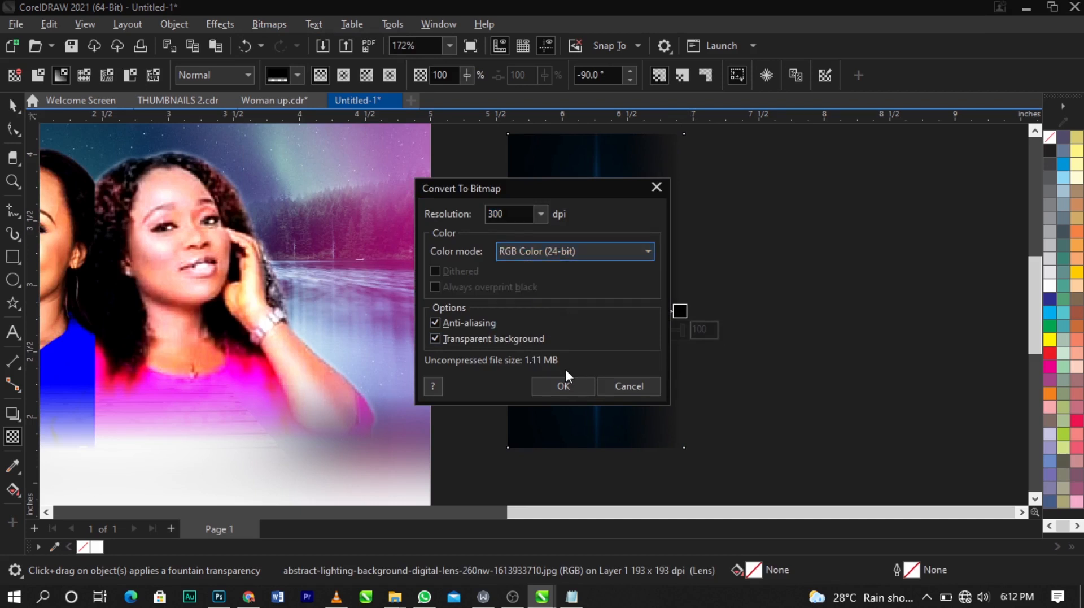
pyautogui.click(556, 389)
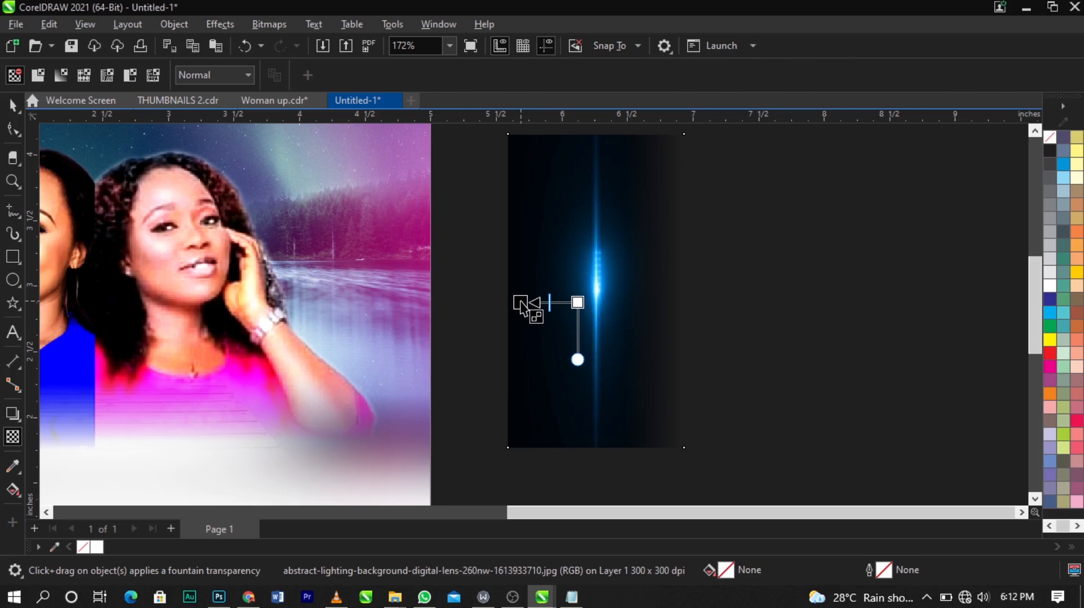
# Step: Fade the light image's left and bottom edges with fountain transparencies
pyautogui.moveTo(521, 305); pyautogui.dragTo(520, 303)
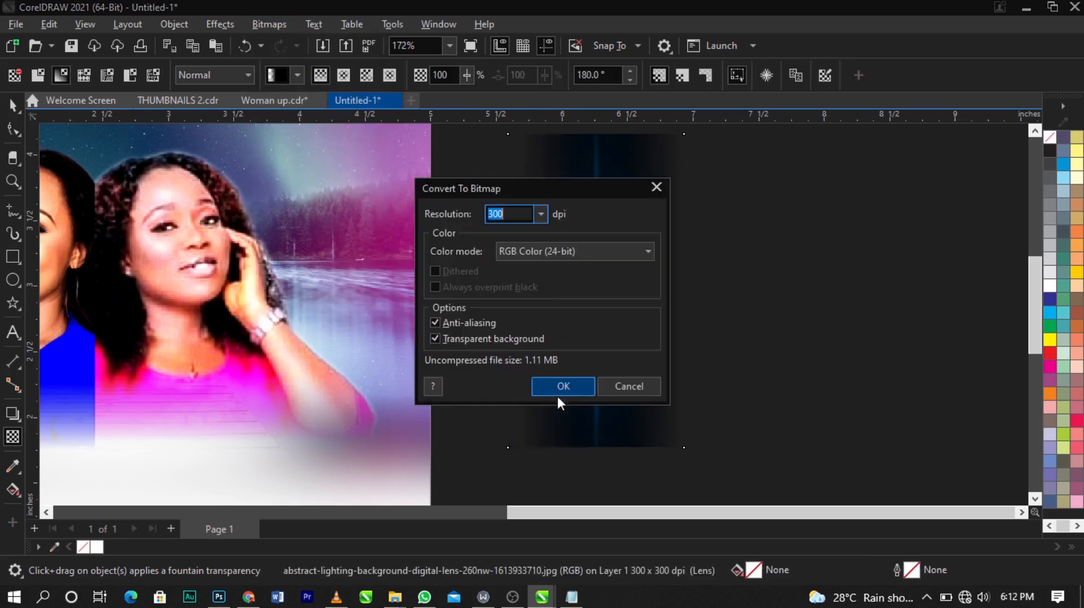
pyautogui.click(558, 388)
pyautogui.moveTo(600, 367); pyautogui.dragTo(599, 441)
# Step: Convert the light image to a bitmap again and fade its top edge with a fountain transparency
pyautogui.click(269, 24)
pyautogui.click(284, 44)
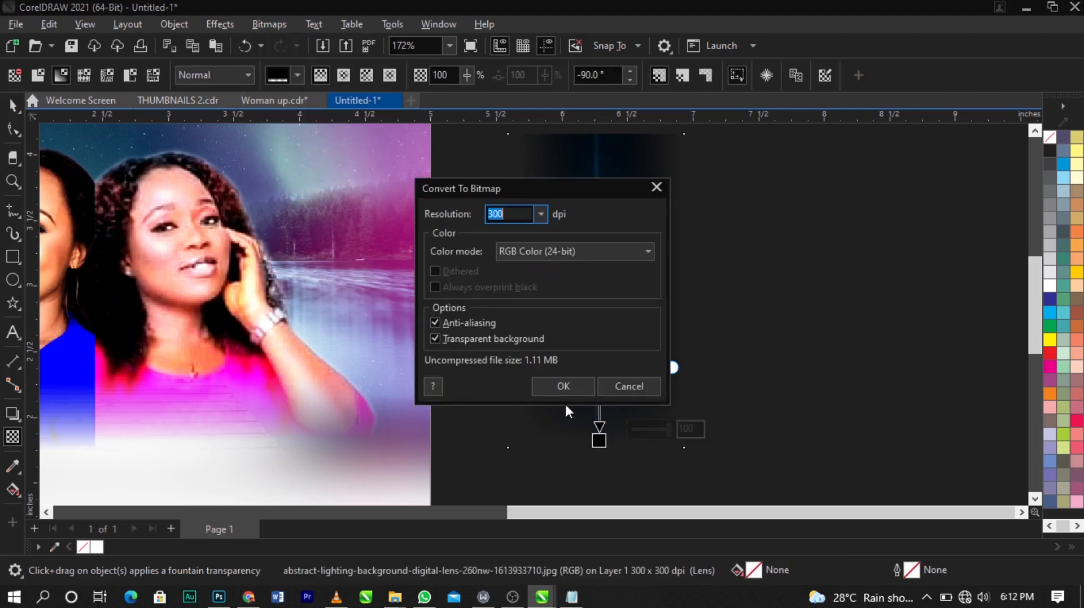
pyautogui.click(558, 385)
pyautogui.moveTo(594, 200); pyautogui.dragTo(593, 146)
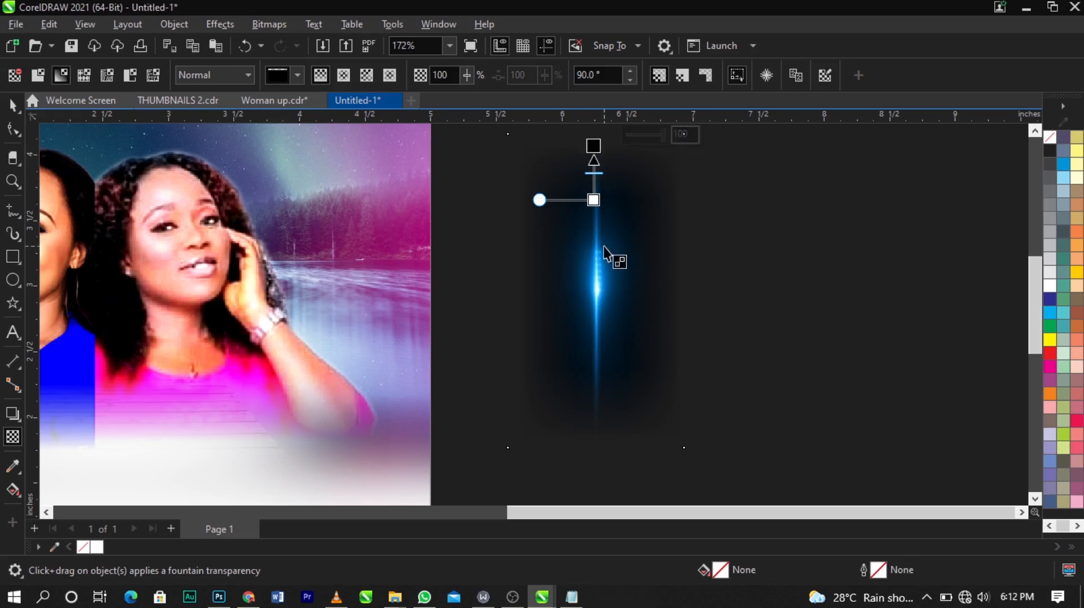
# Step: Place the light streak on the page between the two women
pyautogui.press('space')
pyautogui.scroll(-4, 605, 254)
pyautogui.moveTo(624, 266); pyautogui.dragTo(331, 268)
pyautogui.press('z')
pyautogui.moveTo(159, 151); pyautogui.dragTo(544, 399)
pyautogui.press('space')
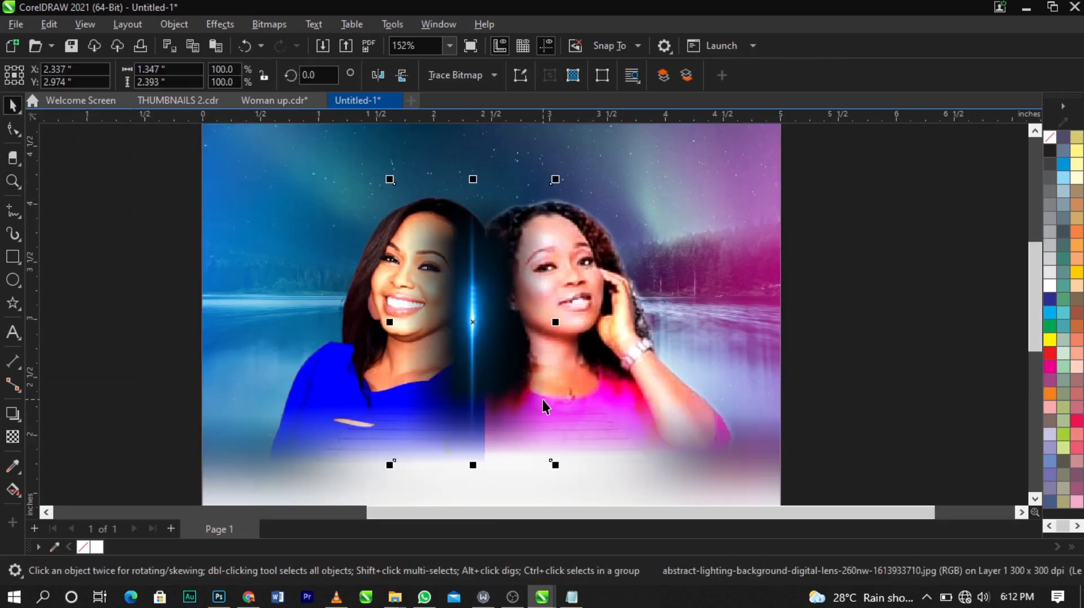
# Step: Enlarge the light streak to about 1.8 by 3.2 inches and nudge it between the women
pyautogui.scroll(-3, 544, 398)
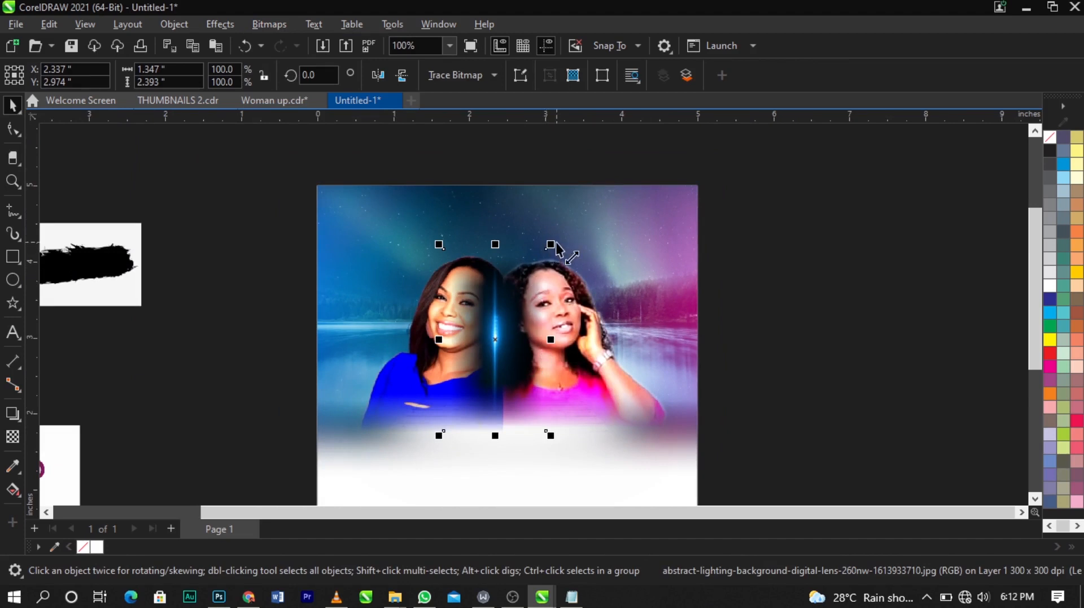
pyautogui.moveTo(556, 249); pyautogui.dragTo(568, 216)
pyautogui.scroll(2, 568, 246)
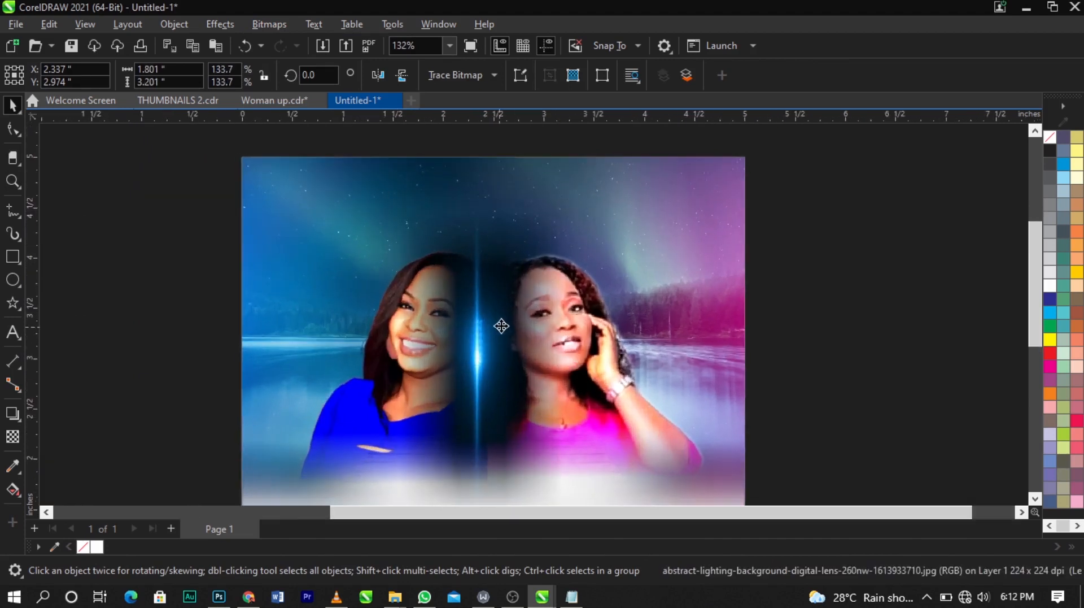
pyautogui.moveTo(501, 326); pyautogui.dragTo(514, 323)
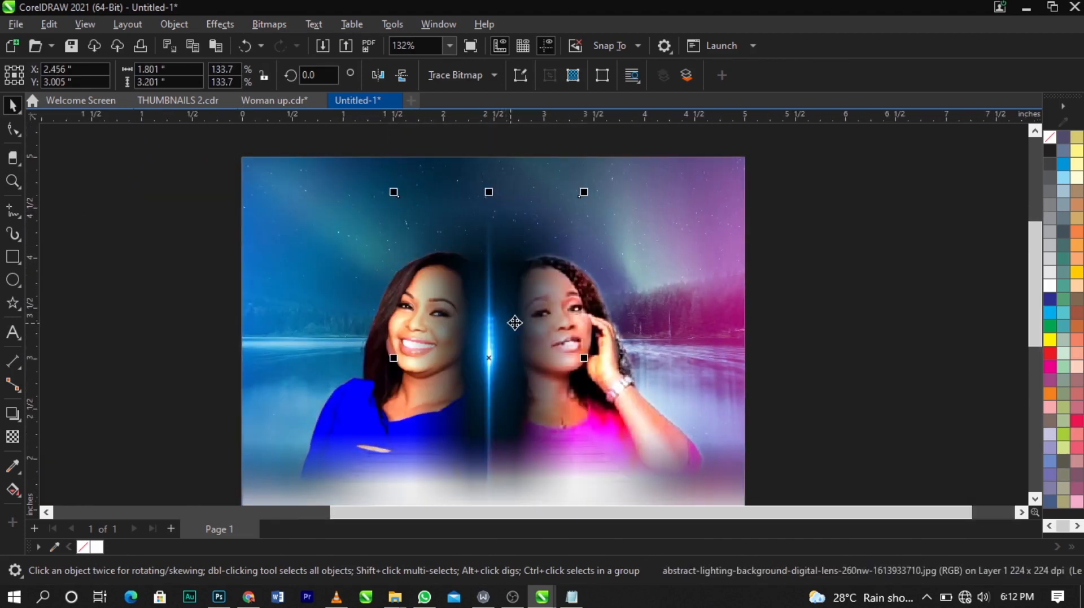
# Step: Set the light streak's transparency merge mode to Screen
pyautogui.click(13, 437)
pyautogui.click(235, 75)
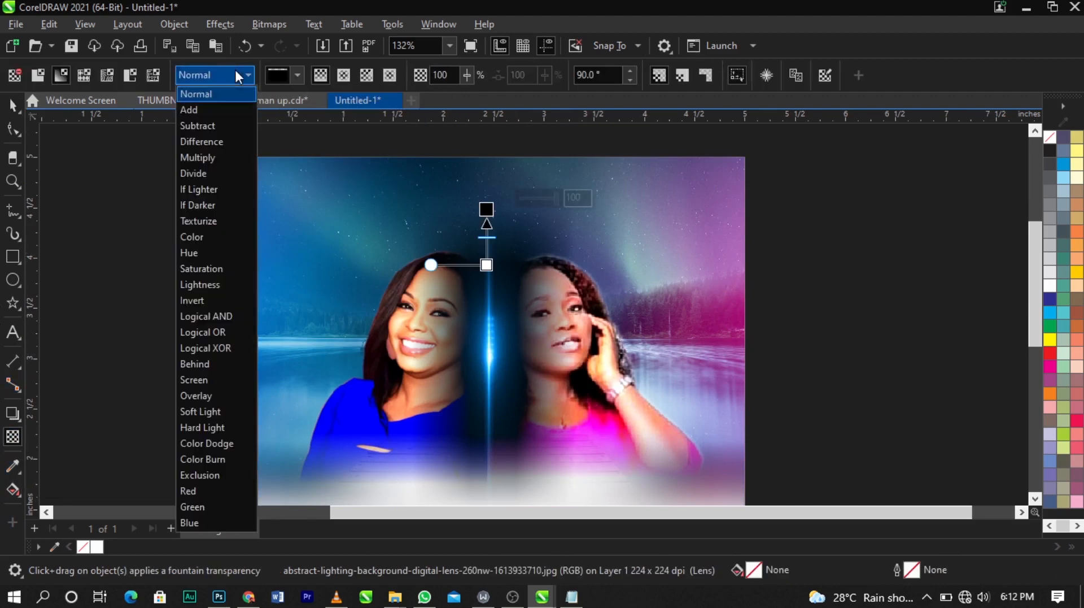
pyautogui.click(254, 379)
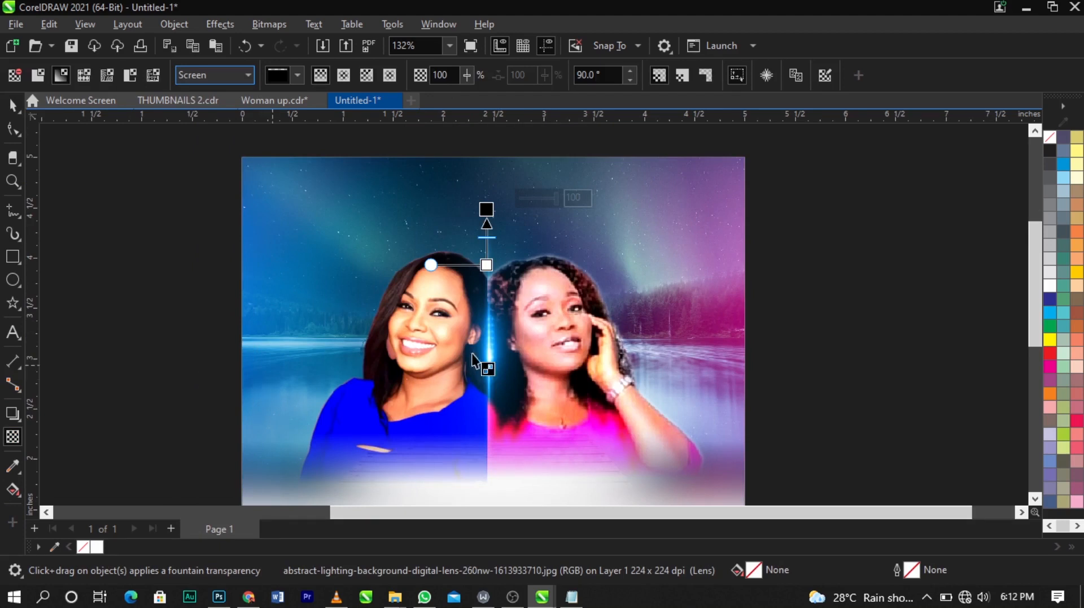
pyautogui.scroll(-2, 469, 249)
pyautogui.press('space')
pyautogui.scroll(1, 483, 306)
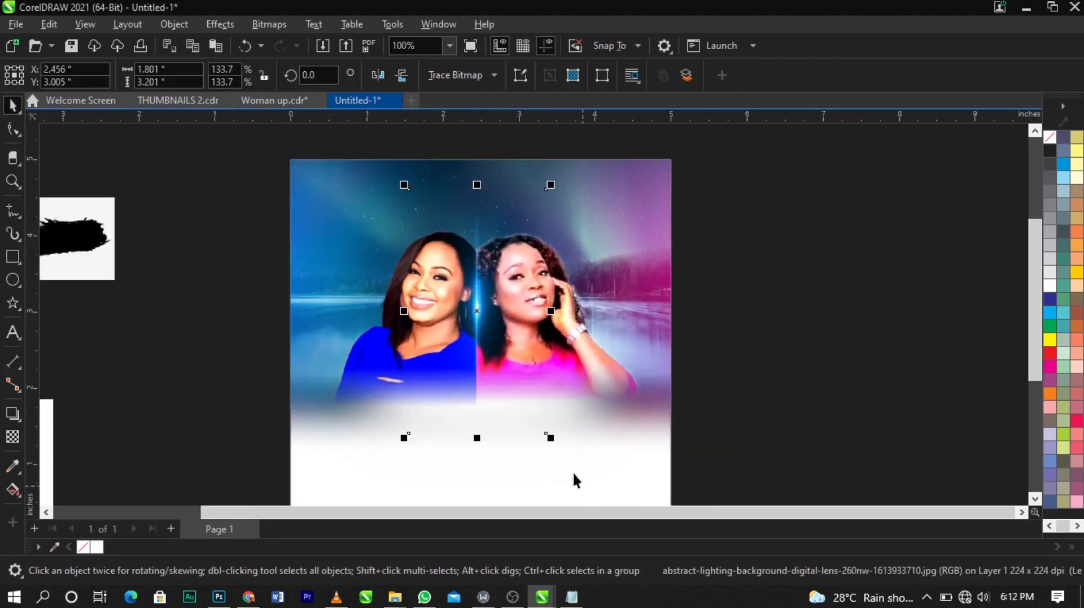
# Step: Enlarge the light streak to about 2.2 by 3.8 inches
pyautogui.moveTo(551, 435); pyautogui.dragTo(577, 489)
pyautogui.scroll(1, 571, 458)
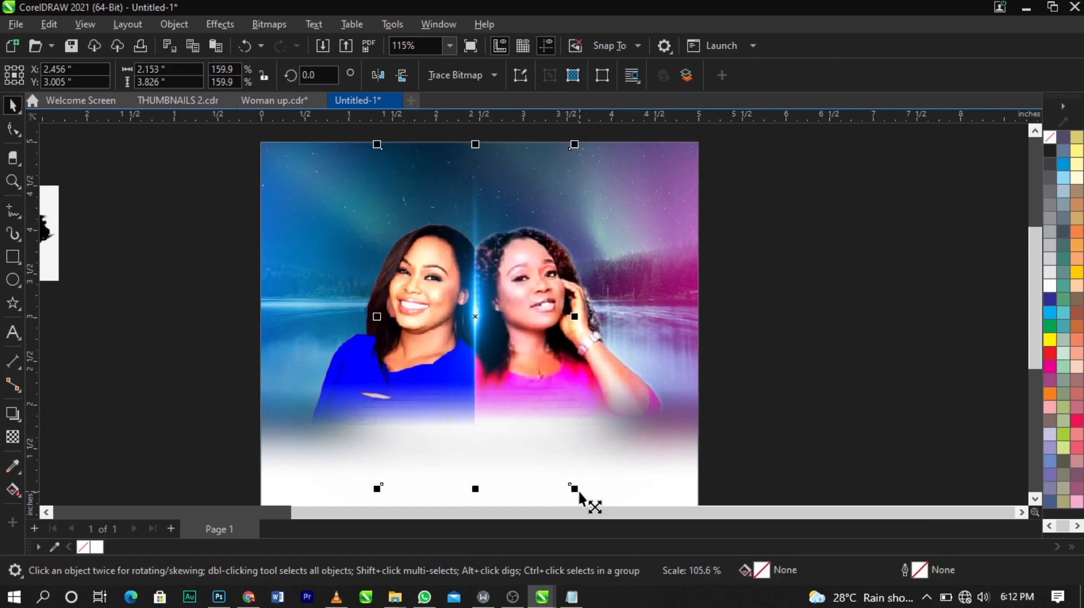
pyautogui.click(728, 433)
pyautogui.scroll(-4, 572, 283)
pyautogui.press('z')
pyautogui.moveTo(270, 167); pyautogui.dragTo(809, 489)
pyautogui.press('space')
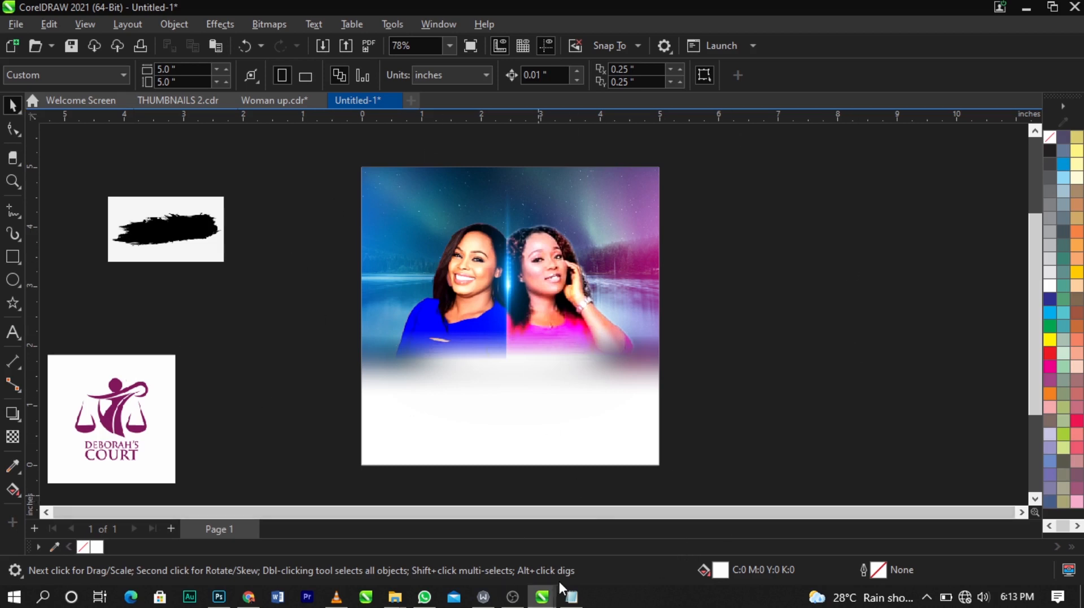
# Step: Select all the event text in the Notepad file and return to the design
pyautogui.click(572, 597)
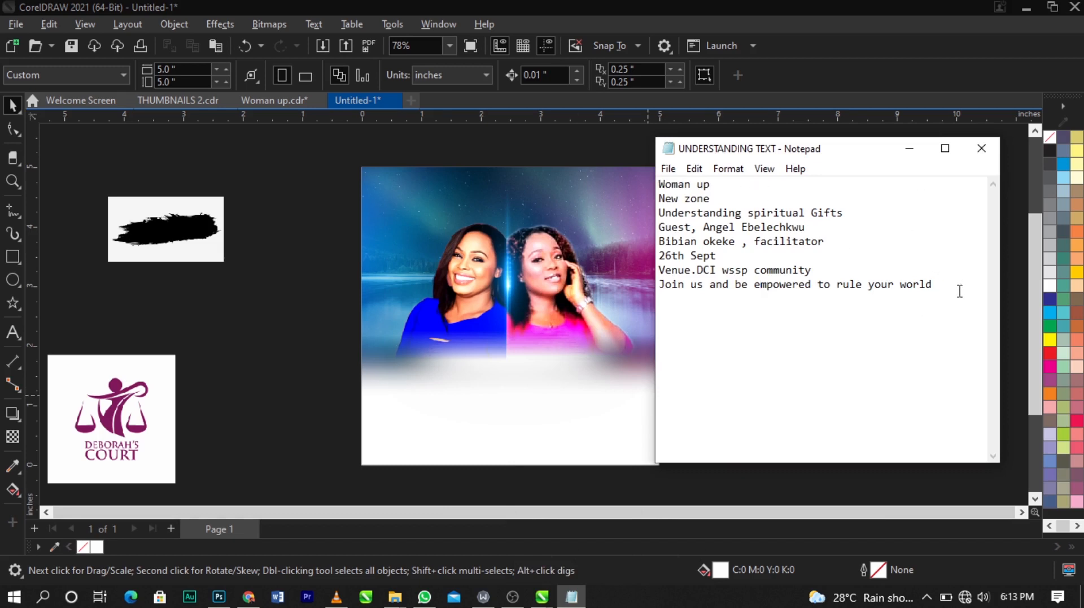
pyautogui.hotkey('ctrl', 'a')
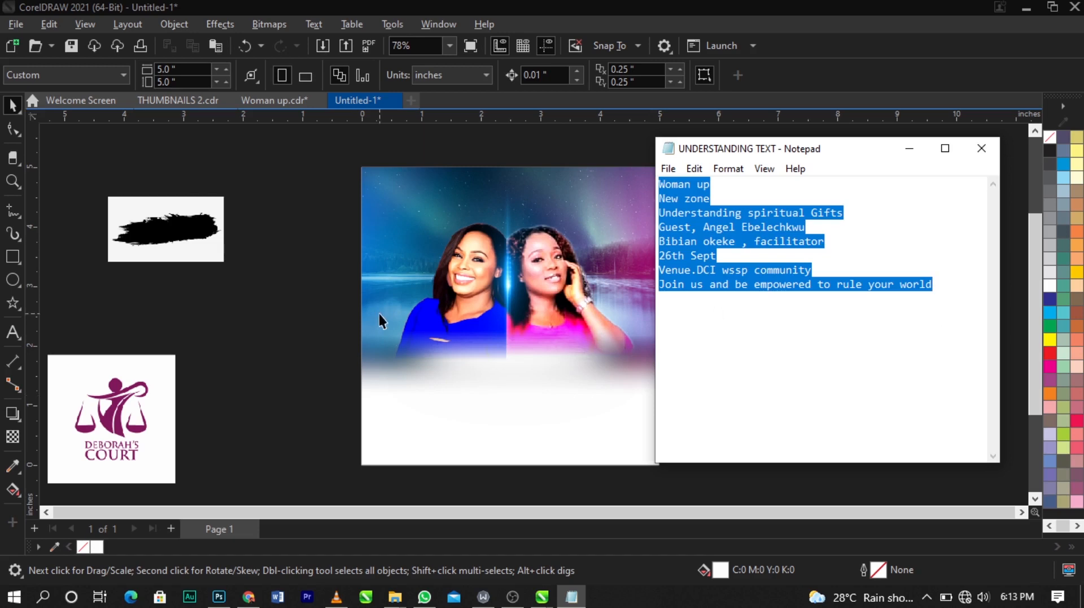
pyautogui.click(295, 298)
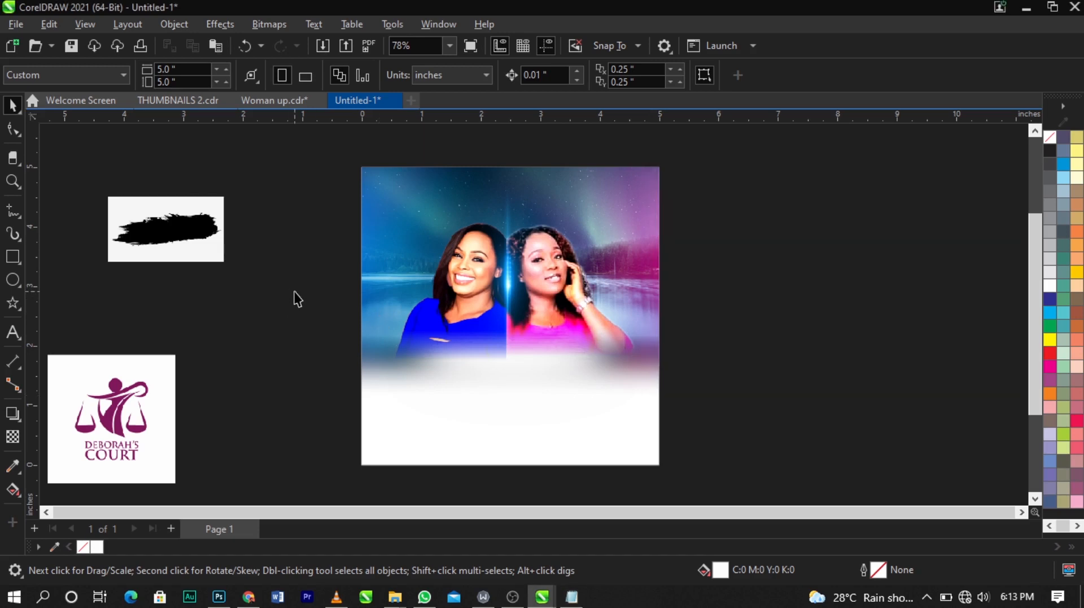
# Step: Paste the copied event text as artistic text beside the page and color it white
pyautogui.click(13, 332)
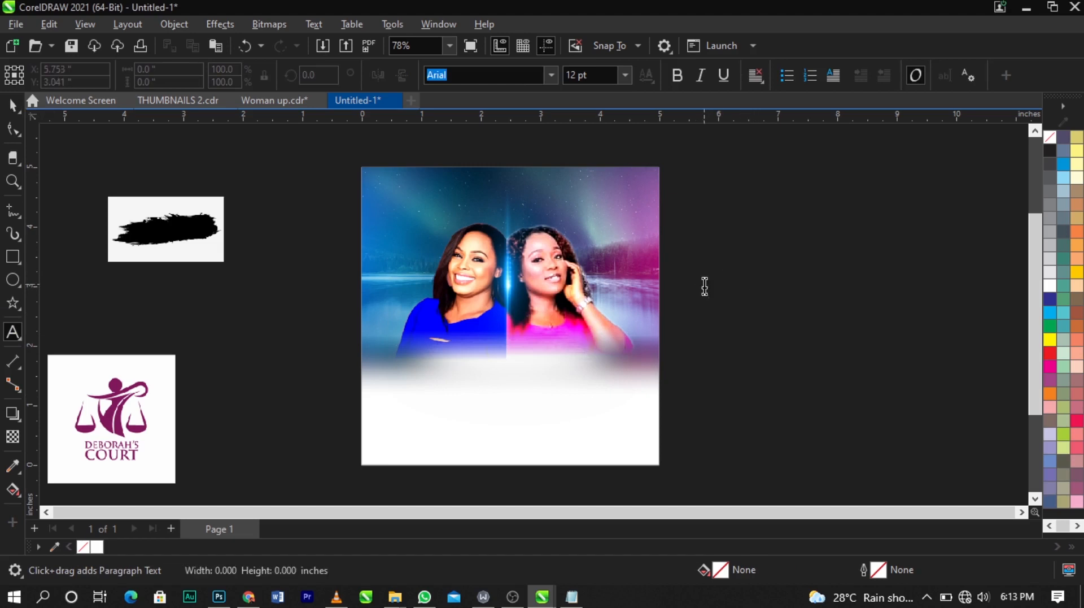
pyautogui.click(789, 286)
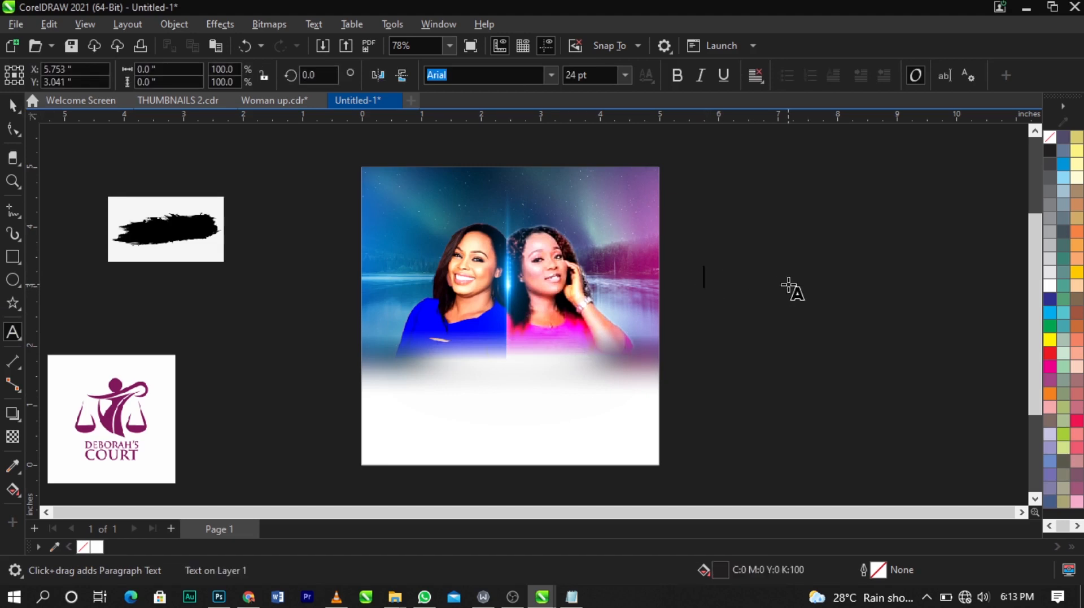
pyautogui.hotkey('ctrl', 'v')
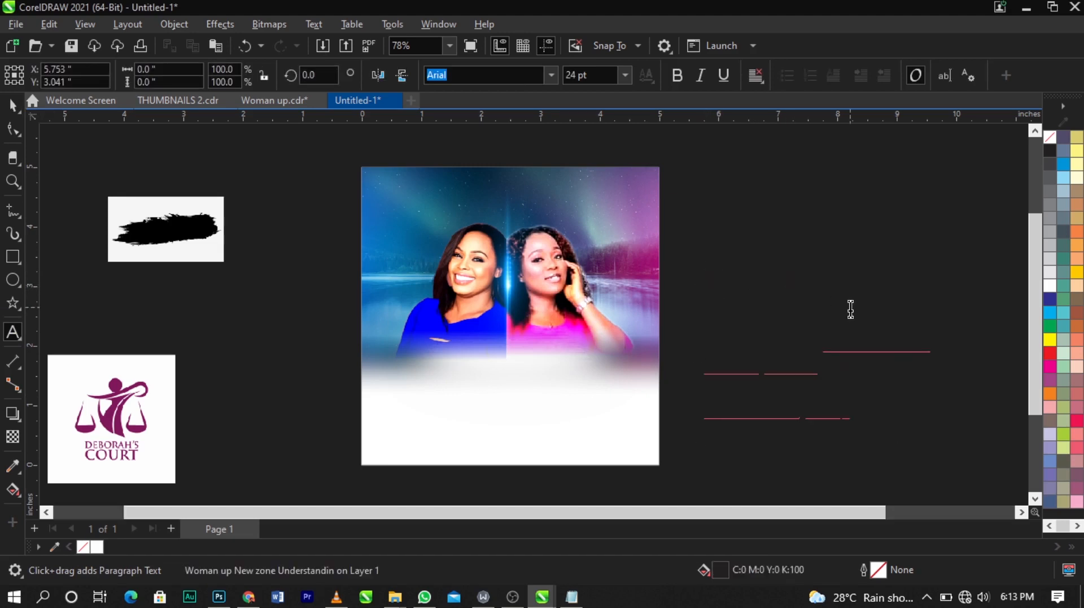
pyautogui.hotkey('ctrl', 'space')
pyautogui.moveTo(828, 344); pyautogui.dragTo(813, 300)
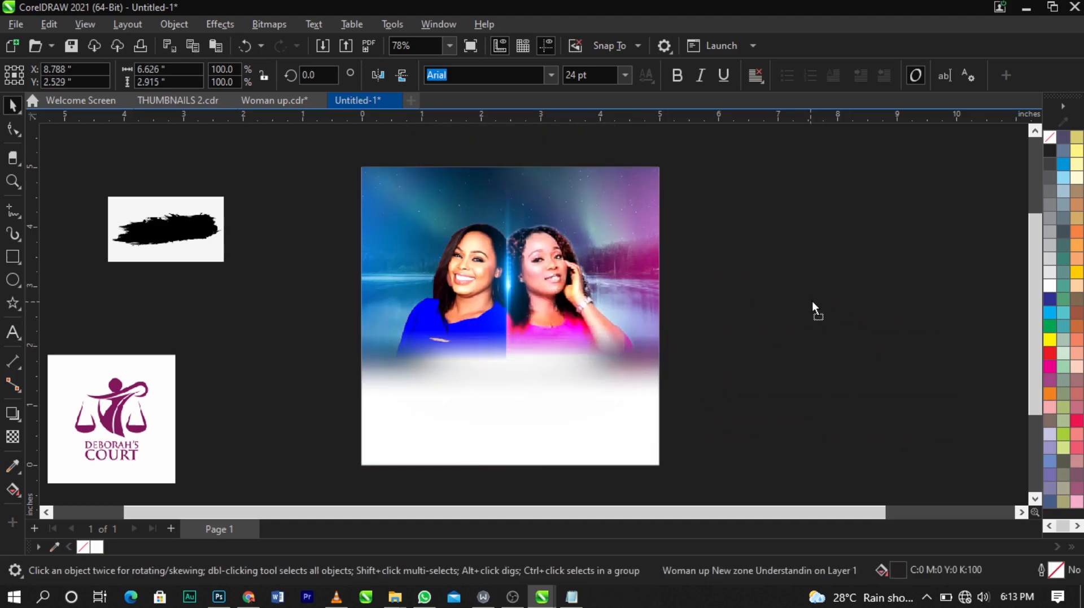
pyautogui.click(1049, 288)
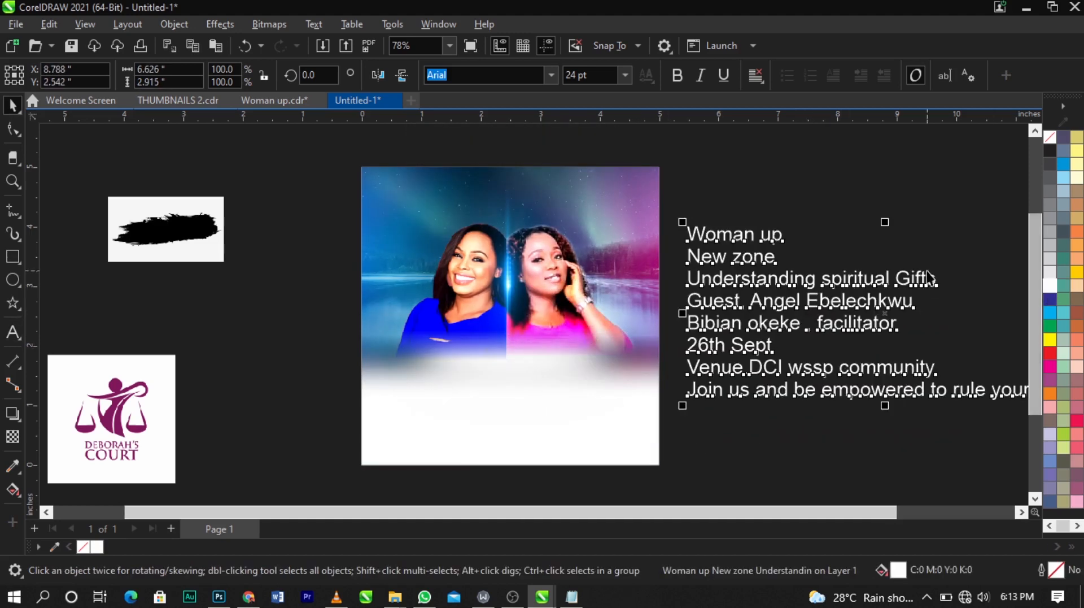
# Step: Set the event text's font size to 9 pt
pyautogui.click(624, 75)
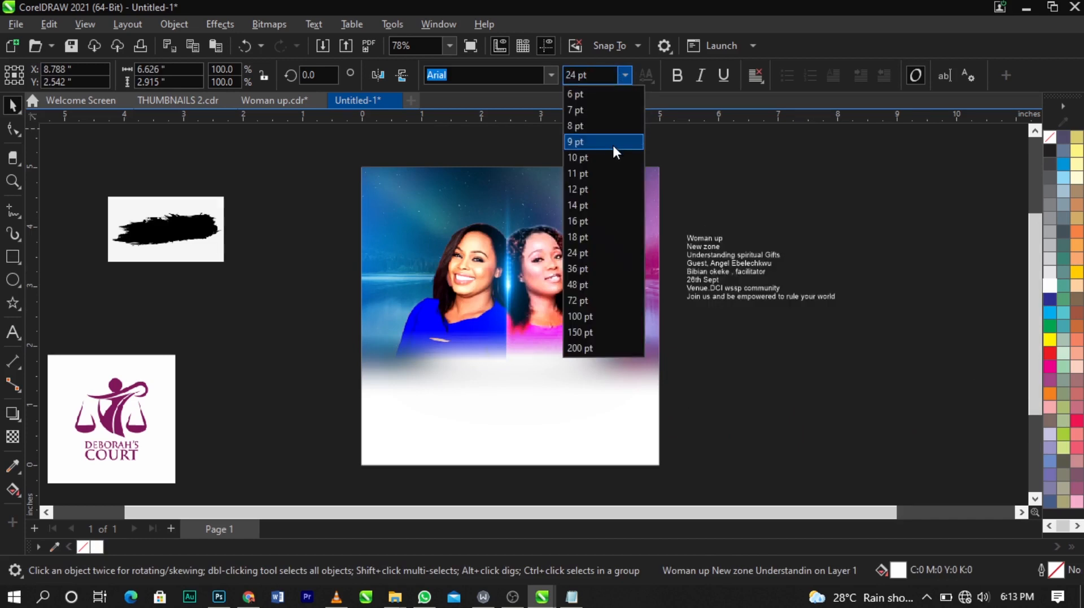
pyautogui.click(613, 148)
pyautogui.click(862, 337)
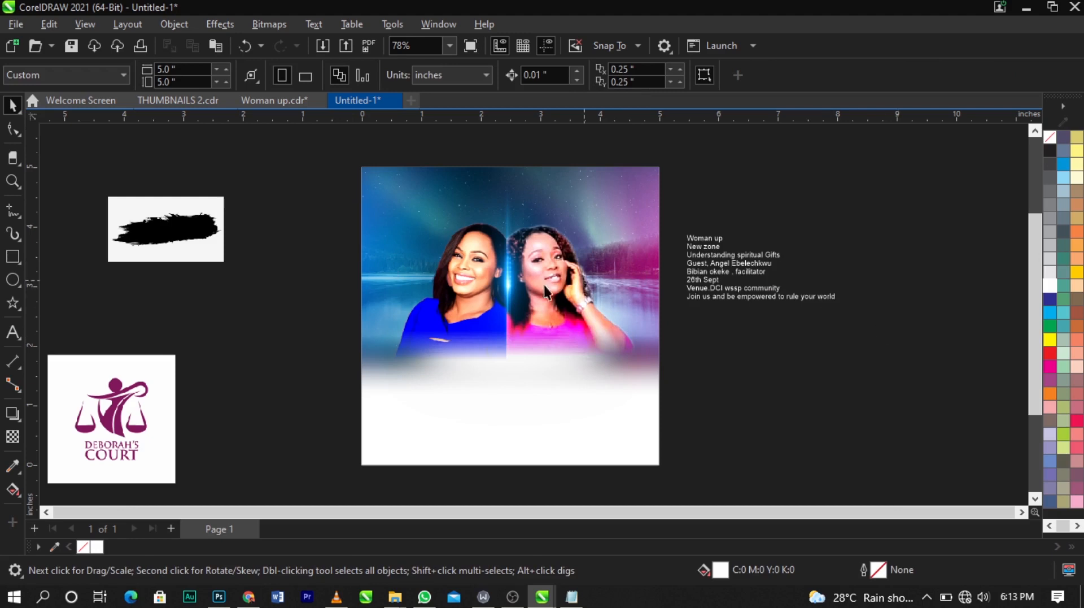
# Step: Rearrange the logo and brush stroke beside the page and enlarge the logo to about 2.6 inches
pyautogui.moveTo(143, 398); pyautogui.dragTo(315, 261)
pyautogui.moveTo(192, 224); pyautogui.dragTo(127, 321)
pyautogui.click(325, 277)
pyautogui.scroll(1, 263, 267)
pyautogui.moveTo(386, 287); pyautogui.dragTo(375, 268)
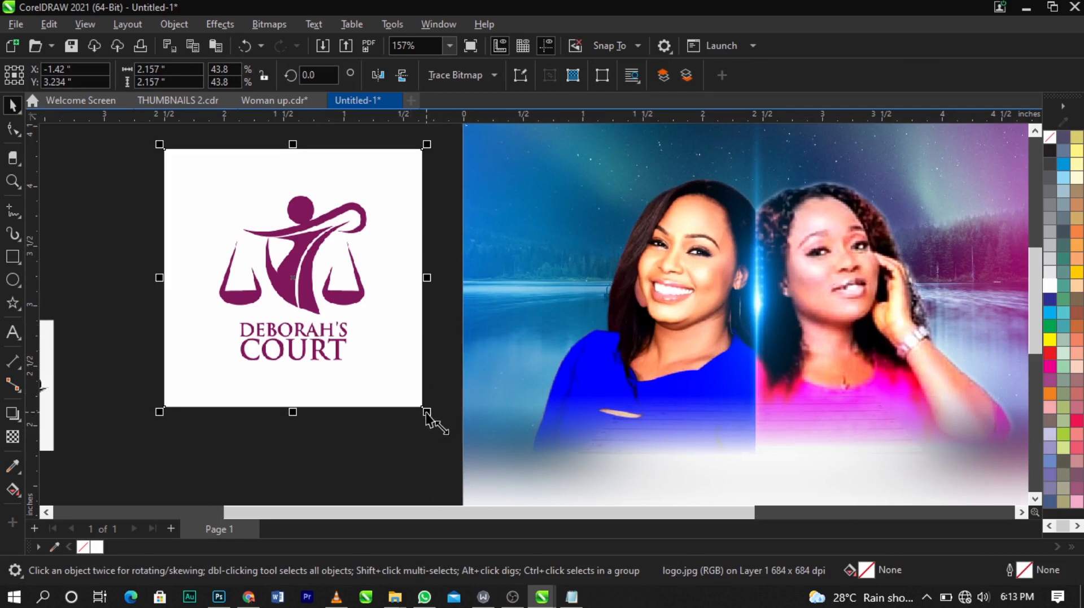
pyautogui.moveTo(430, 419); pyautogui.dragTo(461, 445)
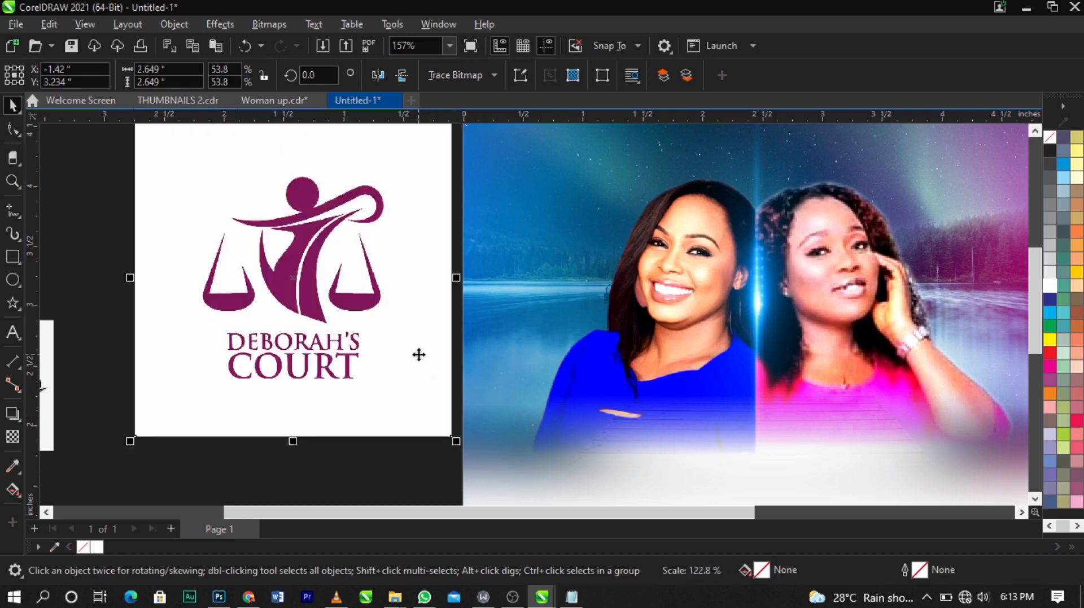
# Step: Nudge the enlarged logo slightly to the left beside the page
pyautogui.scroll(-2, 459, 302)
pyautogui.scroll(-2, 391, 243)
pyautogui.press('z')
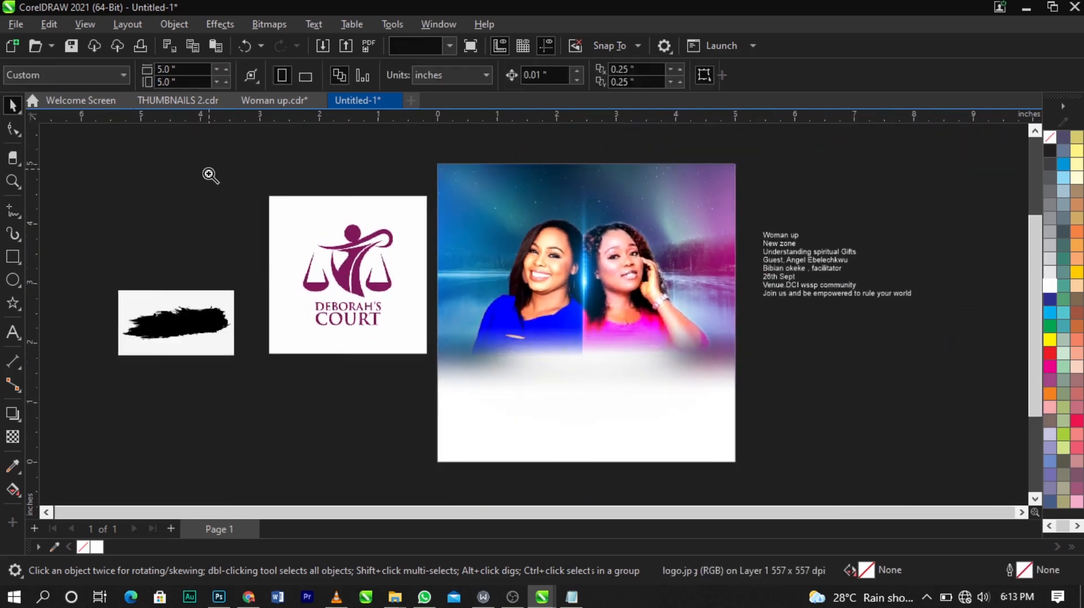
pyautogui.moveTo(211, 175); pyautogui.dragTo(544, 387)
pyautogui.press('space')
pyautogui.moveTo(424, 338); pyautogui.dragTo(400, 330)
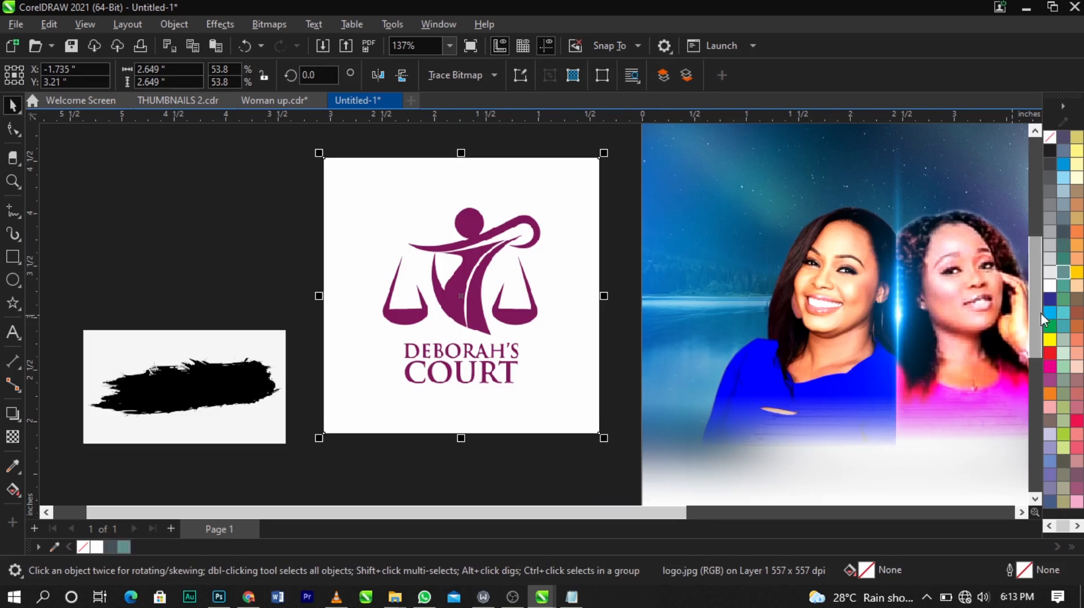
pyautogui.scroll(1, 1042, 313)
pyautogui.click(1063, 287)
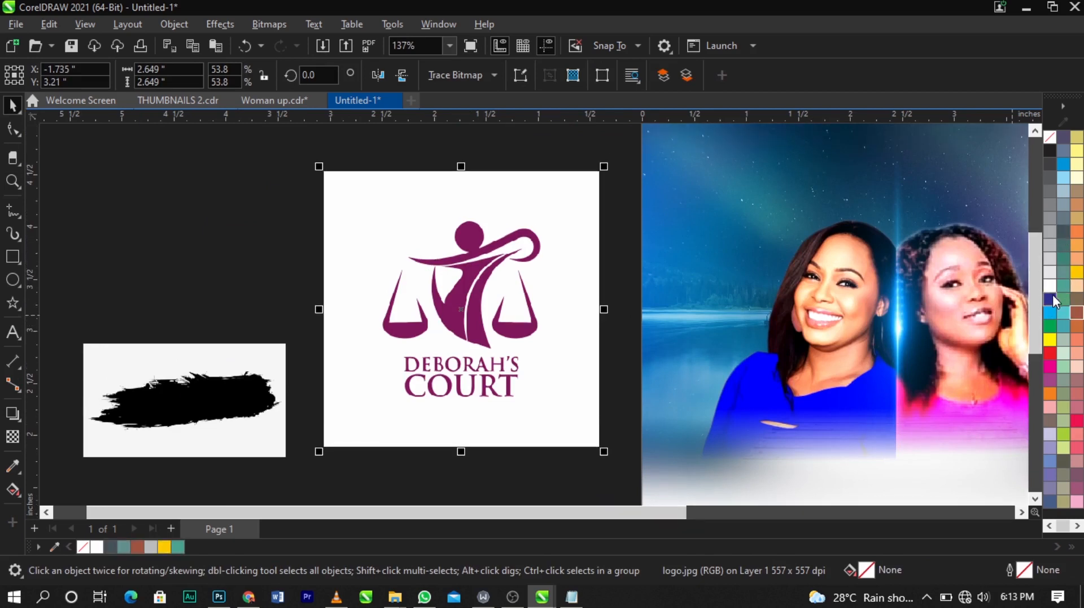
pyautogui.click(1052, 296)
pyautogui.click(1078, 297)
pyautogui.scroll(-1, 508, 238)
pyautogui.press('z')
pyautogui.moveTo(338, 163); pyautogui.dragTo(652, 442)
pyautogui.press('space')
pyautogui.click(497, 330)
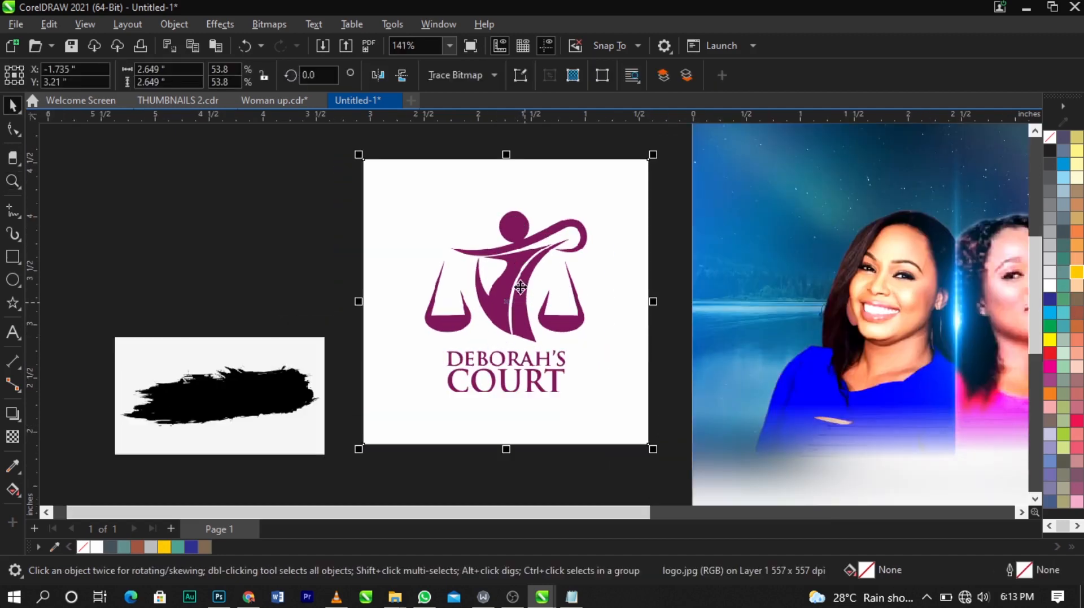
pyautogui.scroll(-1, 460, 323)
# Step: Try shrinking the logo to about 0.5 inch in the page's upper-left corner, undoing the placement
pyautogui.moveTo(570, 391); pyautogui.dragTo(628, 207)
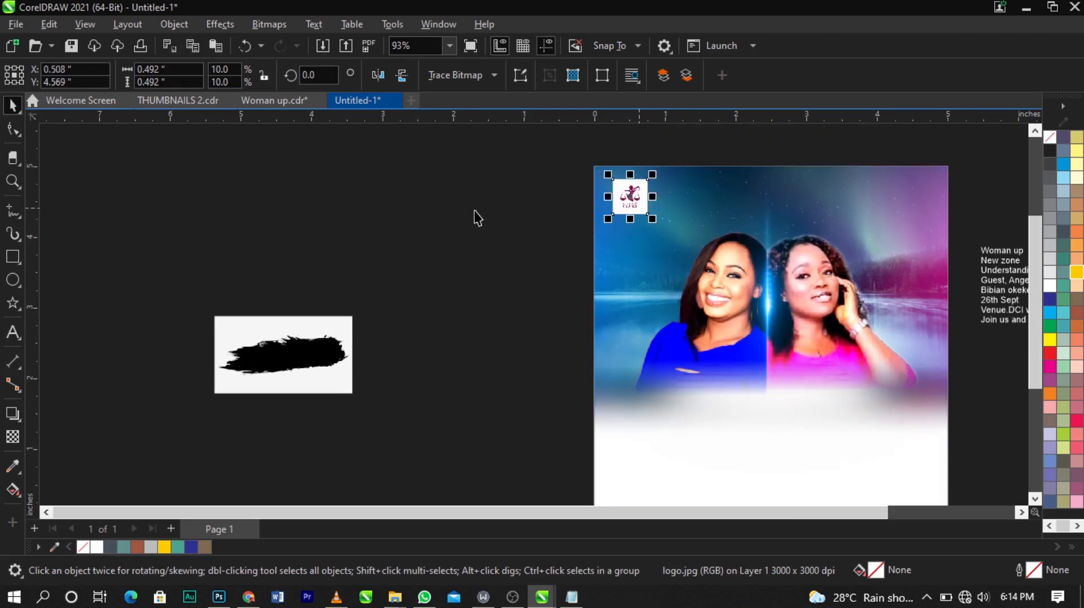
pyautogui.click(473, 209)
pyautogui.scroll(-1, 468, 191)
pyautogui.scroll(1, 589, 189)
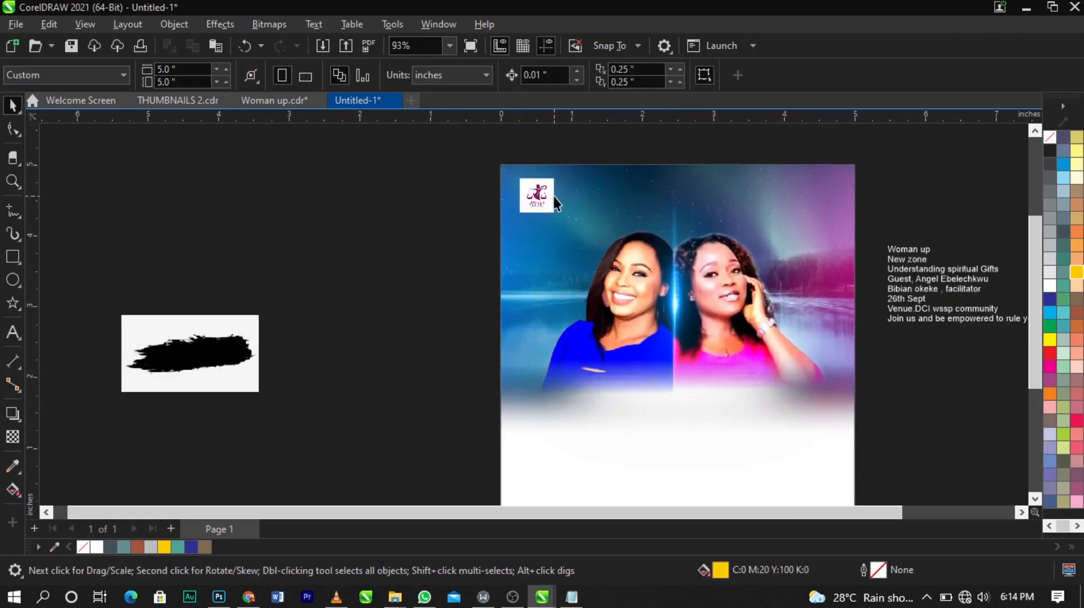
pyautogui.moveTo(554, 195); pyautogui.dragTo(401, 271)
pyautogui.hotkey('ctrl', 'z')
pyautogui.hotkey('ctrl', 'z')
pyautogui.hotkey('ctrl', 'z')
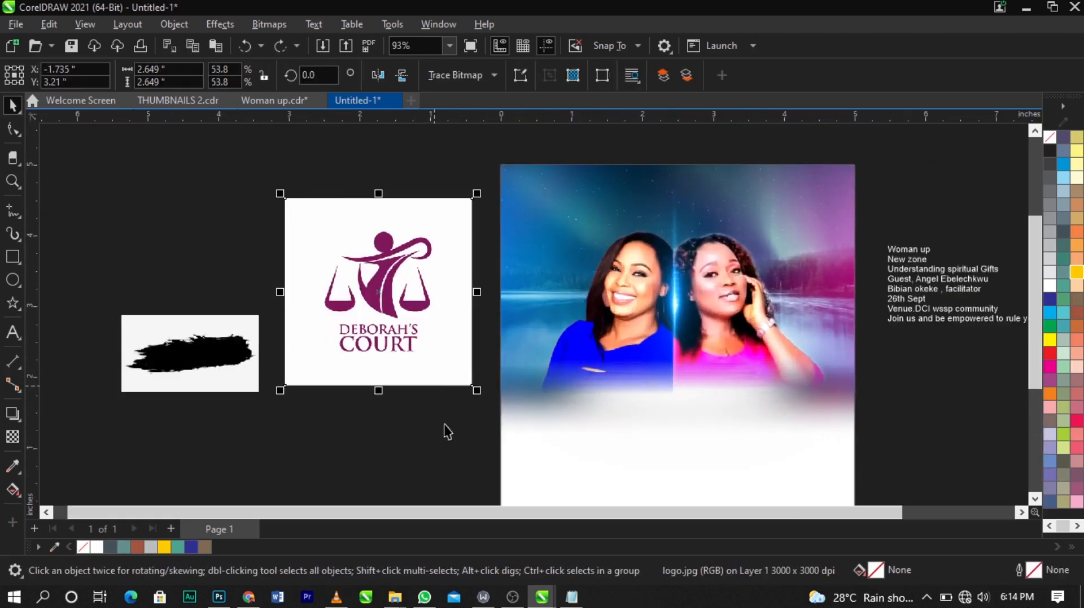
# Step: Convert the logo bitmap to black and white 1-bit using the Line Art method at threshold 75
pyautogui.click(444, 424)
pyautogui.press('F2')
pyautogui.moveTo(257, 181); pyautogui.dragTo(532, 406)
pyautogui.click(489, 317)
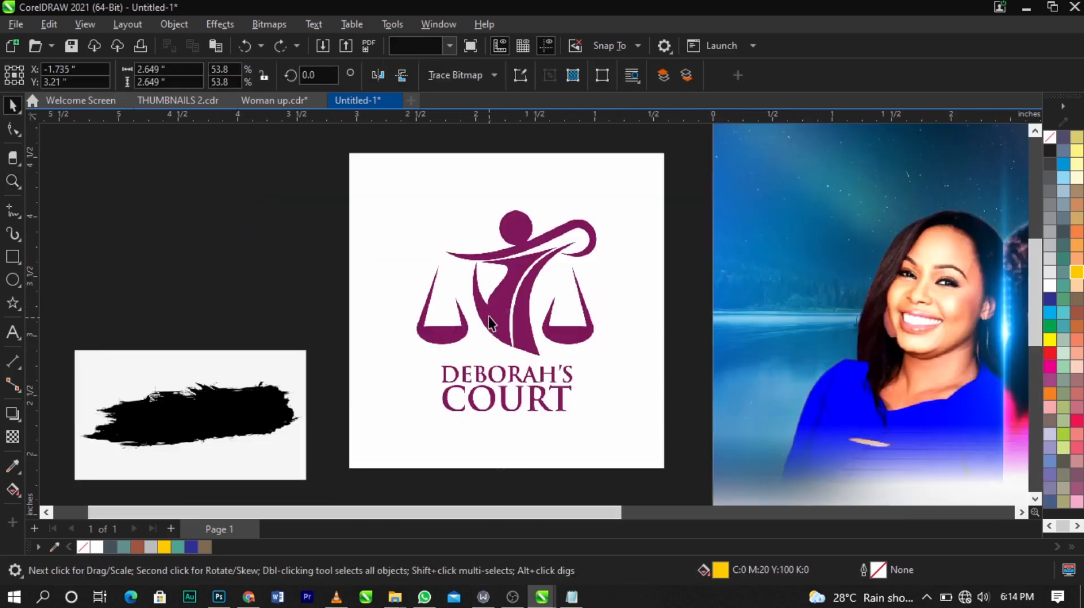
pyautogui.click(265, 29)
pyautogui.moveTo(311, 161)
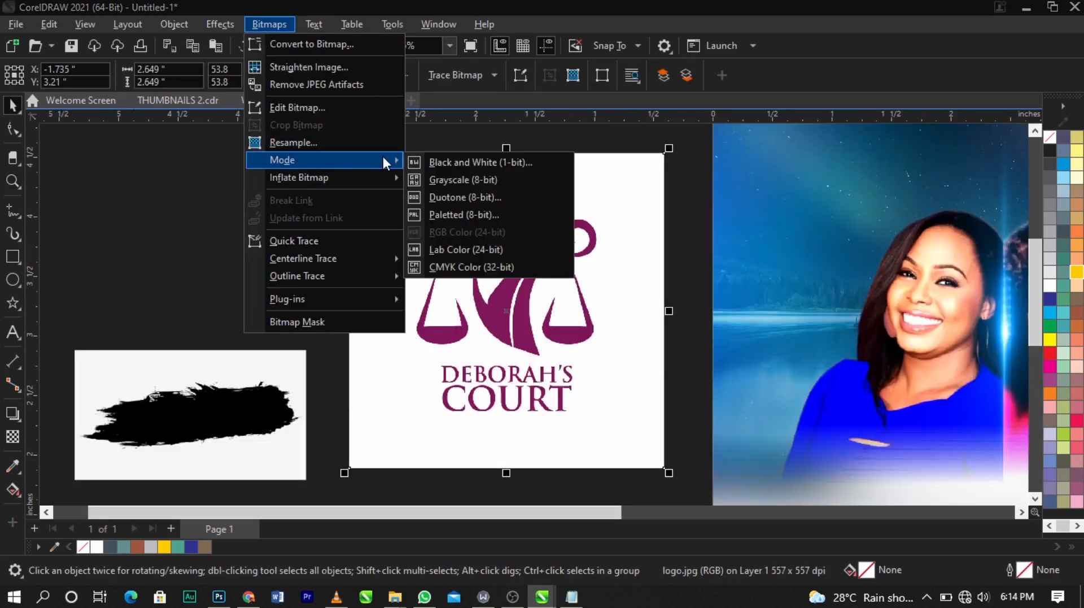
pyautogui.click(449, 163)
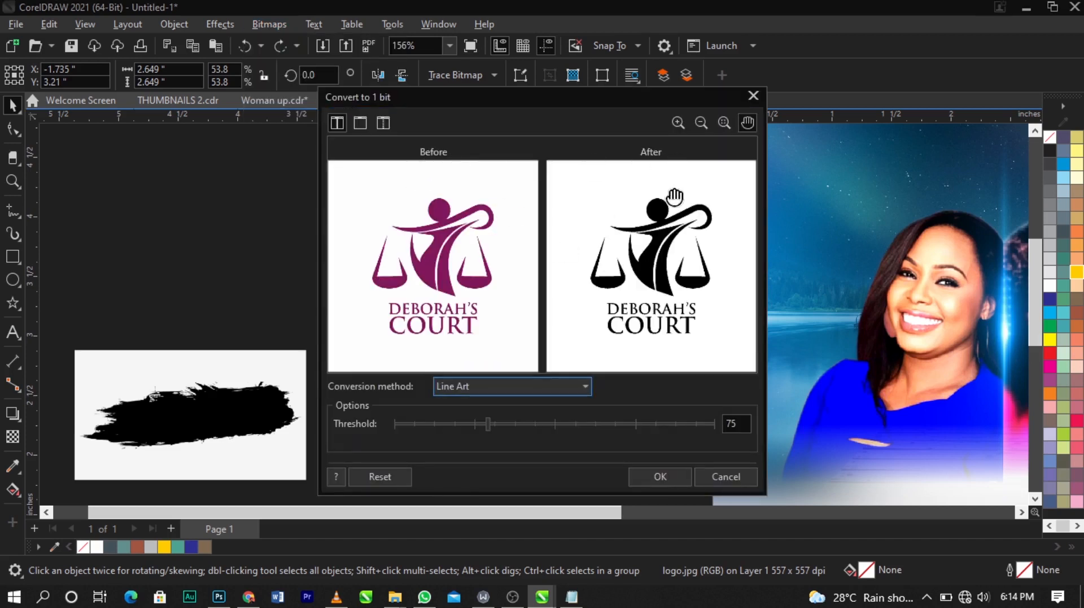
pyautogui.click(655, 484)
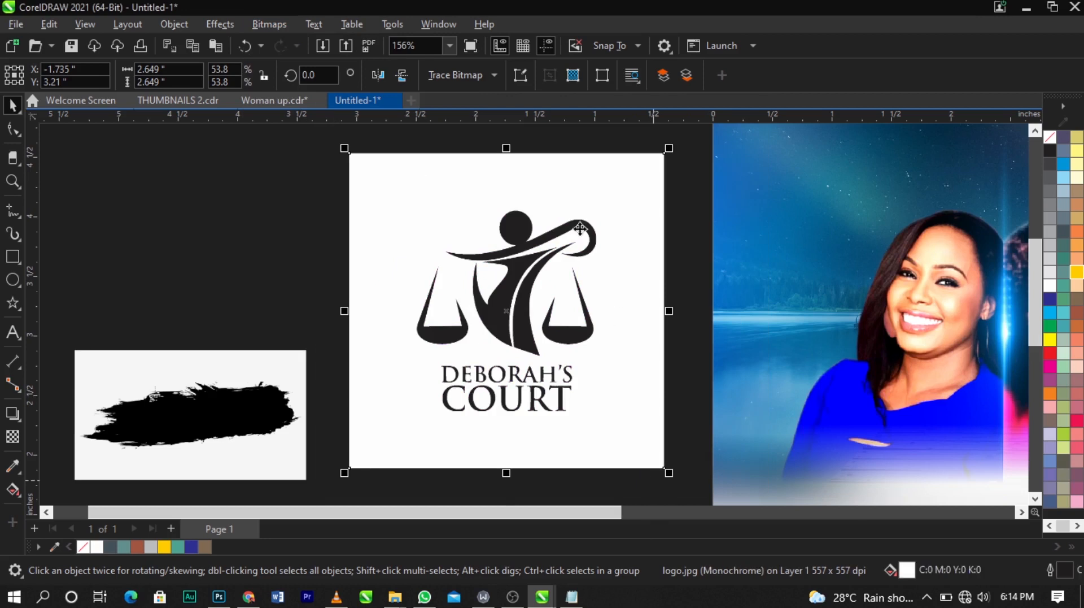
# Step: Trace the black and white logo into vectors with the Outline Trace Logo preset
pyautogui.click(489, 77)
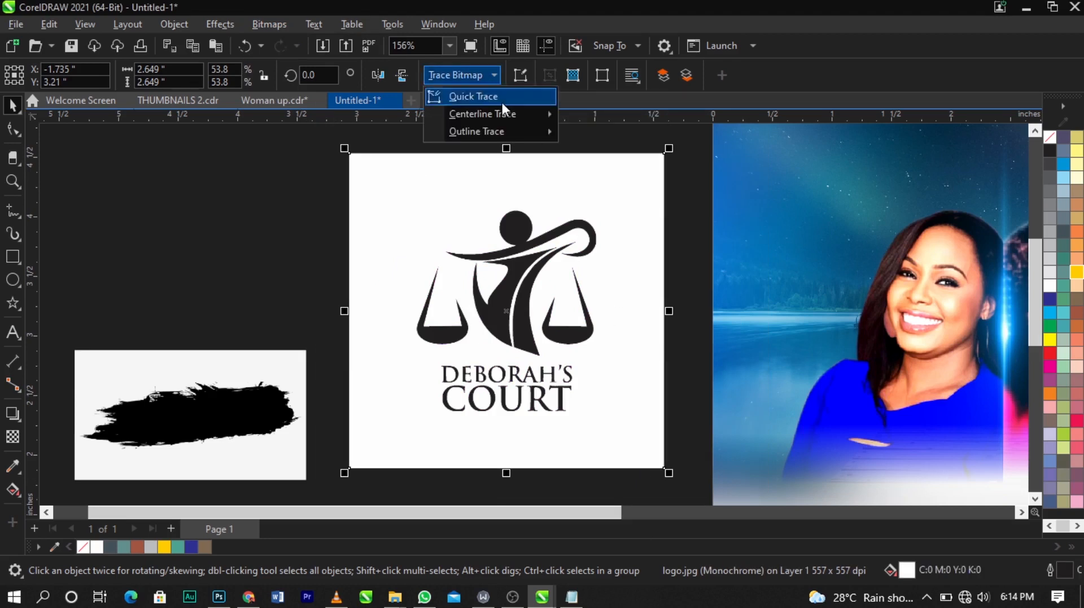
pyautogui.moveTo(513, 131)
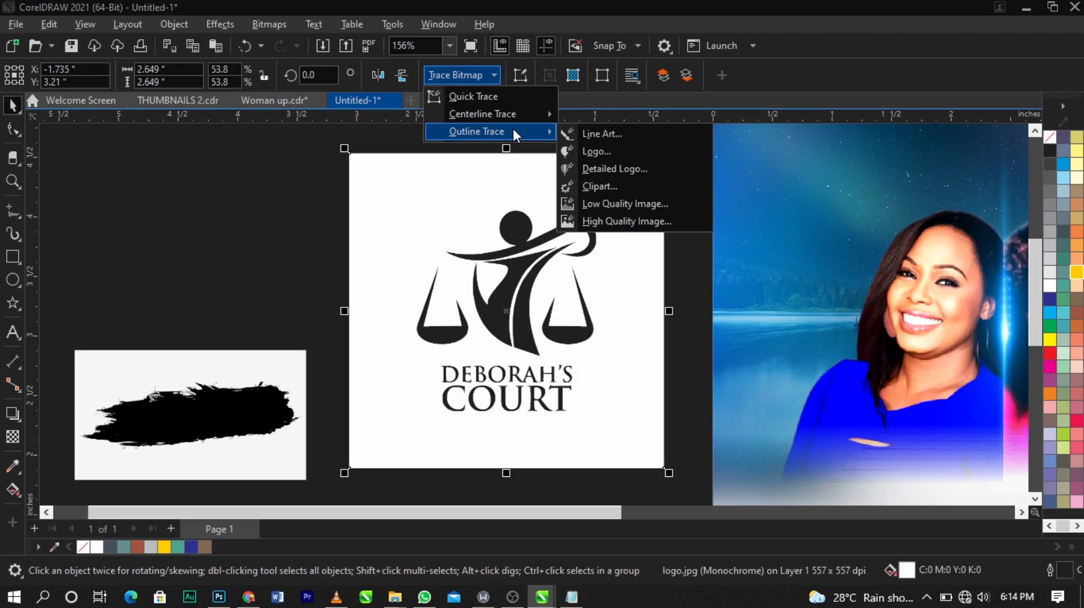
pyautogui.click(647, 141)
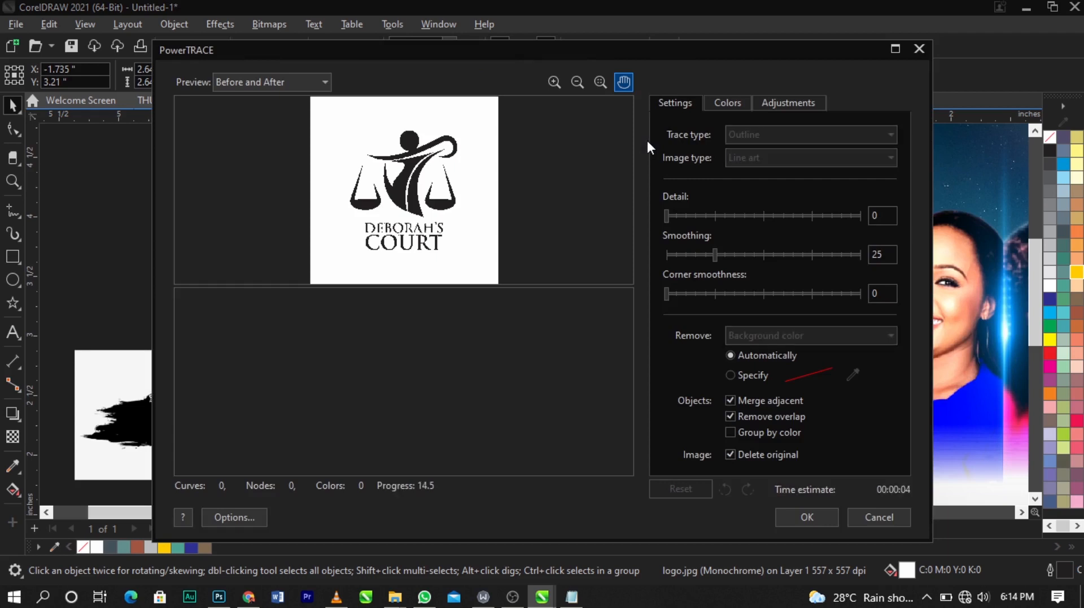
pyautogui.click(808, 516)
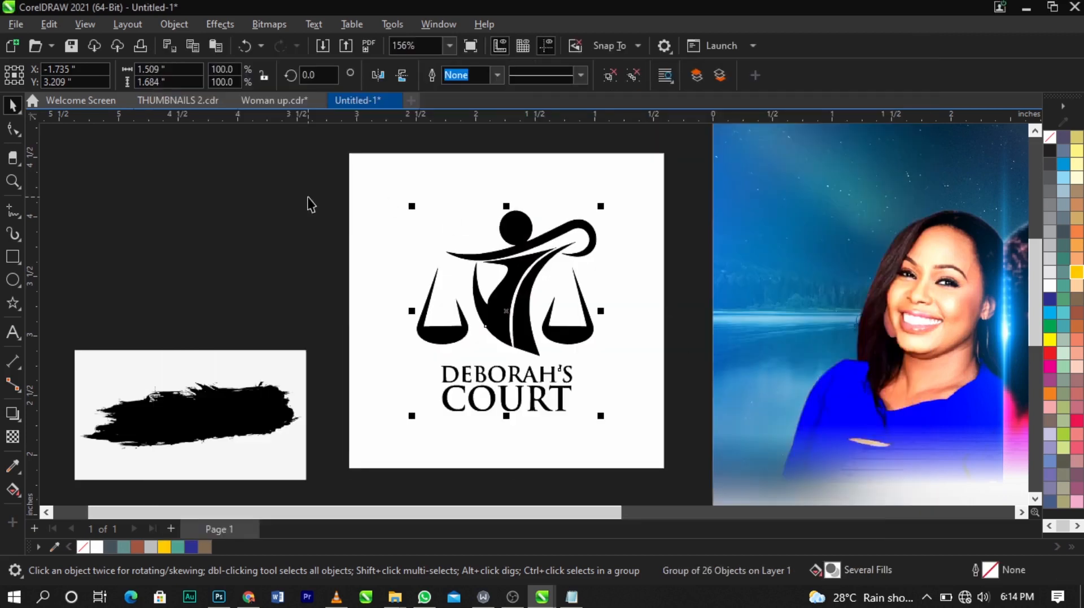
# Step: Delete the traced logo's white background shape
pyautogui.click(341, 191)
pyautogui.click(357, 192)
pyautogui.press('Delete')
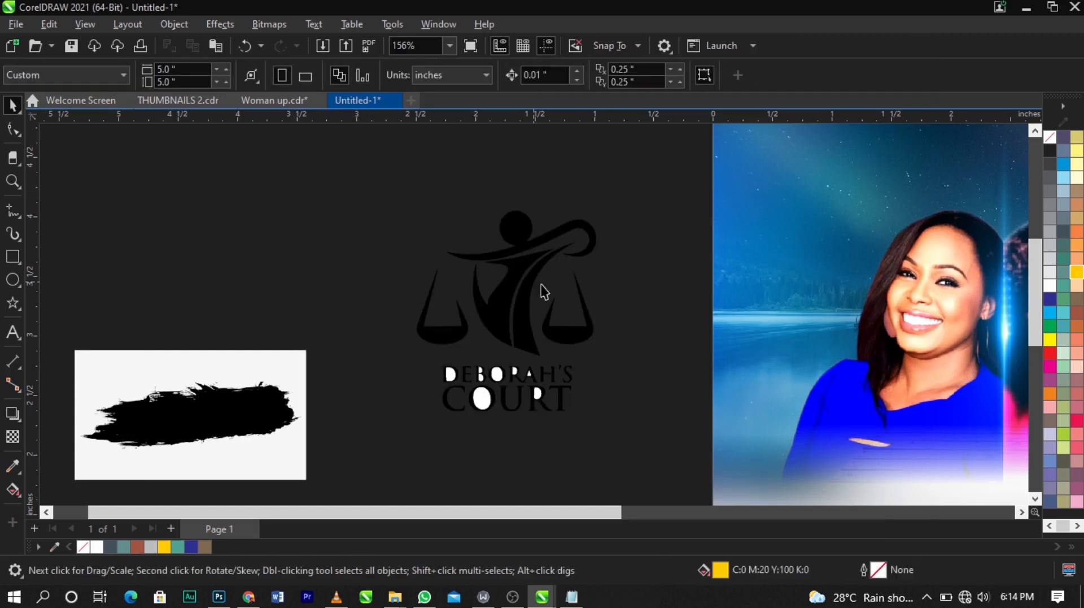
# Step: Fill the traced logo with a light peach color (C0 M20 Y20 K0)
pyautogui.scroll(3, 526, 402)
pyautogui.click(527, 403)
pyautogui.scroll(-2, 528, 404)
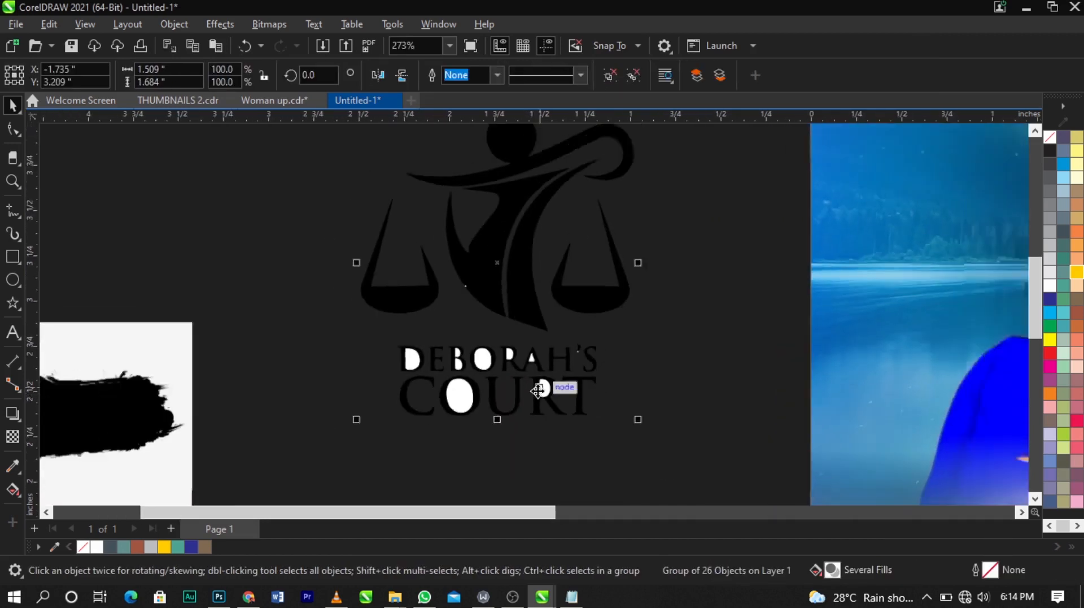
pyautogui.click(1080, 286)
pyautogui.click(1078, 245)
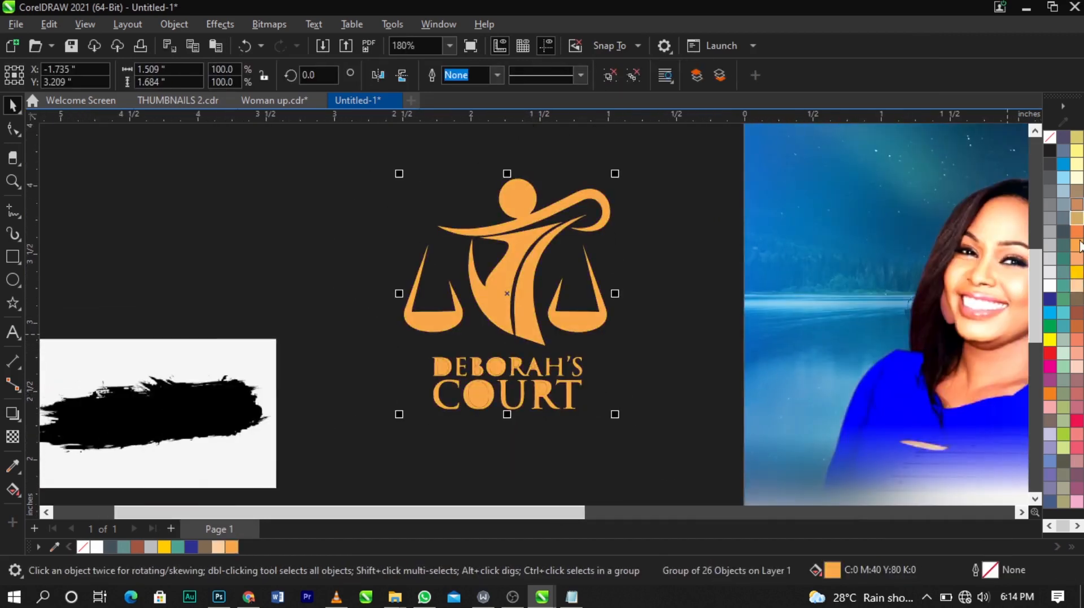
pyautogui.click(1077, 204)
pyautogui.click(1075, 259)
pyautogui.click(1077, 304)
pyautogui.click(1078, 366)
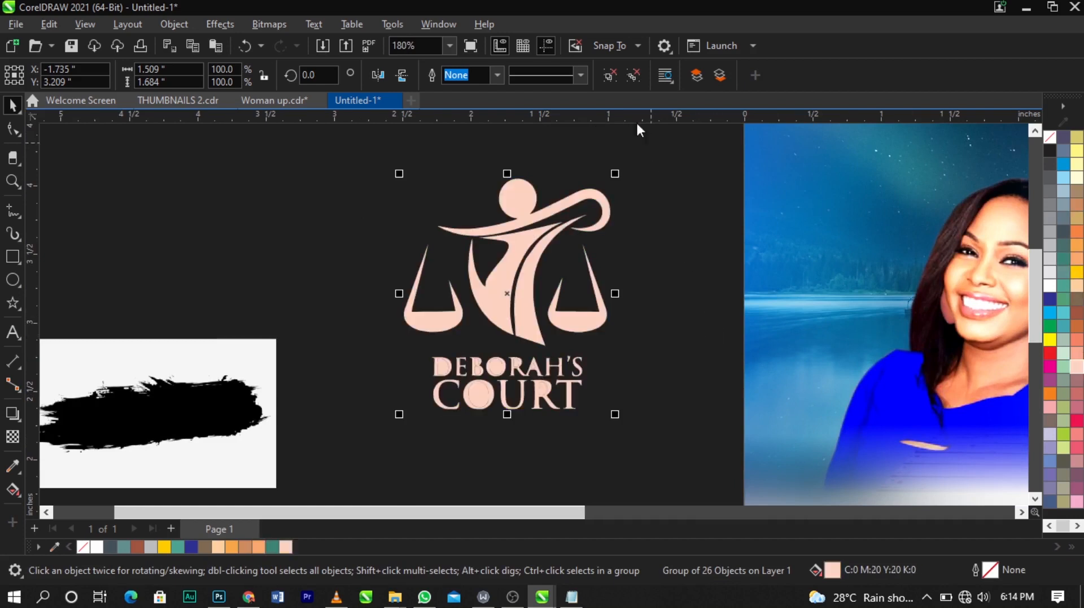
# Step: Ungroup the traced logo and delete the leftover filled fragments inside its letters
pyautogui.click(606, 76)
pyautogui.click(445, 431)
pyautogui.scroll(3, 446, 432)
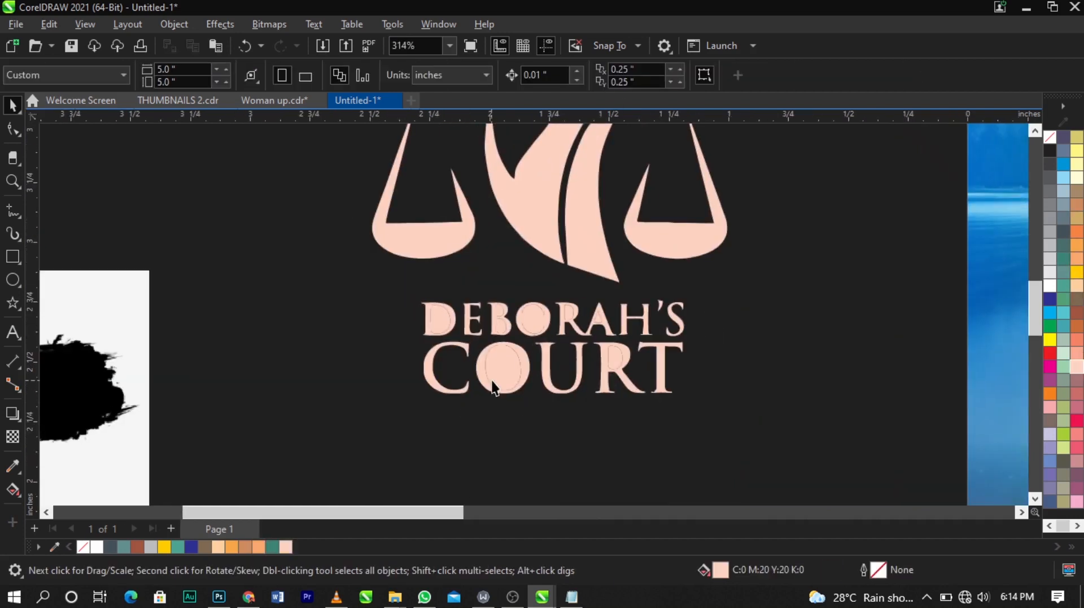
pyautogui.click(496, 379)
pyautogui.press('Delete')
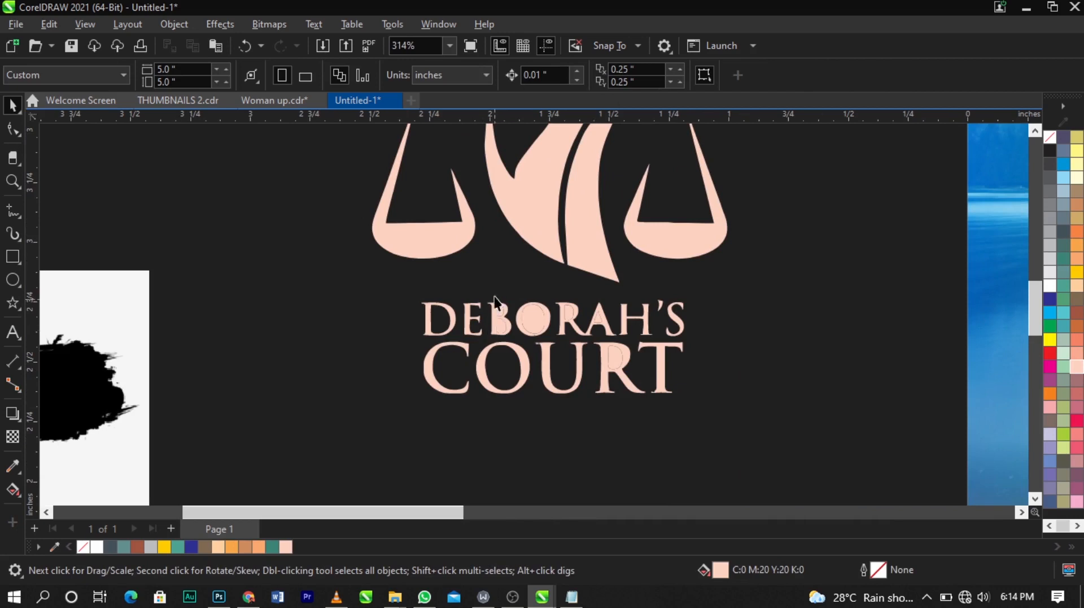
pyautogui.click(571, 314)
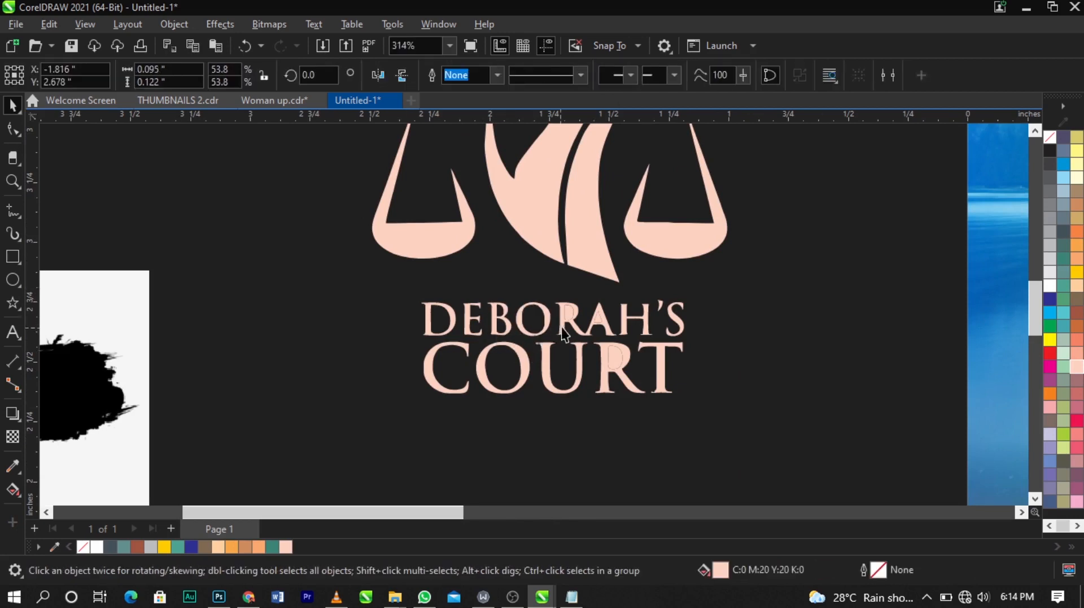
pyautogui.press('Delete')
pyautogui.moveTo(582, 284); pyautogui.dragTo(612, 326)
pyautogui.press('Delete')
pyautogui.click(617, 357)
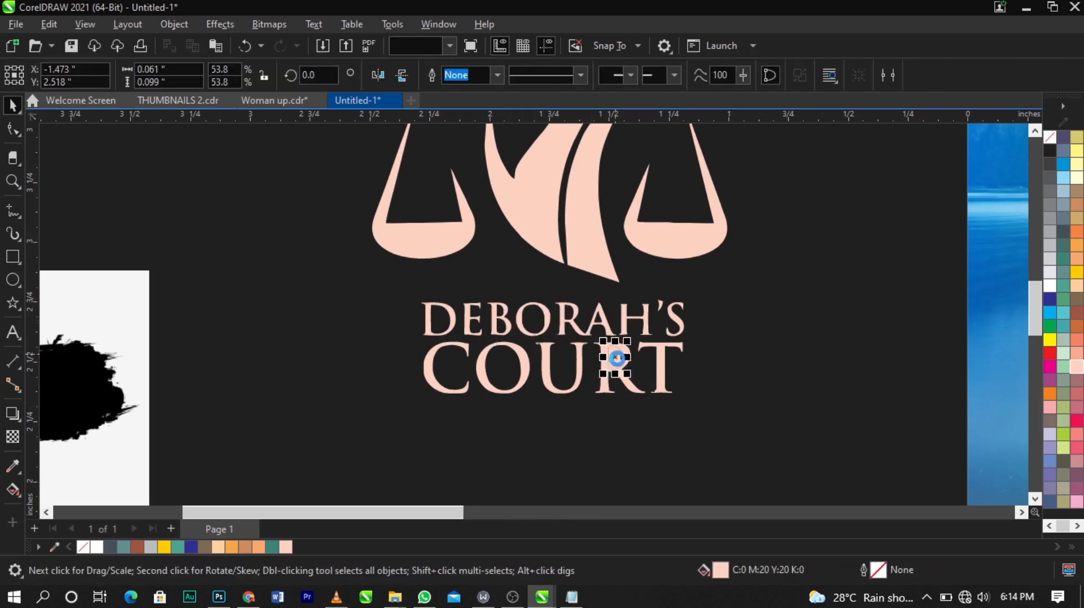
pyautogui.press('Delete')
# Step: Group all the cleaned-up logo pieces together
pyautogui.scroll(-3, 506, 378)
pyautogui.moveTo(382, 402); pyautogui.dragTo(551, 202)
pyautogui.hotkey('ctrl', 'g')
pyautogui.scroll(-3, 435, 310)
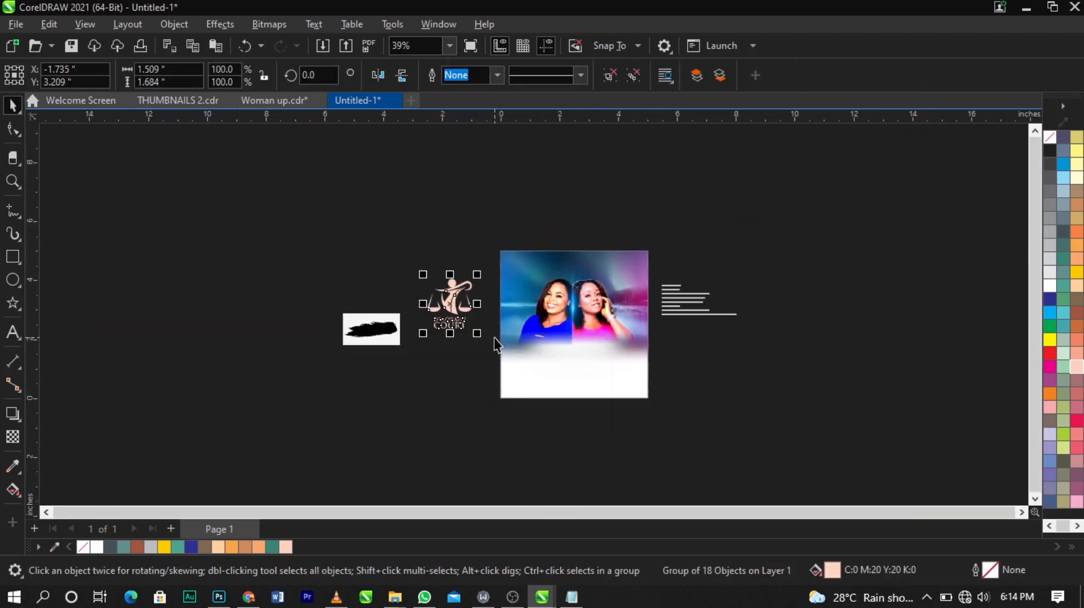
# Step: Shrink the logo to about 0.8 inch and move it into the page's upper-left corner
pyautogui.scroll(2, 448, 303)
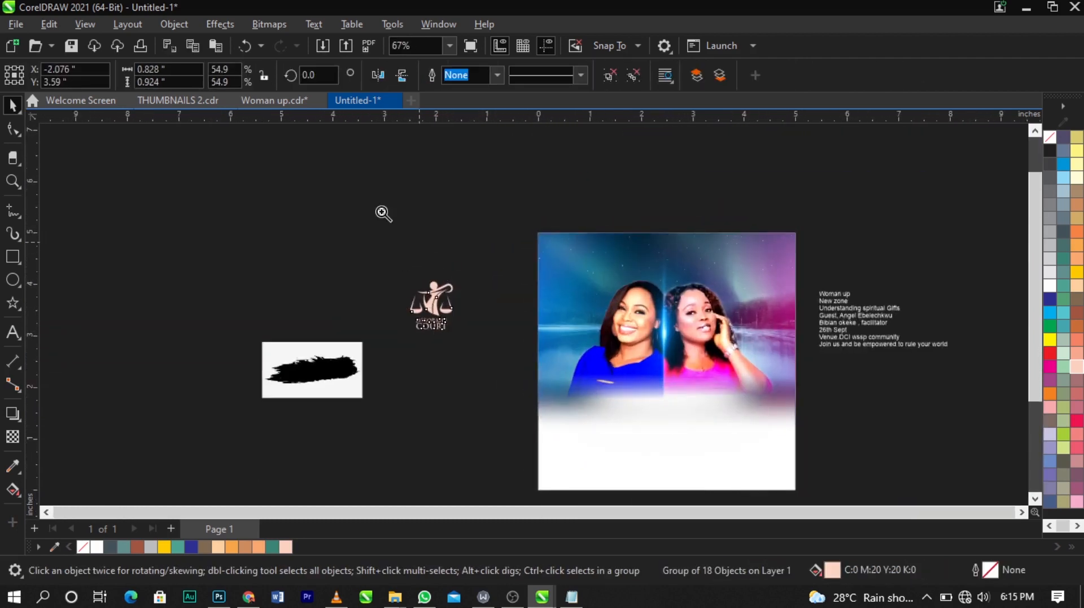
pyautogui.press('z')
pyautogui.moveTo(373, 192); pyautogui.dragTo(855, 405)
pyautogui.press('space')
pyautogui.moveTo(221, 326); pyautogui.dragTo(479, 251)
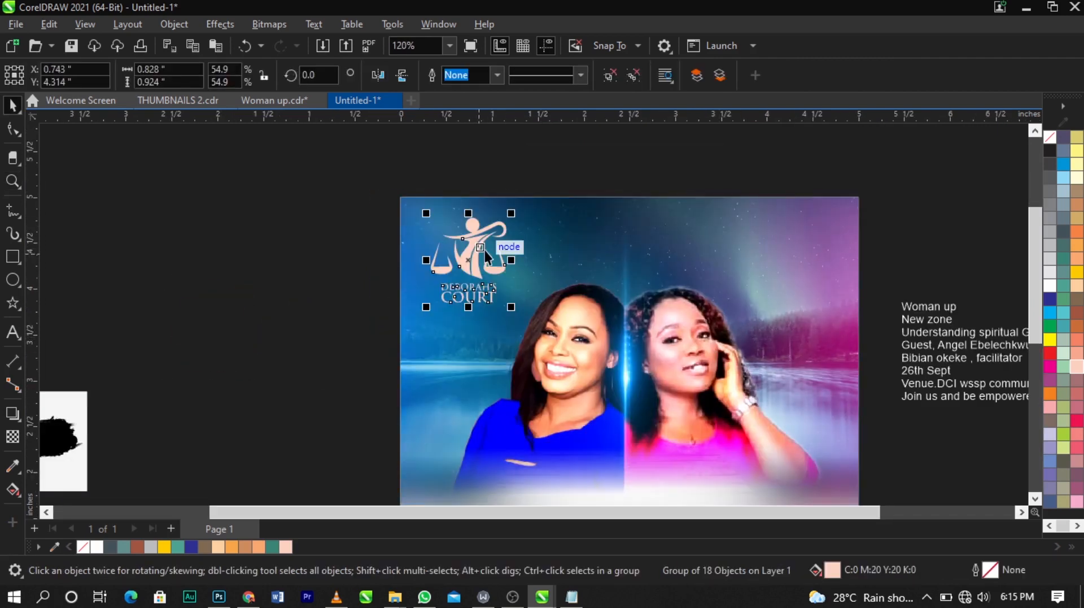
# Step: Recolor the logo white and shrink it to about 0.56 inch wide in the page's upper-left corner
pyautogui.click(1050, 286)
pyautogui.scroll(3, 523, 215)
pyautogui.moveTo(517, 217); pyautogui.dragTo(500, 235)
pyautogui.moveTo(433, 269); pyautogui.dragTo(419, 258)
pyautogui.moveTo(473, 344)
pyautogui.mouseDown()
pyautogui.moveTo(451, 339)
pyautogui.moveTo(487, 352)
pyautogui.mouseUp()
pyautogui.scroll(1, 381, 261)
pyautogui.scroll(-5, 353, 232)
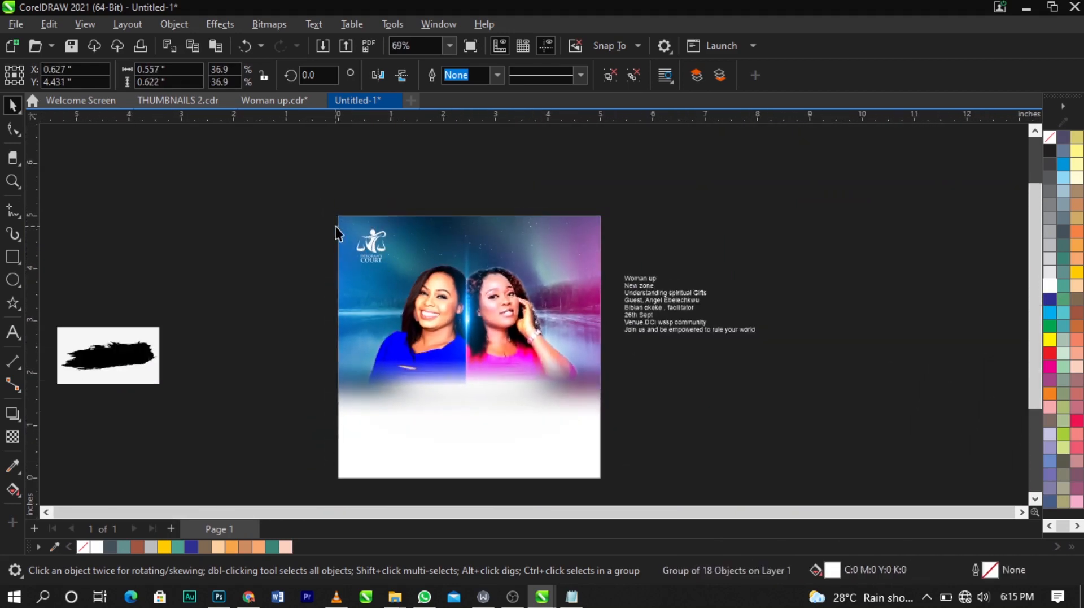
# Step: Nudge the abstract lighting background image slightly downward on the page
pyautogui.click(334, 223)
pyautogui.press('F2')
pyautogui.moveTo(331, 212); pyautogui.dragTo(642, 496)
pyautogui.scroll(-2, 513, 306)
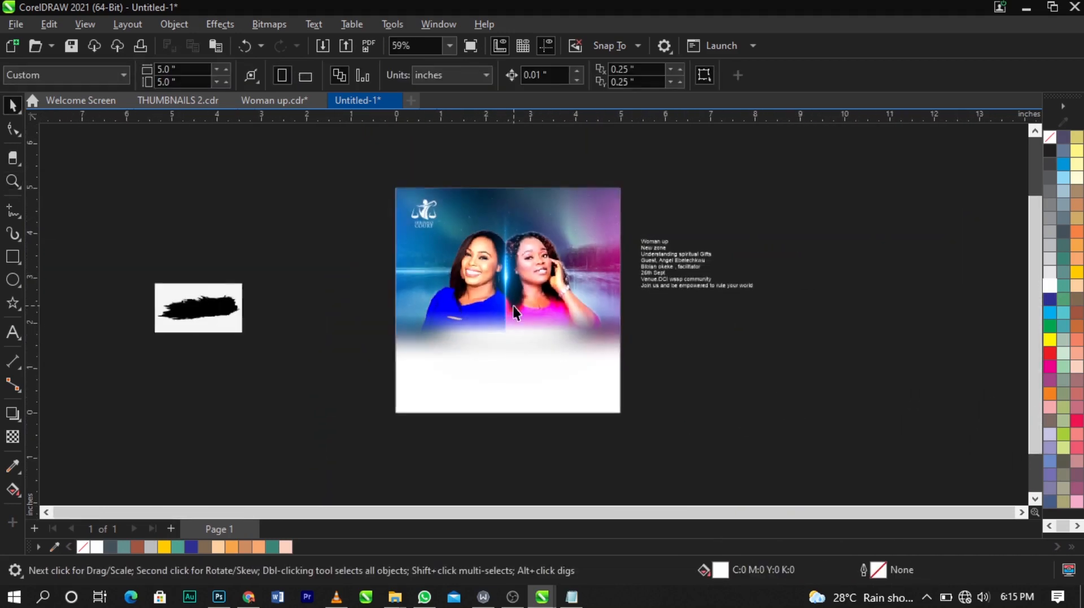
pyautogui.press('F2')
pyautogui.moveTo(332, 162); pyautogui.dragTo(691, 418)
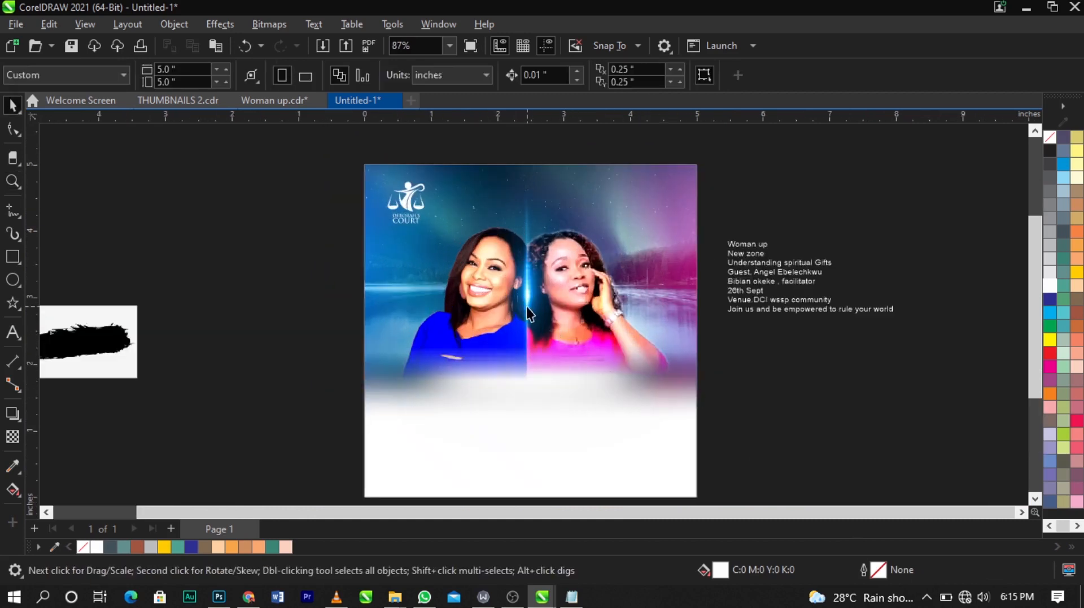
pyautogui.click(549, 366)
pyautogui.scroll(1, 549, 366)
pyautogui.moveTo(617, 451); pyautogui.dragTo(628, 462)
pyautogui.click(894, 377)
pyautogui.scroll(-2, 895, 378)
pyautogui.press('F2')
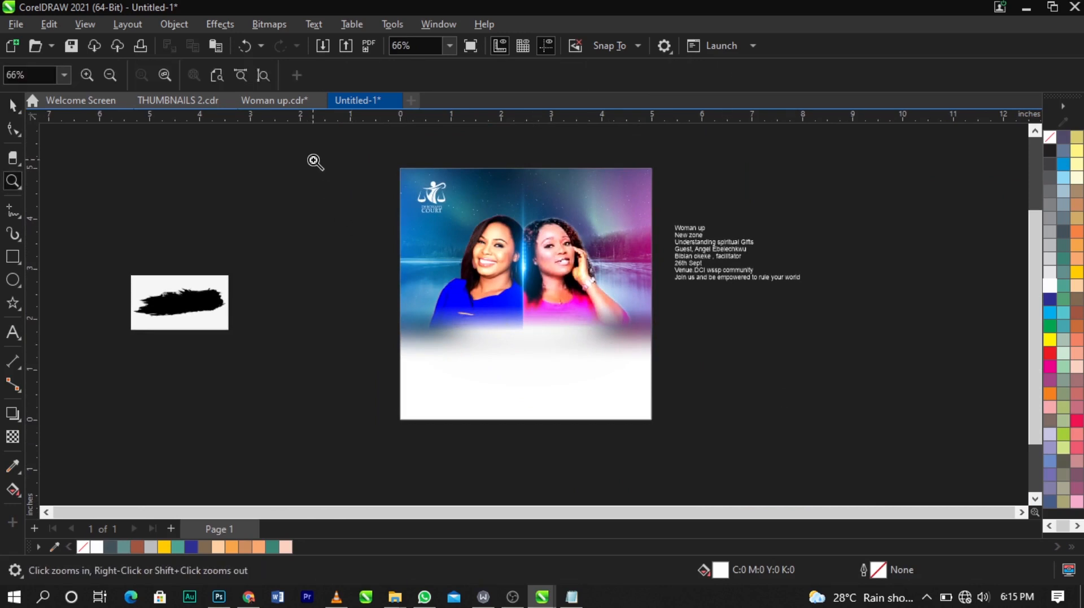
pyautogui.moveTo(311, 151); pyautogui.dragTo(761, 417)
pyautogui.click(575, 271)
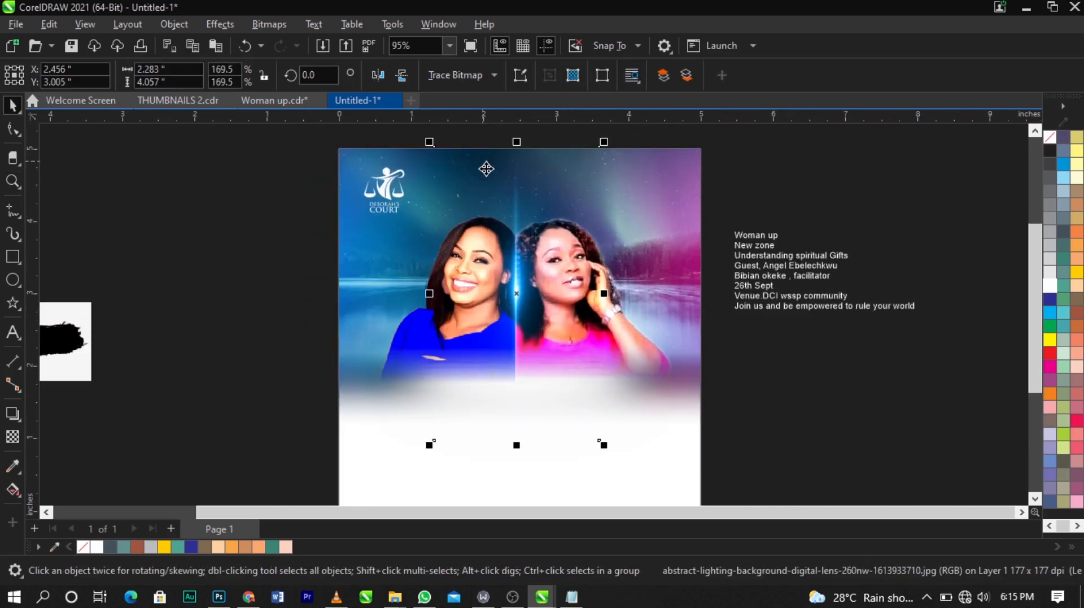
pyautogui.click(503, 199)
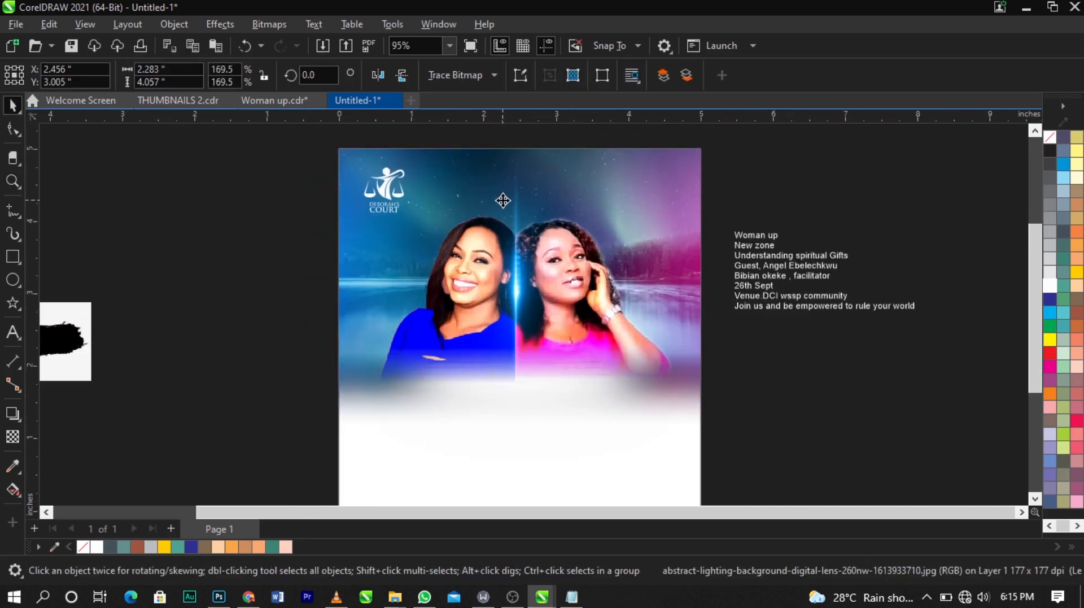
pyautogui.moveTo(503, 200); pyautogui.dragTo(503, 204)
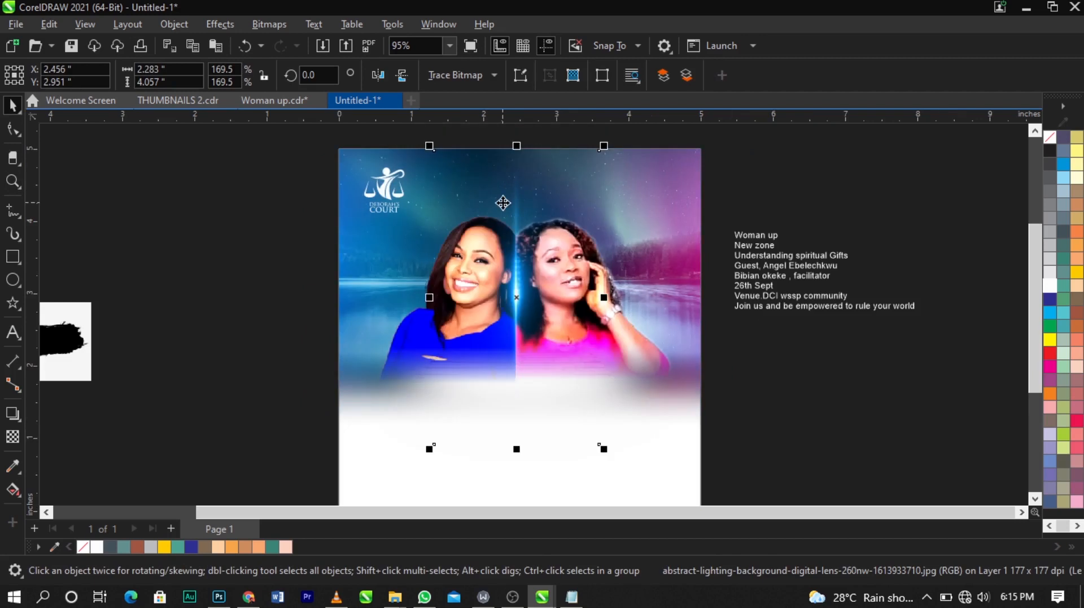
# Step: Cut the "Woman up" line from the event text block and paste it as separate black text on the page's lower area
pyautogui.click(836, 336)
pyautogui.doubleClick(778, 236)
pyautogui.moveTo(781, 236); pyautogui.dragTo(706, 230)
pyautogui.hotkey('ctrl', 'c')
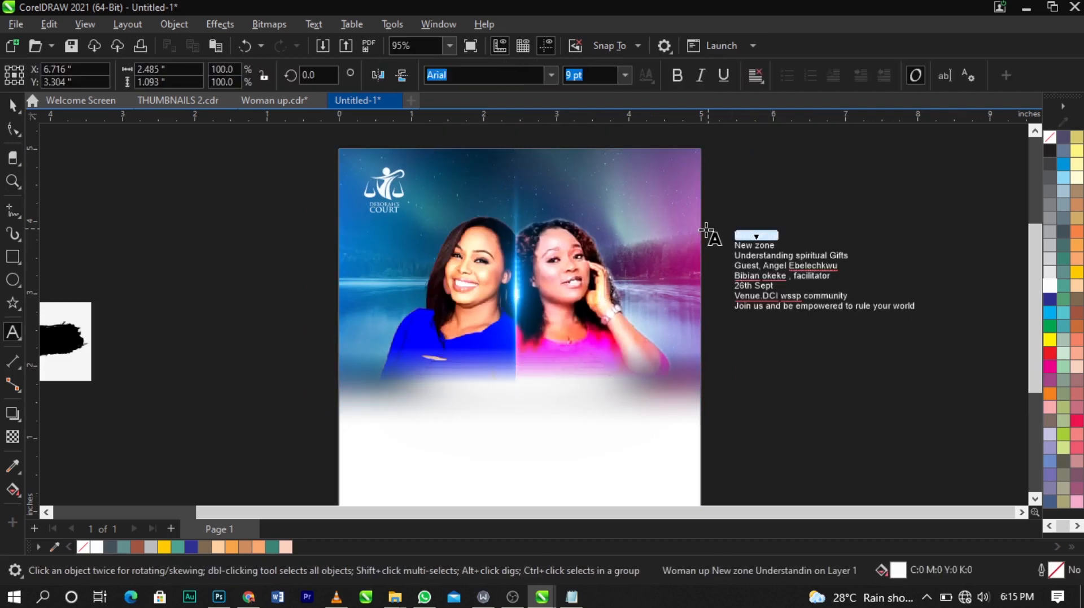
pyautogui.press('BackSpace')
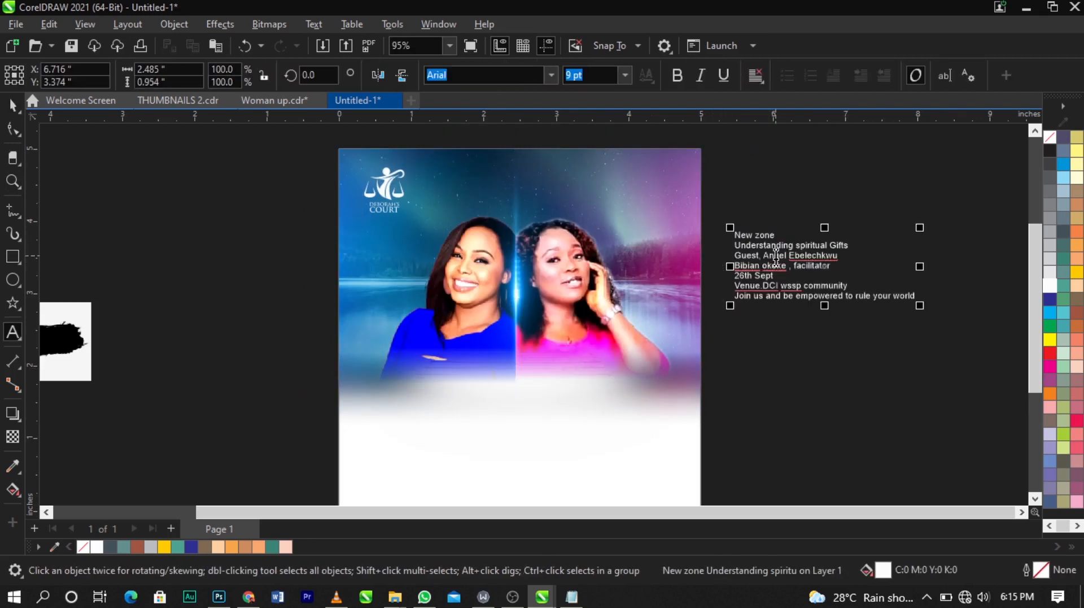
pyautogui.click(433, 454)
pyautogui.hotkey('ctrl', 'v')
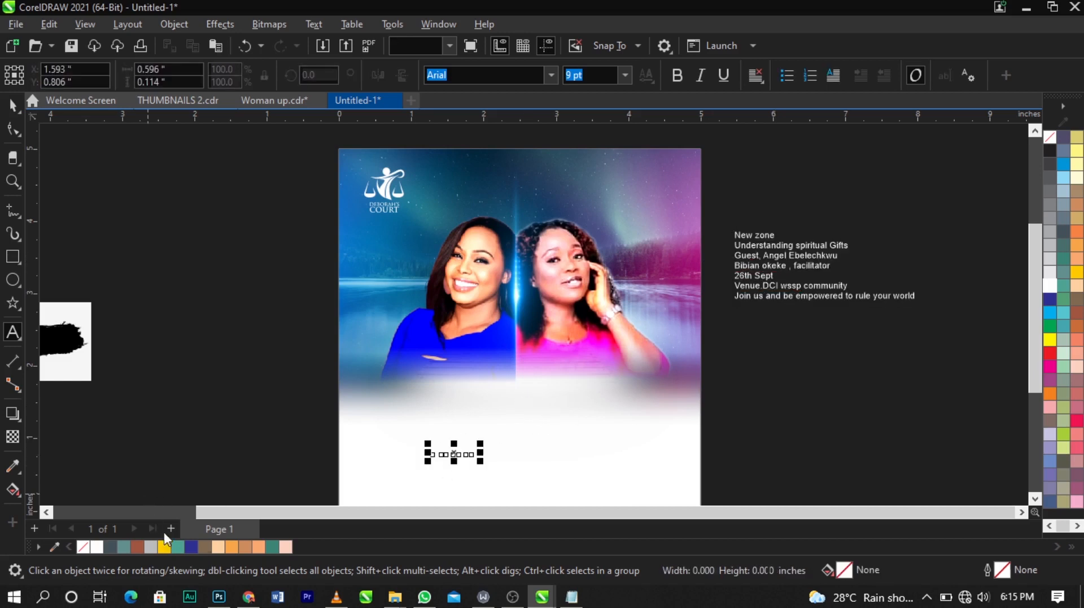
pyautogui.click(1052, 150)
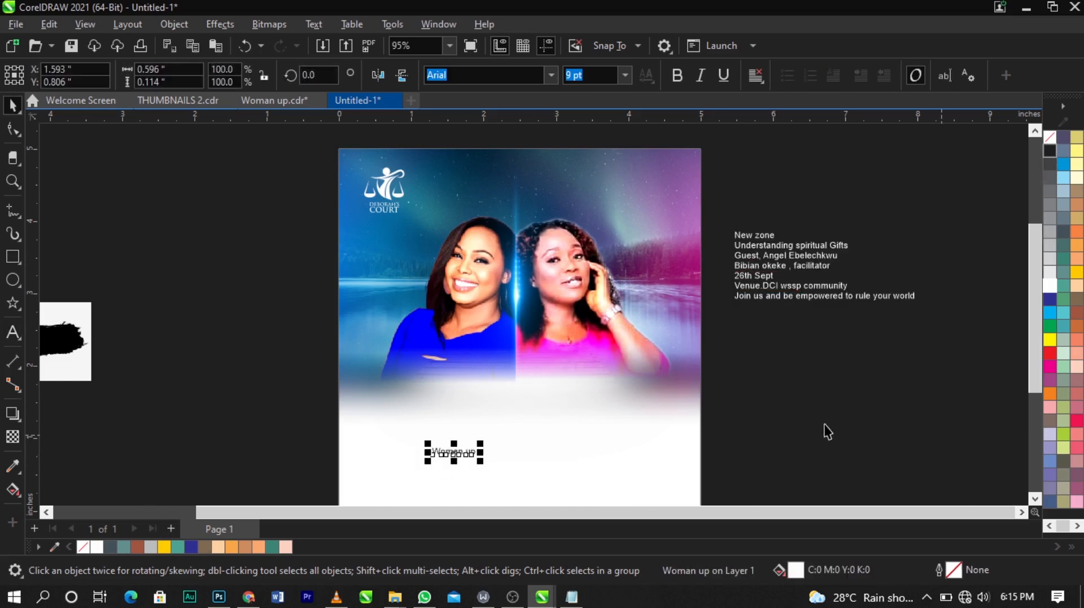
# Step: Enlarge the "Woman up" text to about 33 pt
pyautogui.click(246, 325)
pyautogui.press('z')
pyautogui.moveTo(225, 341); pyautogui.dragTo(817, 501)
pyautogui.press('space')
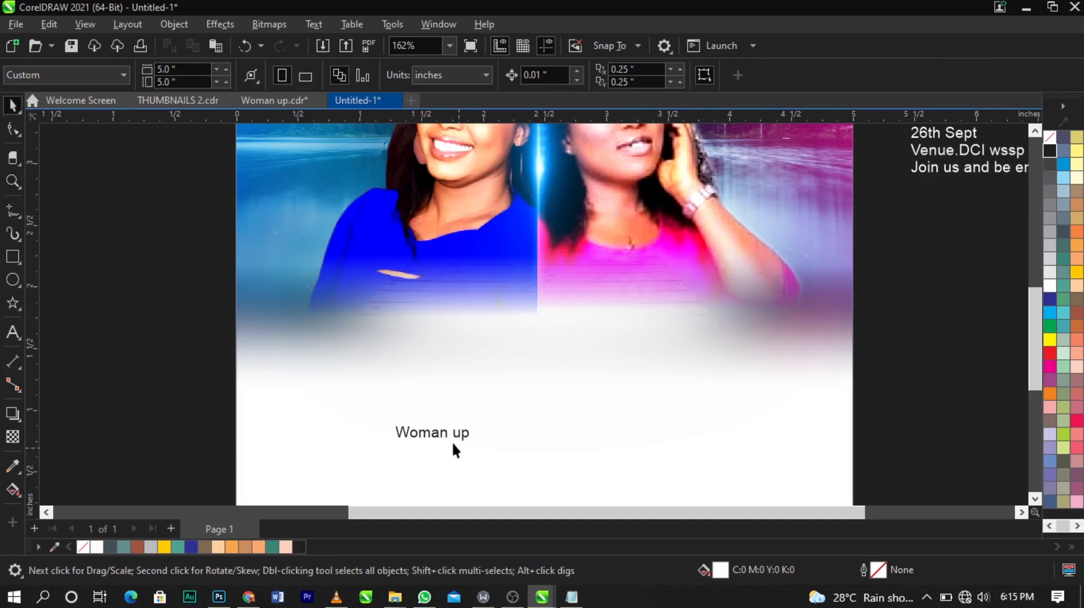
pyautogui.moveTo(458, 436); pyautogui.dragTo(676, 442)
# Step: Split the title by deleting "up" and creating a separate "up" text object below "Woman"
pyautogui.doubleClick(565, 376)
pyautogui.click(578, 381)
pyautogui.click(616, 373)
pyautogui.moveTo(618, 373); pyautogui.dragTo(757, 373)
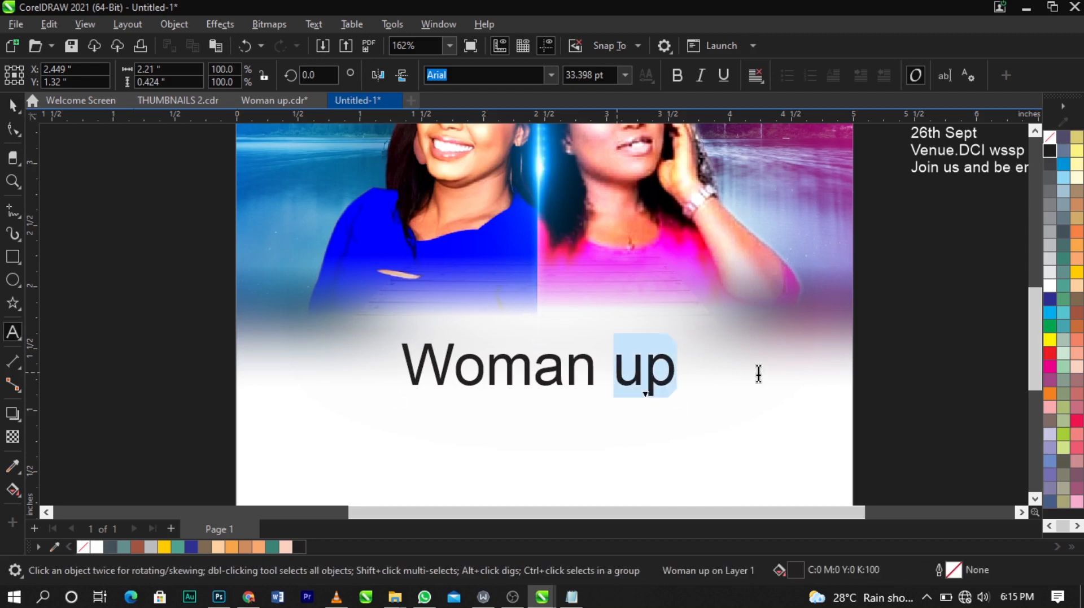
pyautogui.press('Delete')
pyautogui.press('Escape')
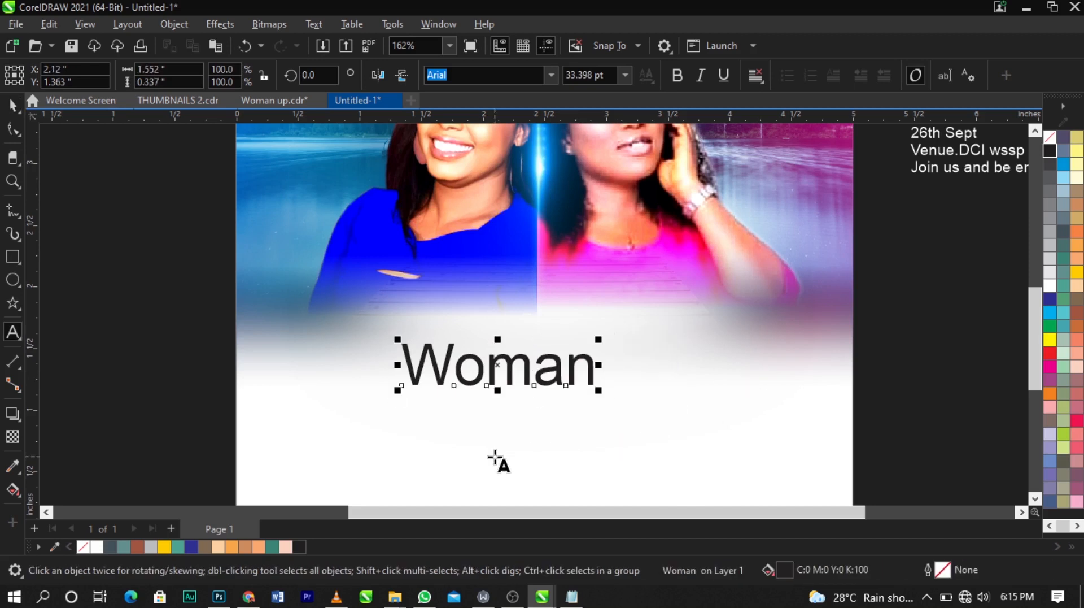
pyautogui.click(495, 456)
pyautogui.write('up')
pyautogui.hotkey('ctrl', 'space')
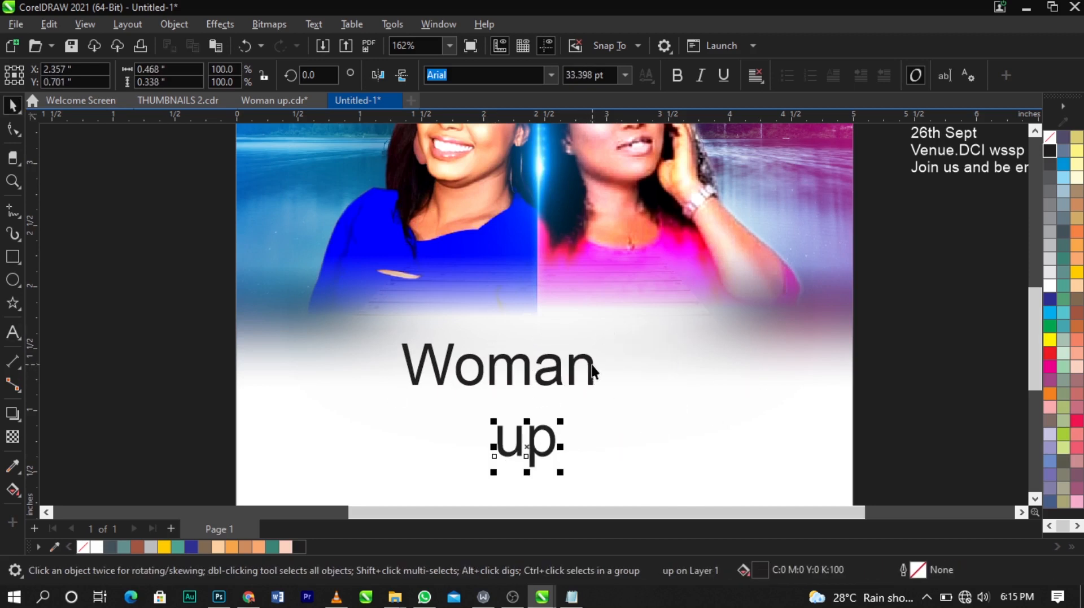
# Step: Move "Woman" higher on the page and change its font to Benjamin
pyautogui.click(593, 372)
pyautogui.moveTo(593, 372); pyautogui.dragTo(644, 305)
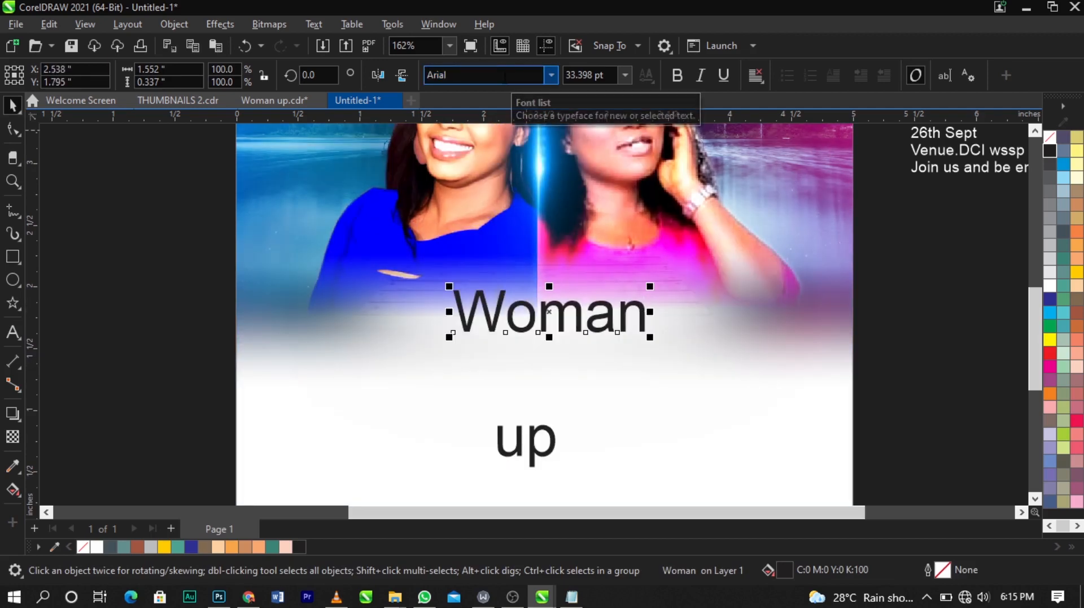
pyautogui.write('Ben')
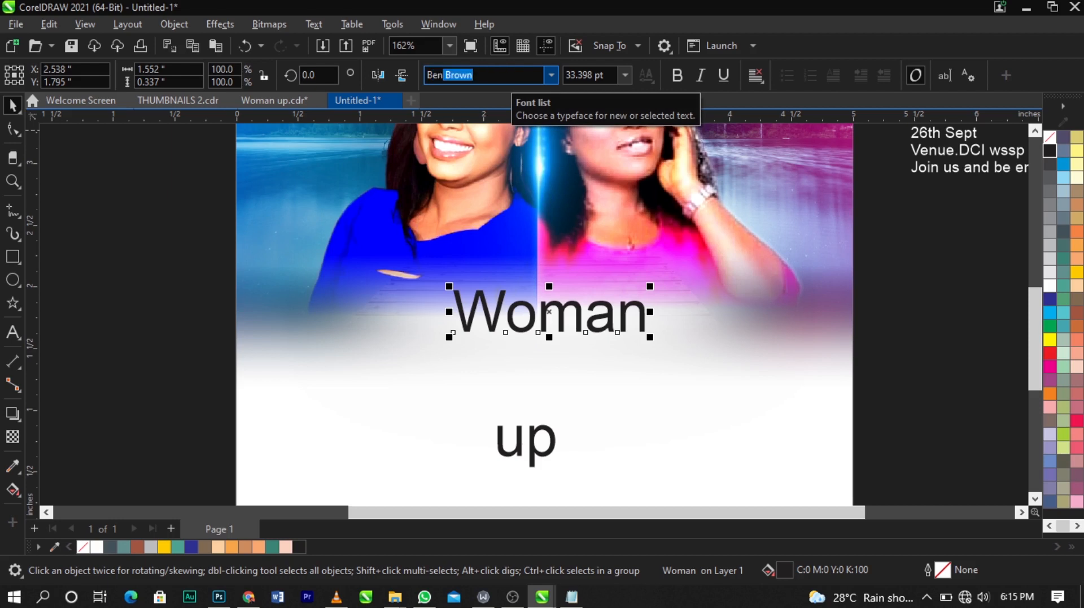
pyautogui.write('jamin')
pyautogui.press('Return')
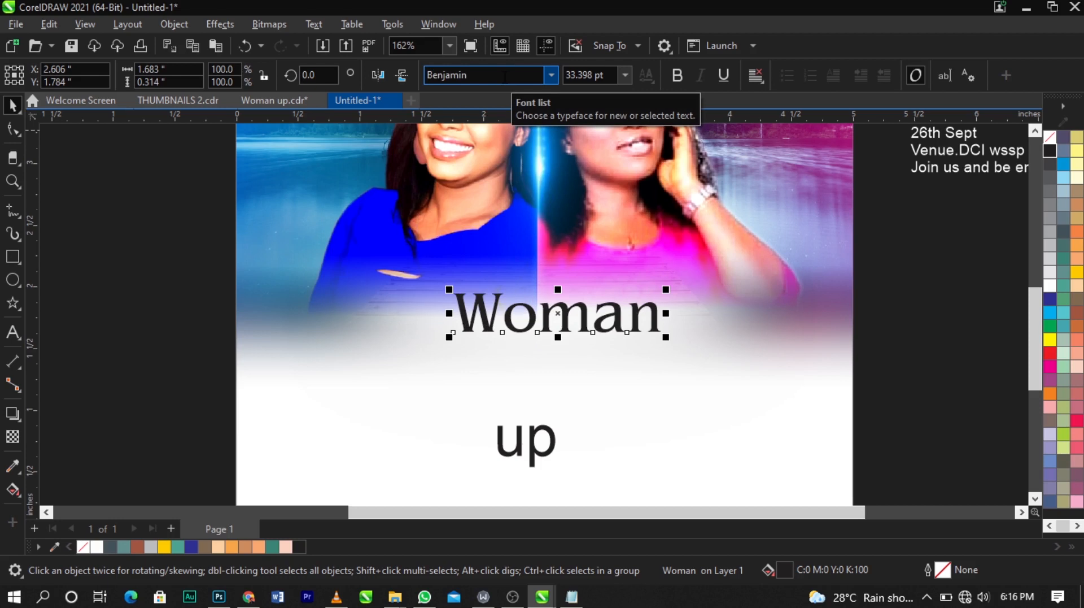
# Step: Change the "Woman" text to UPPERCASE
pyautogui.doubleClick(581, 309)
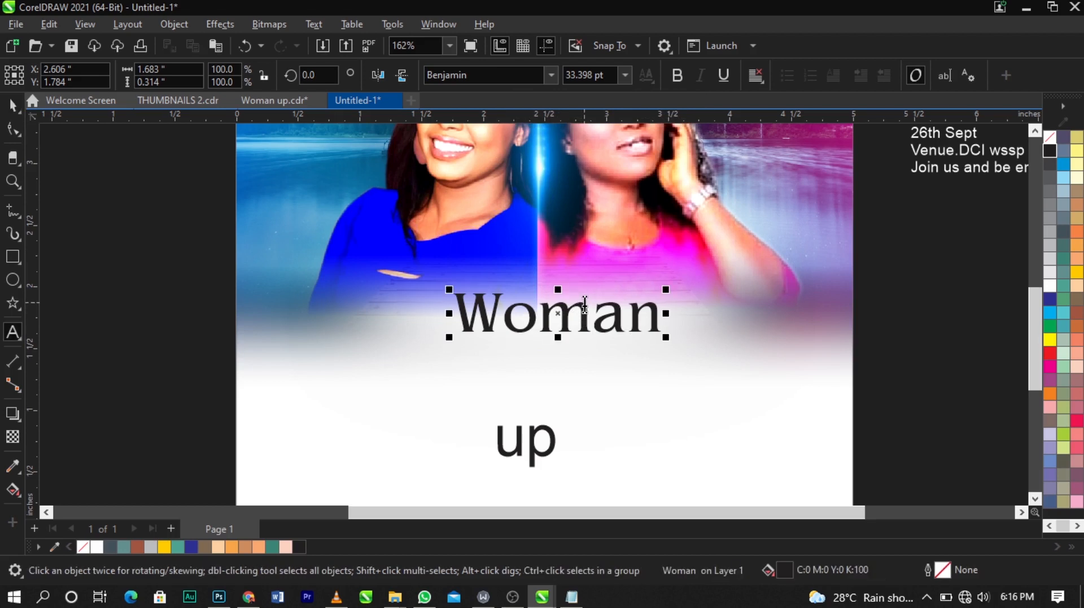
pyautogui.hotkey('ctrl', 'a')
pyautogui.hotkey('ctrl', 'a')
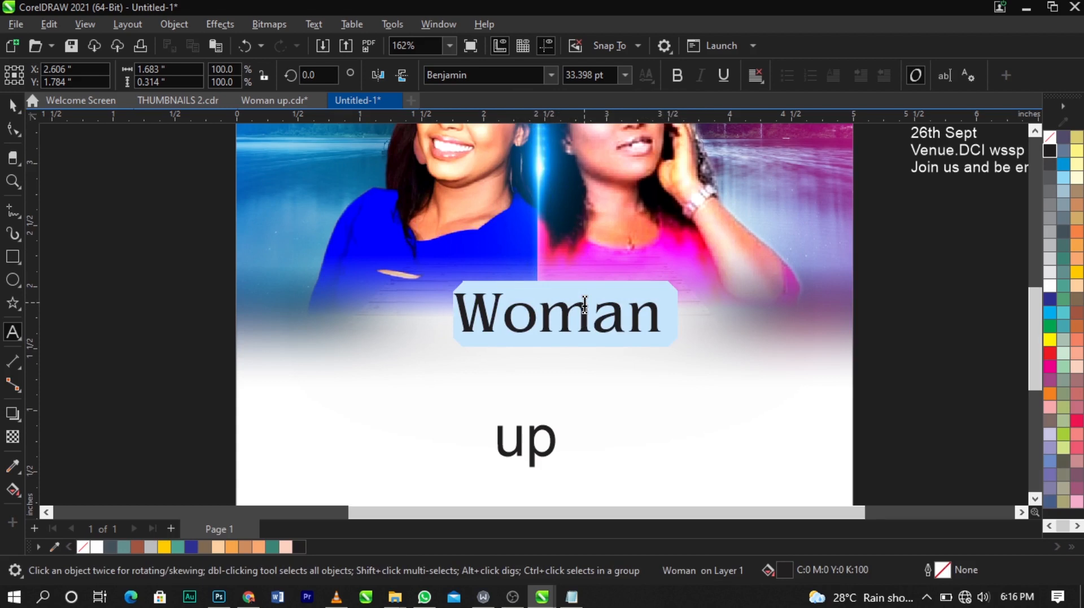
pyautogui.hotkey('shift', 'F3')
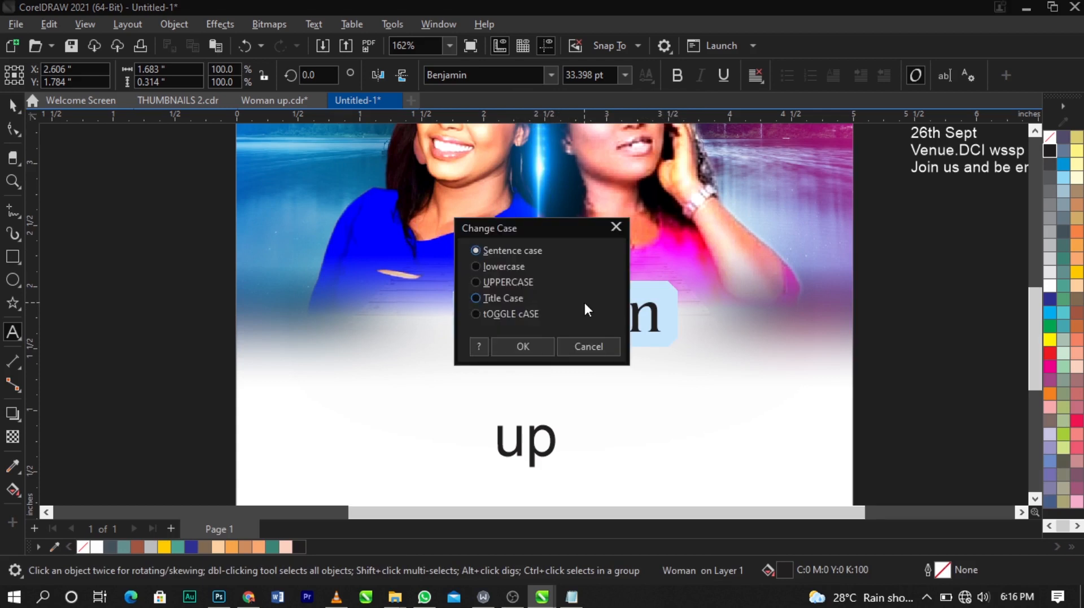
pyautogui.click(497, 283)
pyautogui.click(520, 347)
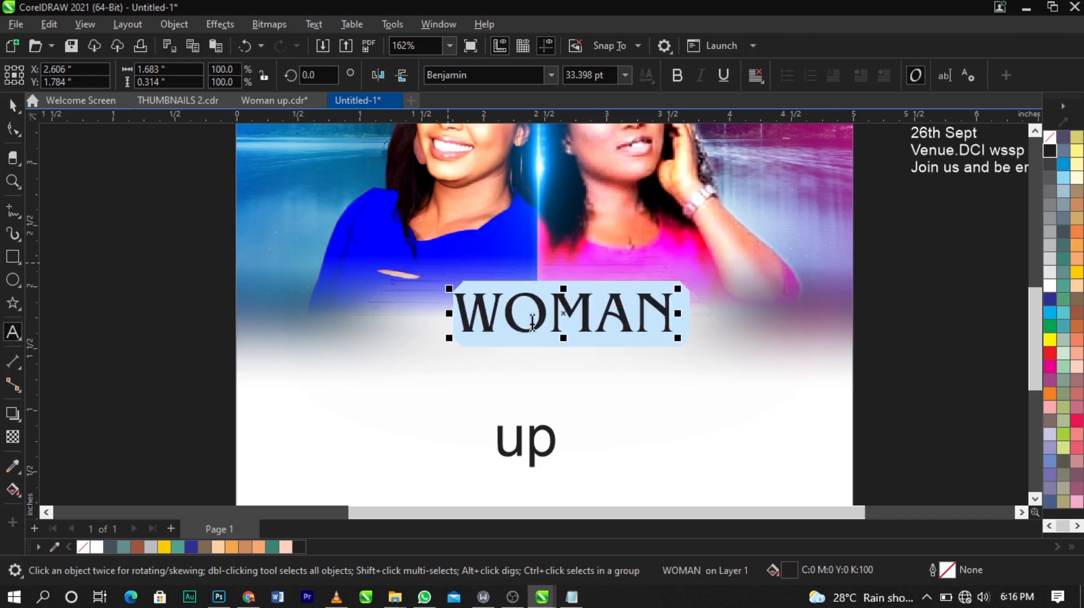
# Step: Scale the WOMAN text up to about 51 pt
pyautogui.scroll(3, 536, 322)
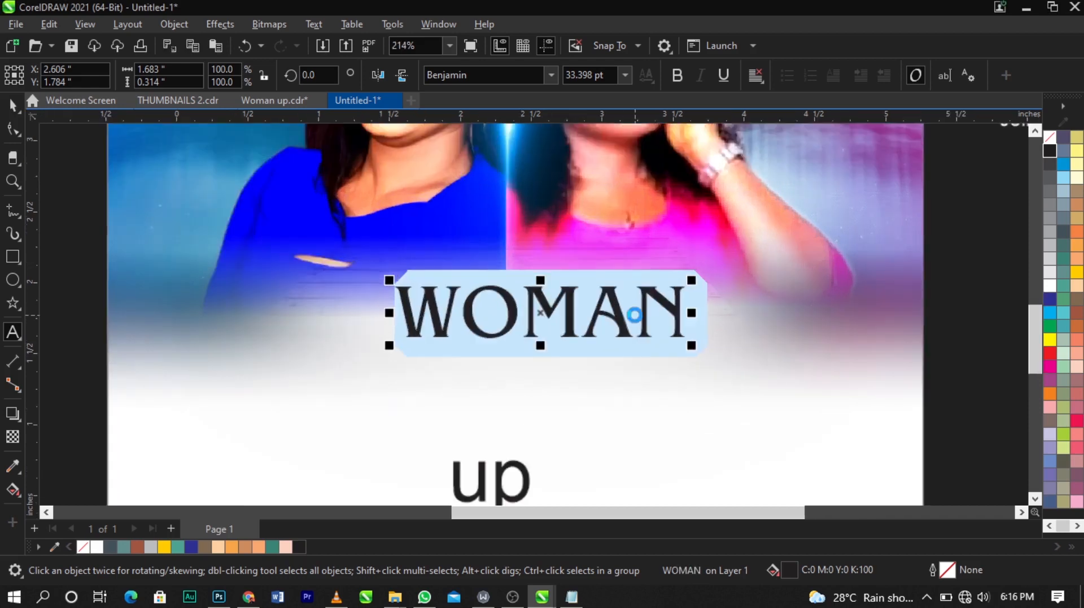
pyautogui.hotkey('ctrl', 'space')
pyautogui.scroll(-1, 683, 359)
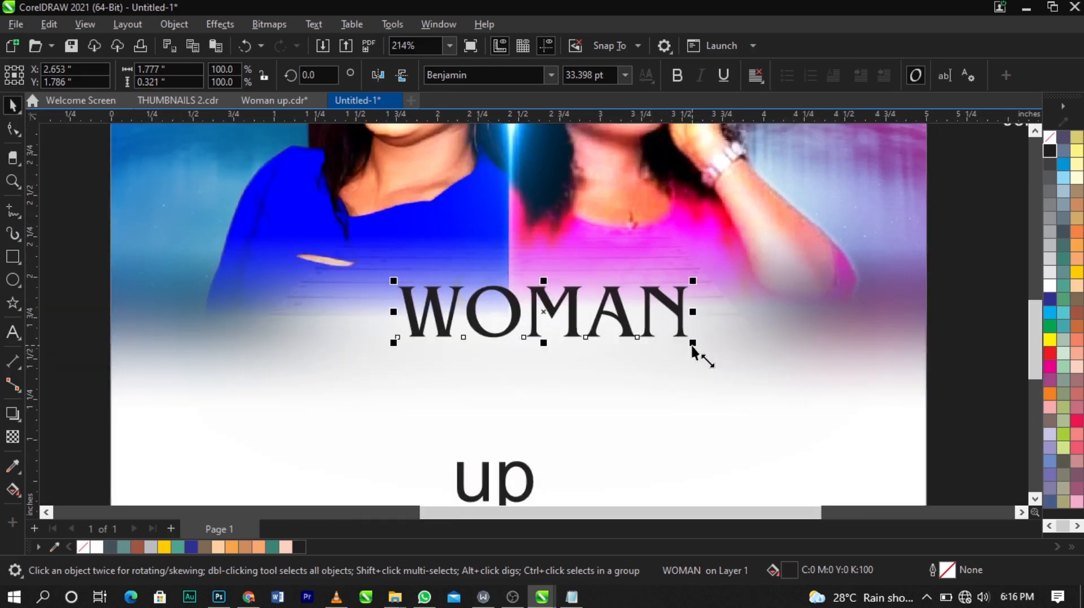
pyautogui.moveTo(692, 346); pyautogui.dragTo(754, 377)
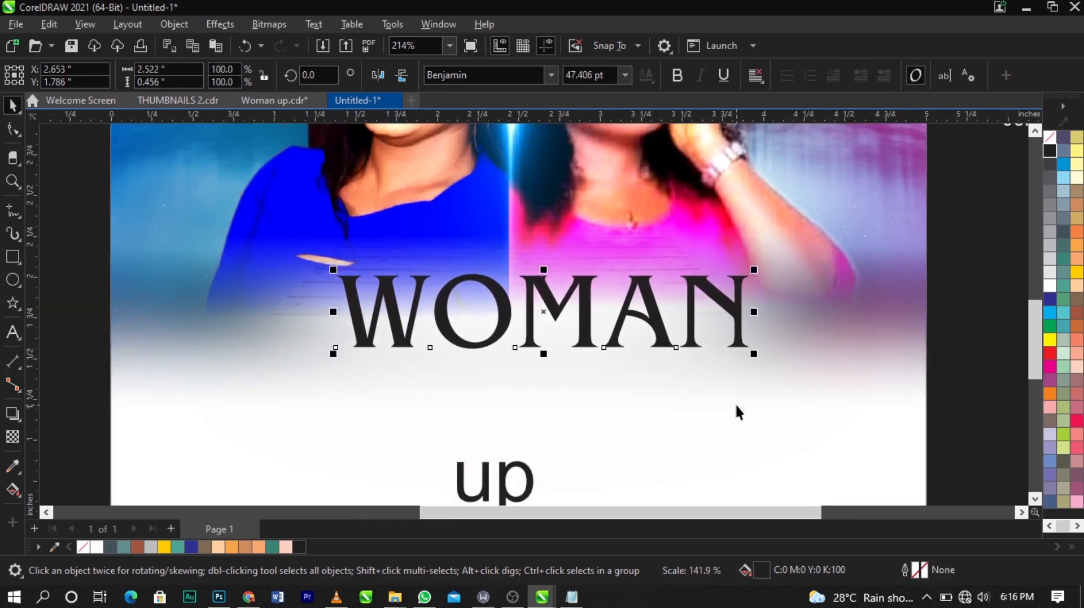
pyautogui.scroll(-3, 602, 338)
pyautogui.press('z')
pyautogui.moveTo(310, 272); pyautogui.dragTo(847, 387)
pyautogui.press('space')
pyautogui.click(726, 382)
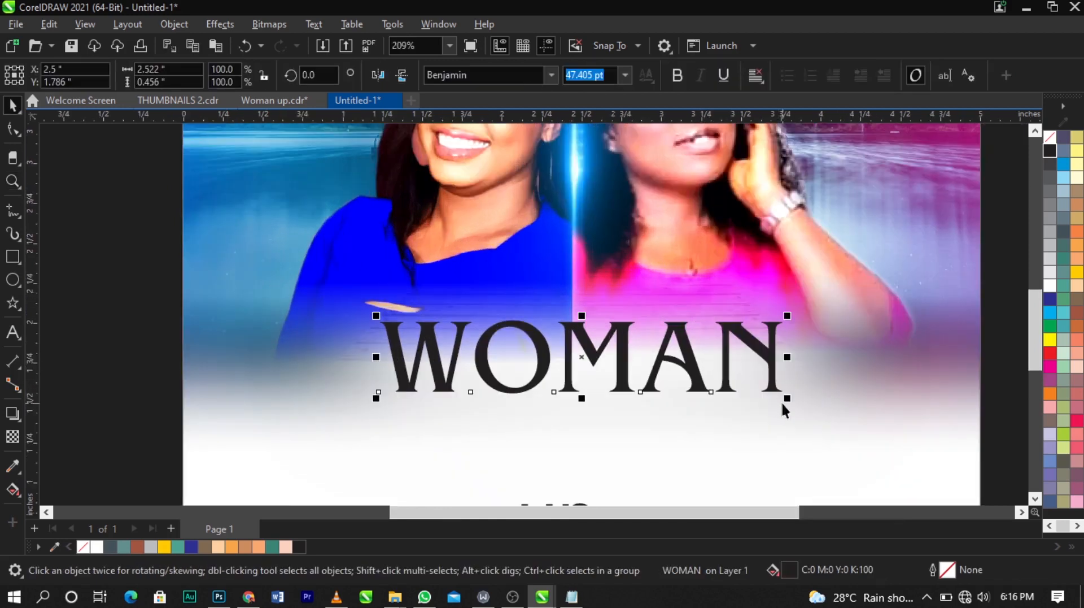
pyautogui.moveTo(782, 393); pyautogui.dragTo(804, 407)
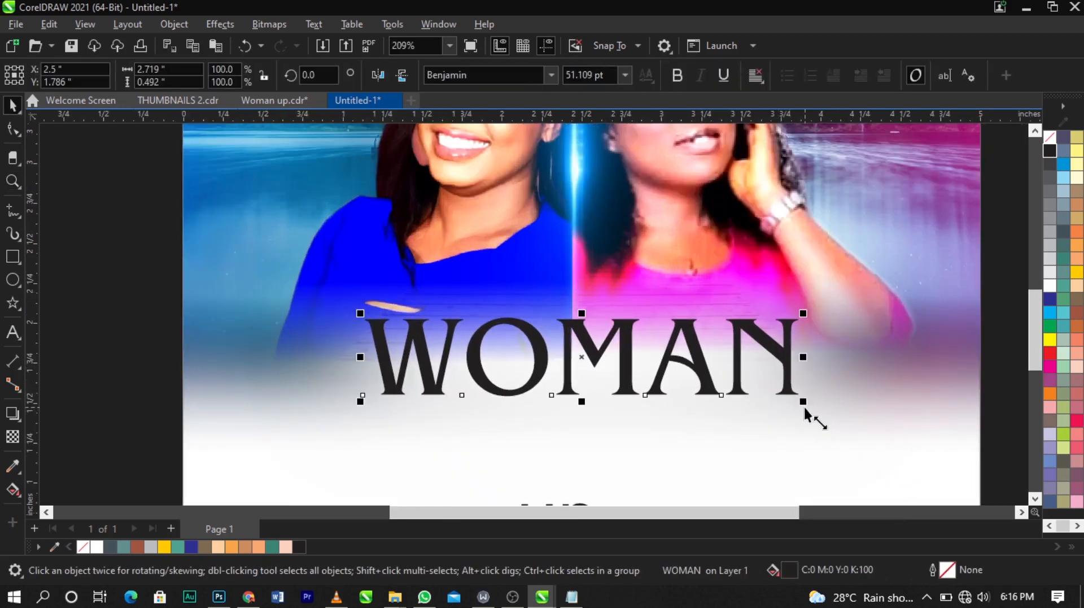
# Step: Apply an Envelope to WOMAN, pulling its top and bottom middle nodes upward to arch the word
pyautogui.click(685, 74)
pyautogui.click(357, 416)
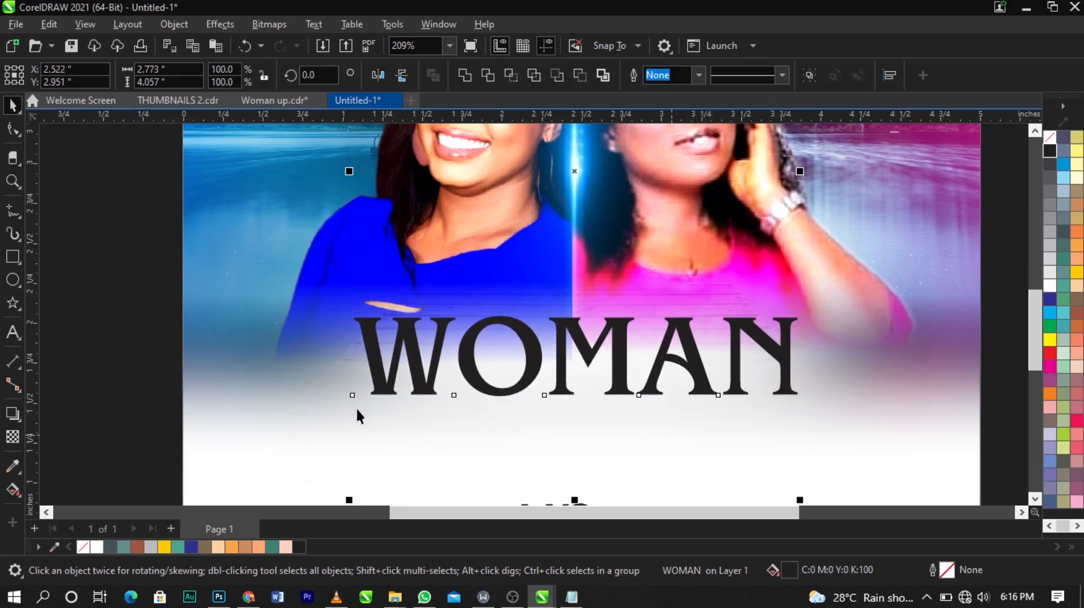
pyautogui.click(163, 384)
pyautogui.click(428, 386)
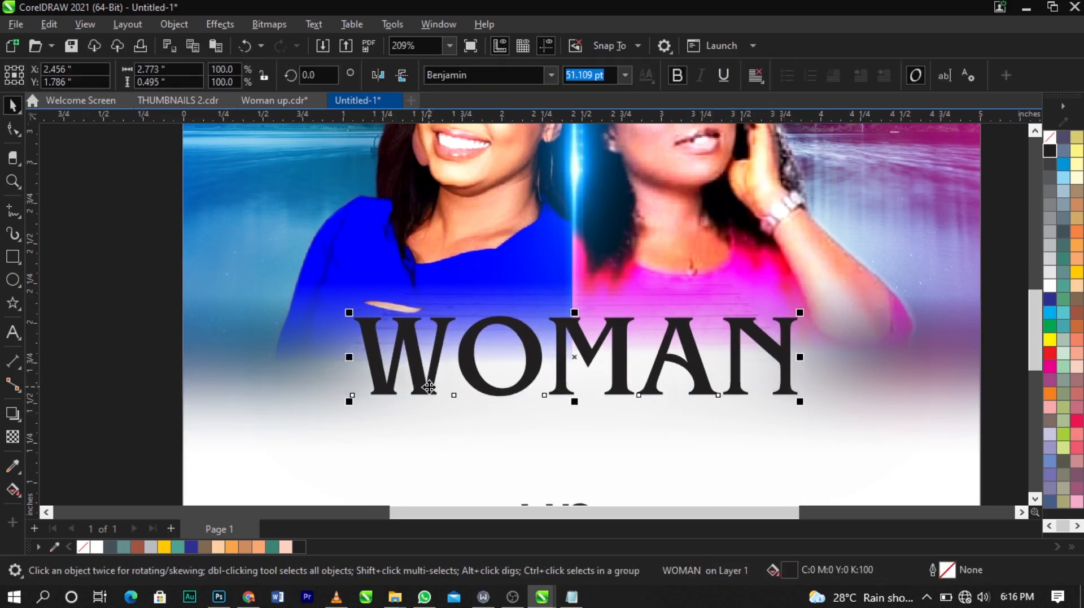
pyautogui.click(23, 422)
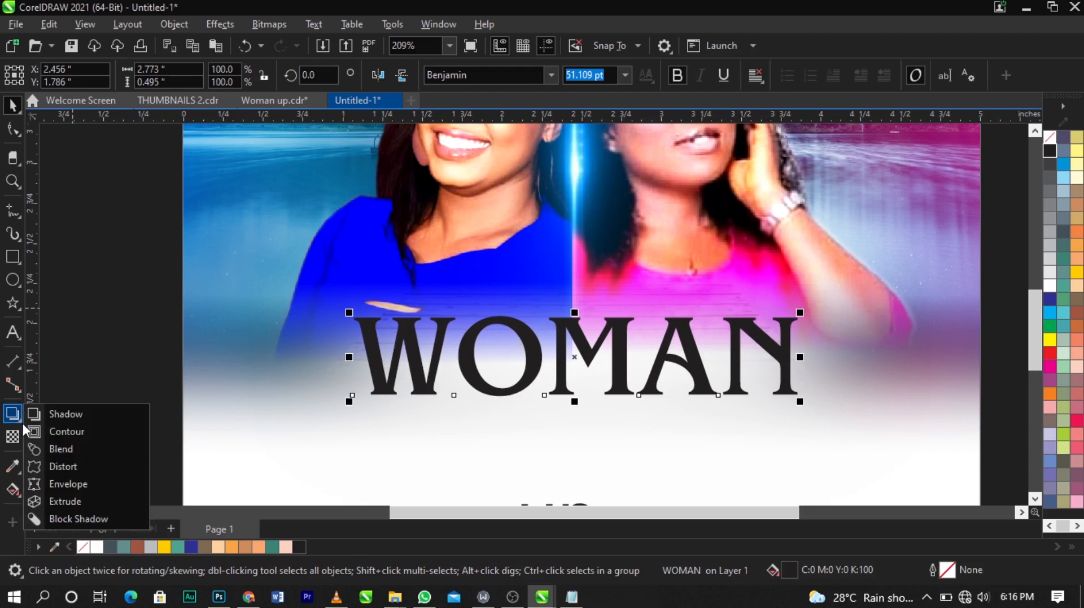
pyautogui.click(73, 486)
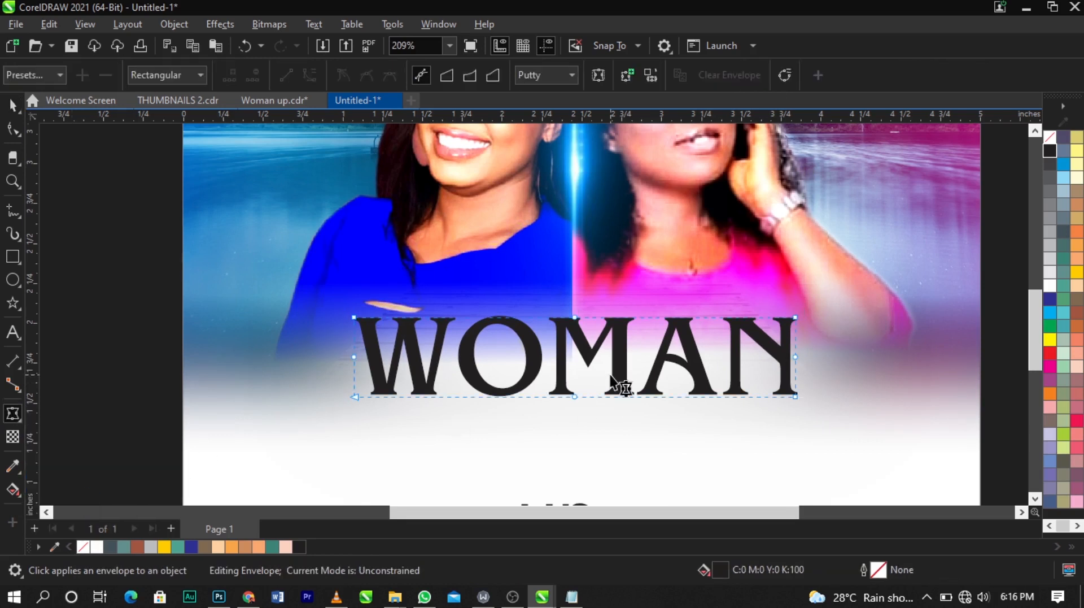
pyautogui.doubleClick(575, 318)
pyautogui.click(575, 396)
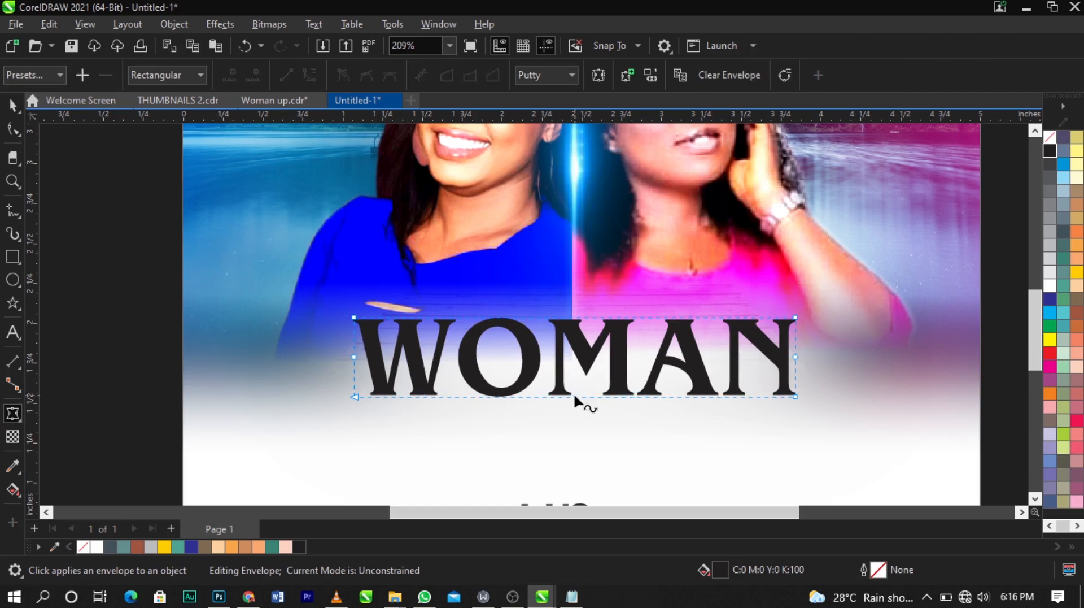
pyautogui.click(571, 310)
pyautogui.moveTo(568, 309); pyautogui.dragTo(567, 294)
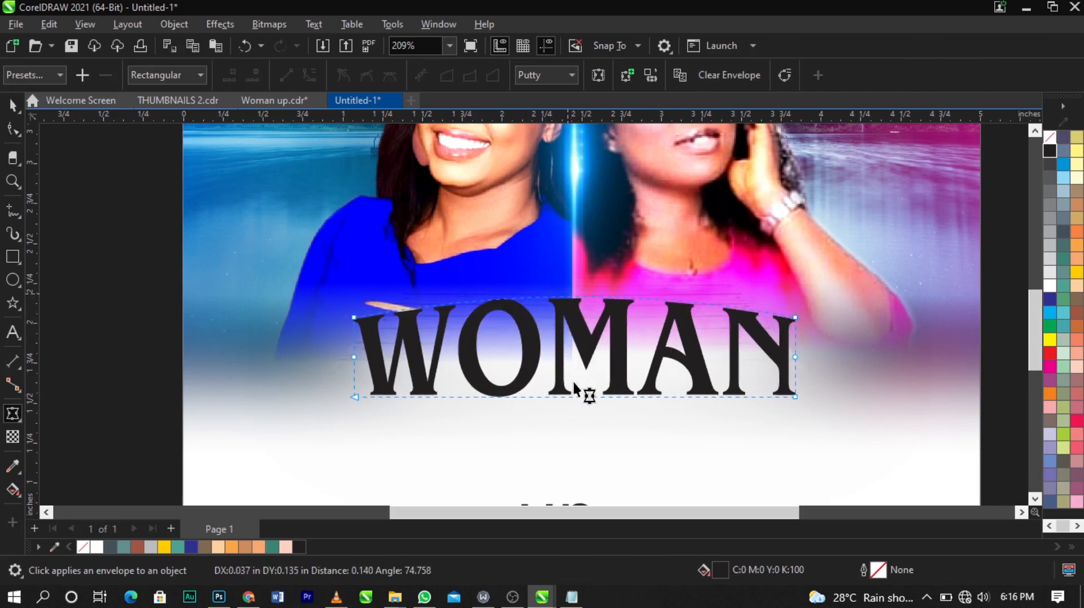
pyautogui.click(576, 392)
pyautogui.moveTo(576, 377); pyautogui.dragTo(575, 375)
pyautogui.press('space')
pyautogui.scroll(-1, 589, 365)
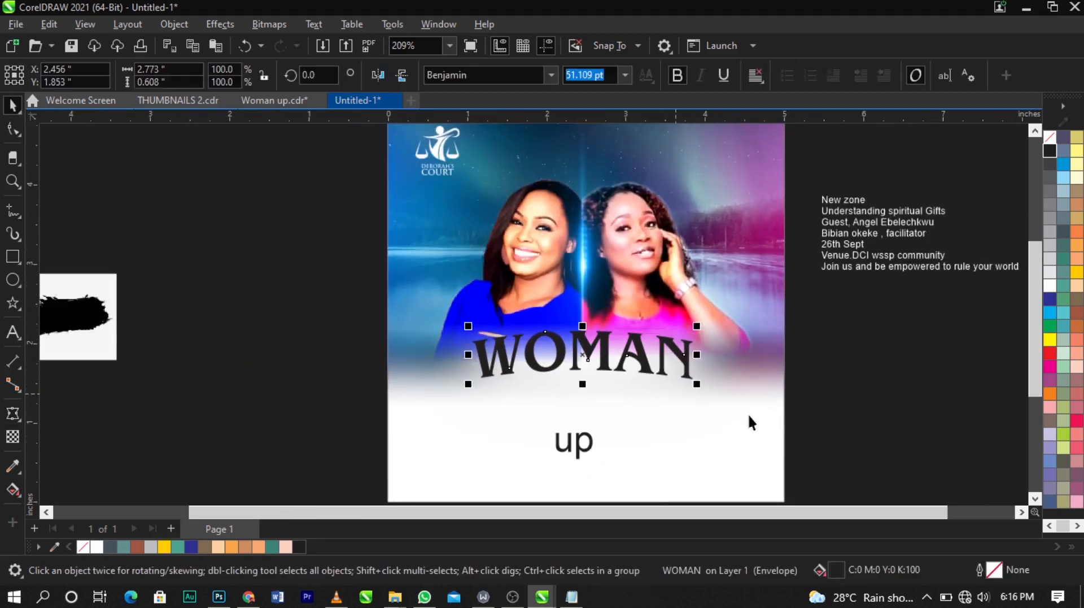
pyautogui.keyDown('shift'); pyautogui.click(750, 417); pyautogui.keyUp('shift')
pyautogui.press('c')
pyautogui.click(904, 405)
pyautogui.press('z')
pyautogui.moveTo(359, 246); pyautogui.dragTo(903, 437)
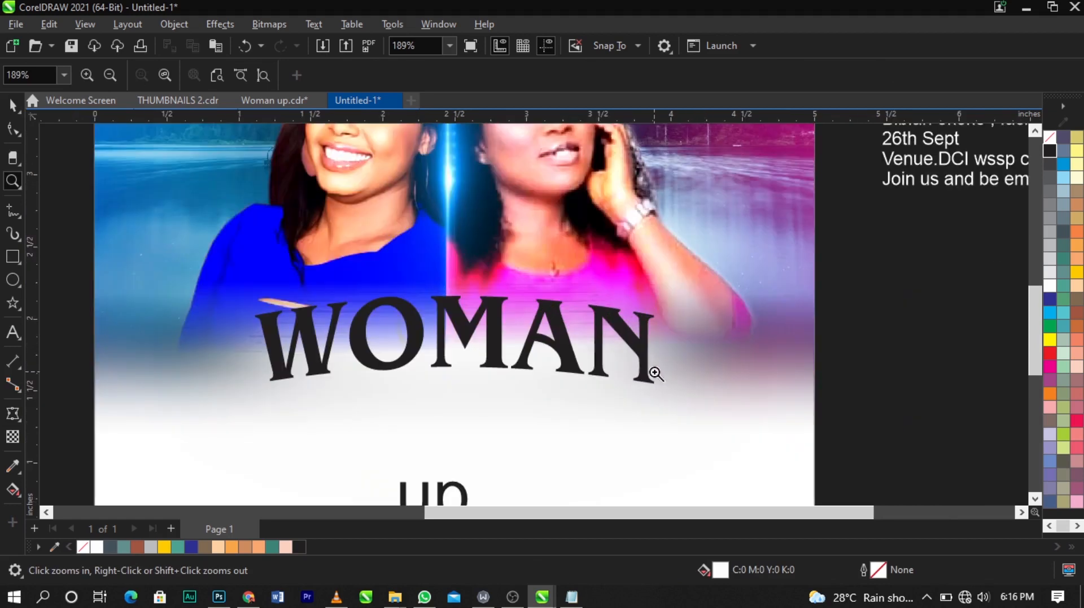
# Step: Select the arched WOMAN text and start exporting it, choosing PNG - Portable Network Graphics as the file type
pyautogui.press('space')
pyautogui.click(649, 370)
pyautogui.moveTo(659, 391); pyautogui.dragTo(669, 396)
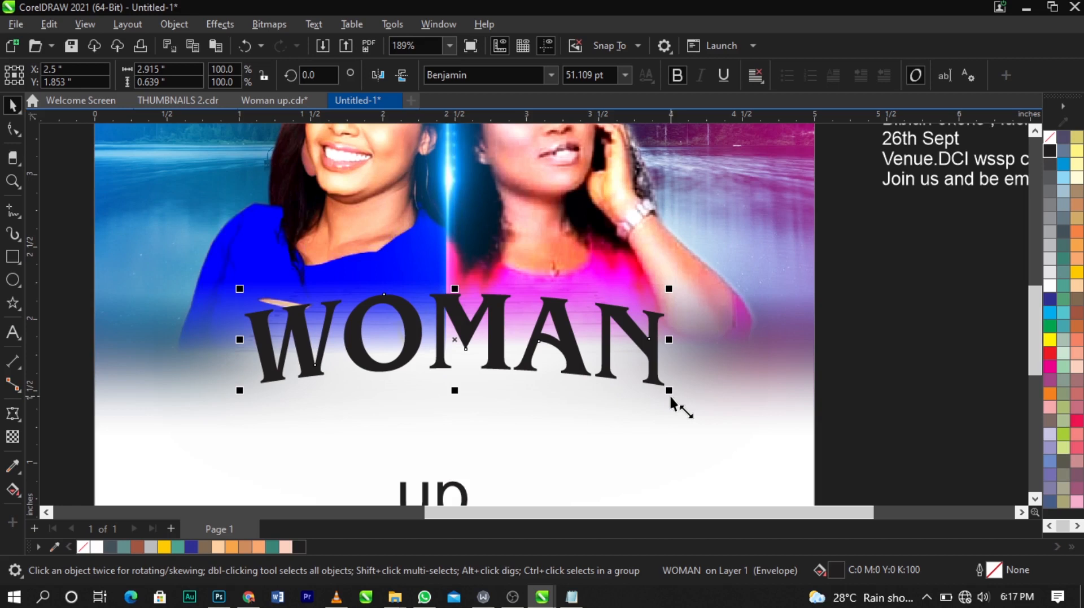
pyautogui.hotkey('ctrl', 'e')
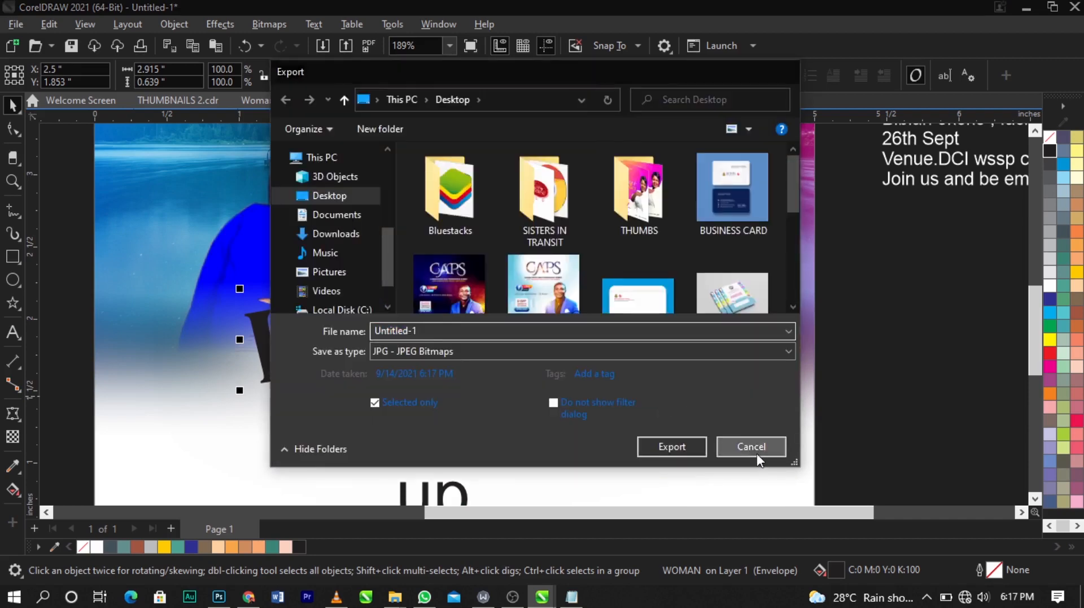
pyautogui.click(756, 453)
pyautogui.click(3, 28)
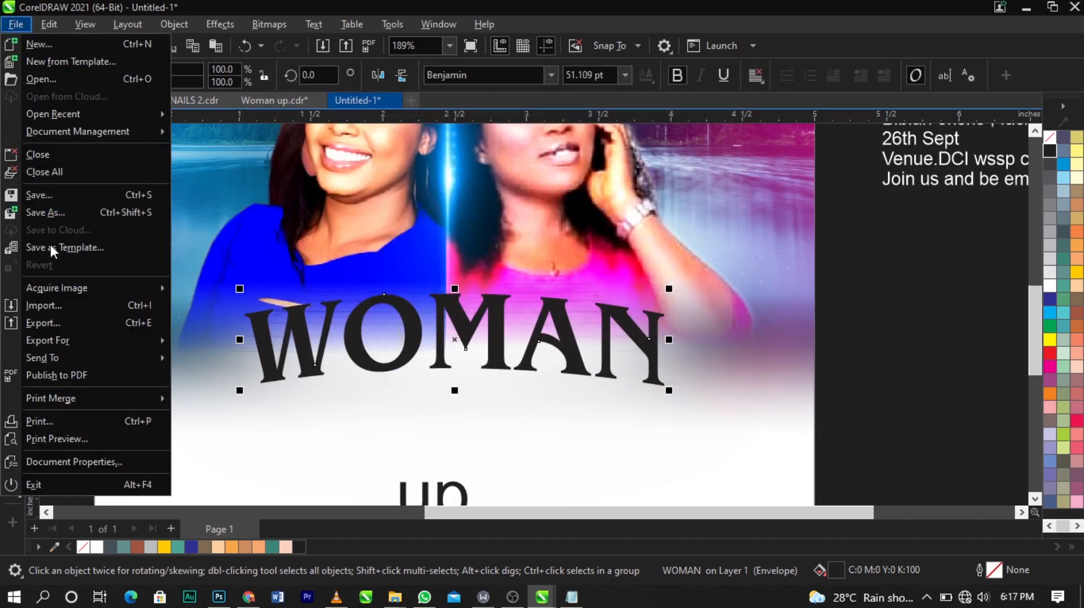
pyautogui.click(129, 324)
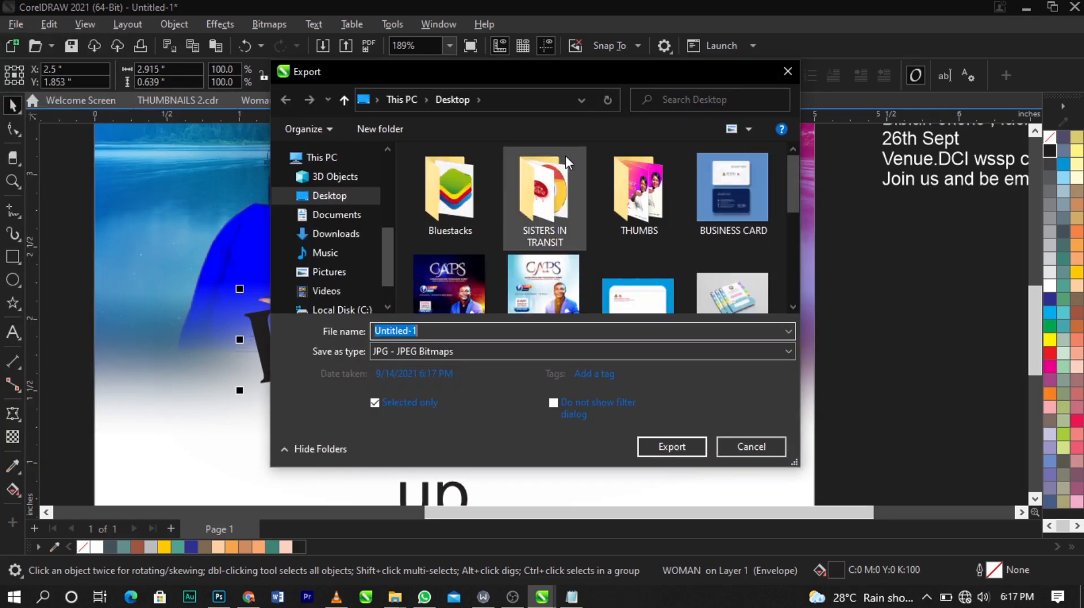
pyautogui.click(419, 348)
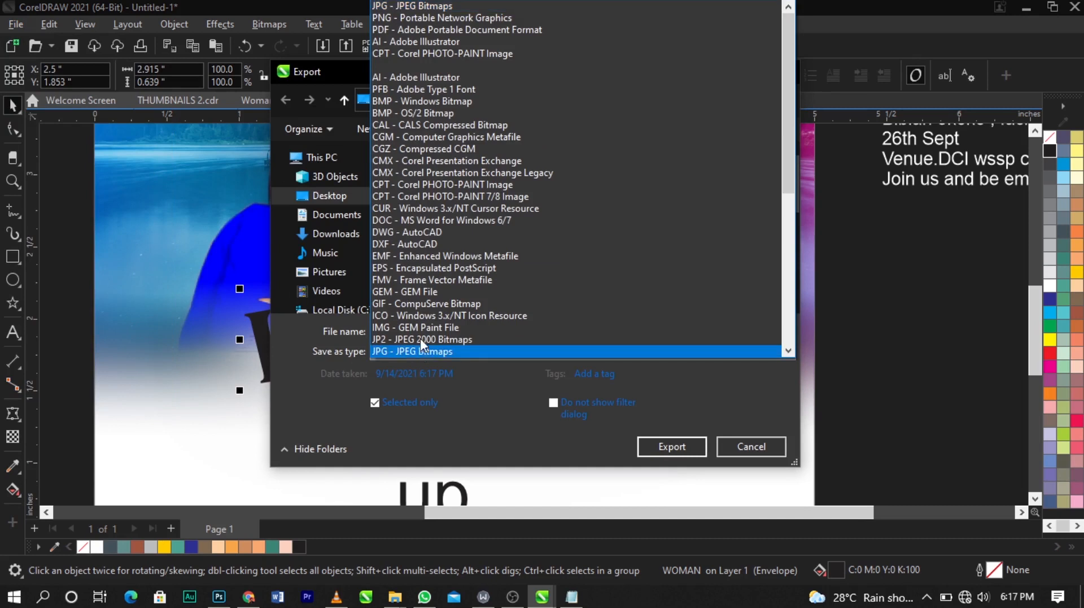
pyautogui.click(418, 17)
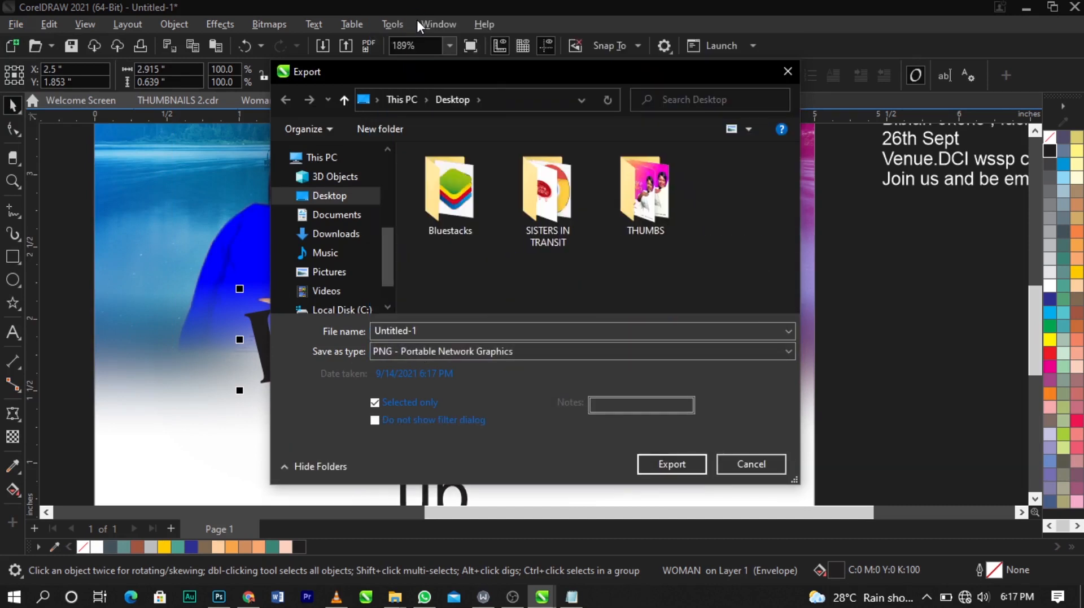
# Step: Export the WOMAN text to the Desktop as a PNG with transparency enabled
pyautogui.click(614, 339)
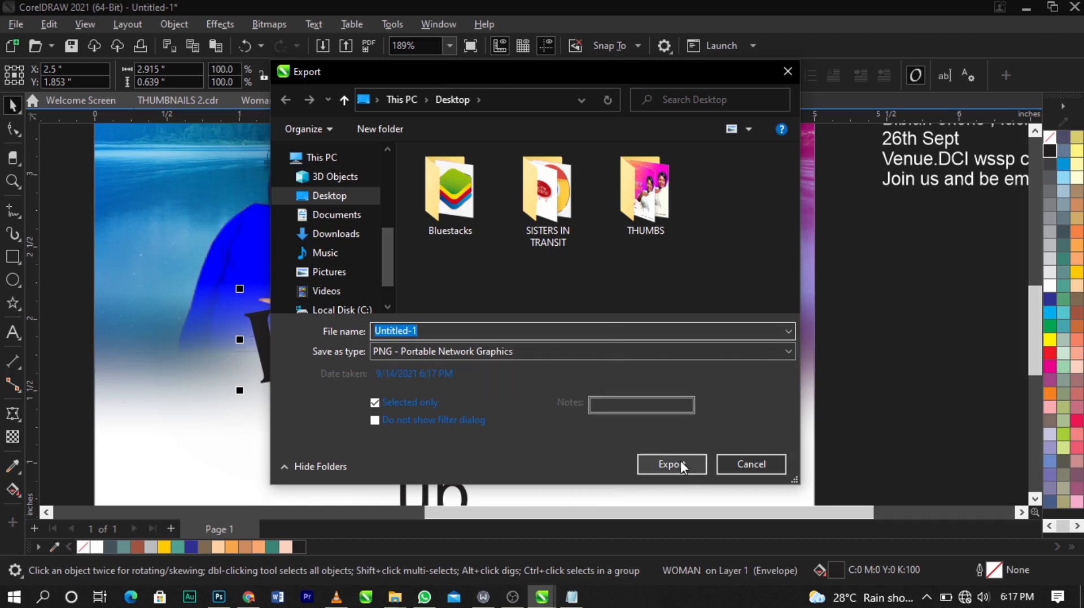
pyautogui.click(315, 201)
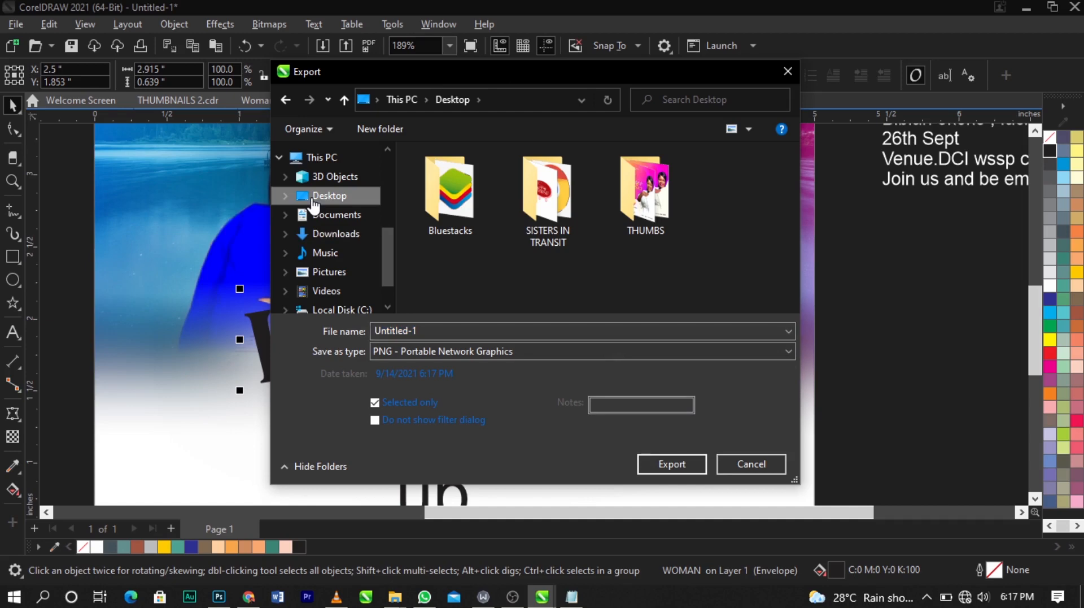
pyautogui.click(672, 464)
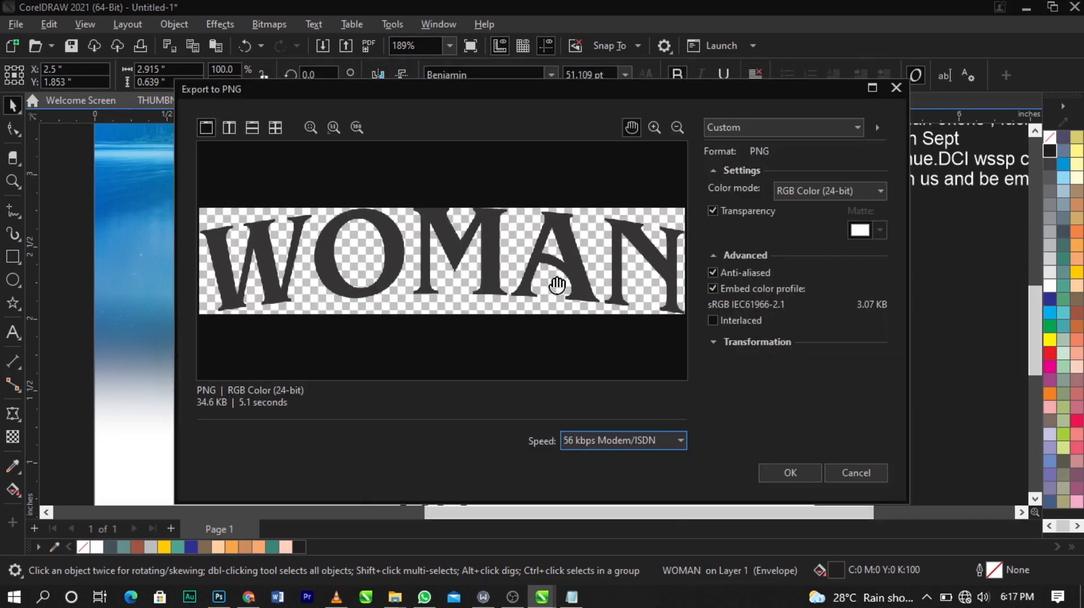
pyautogui.moveTo(536, 288); pyautogui.dragTo(537, 287)
pyautogui.click(729, 214)
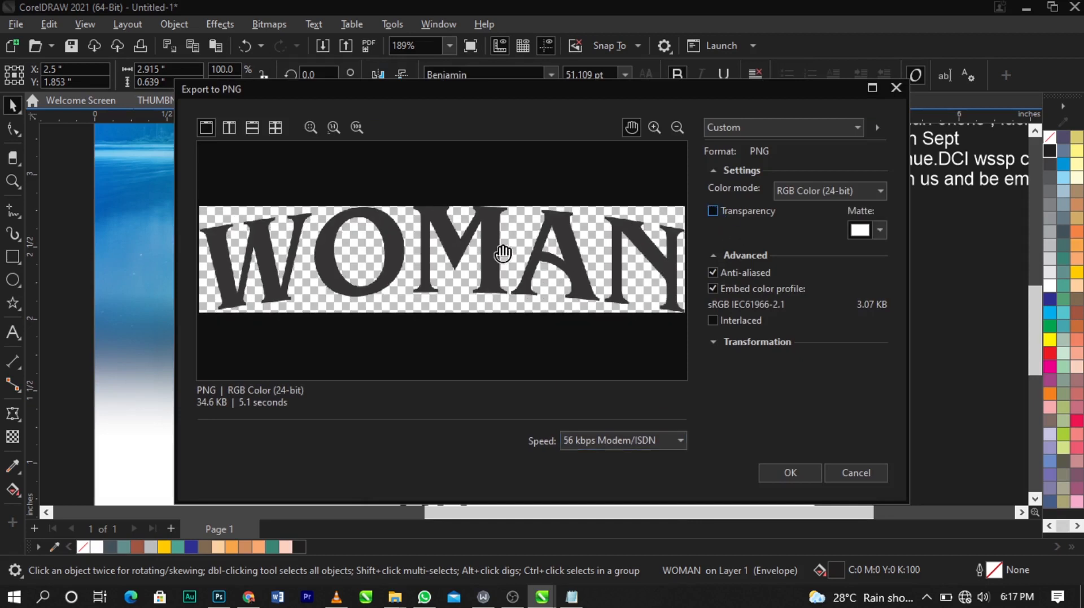
pyautogui.click(715, 210)
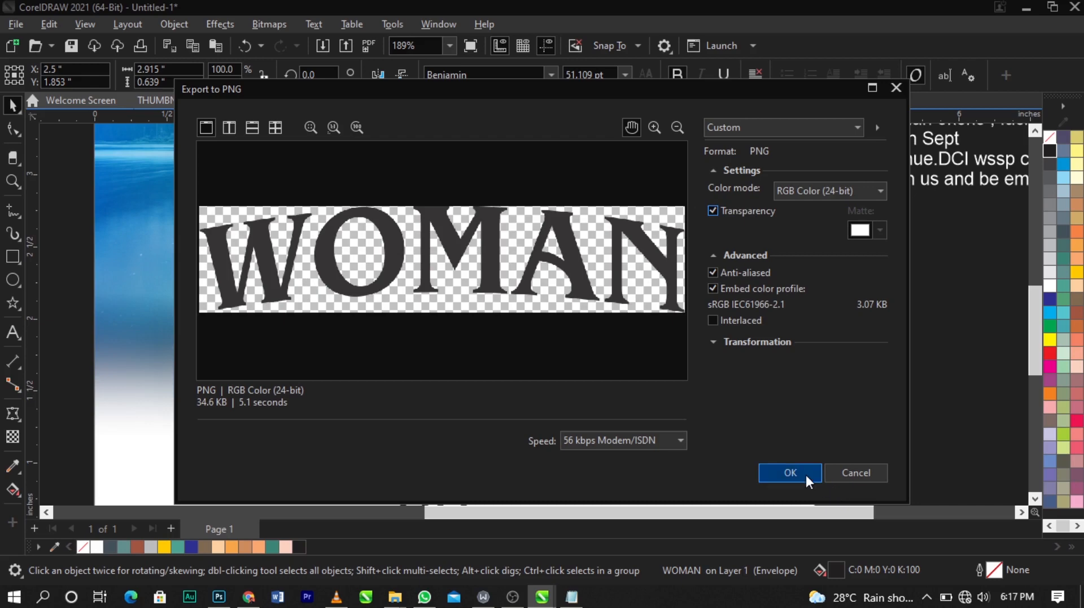
pyautogui.click(805, 474)
pyautogui.scroll(-3, 504, 370)
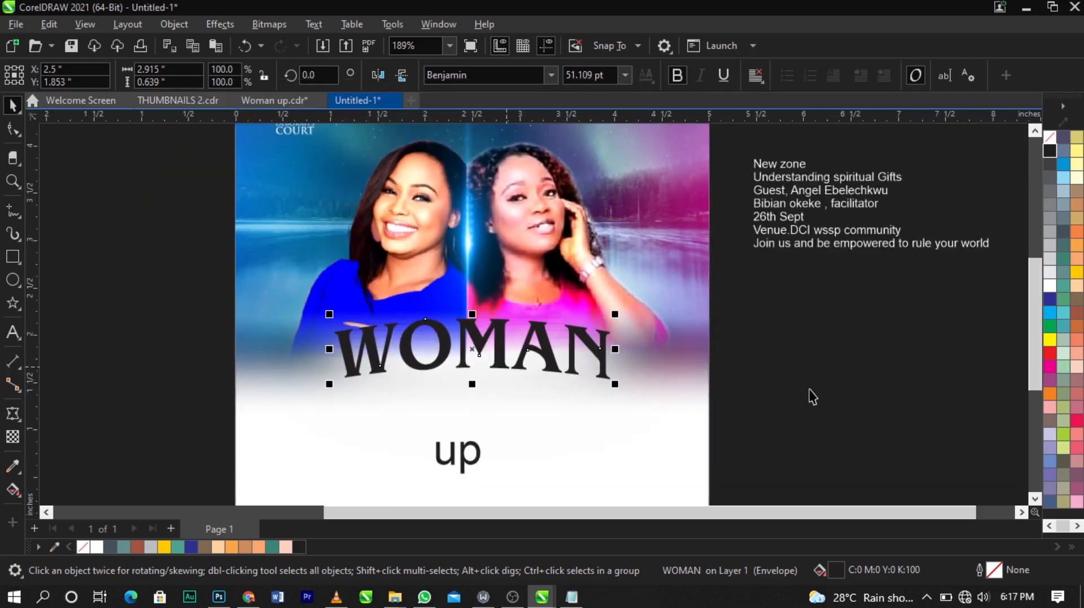
pyautogui.click(811, 393)
pyautogui.scroll(-4, 603, 307)
pyautogui.scroll(2, 527, 293)
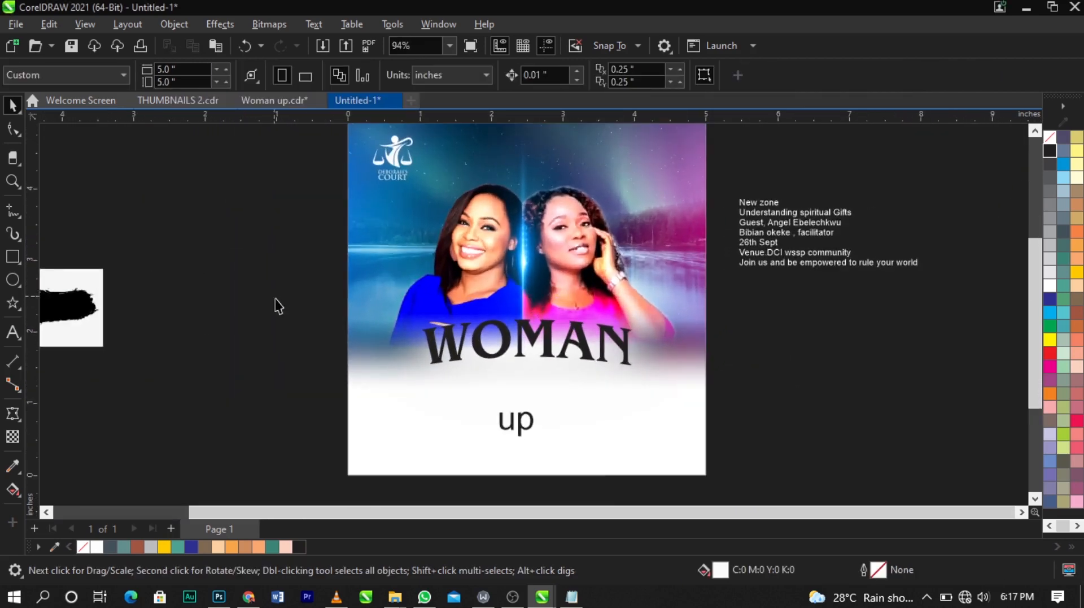
# Step: Switch to File Explorer and select the frost-text-style-effect archive in the WOMAN UP VIDEO folder
pyautogui.moveTo(395, 597)
pyautogui.click(236, 536)
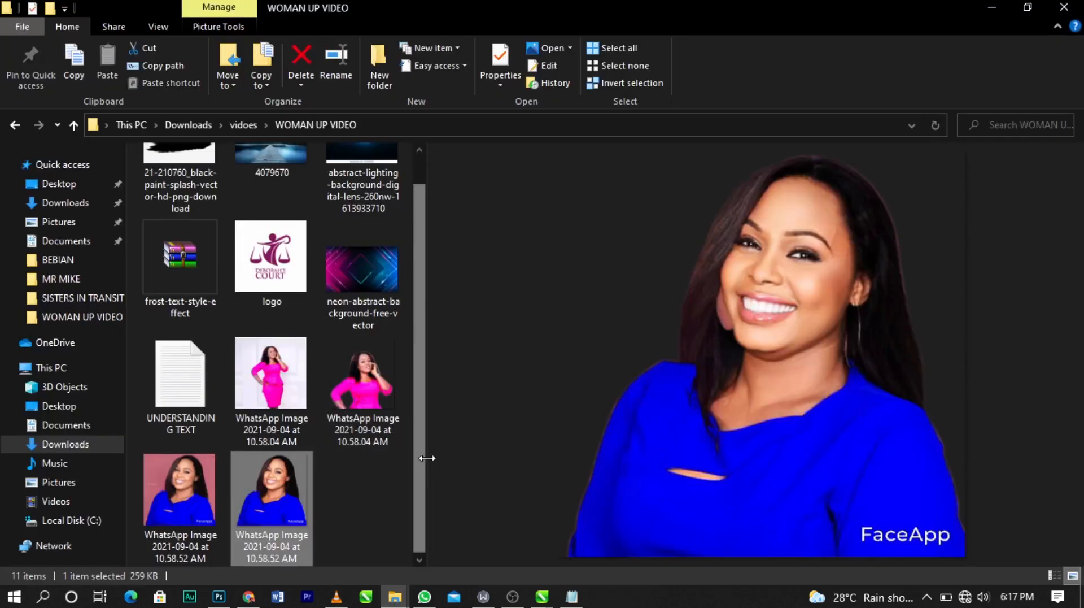
pyautogui.moveTo(426, 465); pyautogui.dragTo(813, 465)
pyautogui.click(684, 439)
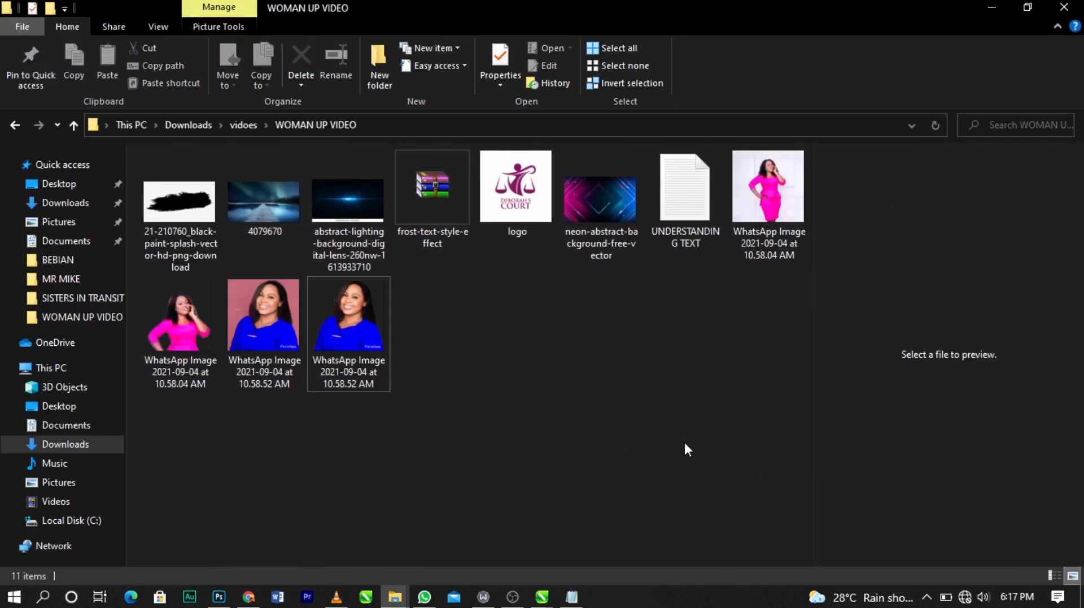
pyautogui.click(438, 187)
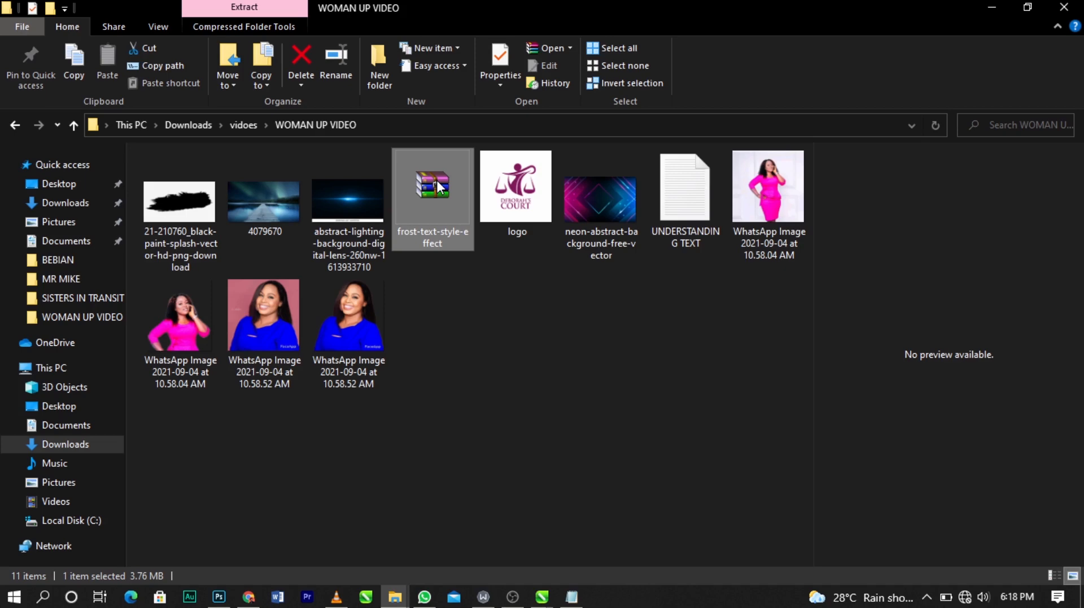
# Step: Extract the 19139551.psd frost text template from the frost-text-style-effect archive into the WOMAN UP VIDEO folder
pyautogui.doubleClick(439, 187)
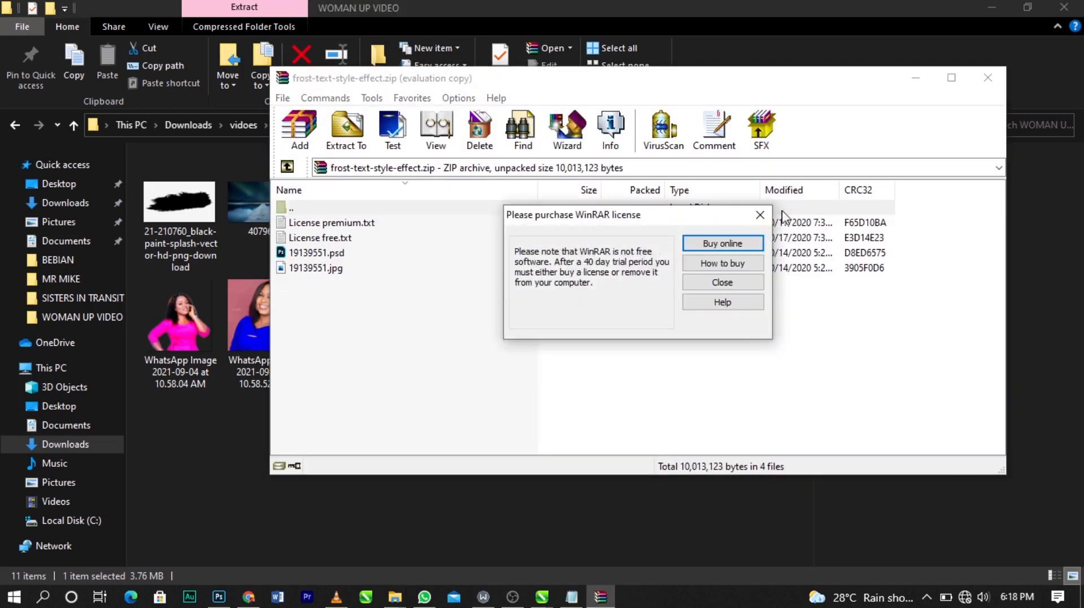
pyautogui.click(761, 215)
pyautogui.moveTo(371, 78); pyautogui.dragTo(665, 110)
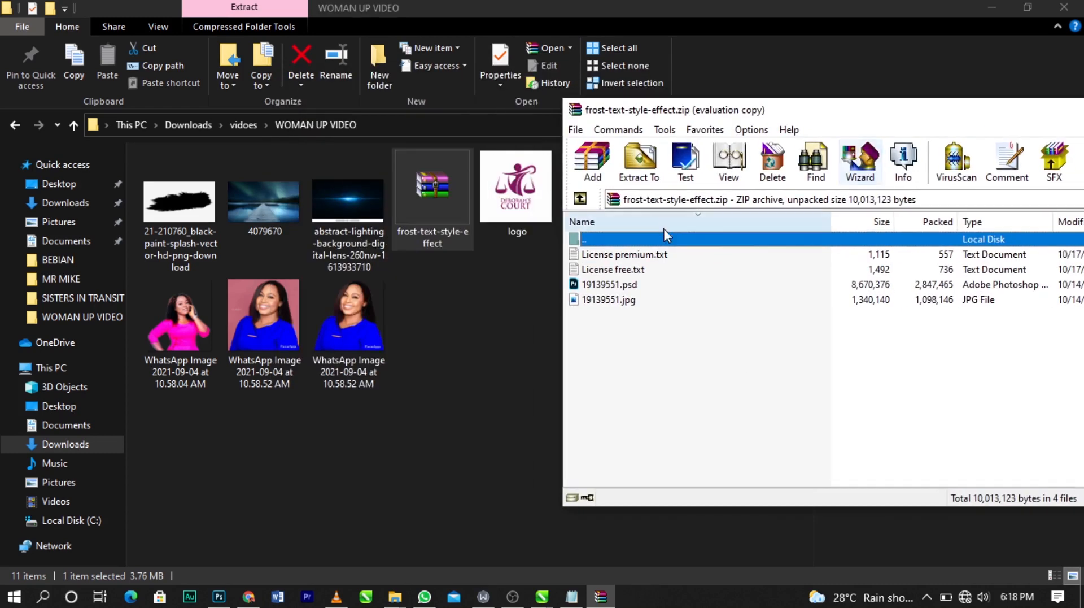
pyautogui.click(602, 284)
pyautogui.click(428, 275)
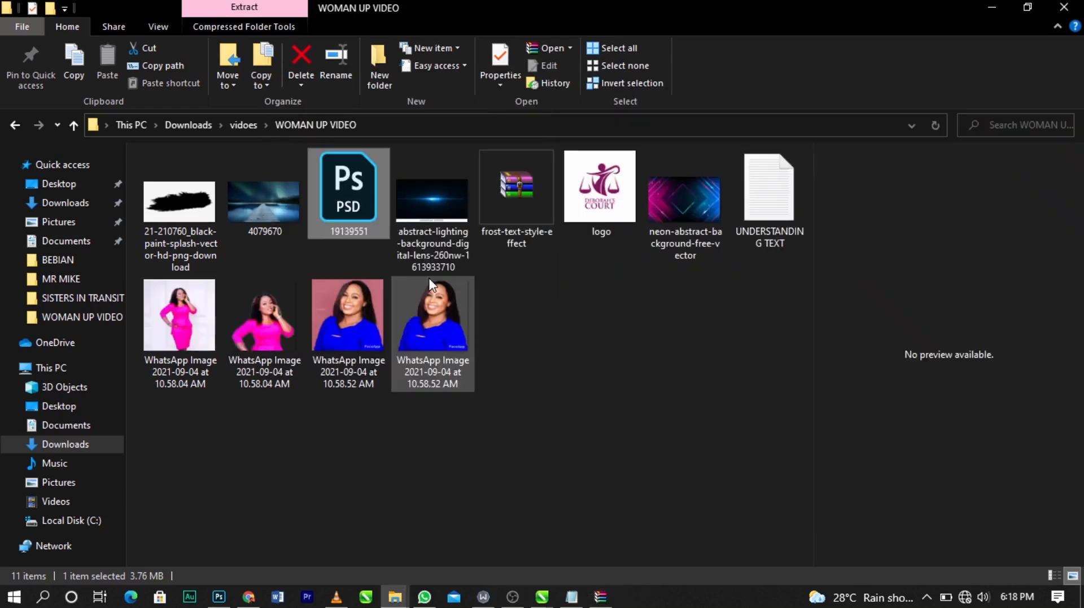
# Step: Open the 19139551.psd template in Photoshop, dismissing the missing fonts dialog without resolving
pyautogui.click(340, 188)
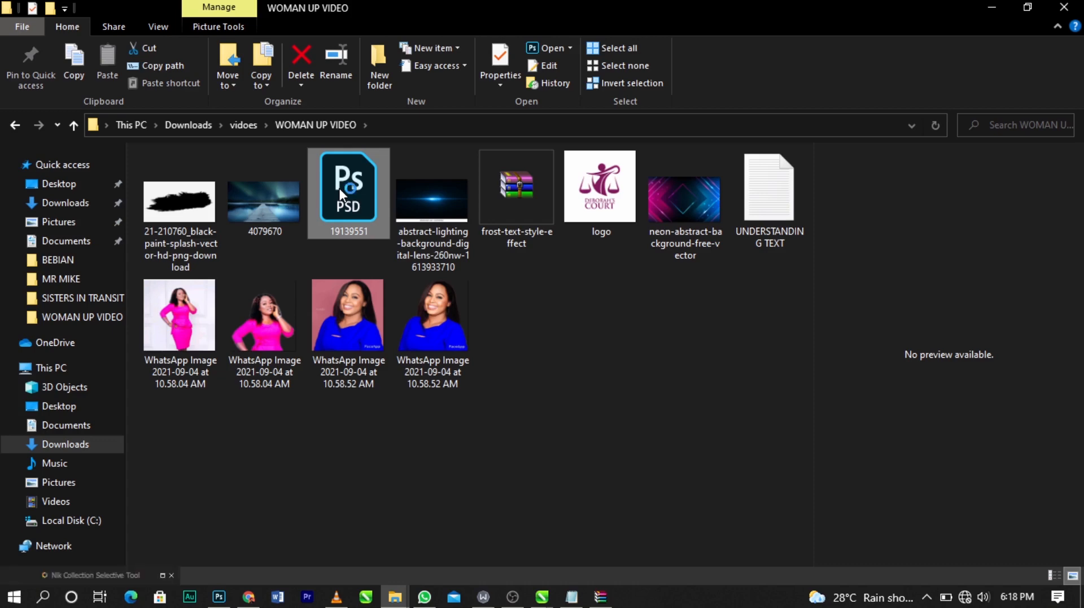
pyautogui.doubleClick(340, 188)
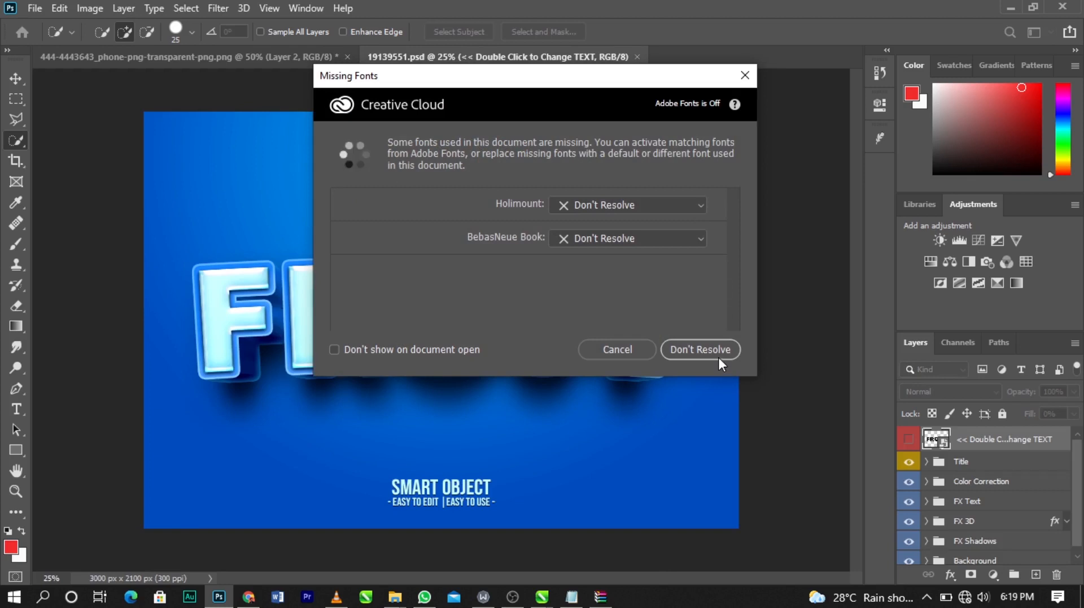
pyautogui.click(742, 77)
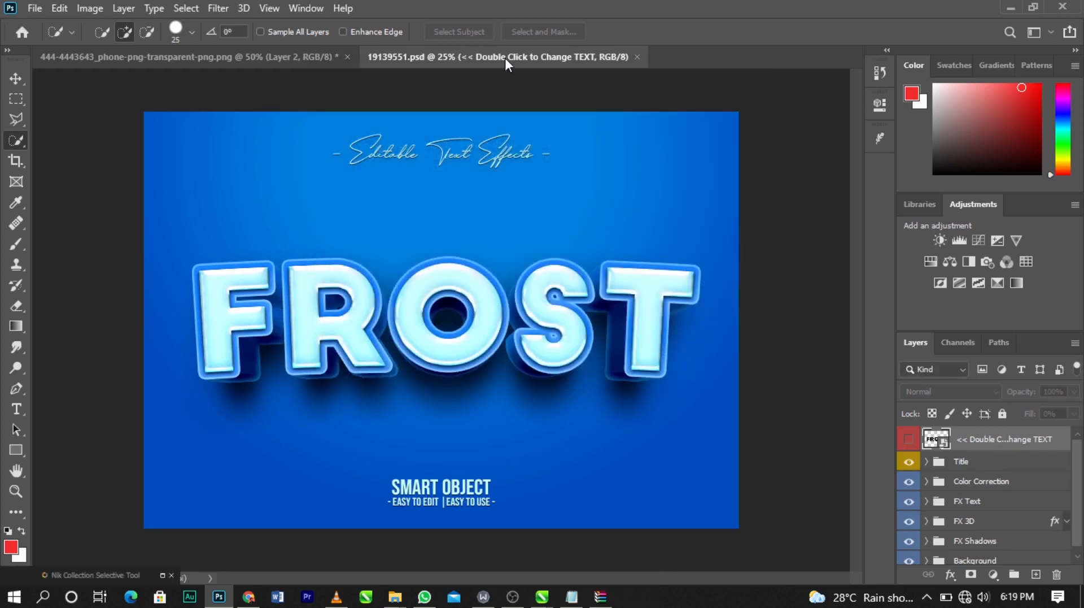
# Step: Close the phone PNG document without saving its changes
pyautogui.click(348, 57)
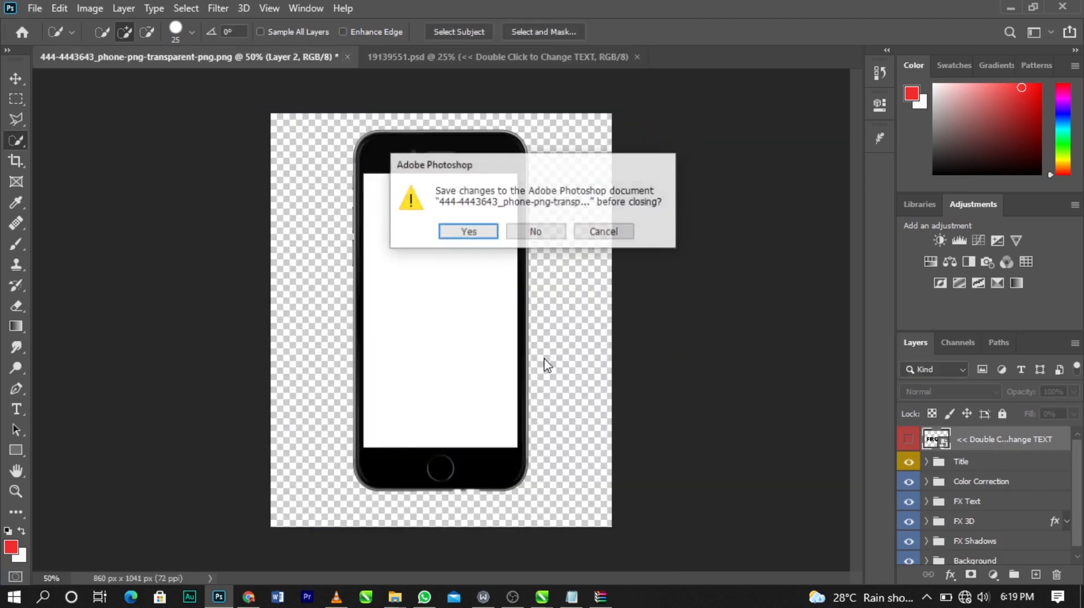
pyautogui.click(538, 237)
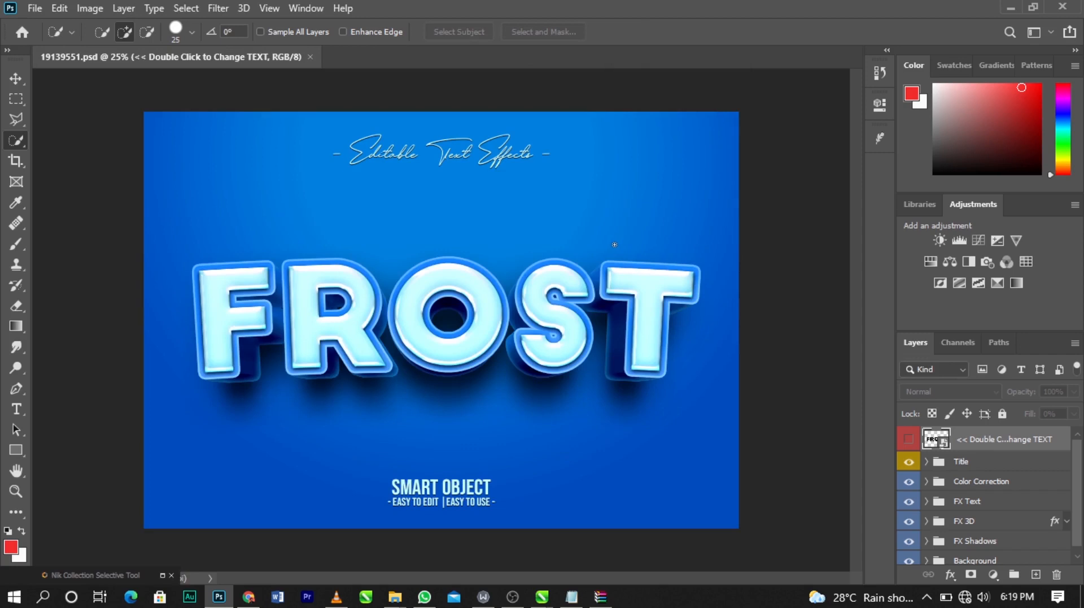
# Step: Hide the template's Title layer group with the Move tool active
pyautogui.click(20, 76)
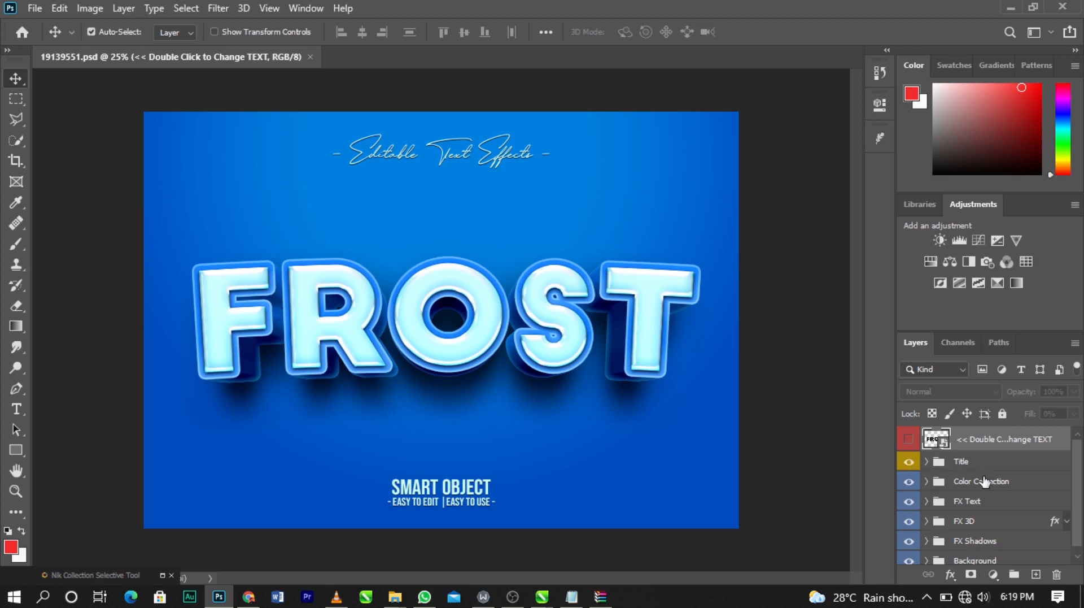
pyautogui.scroll(-1, 985, 482)
pyautogui.scroll(1, 956, 470)
pyautogui.click(909, 462)
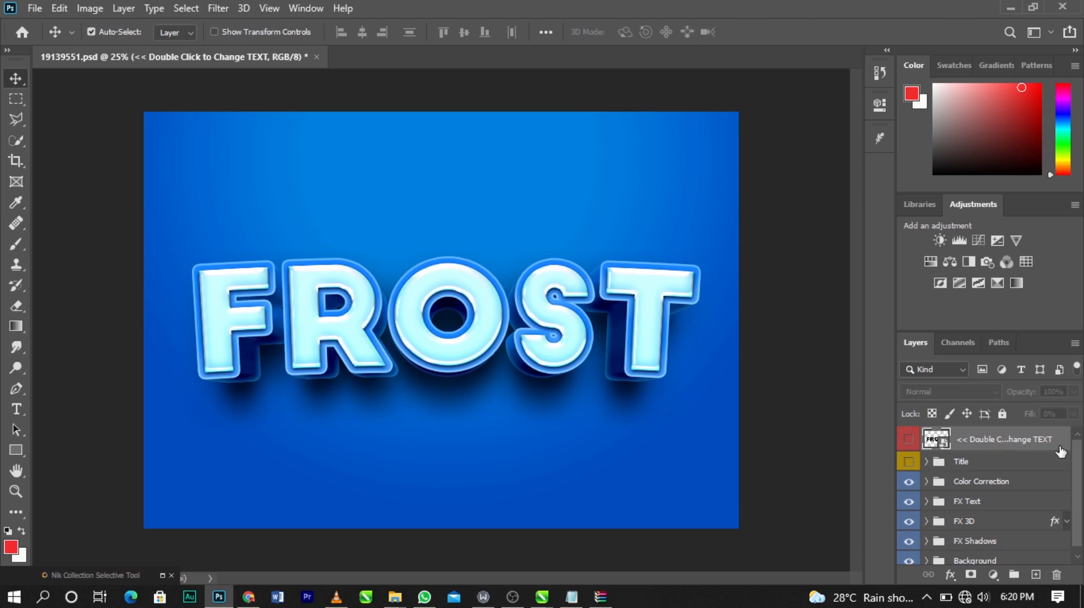
# Step: Open the Double Click to Change TEXT smart object's contents, dismissing the missing fonts dialog
pyautogui.doubleClick(943, 445)
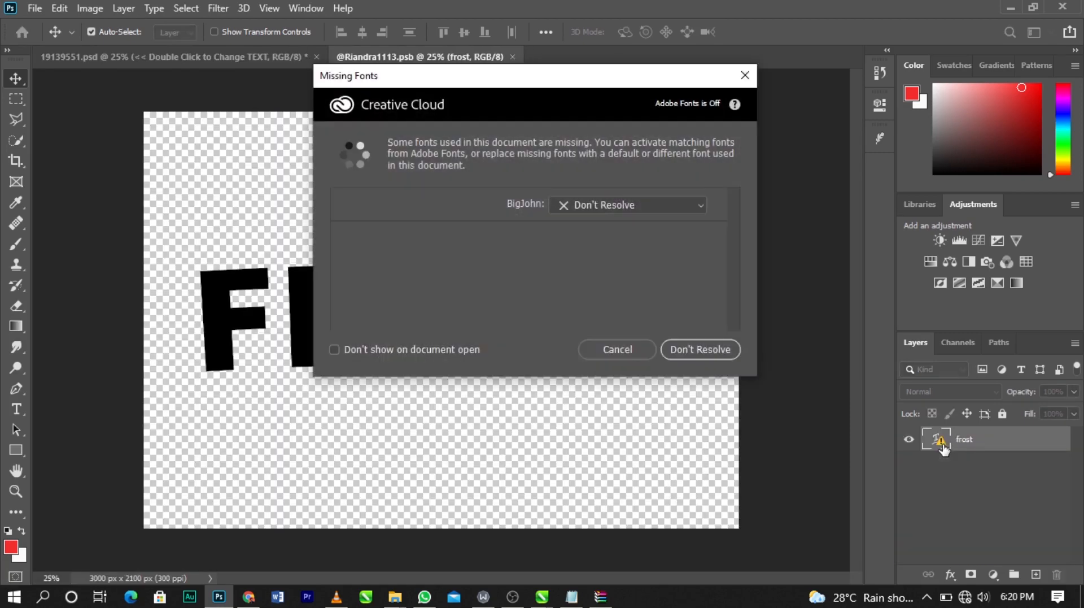
pyautogui.click(745, 76)
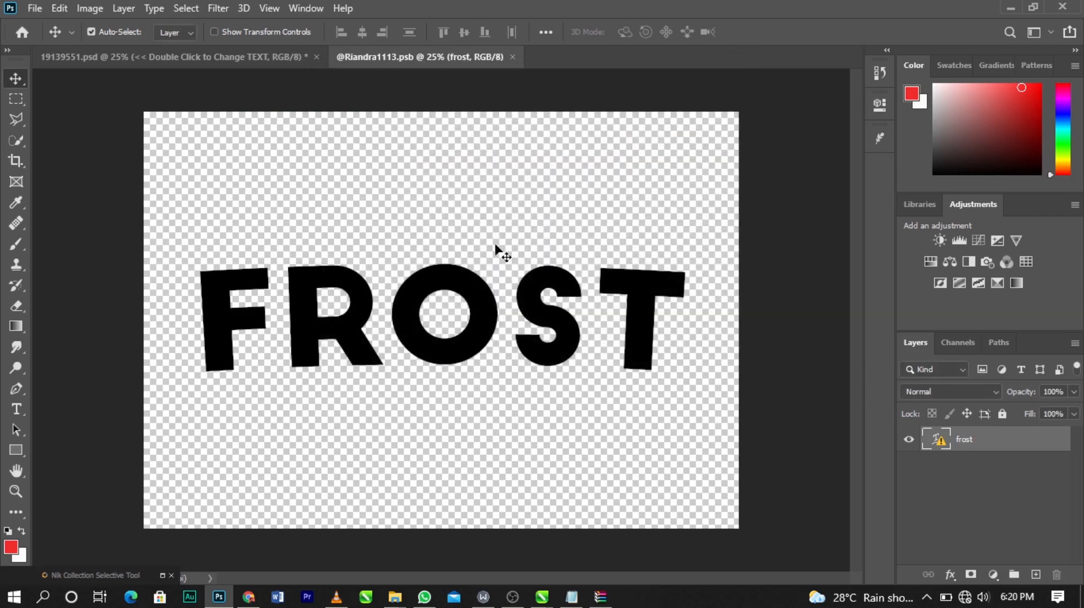
# Step: Place the Untitled-1 WOMAN PNG from the Desktop into the smart object, commit it, and hide the frost layer
pyautogui.press('super+d')
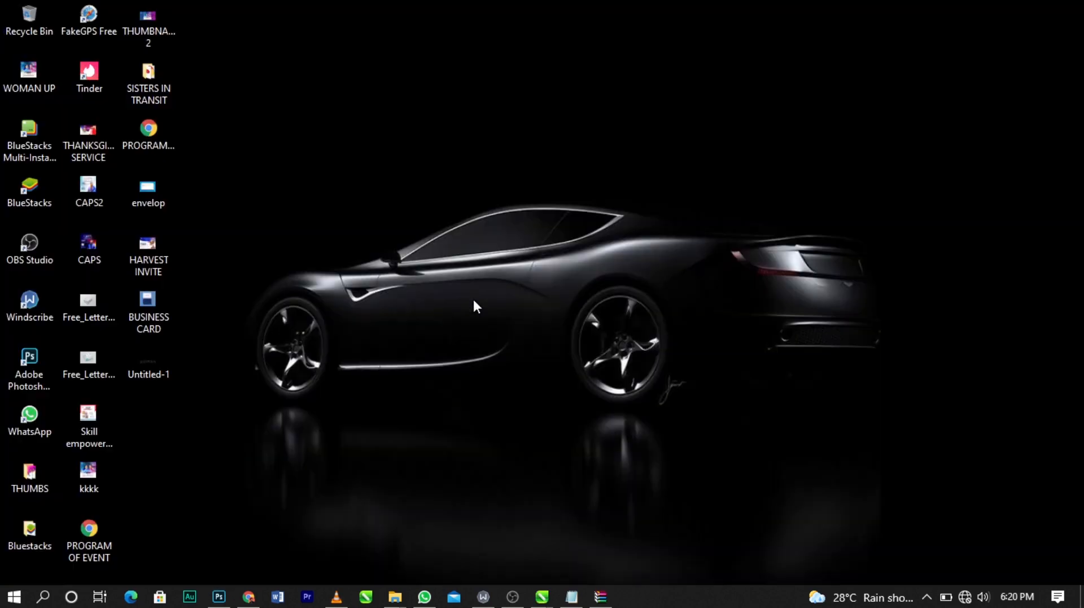
pyautogui.click(145, 363)
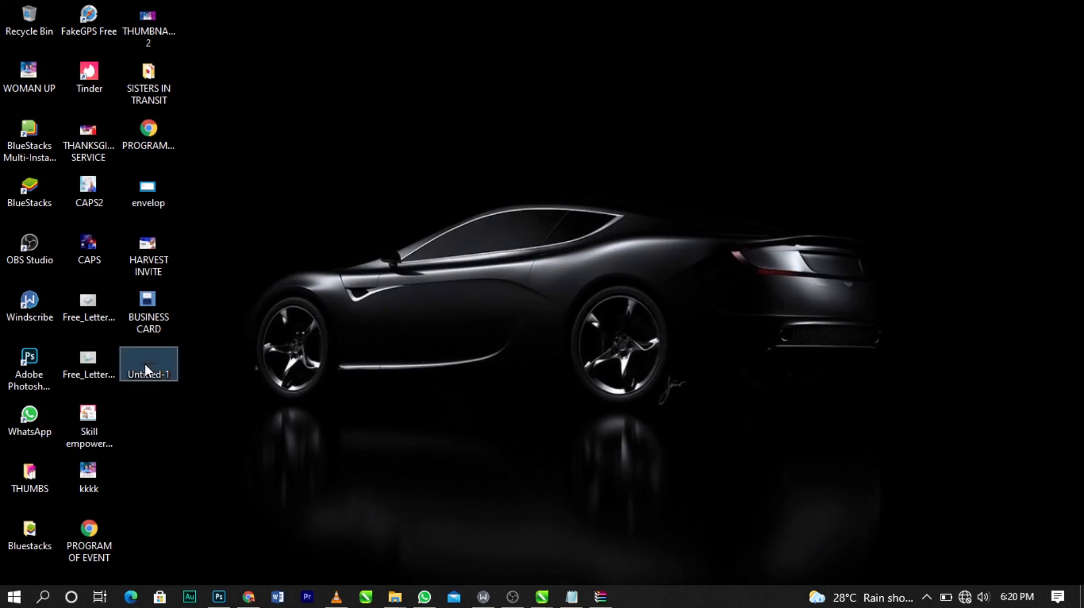
pyautogui.moveTo(144, 364); pyautogui.dragTo(419, 237)
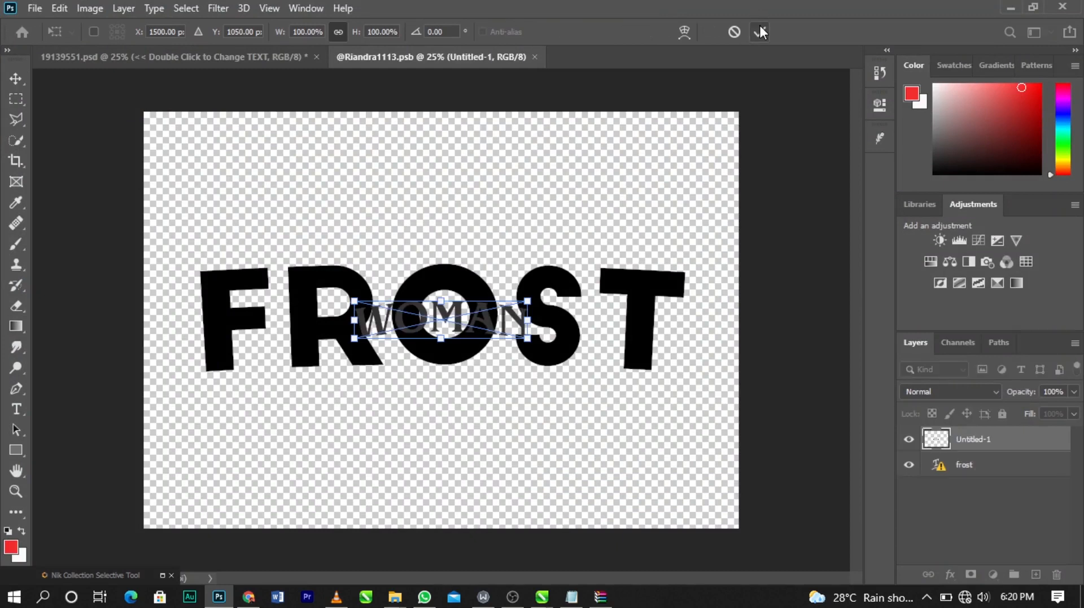
pyautogui.click(760, 29)
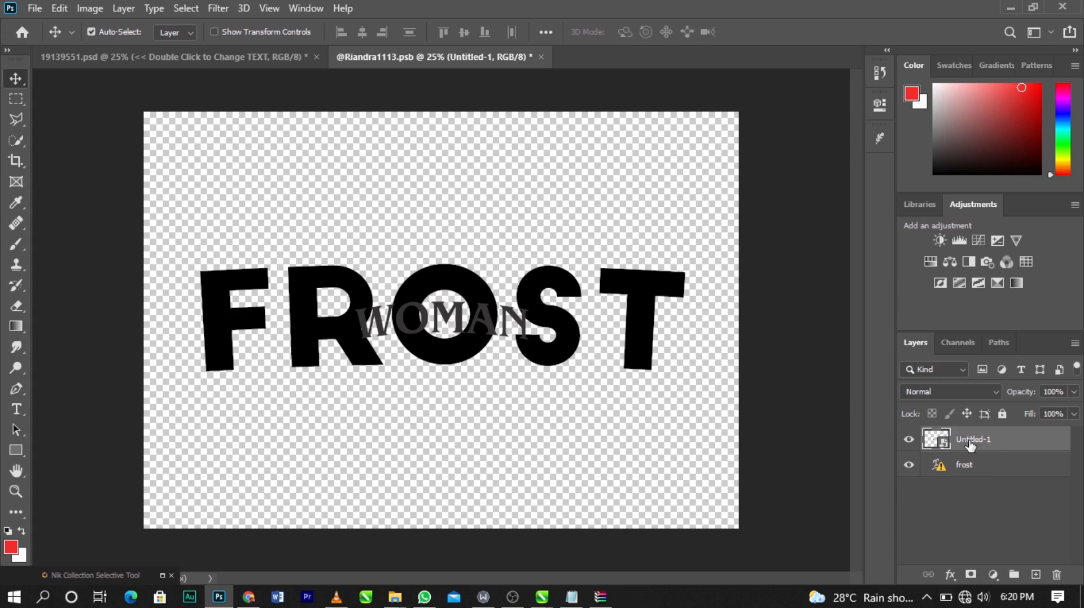
pyautogui.click(909, 467)
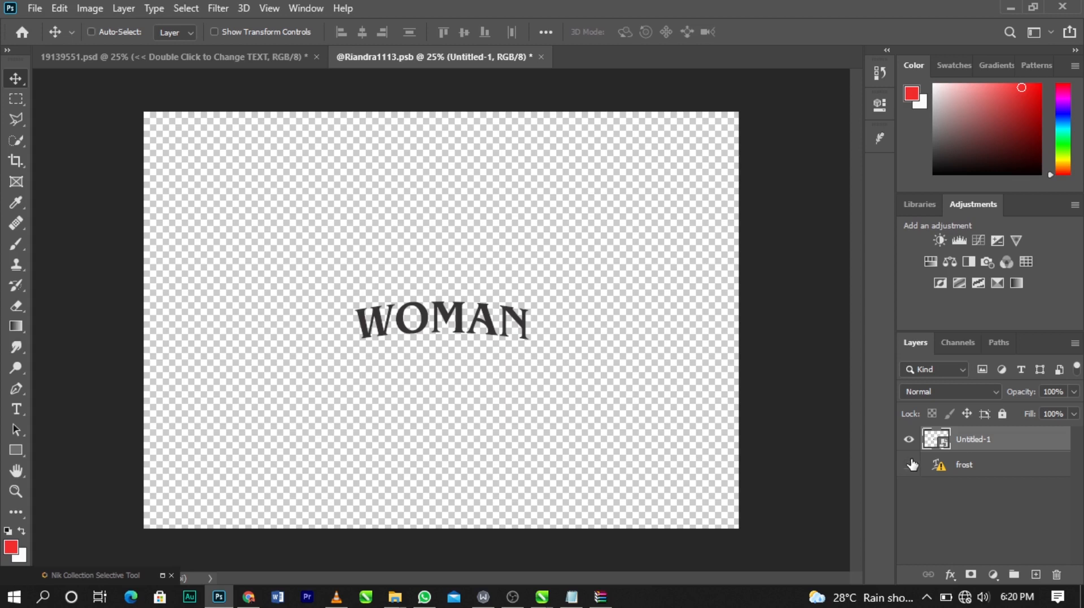
# Step: Scale the WOMAN image to about 262% and centre it on the canvas, then commit the transform
pyautogui.hotkey('ctrl', 't')
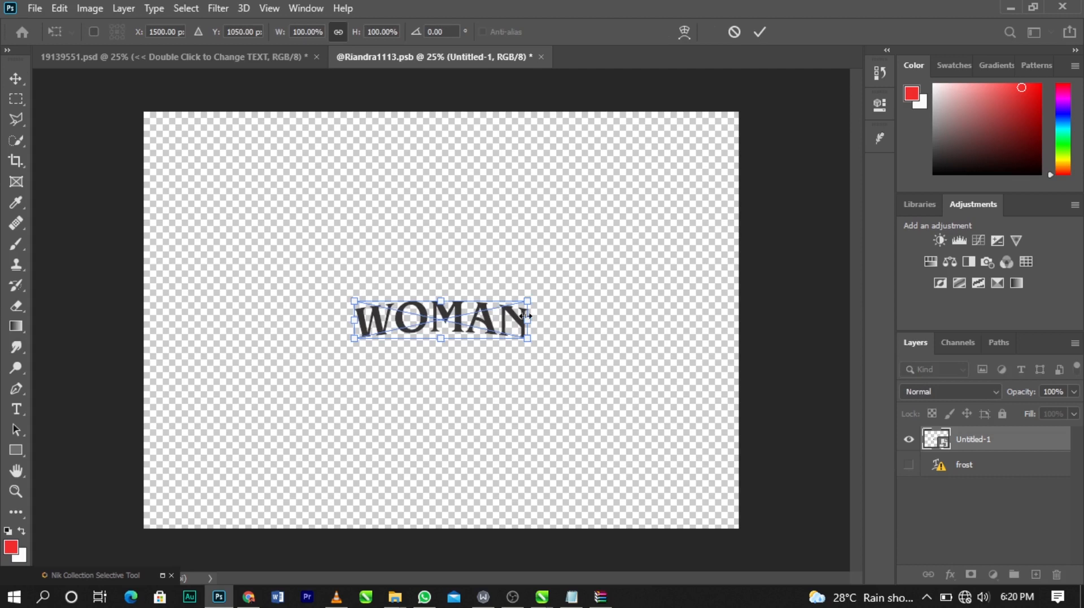
pyautogui.moveTo(525, 298); pyautogui.dragTo(739, 195)
pyautogui.moveTo(680, 291); pyautogui.dragTo(715, 412)
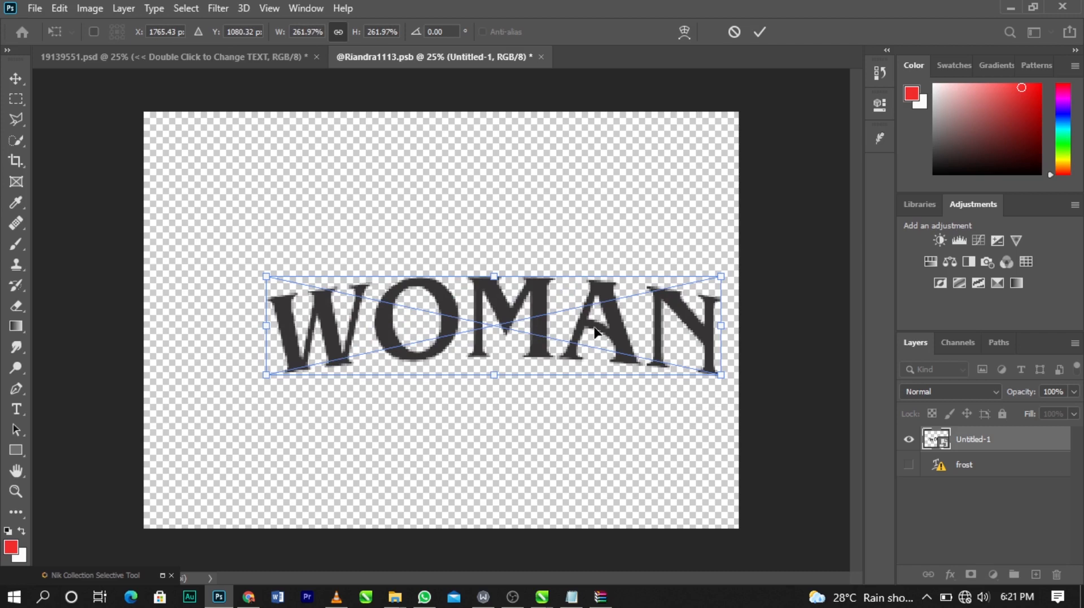
pyautogui.moveTo(598, 333); pyautogui.dragTo(544, 323)
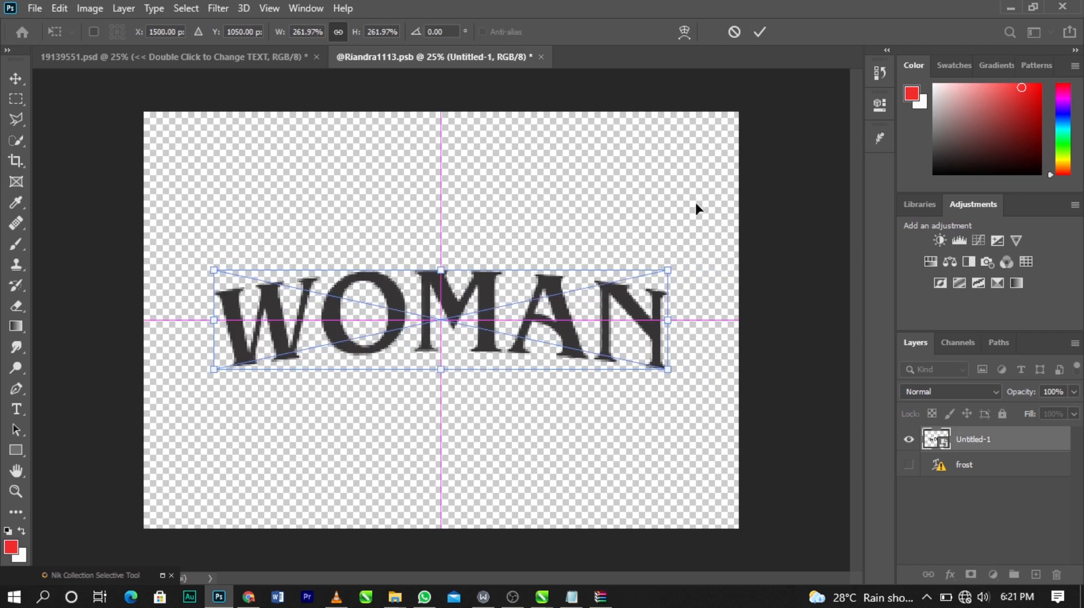
pyautogui.click(756, 38)
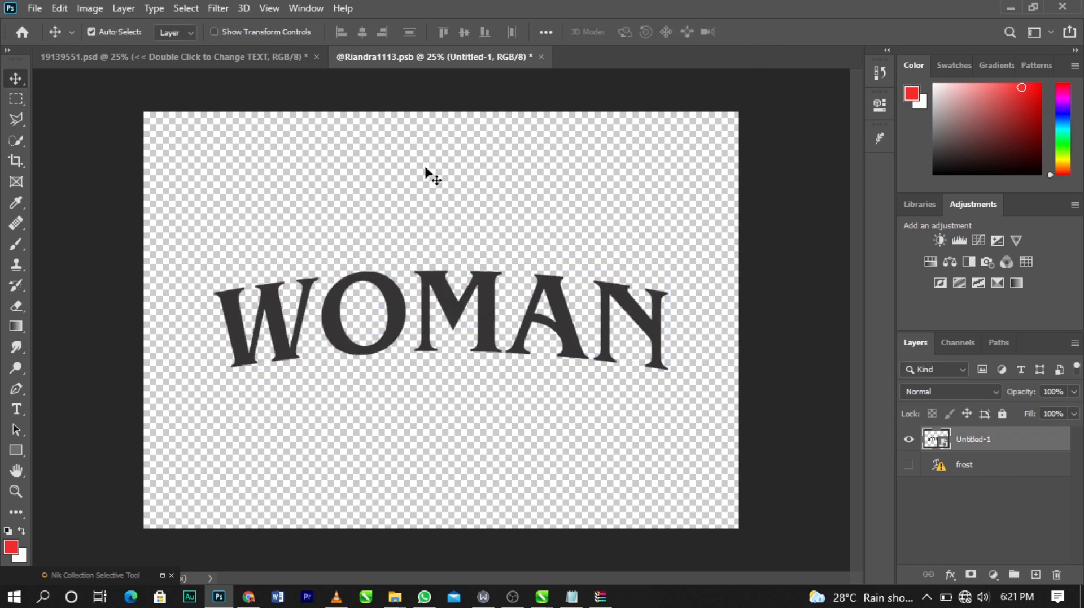
# Step: Close the smart object document, saving its changes to update the frost effect
pyautogui.click(542, 57)
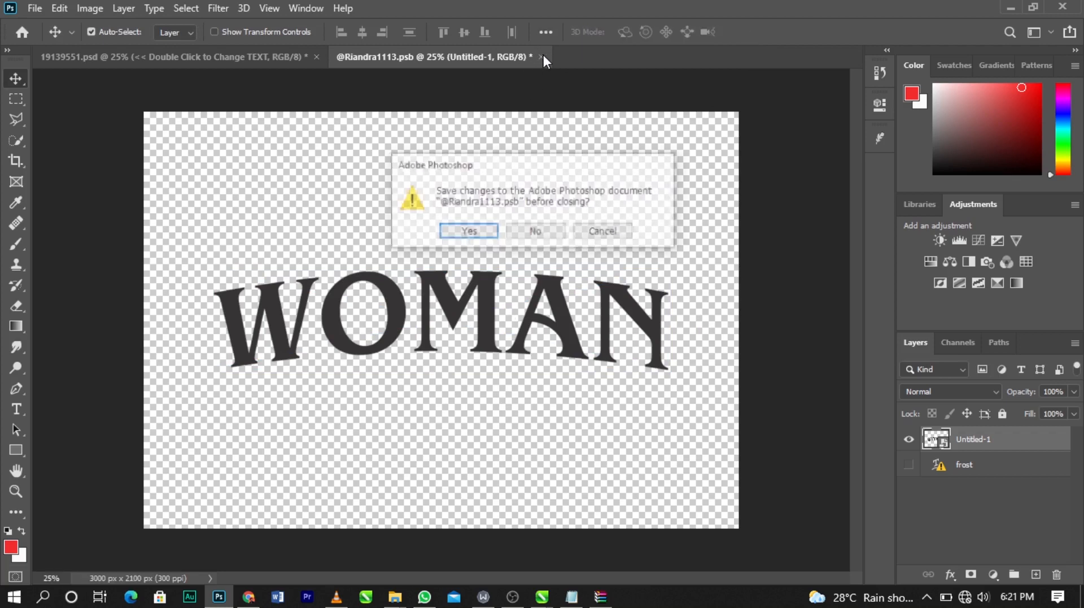
pyautogui.click(483, 237)
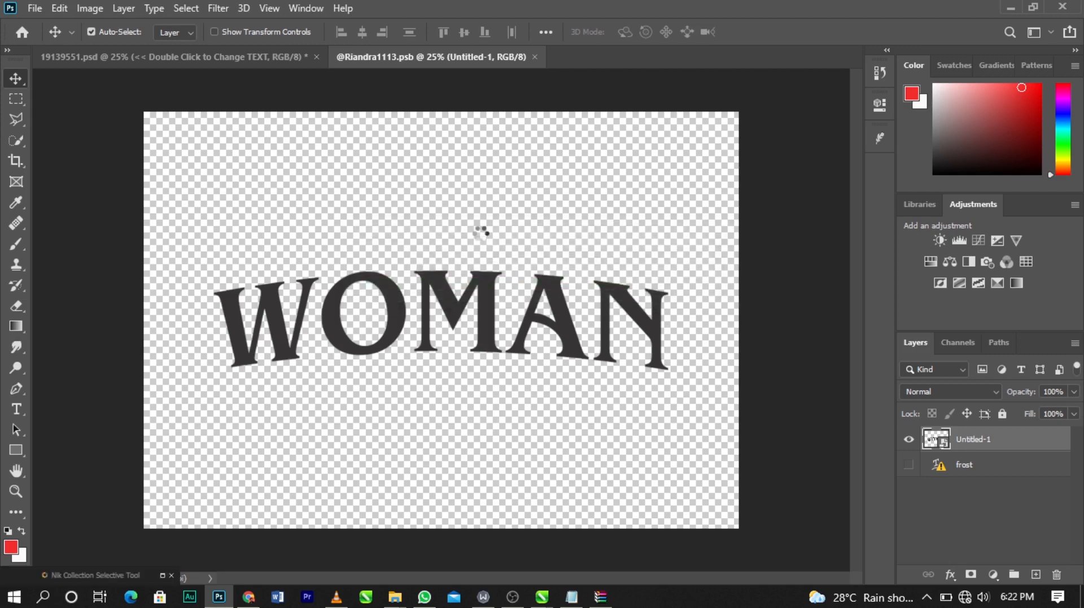
pyautogui.hotkey('ctrl', 'w')
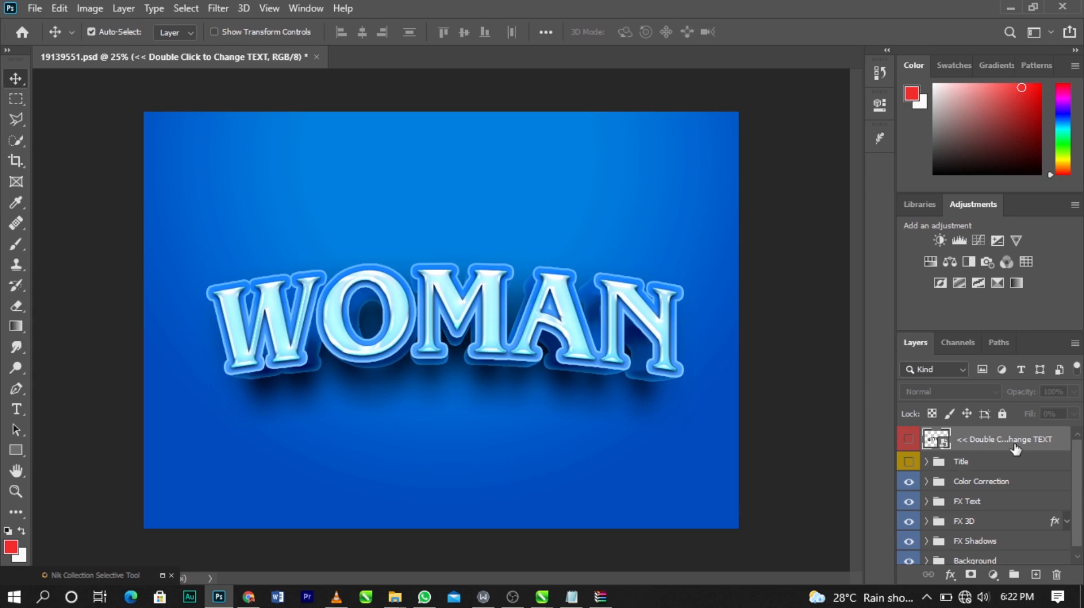
# Step: Hide the template's Background group so the frost WOMAN text sits on transparency
pyautogui.scroll(-1, 994, 457)
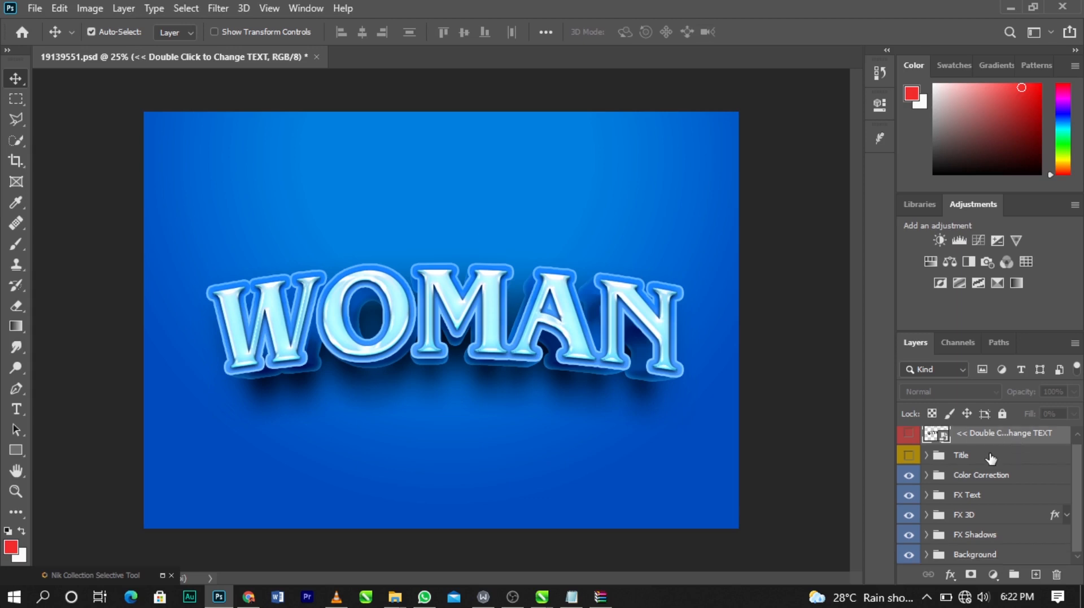
pyautogui.click(907, 557)
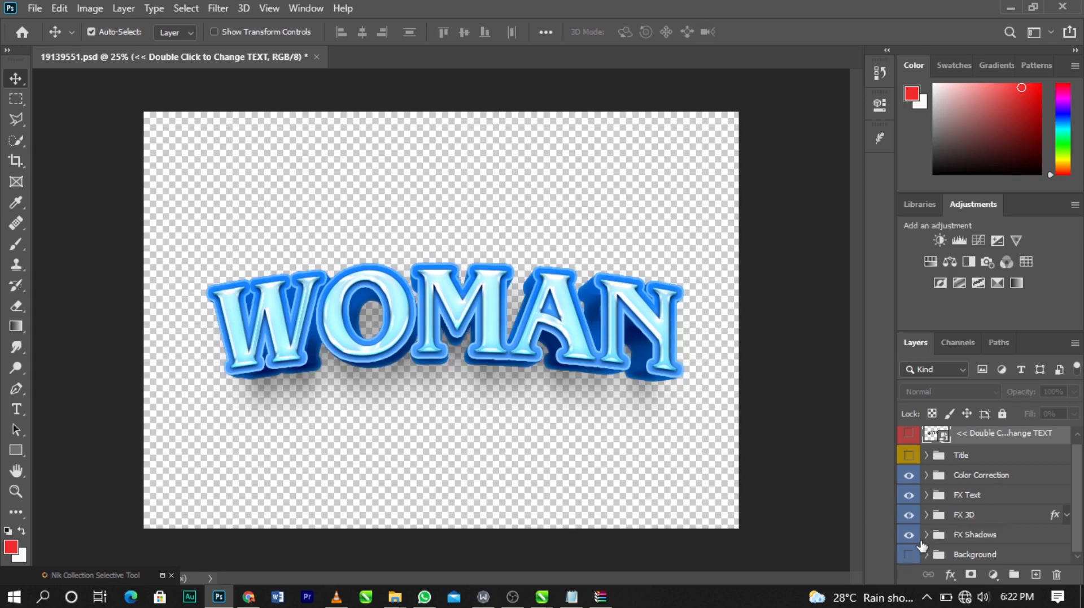
pyautogui.click(910, 534)
# Step: Save the frost WOMAN text as 19139551 PNG on the Desktop with the large file size option
pyautogui.click(26, 9)
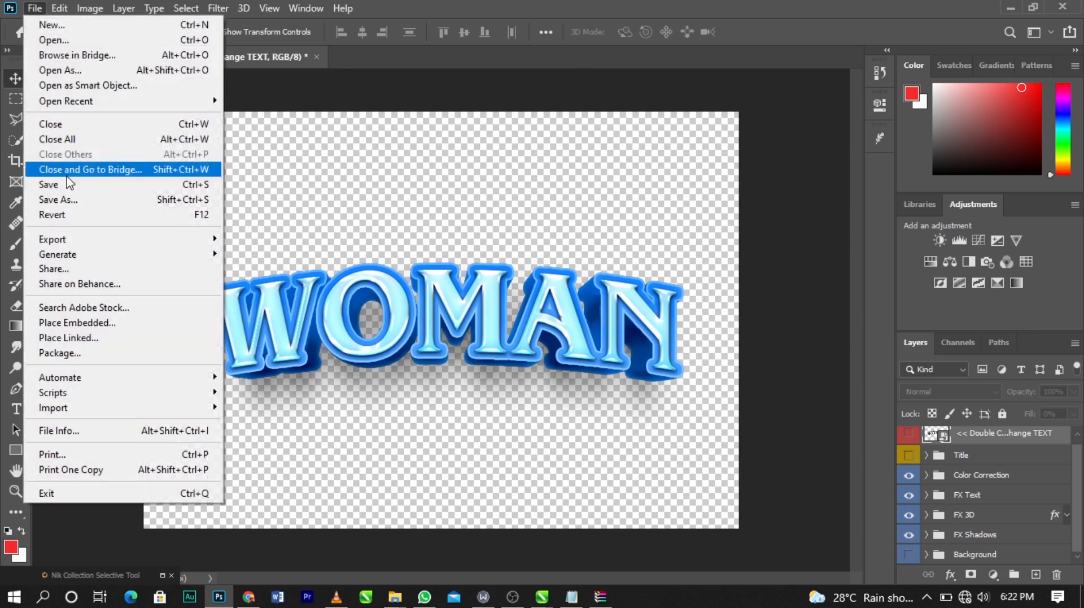
pyautogui.click(77, 195)
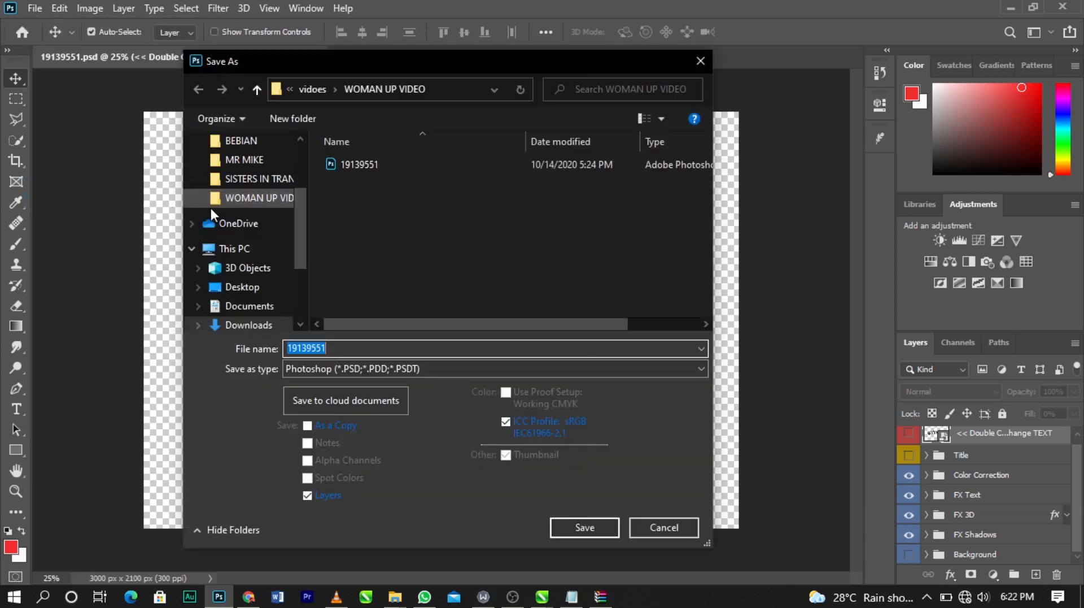
pyautogui.click(256, 287)
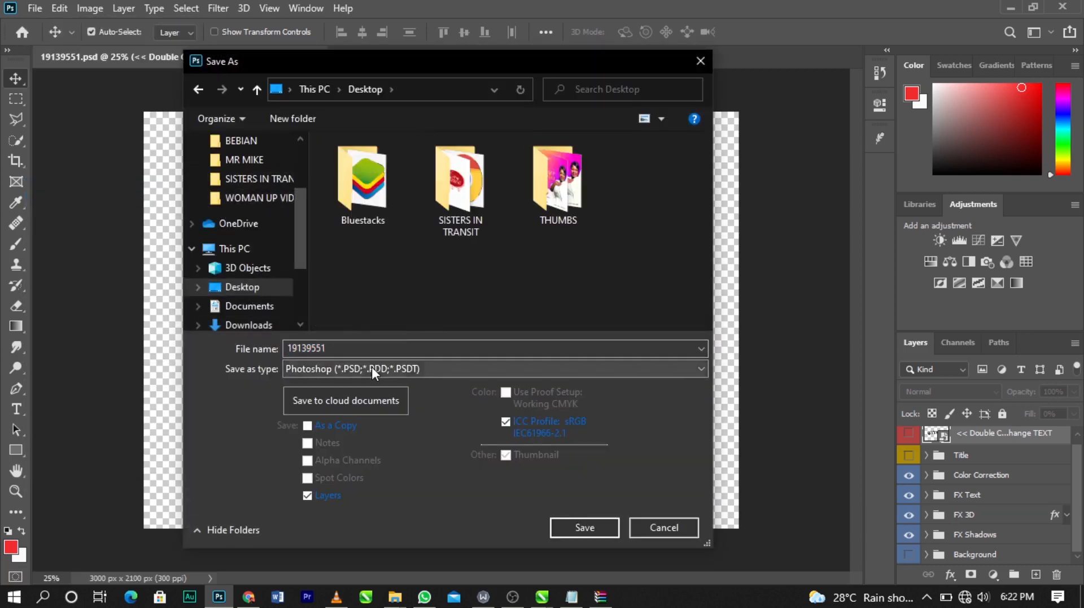
pyautogui.click(371, 368)
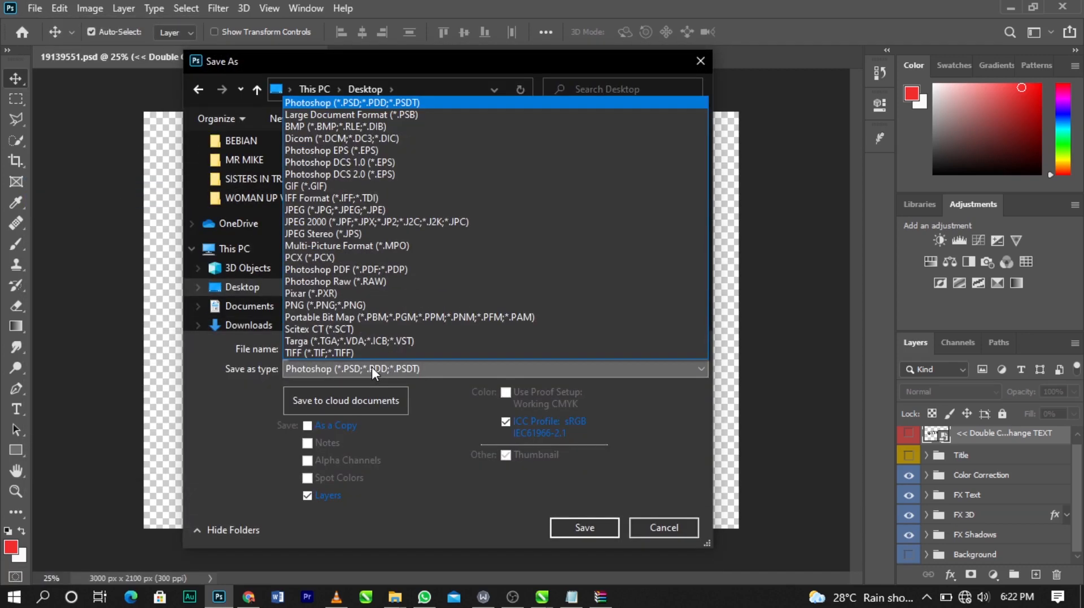
pyautogui.click(372, 310)
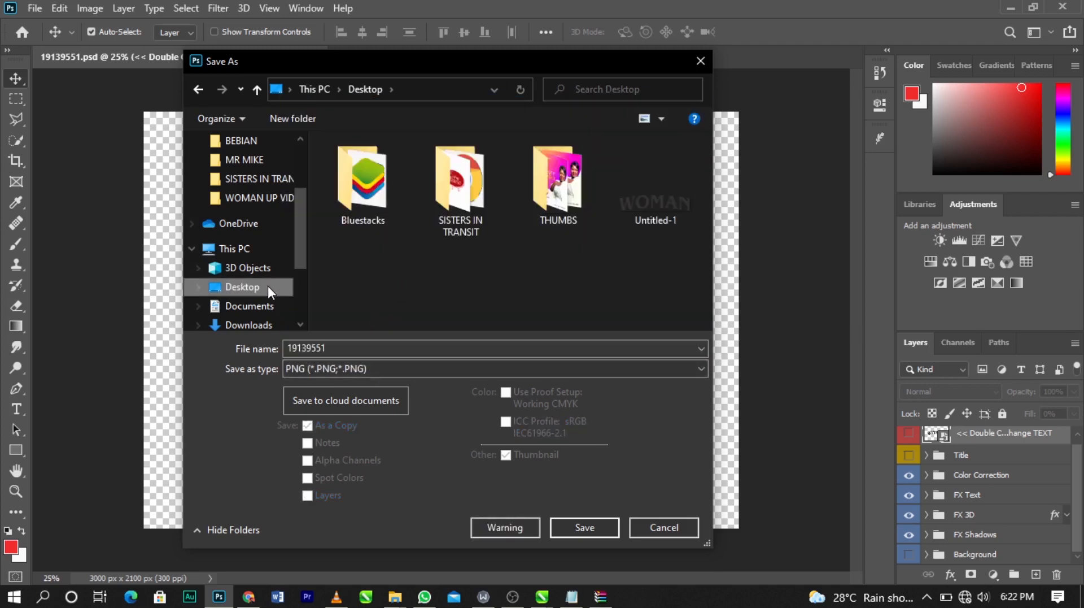
pyautogui.click(585, 527)
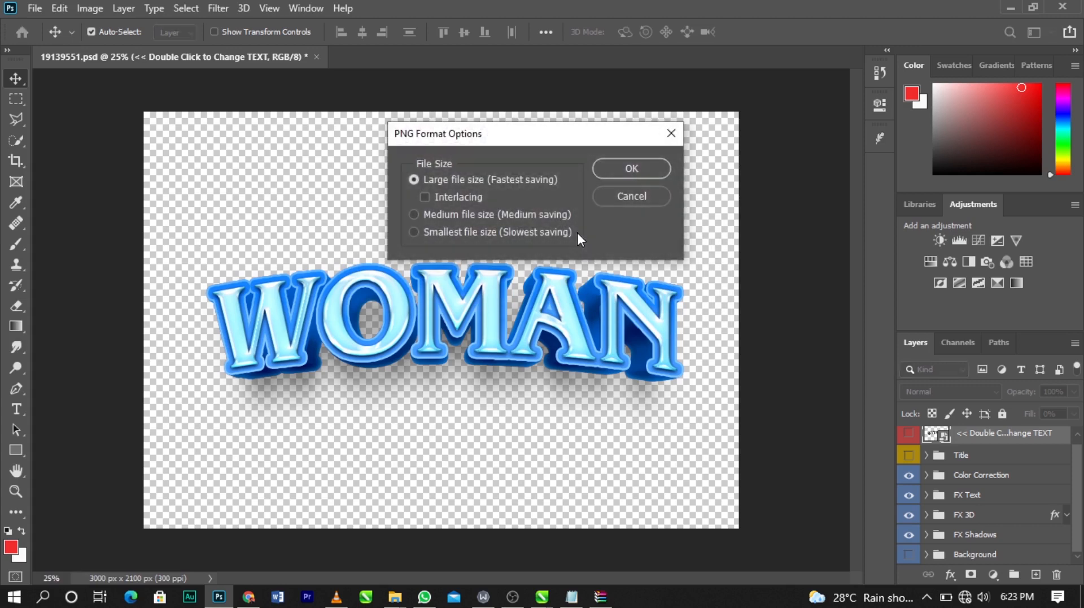
pyautogui.click(627, 169)
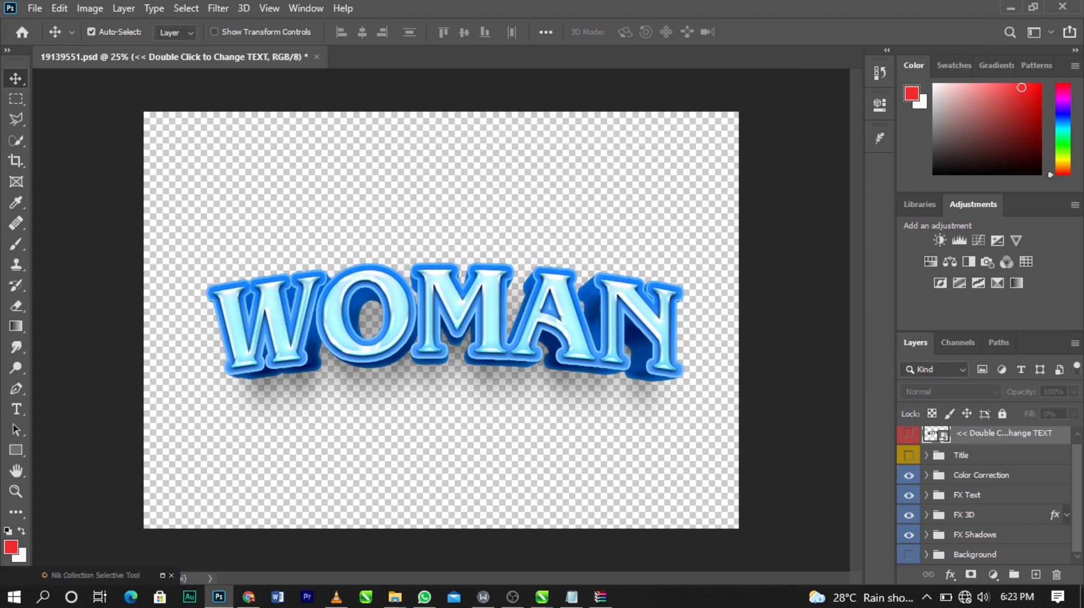
# Step: Switch to CorelDRAW and import the frost WOMAN PNG into the flyer document
pyautogui.click(1011, 7)
pyautogui.moveTo(145, 424); pyautogui.dragTo(205, 334)
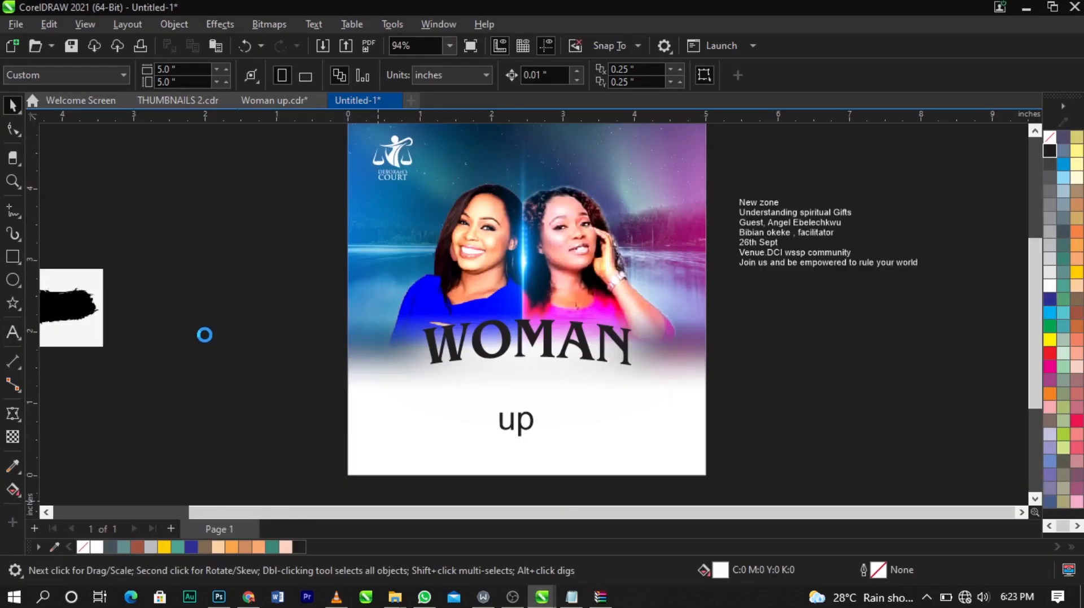
pyautogui.scroll(-2, 498, 296)
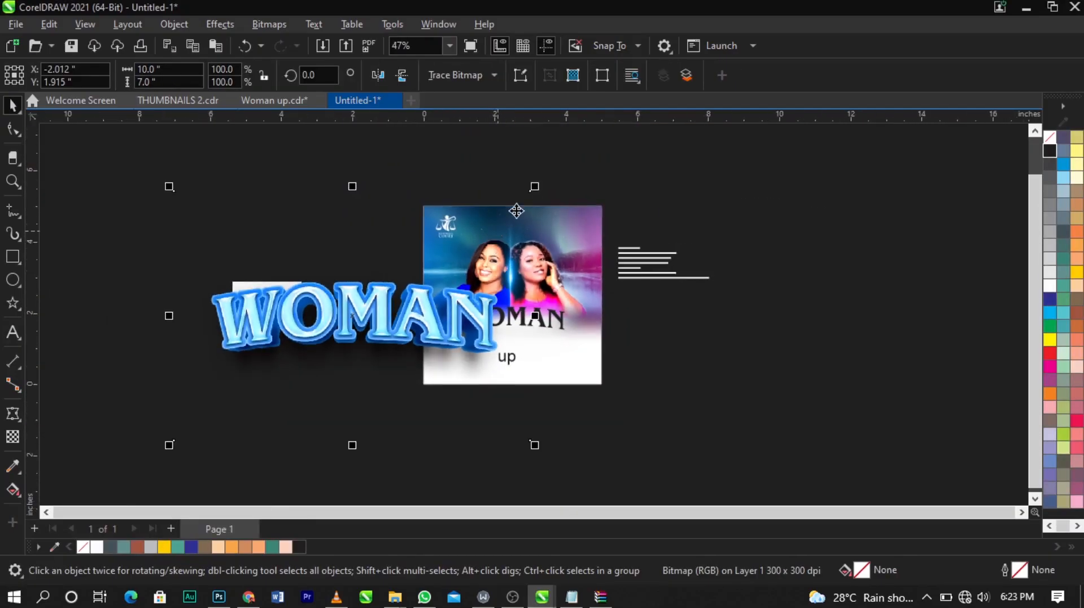
# Step: Shrink the imported frost WOMAN image and delete the flyer's original black WOMAN heading
pyautogui.moveTo(532, 394); pyautogui.dragTo(398, 406)
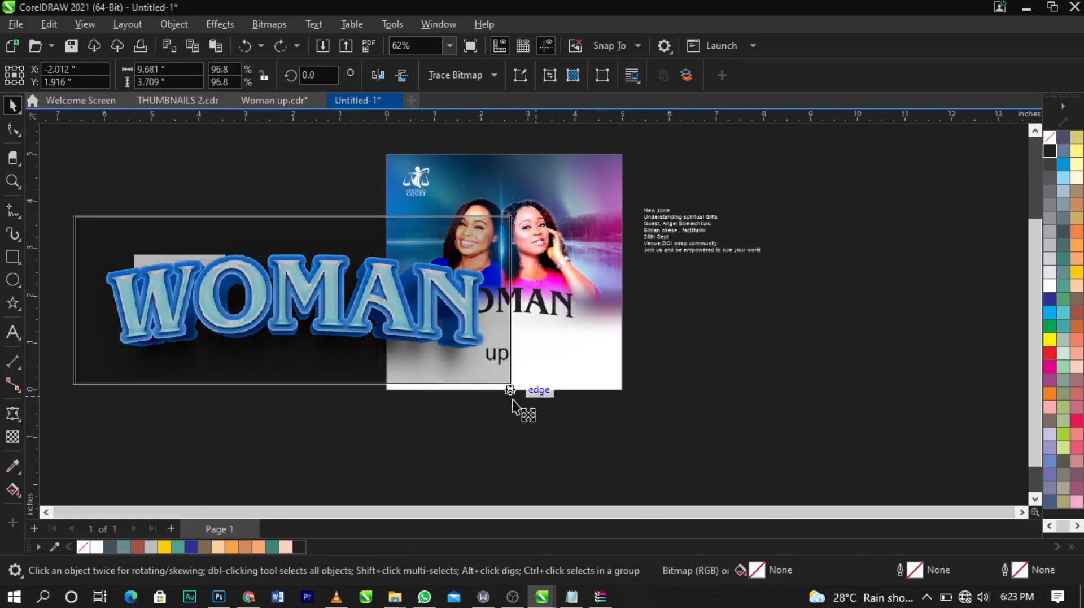
pyautogui.press('z')
pyautogui.click(462, 298)
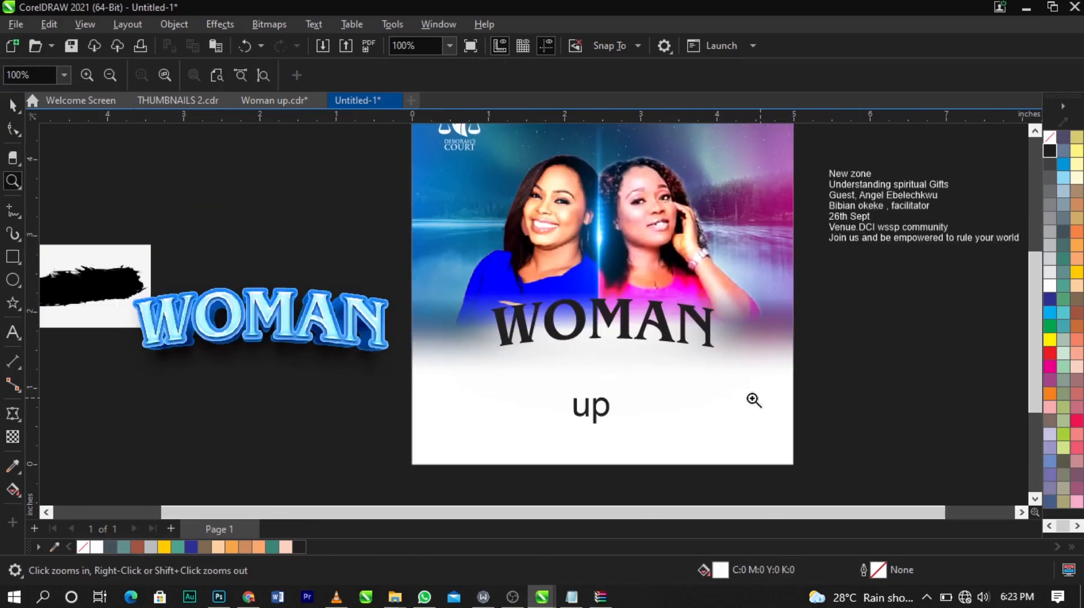
pyautogui.press('space')
pyautogui.click(646, 322)
pyautogui.press('Delete')
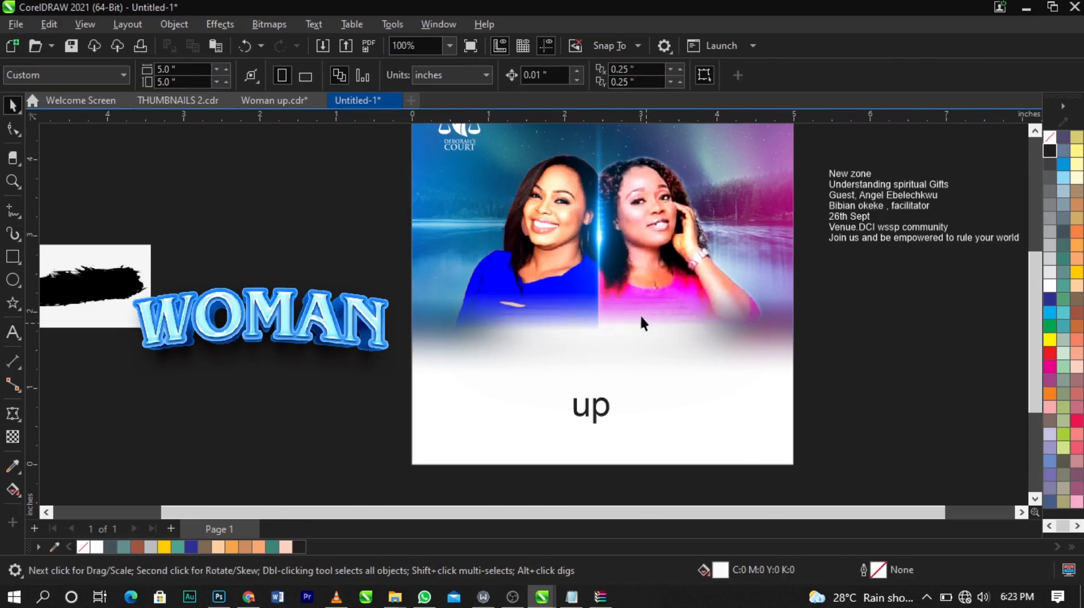
# Step: Place the frost WOMAN image over the photos above 'up', scaling it to about 4 inches wide
pyautogui.moveTo(330, 346); pyautogui.dragTo(675, 337)
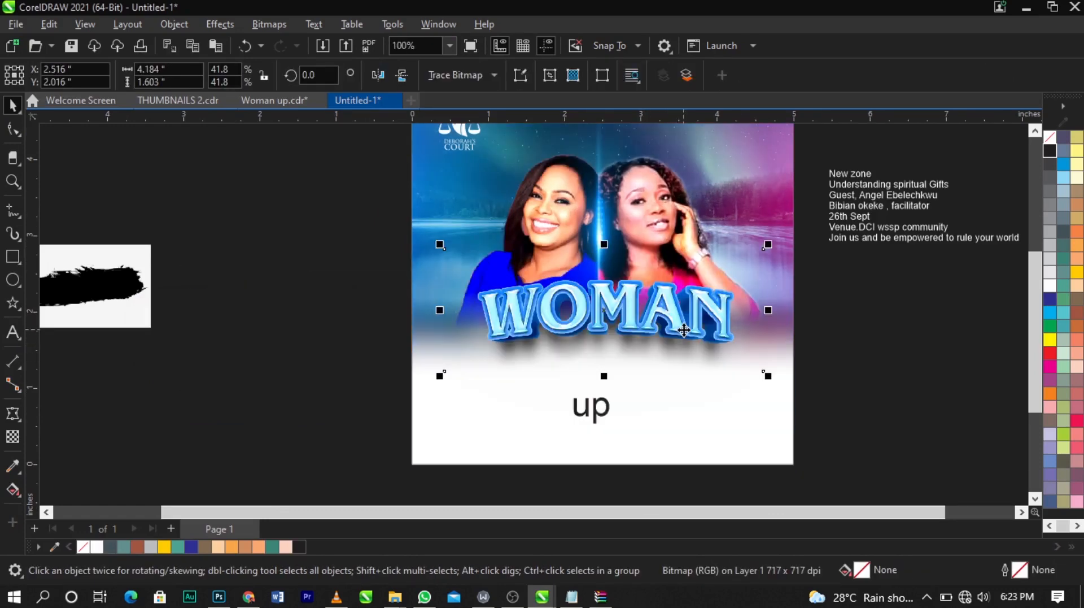
pyautogui.scroll(1, 680, 333)
pyautogui.moveTo(788, 387); pyautogui.dragTo(763, 367)
pyautogui.moveTo(727, 333); pyautogui.dragTo(726, 348)
pyautogui.click(727, 348)
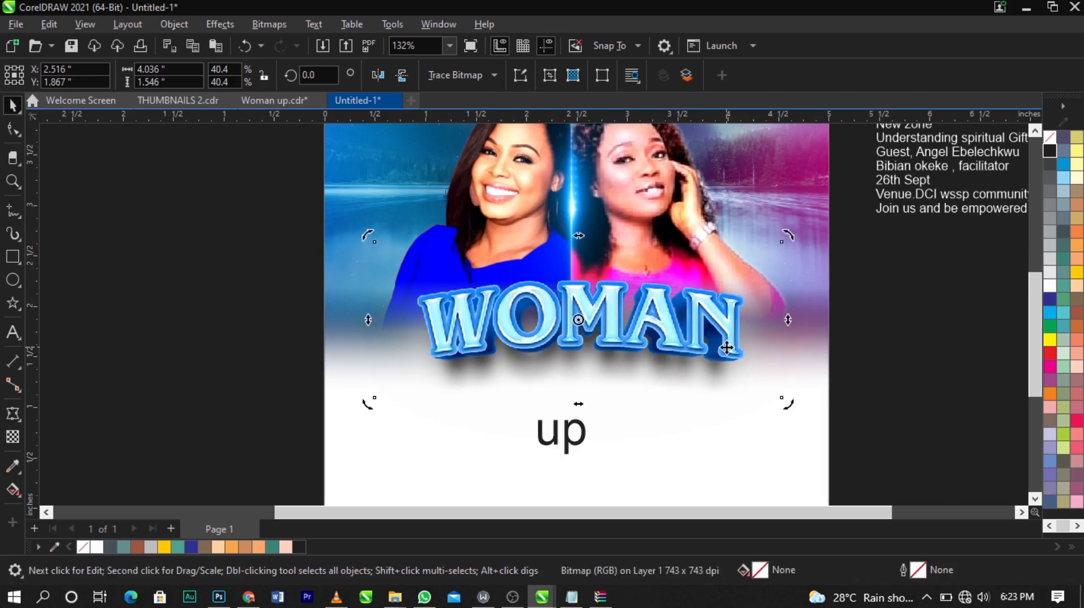
pyautogui.click(727, 348)
pyautogui.click(719, 357)
pyautogui.moveTo(792, 414); pyautogui.dragTo(812, 426)
pyautogui.moveTo(688, 327); pyautogui.dragTo(688, 333)
pyautogui.keyDown('shift'); pyautogui.click(753, 443); pyautogui.keyUp('shift')
pyautogui.press('c')
pyautogui.click(846, 402)
pyautogui.scroll(-6, 625, 313)
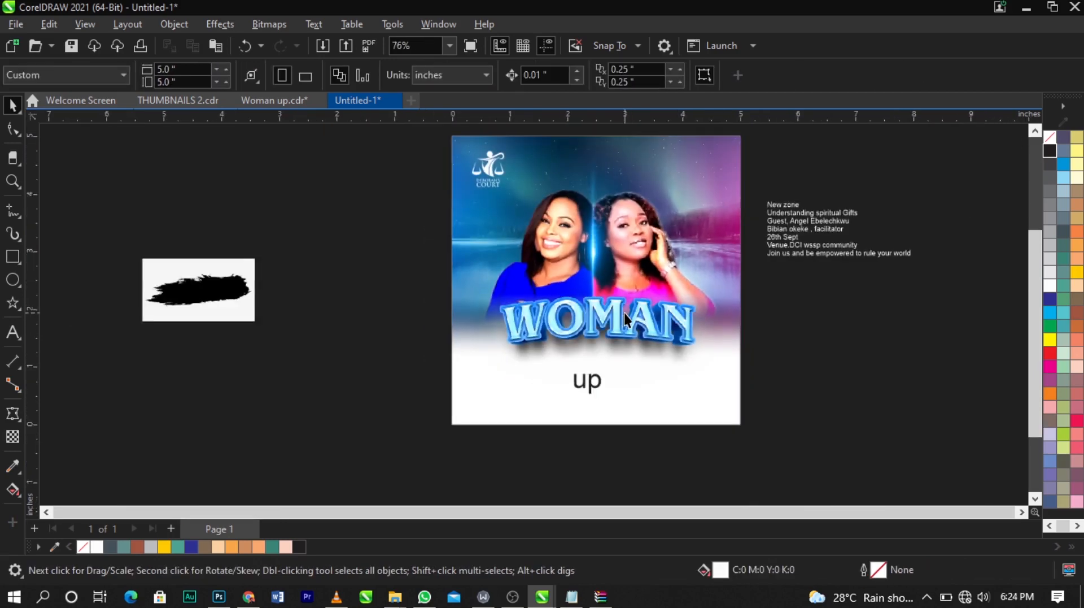
# Step: Enlarge the black paint-splash image beside the page to about 3.7 by 2.1 inches
pyautogui.scroll(3, 630, 228)
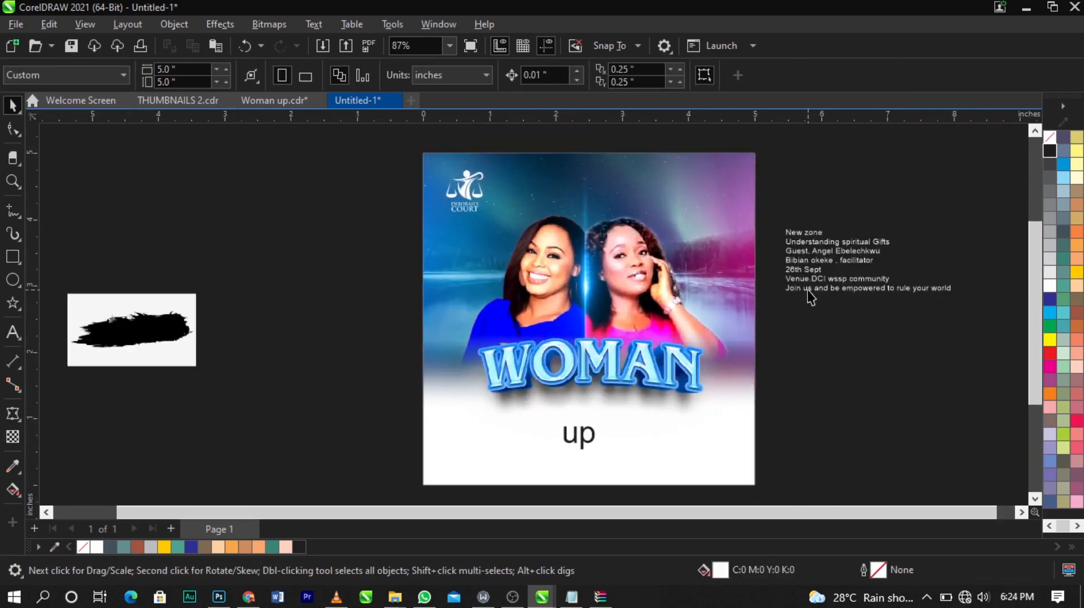
pyautogui.click(194, 295)
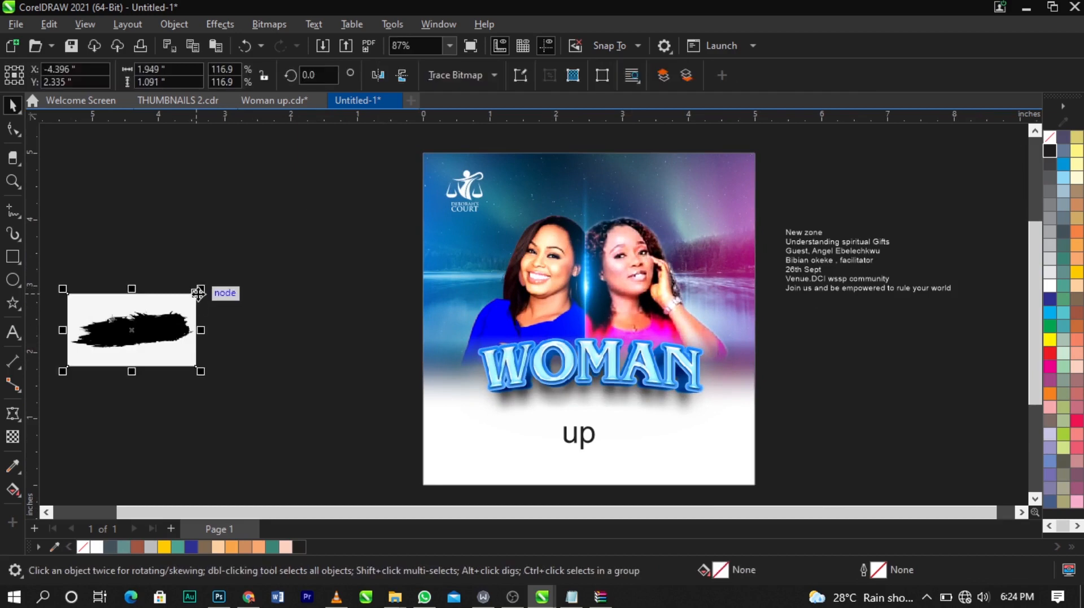
pyautogui.moveTo(202, 290)
pyautogui.mouseDown()
pyautogui.moveTo(211, 295)
pyautogui.moveTo(312, 227)
pyautogui.mouseUp()
pyautogui.moveTo(231, 274); pyautogui.dragTo(312, 304)
pyautogui.scroll(1, 211, 324)
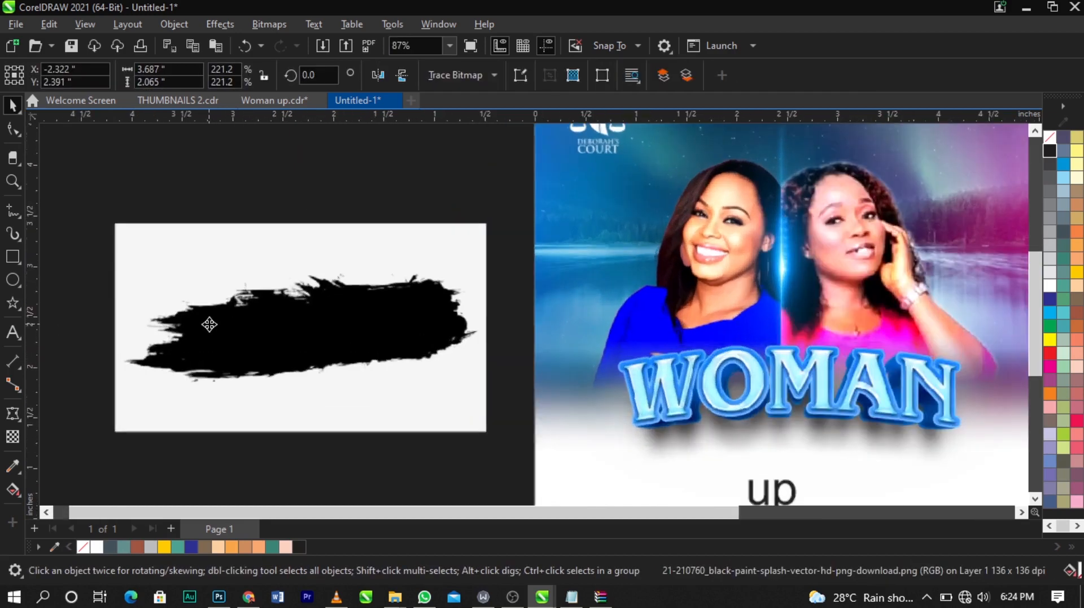
# Step: Convert the paint-splash image to Black and White (1-bit) using the Line Art method
pyautogui.click(260, 25)
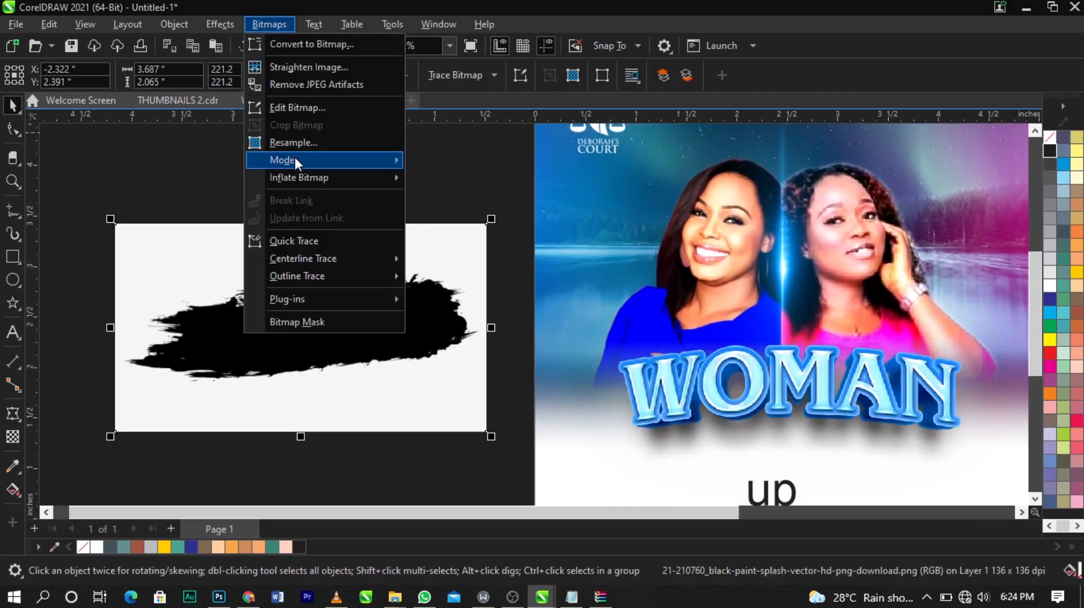
pyautogui.moveTo(295, 160)
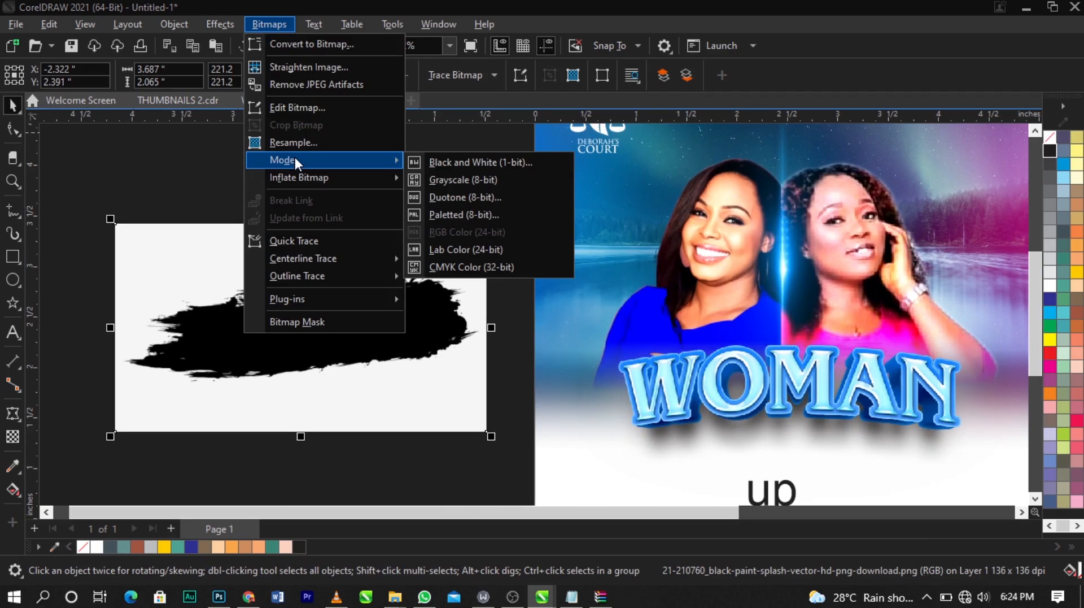
pyautogui.click(456, 164)
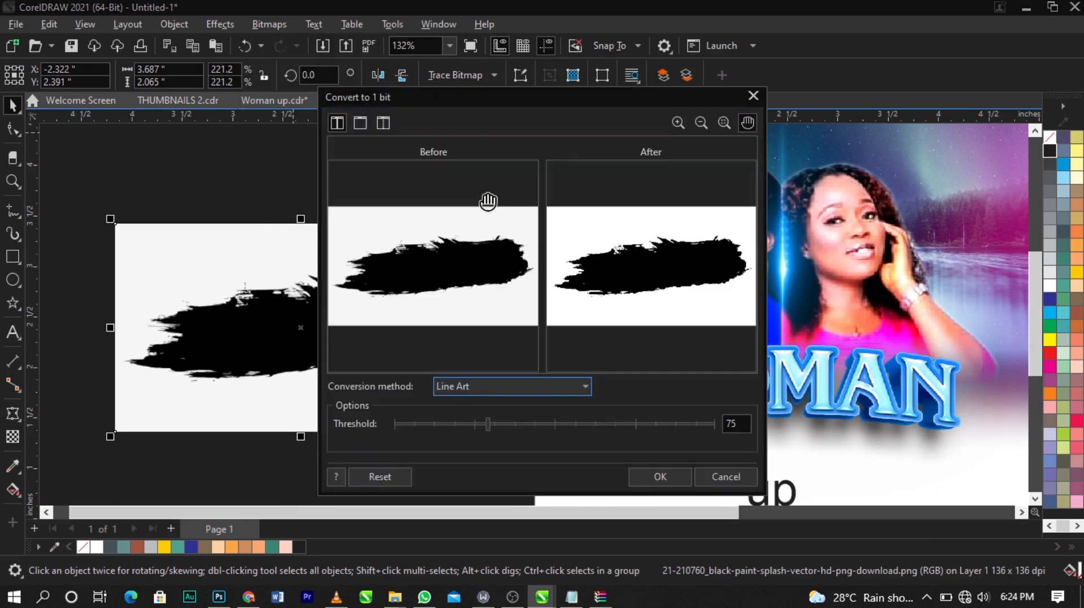
pyautogui.click(658, 476)
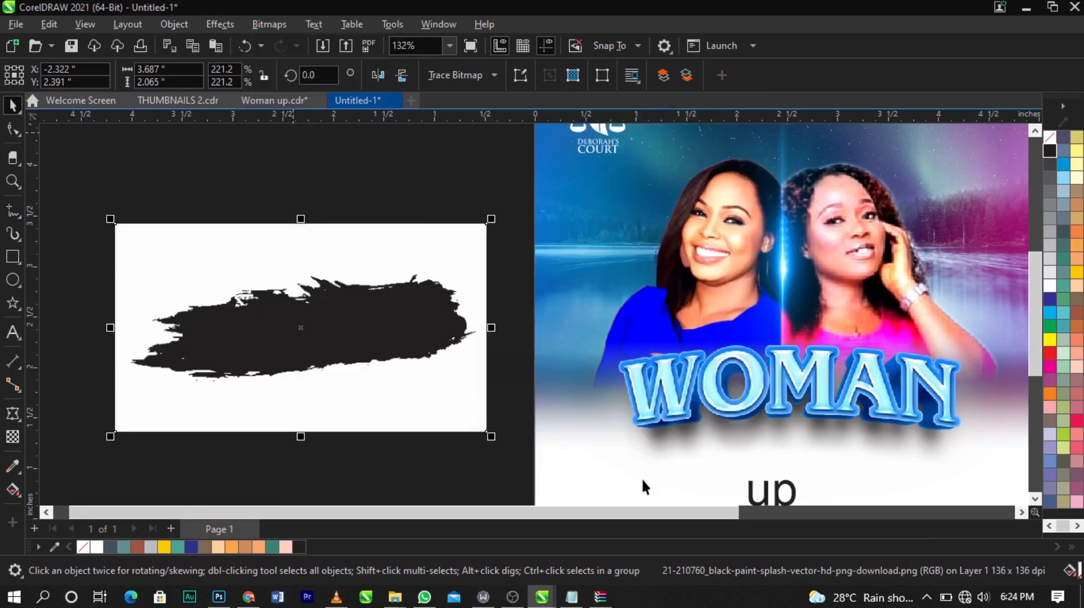
# Step: Trace the paint-splash bitmap with Outline Trace Line Art
pyautogui.click(436, 70)
pyautogui.moveTo(466, 127)
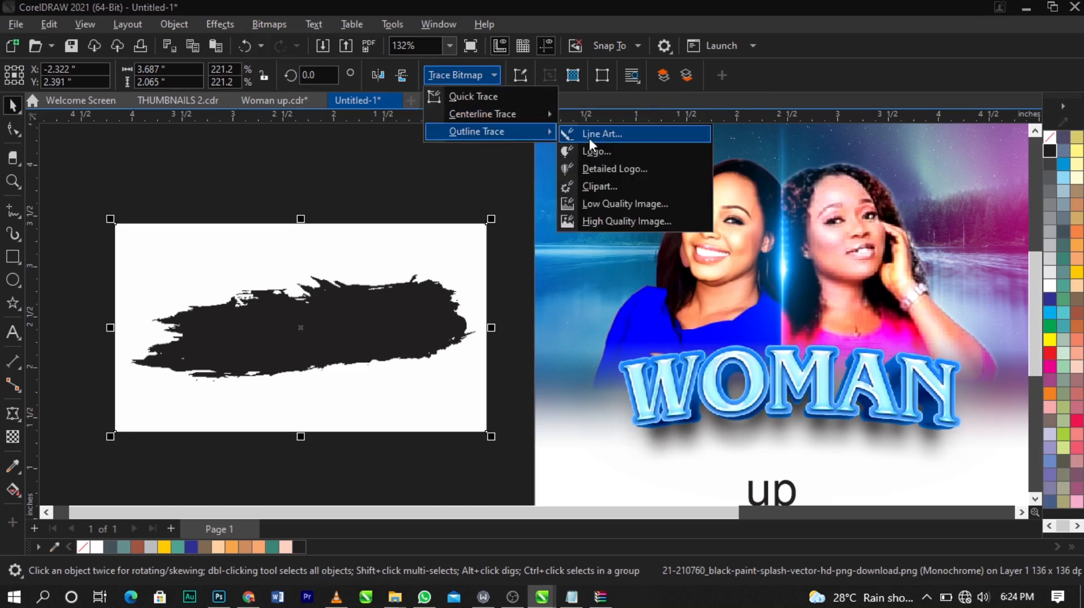
pyautogui.click(590, 138)
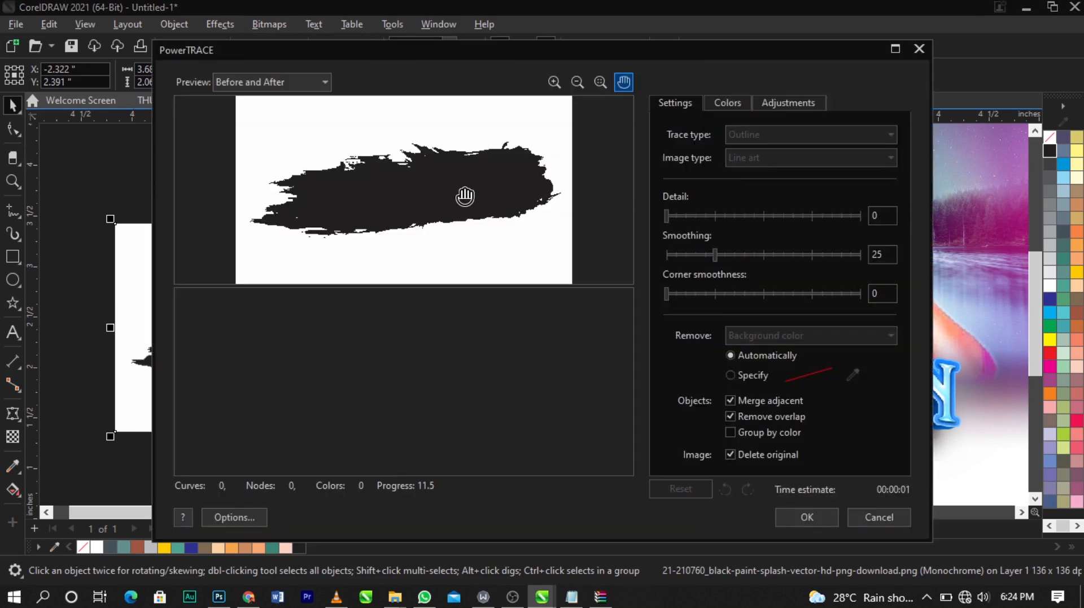
pyautogui.click(807, 517)
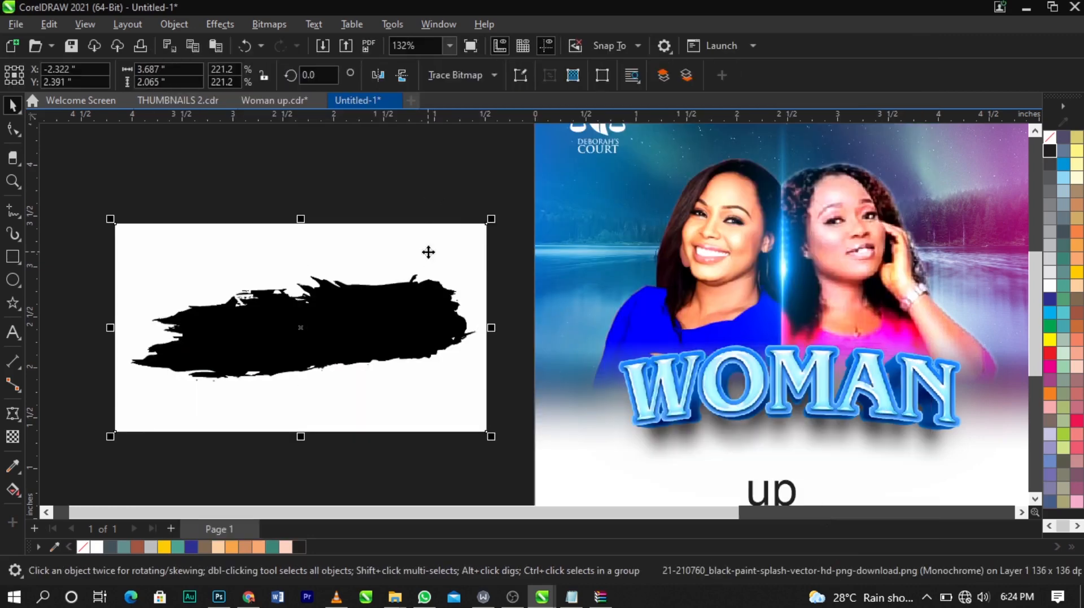
# Step: Delete the white background left around the traced paint splash
pyautogui.press('Delete')
pyautogui.moveTo(138, 226)
pyautogui.mouseDown()
pyautogui.moveTo(431, 435)
pyautogui.moveTo(463, 446)
pyautogui.mouseUp()
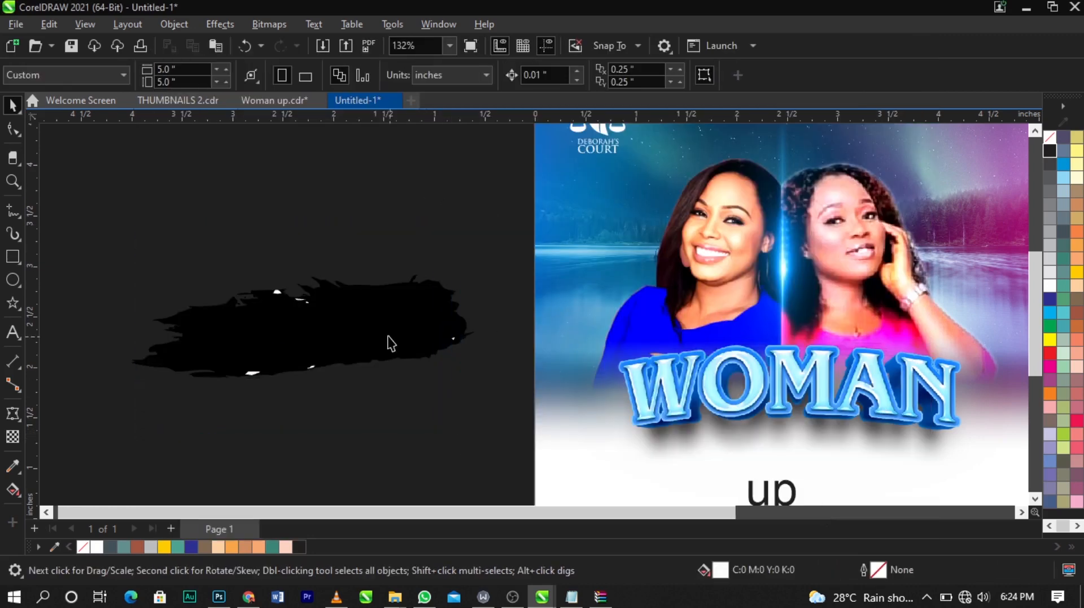
pyautogui.click(392, 343)
pyautogui.moveTo(166, 226); pyautogui.dragTo(460, 429)
pyautogui.press('Delete')
pyautogui.moveTo(101, 208); pyautogui.dragTo(480, 460)
# Step: Move the traced splash onto the flyer just below the frost WOMAN text
pyautogui.moveTo(478, 388); pyautogui.dragTo(235, 380)
pyautogui.scroll(-2, 187, 305)
pyautogui.moveTo(187, 305); pyautogui.dragTo(638, 432)
pyautogui.scroll(4, 591, 412)
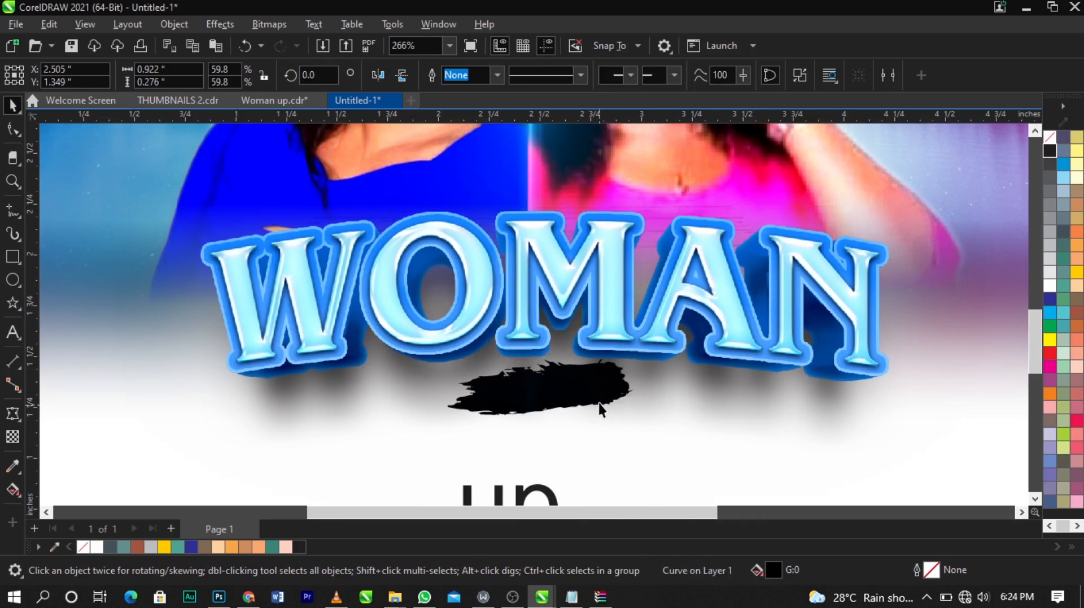
pyautogui.moveTo(597, 402); pyautogui.dragTo(597, 409)
pyautogui.scroll(2, 596, 409)
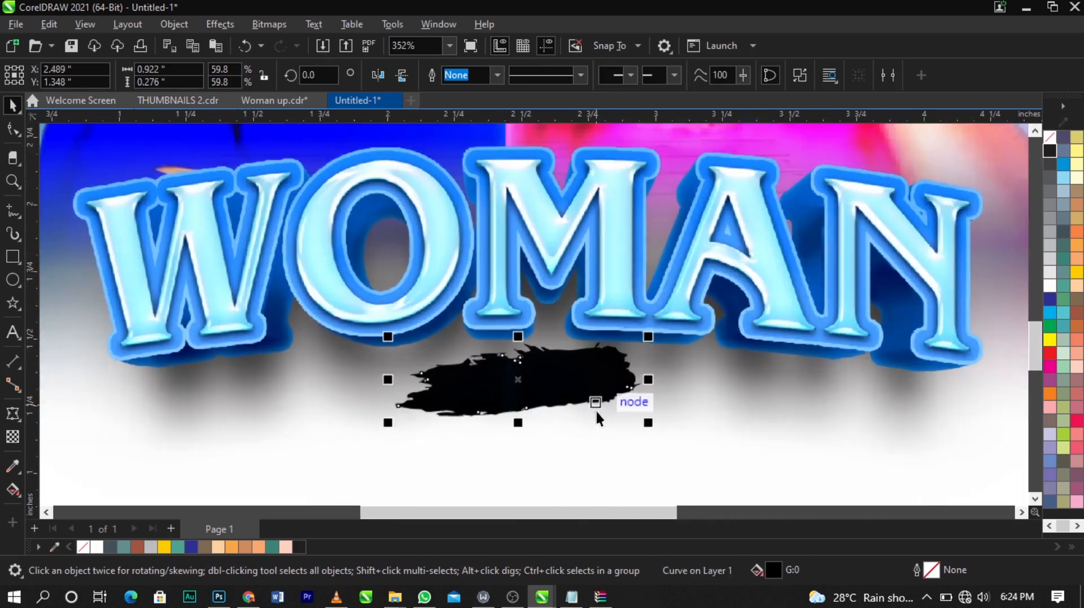
# Step: Apply a linear fountain fill across the splash from left to right
pyautogui.scroll(-2, 596, 418)
pyautogui.scroll(4, 577, 397)
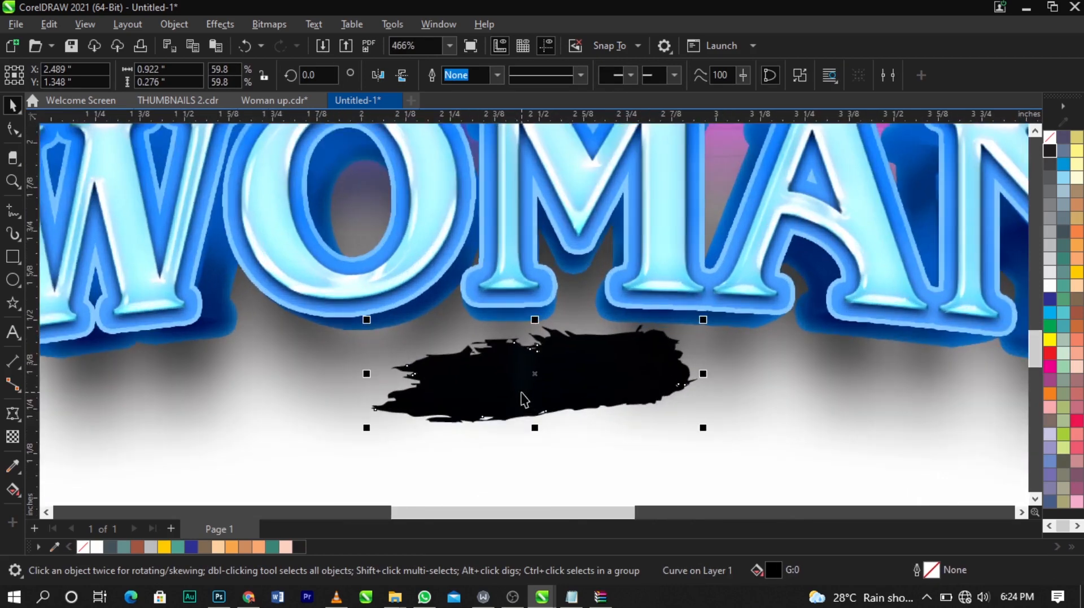
pyautogui.click(11, 495)
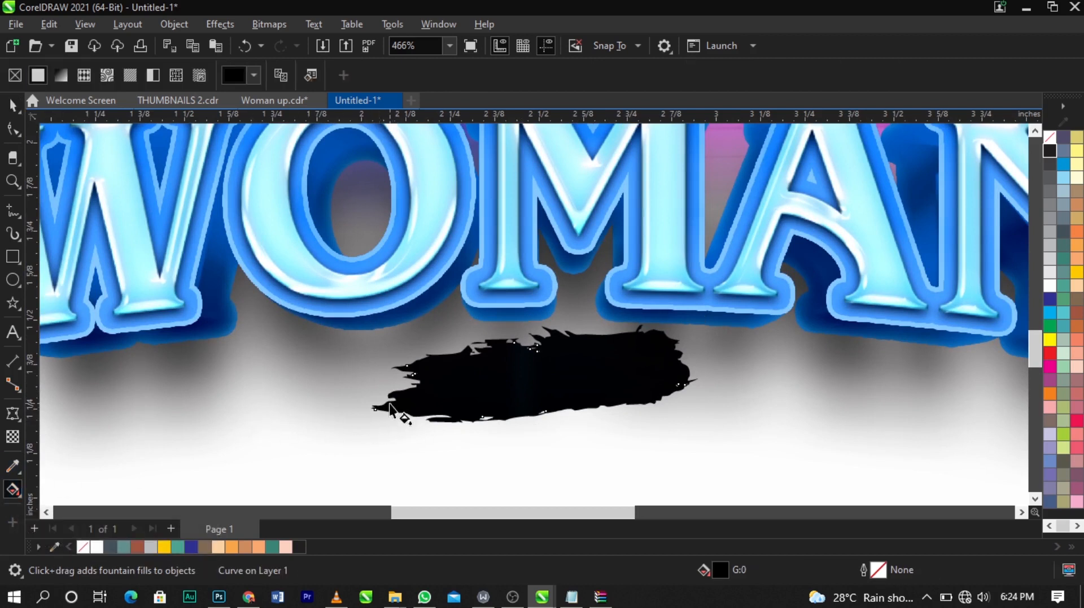
pyautogui.moveTo(389, 404); pyautogui.dragTo(677, 386)
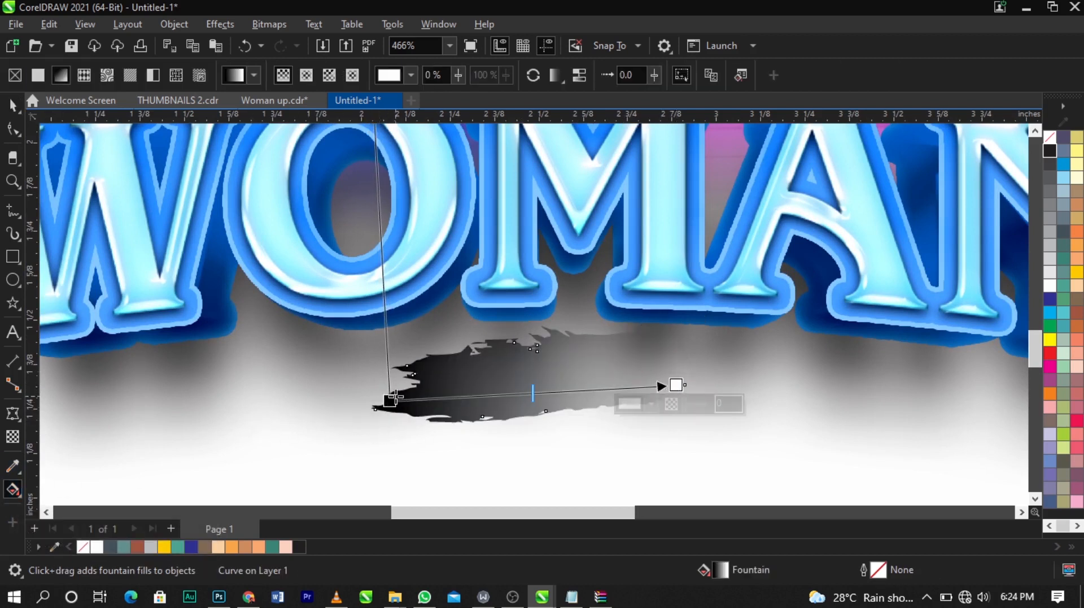
# Step: Set the fountain fill's end color to purple #850574
pyautogui.click(650, 408)
pyautogui.moveTo(723, 158); pyautogui.dragTo(855, 122)
pyautogui.click(854, 293)
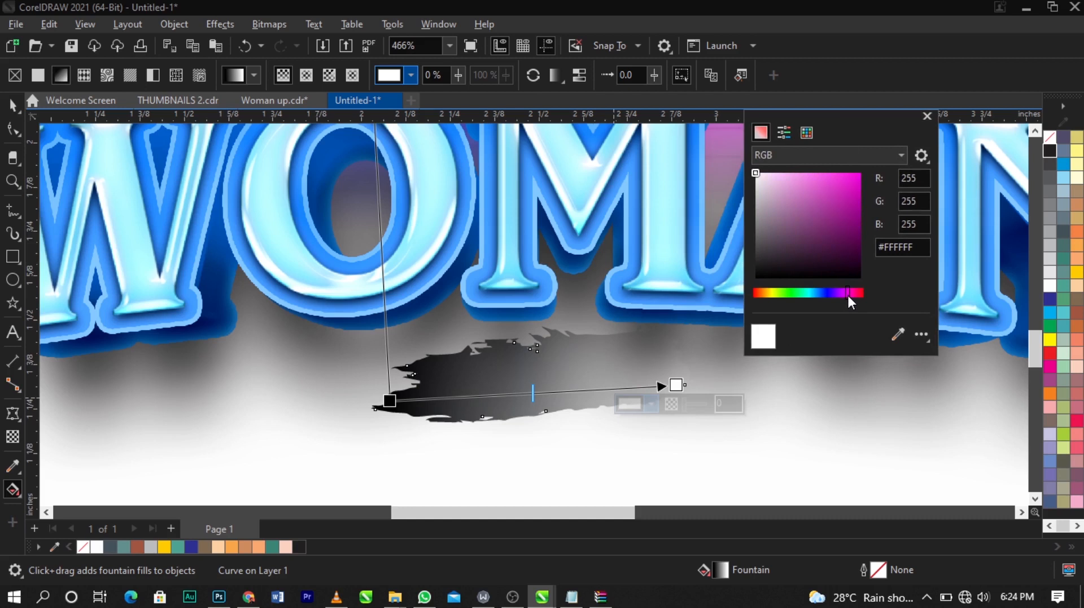
pyautogui.click(853, 226)
pyautogui.moveTo(854, 226); pyautogui.dragTo(857, 223)
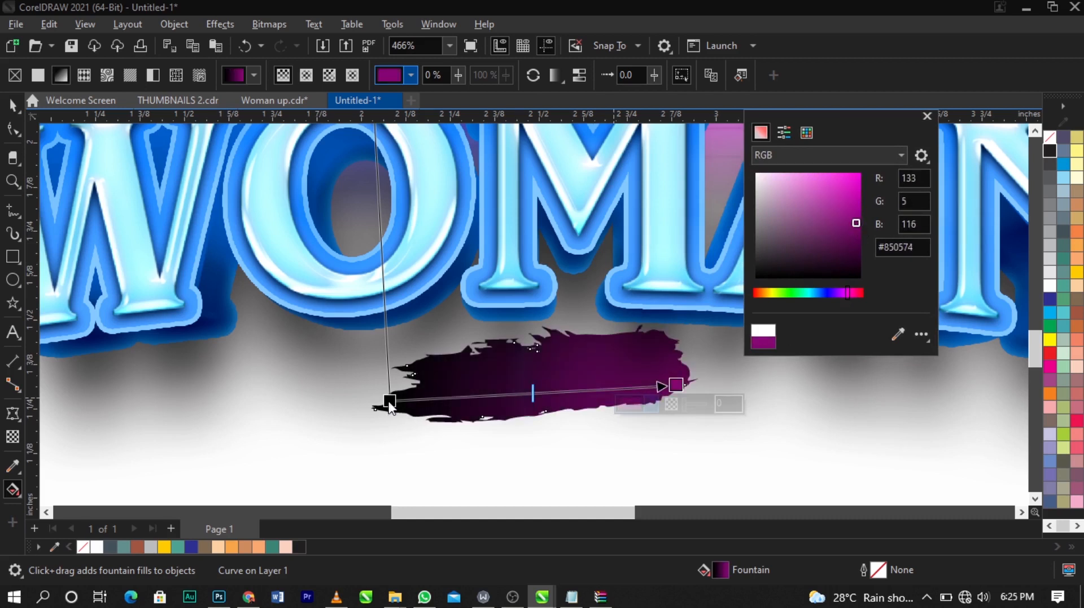
# Step: Set the fountain fill's start color to a dark navy blue
pyautogui.click(390, 401)
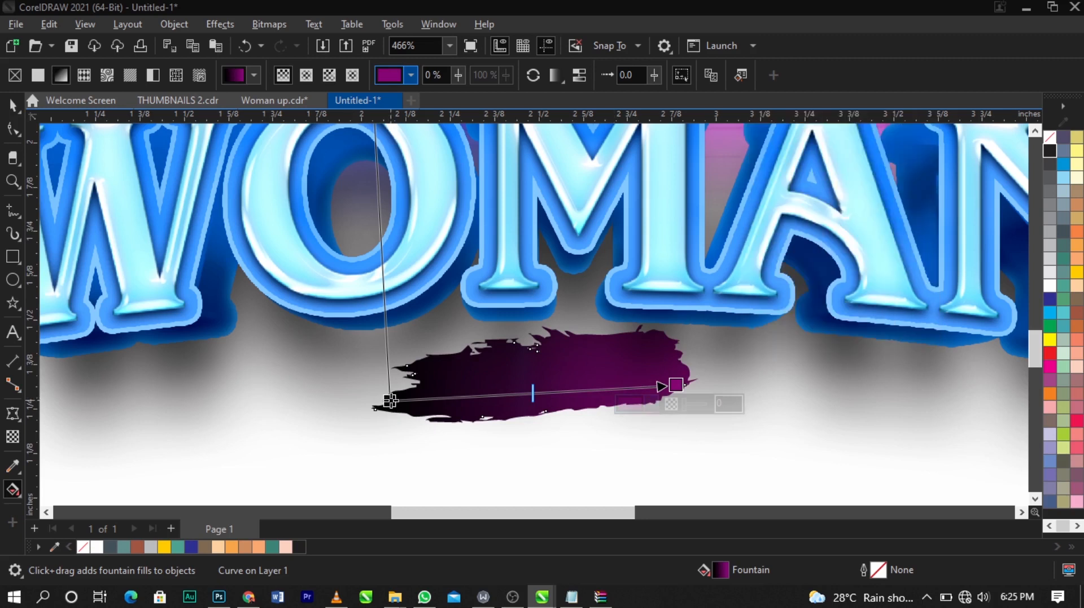
pyautogui.click(364, 419)
pyautogui.moveTo(422, 166); pyautogui.dragTo(782, 146)
pyautogui.click(778, 324)
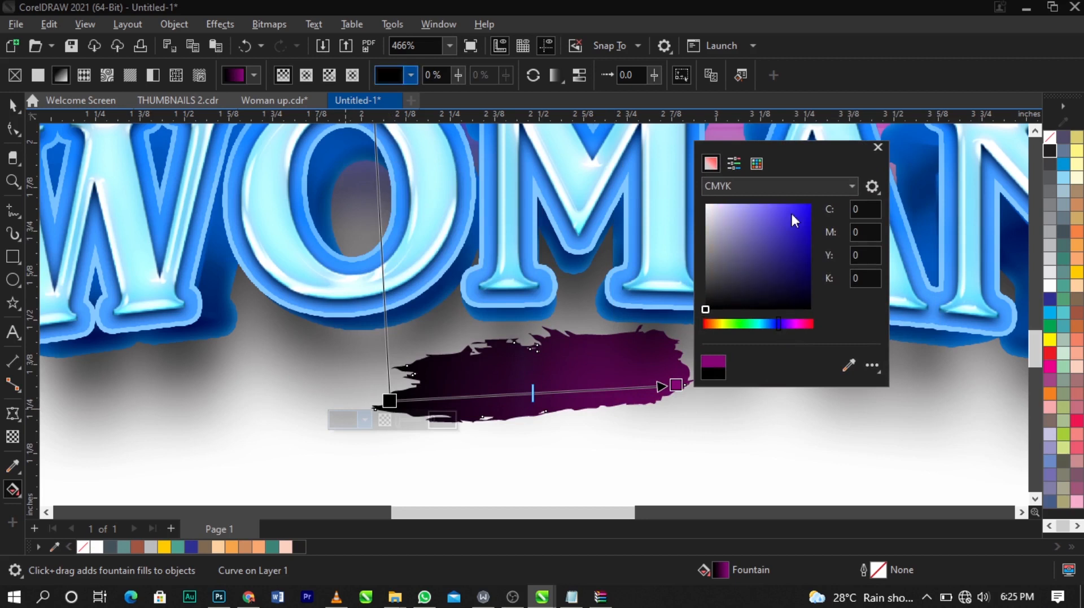
pyautogui.click(788, 187)
pyautogui.click(788, 228)
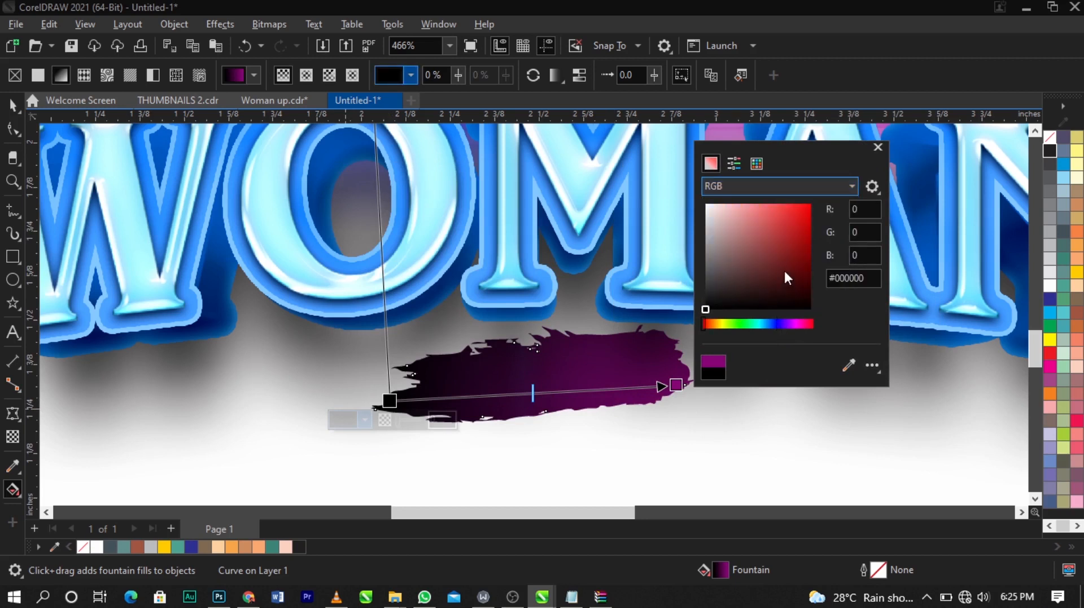
pyautogui.click(776, 323)
pyautogui.moveTo(789, 265); pyautogui.dragTo(796, 282)
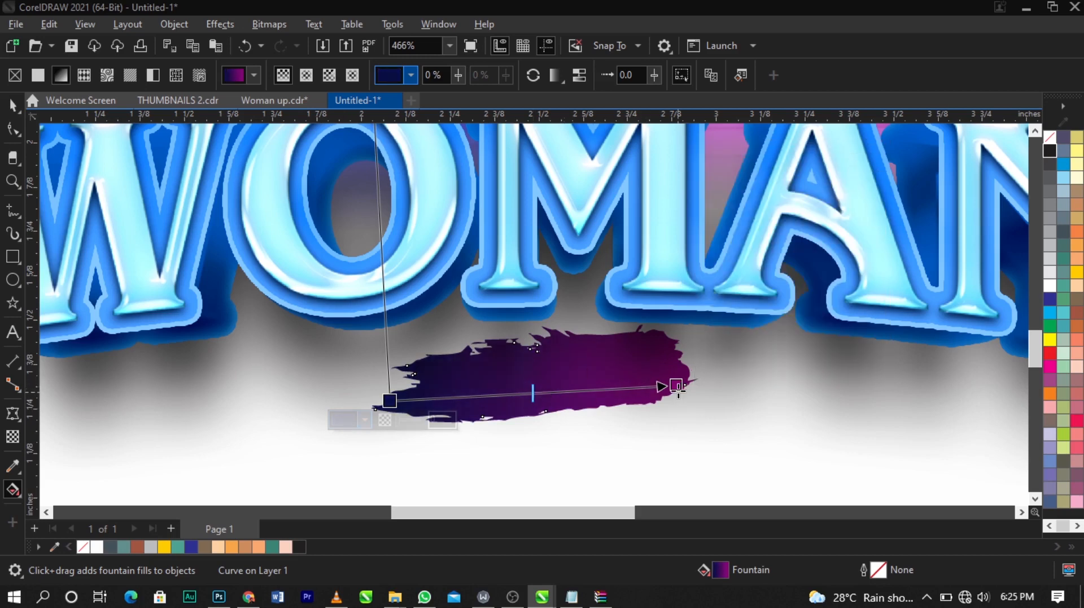
pyautogui.scroll(-5, 505, 306)
pyautogui.press('space')
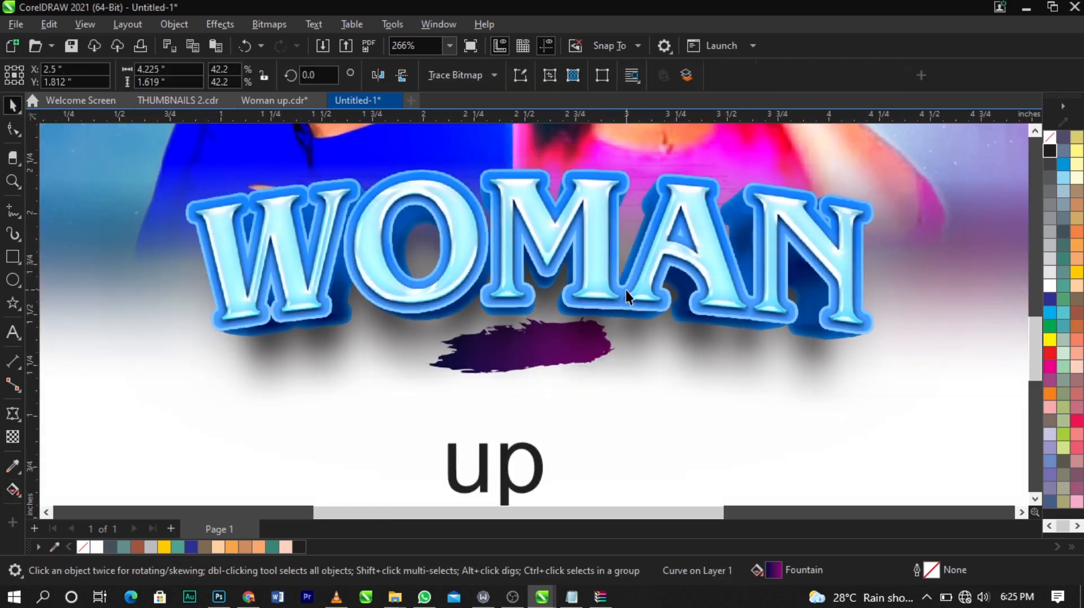
pyautogui.click(627, 291)
pyautogui.scroll(-5, 629, 282)
pyautogui.click(944, 338)
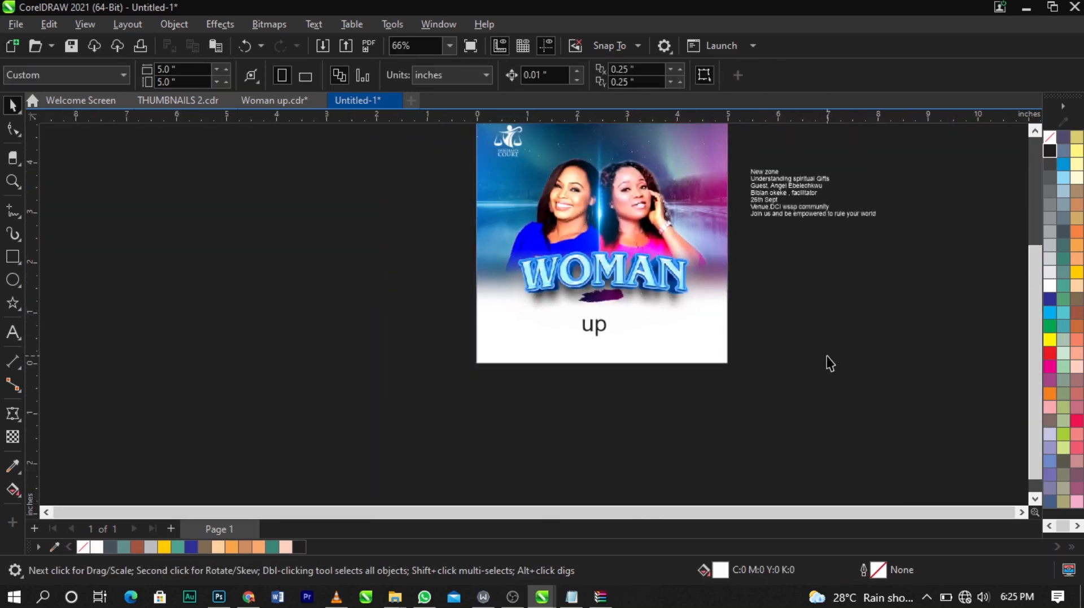
# Step: Move the 'New zone' line from the event details text onto the purple splash as its own text
pyautogui.press('z')
pyautogui.moveTo(855, 399); pyautogui.dragTo(375, 90)
pyautogui.press('space')
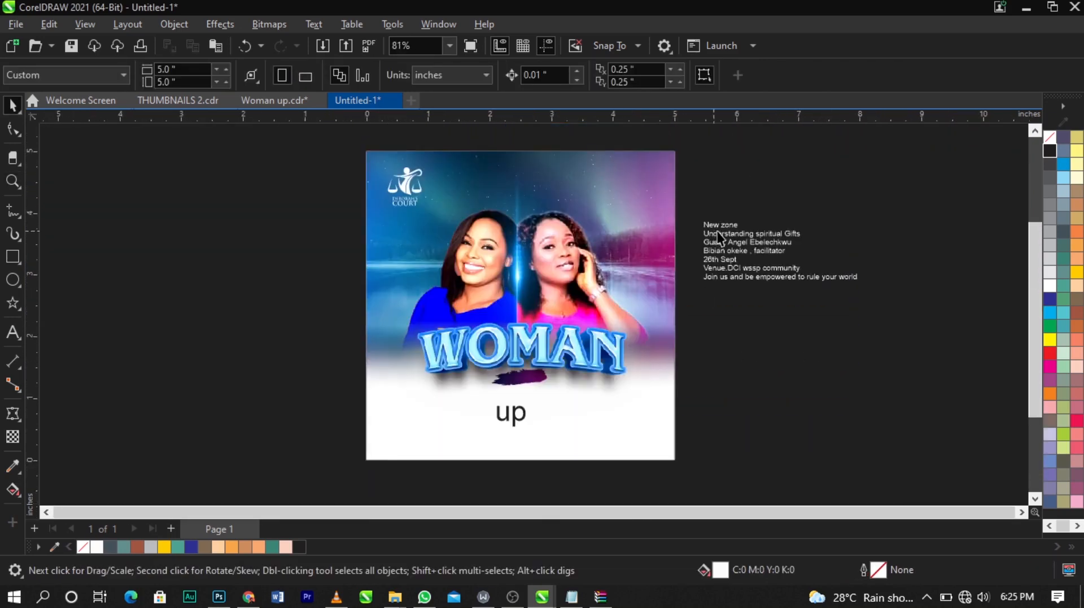
pyautogui.doubleClick(732, 224)
pyautogui.moveTo(741, 223); pyautogui.dragTo(670, 222)
pyautogui.hotkey('ctrl', 'c')
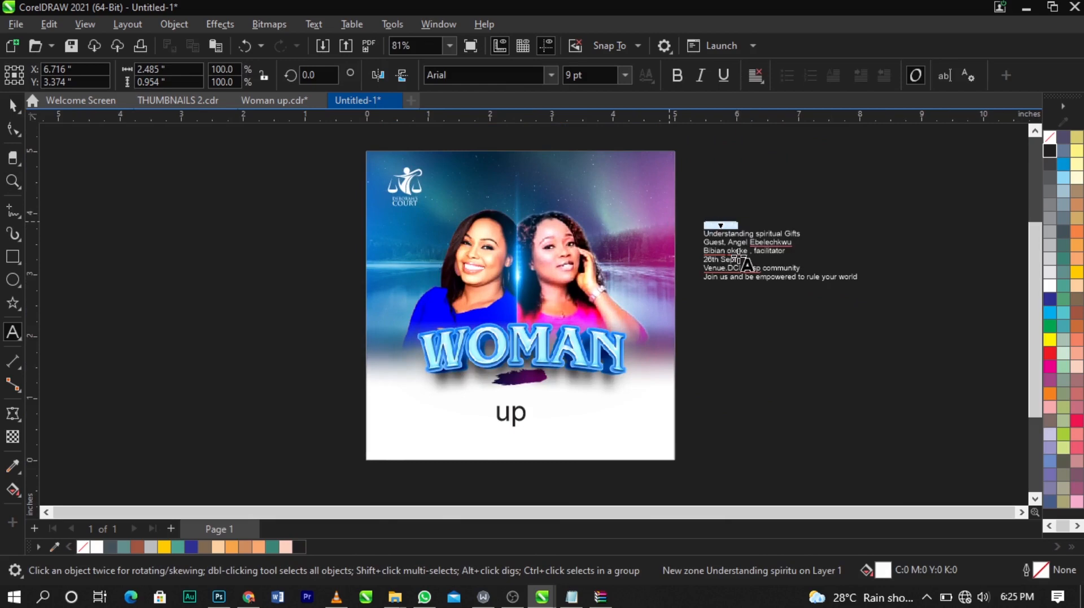
pyautogui.press('Delete')
pyautogui.scroll(2, 499, 387)
pyautogui.click(501, 393)
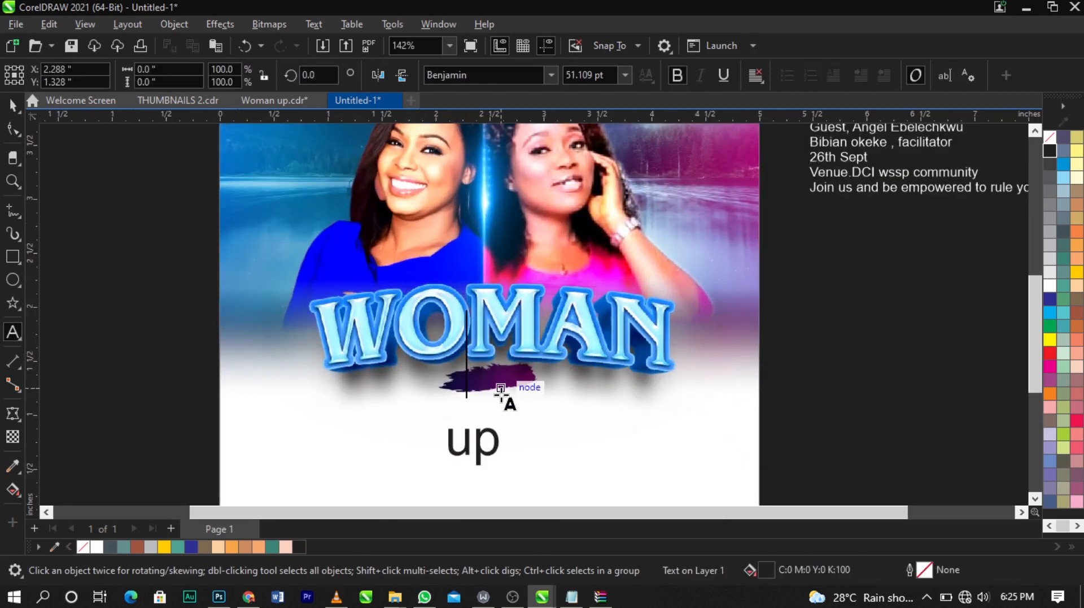
pyautogui.hotkey('ctrl', 'v')
pyautogui.scroll(2, 500, 392)
pyautogui.hotkey('ctrl', 'space')
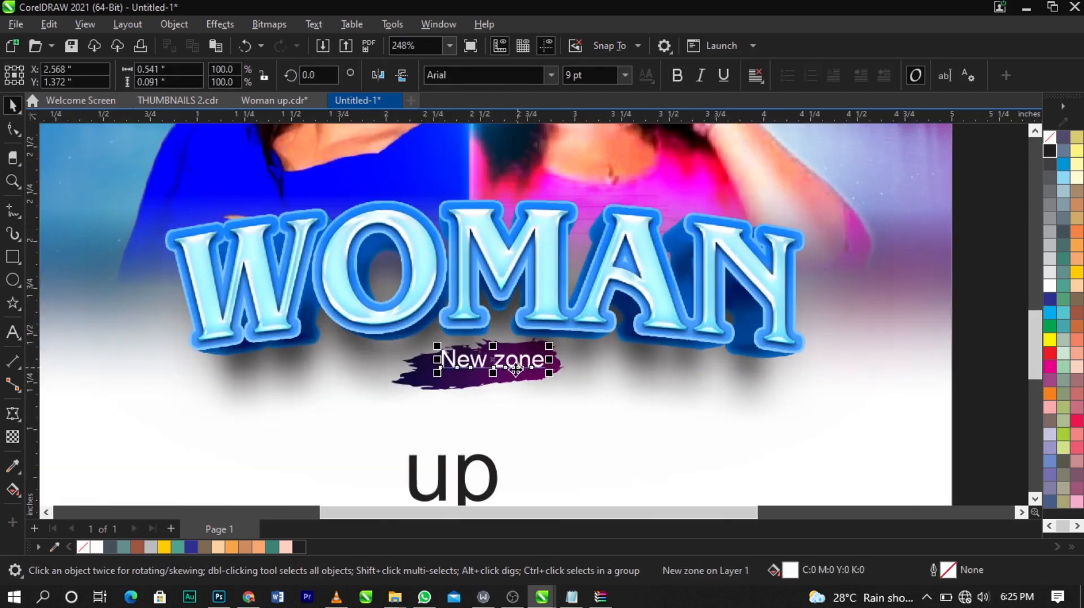
# Step: Scale the splash and 'New zone' text together to about 145%
pyautogui.click(549, 395)
pyautogui.moveTo(337, 312); pyautogui.dragTo(610, 418)
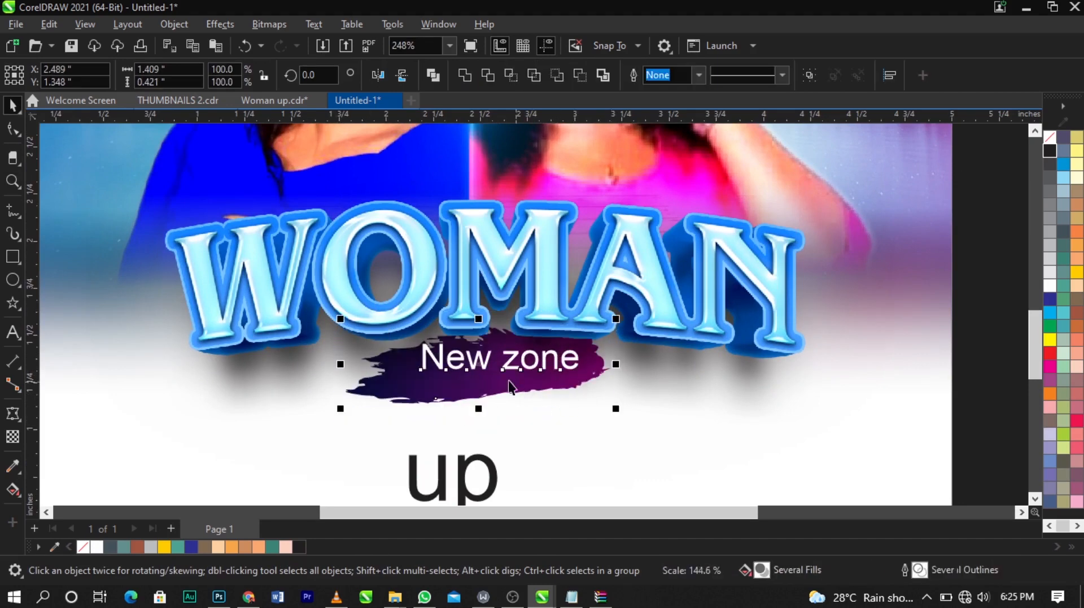
pyautogui.moveTo(485, 370); pyautogui.dragTo(480, 368)
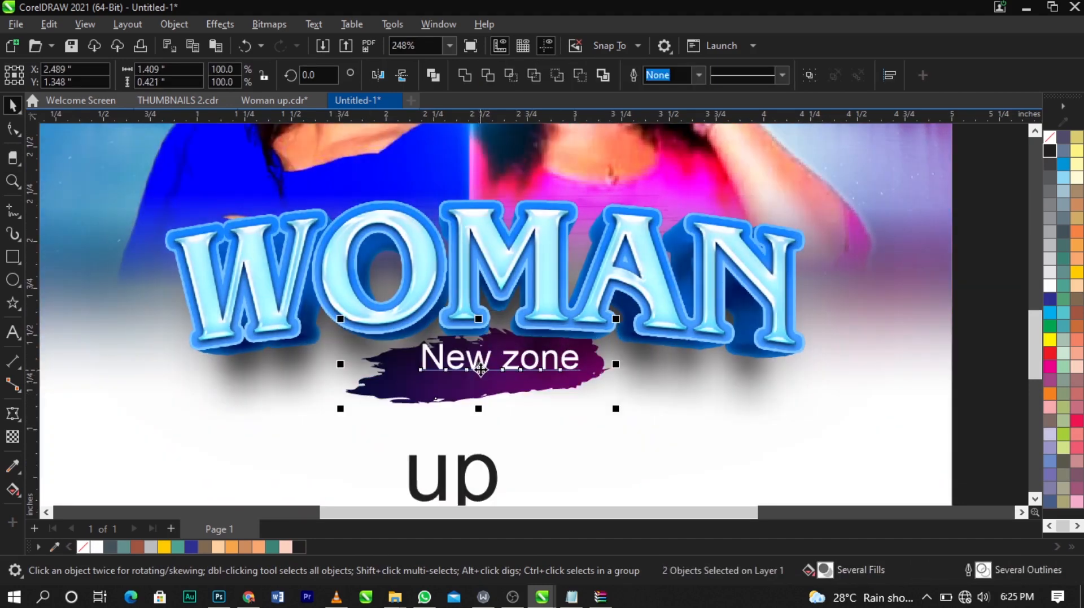
# Step: Nudge the 'New zone' text on the splash and set its font to Vegan Style Personal Use
pyautogui.click(544, 365)
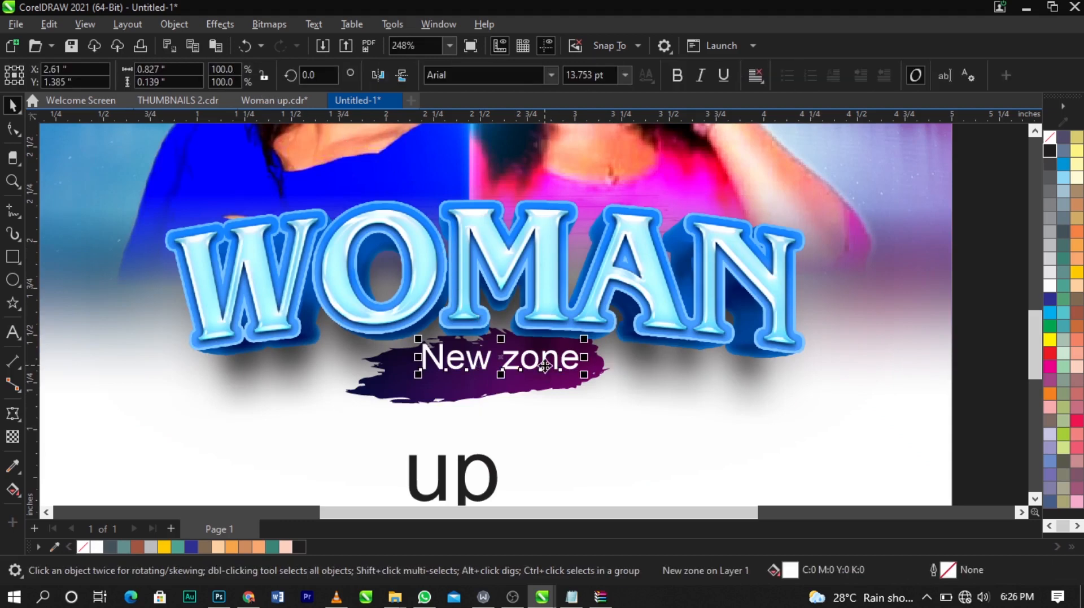
pyautogui.click(545, 365)
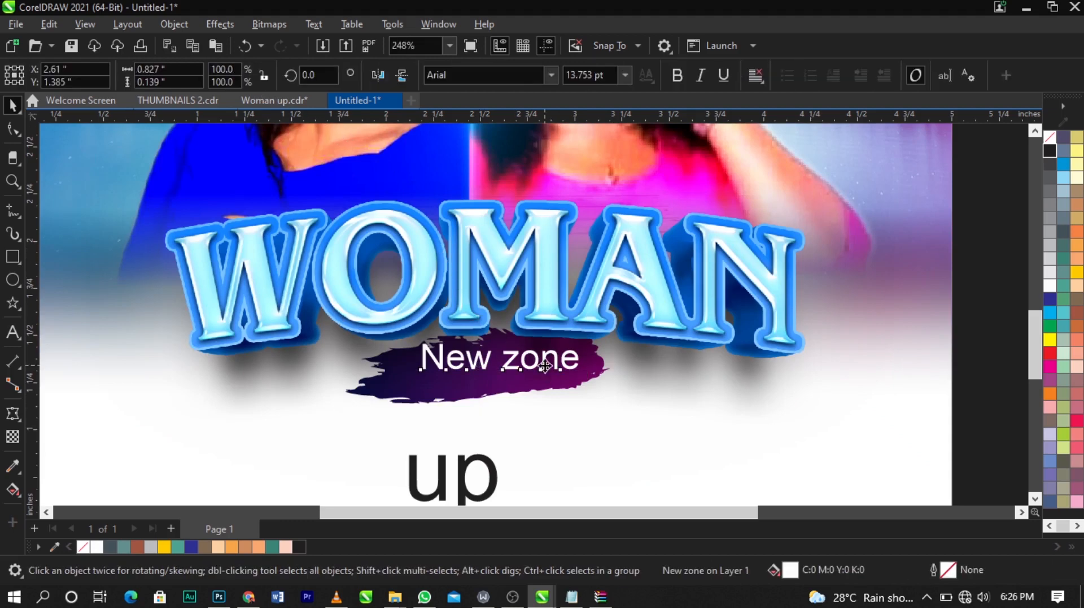
pyautogui.moveTo(545, 366); pyautogui.dragTo(531, 371)
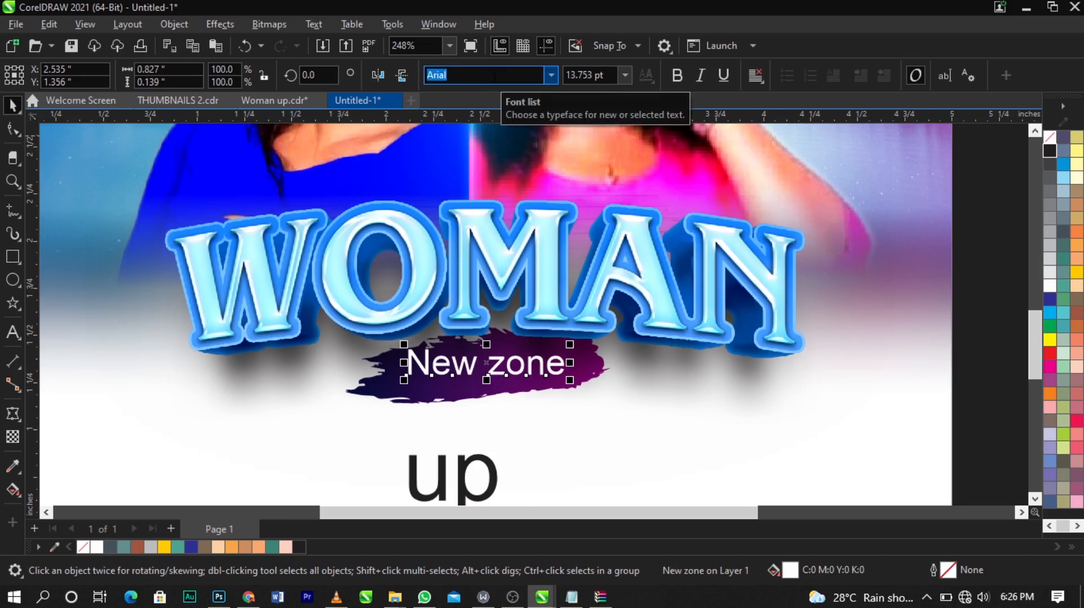
pyautogui.write('Vegan Style Personal Use')
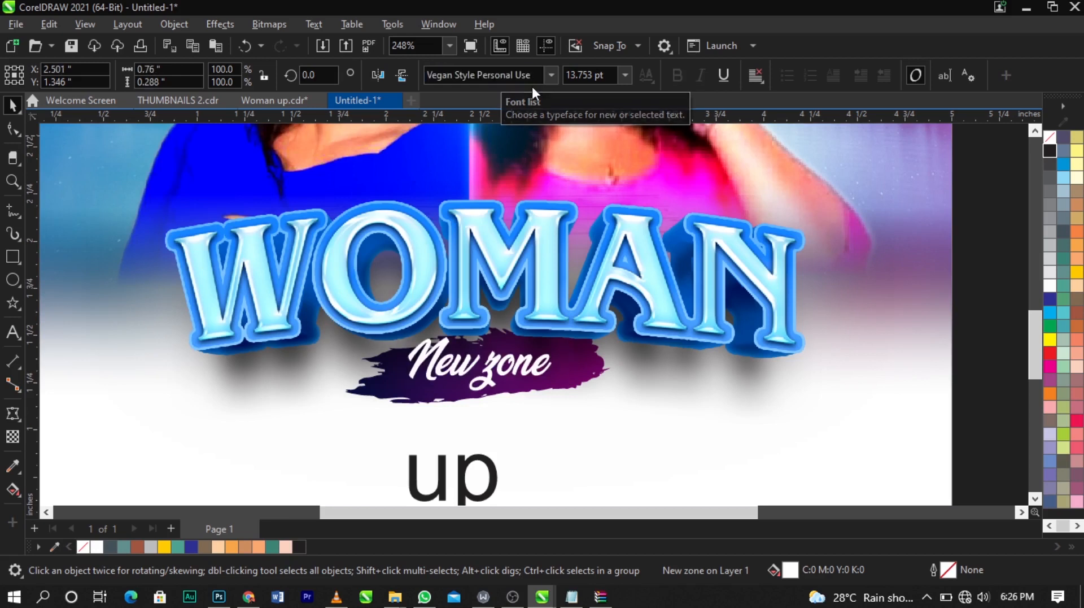
pyautogui.press('z')
# Step: Zoom in to inspect the restyled 'New zone' text on the purple splash
pyautogui.moveTo(303, 263); pyautogui.dragTo(696, 460)
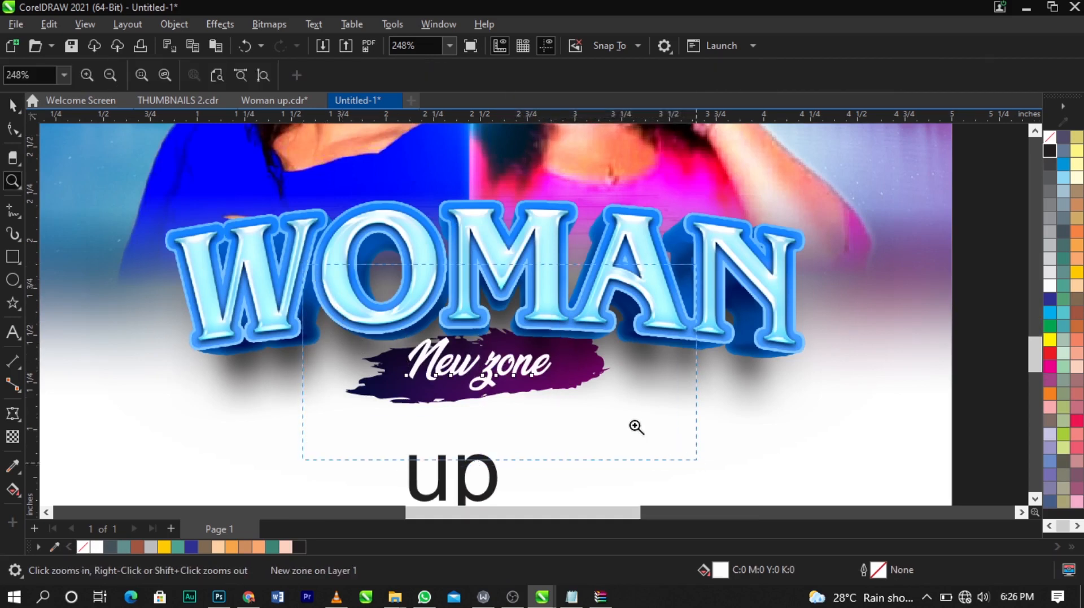
pyautogui.press('space')
pyautogui.moveTo(650, 377); pyautogui.dragTo(616, 368)
pyautogui.moveTo(572, 333); pyautogui.dragTo(576, 344)
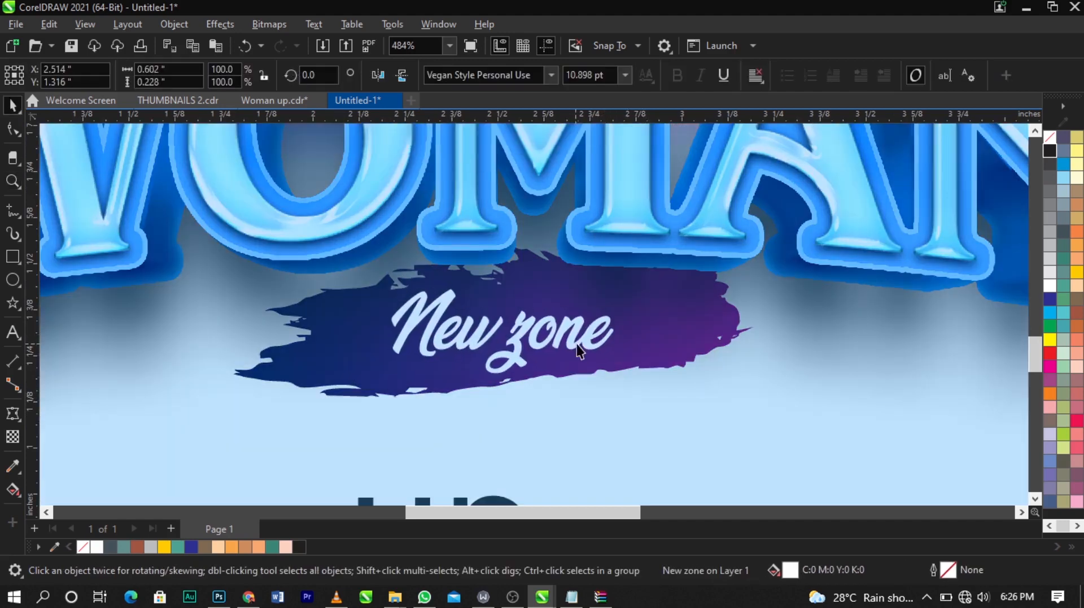
pyautogui.scroll(-2, 576, 345)
pyautogui.scroll(-2, 574, 327)
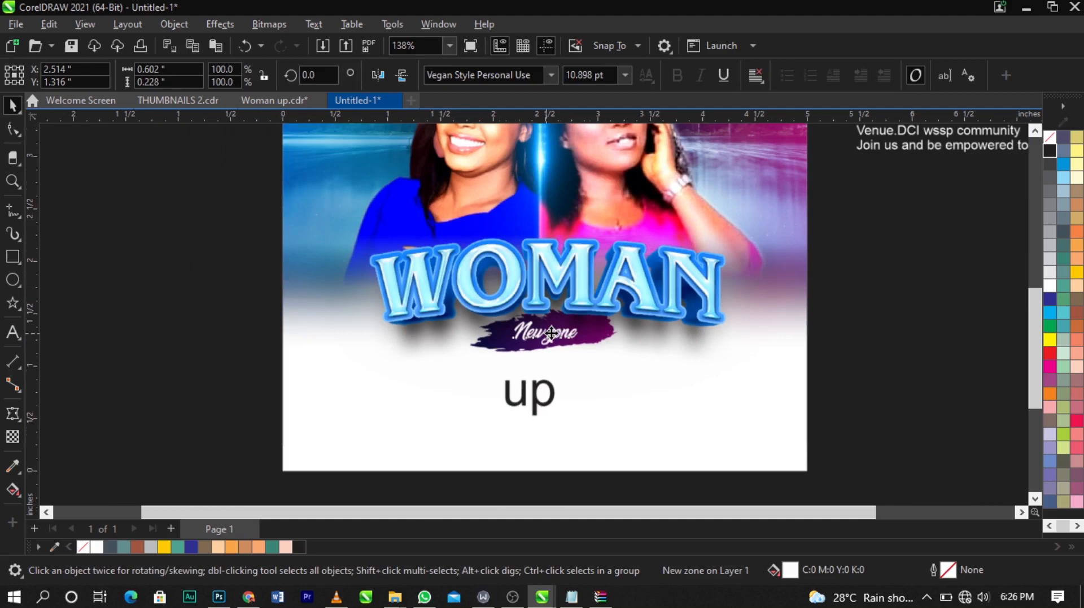
# Step: Move the 'up' text off the page to the right and fill it white
pyautogui.click(900, 381)
pyautogui.press('F4')
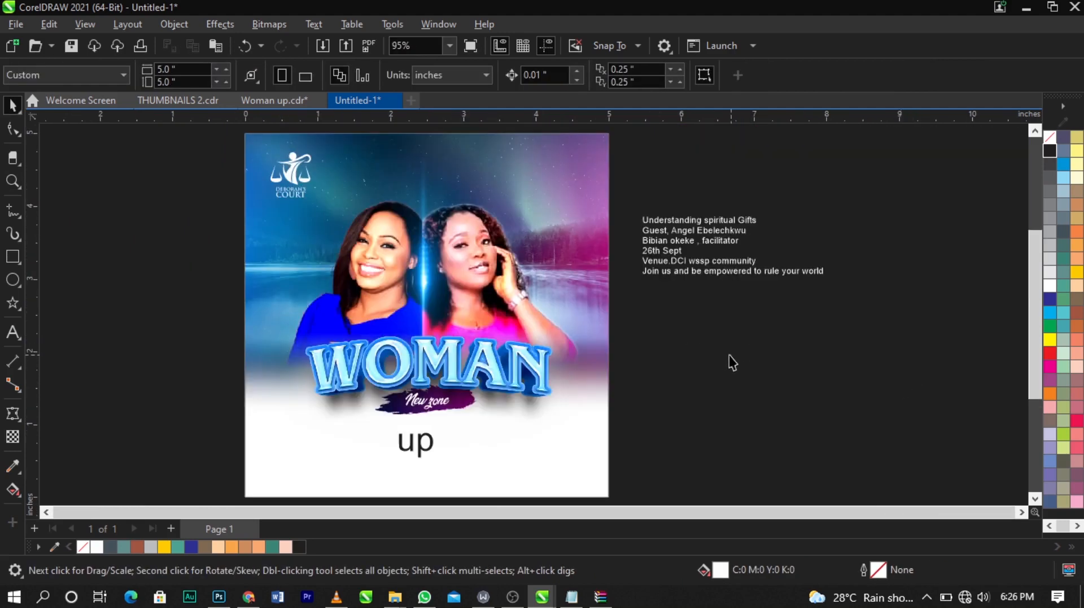
pyautogui.press('F2')
pyautogui.moveTo(153, 305); pyautogui.dragTo(716, 448)
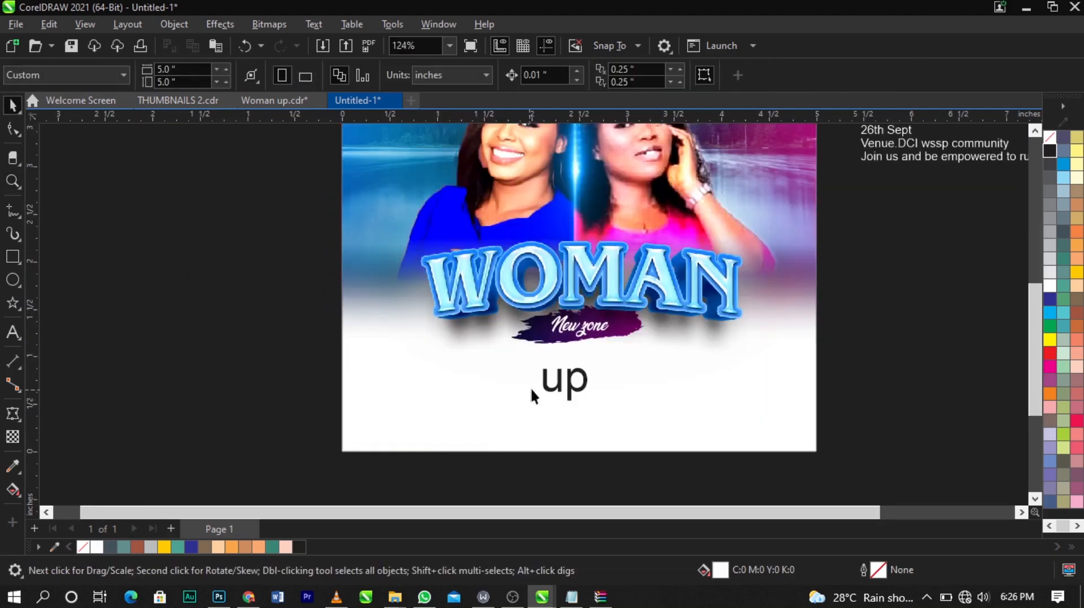
pyautogui.moveTo(542, 384); pyautogui.dragTo(868, 311)
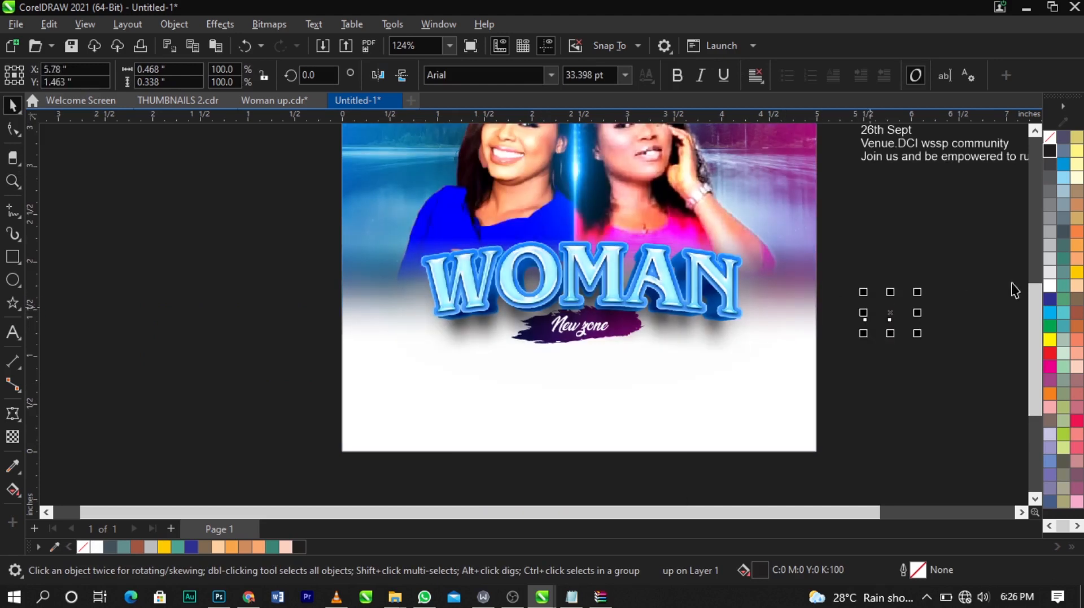
pyautogui.click(1050, 286)
# Step: Move the event details text block off the page to the left
pyautogui.click(973, 248)
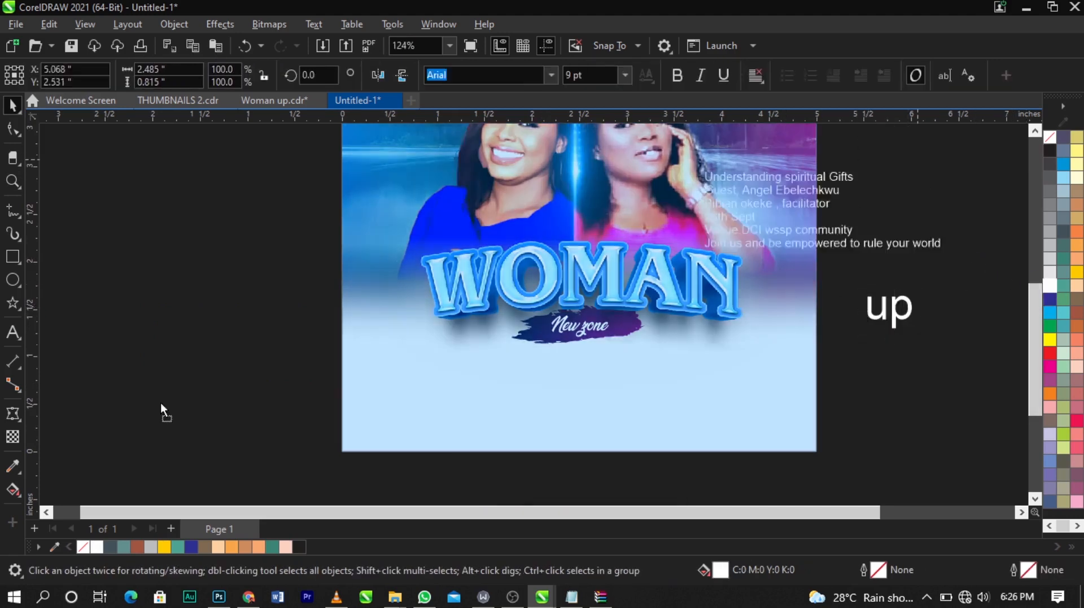
pyautogui.moveTo(161, 404); pyautogui.dragTo(175, 357)
pyautogui.click(176, 221)
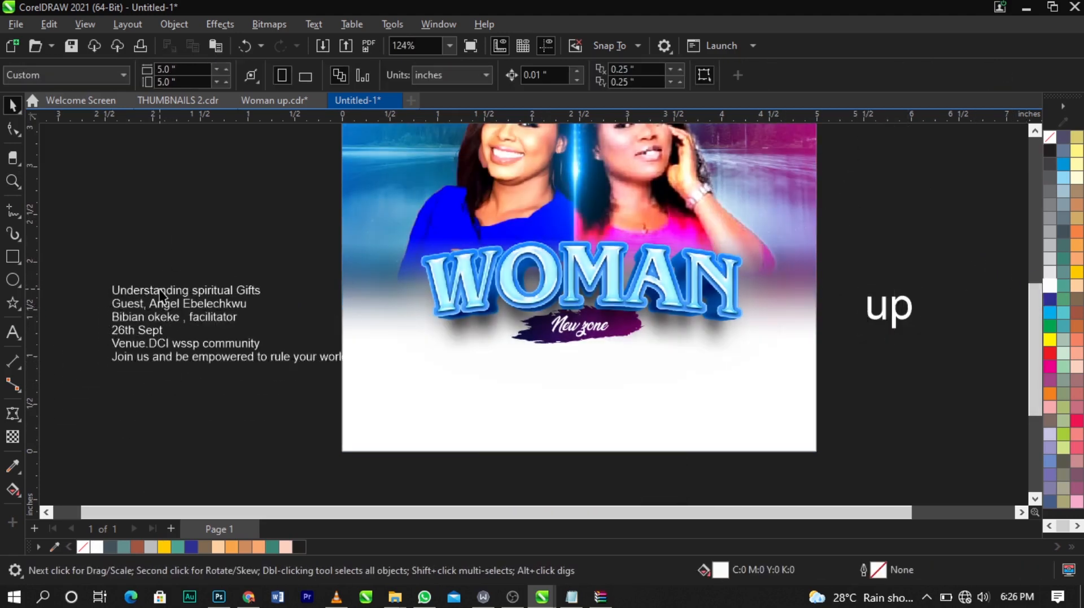
# Step: Cut the 'Understanding spiritual Gifts' line and paste it as separate text near the page bottom
pyautogui.doubleClick(161, 294)
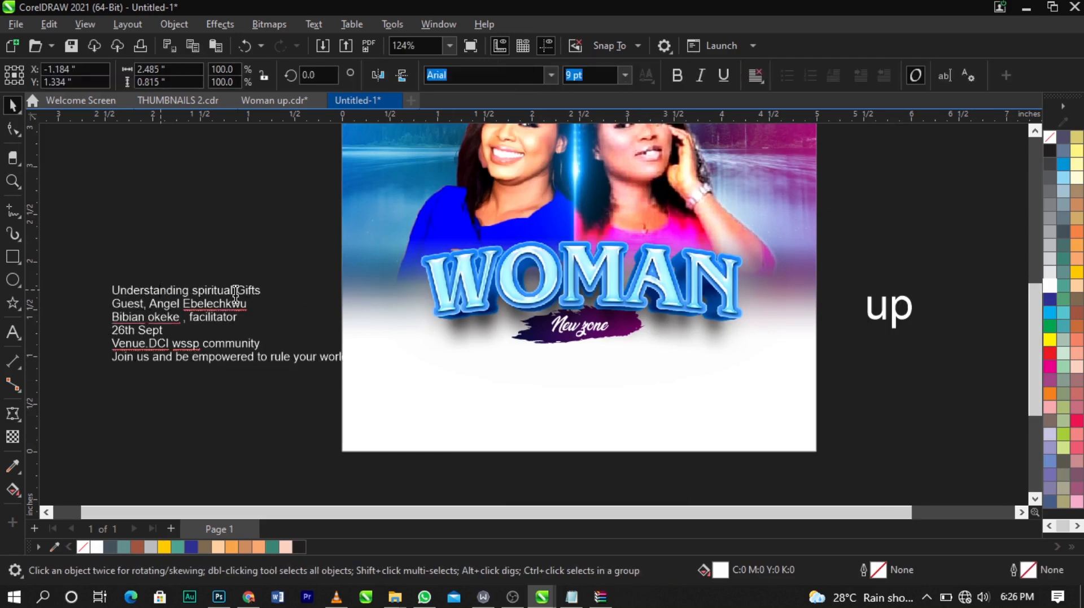
pyautogui.tripleClick(186, 293)
pyautogui.hotkey('ctrl', 'x')
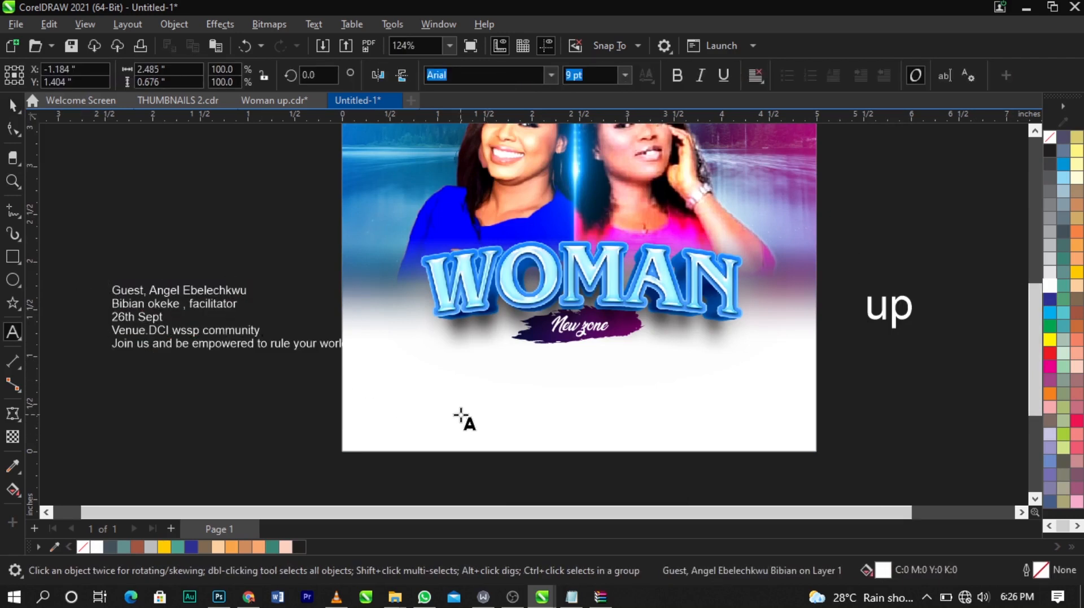
pyautogui.click(459, 415)
pyautogui.hotkey('ctrl', 'v')
pyautogui.hotkey('ctrl', 'space')
pyautogui.click(300, 551)
pyautogui.click(245, 417)
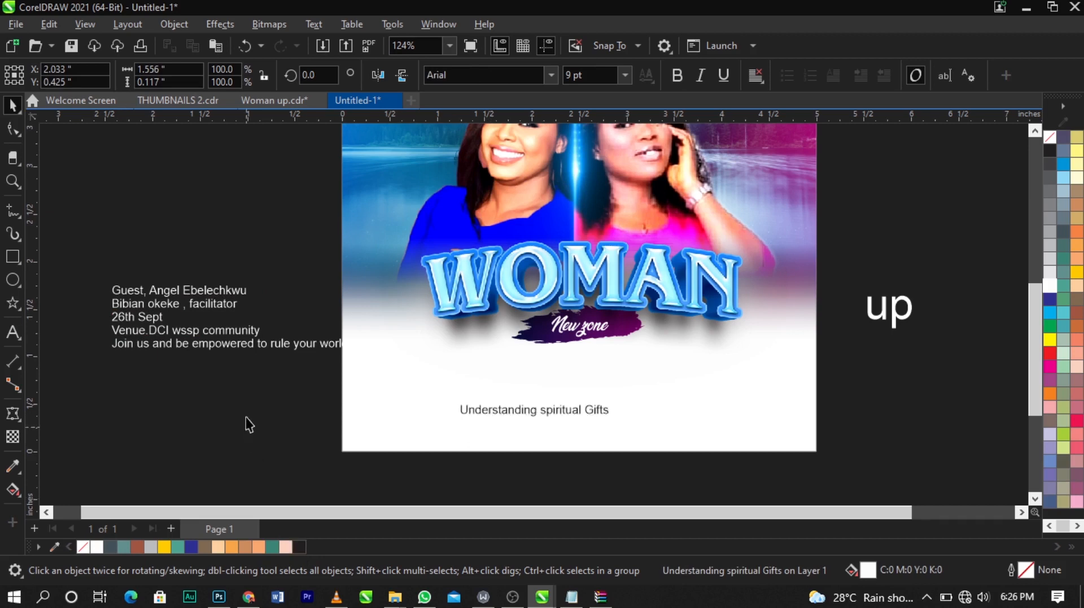
# Step: Cut the guest and facilitator lines and paste them onto the page above 'Understanding spiritual Gifts'
pyautogui.doubleClick(207, 314)
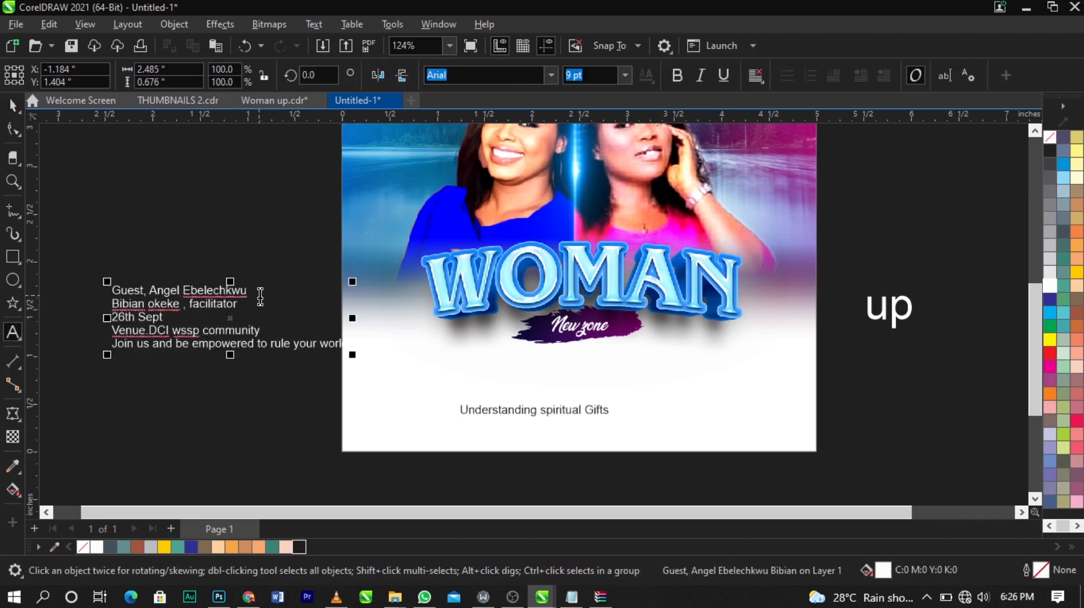
pyautogui.moveTo(112, 289); pyautogui.dragTo(239, 305)
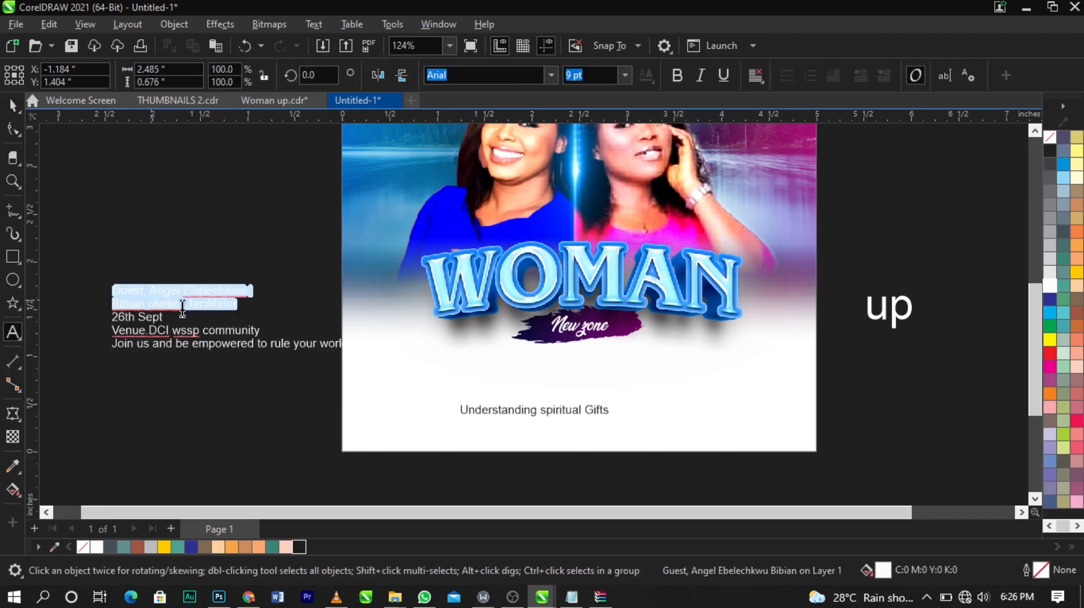
pyautogui.hotkey('ctrl', 'x')
pyautogui.click(453, 374)
pyautogui.hotkey('ctrl', 'v')
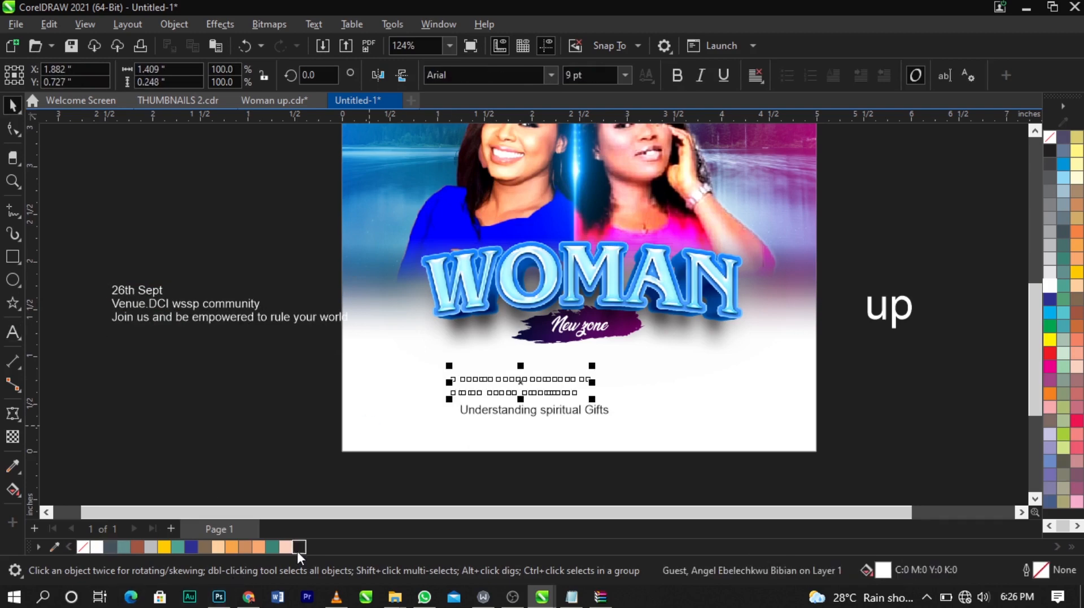
pyautogui.hotkey('ctrl', 'space')
# Step: Move the remaining date and venue lines below the page
pyautogui.moveTo(231, 320); pyautogui.dragTo(685, 493)
pyautogui.press('z')
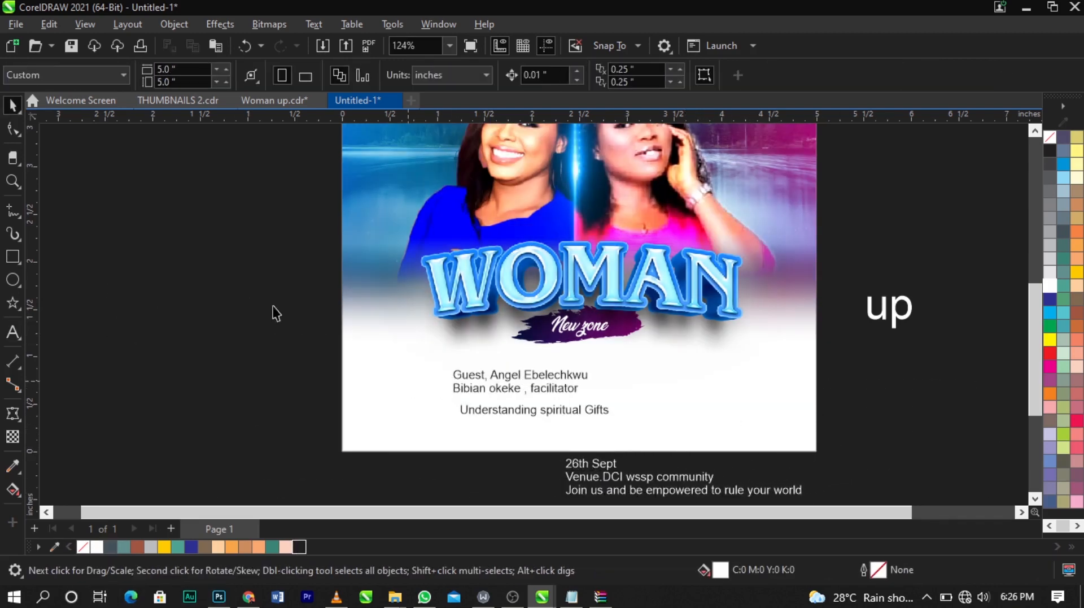
pyautogui.moveTo(339, 291); pyautogui.dragTo(859, 452)
pyautogui.press('space')
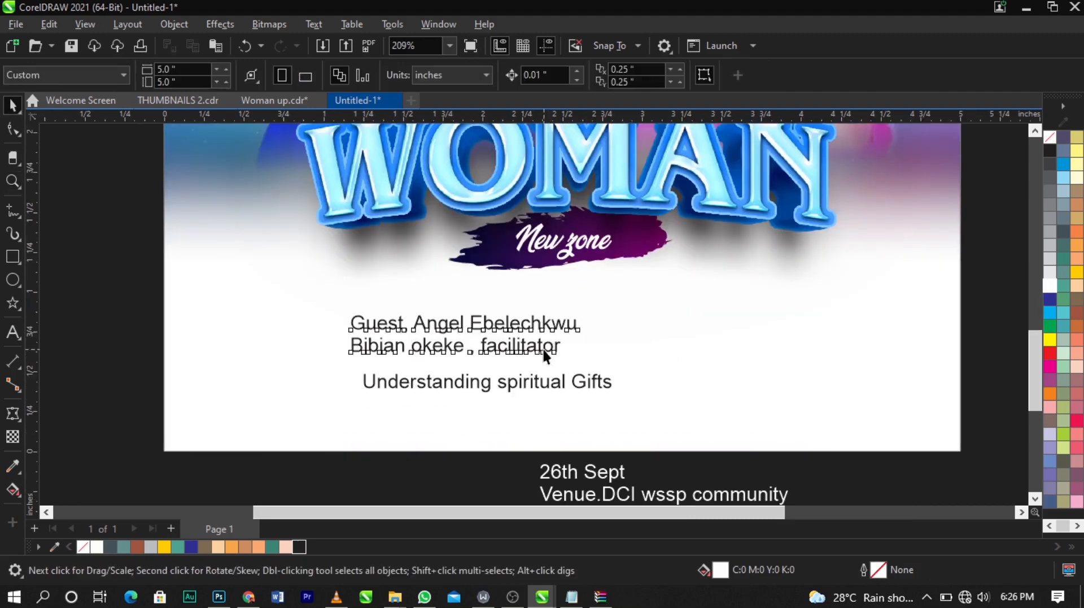
# Step: Split the guest and facilitator lines into separate texts, placing the guest left and the facilitator right
pyautogui.click(542, 346)
pyautogui.click(543, 346)
pyautogui.moveTo(572, 334); pyautogui.dragTo(334, 322)
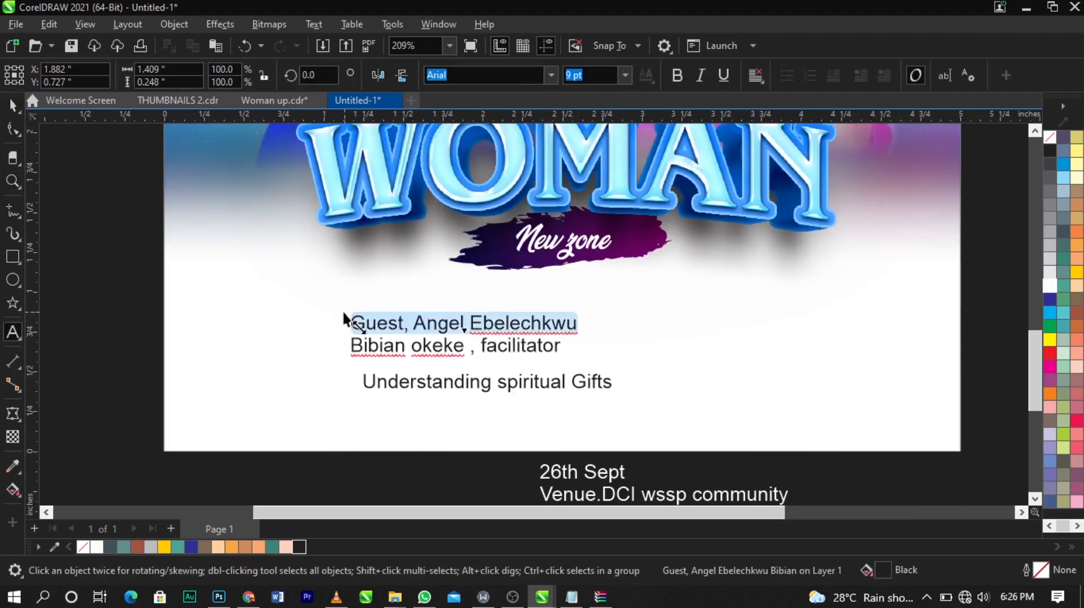
pyautogui.press('Delete')
pyautogui.click(822, 328)
pyautogui.hotkey('ctrl', 'v')
pyautogui.hotkey('ctrl', 'space')
pyautogui.moveTo(823, 323); pyautogui.dragTo(287, 381)
pyautogui.moveTo(421, 329); pyautogui.dragTo(726, 327)
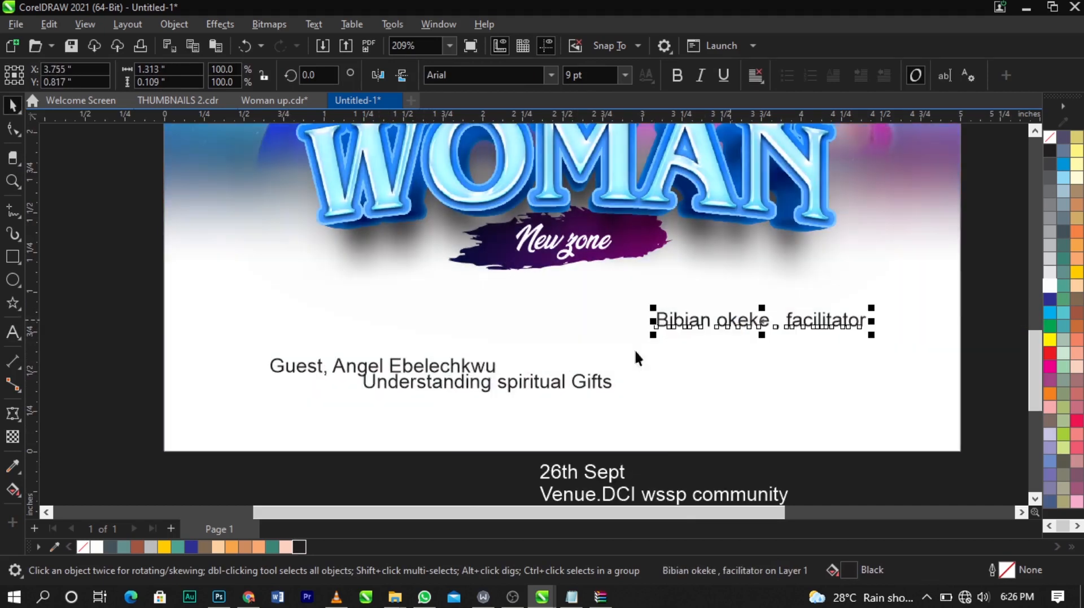
pyautogui.moveTo(485, 365); pyautogui.dragTo(483, 320)
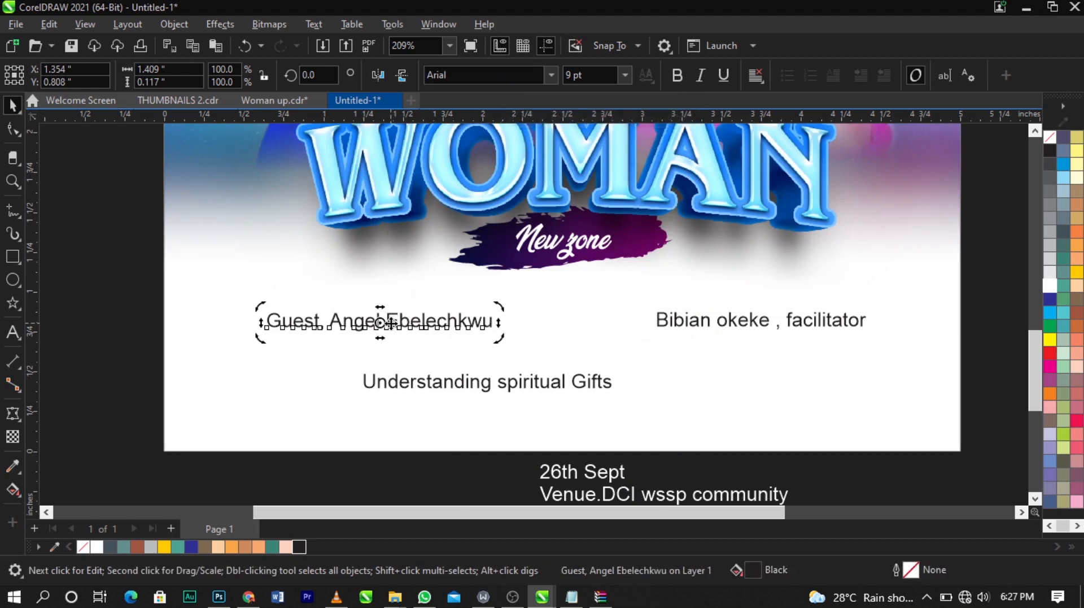
# Step: Split the guest line so the guest's surname and the 'Guest,' part with first name become separate texts
pyautogui.doubleClick(391, 323)
pyautogui.moveTo(386, 324); pyautogui.dragTo(164, 329)
pyautogui.hotkey('ctrl', 'x')
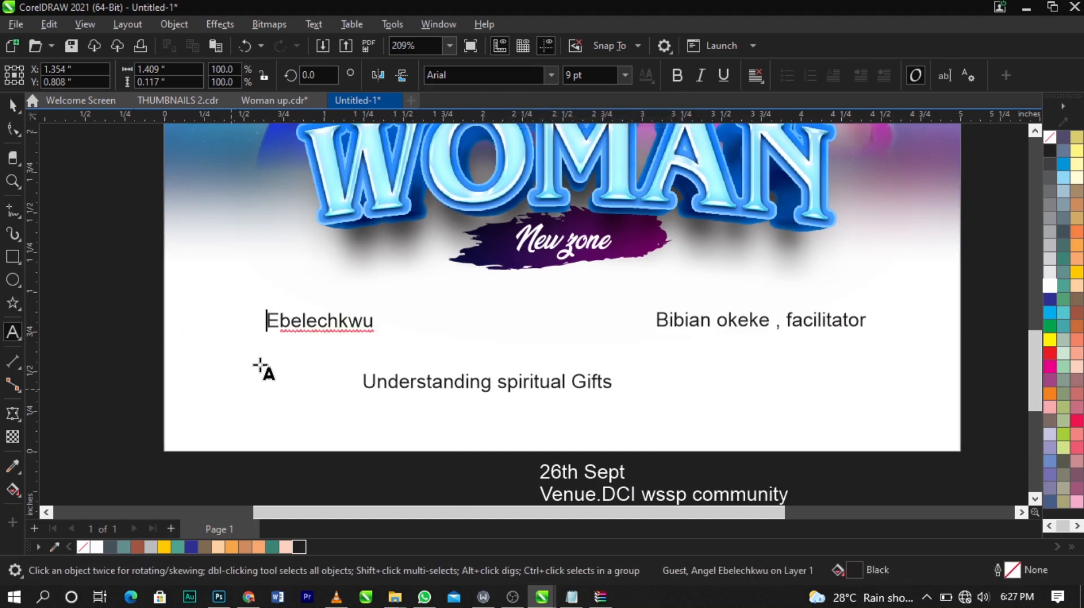
pyautogui.click(261, 367)
pyautogui.hotkey('ctrl', 'v')
pyautogui.hotkey('ctrl', 'space')
# Step: Remove the comma from the facilitator line and move 'facilitator' into its own text below the name
pyautogui.doubleClick(757, 328)
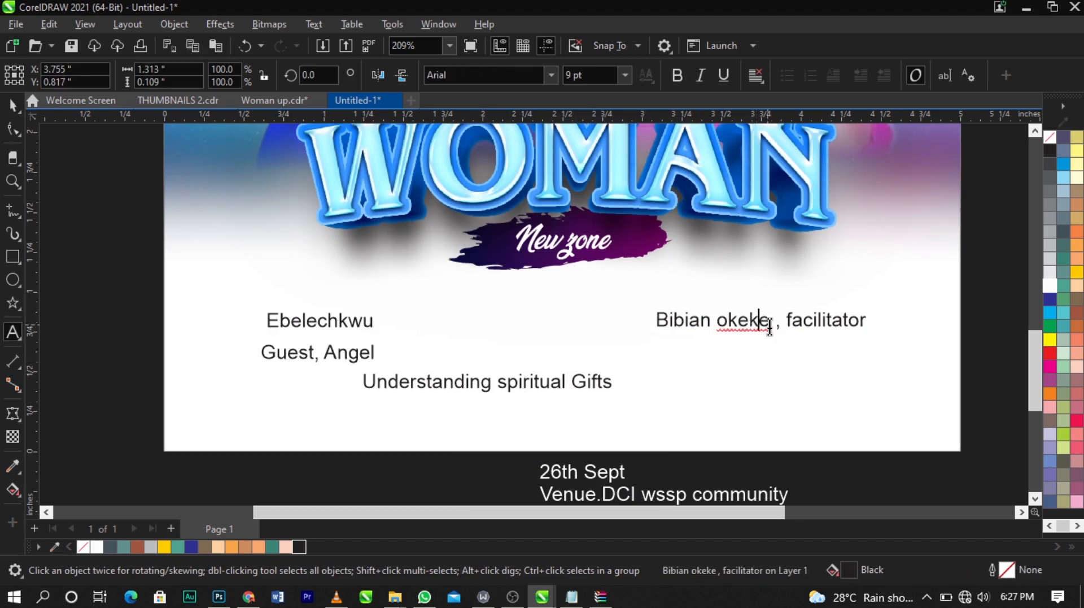
pyautogui.click(787, 322)
pyautogui.press('BackSpace')
pyautogui.press('BackSpace')
pyautogui.press('BackSpace')
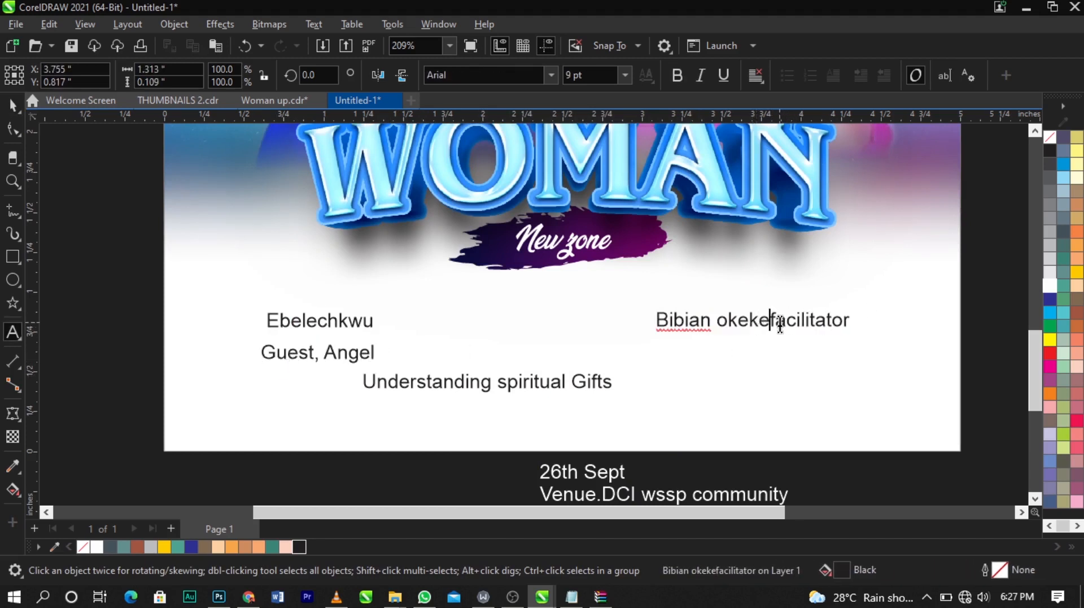
pyautogui.moveTo(773, 321); pyautogui.dragTo(876, 324)
pyautogui.press('Delete')
pyautogui.click(737, 375)
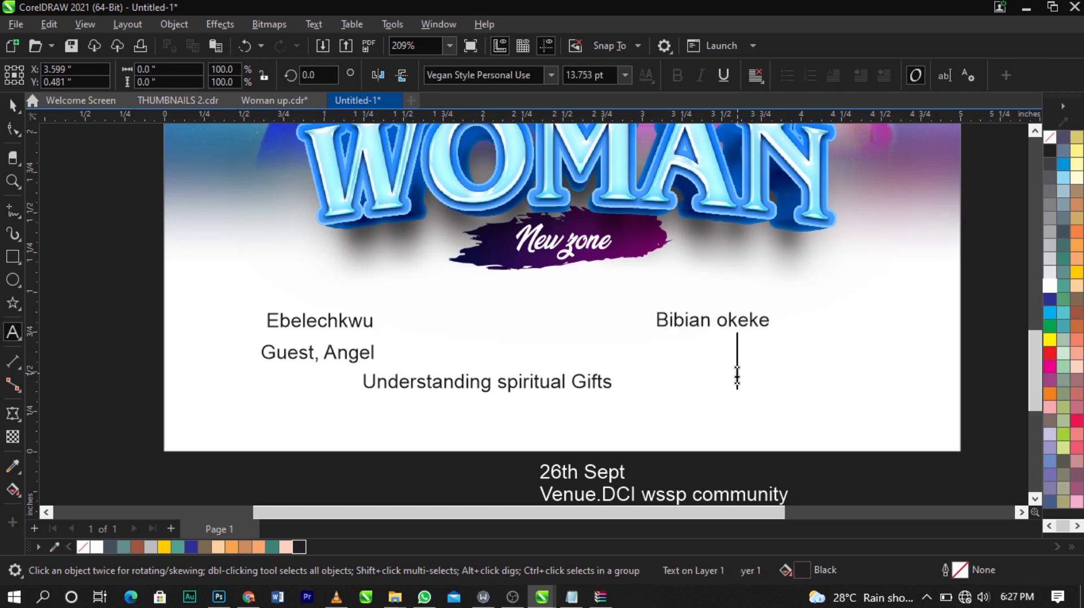
pyautogui.hotkey('ctrl', 'v')
pyautogui.hotkey('ctrl', 'space')
# Step: Set the guest surname and facilitator name texts to the Vantely font
pyautogui.click(352, 320)
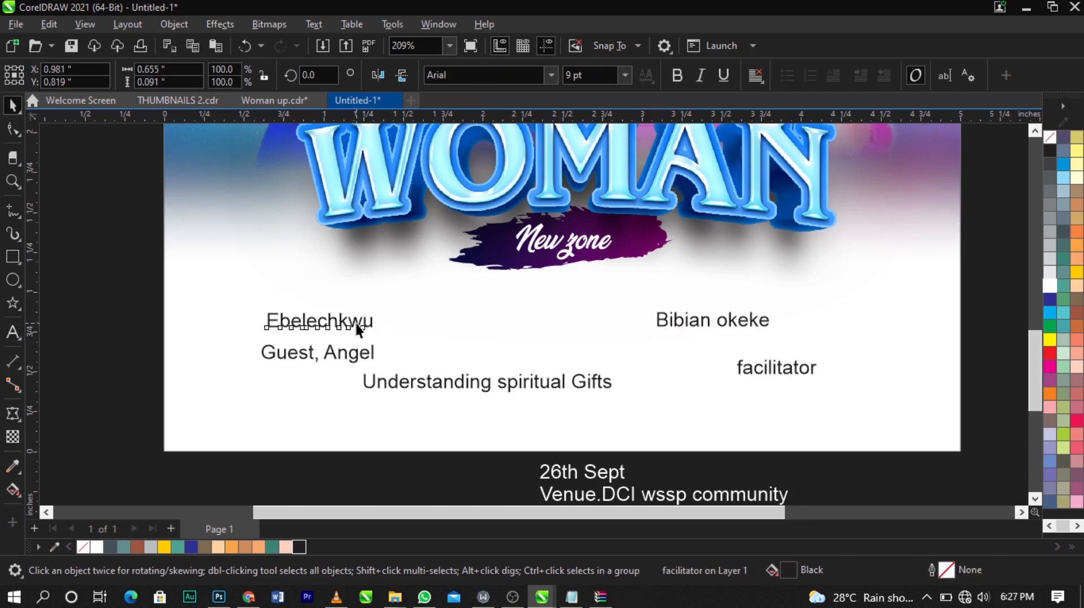
pyautogui.write('Vantely')
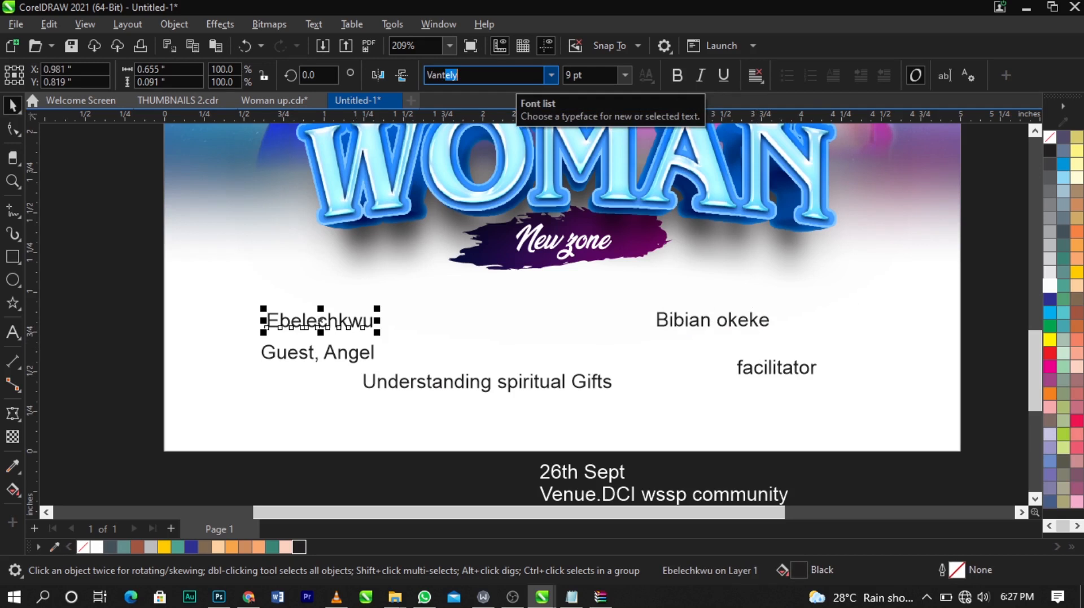
pyautogui.press('Return')
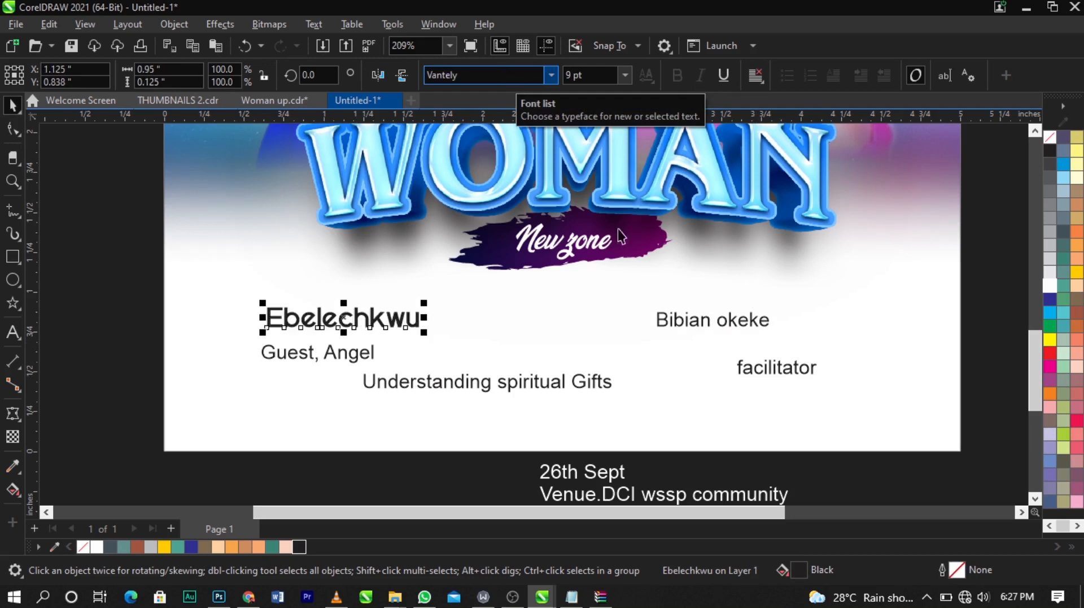
pyautogui.click(704, 317)
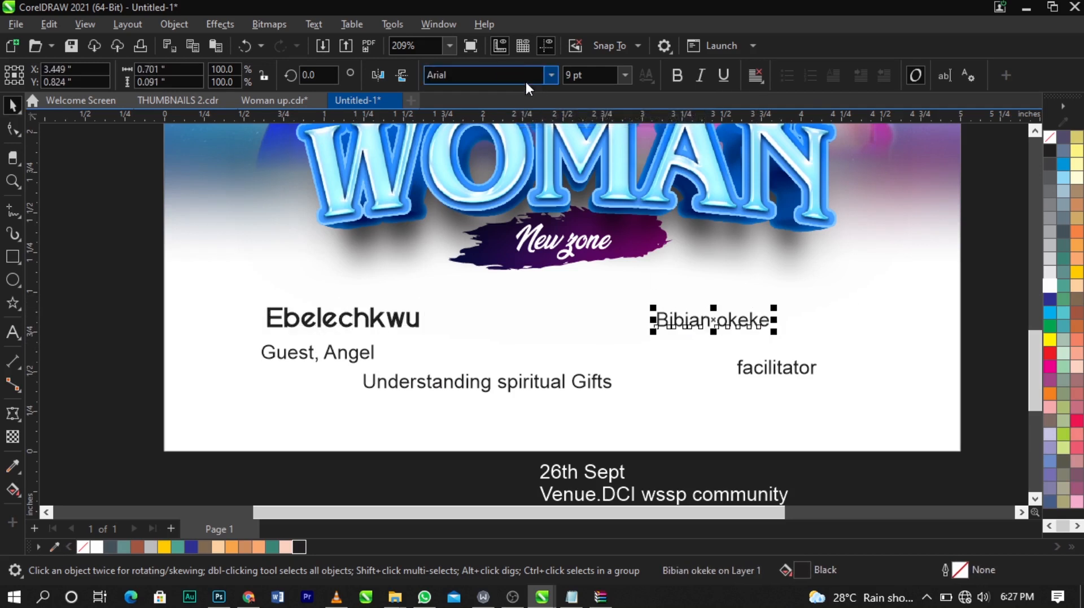
pyautogui.write('Vantely')
pyautogui.press('Return')
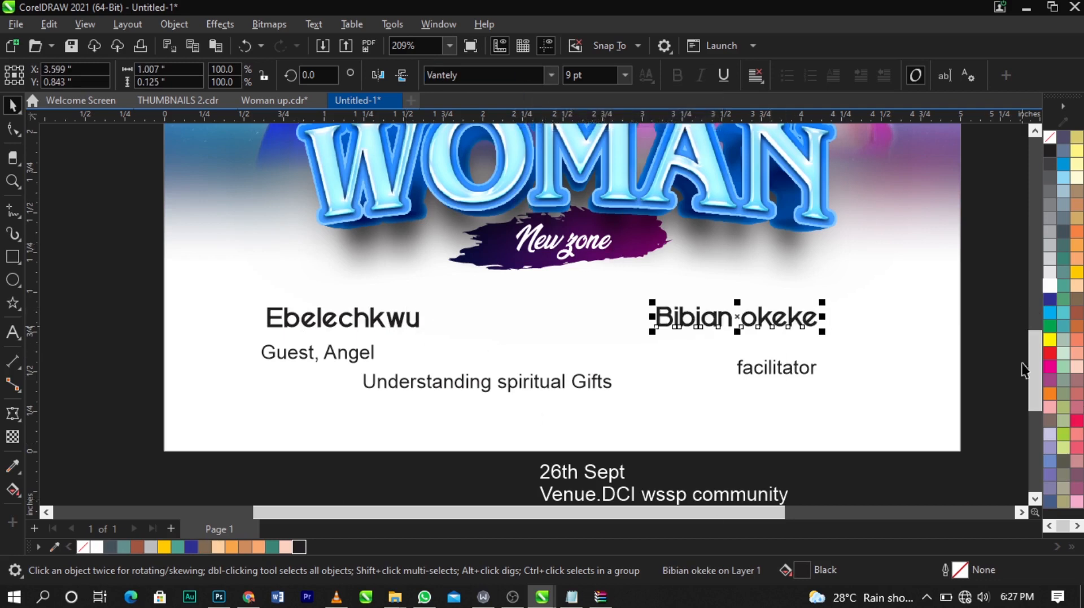
# Step: Fill the facilitator name with a dark purple, #57043A, adjusted from the palette purple
pyautogui.click(1051, 379)
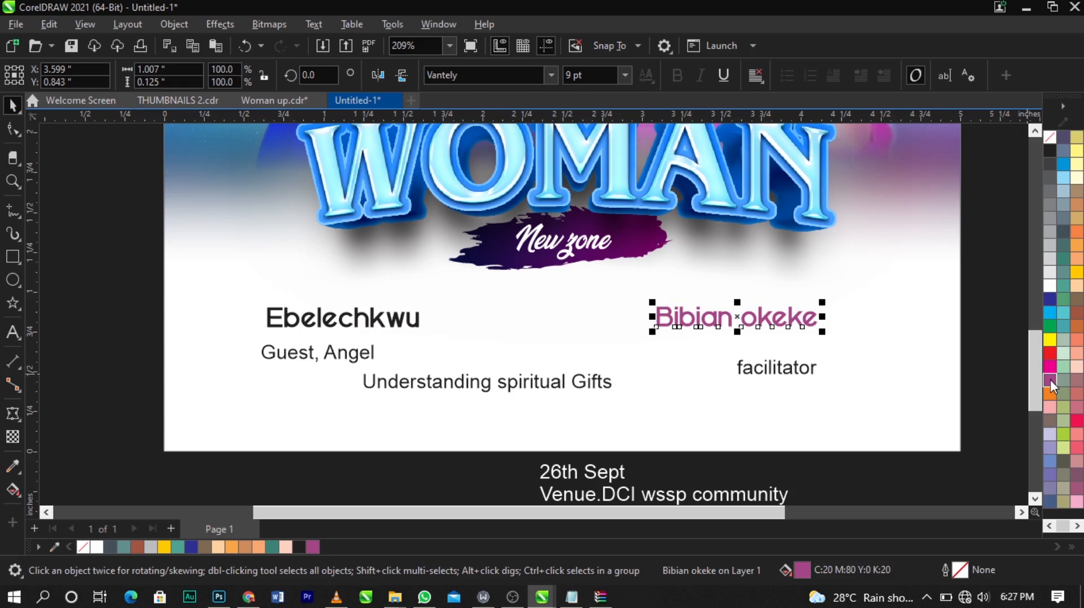
pyautogui.doubleClick(808, 570)
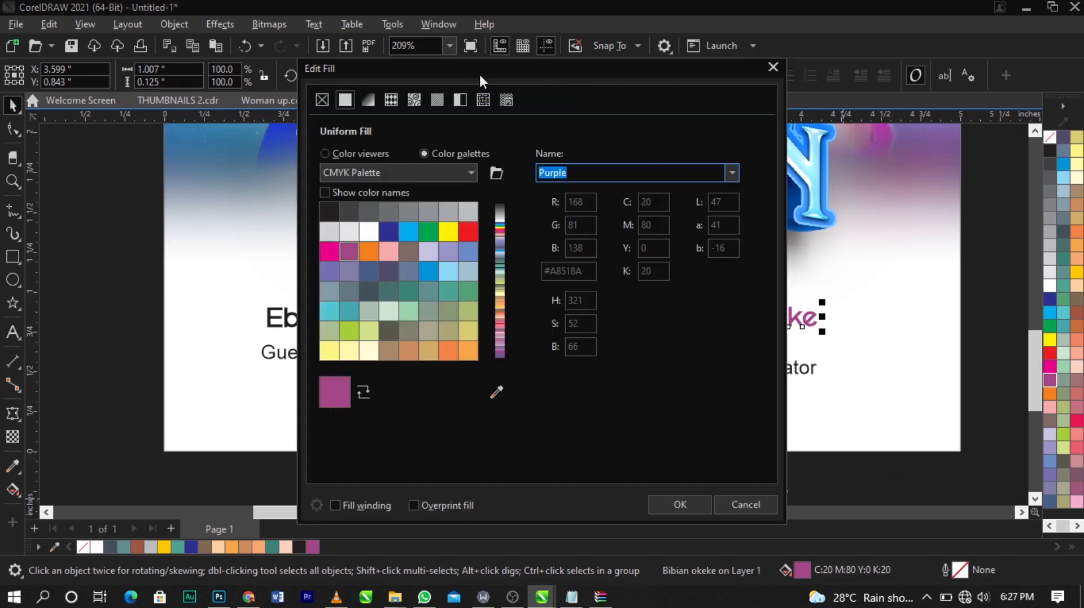
pyautogui.moveTo(479, 72); pyautogui.dragTo(797, 15)
pyautogui.click(672, 95)
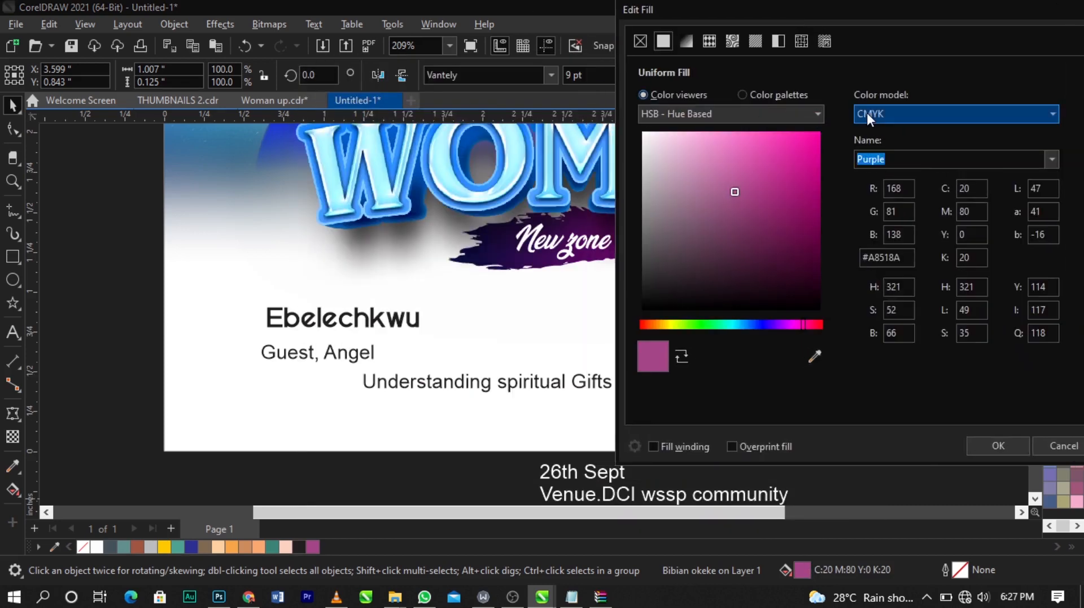
pyautogui.click(866, 113)
pyautogui.click(885, 152)
pyautogui.click(802, 226)
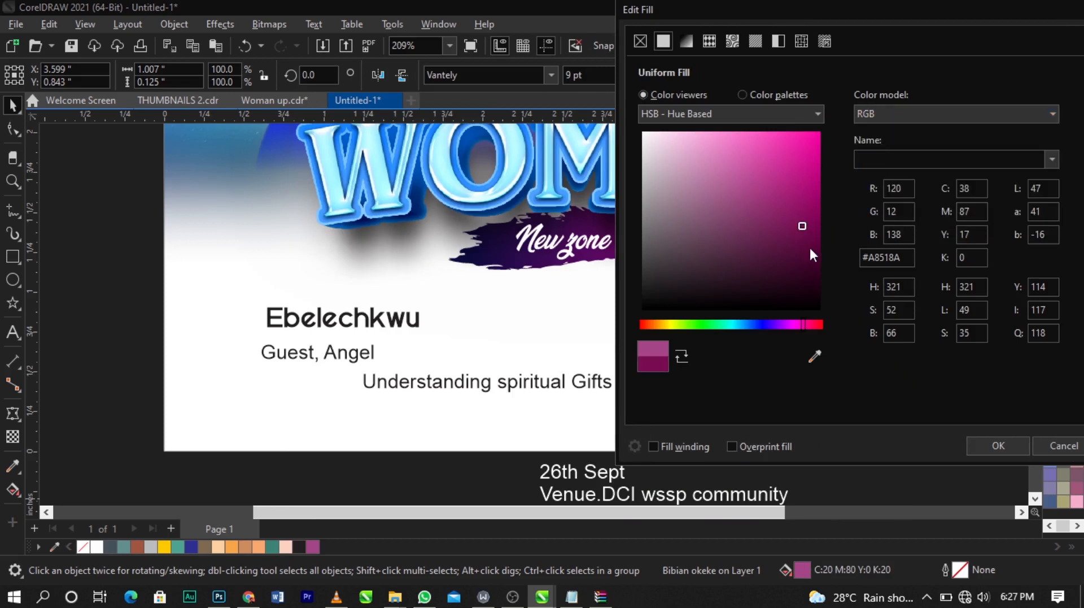
pyautogui.click(810, 249)
pyautogui.moveTo(751, 7)
pyautogui.mouseDown()
pyautogui.moveTo(850, 49)
pyautogui.moveTo(842, 18)
pyautogui.mouseUp()
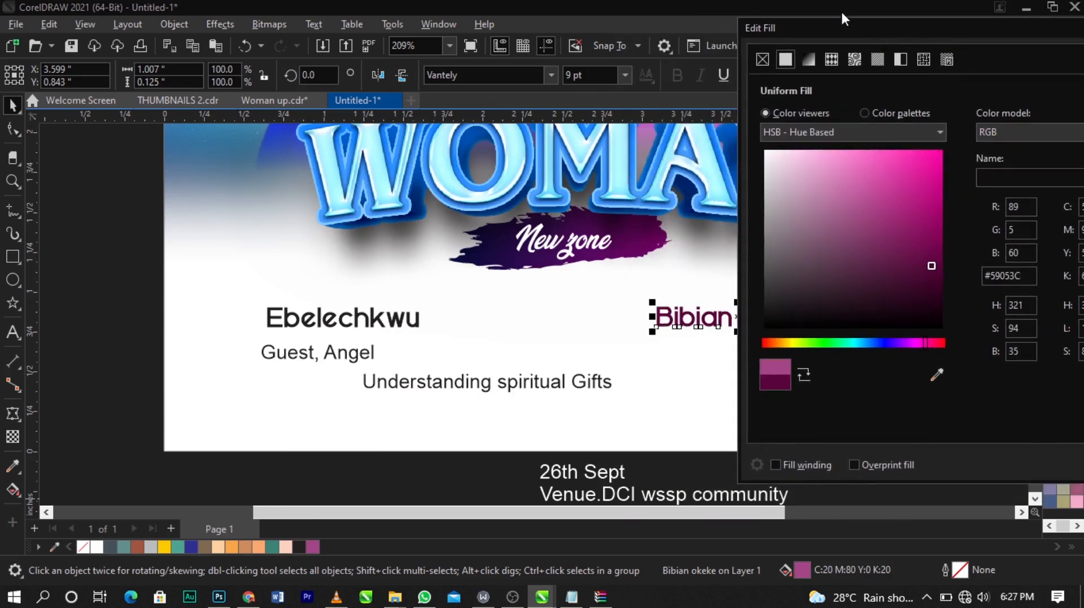
pyautogui.click(932, 267)
pyautogui.moveTo(839, 28); pyautogui.dragTo(537, 53)
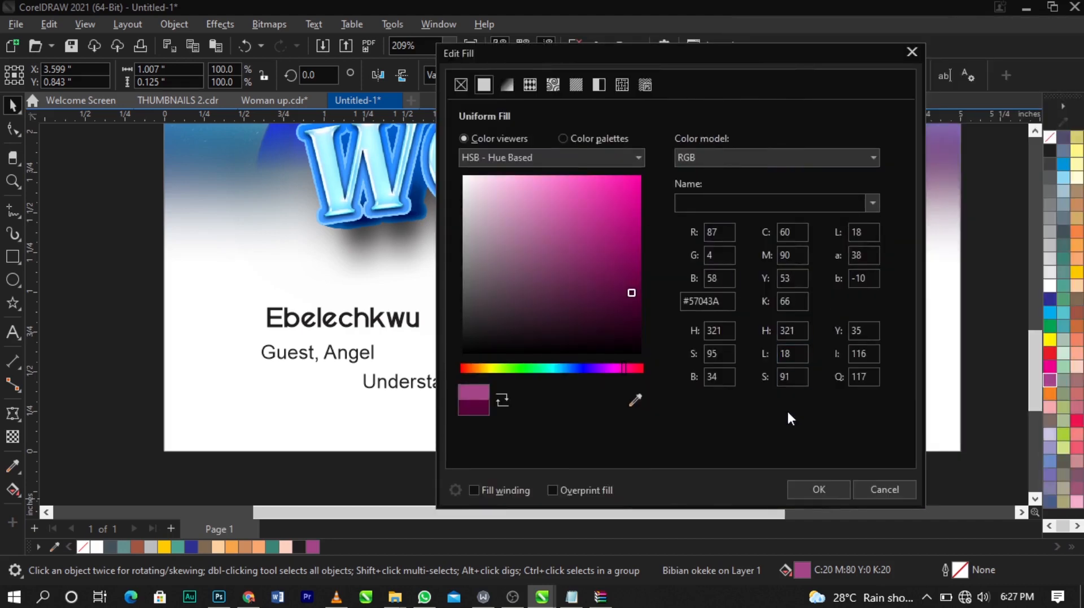
pyautogui.click(806, 487)
# Step: Fill the guest surname with a dark navy blue darkened from the palette blue
pyautogui.click(403, 320)
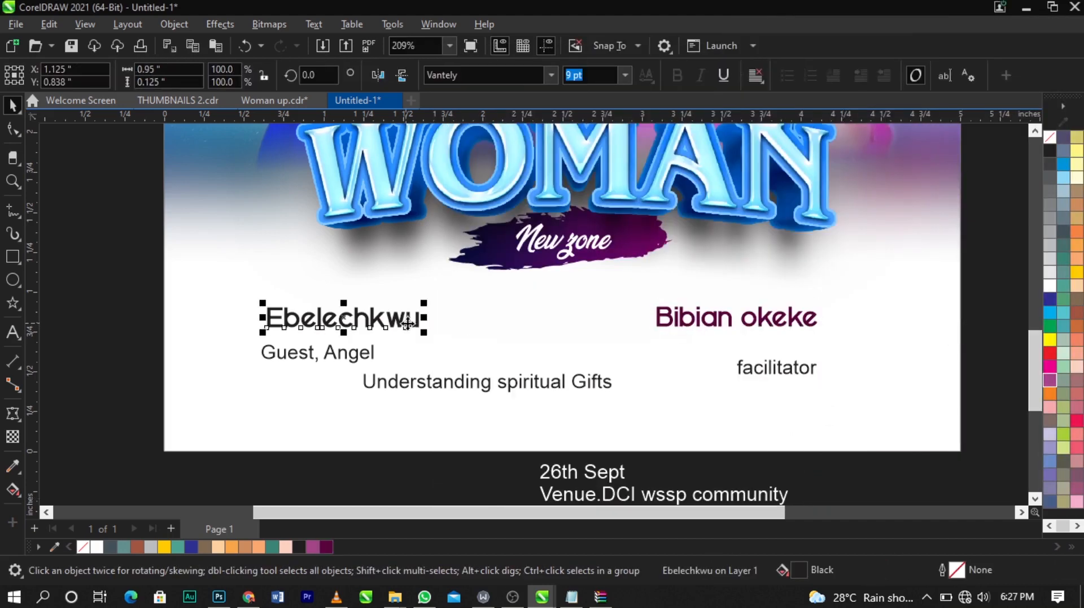
pyautogui.click(192, 547)
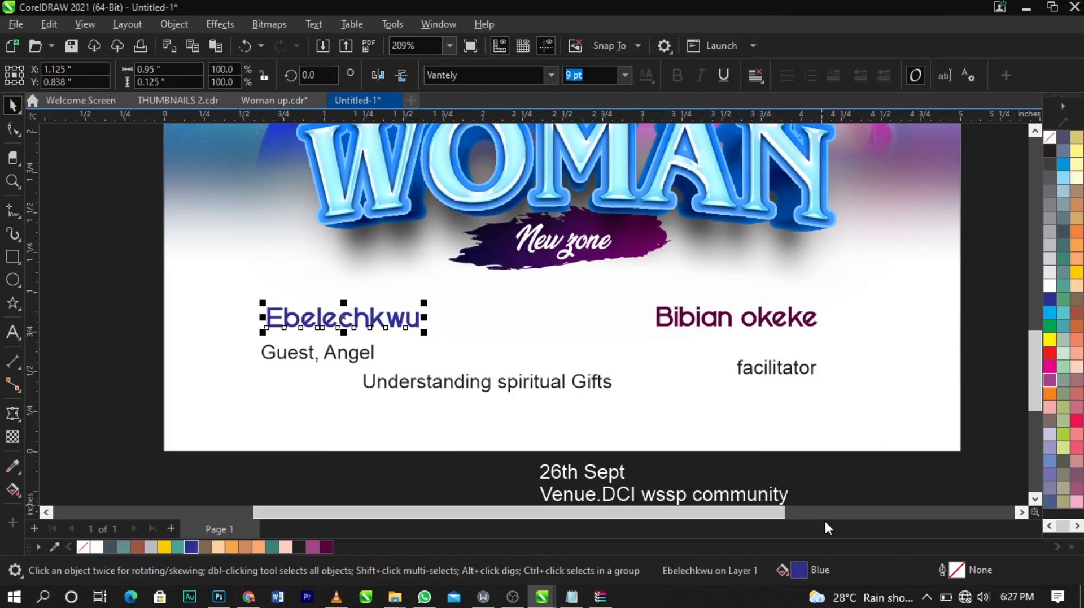
pyautogui.doubleClick(799, 570)
pyautogui.click(326, 153)
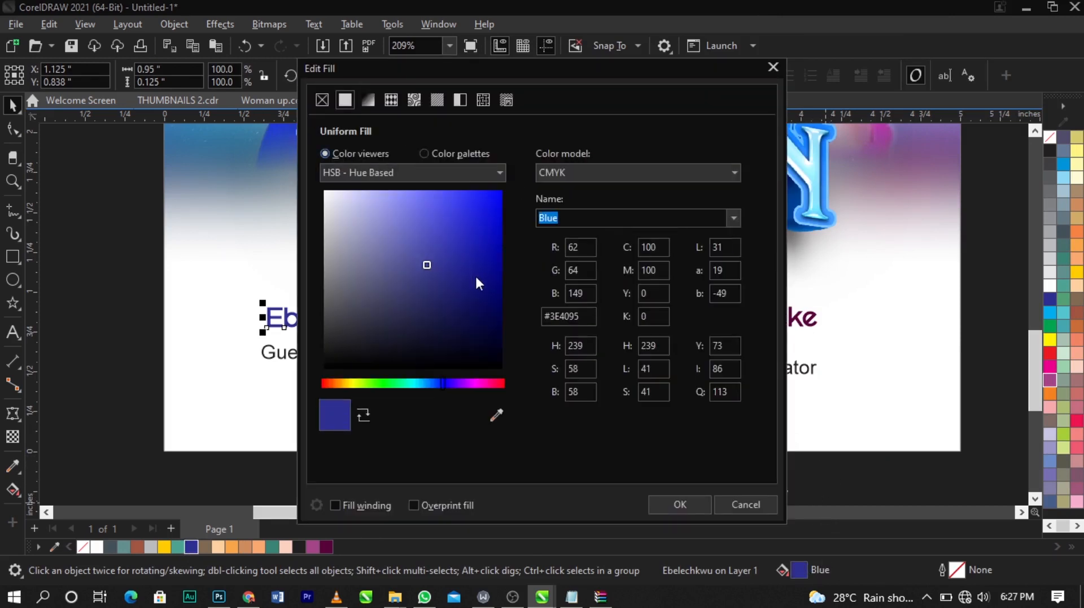
pyautogui.click(491, 307)
pyautogui.click(680, 504)
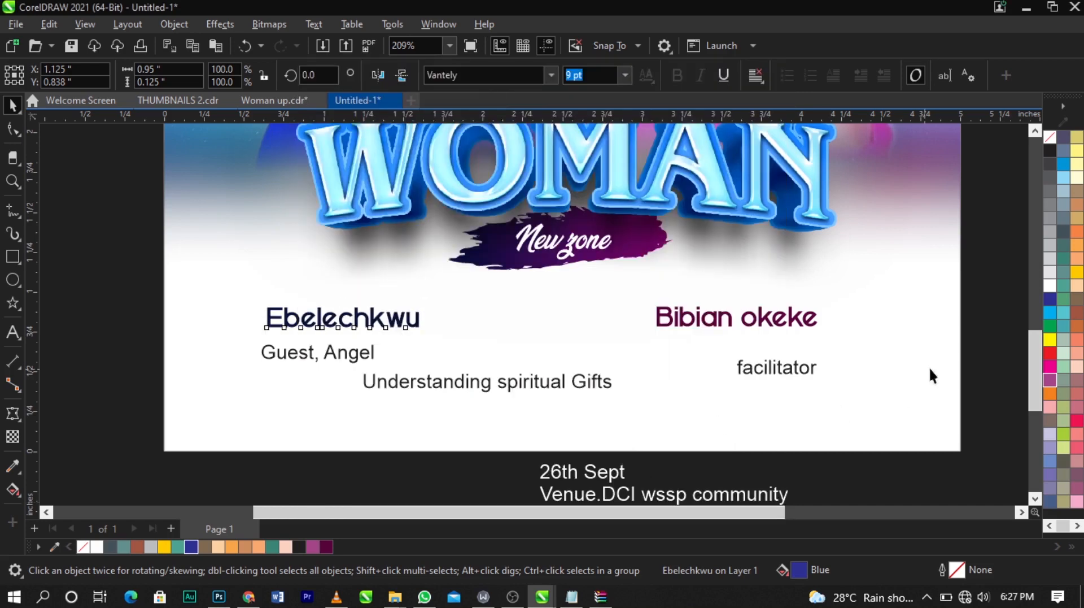
pyautogui.click(862, 333)
pyautogui.doubleClick(797, 321)
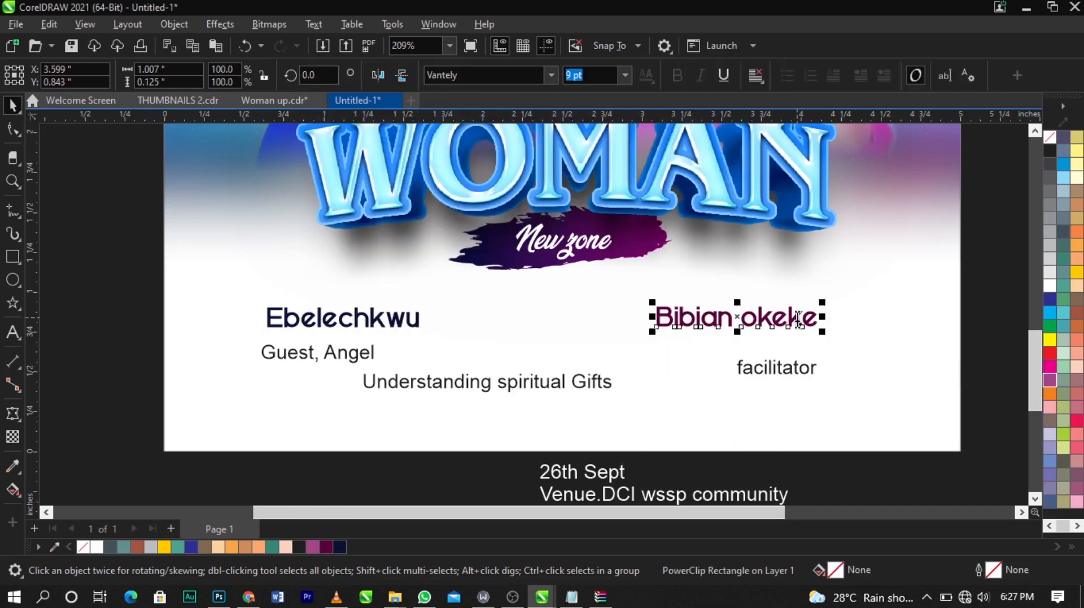
pyautogui.moveTo(759, 322); pyautogui.dragTo(749, 322)
pyautogui.write('O')
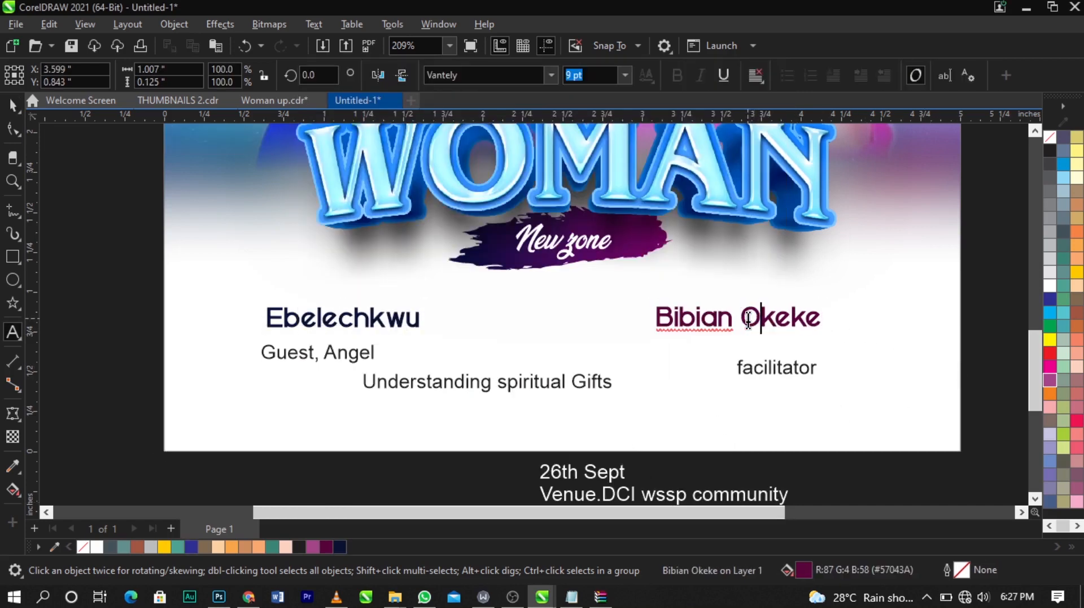
pyautogui.hotkey('ctrl', 'space')
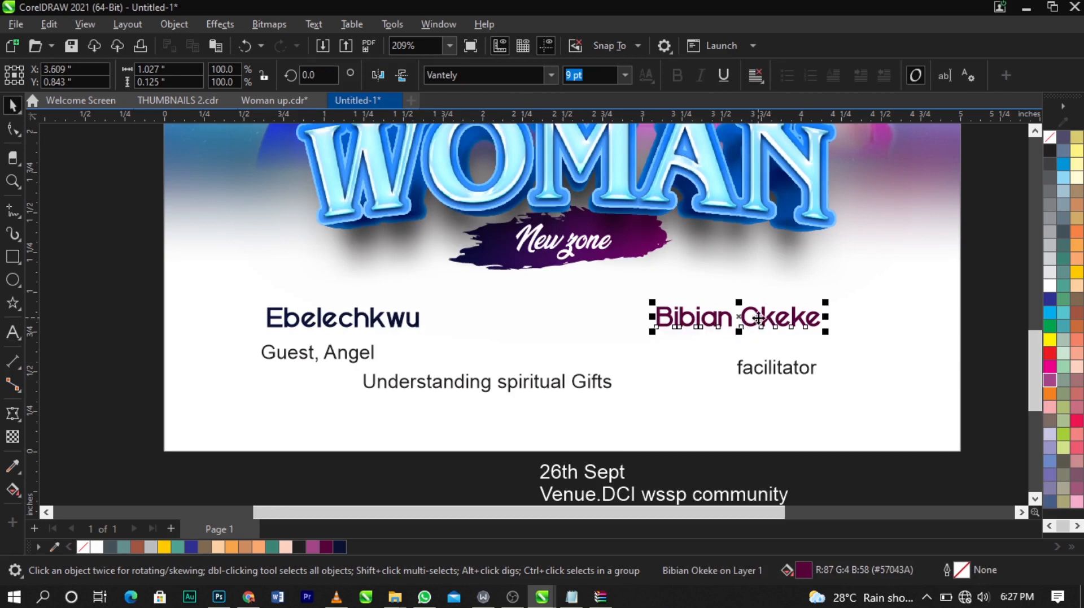
# Step: Shift the facilitator name further right and the guest surname slightly left
pyautogui.moveTo(758, 317); pyautogui.dragTo(805, 317)
pyautogui.moveTo(375, 321); pyautogui.dragTo(353, 333)
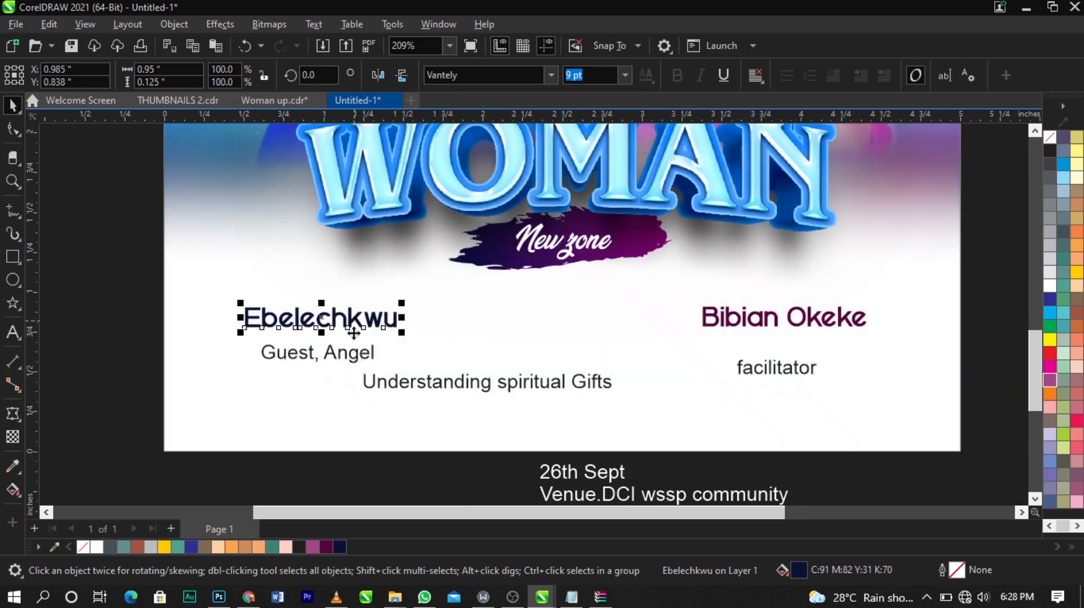
pyautogui.click(355, 360)
pyautogui.scroll(1, 356, 360)
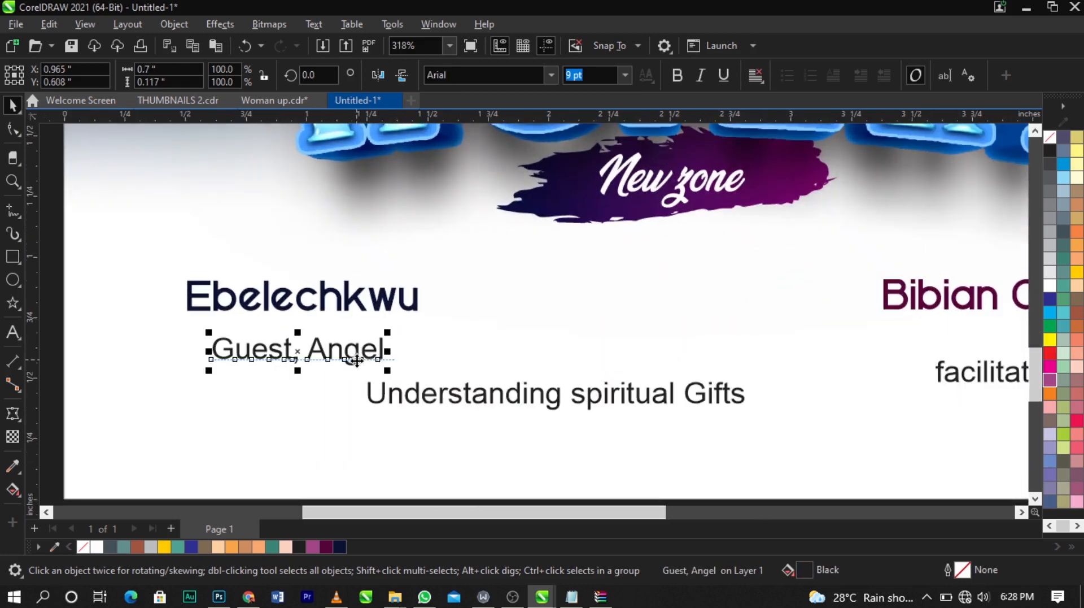
pyautogui.click(356, 360)
pyautogui.doubleClick(356, 361)
pyautogui.hotkey('ctrl', 'a')
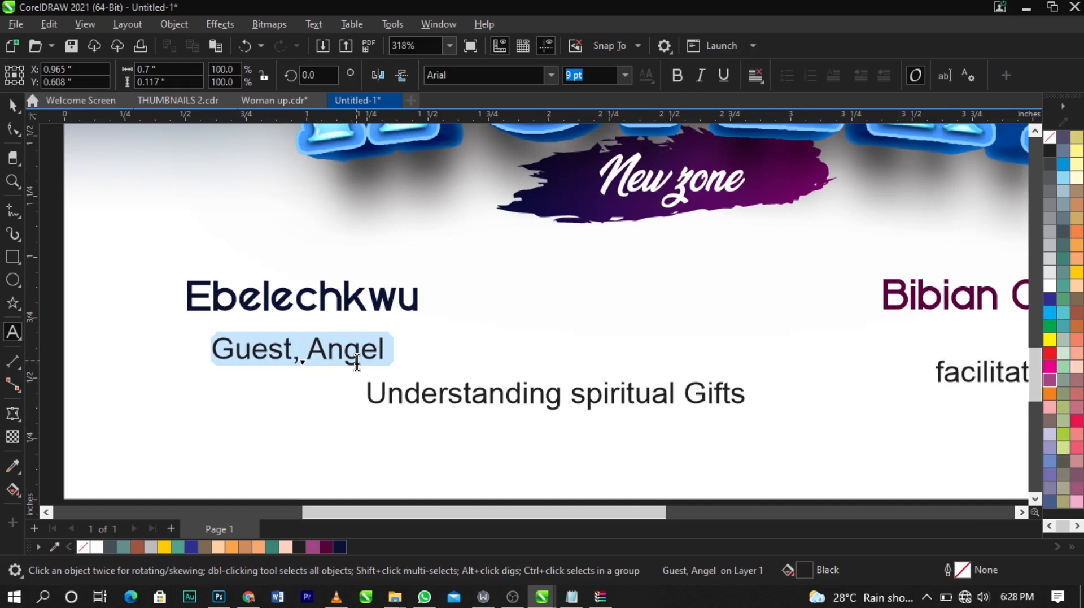
pyautogui.hotkey('shift', 'F3')
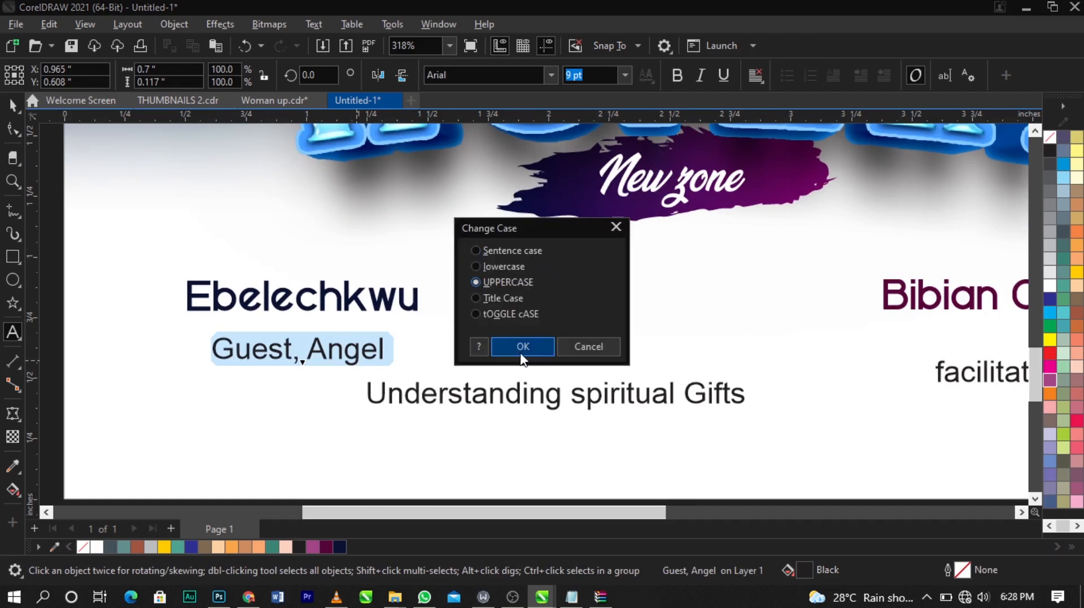
pyautogui.click(523, 347)
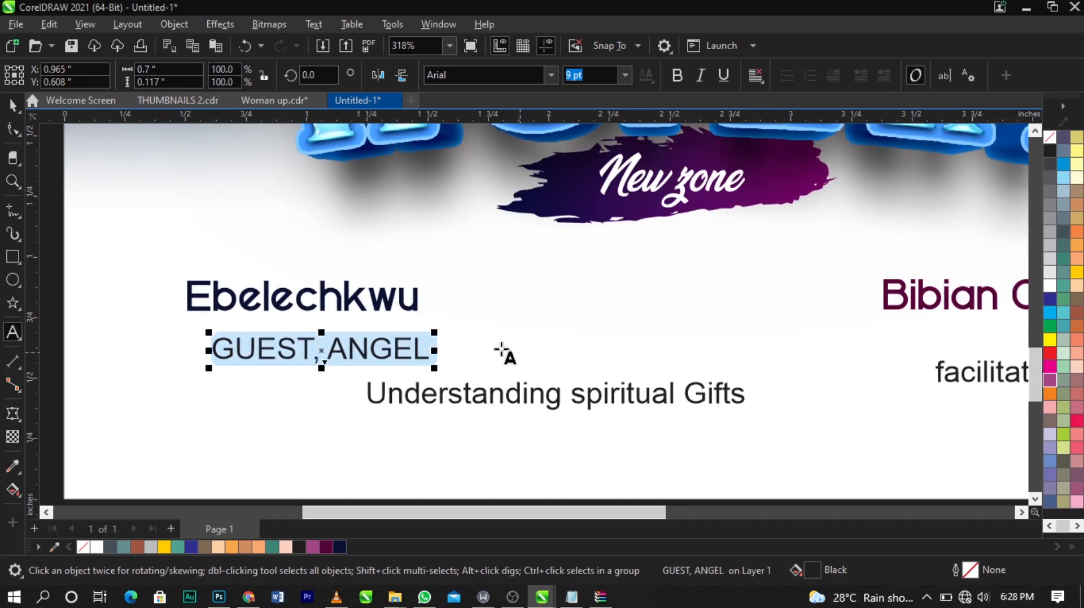
pyautogui.click(377, 347)
pyautogui.moveTo(334, 346); pyautogui.dragTo(450, 348)
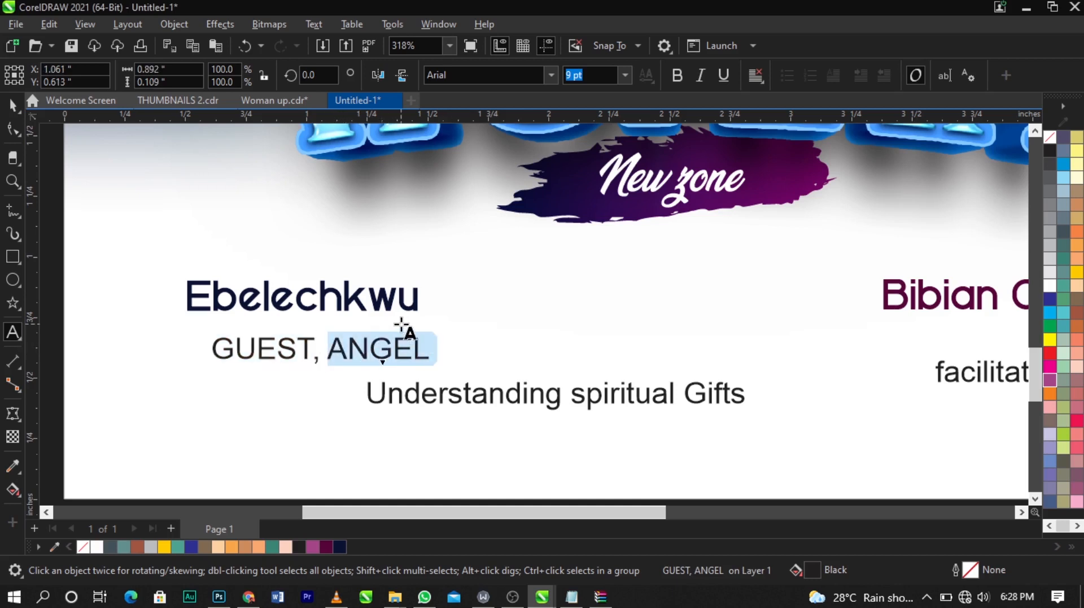
pyautogui.press('Delete')
pyautogui.click(193, 291)
pyautogui.write('Angel')
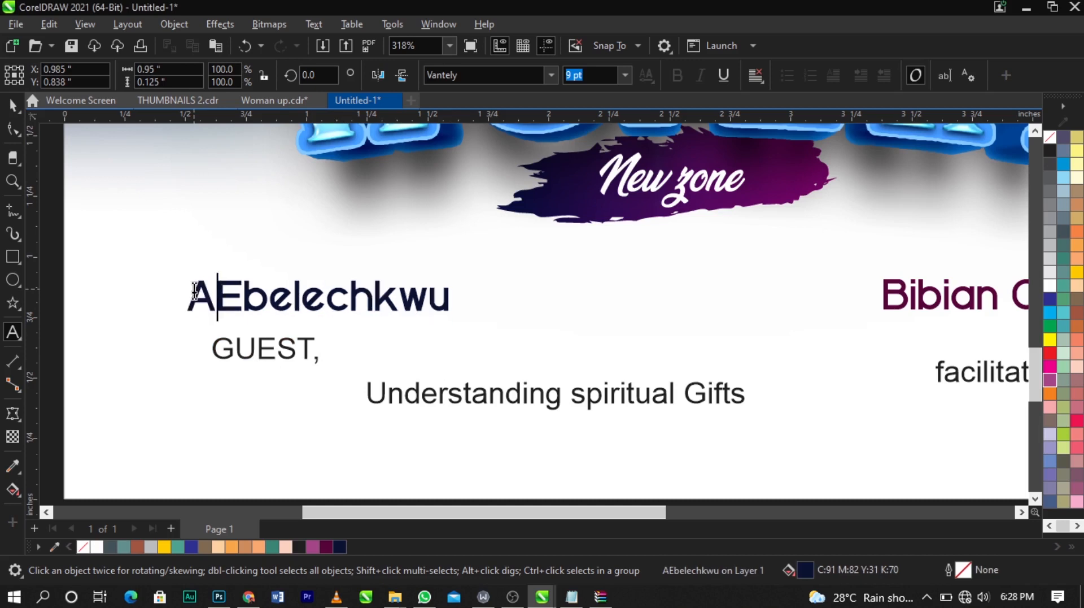
pyautogui.hotkey('ctrl', 'space')
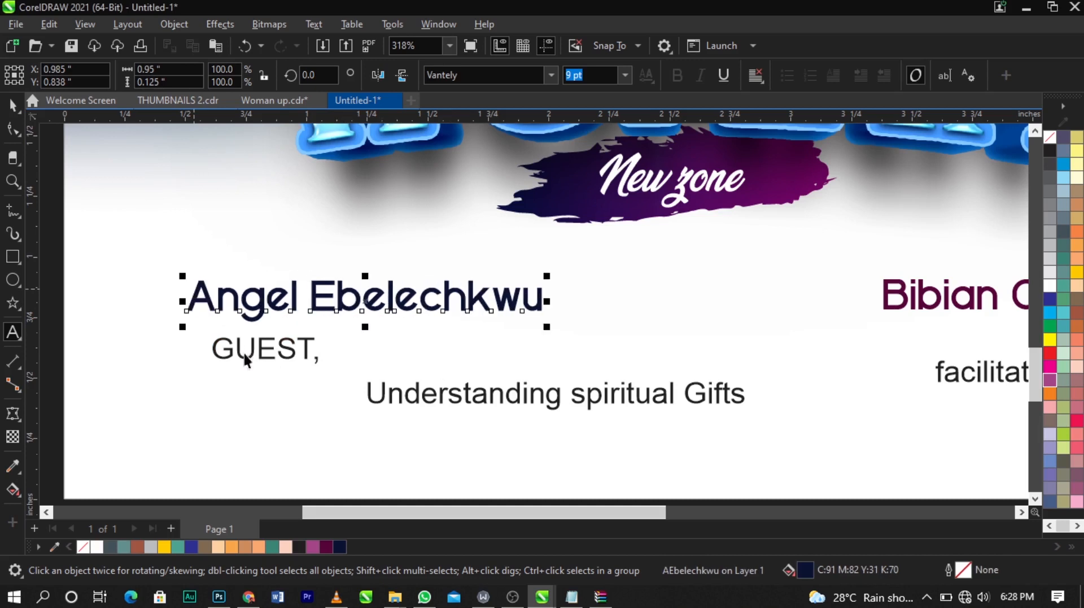
# Step: Remove the comma after GUEST, make it bold and scale it down
pyautogui.click(273, 356)
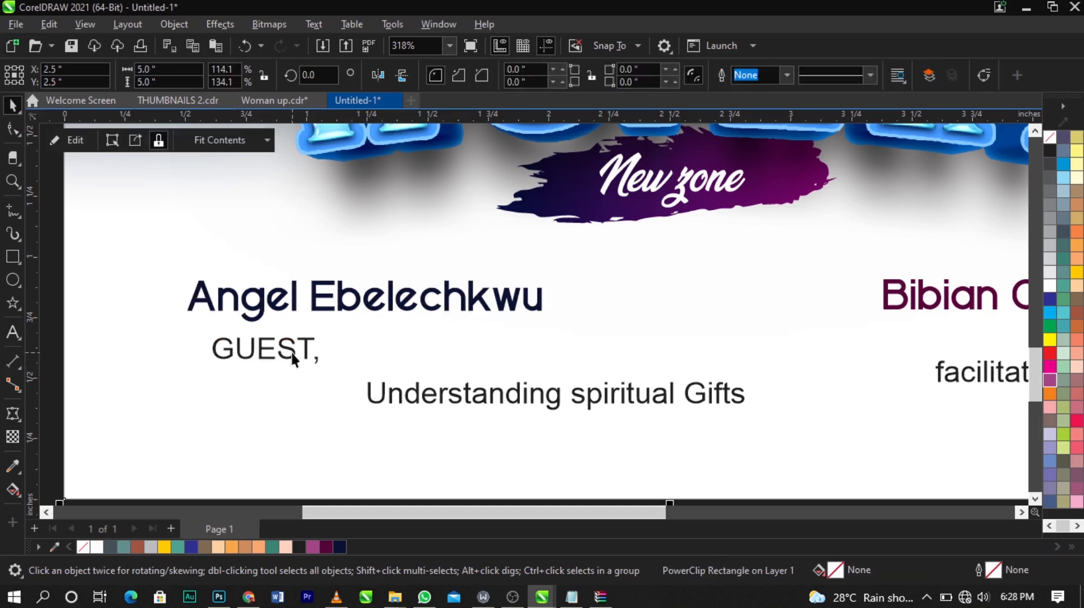
pyautogui.doubleClick(293, 359)
pyautogui.press('Delete')
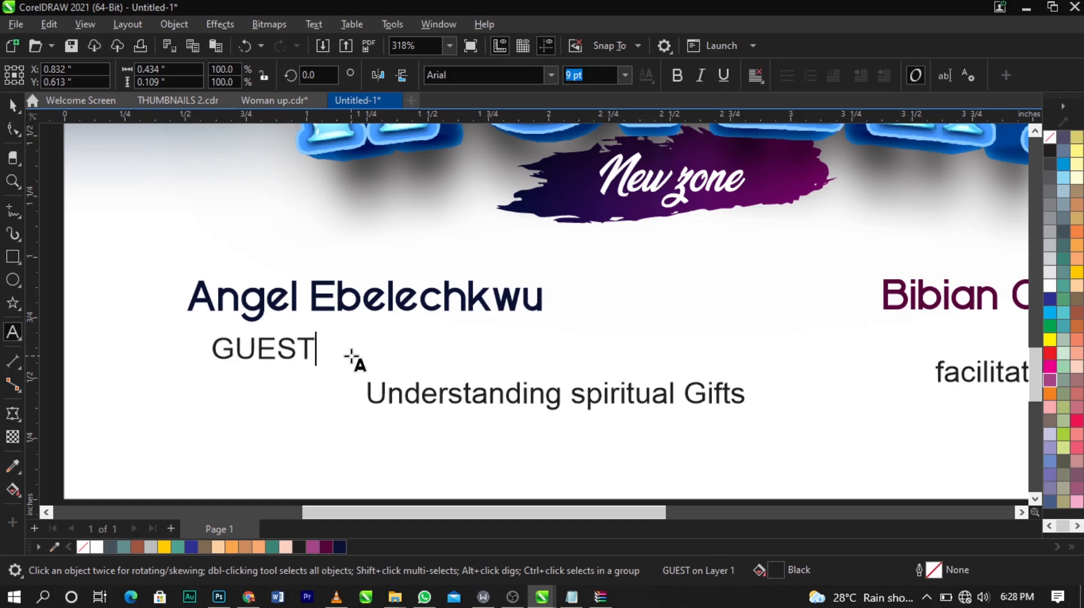
pyautogui.hotkey('ctrl', 'space')
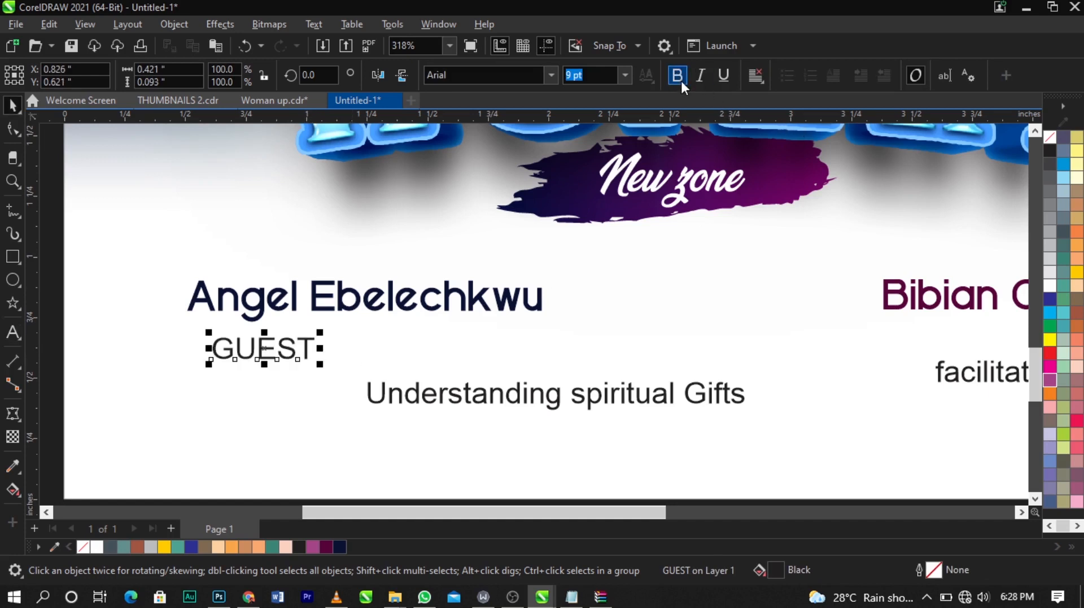
pyautogui.click(681, 80)
pyautogui.moveTo(320, 365); pyautogui.dragTo(295, 360)
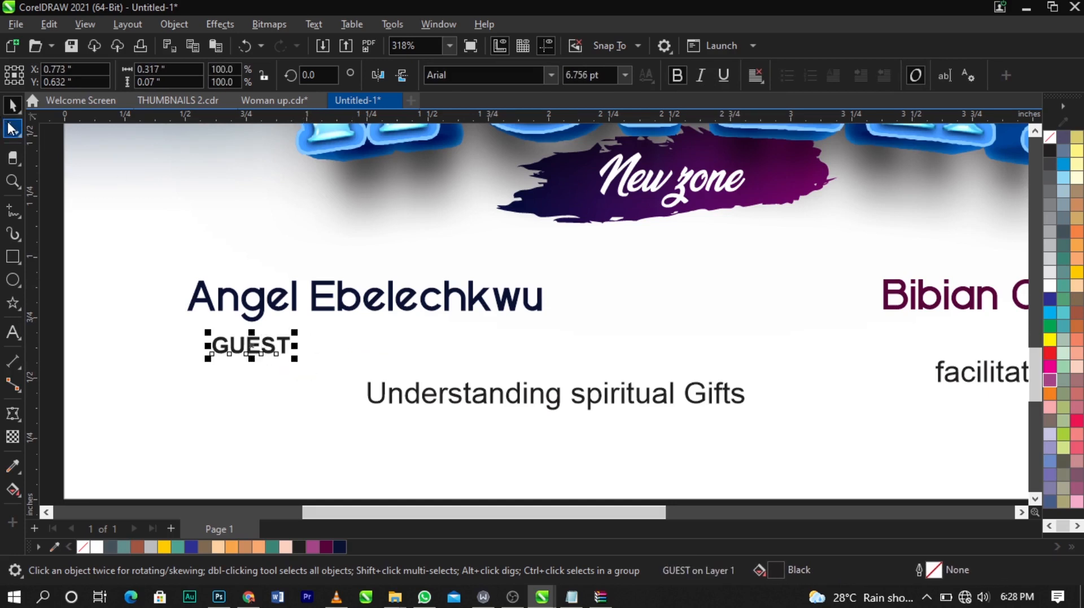
# Step: Widen the letter spacing of GUEST so it spans beneath the guest name
pyautogui.click(11, 129)
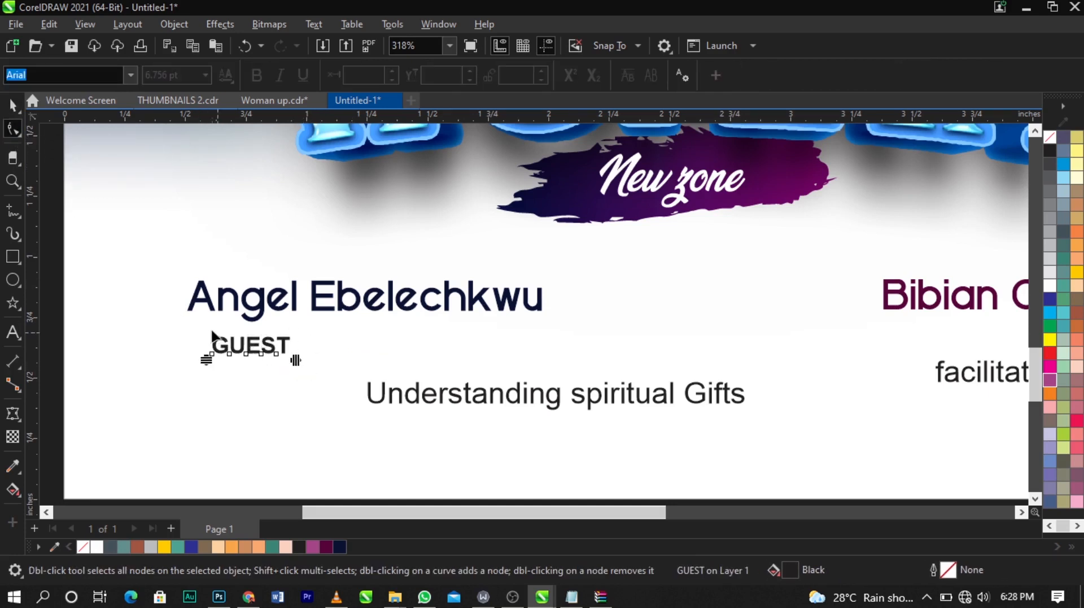
pyautogui.moveTo(294, 360); pyautogui.dragTo(436, 336)
pyautogui.press('space')
pyautogui.keyDown('shift'); pyautogui.click(436, 313); pyautogui.keyUp('shift')
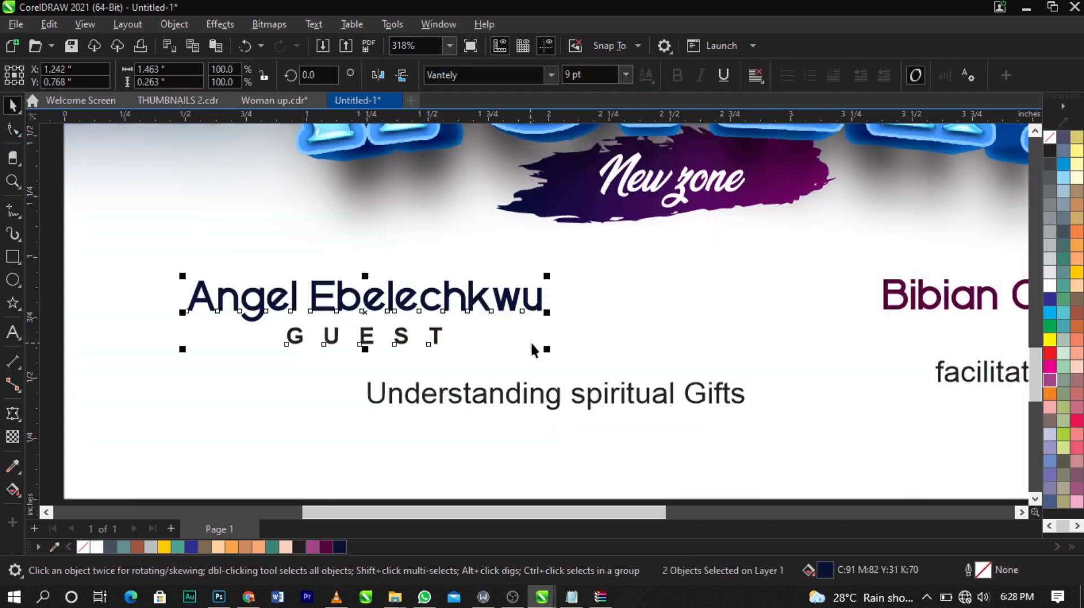
pyautogui.moveTo(548, 350); pyautogui.dragTo(543, 349)
pyautogui.scroll(-2, 214, 311)
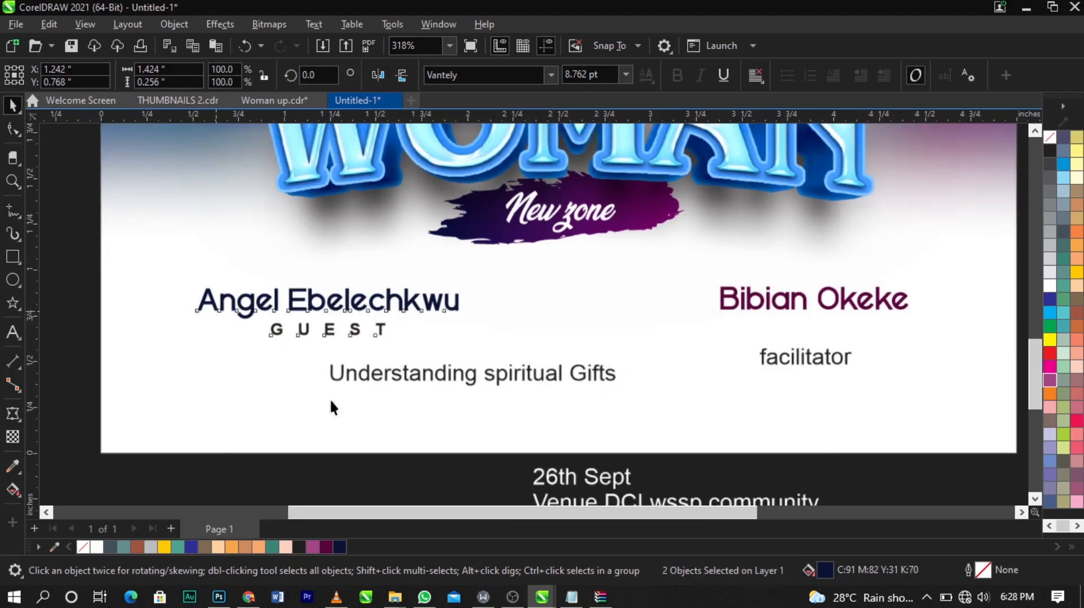
# Step: Convert the 'facilitator' text to UPPERCASE with Change Case
pyautogui.click(752, 447)
pyautogui.doubleClick(845, 359)
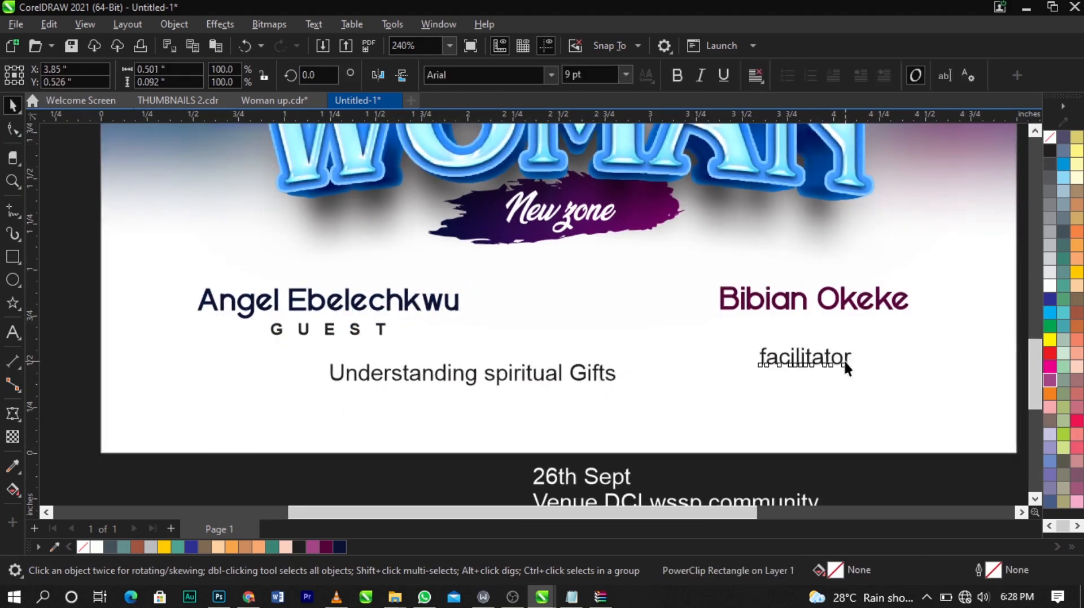
pyautogui.doubleClick(846, 359)
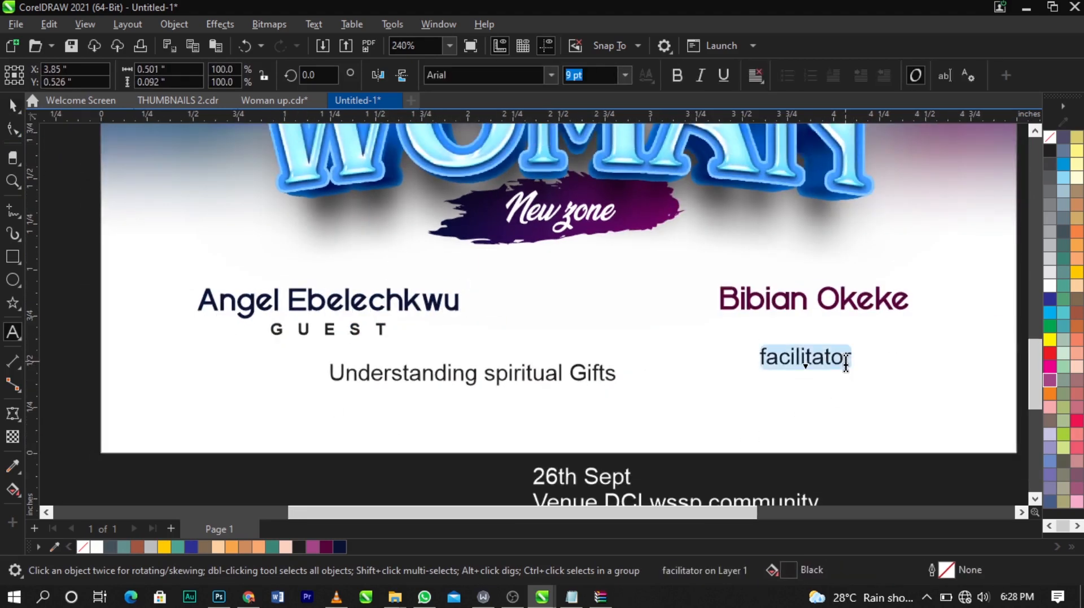
pyautogui.hotkey('shift', 'F3')
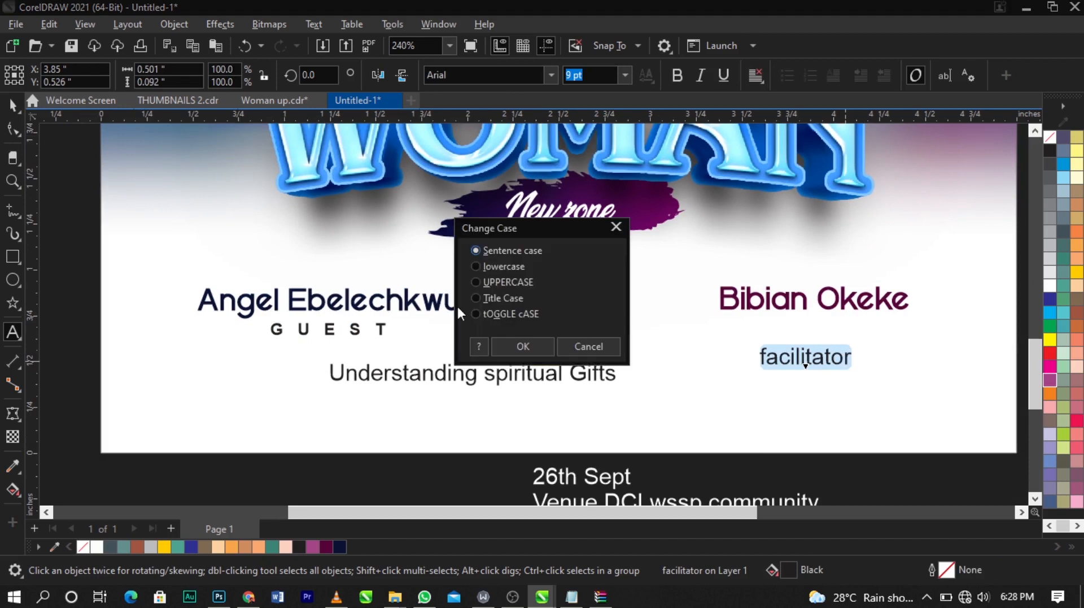
pyautogui.click(485, 285)
pyautogui.click(521, 345)
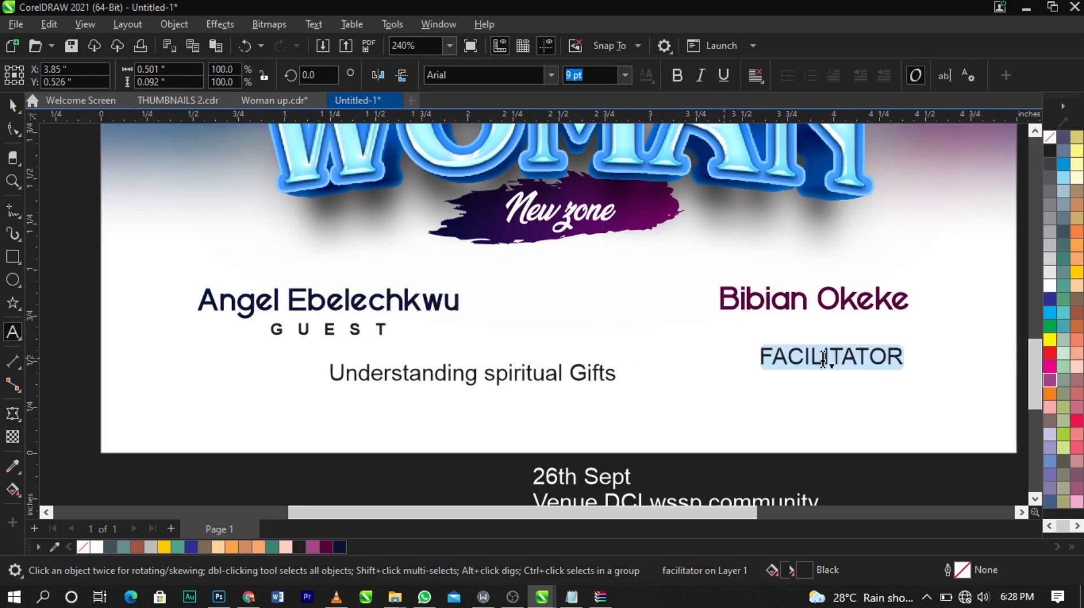
pyautogui.hotkey('ctrl', 'space')
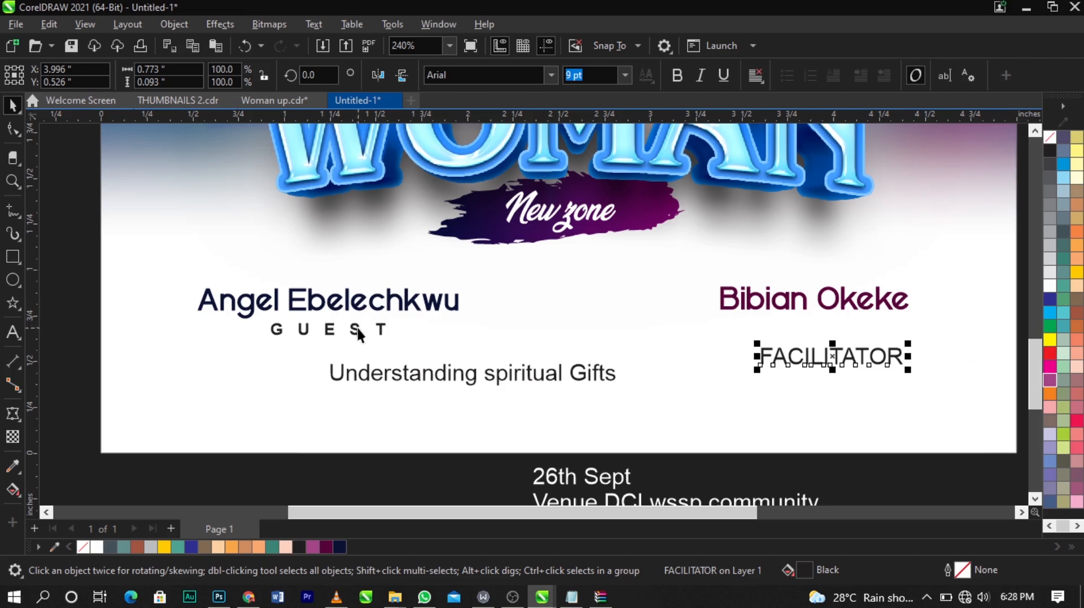
# Step: Make FACILITATOR bold at 6.578 pt to match the GUEST label
pyautogui.click(358, 330)
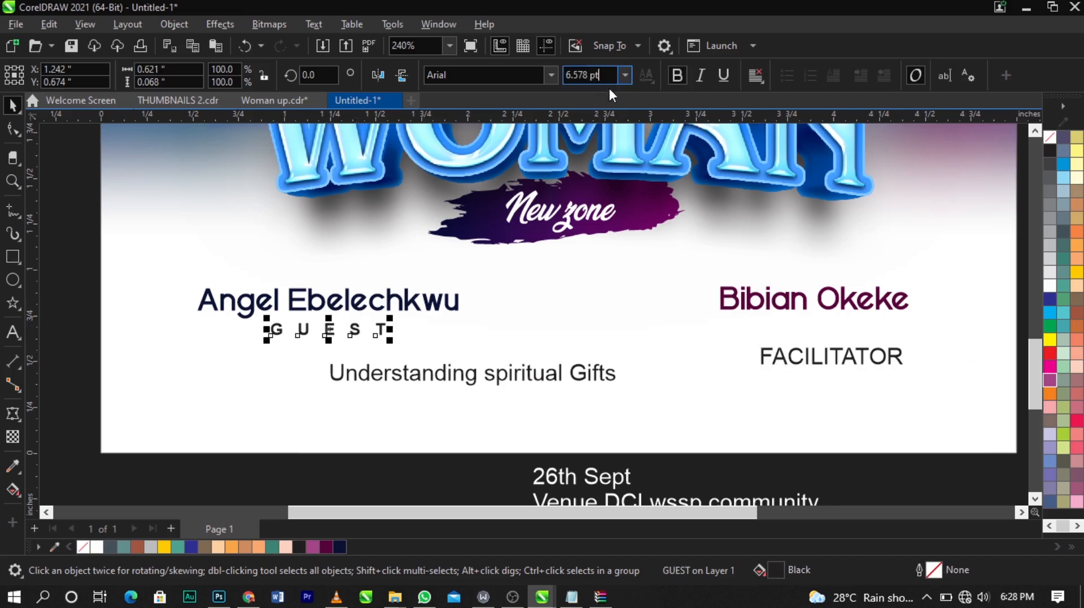
pyautogui.hotkey('ctrl', 'a')
pyautogui.click(805, 354)
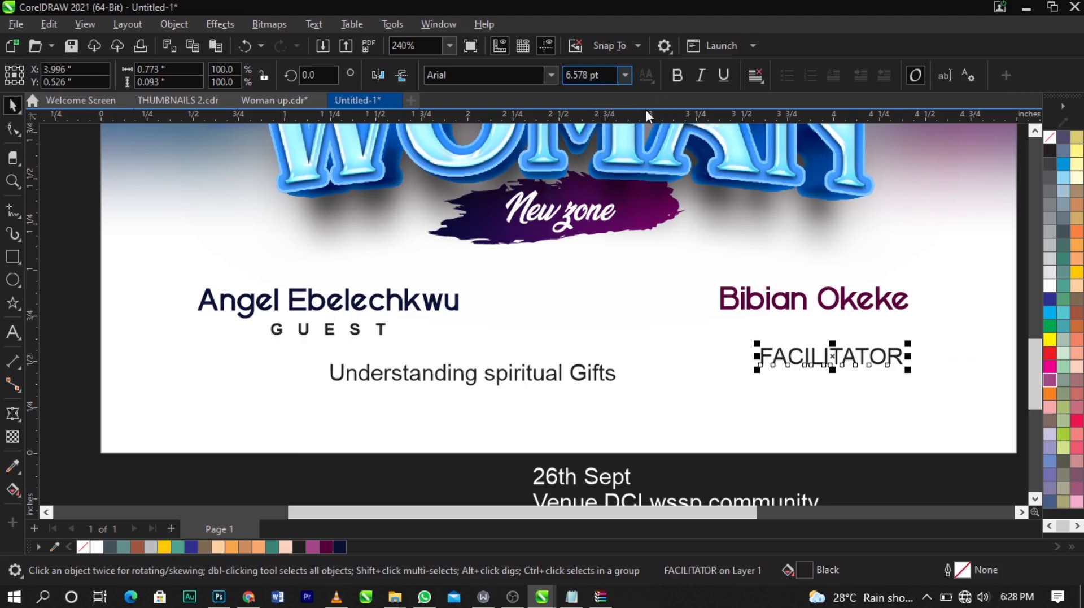
pyautogui.press('Return')
pyautogui.scroll(1, 870, 353)
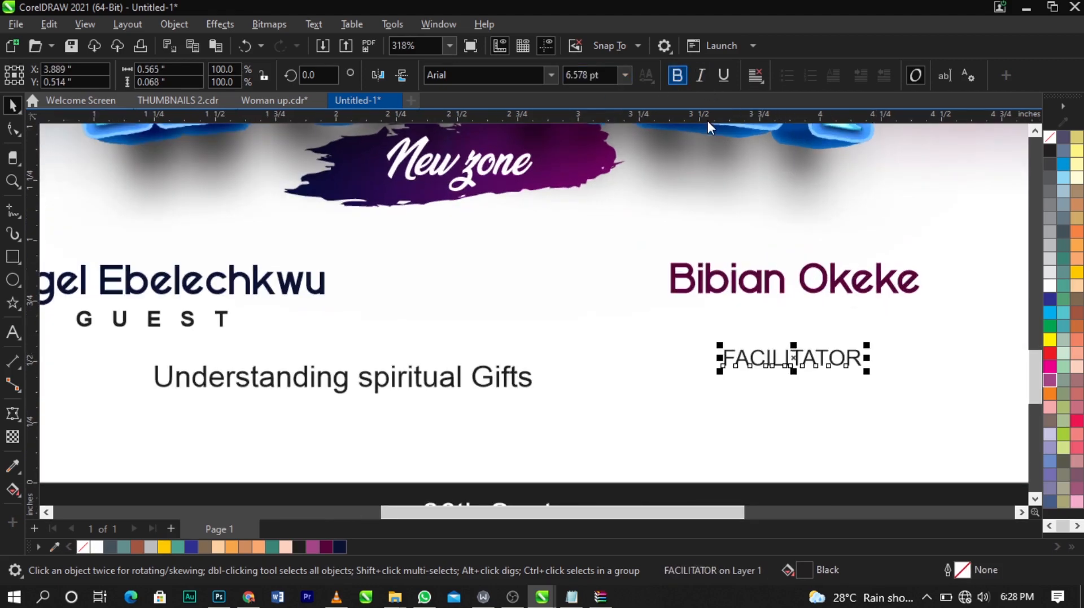
pyautogui.moveTo(812, 350); pyautogui.dragTo(816, 308)
pyautogui.click(9, 135)
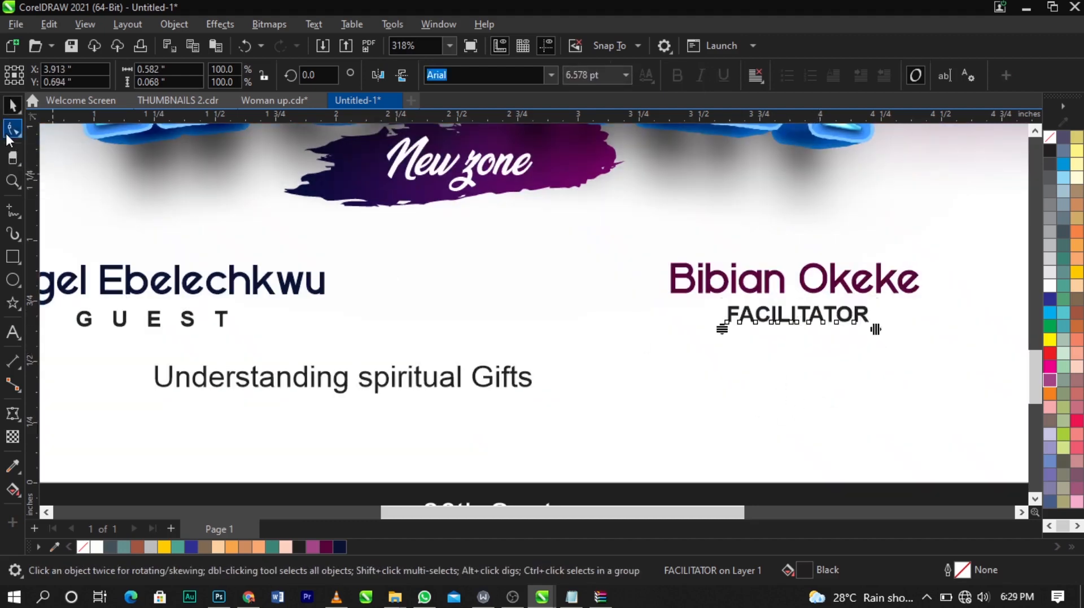
pyautogui.moveTo(911, 334); pyautogui.dragTo(931, 333)
pyautogui.press('space')
pyautogui.keyDown('shift'); pyautogui.click(839, 290); pyautogui.keyUp('shift')
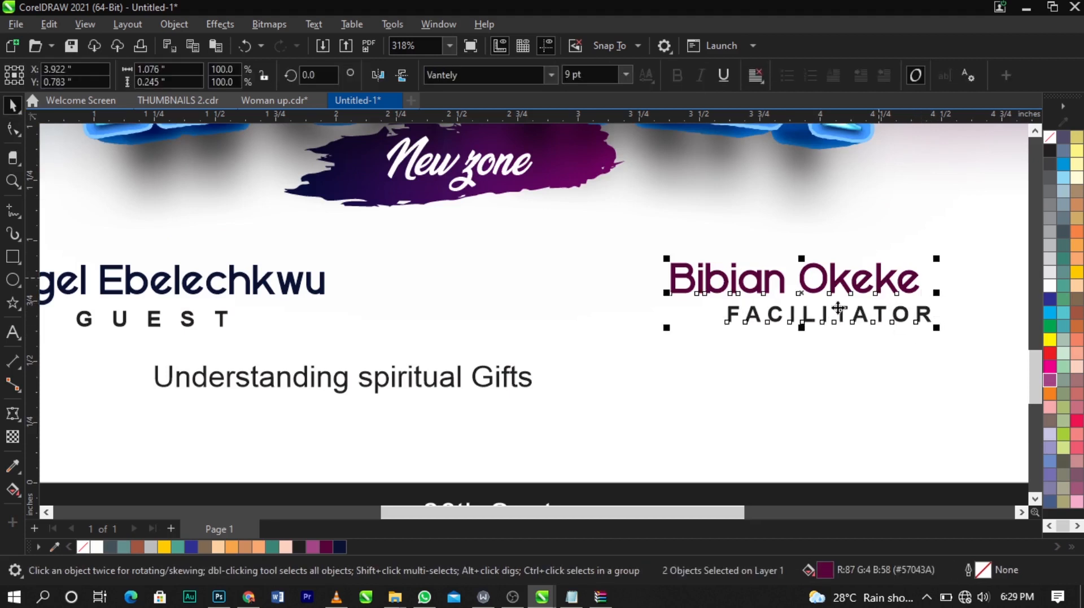
pyautogui.press('c')
# Step: Draw a vertical line about 0.37 in tall beside the guest name with the Freehand tool and give it a black outline
pyautogui.scroll(-5, 713, 331)
pyautogui.click(755, 426)
pyautogui.press('F2')
pyautogui.moveTo(149, 243); pyautogui.dragTo(1015, 416)
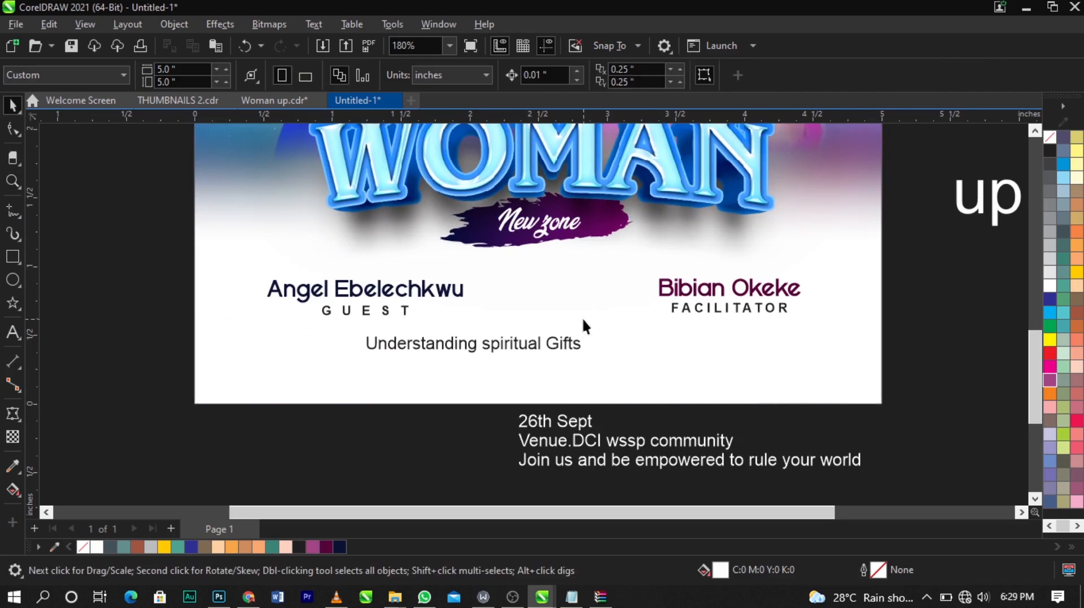
pyautogui.click(12, 211)
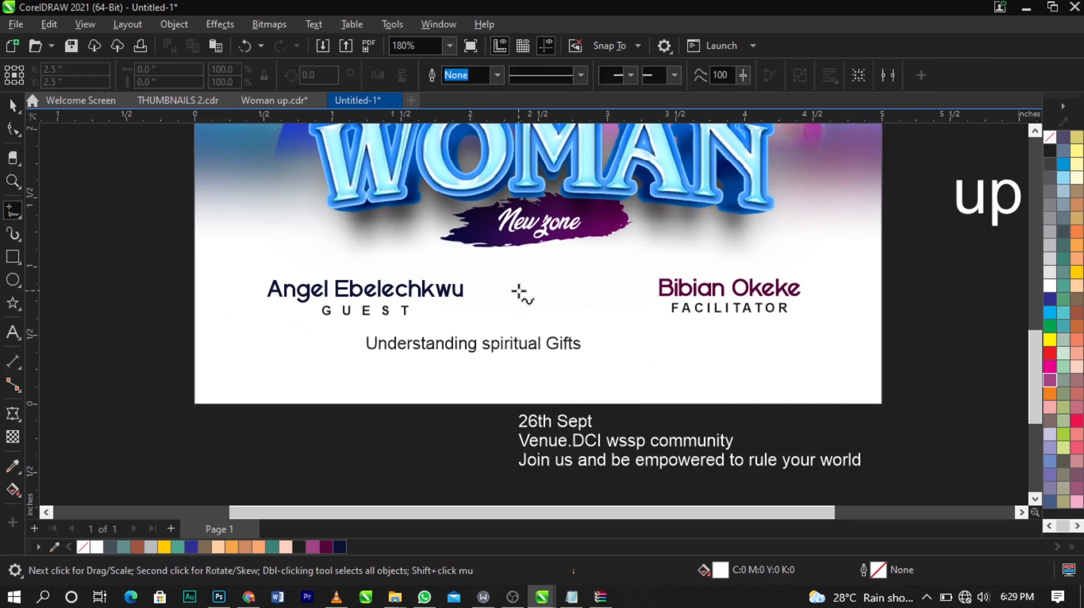
pyautogui.click(477, 267)
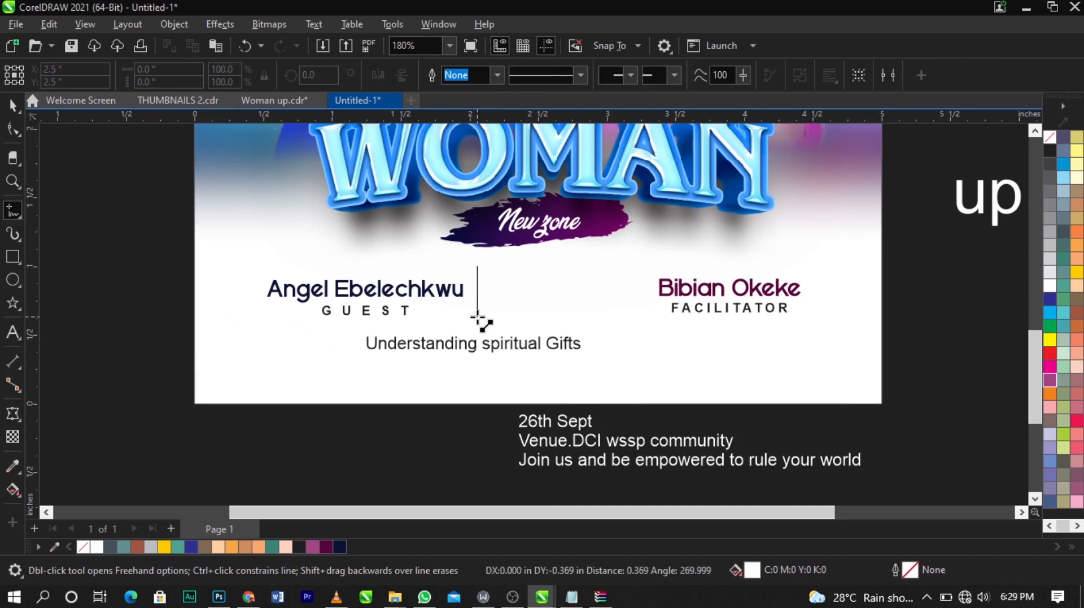
pyautogui.click(478, 317)
pyautogui.press('space')
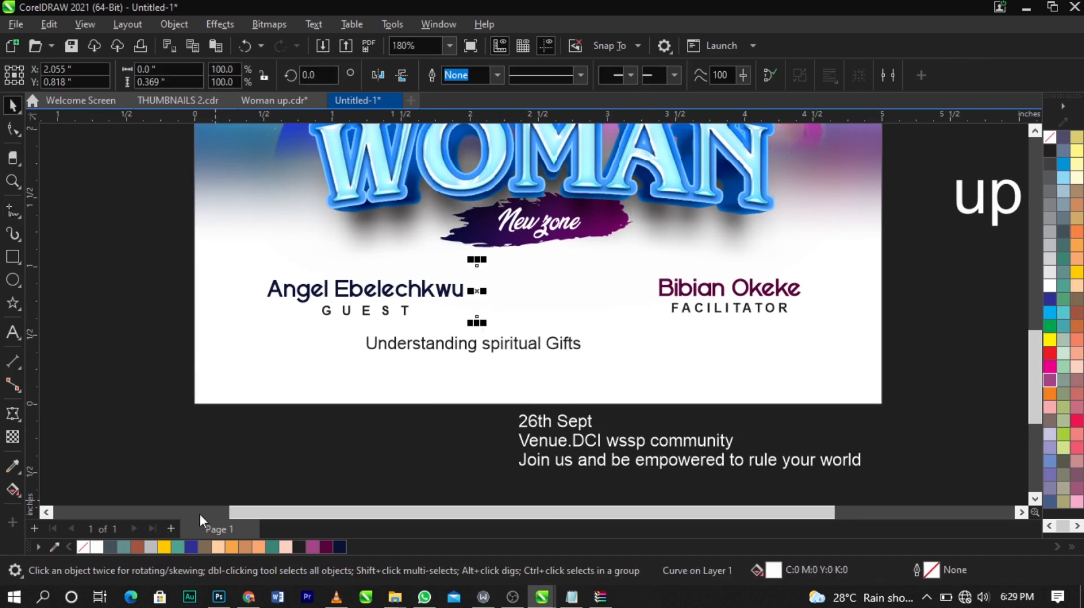
pyautogui.click(1049, 154)
pyautogui.rightClick(1049, 154)
pyautogui.click(1049, 163)
# Step: Shorten the divider, duplicate it into three evenly spaced vertical lines between the names, and group them
pyautogui.scroll(2, 463, 309)
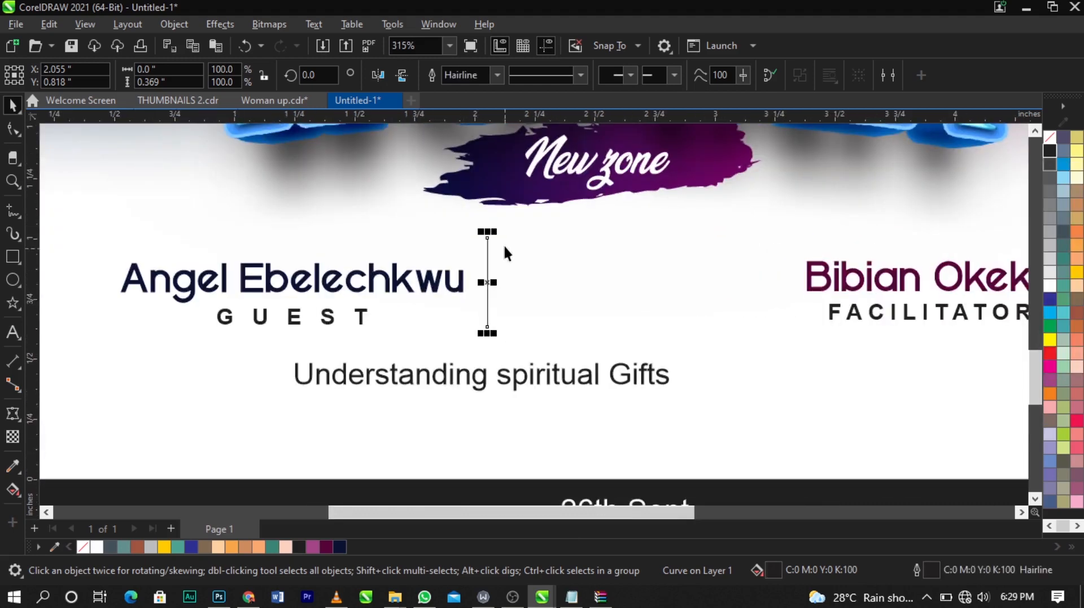
pyautogui.moveTo(490, 237); pyautogui.dragTo(489, 249)
pyautogui.moveTo(489, 288); pyautogui.dragTo(736, 289)
pyautogui.rightClick(605, 288)
pyautogui.moveTo(774, 233); pyautogui.dragTo(477, 368)
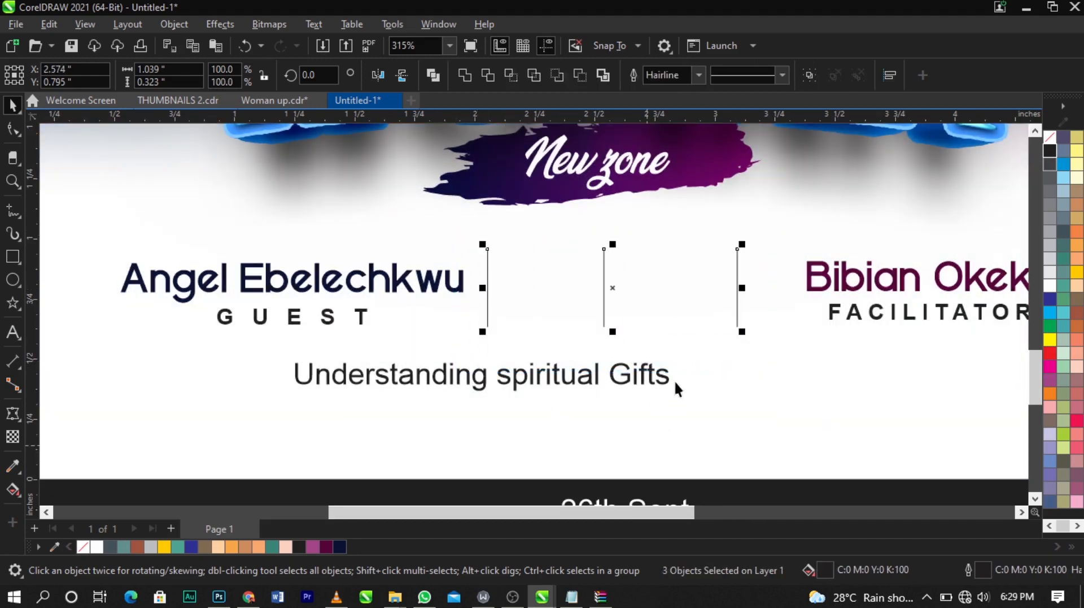
pyautogui.hotkey('ctrl', 'g')
pyautogui.keyDown('shift'); pyautogui.click(724, 397); pyautogui.keyUp('shift')
pyautogui.press('c')
pyautogui.hotkey('ctrl', 'z')
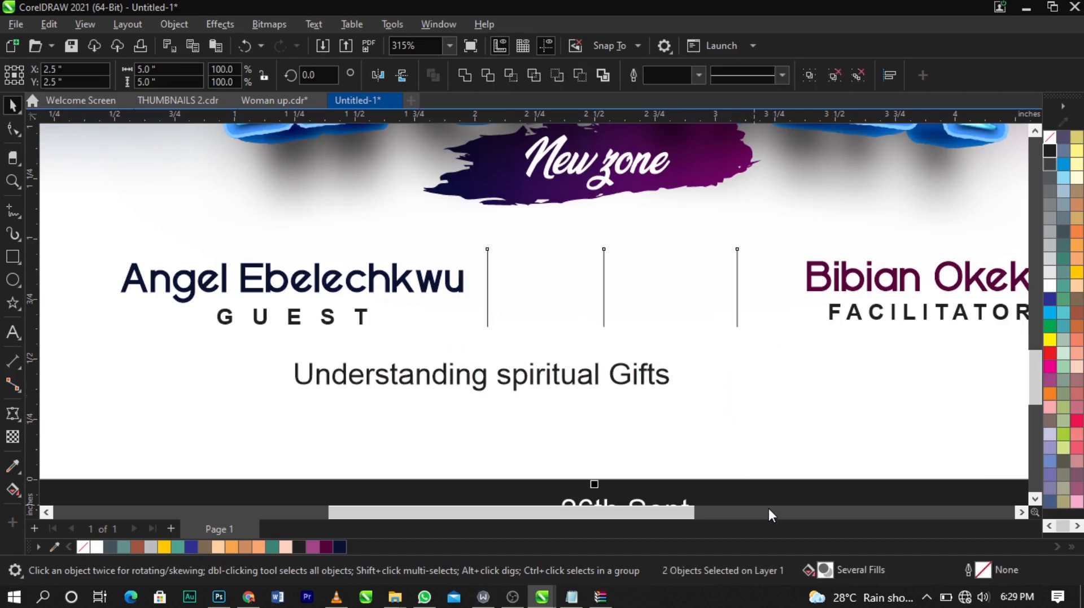
# Step: Nudge the group of dividers slightly to the right
pyautogui.click(733, 301)
pyautogui.press('Right')
pyautogui.press('Right')
pyautogui.press('Right')
pyautogui.press('Right')
pyautogui.press('Right')
pyautogui.press('Right')
pyautogui.press('Right')
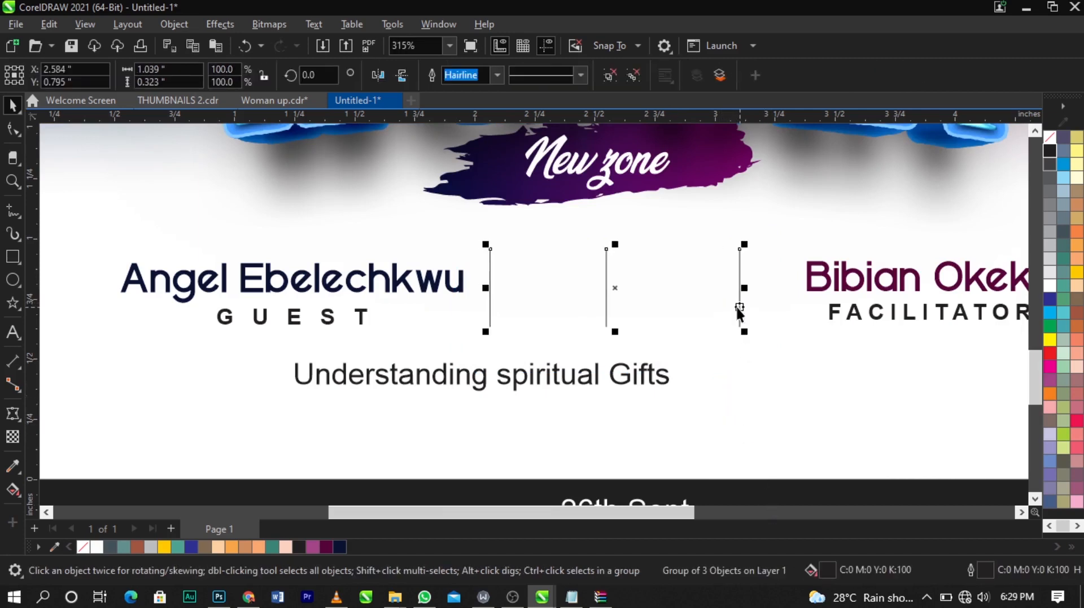
pyautogui.scroll(-1, 526, 367)
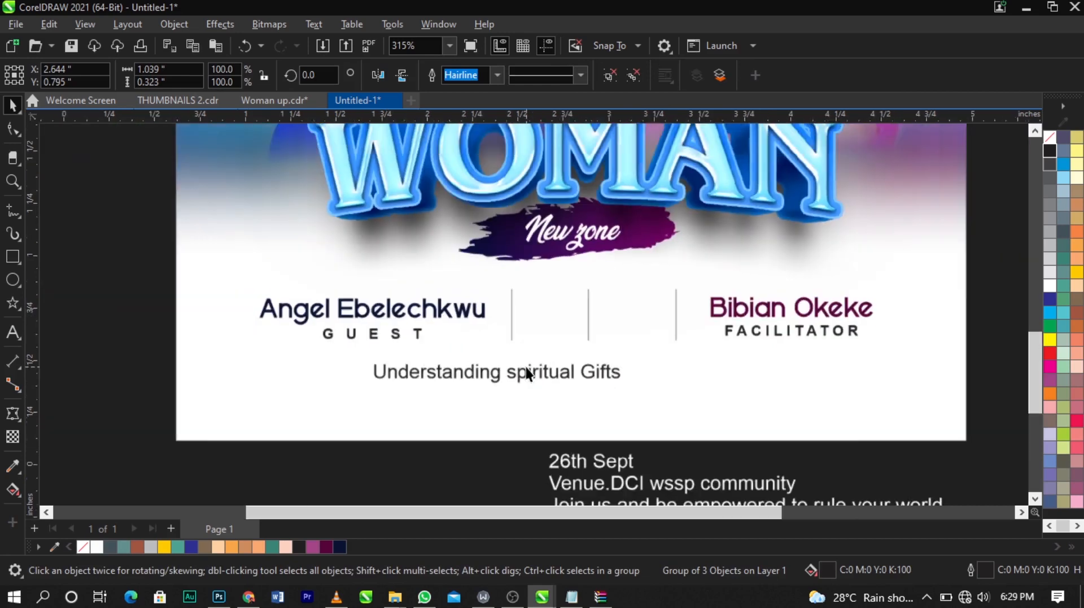
# Step: Cut '26th Sept' from the event details text and paste it as a separate text object on the flyer
pyautogui.click(591, 473)
pyautogui.scroll(-1, 550, 437)
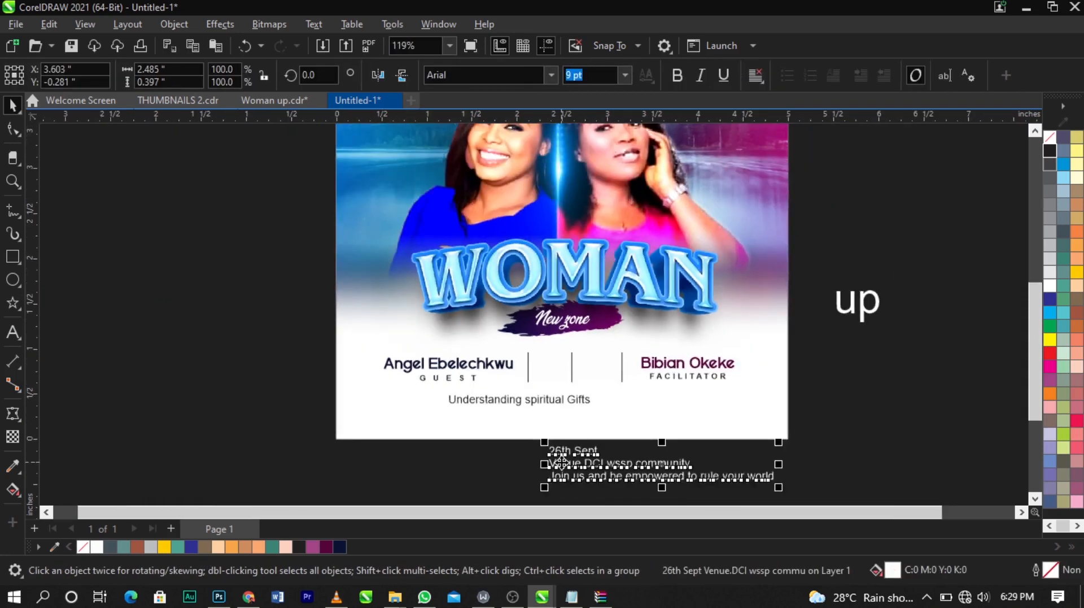
pyautogui.scroll(1, 566, 471)
pyautogui.doubleClick(592, 451)
pyautogui.moveTo(630, 444); pyautogui.dragTo(501, 448)
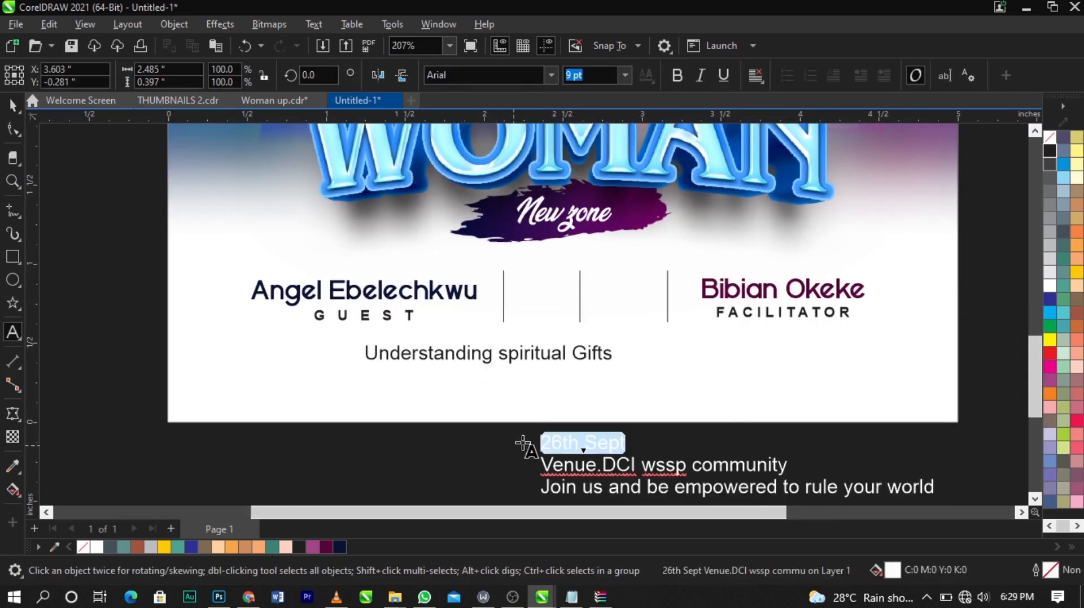
pyautogui.hotkey('ctrl', 'x')
pyautogui.click(565, 383)
pyautogui.hotkey('ctrl', 'v')
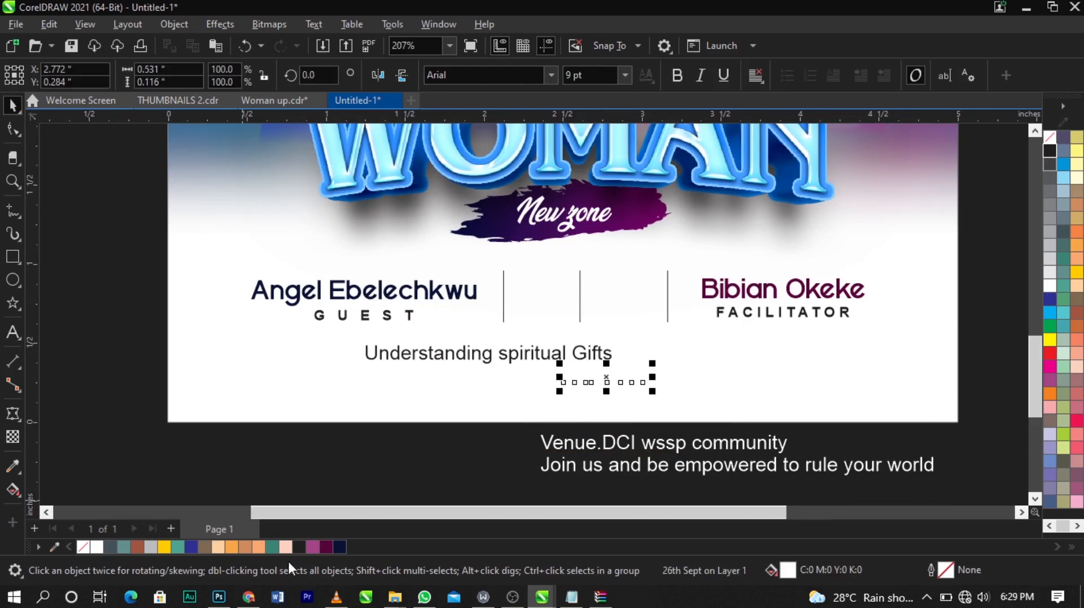
# Step: Fill the pasted date text with dark navy
pyautogui.click(338, 545)
pyautogui.press('z')
pyautogui.moveTo(243, 227); pyautogui.dragTo(800, 405)
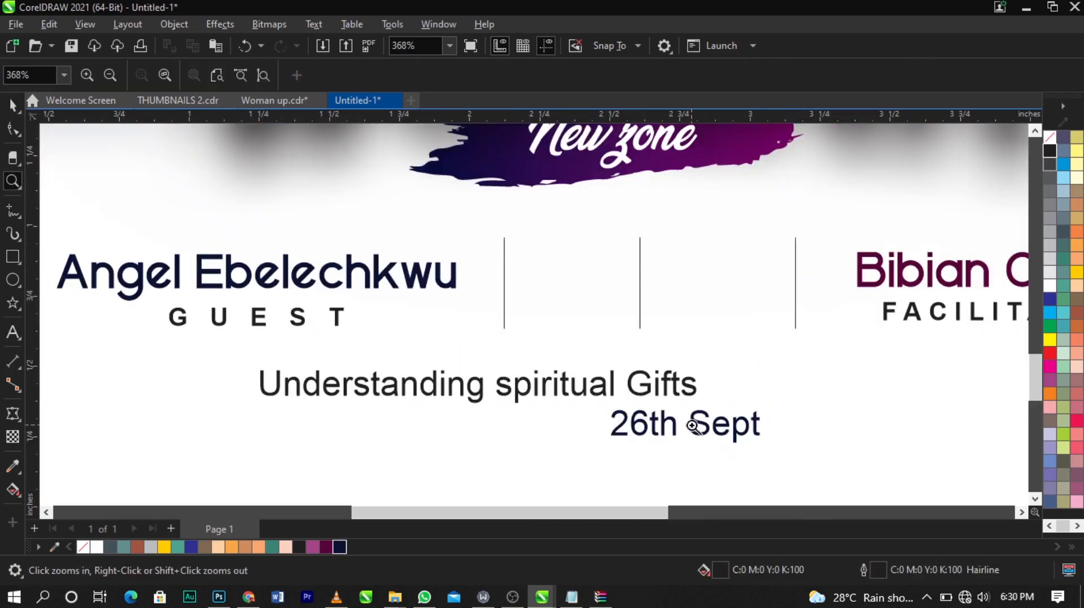
pyautogui.press('space')
# Step: Split the date into separate '26th' and 'Sept' text objects by deleting Sept and retyping it on its own
pyautogui.moveTo(698, 422); pyautogui.dragTo(634, 434)
pyautogui.doubleClick(498, 431)
pyautogui.press('Delete')
pyautogui.click(734, 441)
pyautogui.write('Sept')
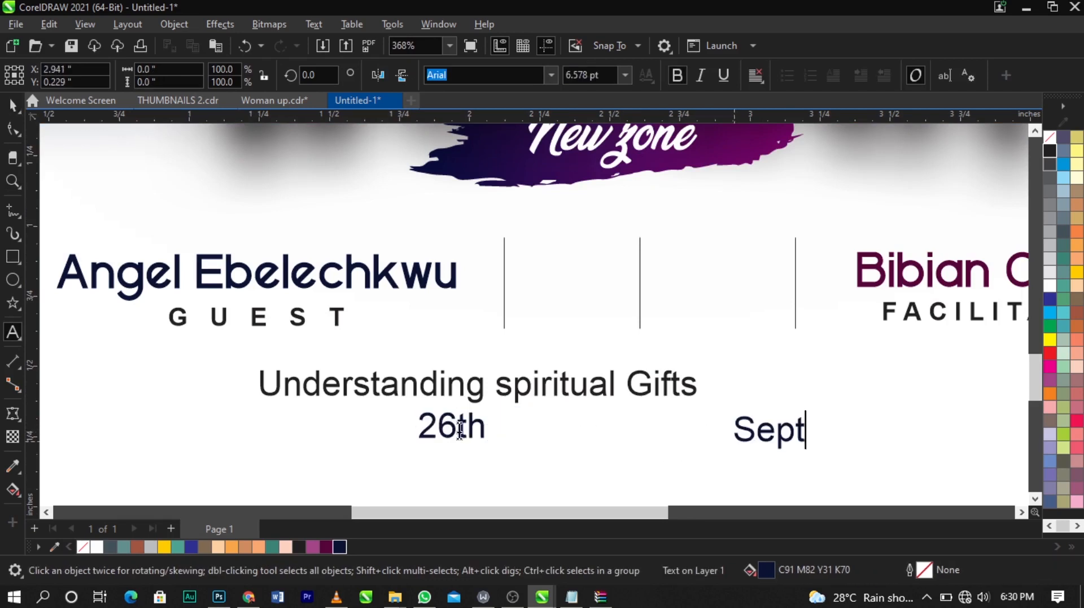
# Step: Cut 'th' from '26th' and paste it as its own text object
pyautogui.moveTo(458, 428); pyautogui.dragTo(535, 434)
pyautogui.hotkey('ctrl', 'x')
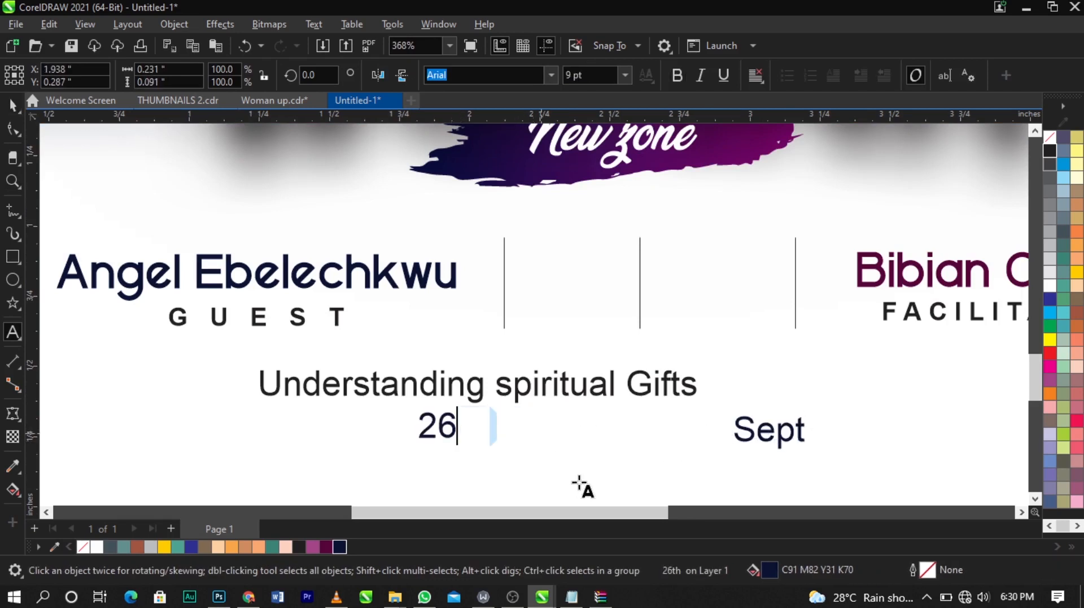
pyautogui.click(622, 476)
pyautogui.hotkey('ctrl', 'v')
# Step: Move '26' between the first two dividers and set its font to Vantely
pyautogui.hotkey('ctrl', 'space')
pyautogui.moveTo(460, 438); pyautogui.dragTo(598, 281)
pyautogui.write('Va')
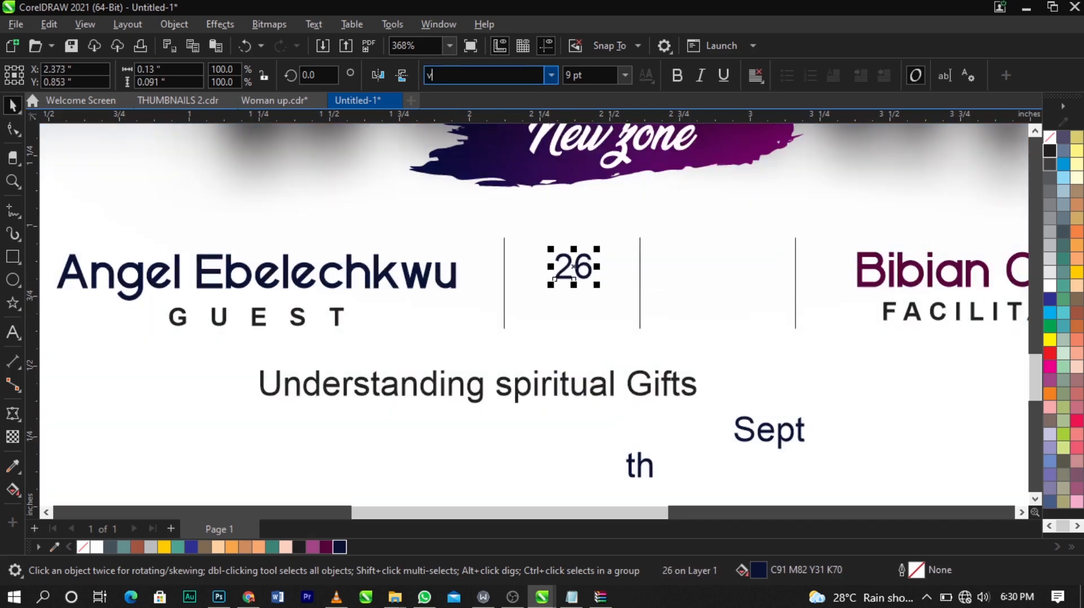
pyautogui.write('ntely')
pyautogui.press('Return')
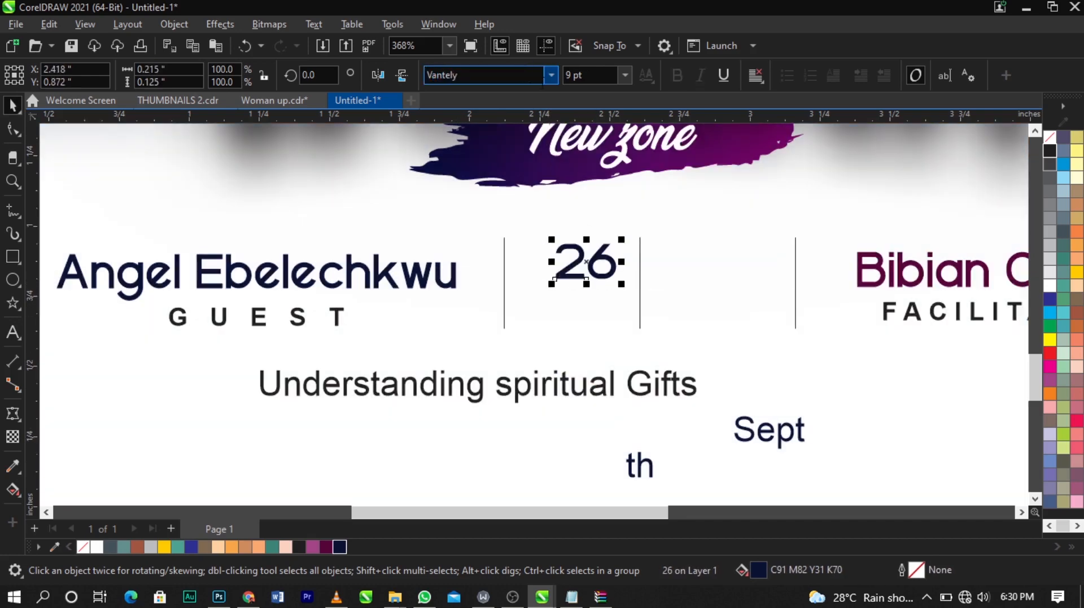
# Step: Color '26' black and enlarge it to about 11.35 pt
pyautogui.scroll(2, 635, 196)
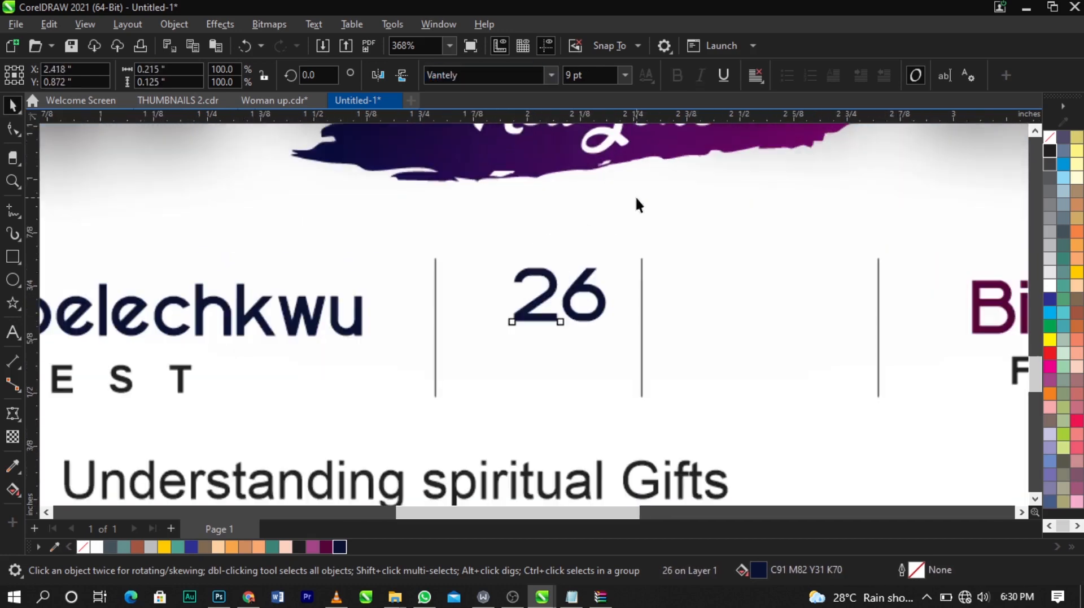
pyautogui.click(299, 547)
pyautogui.moveTo(608, 299); pyautogui.dragTo(615, 367)
pyautogui.moveTo(595, 324); pyautogui.dragTo(598, 323)
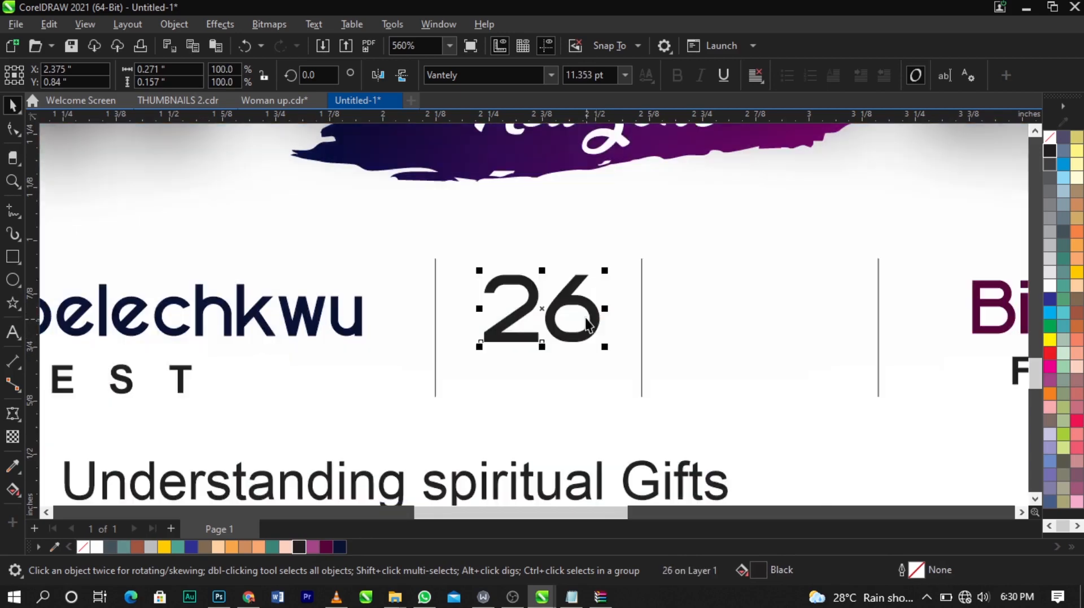
# Step: Move 'Sept' beneath 26 and extend it to read 'September'
pyautogui.scroll(-2, 588, 319)
pyautogui.moveTo(727, 462); pyautogui.dragTo(551, 361)
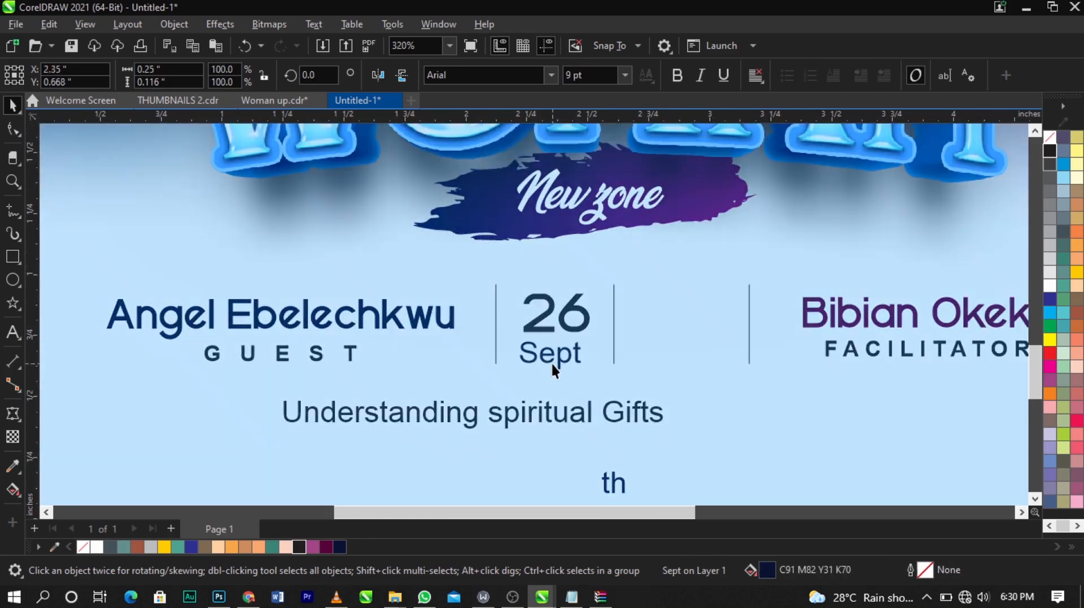
pyautogui.scroll(2, 551, 362)
pyautogui.click(553, 364)
pyautogui.doubleClick(553, 365)
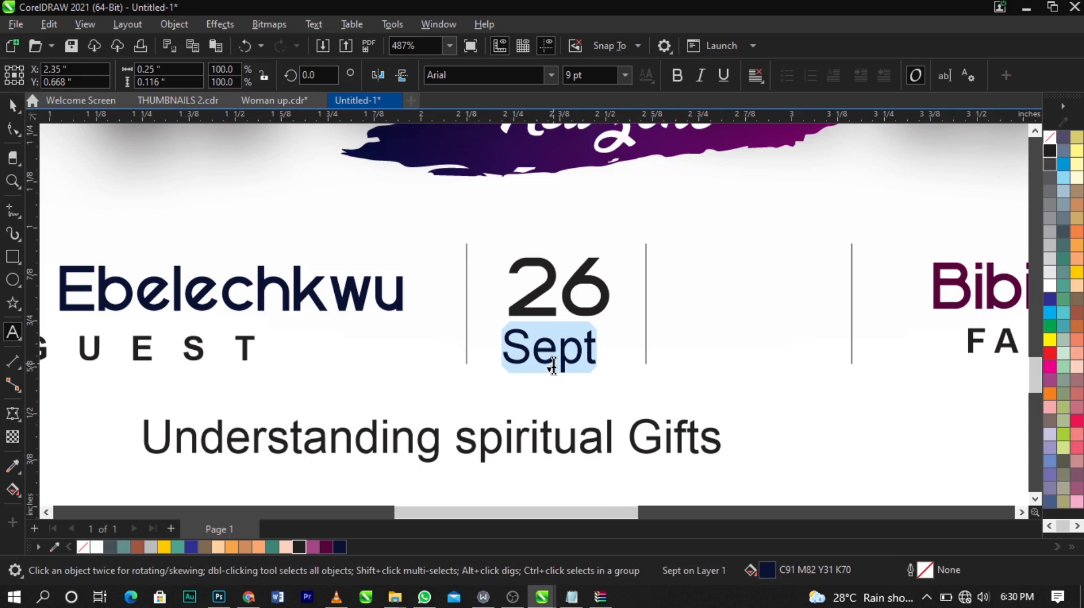
pyautogui.press('Right')
pyautogui.write('ember')
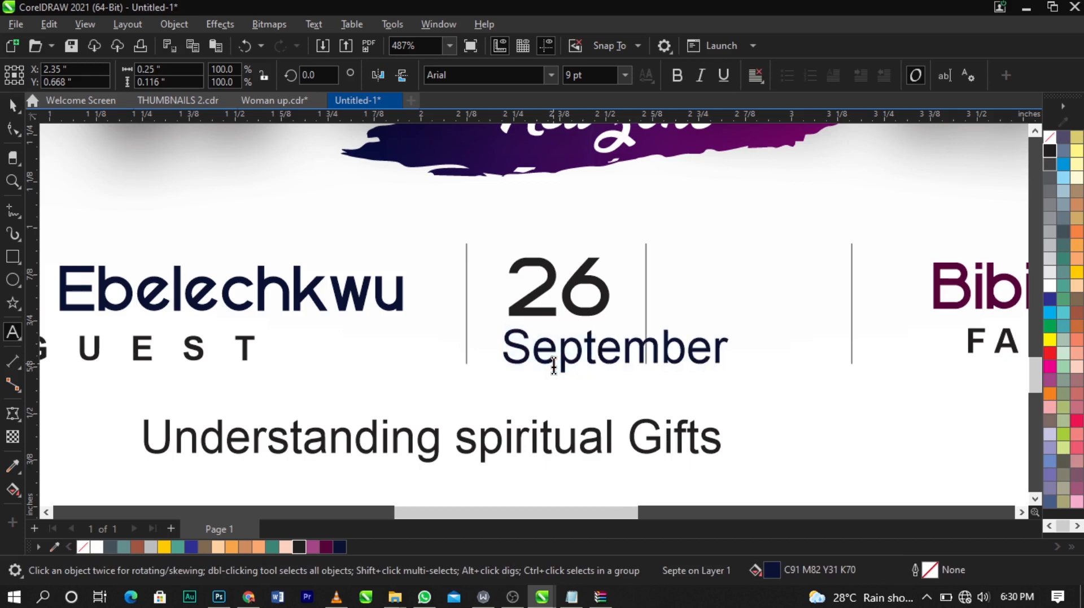
# Step: Convert 'September' to UPPERCASE with Change Case
pyautogui.doubleClick(553, 366)
pyautogui.hotkey('shift', 'F3')
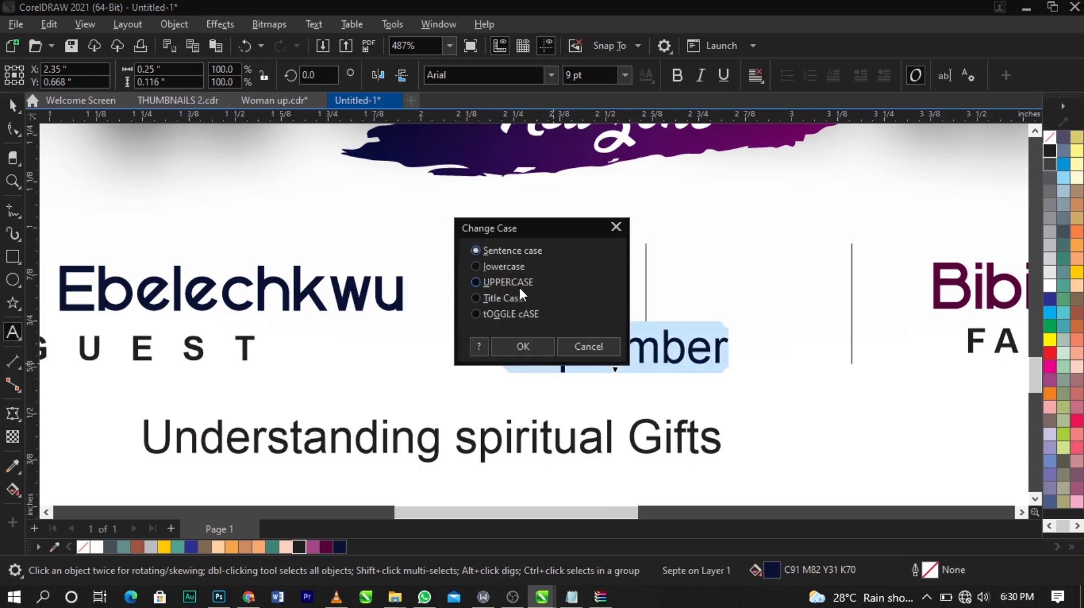
pyautogui.click(529, 343)
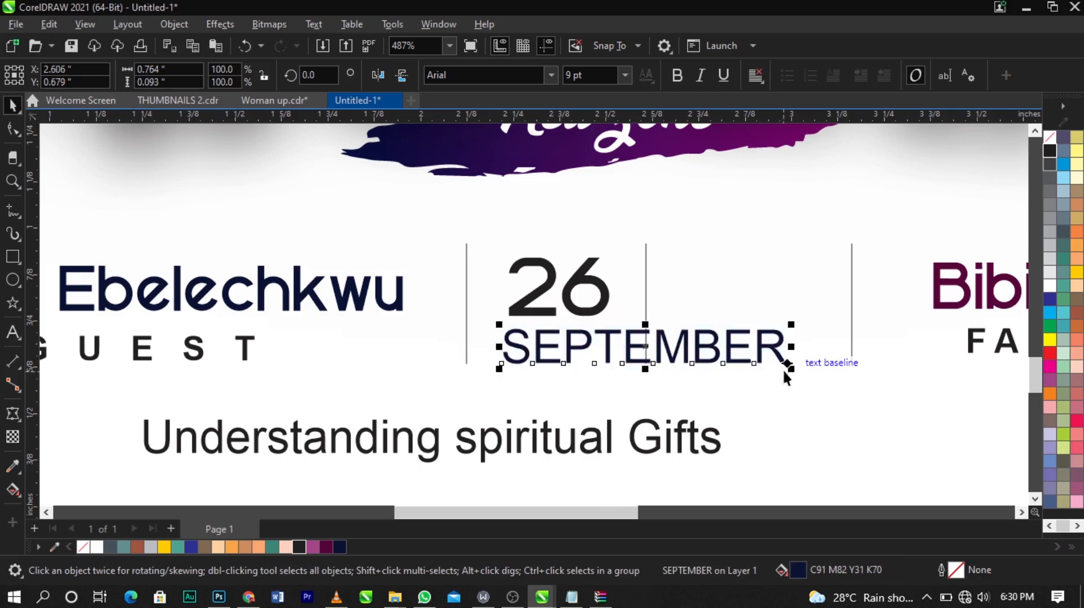
# Step: Scale SEPTEMBER down to about 3.6 pt bold so it fits under 26
pyautogui.moveTo(787, 373); pyautogui.dragTo(635, 353)
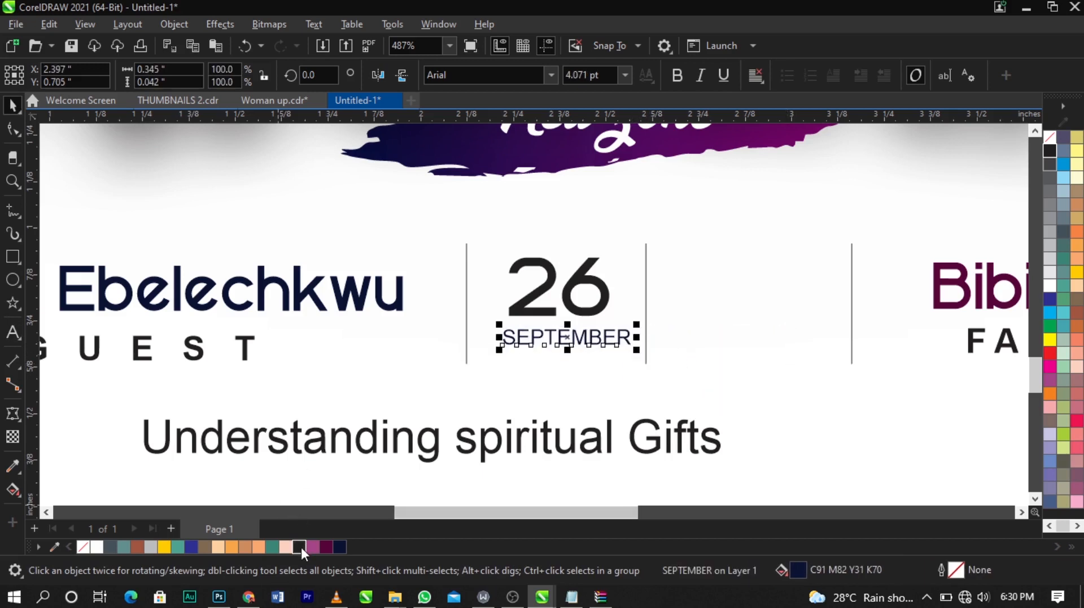
pyautogui.scroll(2, 583, 283)
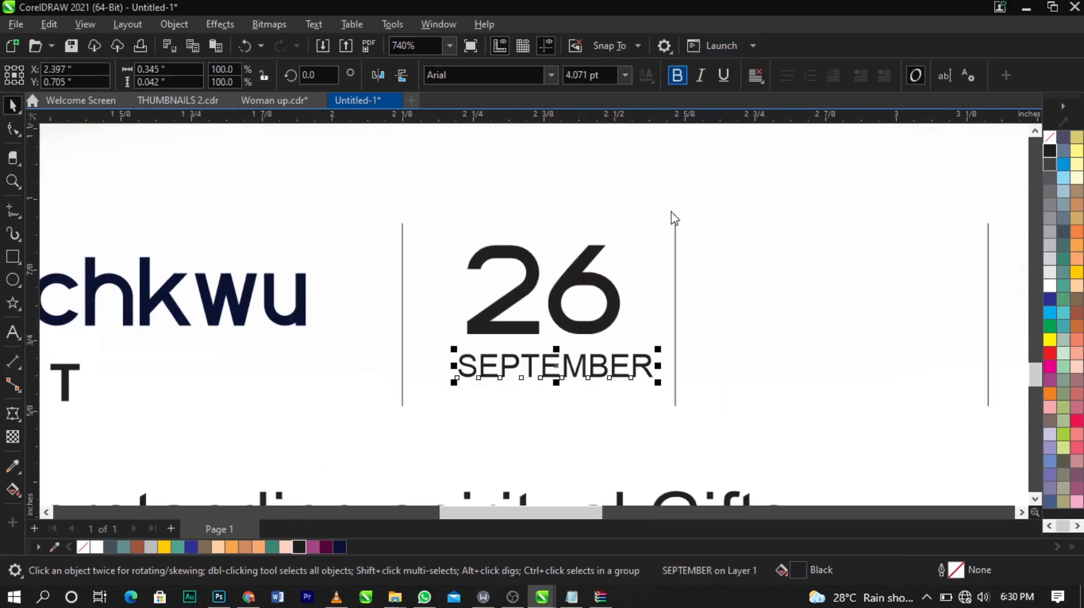
pyautogui.scroll(1, 655, 351)
pyautogui.moveTo(663, 395); pyautogui.dragTo(620, 357)
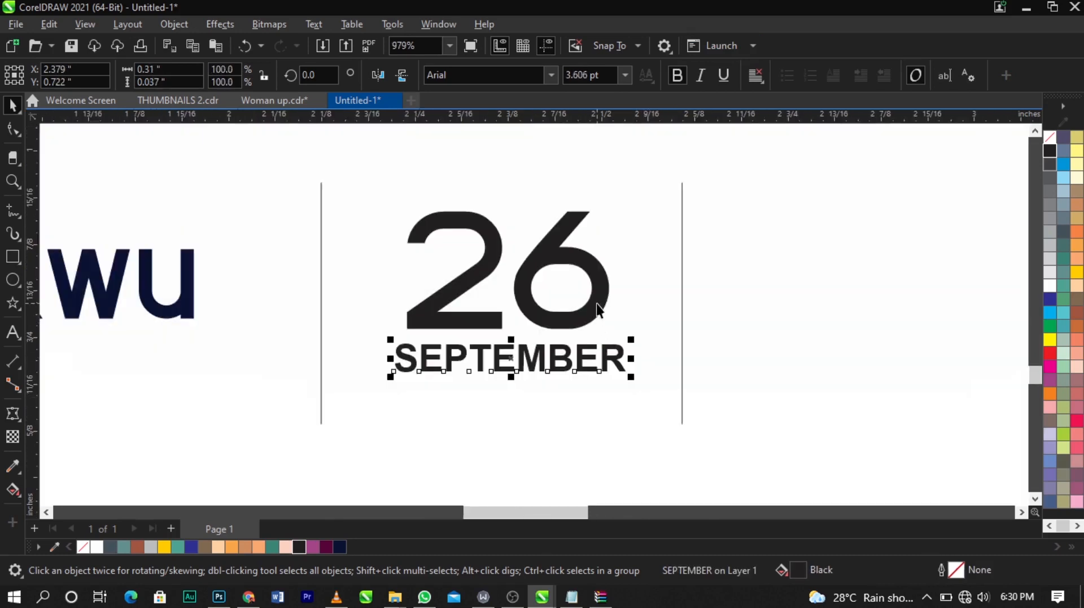
# Step: Group 26 with SEPTEMBER and place 'th' at the upper right of 26
pyautogui.keyDown('shift'); pyautogui.click(596, 303); pyautogui.keyUp('shift')
pyautogui.scroll(-2, 596, 299)
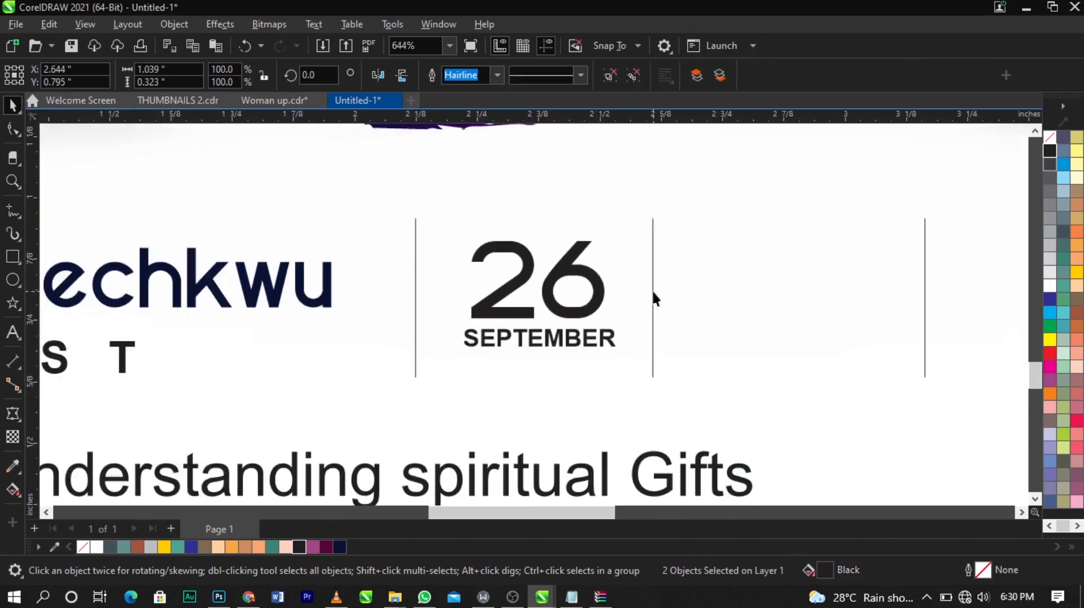
pyautogui.scroll(-2, 652, 289)
pyautogui.hotkey('ctrl', 'g')
pyautogui.moveTo(620, 475); pyautogui.dragTo(602, 264)
pyautogui.scroll(5, 602, 263)
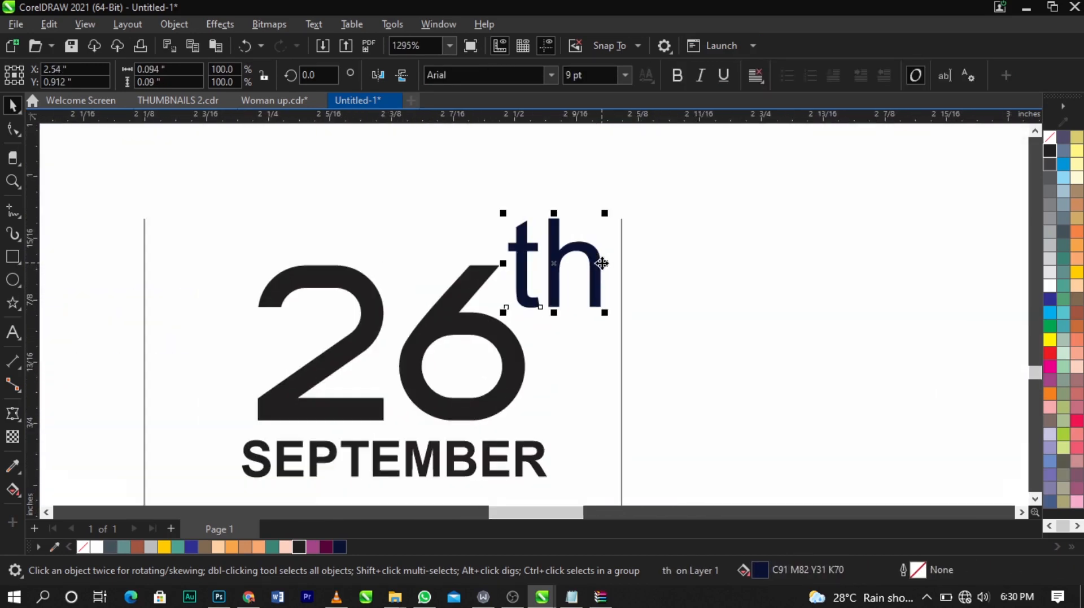
# Step: Convert the 'th' text to UPPERCASE with Change Case
pyautogui.doubleClick(602, 263)
pyautogui.hotkey('ctrl', 'a')
pyautogui.hotkey('shift', 'F3')
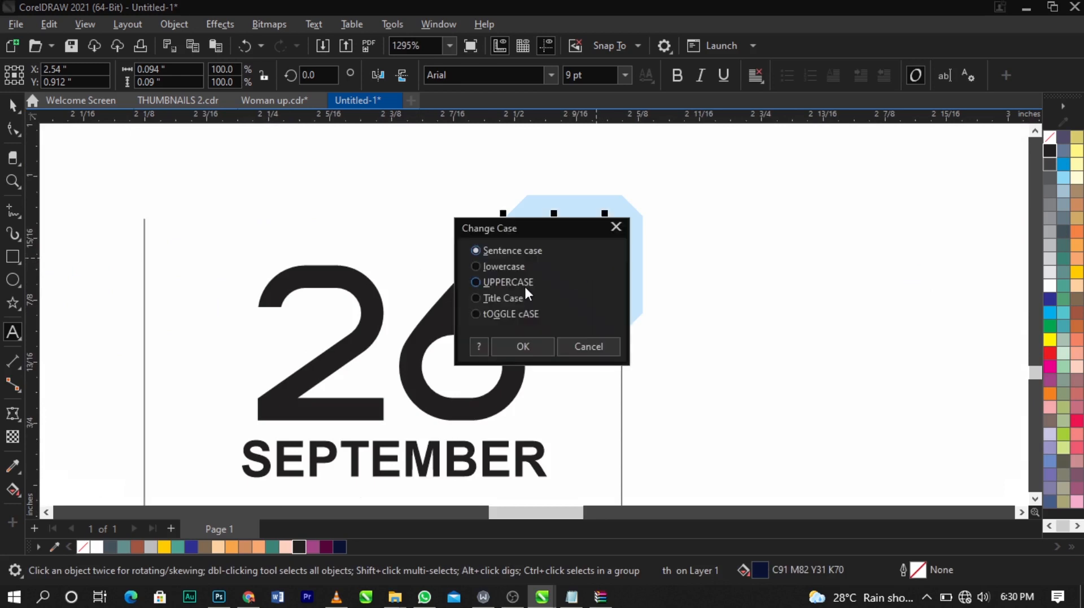
pyautogui.click(525, 283)
pyautogui.click(526, 346)
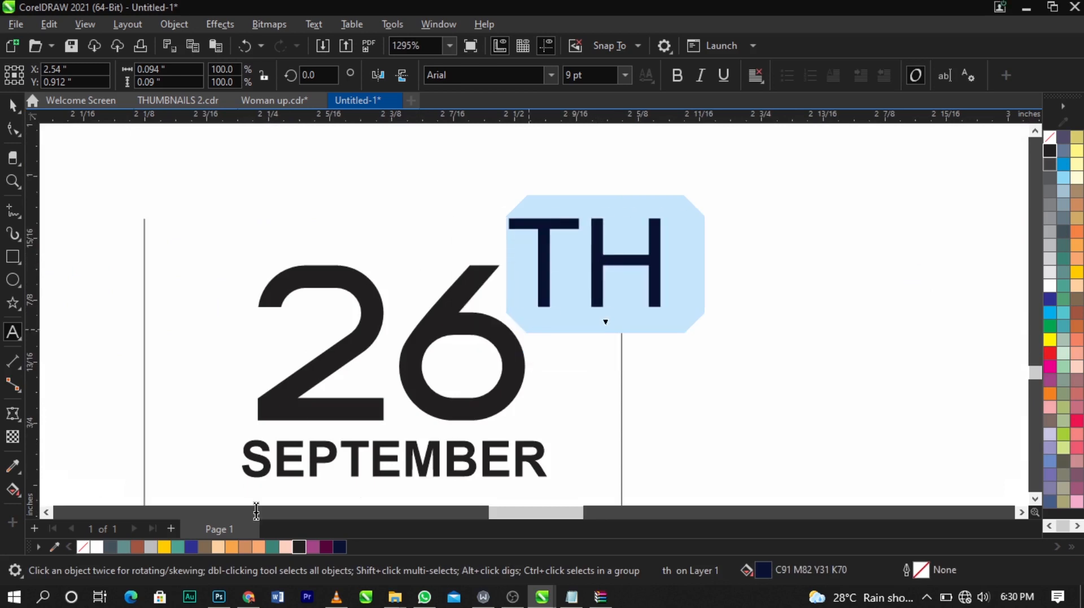
# Step: Fill TH black, scale it down to about 3.6 pt and place it at the upper right of 26
pyautogui.hotkey('ctrl', 'space')
pyautogui.click(297, 549)
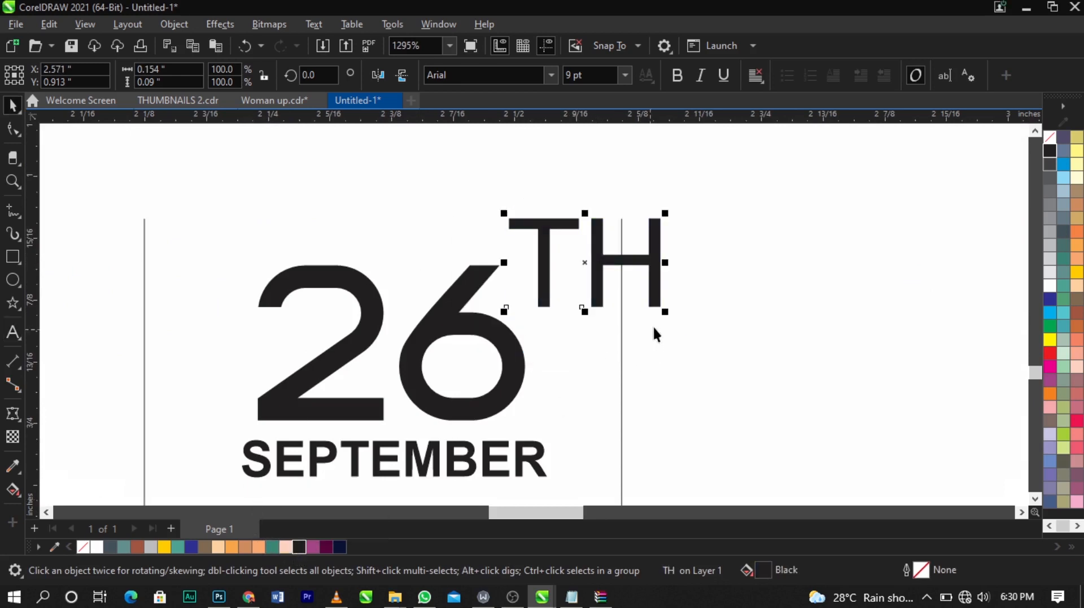
pyautogui.moveTo(666, 314); pyautogui.dragTo(577, 293)
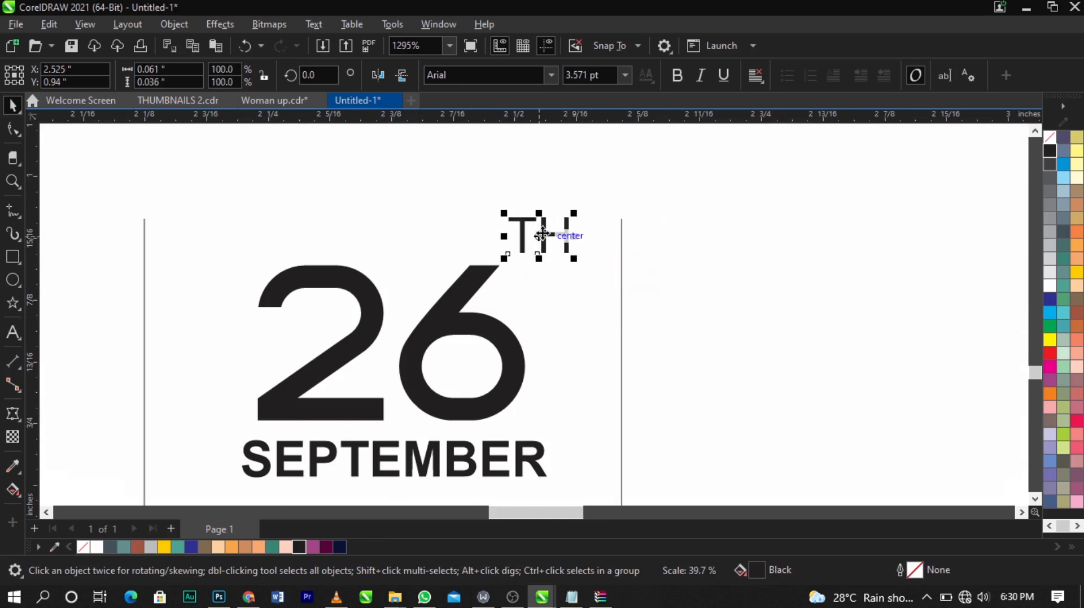
pyautogui.moveTo(539, 237); pyautogui.dragTo(535, 285)
# Step: Copy 26 into the next divided section, change the copy to 8 and enlarge it slightly
pyautogui.scroll(-2, 528, 290)
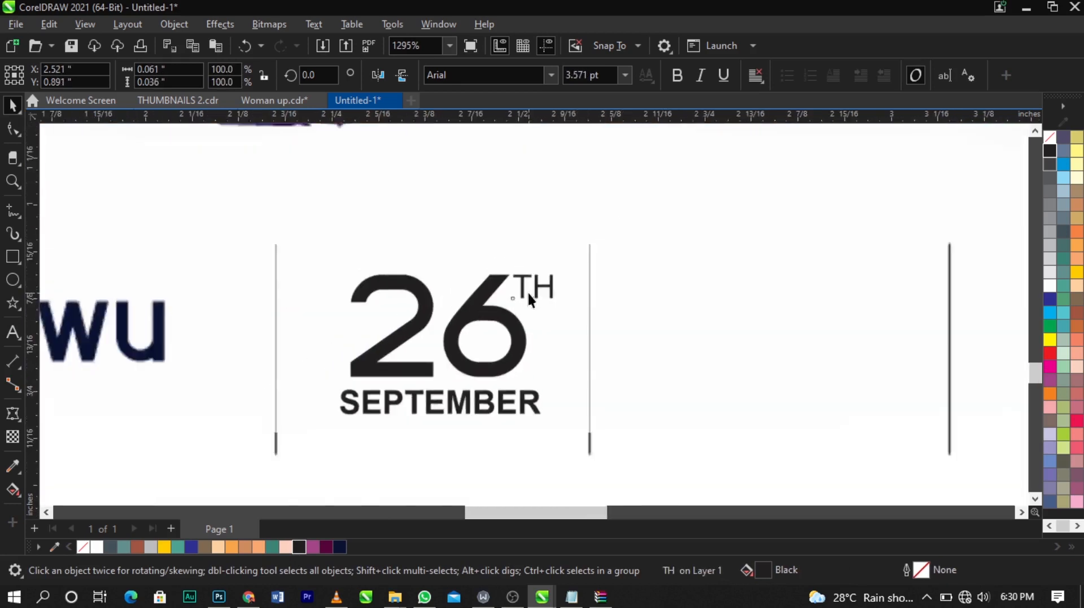
pyautogui.click(520, 331)
pyautogui.moveTo(520, 330); pyautogui.dragTo(782, 343)
pyautogui.doubleClick(780, 340)
pyautogui.hotkey('ctrl', 'a')
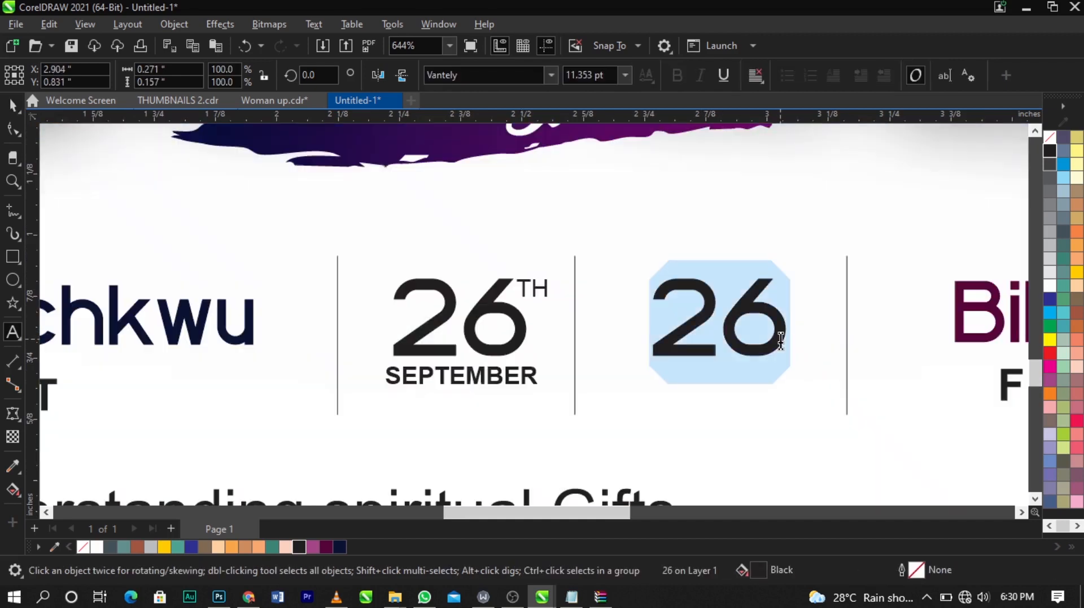
pyautogui.write('8')
pyautogui.moveTo(713, 331); pyautogui.dragTo(770, 368)
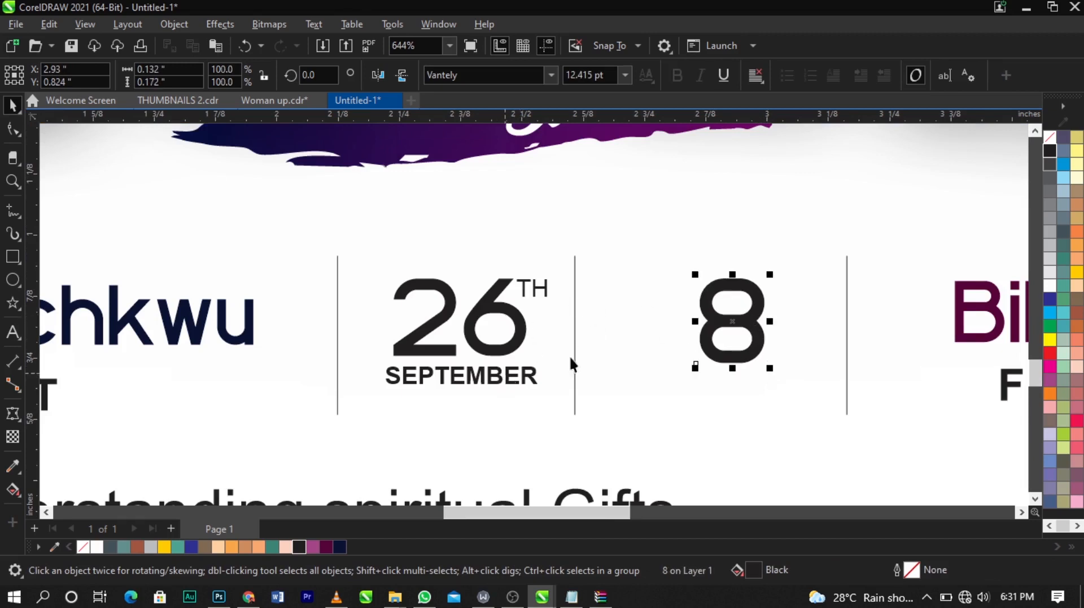
# Step: Duplicate the 8 to its left and retype the copy as 'pm'
pyautogui.scroll(2, 750, 332)
pyautogui.moveTo(755, 332); pyautogui.dragTo(594, 340)
pyautogui.rightClick(594, 340)
pyautogui.doubleClick(595, 341)
pyautogui.write('pm')
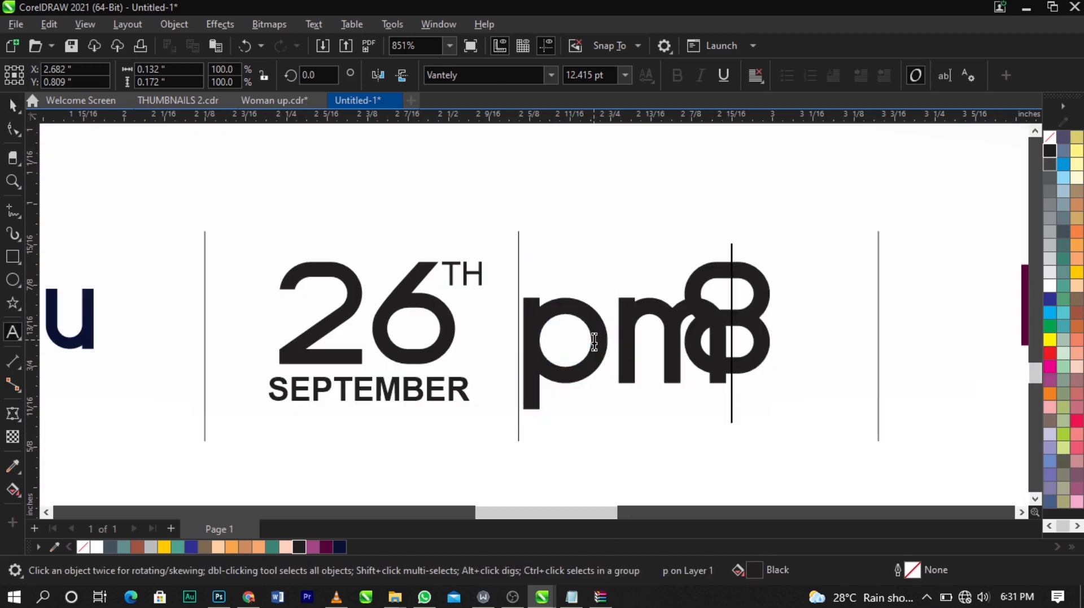
# Step: Convert 'pm' to UPPERCASE with Change Case
pyautogui.hotkey('ctrl', 'a')
pyautogui.hotkey('shift', 'F3')
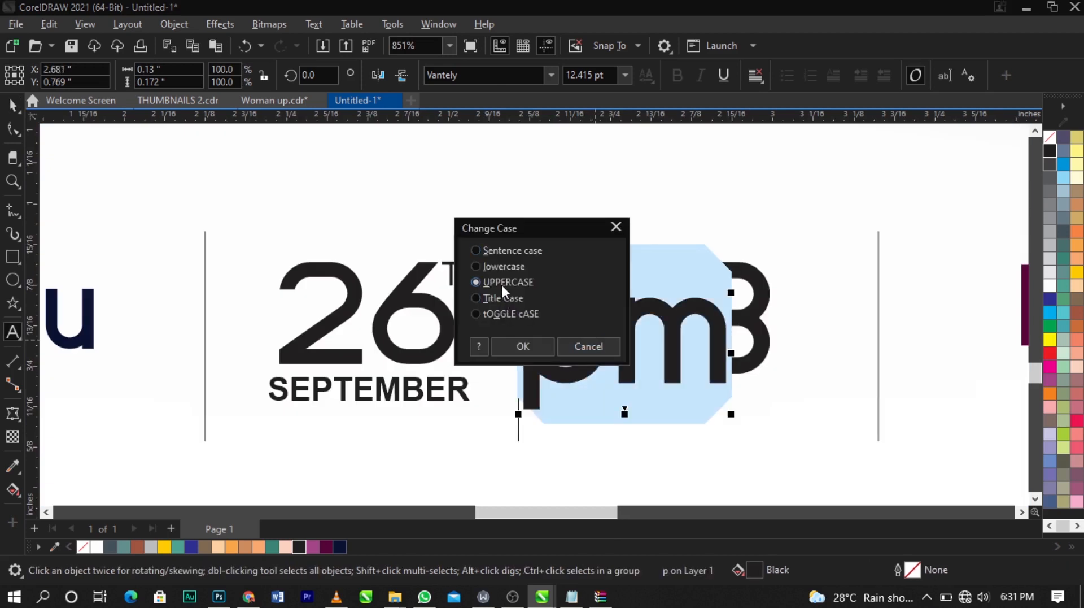
pyautogui.click(523, 346)
pyautogui.click(700, 388)
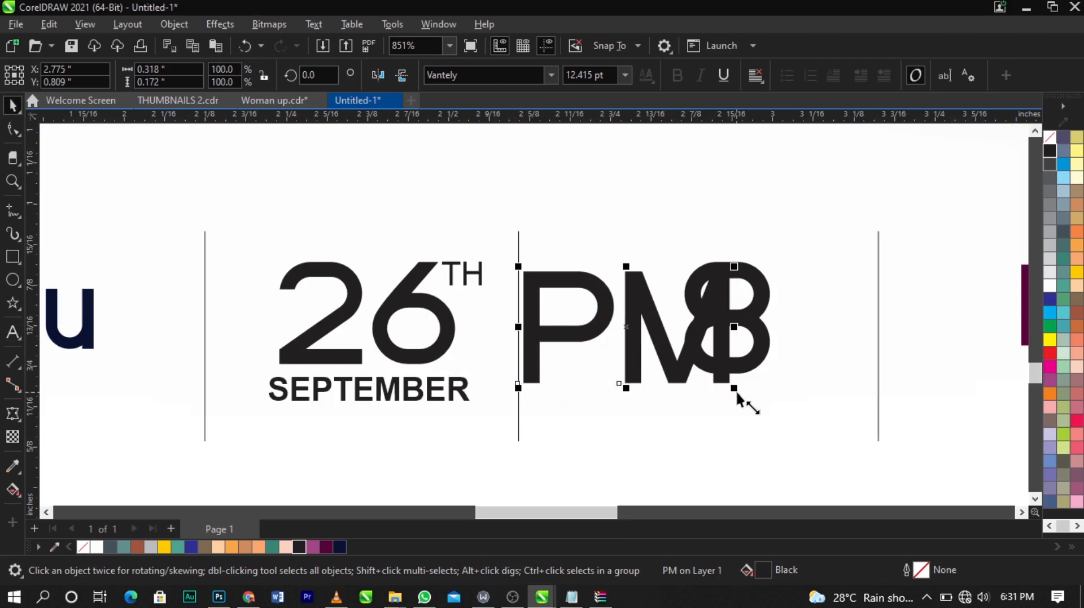
# Step: Scale PM down to about 3.2 pt and place it at the lower right of 8
pyautogui.moveTo(735, 390); pyautogui.dragTo(583, 395)
pyautogui.moveTo(551, 286); pyautogui.dragTo(828, 363)
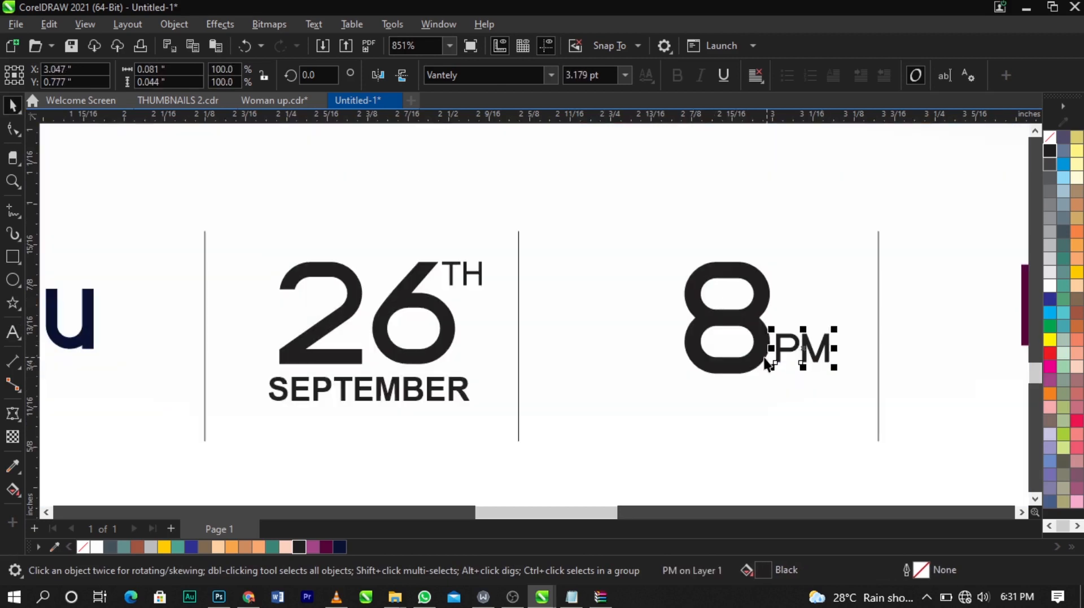
pyautogui.keyDown('shift'); pyautogui.click(763, 354); pyautogui.keyUp('shift')
pyautogui.moveTo(762, 354); pyautogui.dragTo(720, 361)
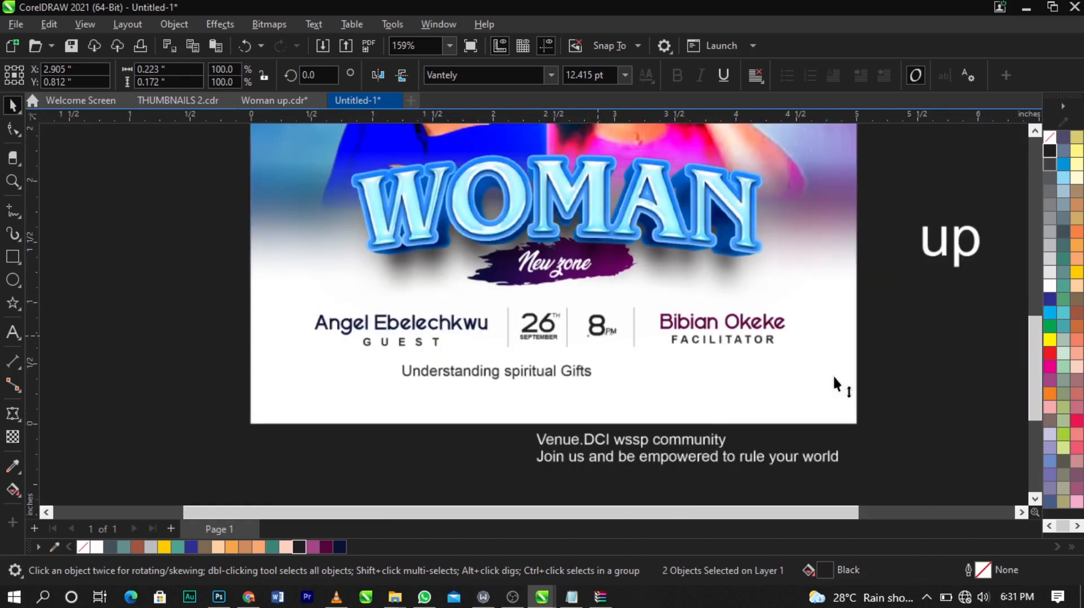
# Step: Draw a horizontal line about 3.9 inches long above the subtitle with the Freehand tool and centre it on the page
pyautogui.press('z')
pyautogui.moveTo(202, 255); pyautogui.dragTo(949, 422)
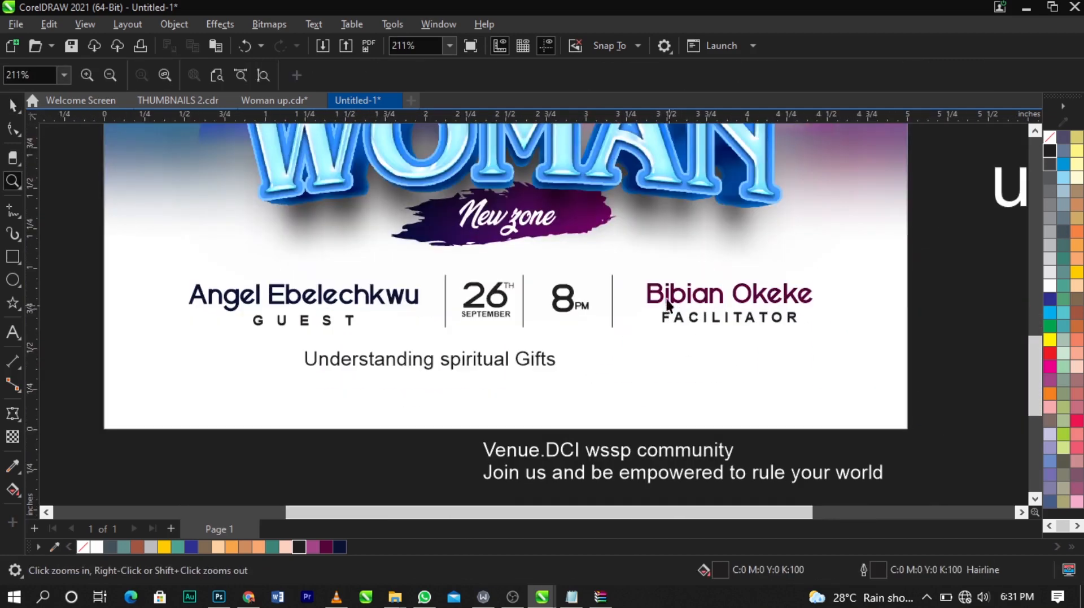
pyautogui.press('space')
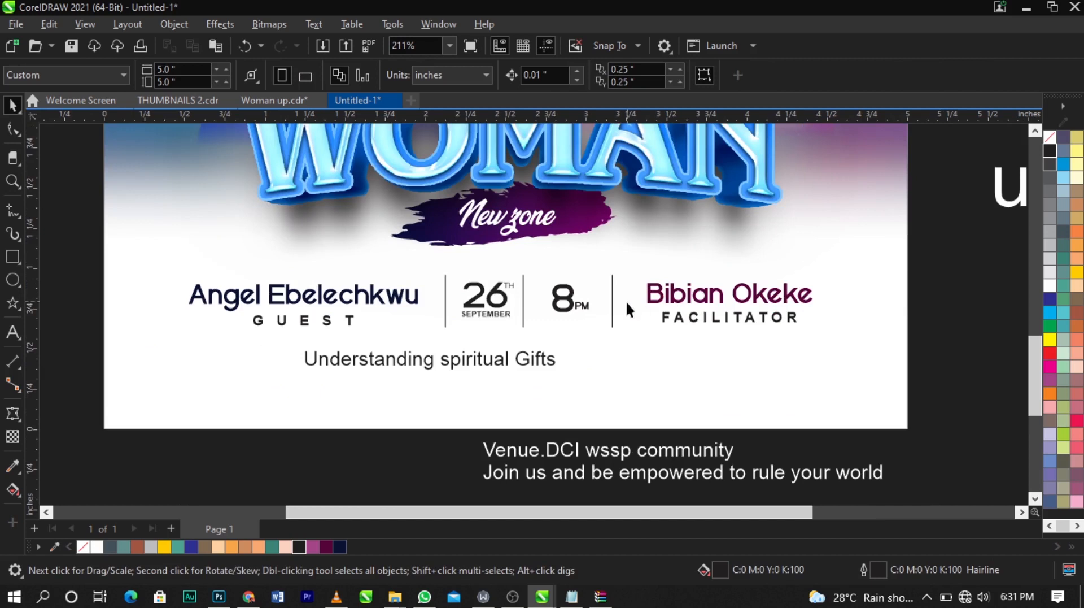
pyautogui.click(11, 211)
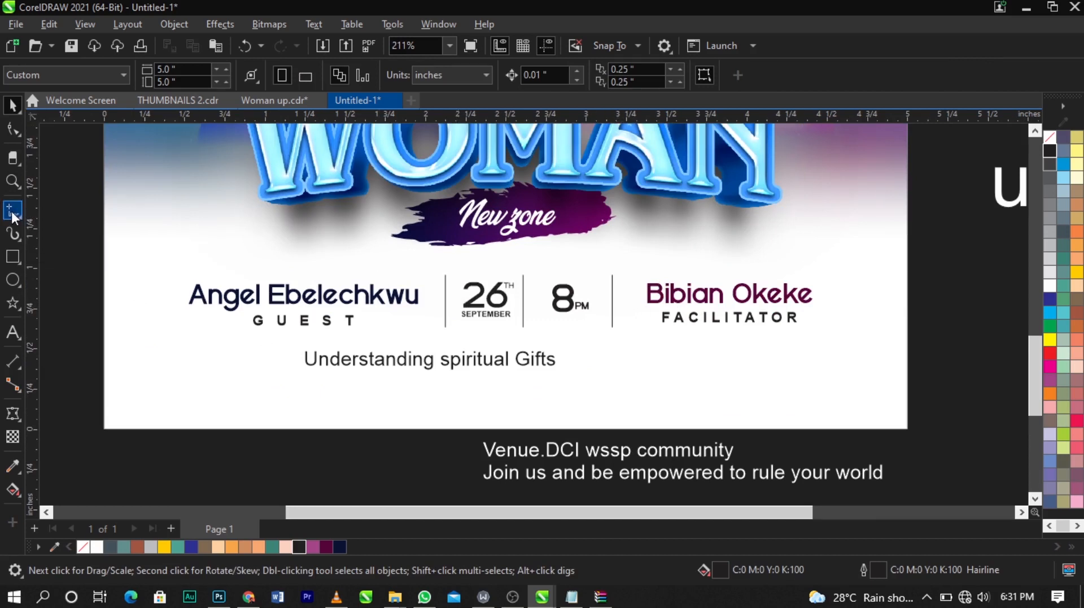
pyautogui.click(187, 348)
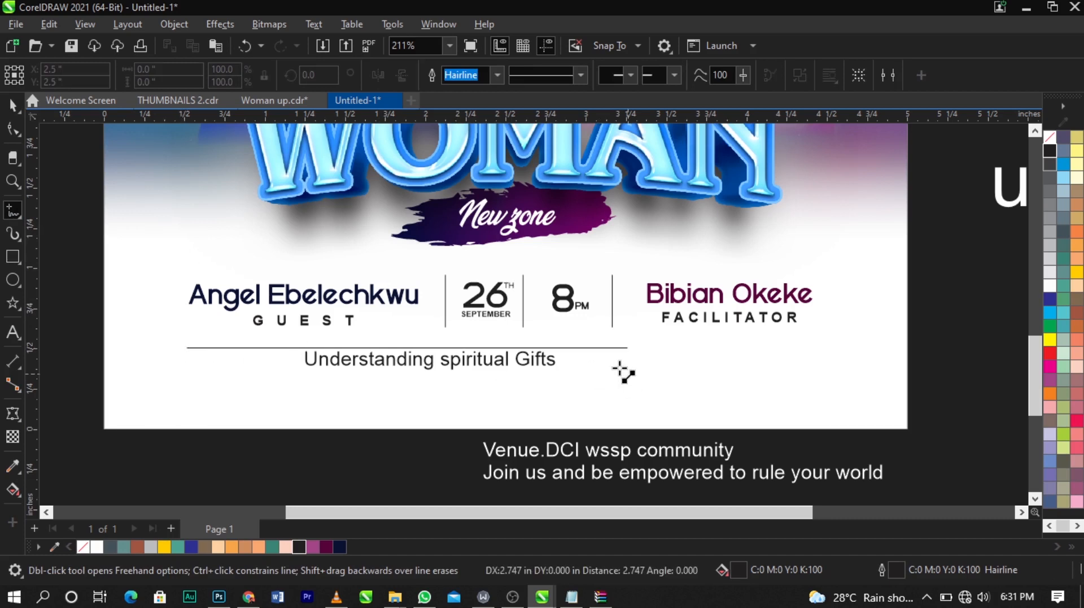
pyautogui.keyDown('ctrl'); pyautogui.click(817, 359); pyautogui.keyUp('ctrl')
pyautogui.press('space')
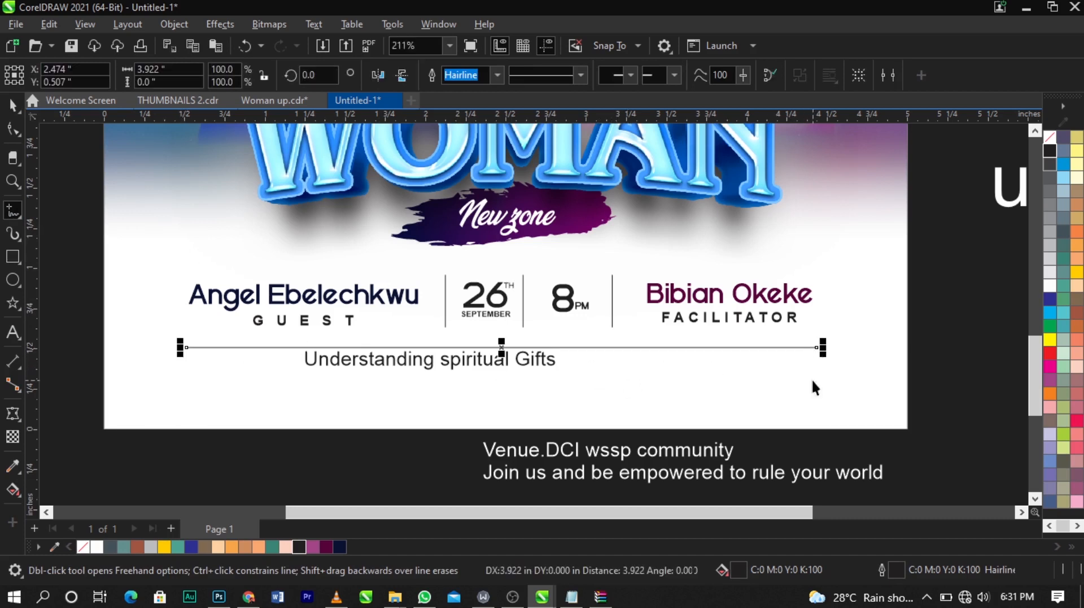
pyautogui.keyDown('shift'); pyautogui.click(814, 384); pyautogui.keyUp('shift')
pyautogui.press('c')
pyautogui.click(1007, 374)
# Step: Set the 'Understanding spiritual Gifts' text font to Vantely
pyautogui.click(504, 367)
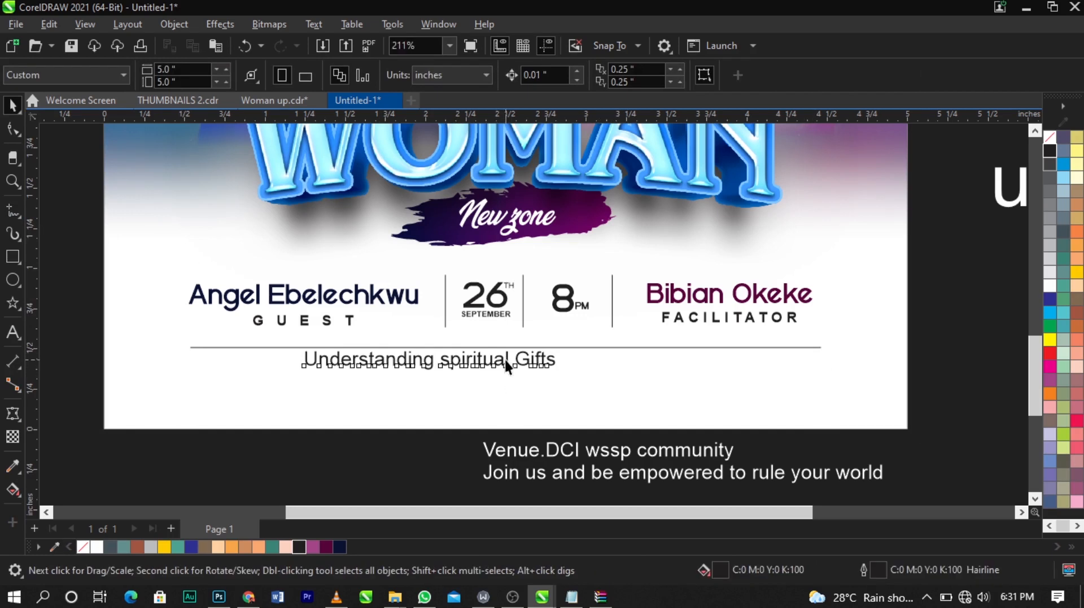
pyautogui.click(493, 79)
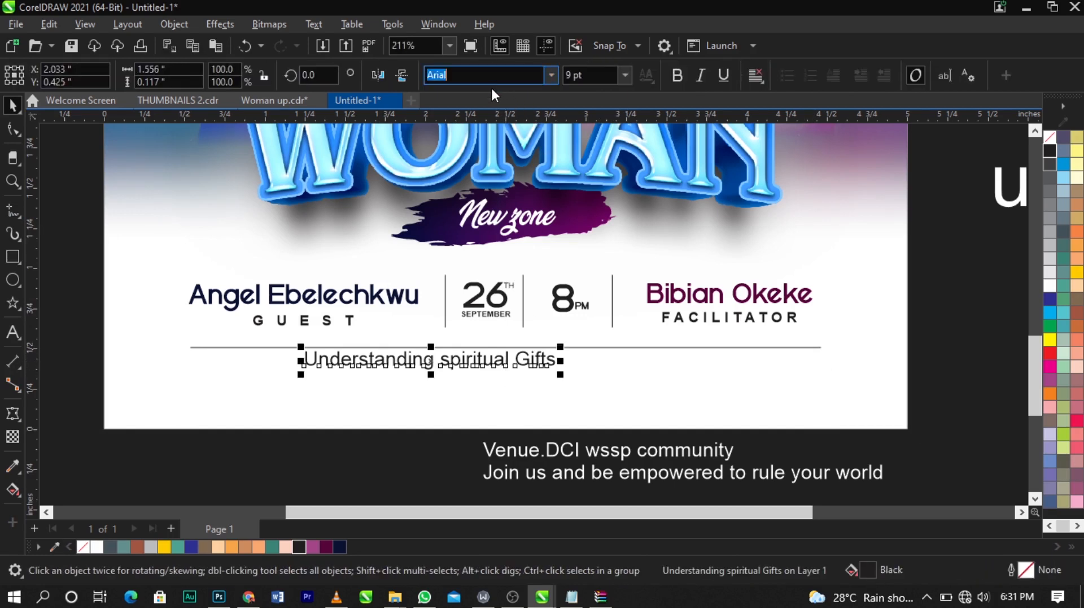
pyautogui.write('Vantely')
pyautogui.press('Return')
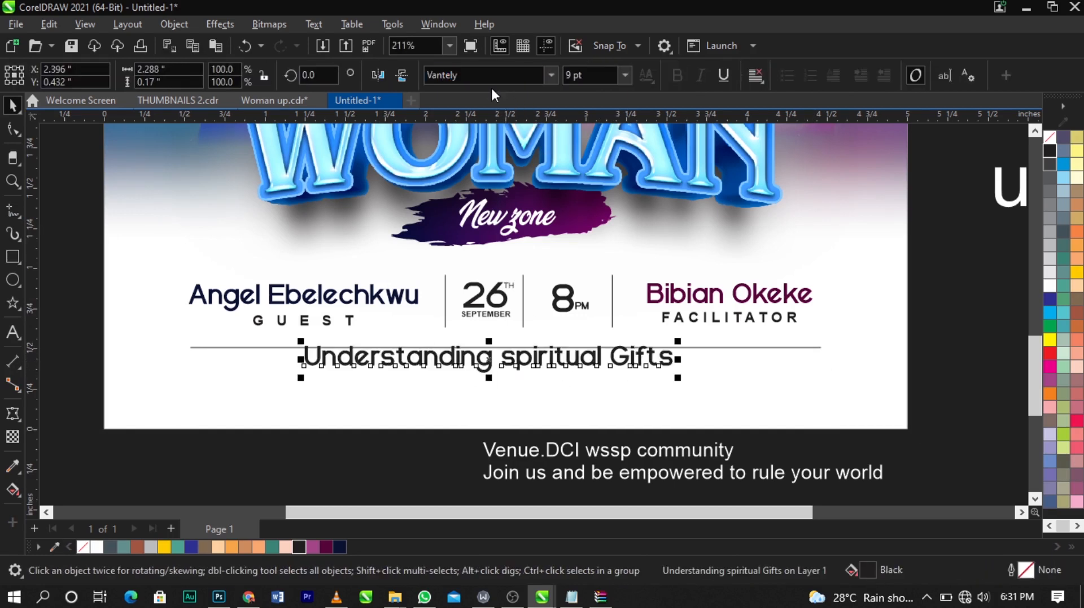
# Step: Move the subtitle down slightly and convert it to UPPERCASE with Change Case
pyautogui.moveTo(582, 362); pyautogui.dragTo(585, 379)
pyautogui.doubleClick(585, 378)
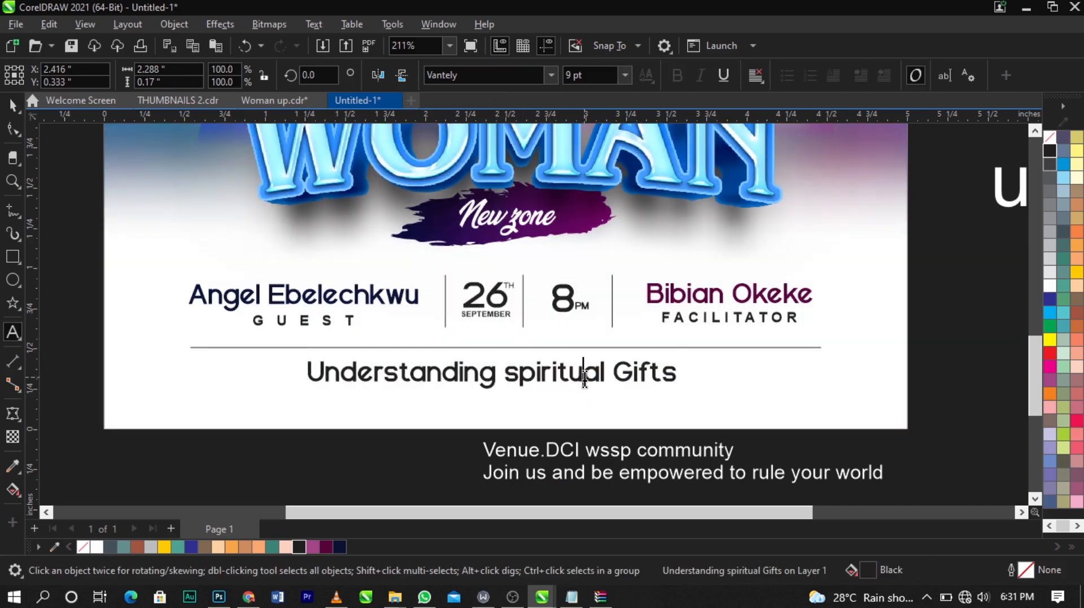
pyautogui.hotkey('ctrl', 'a')
pyautogui.hotkey('shift', 'F3')
pyautogui.click(506, 282)
pyautogui.click(526, 347)
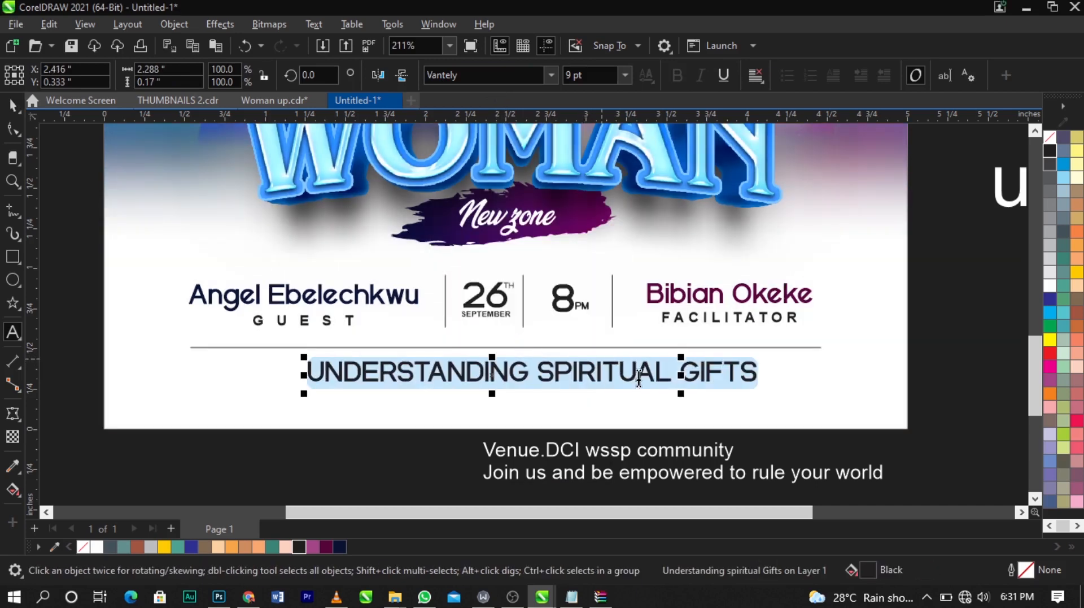
# Step: Reposition the subtitle centred beneath the line
pyautogui.hotkey('ctrl', 'space')
pyautogui.scroll(1, 639, 377)
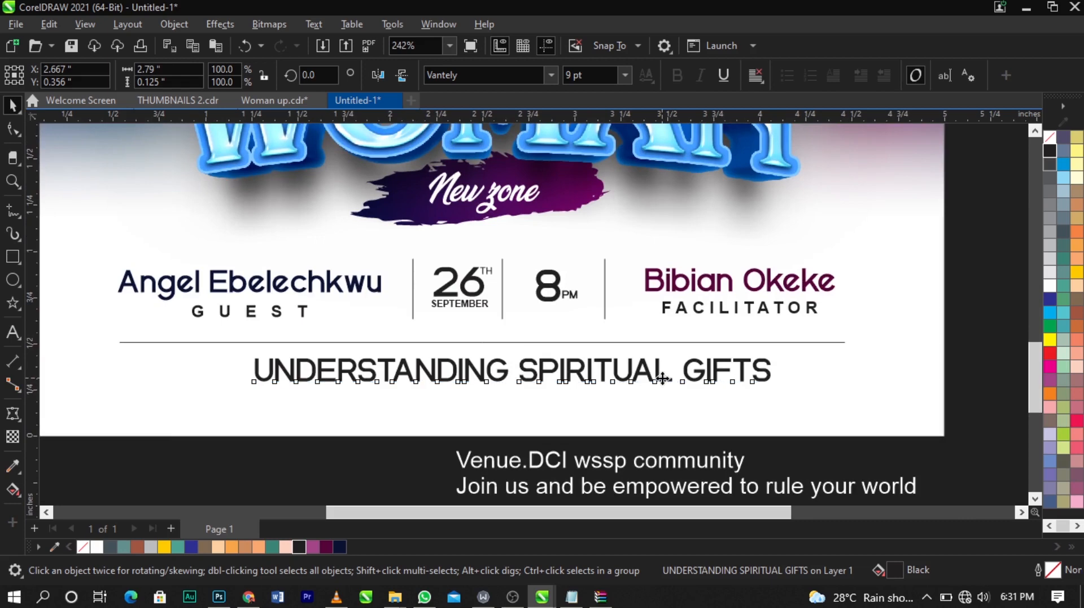
pyautogui.moveTo(663, 377); pyautogui.dragTo(634, 402)
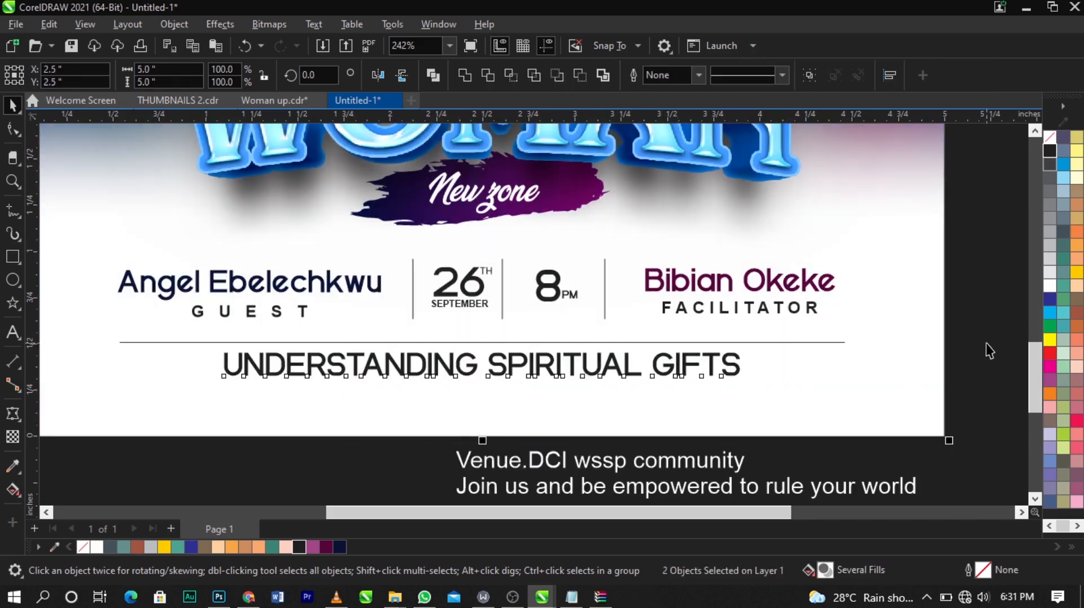
# Step: Select the speaker, date, line and subtitle block and scale it down to about 94%
pyautogui.moveTo(968, 241); pyautogui.dragTo(939, 274)
pyautogui.moveTo(57, 404); pyautogui.dragTo(57, 405)
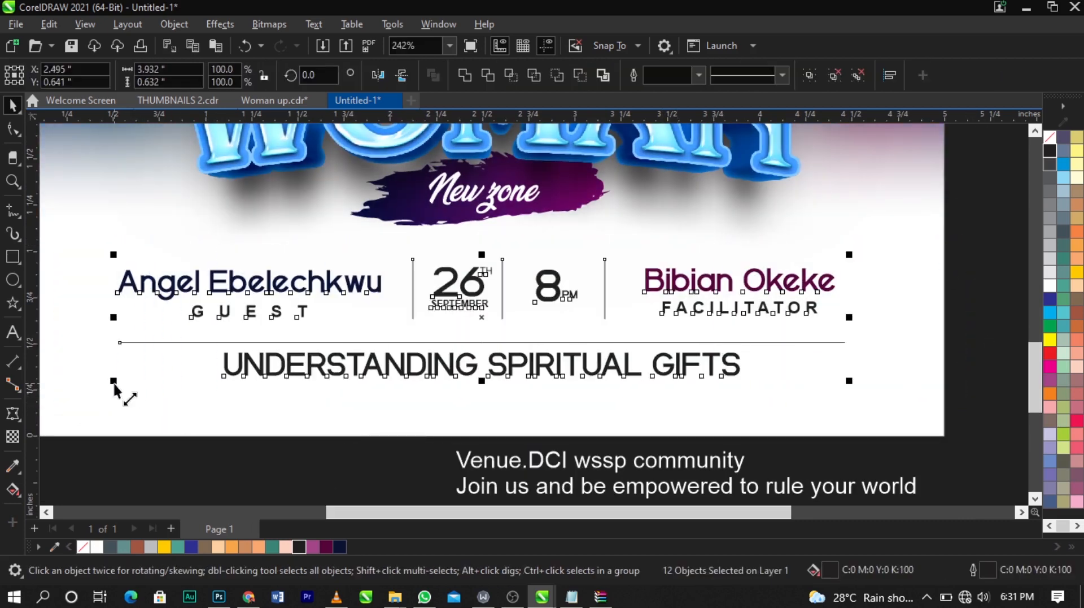
pyautogui.moveTo(116, 380); pyautogui.dragTo(136, 379)
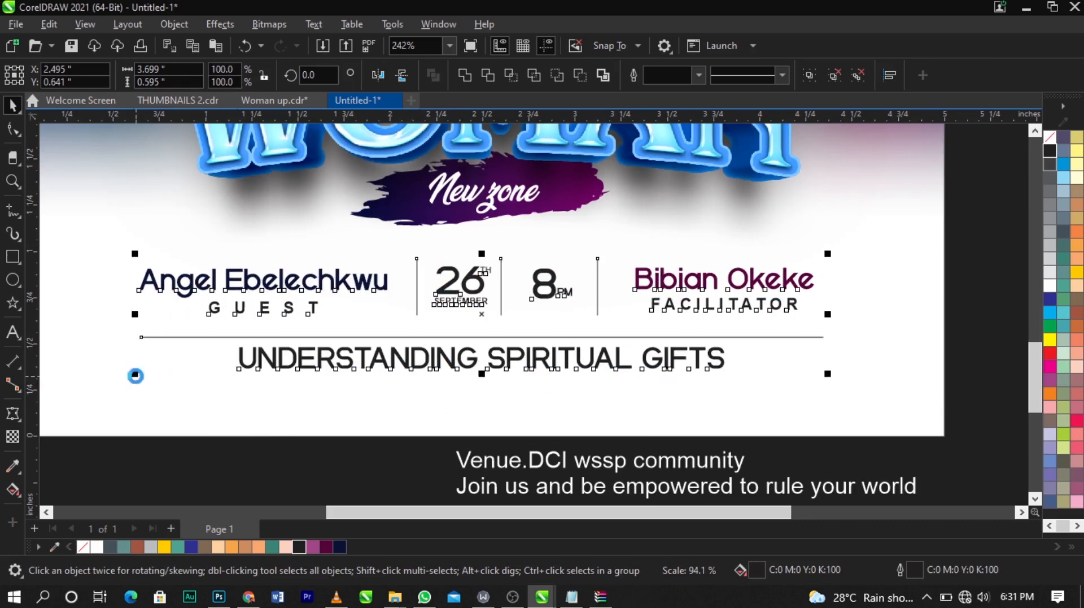
pyautogui.click(266, 433)
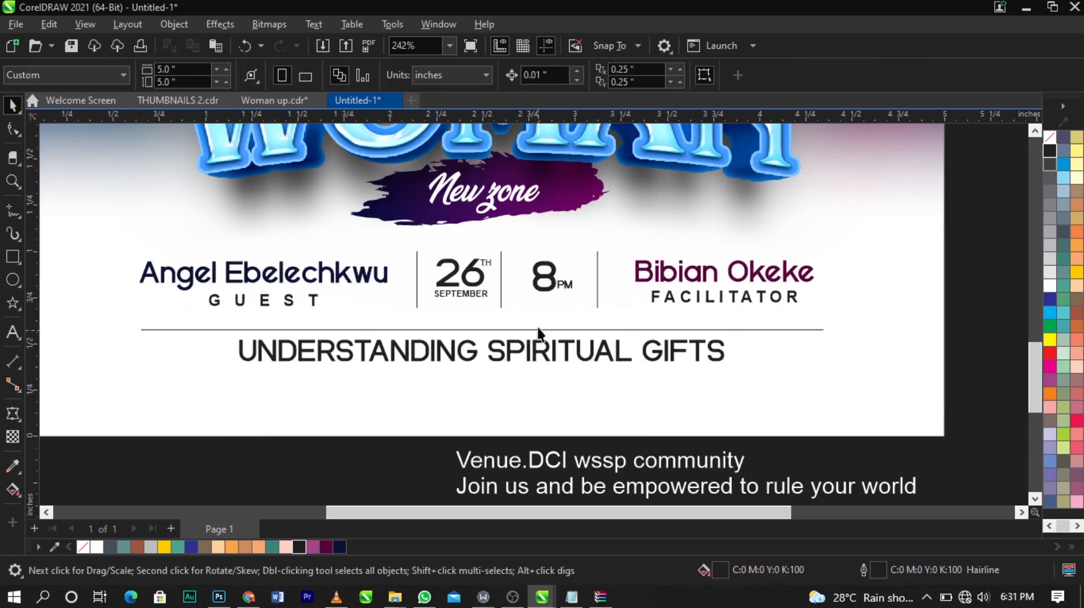
# Step: Duplicate the divider line below the subtitle
pyautogui.scroll(2, 530, 328)
pyautogui.moveTo(531, 329); pyautogui.dragTo(531, 385)
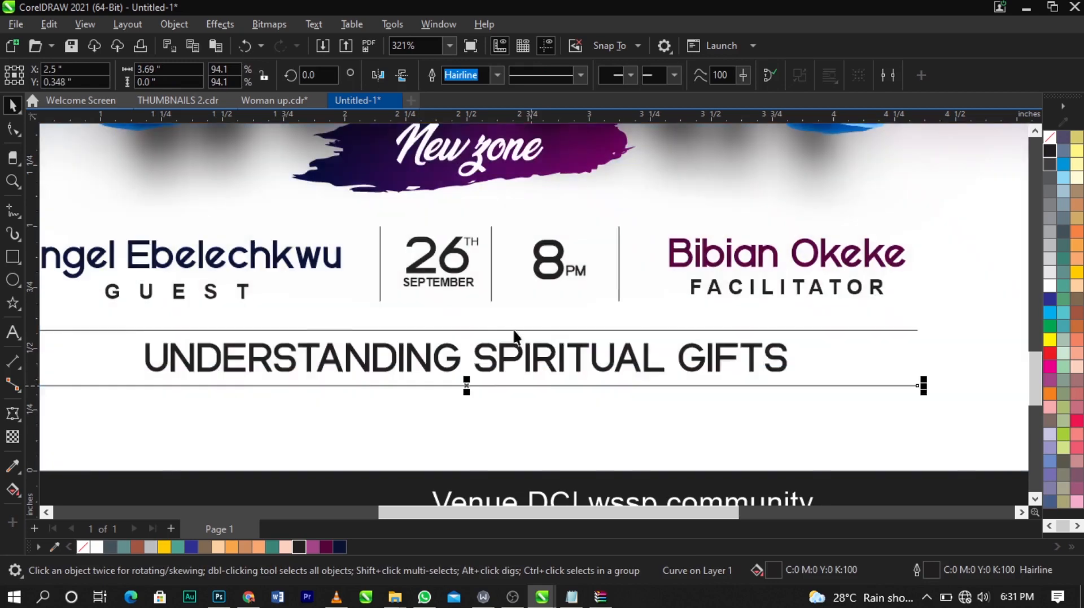
pyautogui.scroll(-5, 514, 331)
pyautogui.click(671, 409)
# Step: Cut 'DCI wssp community' out of the venue text below the page
pyautogui.scroll(-3, 362, 432)
pyautogui.press('z')
pyautogui.moveTo(227, 293); pyautogui.dragTo(709, 470)
pyautogui.press('space')
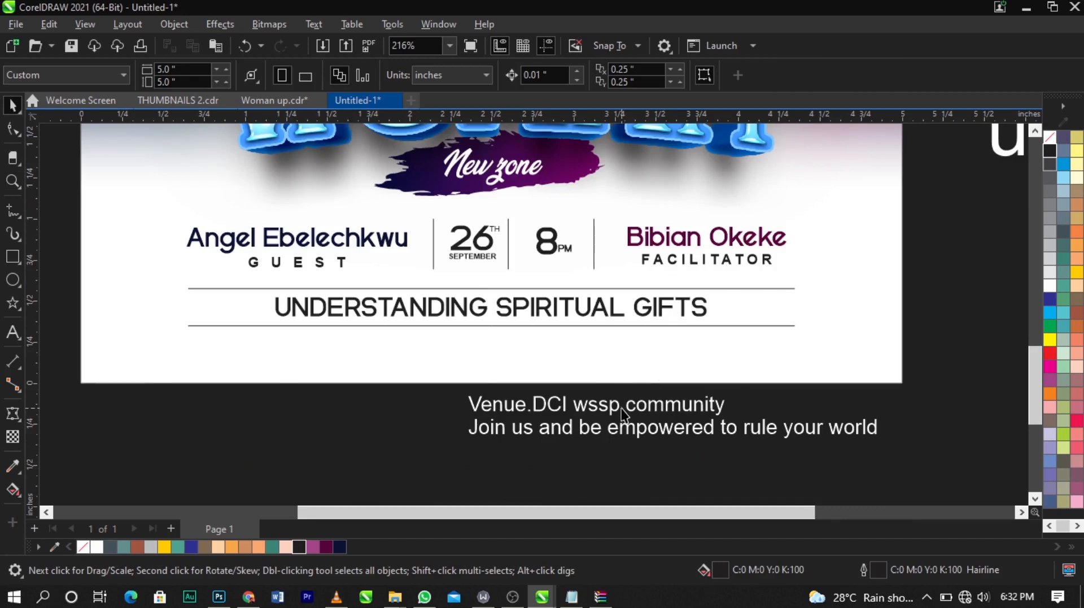
pyautogui.doubleClick(619, 414)
pyautogui.moveTo(763, 405); pyautogui.dragTo(539, 408)
pyautogui.hotkey('ctrl', 'x')
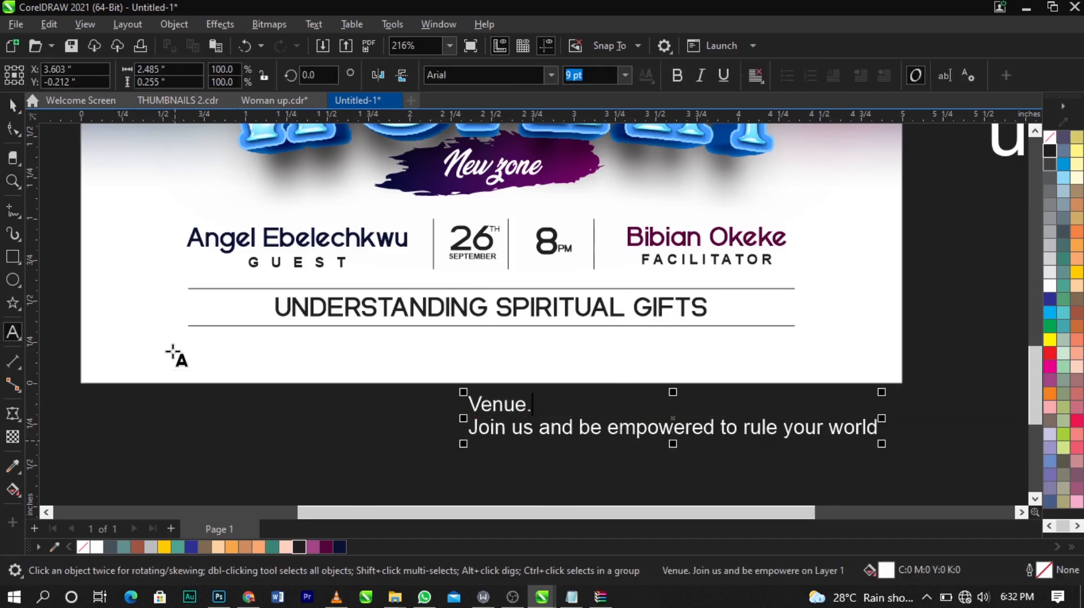
# Step: Paste 'DCI wssp community' as new text under the lower line and fill it black
pyautogui.click(171, 345)
pyautogui.hotkey('ctrl', 'v')
pyautogui.hotkey('ctrl', 'space')
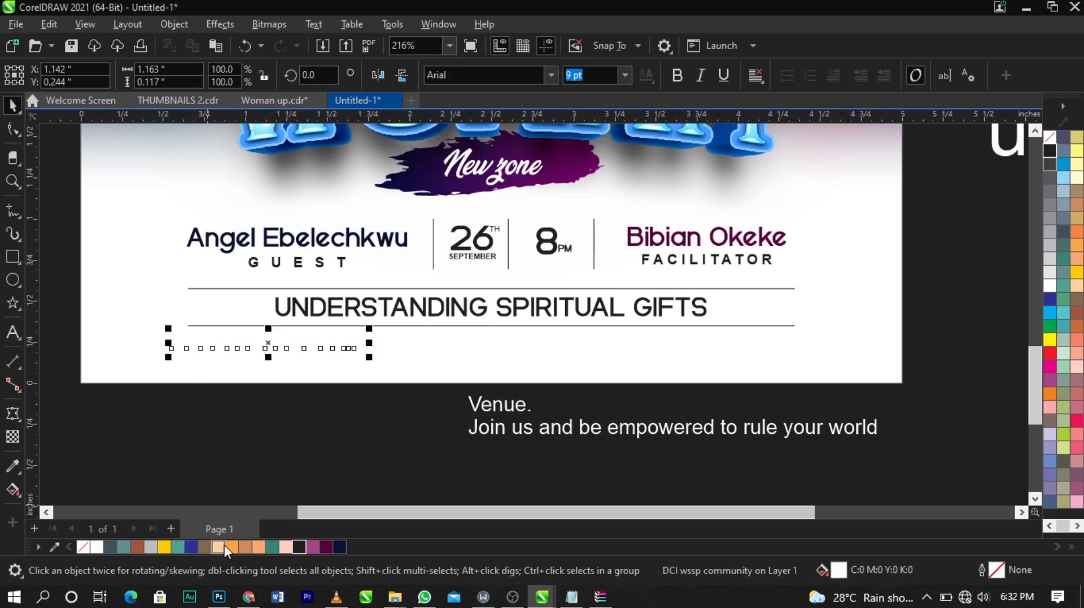
pyautogui.click(299, 547)
# Step: Nudge the venue text and convert the word 'wssp' to UPPERCASE with Change Case
pyautogui.scroll(2, 207, 282)
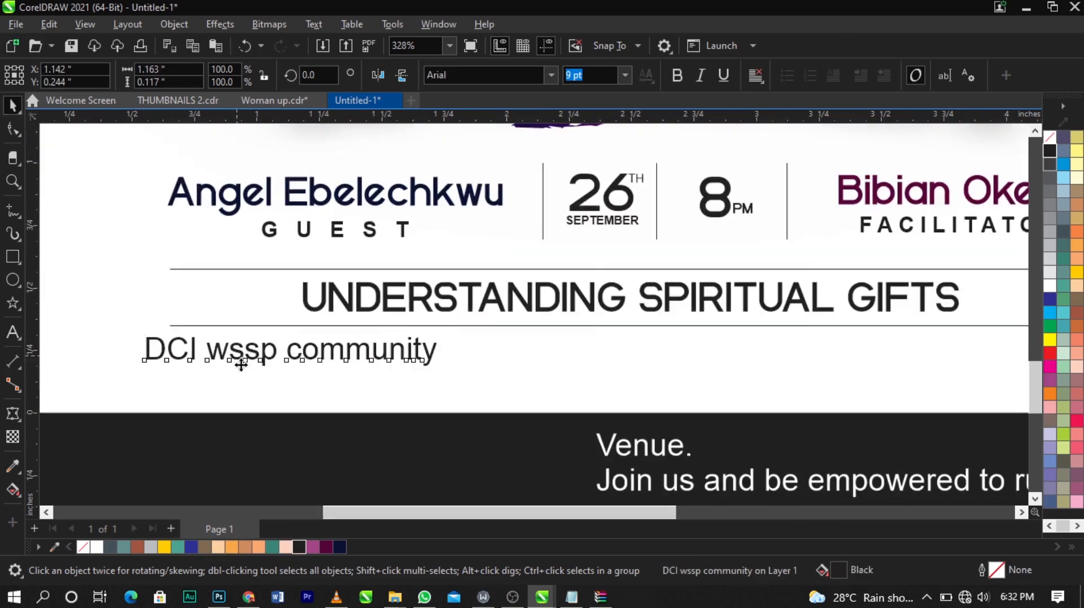
pyautogui.moveTo(241, 365); pyautogui.dragTo(215, 381)
pyautogui.doubleClick(242, 375)
pyautogui.hotkey('shift', 'F3')
pyautogui.click(485, 283)
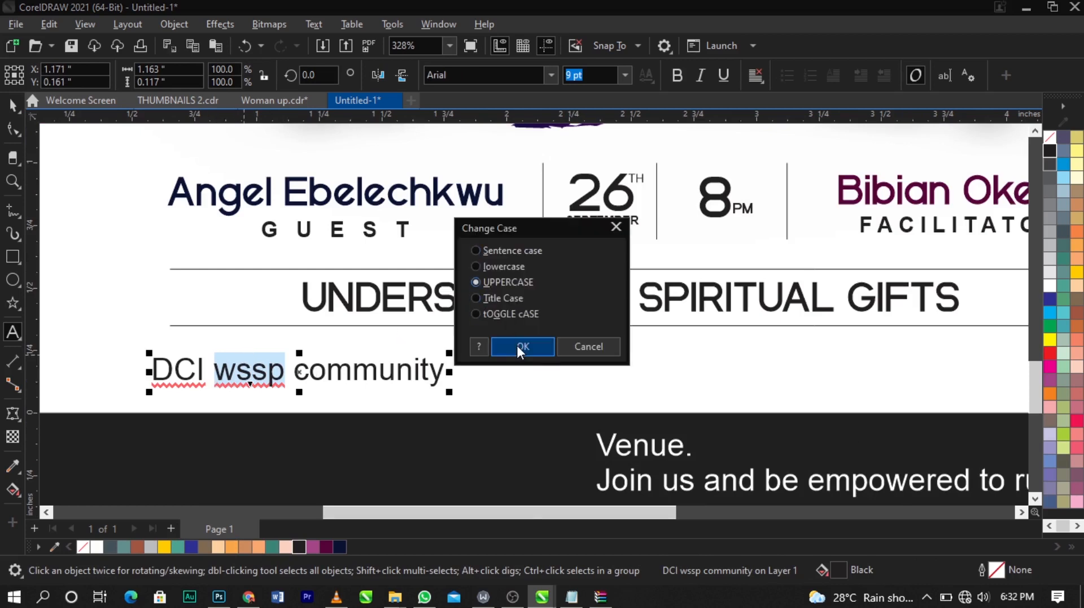
pyautogui.click(523, 345)
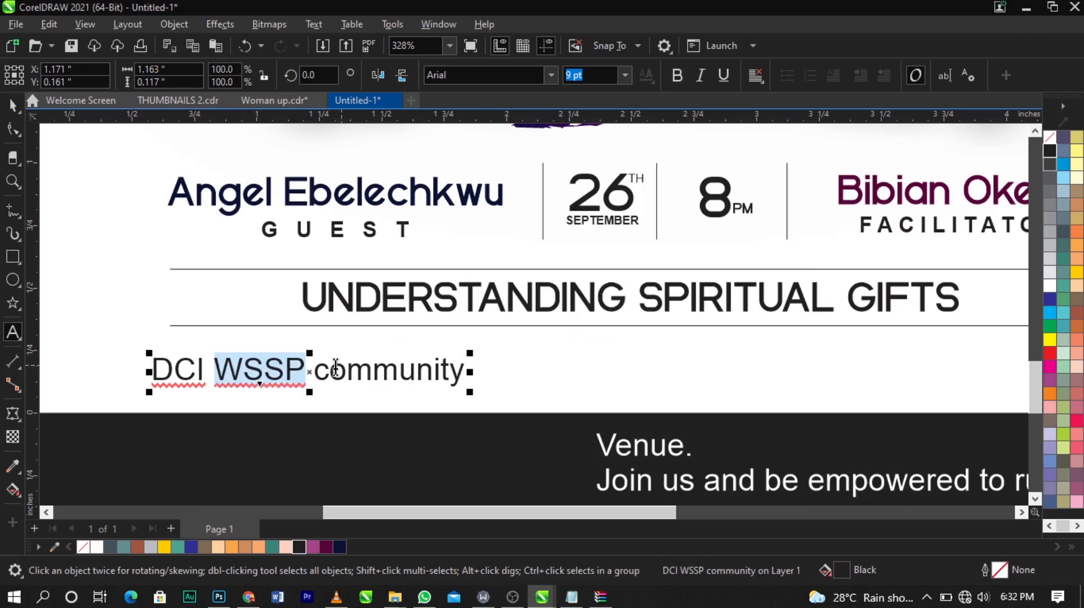
# Step: Capitalise the first letter of 'community'
pyautogui.moveTo(335, 367); pyautogui.dragTo(322, 371)
pyautogui.write('C')
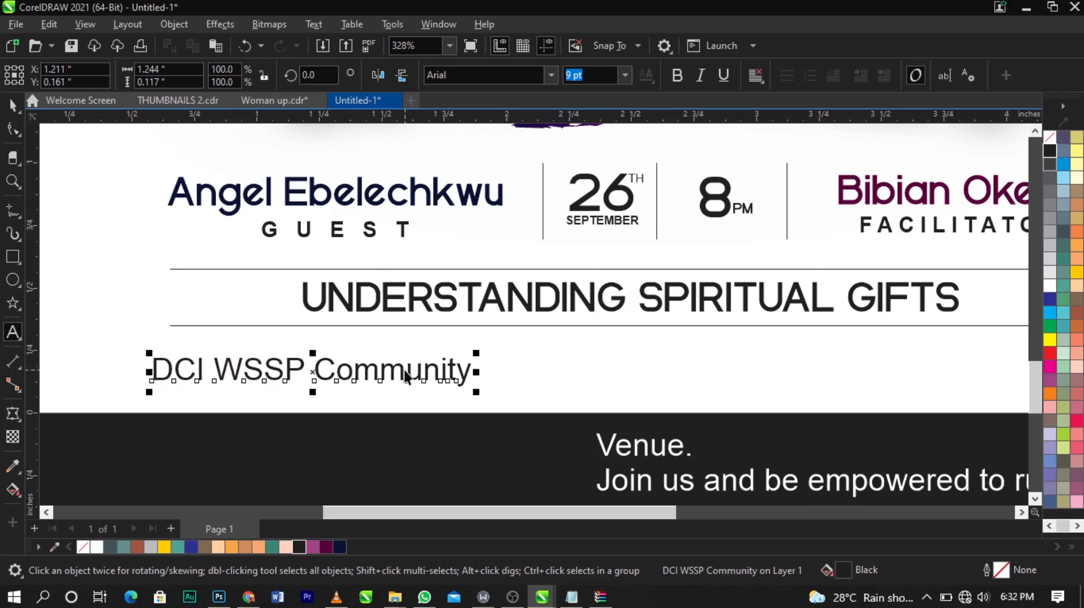
# Step: Move the 'DCI WSSP Community' text slightly and scale it down to about 88%
pyautogui.moveTo(408, 371); pyautogui.dragTo(420, 371)
pyautogui.moveTo(489, 391); pyautogui.dragTo(449, 400)
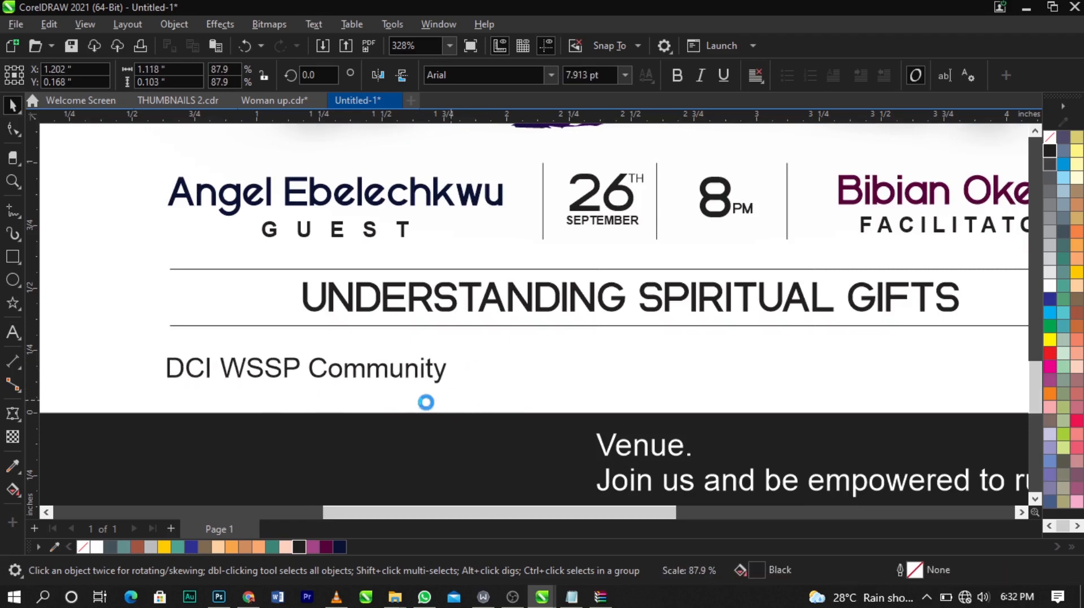
pyautogui.scroll(-1, 301, 389)
pyautogui.click(324, 417)
pyautogui.scroll(-1, 437, 383)
pyautogui.press('F2')
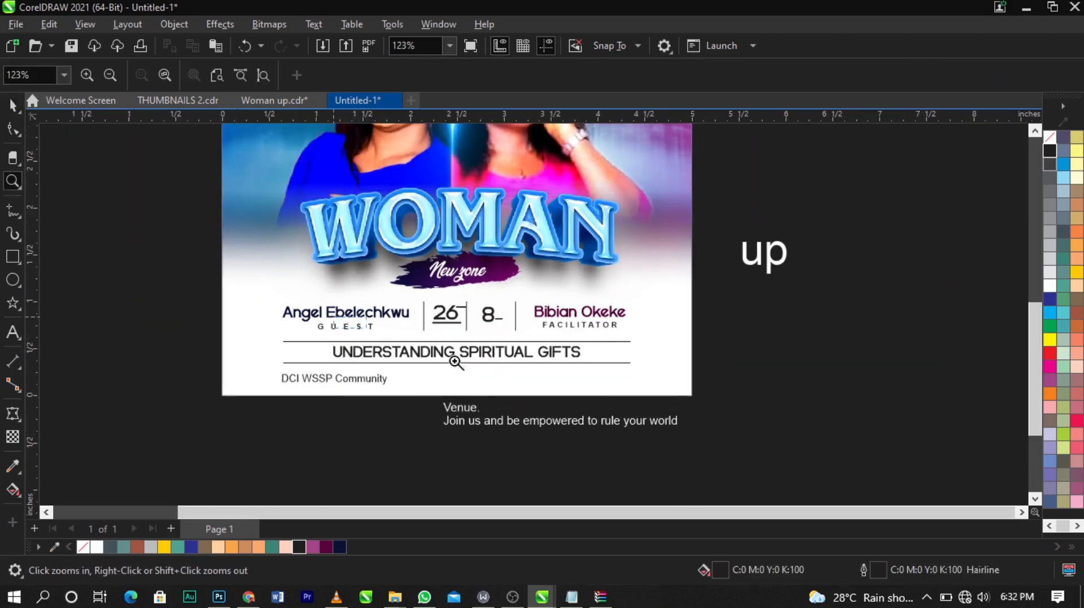
pyautogui.moveTo(333, 315); pyautogui.dragTo(758, 435)
pyautogui.scroll(-2, 627, 375)
pyautogui.scroll(1, 227, 338)
pyautogui.scroll(1, 227, 337)
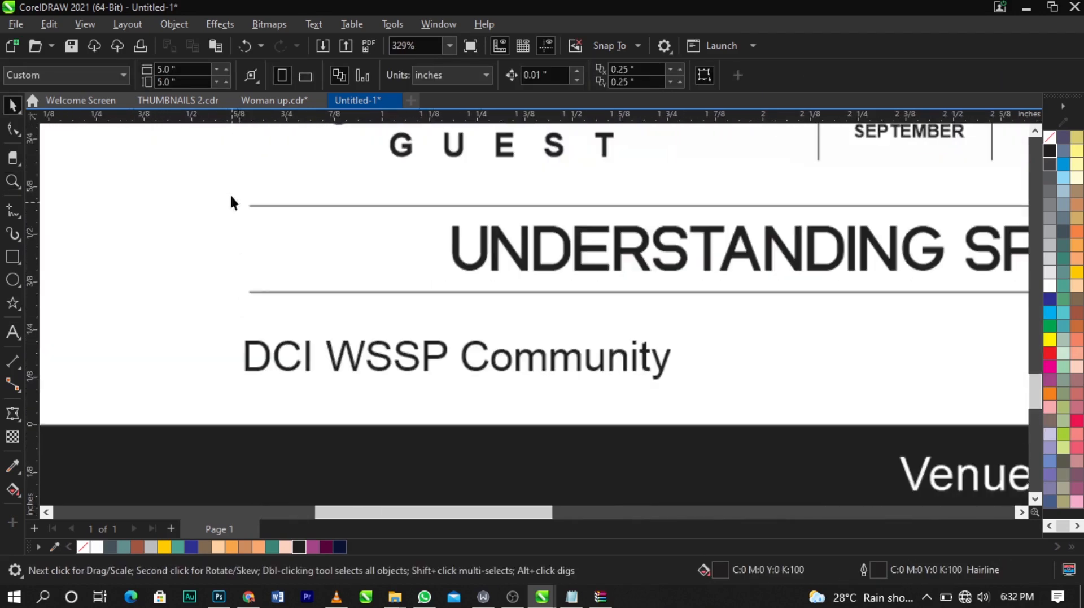
pyautogui.scroll(-1, 239, 375)
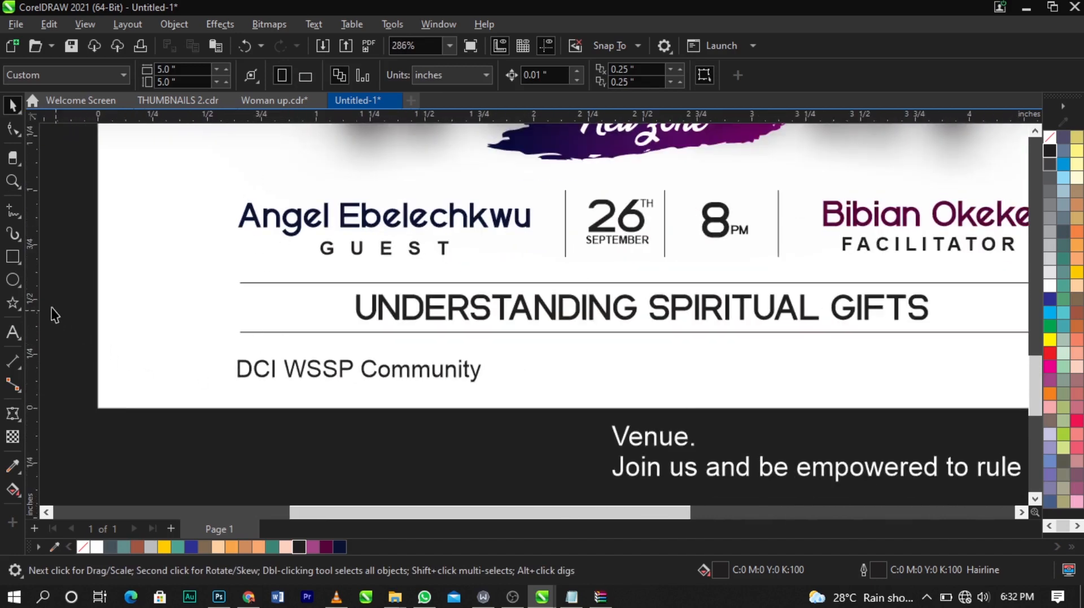
pyautogui.moveTo(40, 303); pyautogui.dragTo(226, 339)
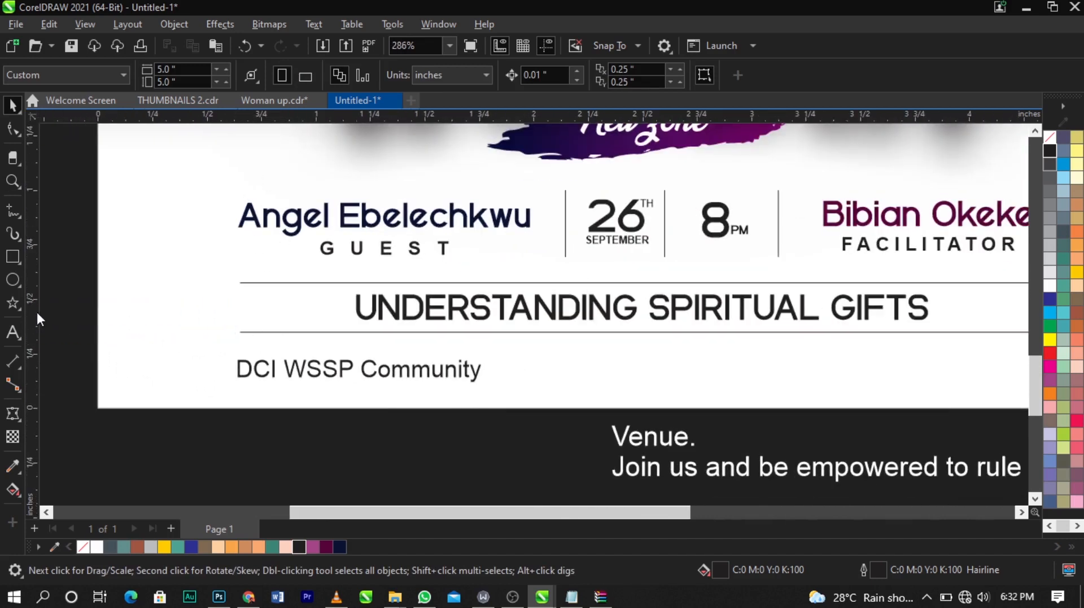
pyautogui.moveTo(36, 309); pyautogui.dragTo(239, 351)
pyautogui.press('Delete')
# Step: Delete the 'Venue.' line from the text block below the page
pyautogui.scroll(-4, 240, 350)
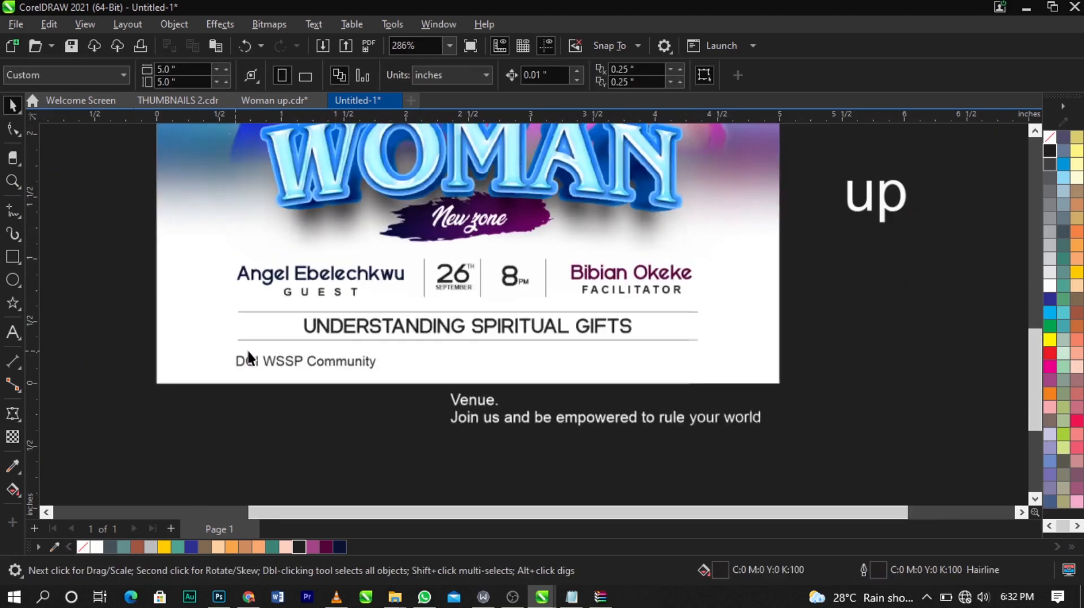
pyautogui.scroll(1, 667, 418)
pyautogui.doubleClick(463, 402)
pyautogui.moveTo(475, 402); pyautogui.dragTo(380, 394)
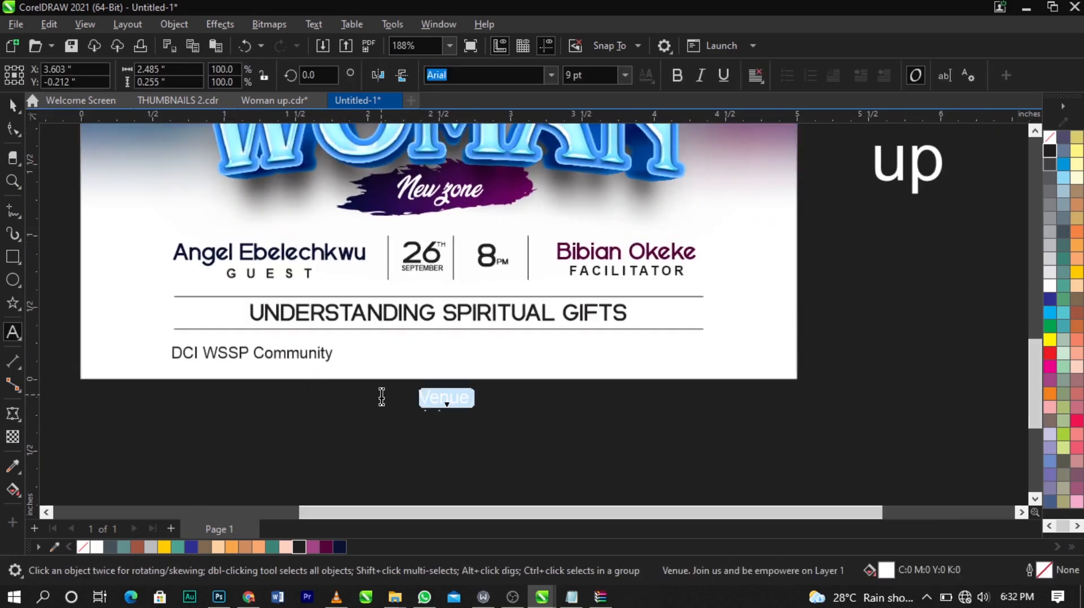
pyautogui.press('Delete')
pyautogui.press('Delete')
pyautogui.press('Escape')
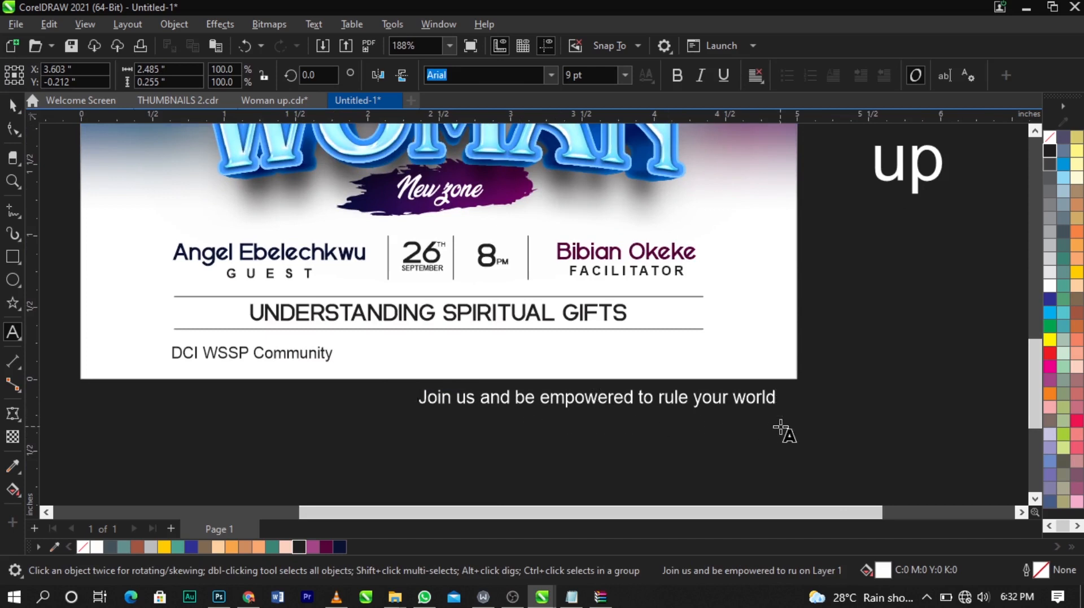
# Step: Move the 'Join us and be empowered to rule your world' tagline onto the page beside the venue text and fill it black
pyautogui.press('space')
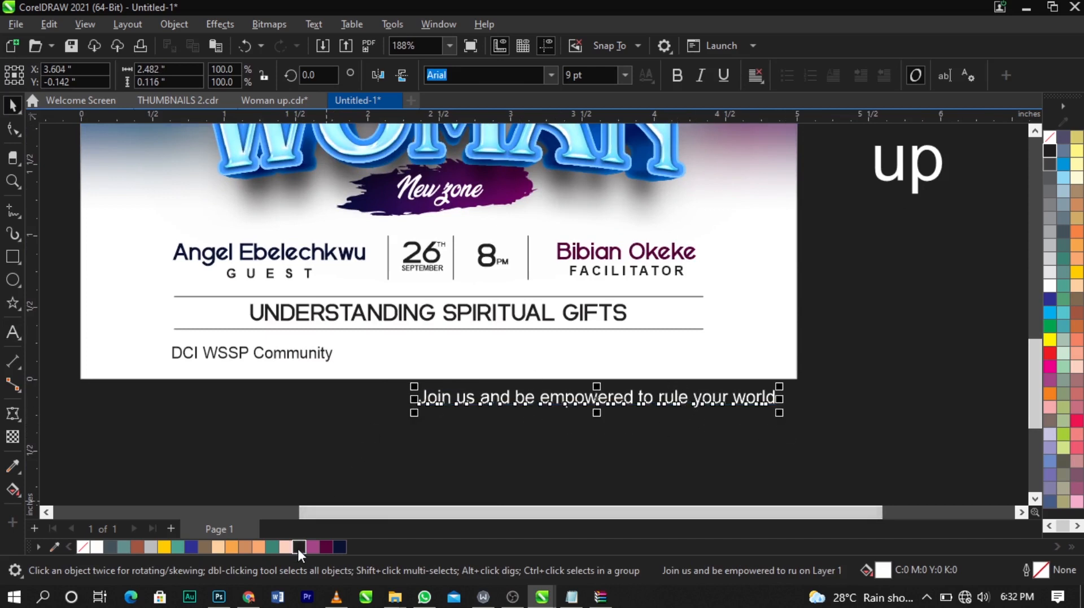
pyautogui.moveTo(591, 403); pyautogui.dragTo(585, 359)
pyautogui.click(301, 547)
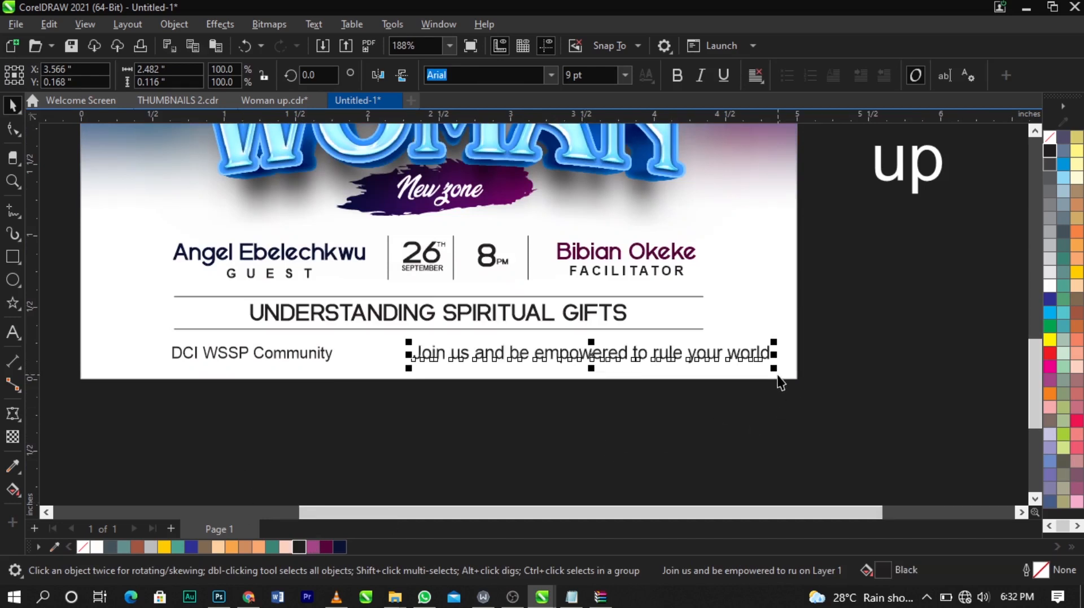
# Step: Scale the tagline down to about 6.3 pt, make it italic and nudge it into line with the venue text
pyautogui.moveTo(777, 369); pyautogui.dragTo(708, 371)
pyautogui.scroll(2, 601, 351)
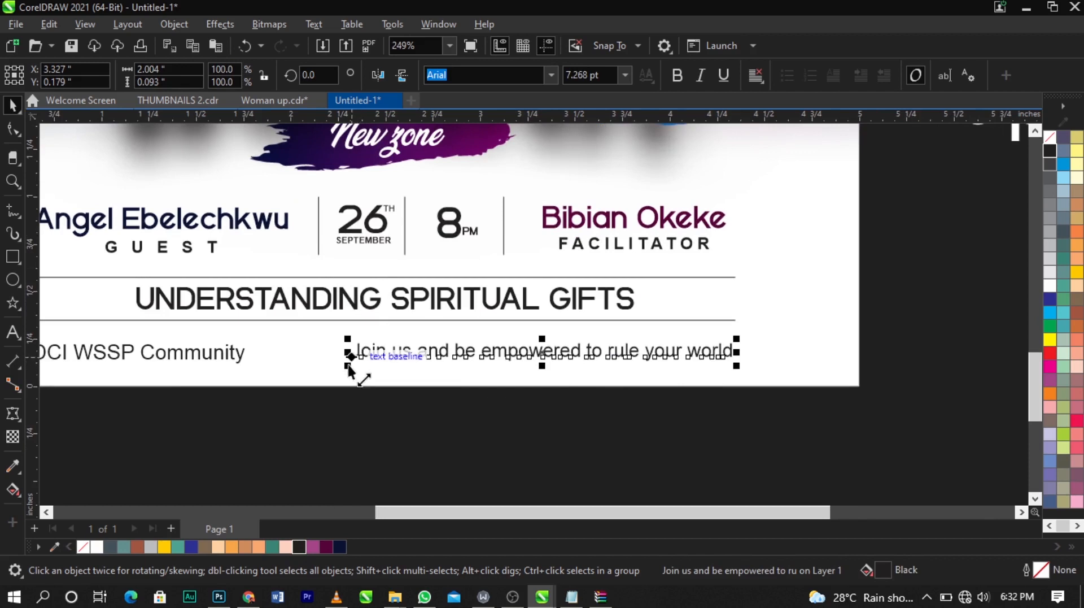
pyautogui.moveTo(363, 374); pyautogui.dragTo(405, 382)
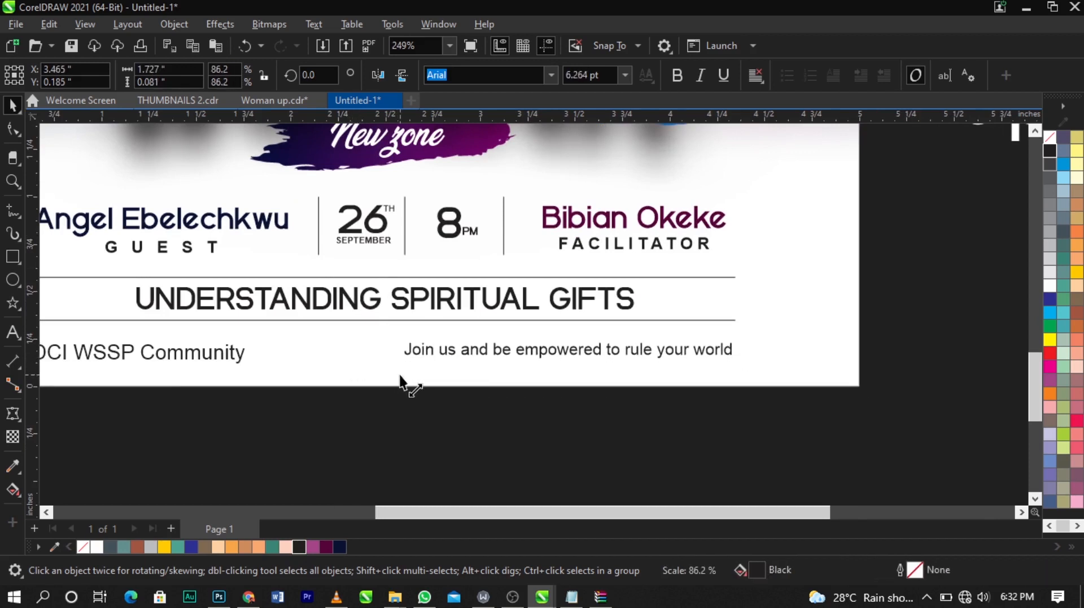
pyautogui.click(702, 75)
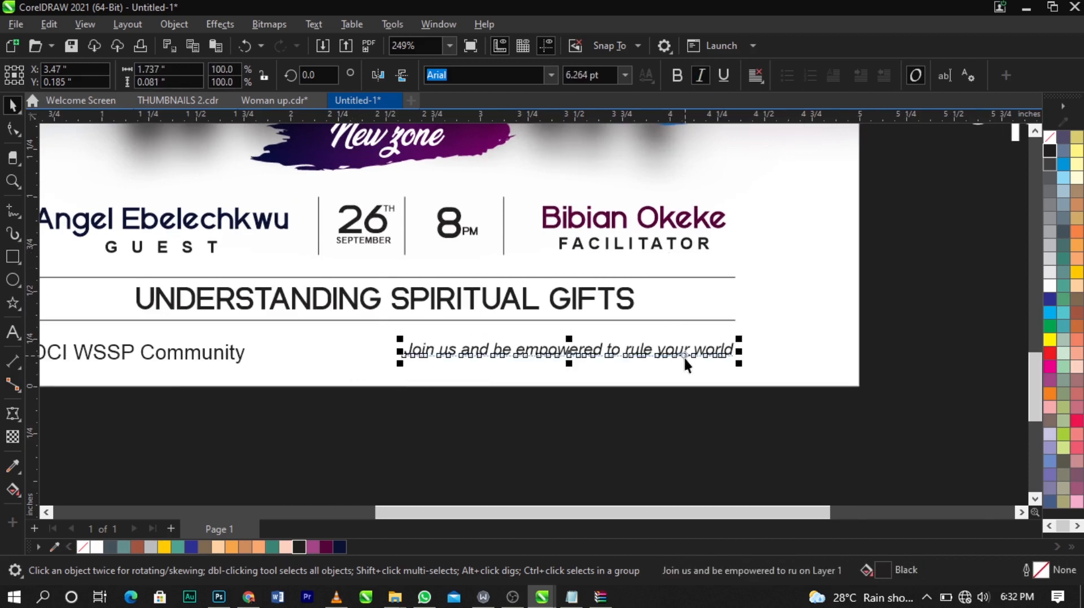
pyautogui.moveTo(685, 358); pyautogui.dragTo(686, 362)
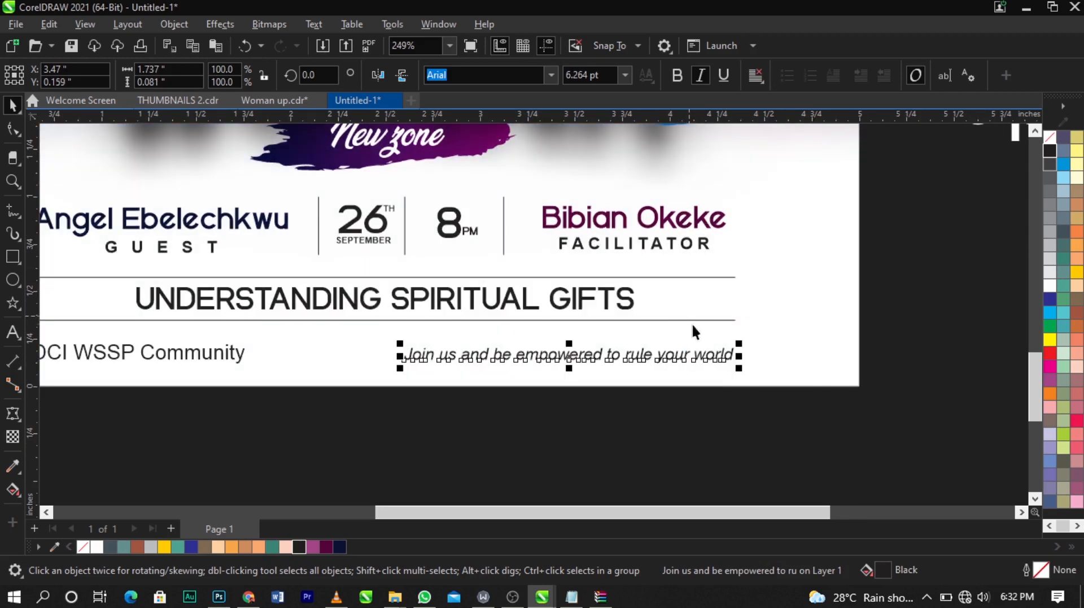
# Step: Select all the speaker, date, subtitle, venue and tagline elements and nudge them up slightly
pyautogui.keyDown('shift'); pyautogui.click(693, 318); pyautogui.keyUp('shift')
pyautogui.press('r')
pyautogui.click(847, 357)
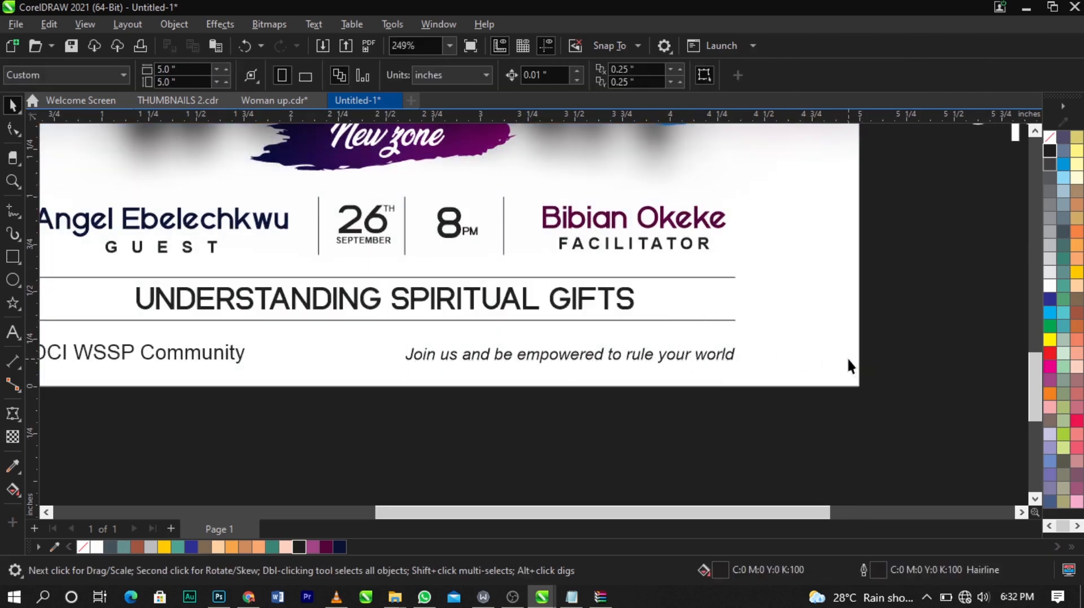
pyautogui.scroll(-1, 847, 357)
pyautogui.press('z')
pyautogui.moveTo(179, 198); pyautogui.dragTo(949, 416)
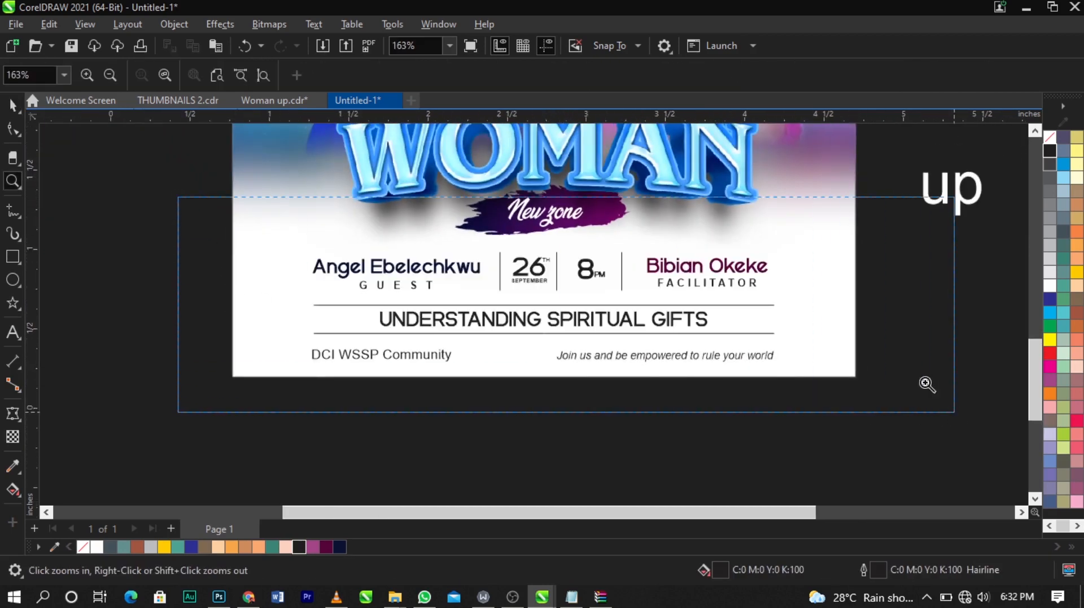
pyautogui.scroll(-2, 527, 370)
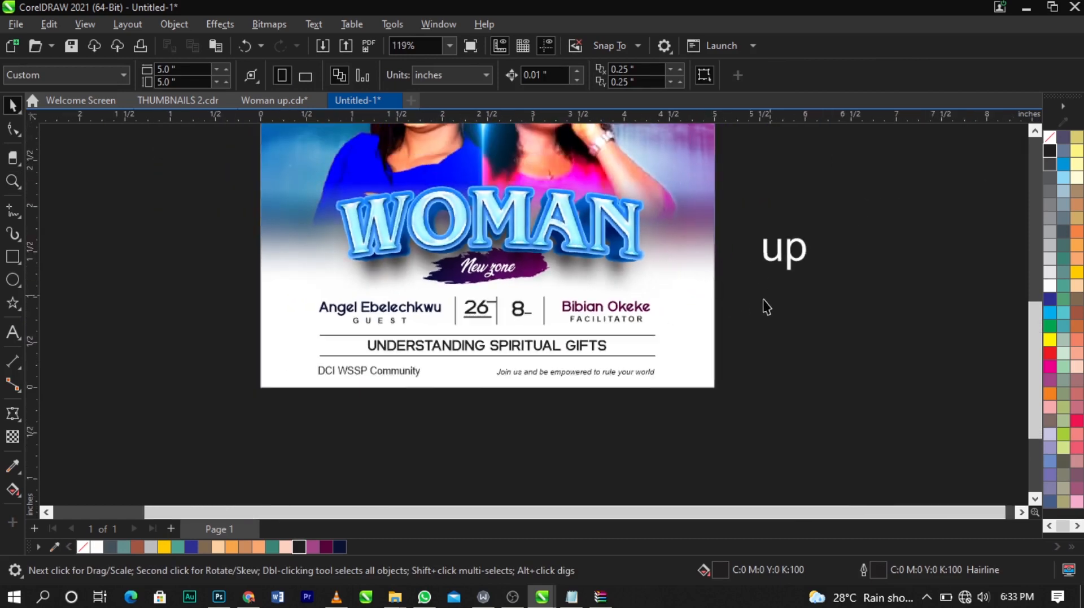
pyautogui.press('z')
pyautogui.moveTo(142, 142); pyautogui.dragTo(861, 434)
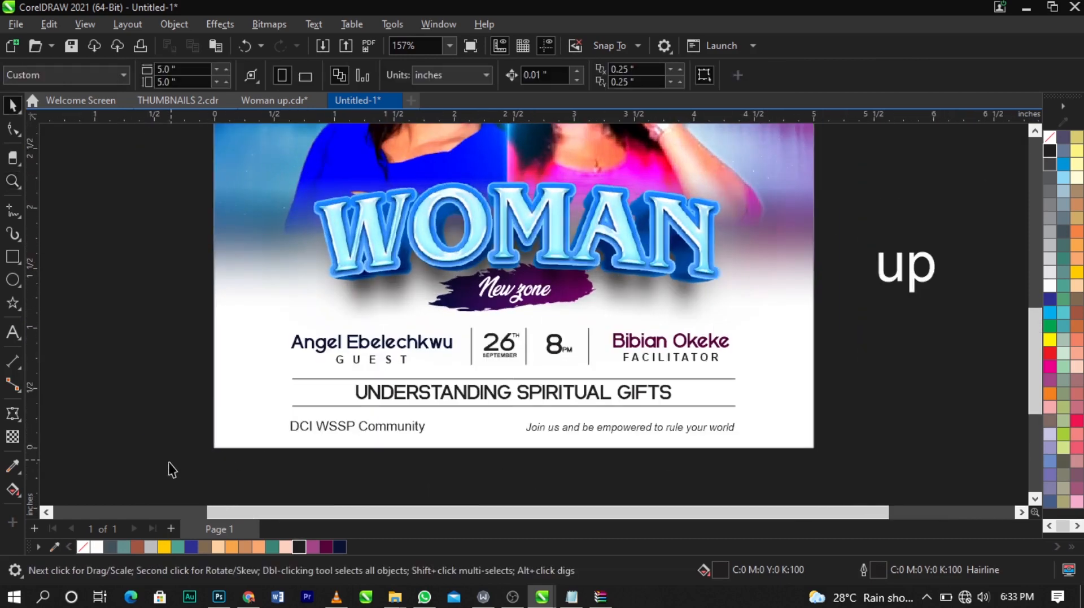
pyautogui.moveTo(186, 464); pyautogui.dragTo(864, 311)
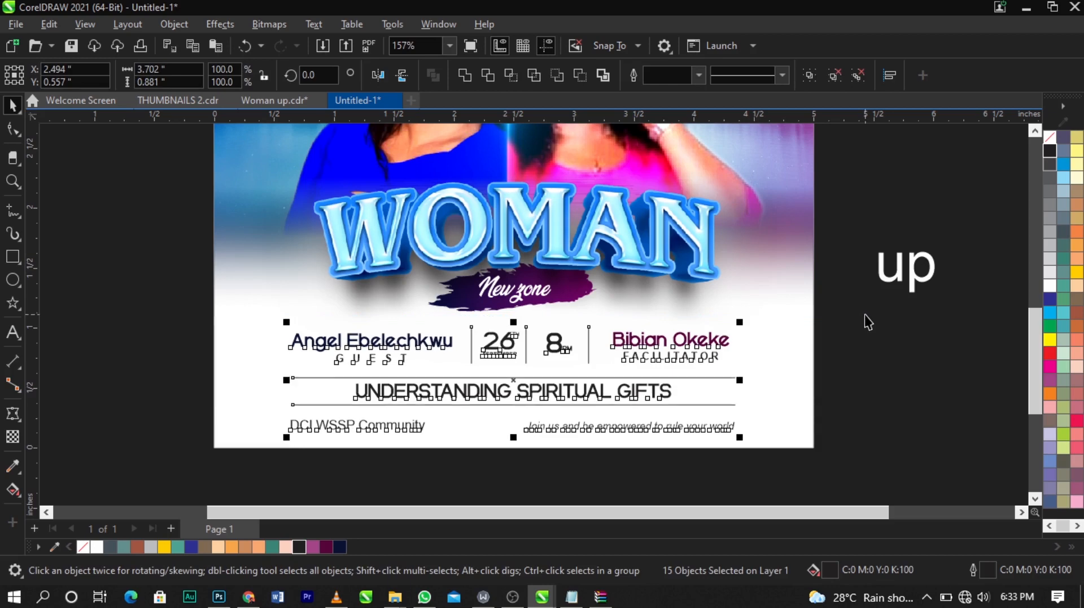
pyautogui.press('Up')
pyautogui.click(884, 350)
# Step: Draw a circle about 0.56 inch wide on the pasteboard left of the page
pyautogui.scroll(-2, 610, 353)
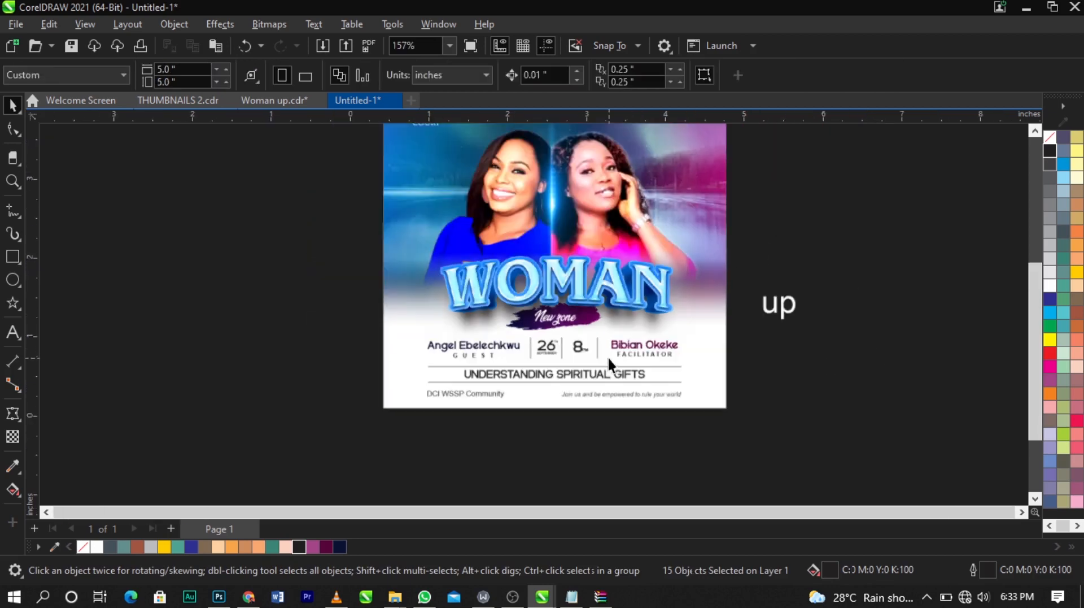
pyautogui.press('z')
pyautogui.moveTo(207, 188); pyautogui.dragTo(803, 405)
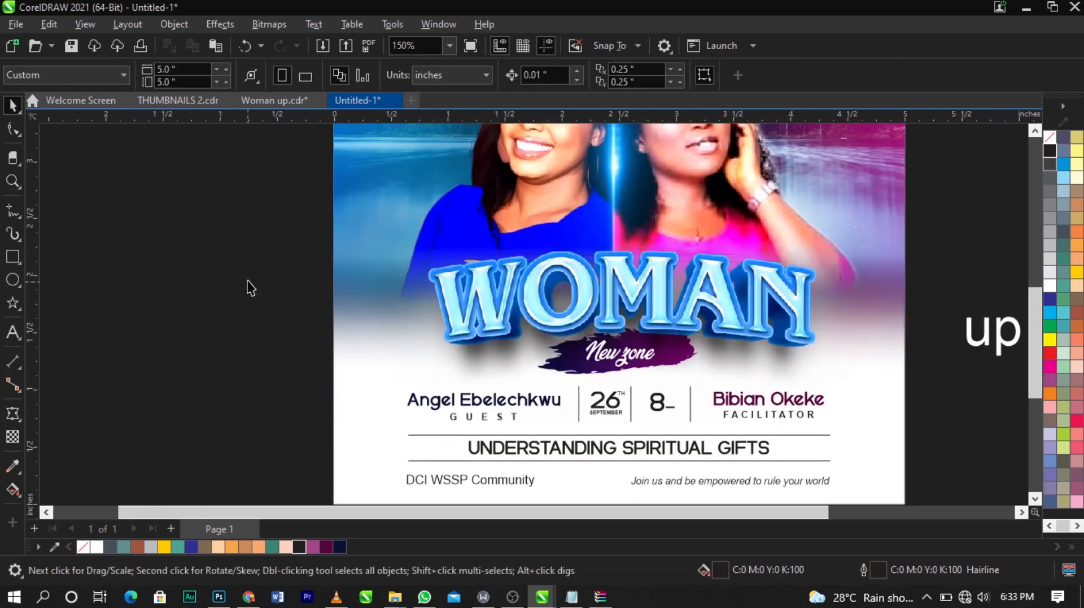
pyautogui.scroll(-2, 250, 288)
pyautogui.rightClick(699, 242)
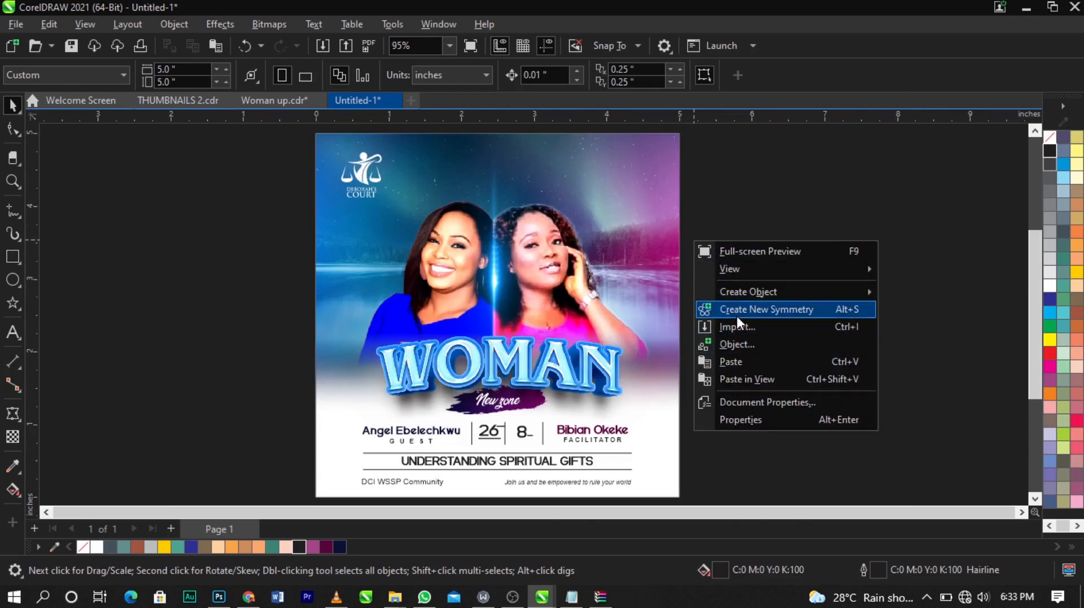
pyautogui.click(733, 209)
pyautogui.scroll(4, 244, 442)
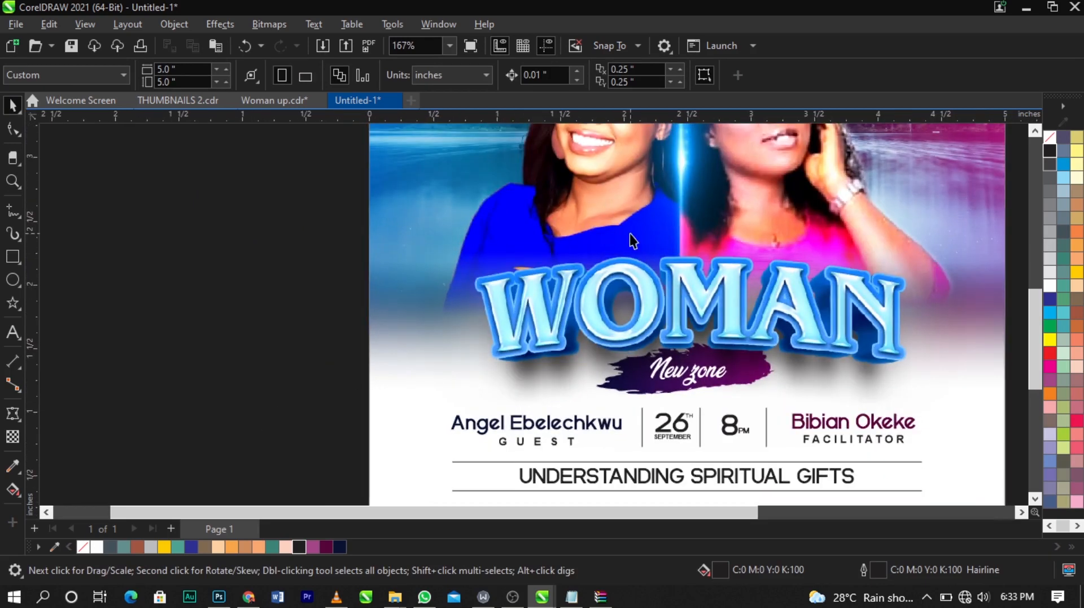
pyautogui.scroll(3, 180, 265)
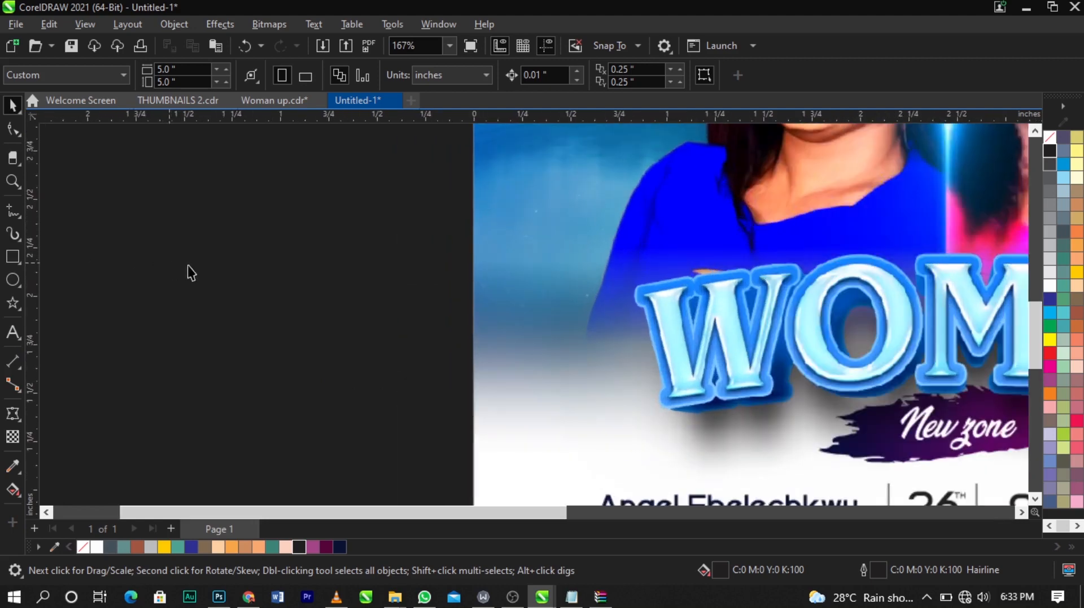
pyautogui.click(13, 280)
pyautogui.moveTo(239, 249); pyautogui.dragTo(357, 365)
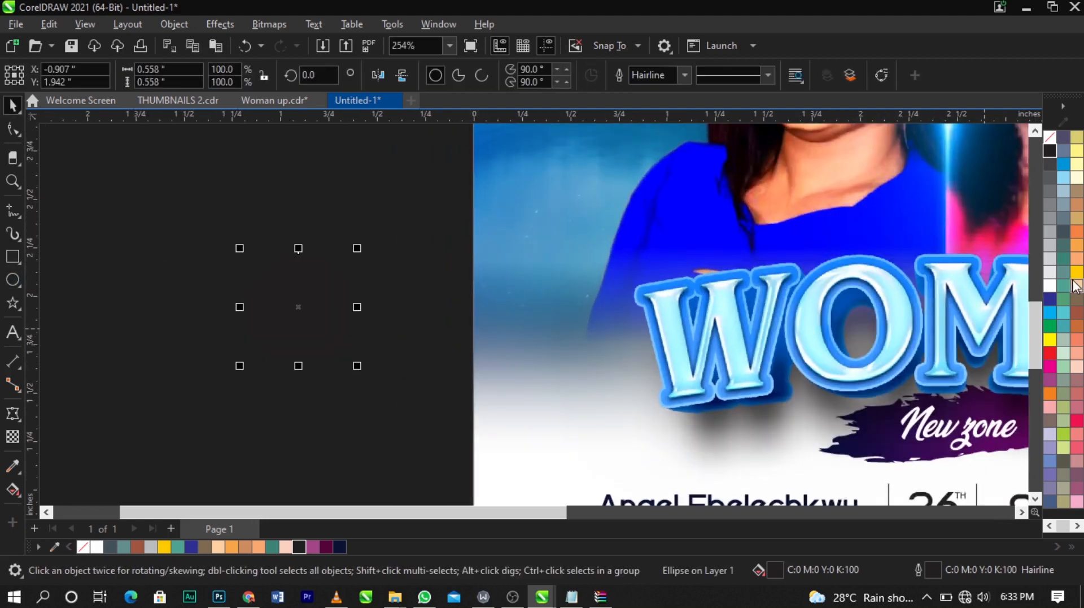
# Step: Give the circle a white outline and scale it down to about 0.53 inch
pyautogui.rightClick(1046, 296)
pyautogui.click(1045, 300)
pyautogui.scroll(1, 327, 315)
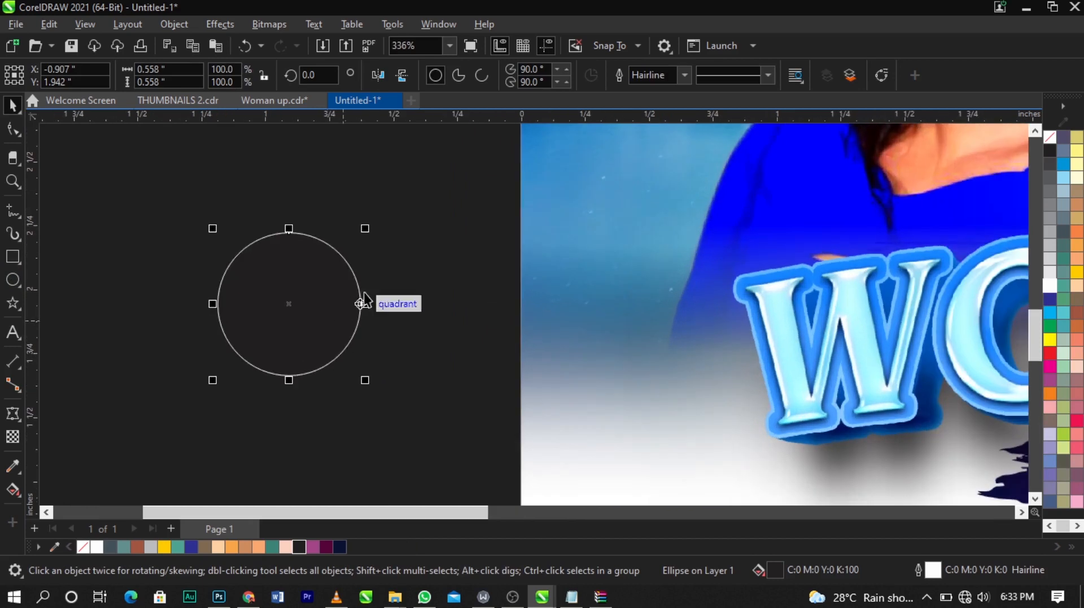
pyautogui.moveTo(370, 383)
pyautogui.mouseDown()
pyautogui.moveTo(384, 396)
pyautogui.moveTo(359, 382)
pyautogui.mouseUp()
# Step: Create a smaller concentric circle about 0.31 inch wide inside the first one
pyautogui.scroll(-1, 104, 290)
pyautogui.scroll(1, 366, 363)
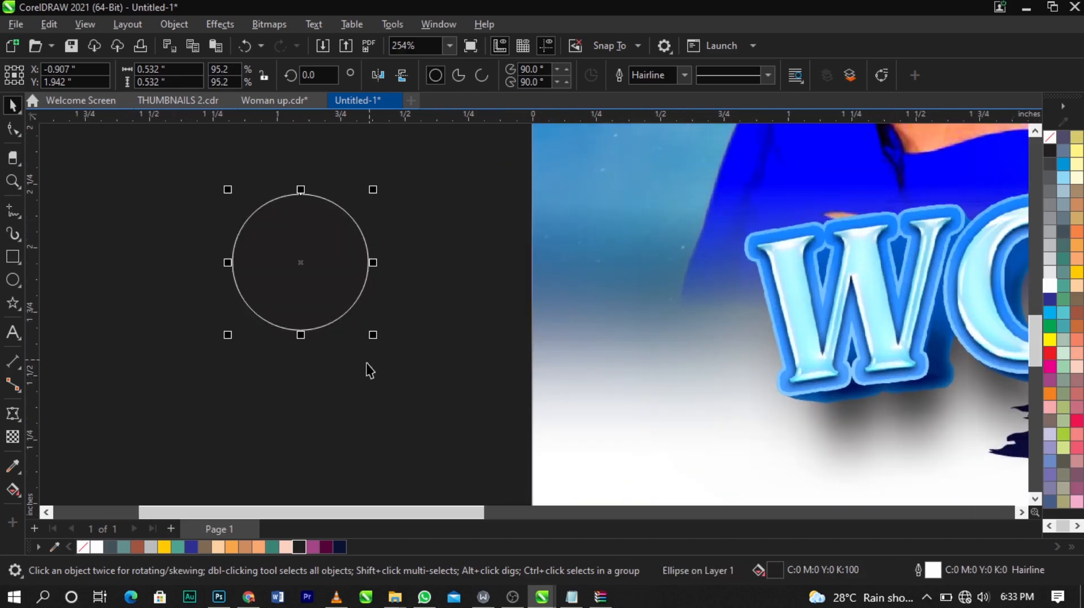
pyautogui.moveTo(375, 333); pyautogui.dragTo(349, 352)
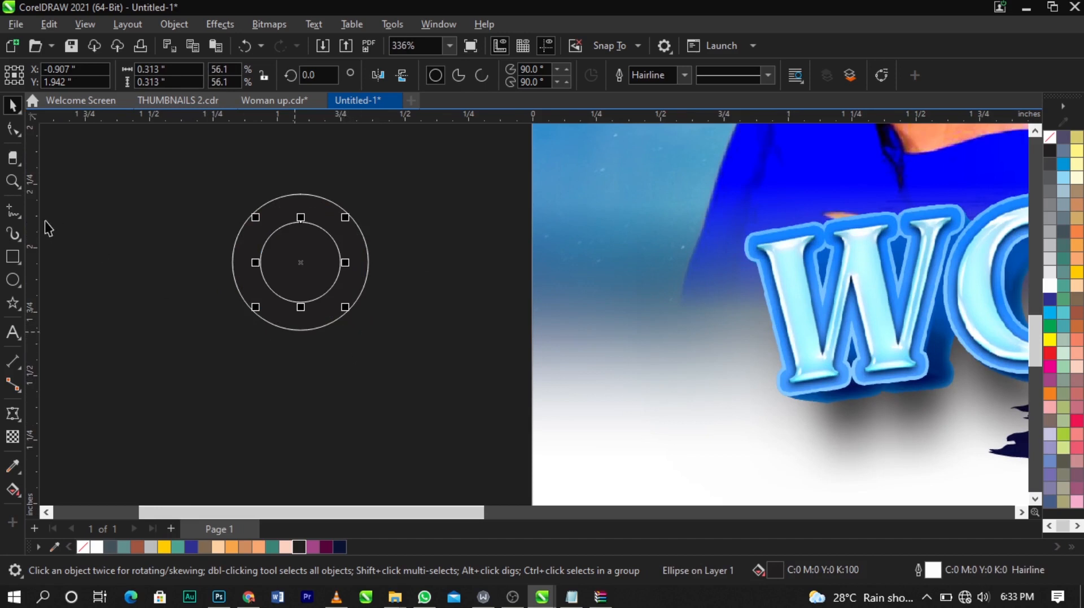
# Step: Draw a closed triangle from the outer circle's sides down to a point below it with the line tool
pyautogui.click(10, 212)
pyautogui.click(234, 275)
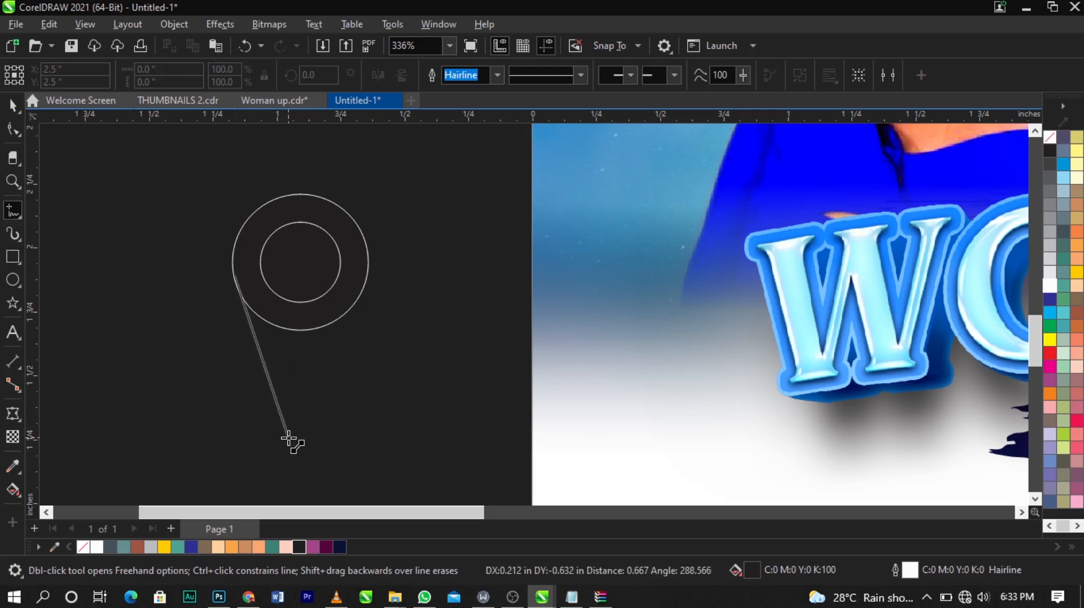
pyautogui.doubleClick(289, 438)
pyautogui.doubleClick(366, 277)
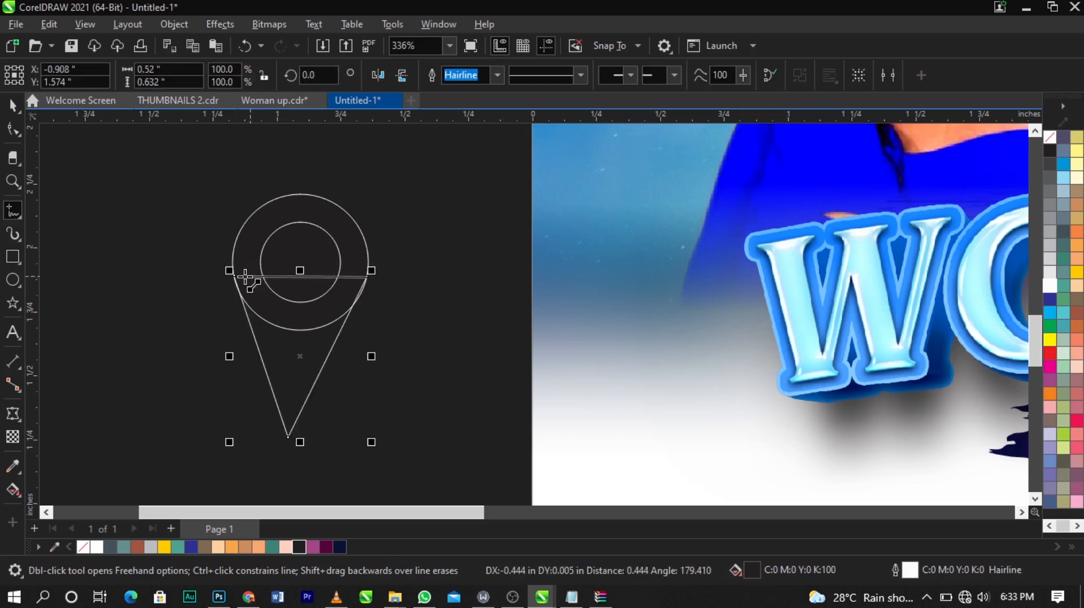
pyautogui.click(233, 276)
pyautogui.press('space')
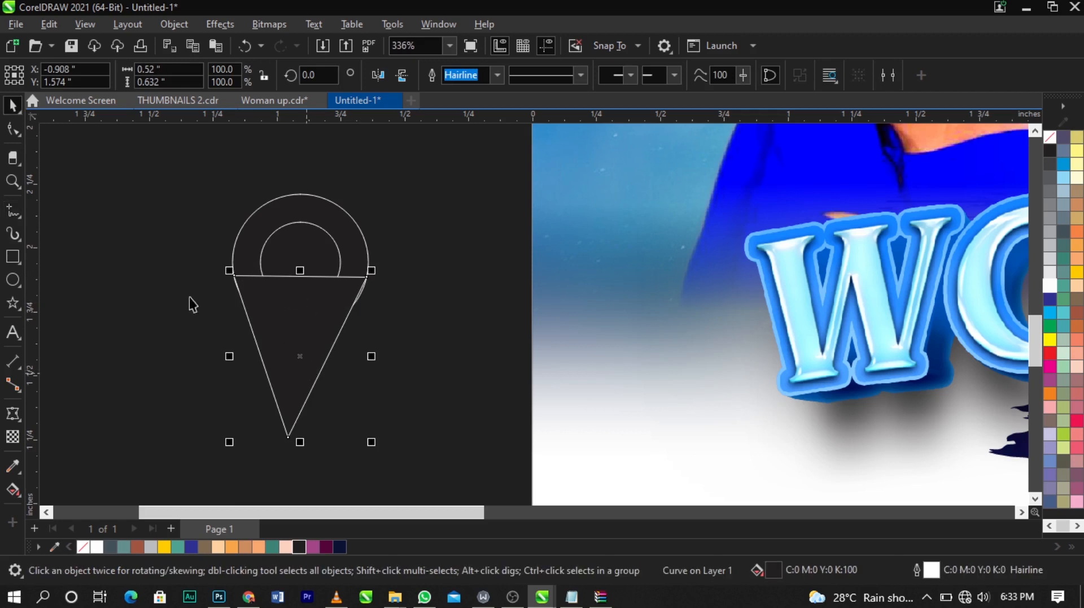
# Step: Weld the outer circle and the triangle into a single map-pin shape
pyautogui.click(12, 134)
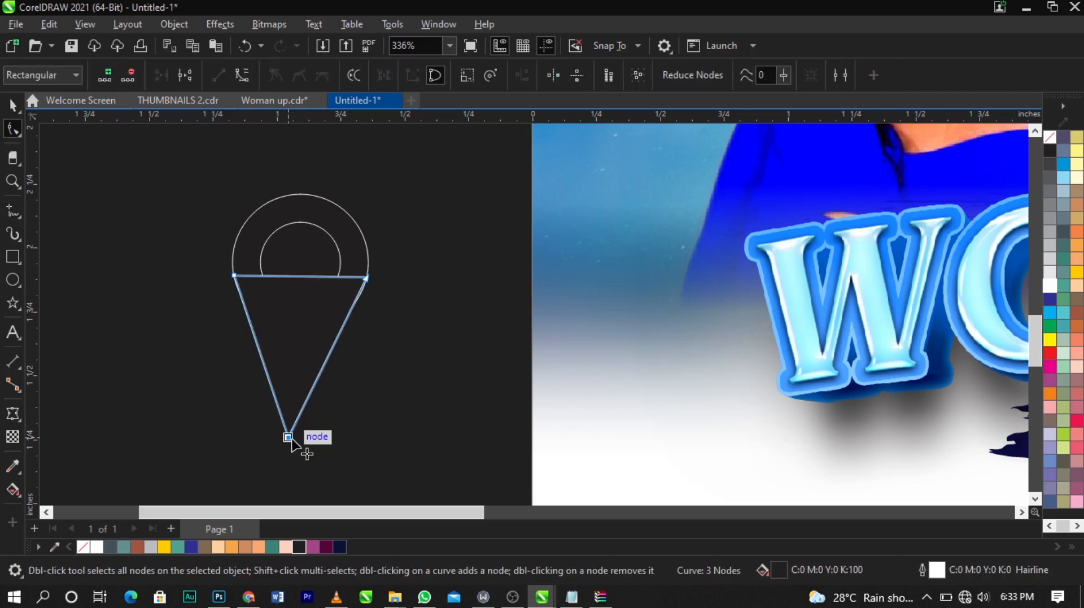
pyautogui.press('space')
pyautogui.keyDown('shift'); pyautogui.click(350, 237); pyautogui.keyUp('shift')
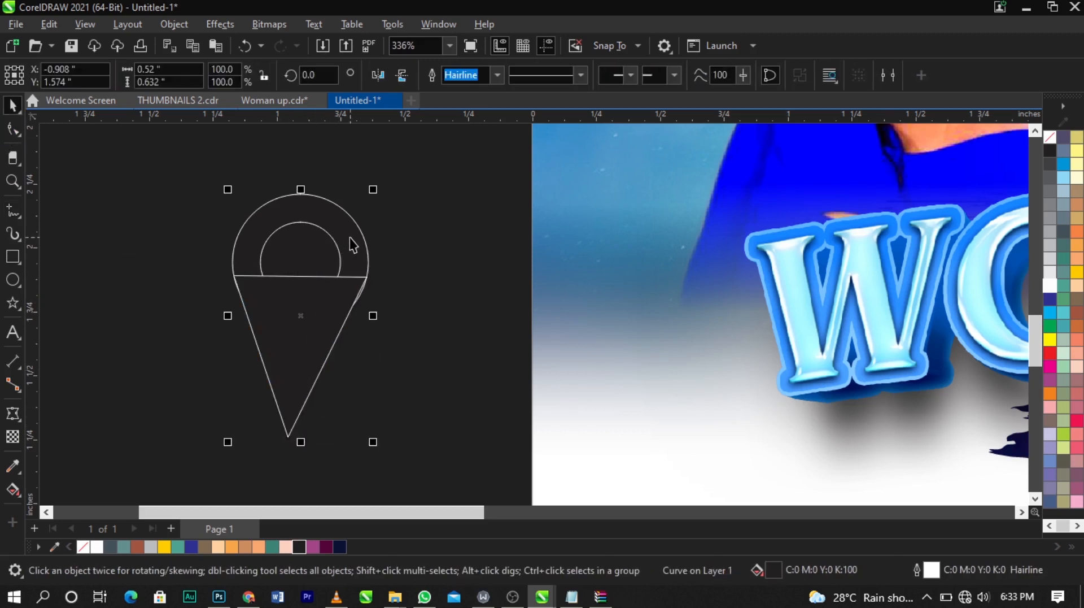
pyautogui.moveTo(350, 238); pyautogui.dragTo(231, 239)
pyautogui.hotkey('ctrl', 'z')
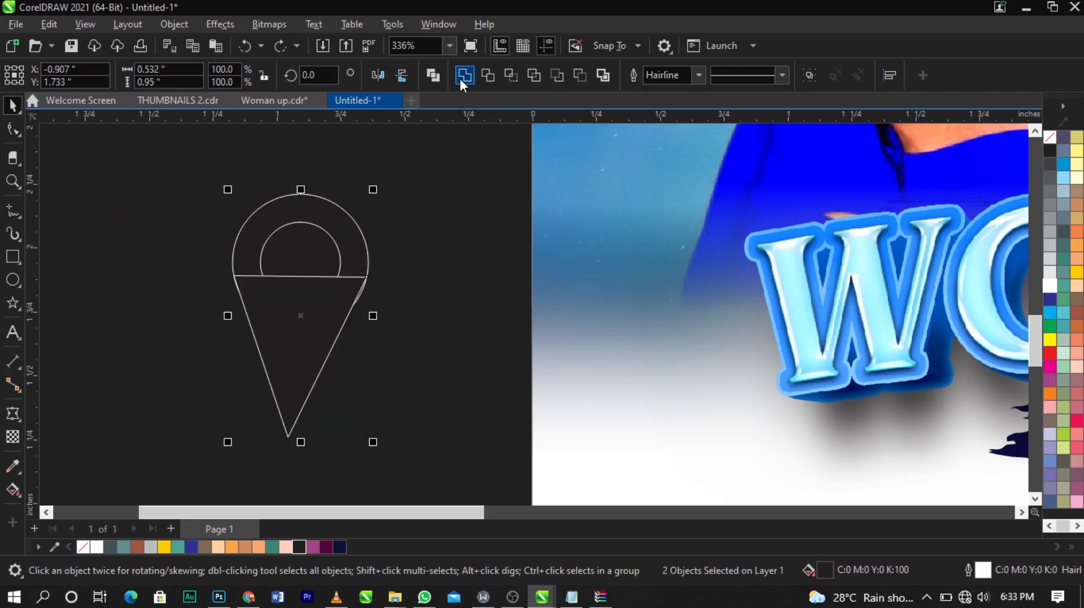
pyautogui.click(463, 75)
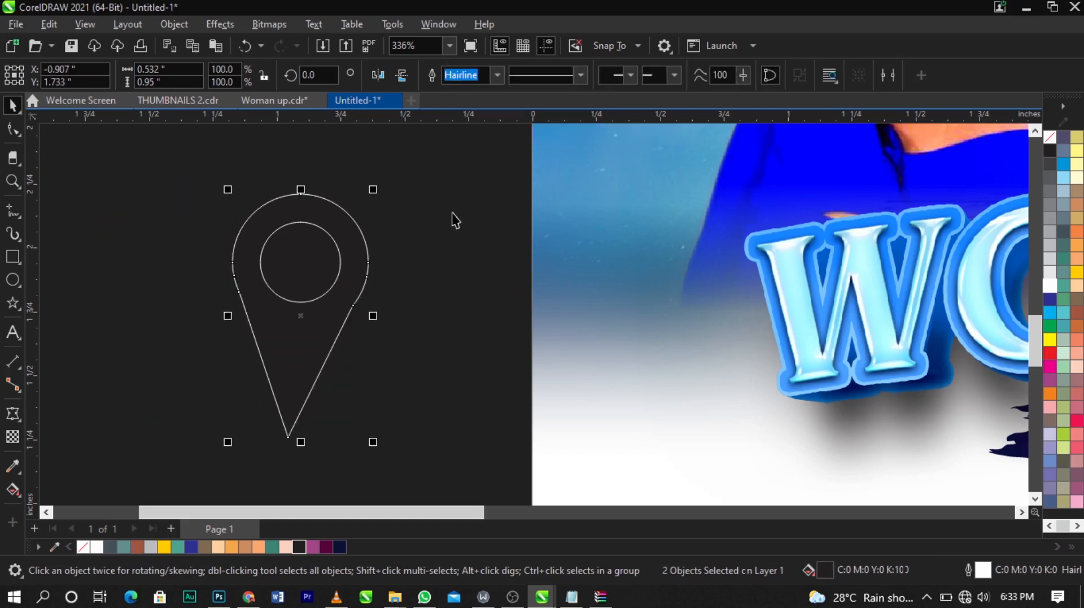
# Step: Cut the inner circle out of the map-pin shape to make a hole, then delete the leftover circle
pyautogui.click(14, 134)
pyautogui.doubleClick(353, 305)
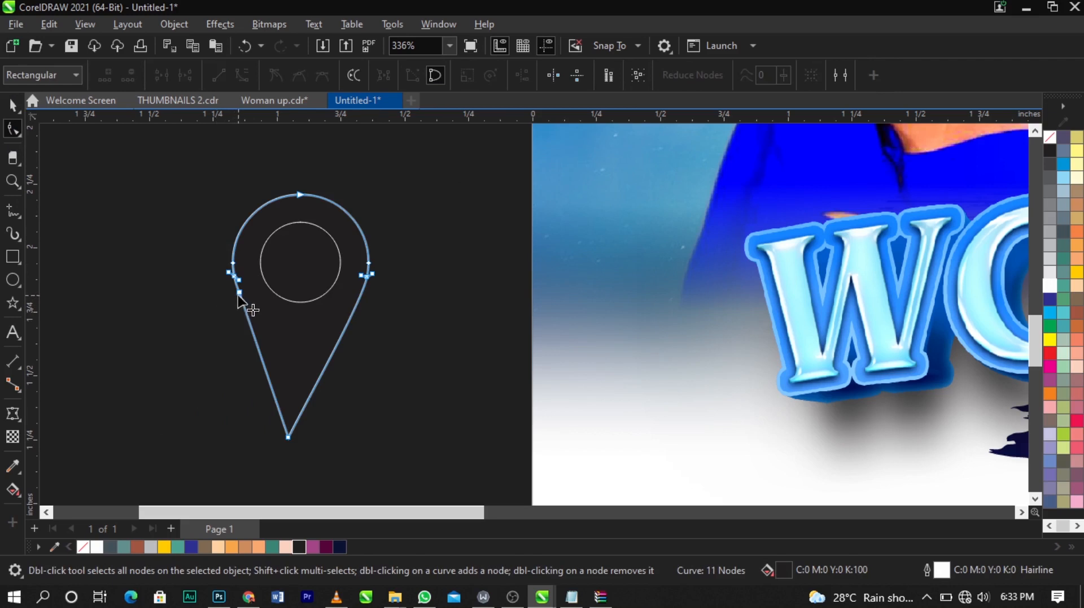
pyautogui.doubleClick(239, 293)
pyautogui.press('space')
pyautogui.click(308, 297)
pyautogui.keyDown('shift'); pyautogui.click(318, 356); pyautogui.keyUp('shift')
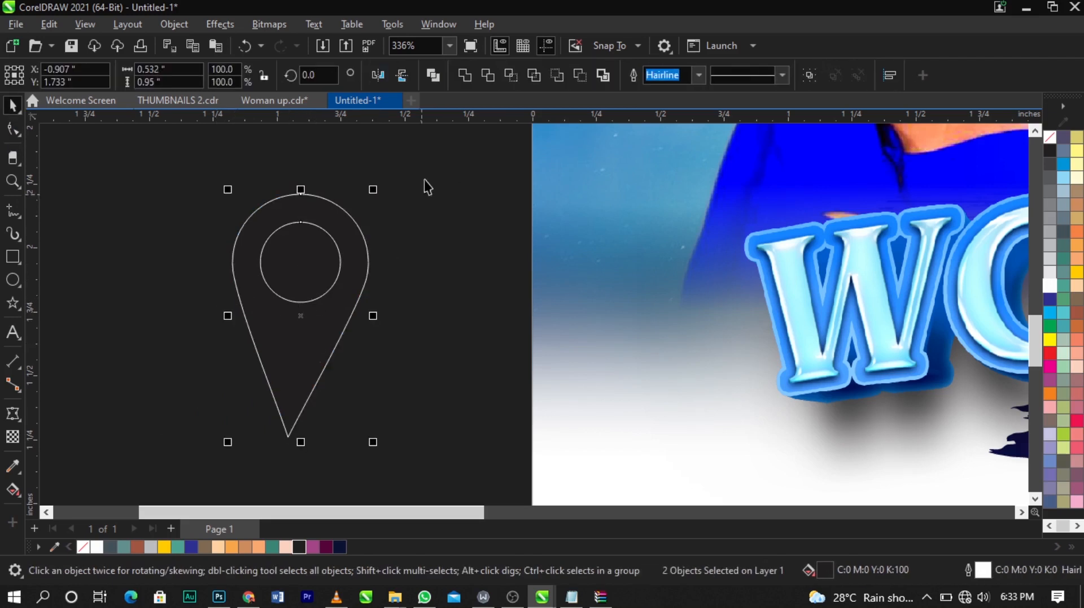
pyautogui.click(486, 79)
pyautogui.click(302, 256)
pyautogui.press('Delete')
pyautogui.click(318, 331)
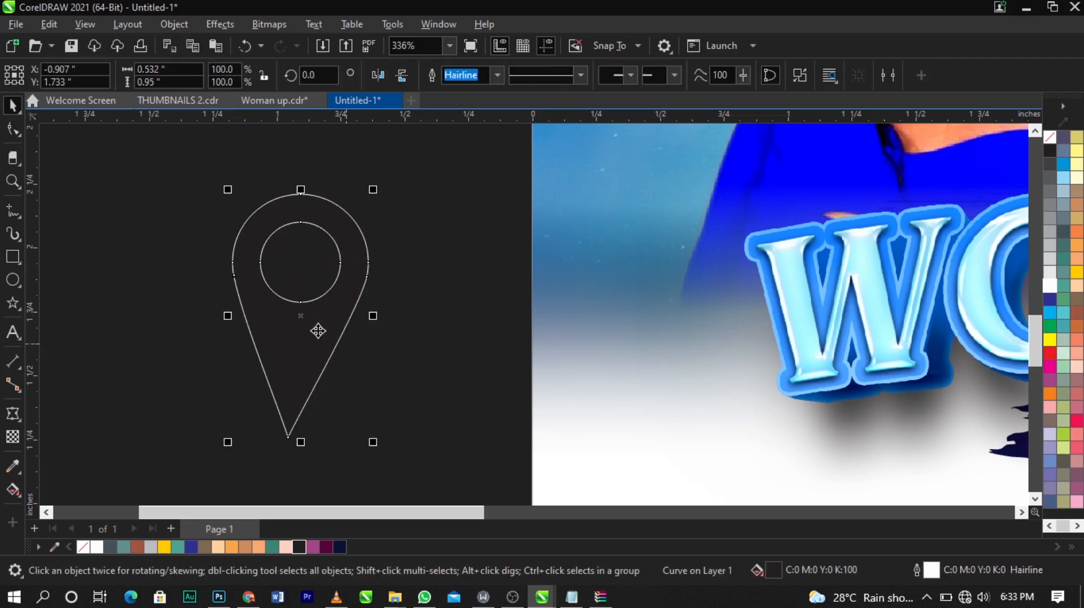
# Step: Shorten the pin's point by moving its bottom node up, and scale the pin down to about 0.16 inch wide
pyautogui.click(7, 129)
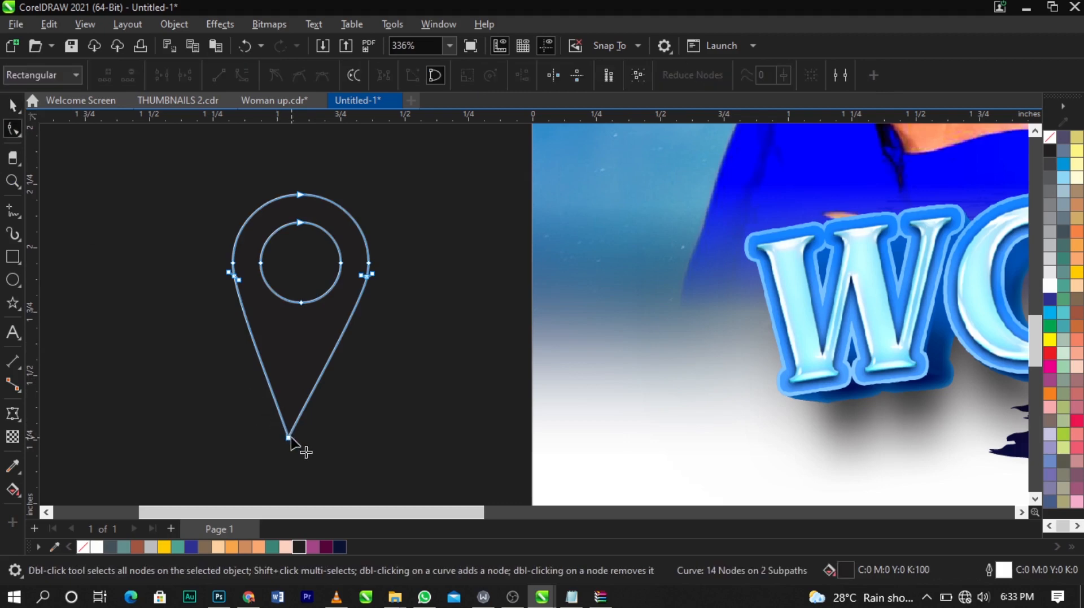
pyautogui.moveTo(290, 438); pyautogui.dragTo(294, 413)
pyautogui.press('space')
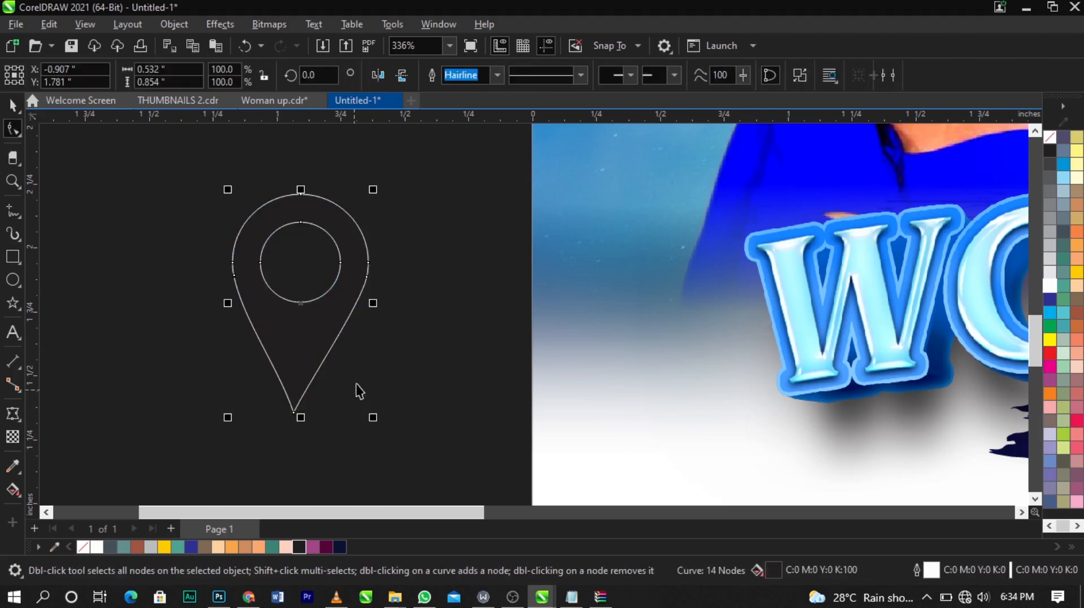
pyautogui.moveTo(373, 189); pyautogui.dragTo(375, 271)
# Step: Move the pin beside the "DCI WSSP Community" venue text and resize it to about 0.08 by 0.12 inch
pyautogui.scroll(-1, 255, 309)
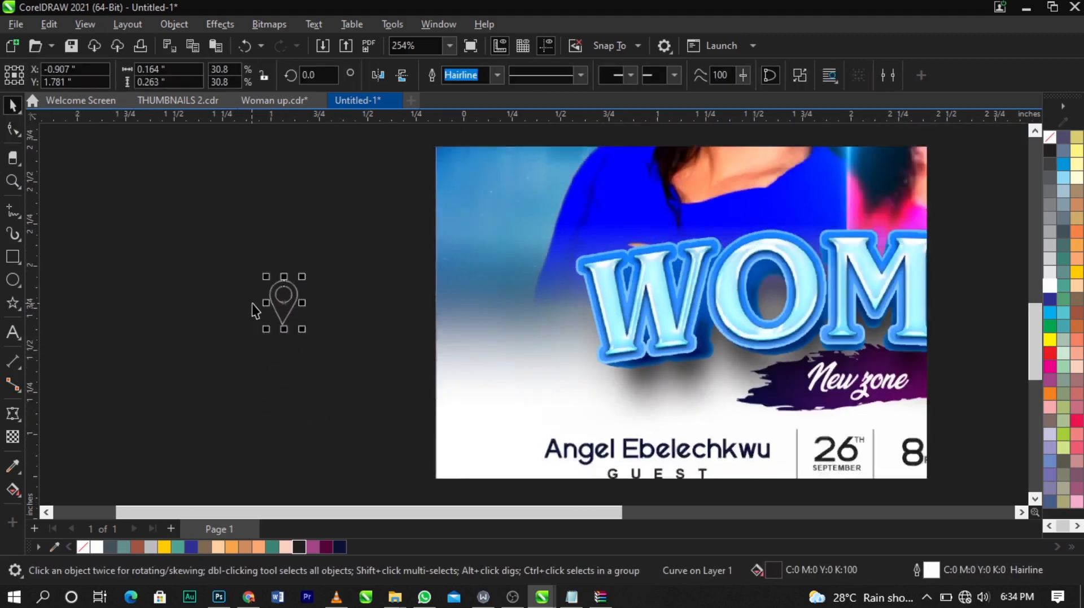
pyautogui.scroll(-2, 255, 309)
pyautogui.moveTo(273, 299); pyautogui.dragTo(430, 474)
pyautogui.press('z')
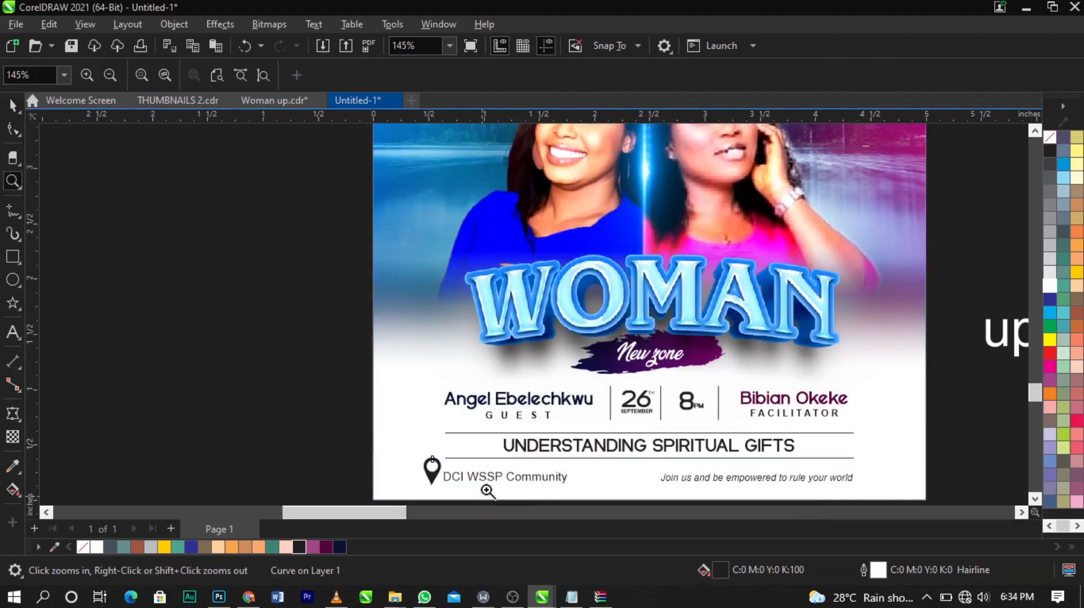
pyautogui.moveTo(366, 443); pyautogui.dragTo(488, 491)
pyautogui.press('space')
pyautogui.moveTo(646, 238); pyautogui.dragTo(648, 274)
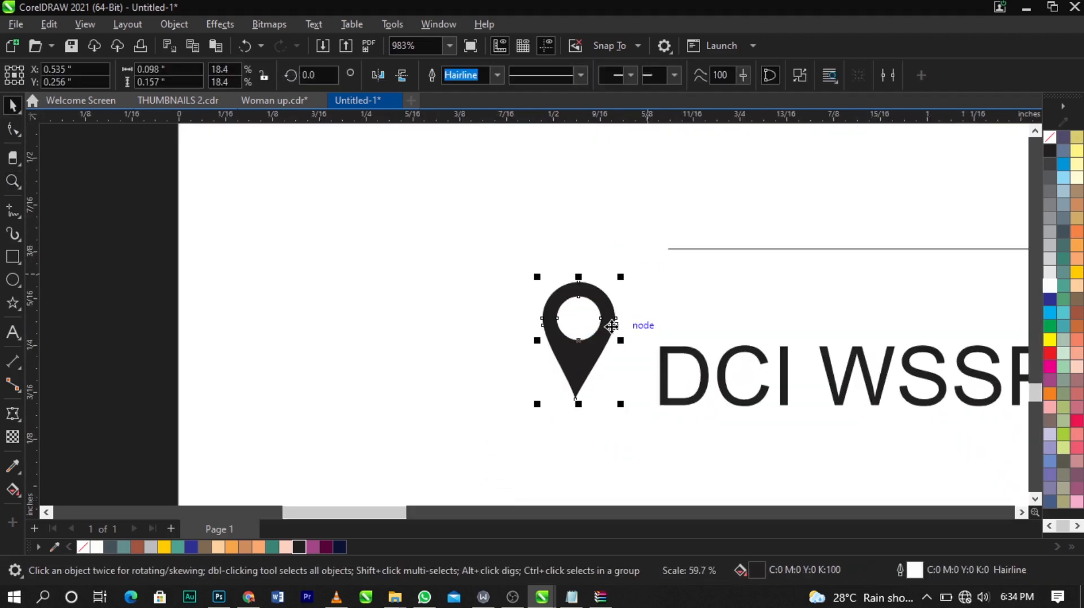
pyautogui.moveTo(611, 326); pyautogui.dragTo(638, 362)
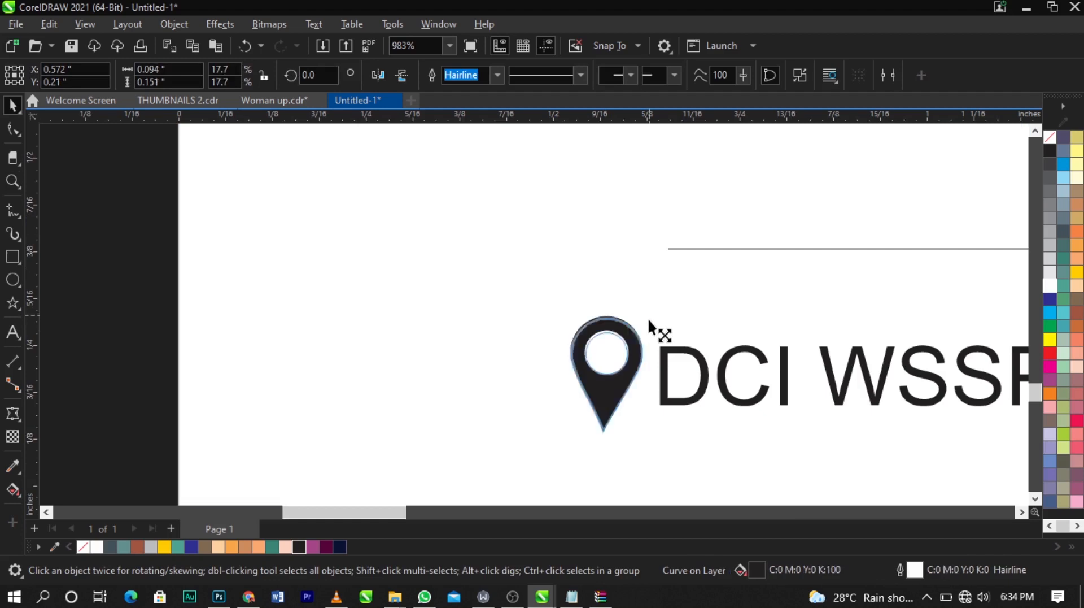
pyautogui.moveTo(649, 321); pyautogui.dragTo(641, 331)
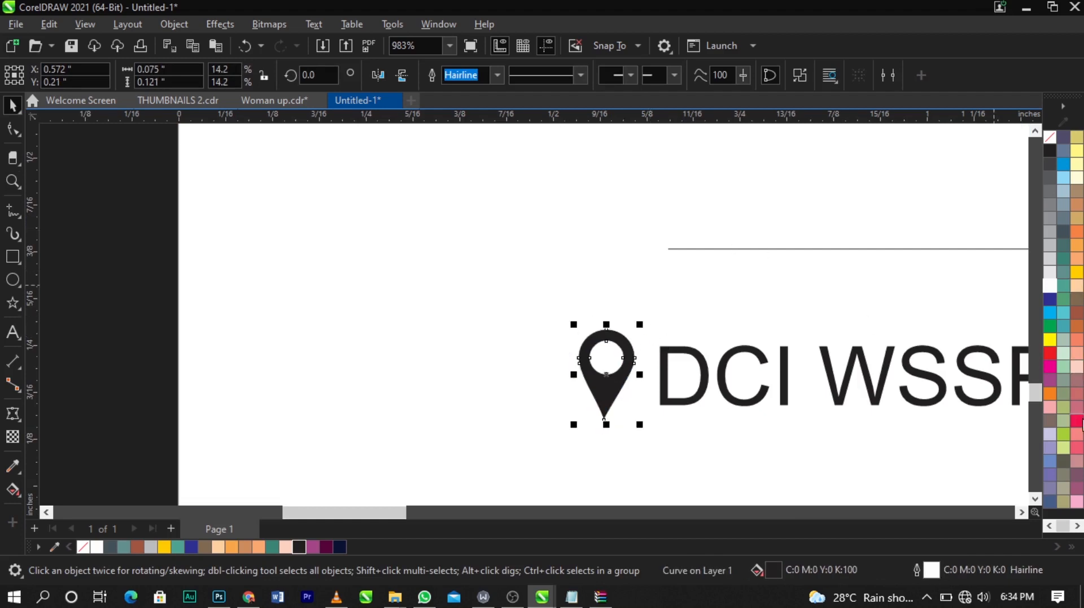
# Step: Fill the pin red and shift the venue text slightly to sit next to it
pyautogui.click(1077, 420)
pyautogui.scroll(-7, 465, 366)
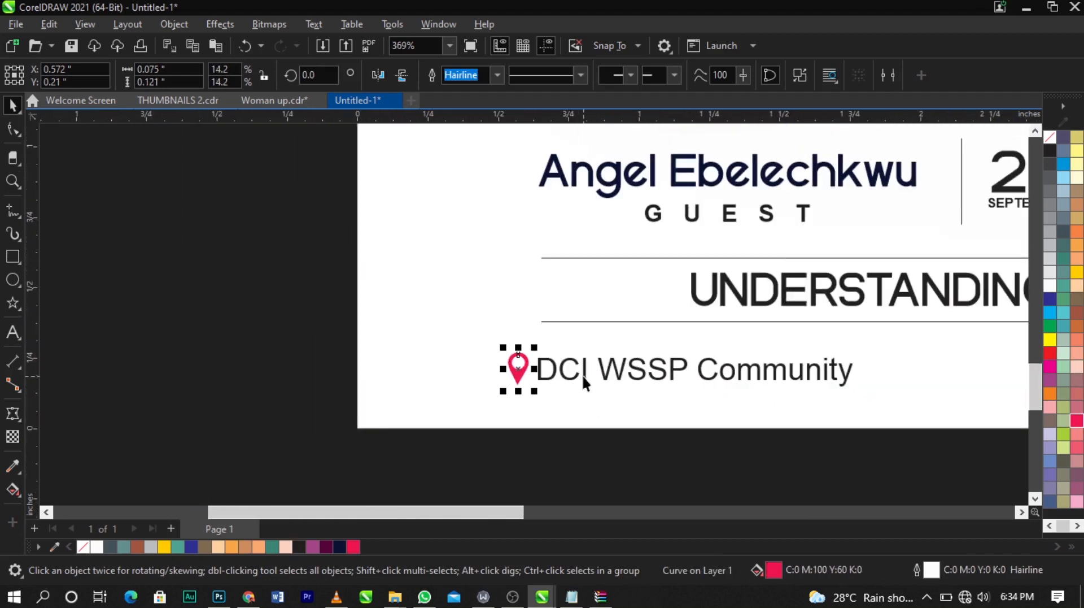
pyautogui.keyDown('shift'); pyautogui.click(584, 378); pyautogui.keyUp('shift')
pyautogui.scroll(2, 585, 378)
pyautogui.moveTo(585, 378); pyautogui.dragTo(630, 368)
pyautogui.scroll(-8, 335, 327)
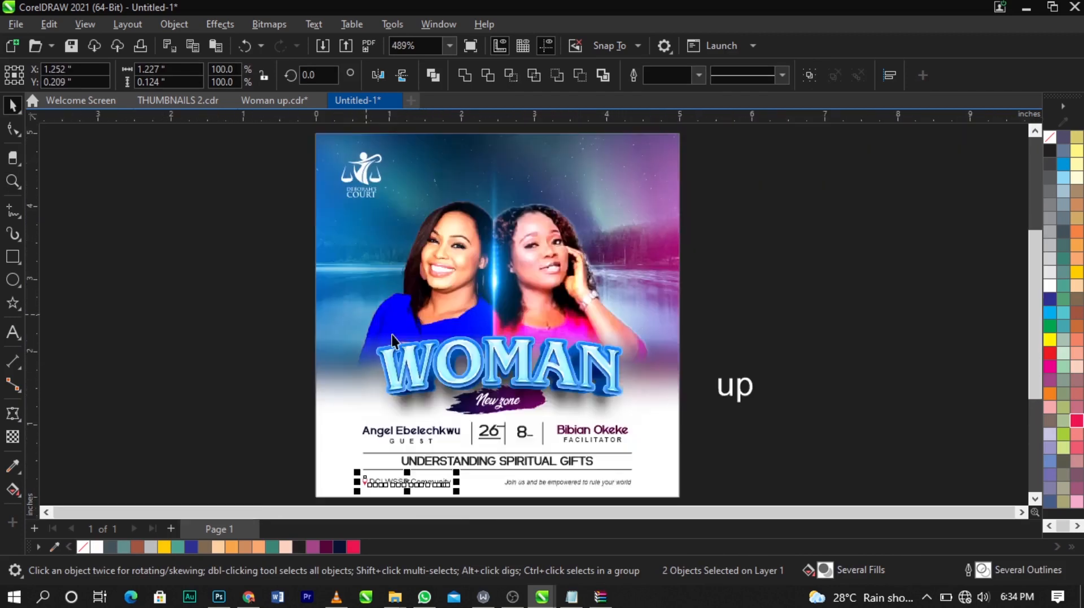
pyautogui.click(150, 266)
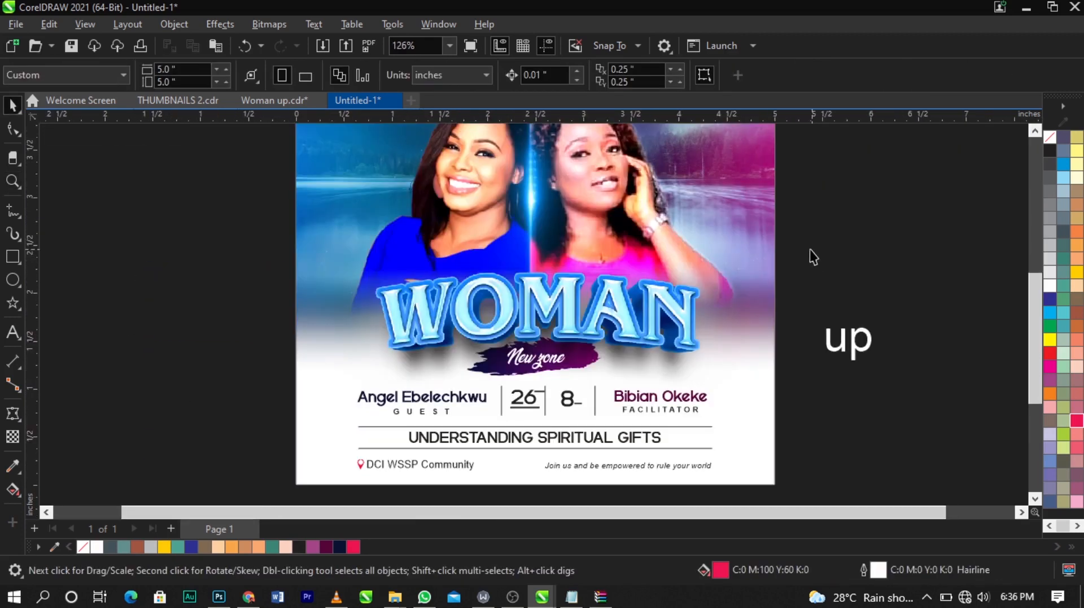
# Step: Draw a closed arrow shape about 0.66 by 0.88 inch with the line tool over the end of "WOMAN"
pyautogui.scroll(3, 810, 250)
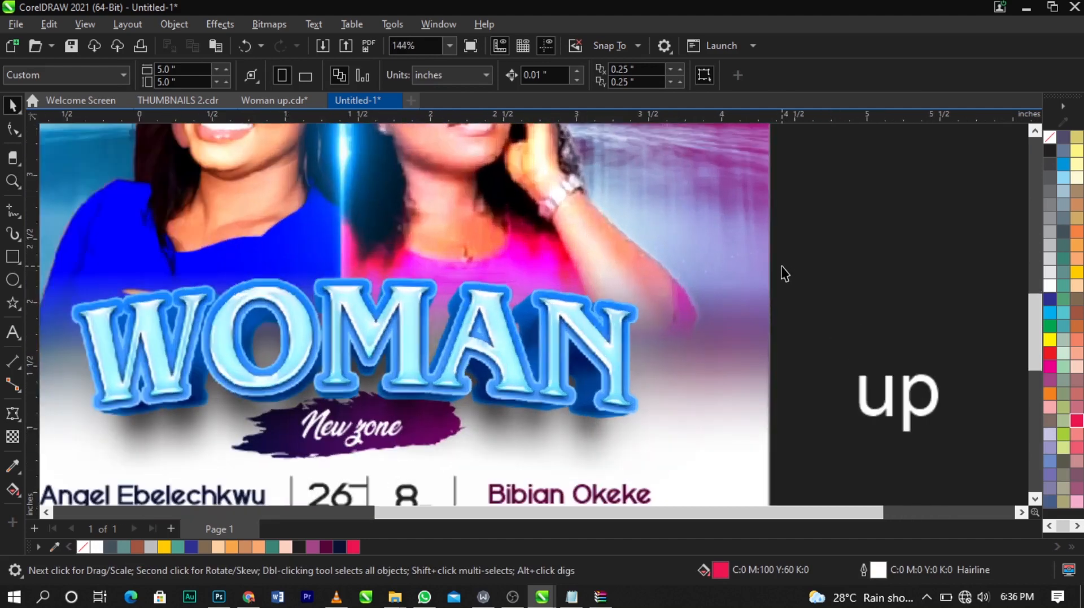
pyautogui.click(8, 218)
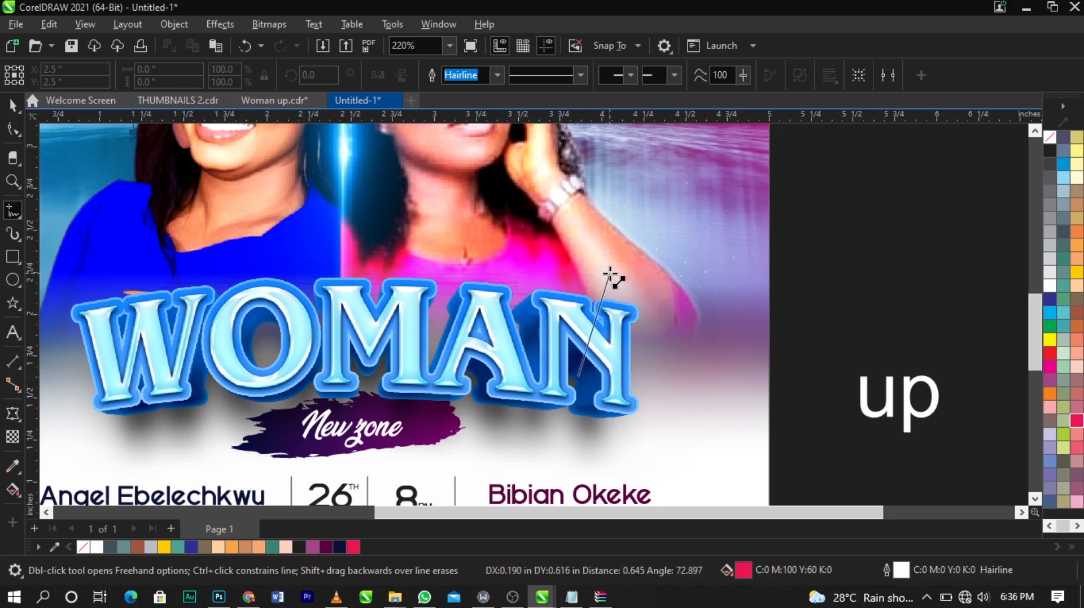
pyautogui.click(610, 275)
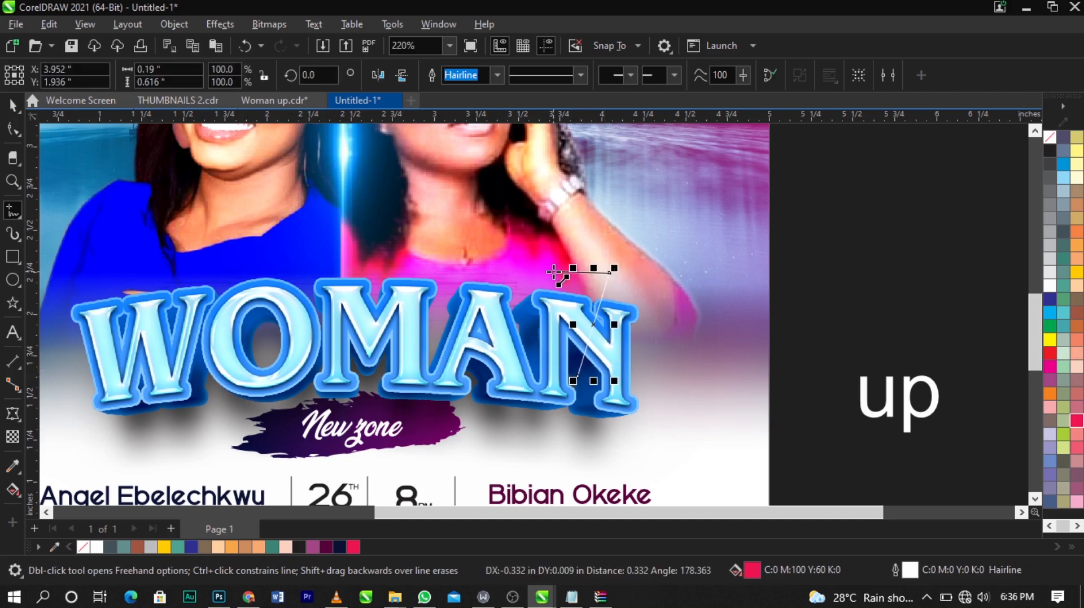
pyautogui.click(554, 271)
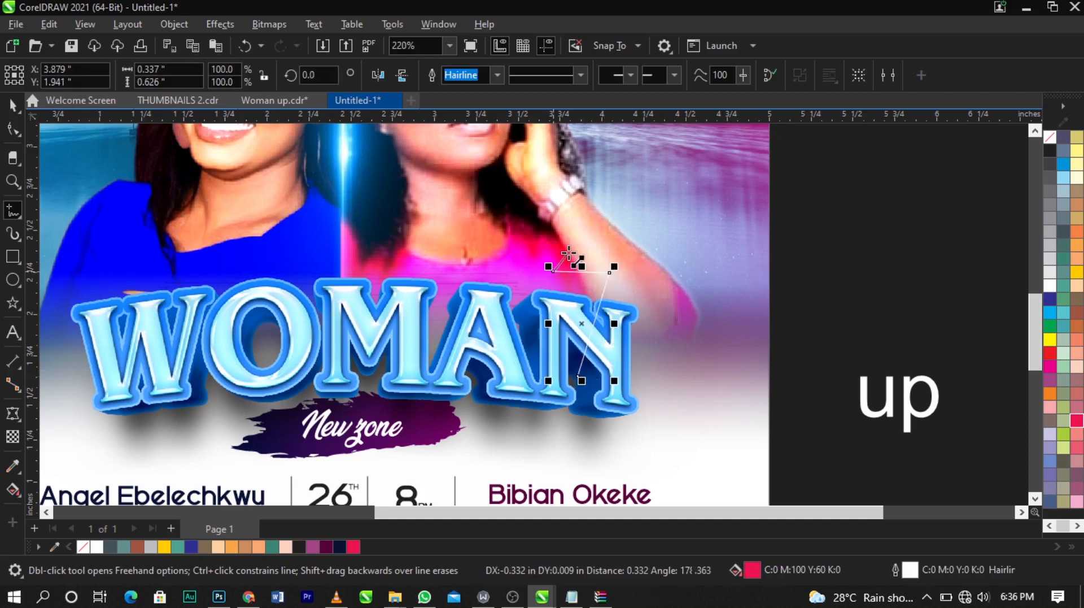
pyautogui.click(597, 228)
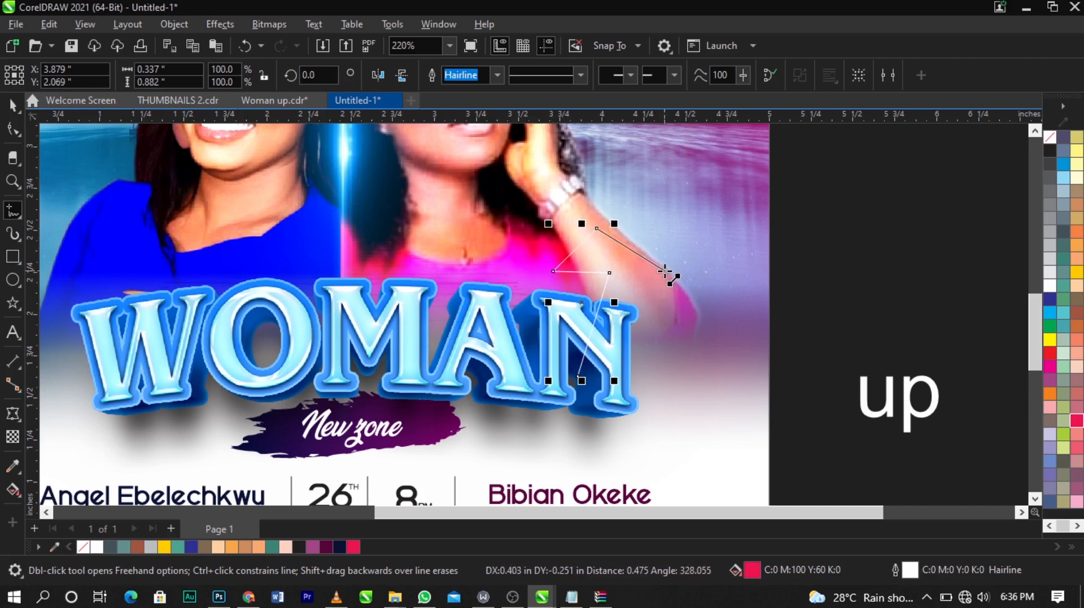
pyautogui.click(665, 271)
pyautogui.click(626, 271)
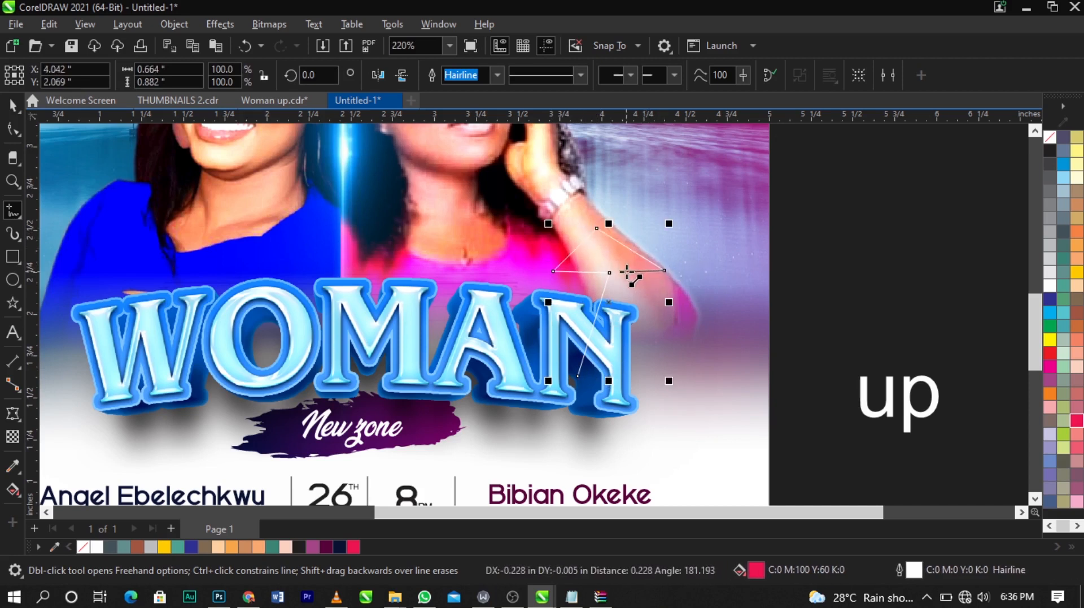
pyautogui.click(579, 376)
pyautogui.scroll(2, 629, 225)
pyautogui.press('space')
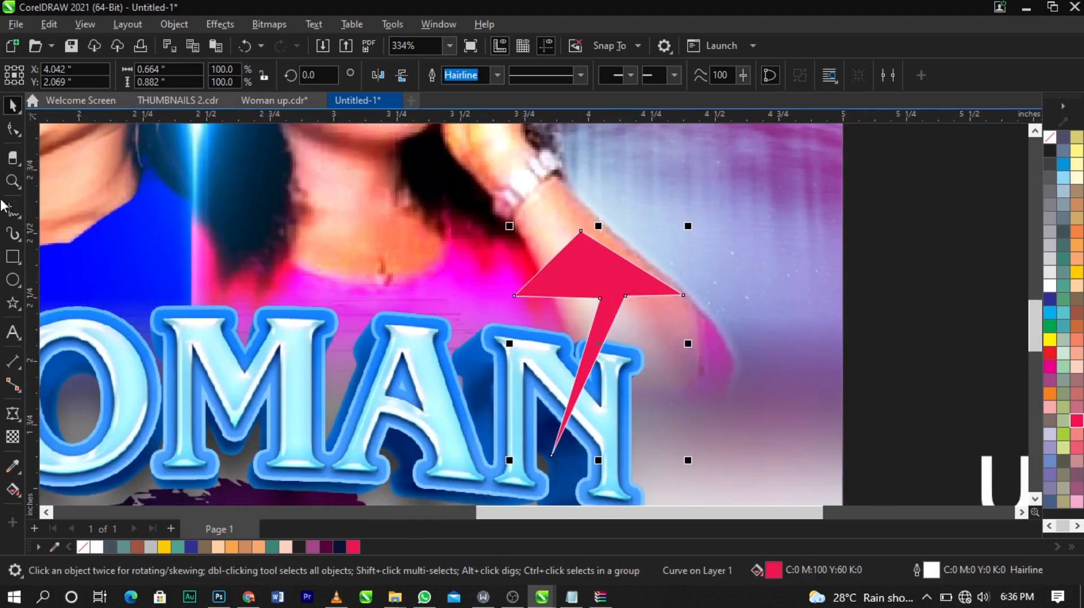
# Step: Reshape the arrow's head by repositioning its tip and inner corner nodes
pyautogui.click(13, 130)
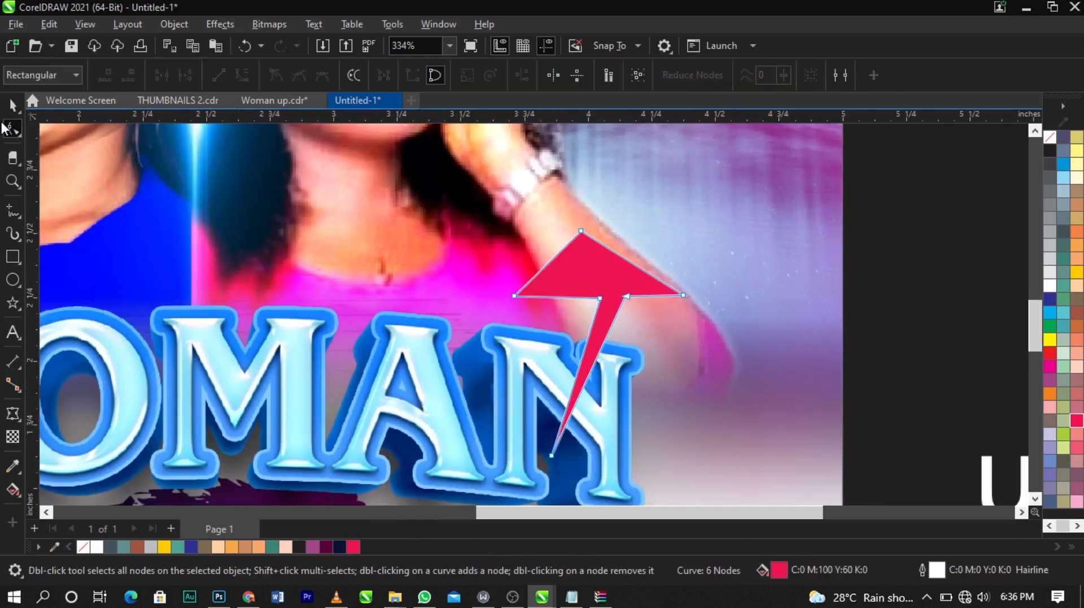
pyautogui.moveTo(581, 232); pyautogui.dragTo(607, 230)
pyautogui.scroll(1, 605, 283)
pyautogui.moveTo(600, 300); pyautogui.dragTo(640, 299)
pyautogui.moveTo(608, 222); pyautogui.dragTo(588, 217)
pyautogui.scroll(-1, 588, 217)
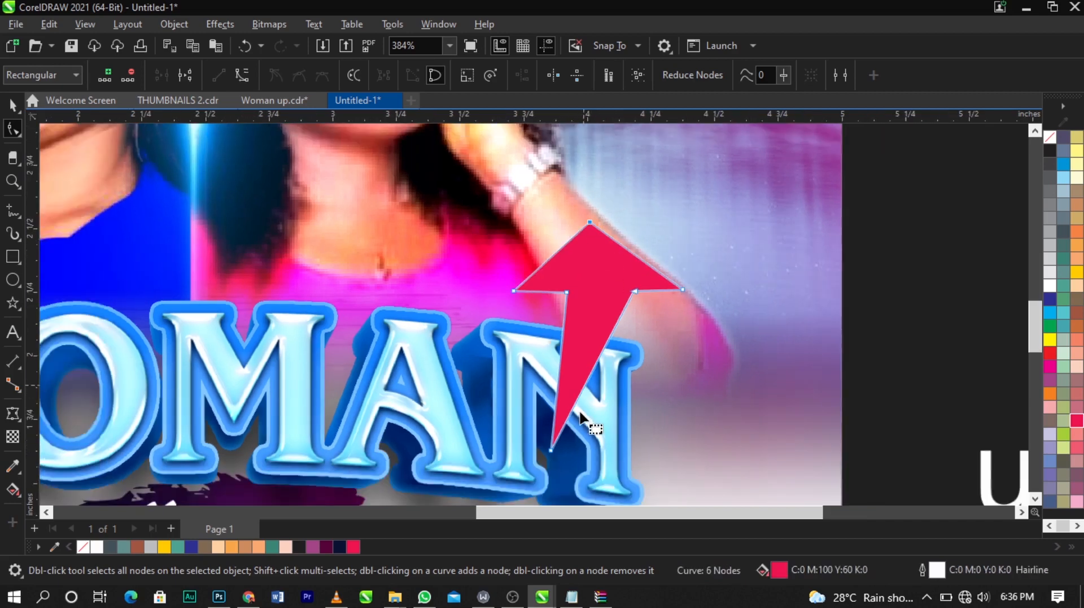
# Step: Convert both shaft sides of the arrow to curves and bend them into a sweeping curved arrow
pyautogui.rightClick(602, 352)
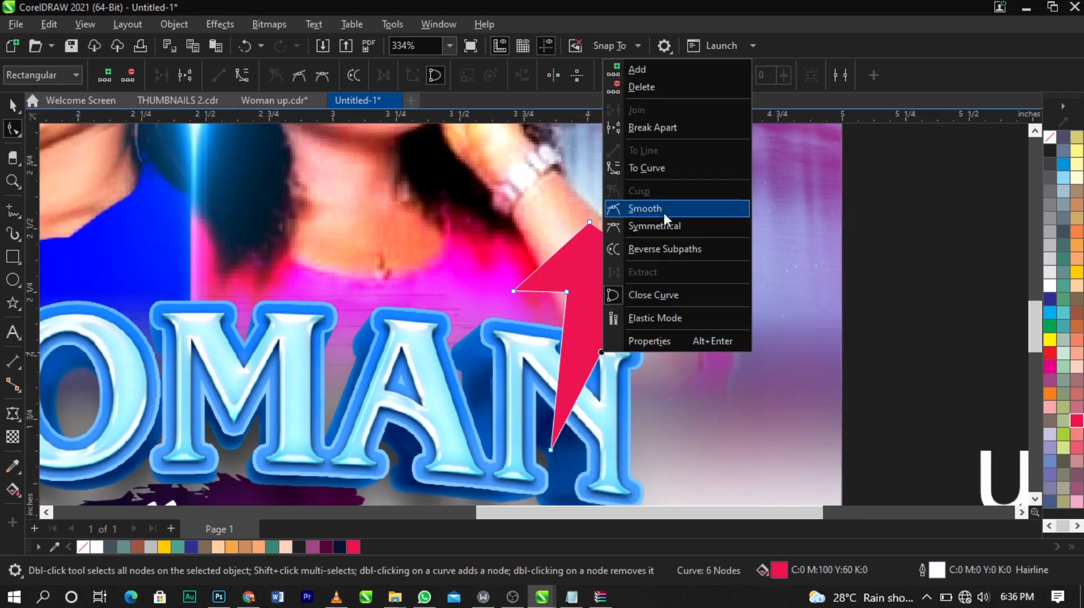
pyautogui.click(669, 167)
pyautogui.scroll(2, 632, 379)
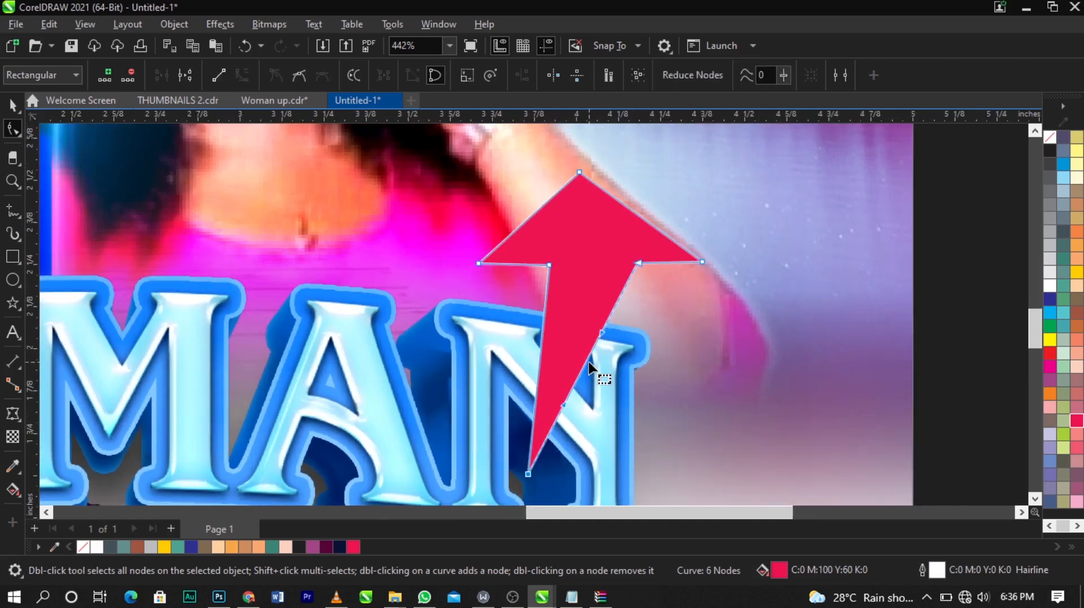
pyautogui.click(597, 356)
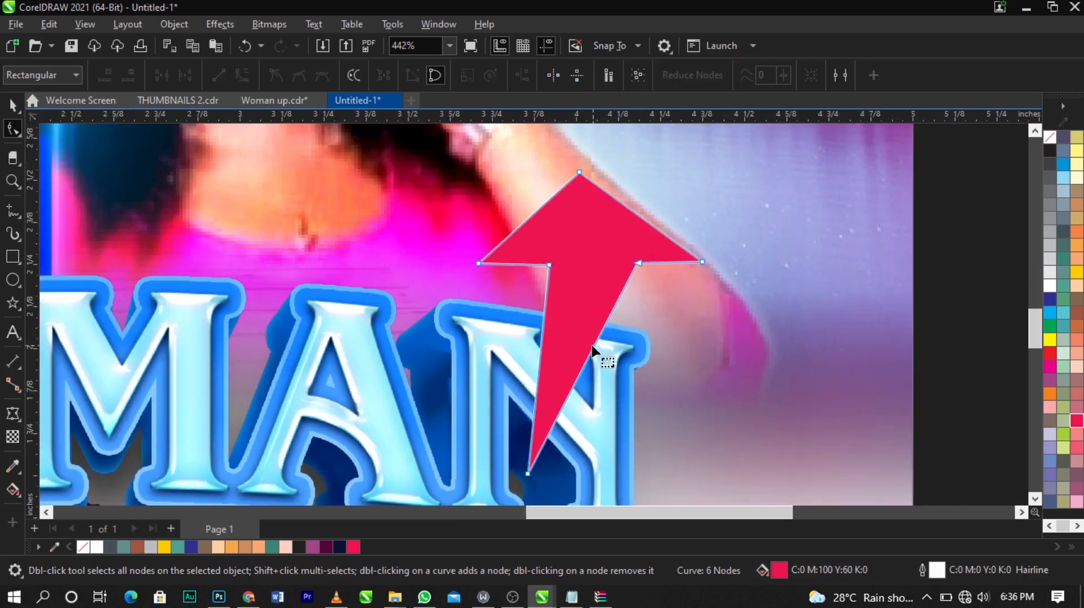
pyautogui.moveTo(594, 350); pyautogui.dragTo(617, 369)
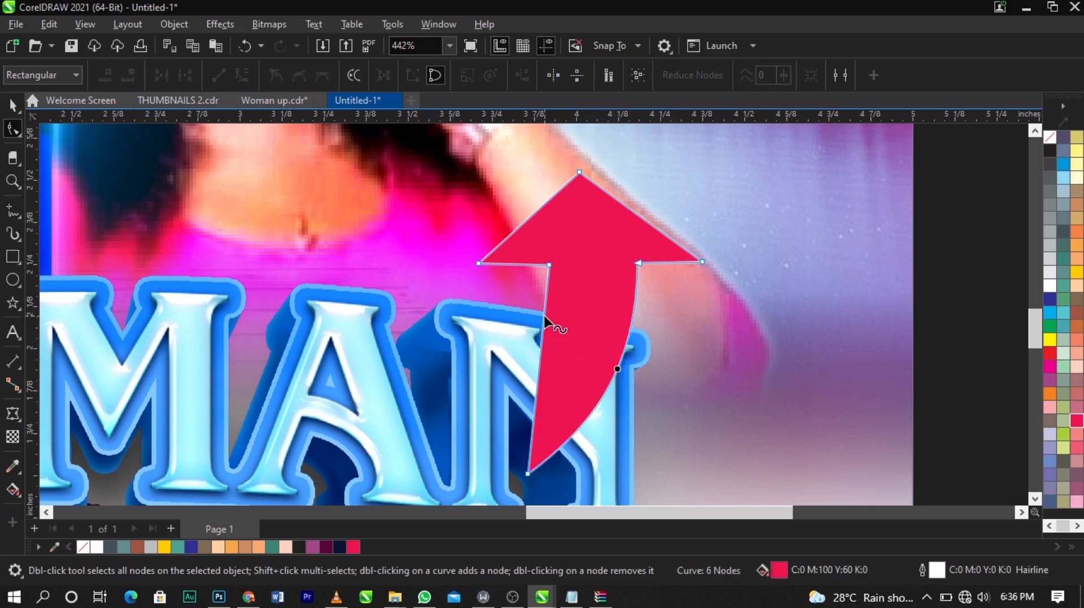
pyautogui.rightClick(544, 318)
pyautogui.click(610, 134)
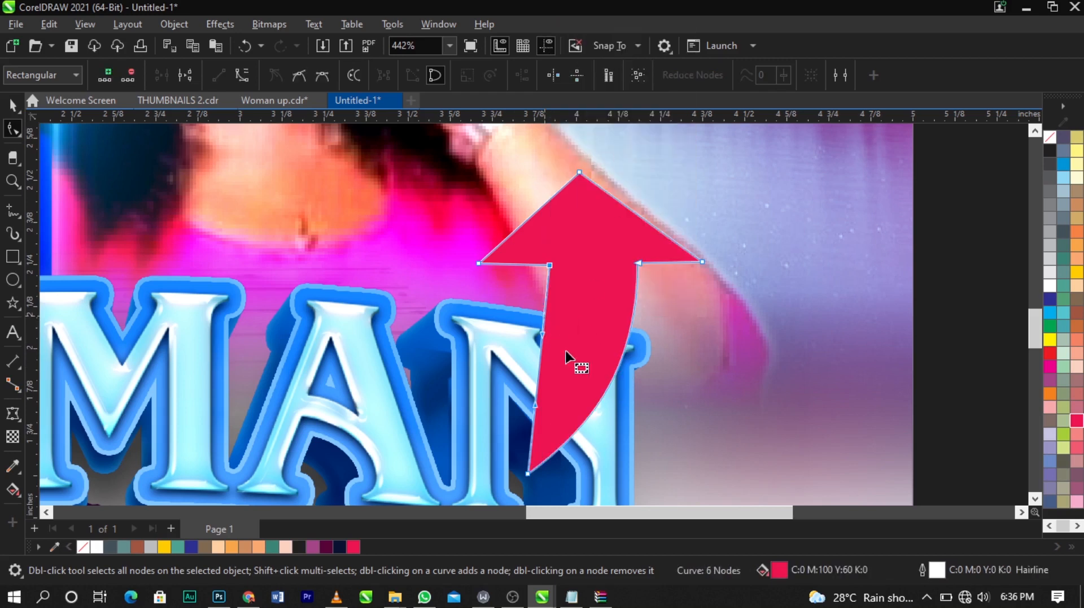
pyautogui.moveTo(542, 341); pyautogui.dragTo(567, 345)
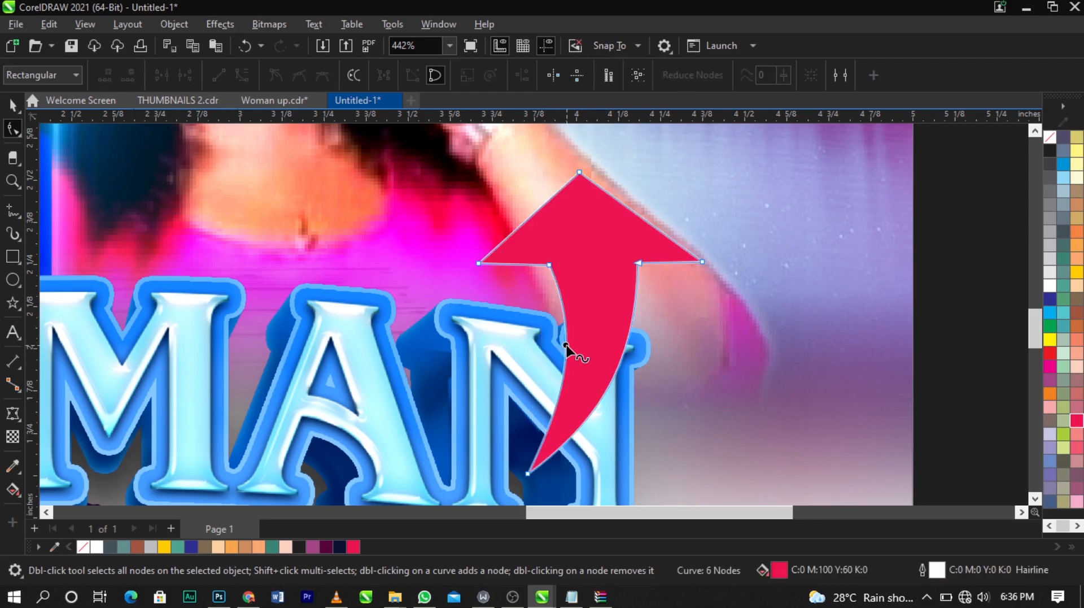
pyautogui.press('space')
pyautogui.moveTo(571, 332); pyautogui.dragTo(577, 336)
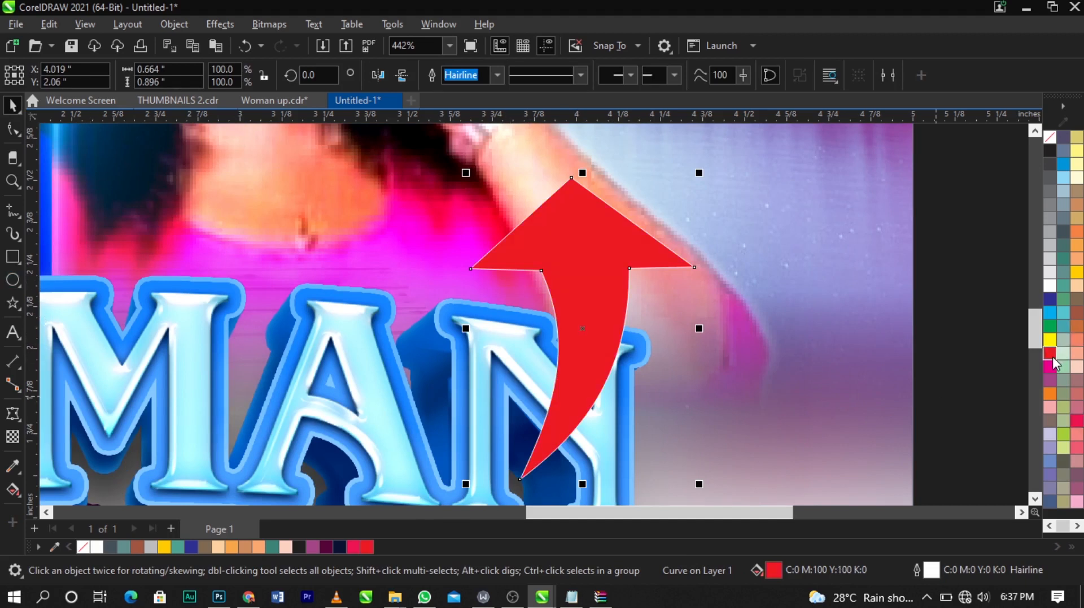
# Step: Apply a linear fountain fill to the arrow, from bright red at the head to dark red #5C0000 at the tail
pyautogui.click(9, 492)
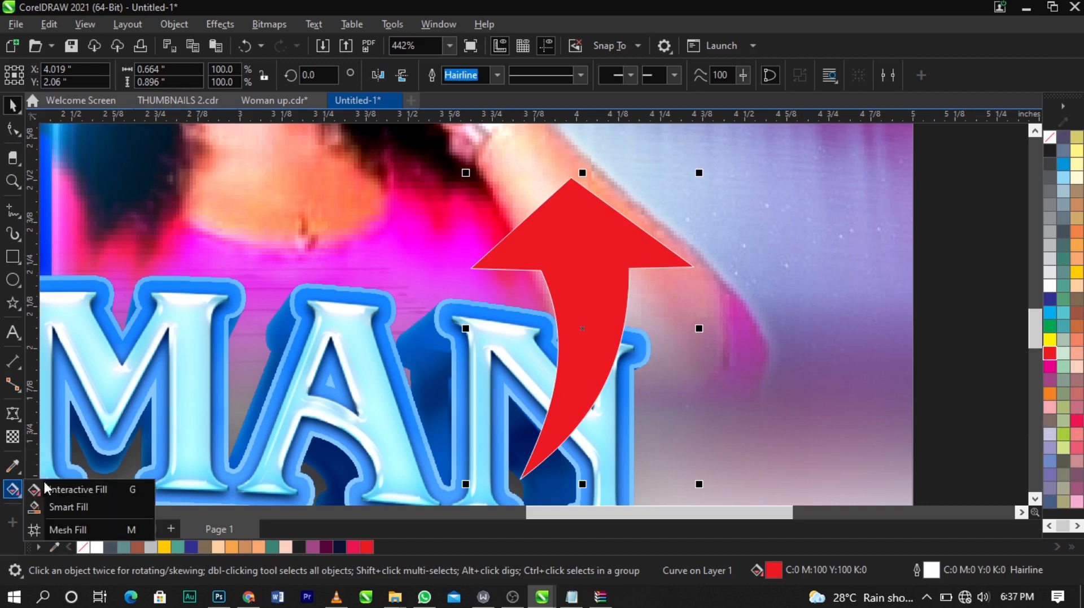
pyautogui.click(45, 488)
pyautogui.moveTo(604, 204); pyautogui.dragTo(541, 470)
pyautogui.click(581, 460)
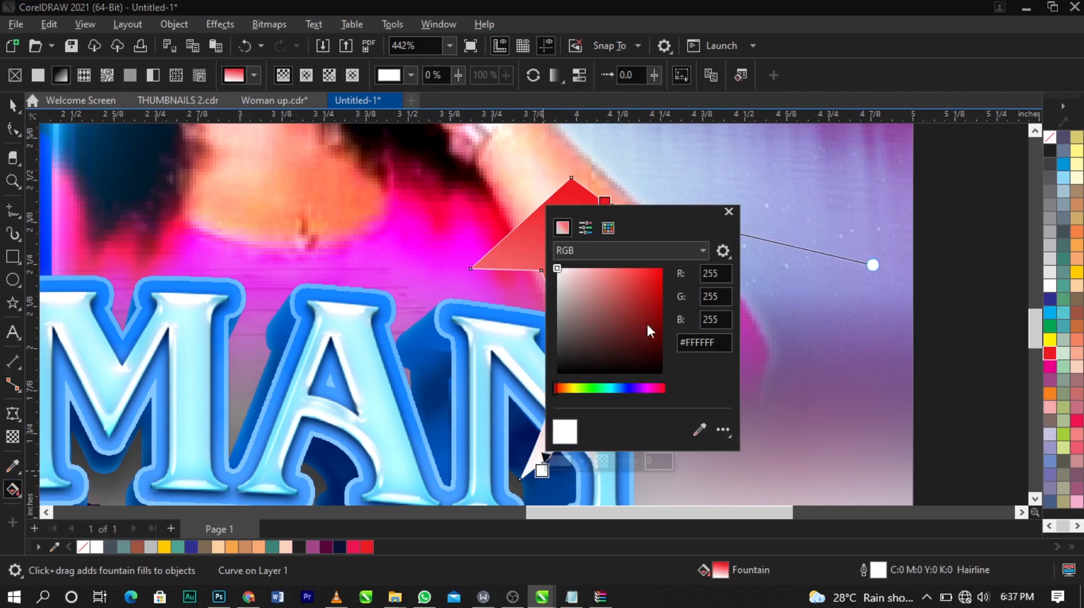
pyautogui.click(663, 335)
pyautogui.moveTo(650, 214); pyautogui.dragTo(778, 191)
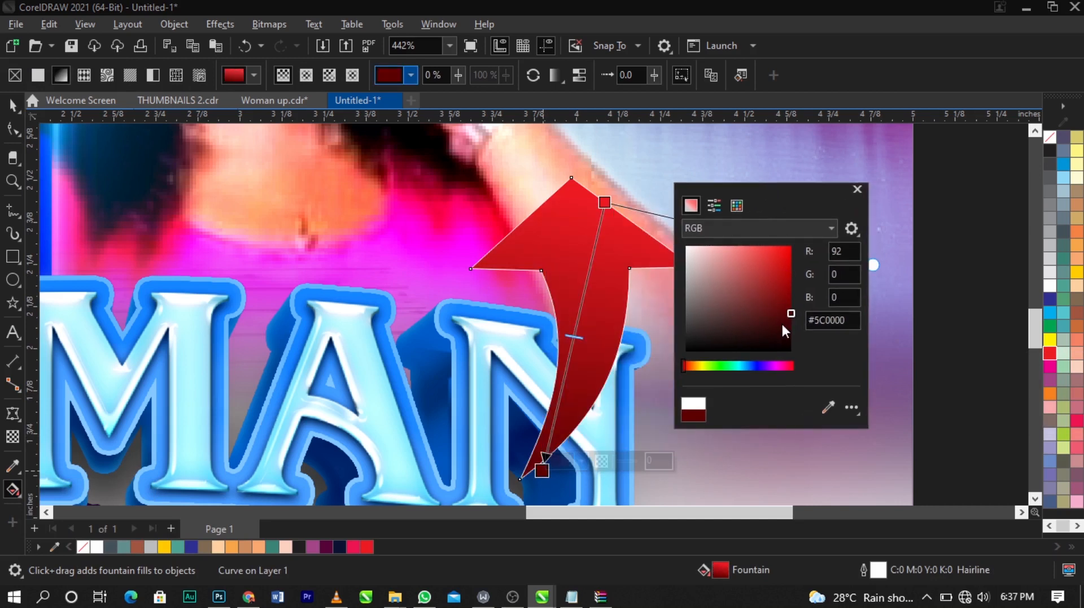
pyautogui.moveTo(783, 325); pyautogui.dragTo(799, 325)
pyautogui.click(597, 233)
pyautogui.click(605, 205)
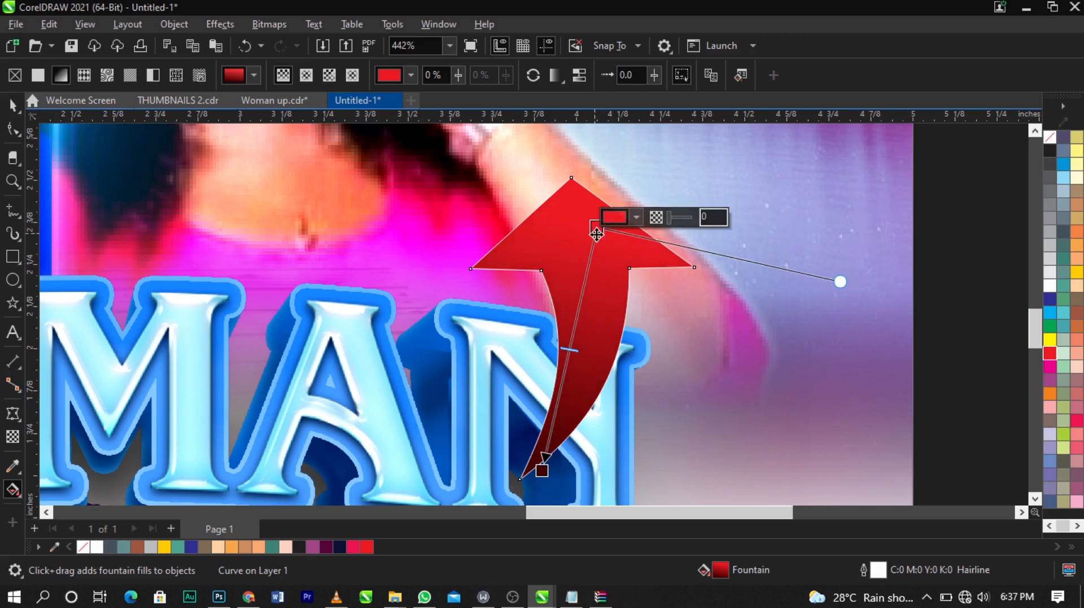
pyautogui.press('space')
# Step: Remove the arrow's outline and scale the arrow down to about 93%
pyautogui.rightClick(1045, 138)
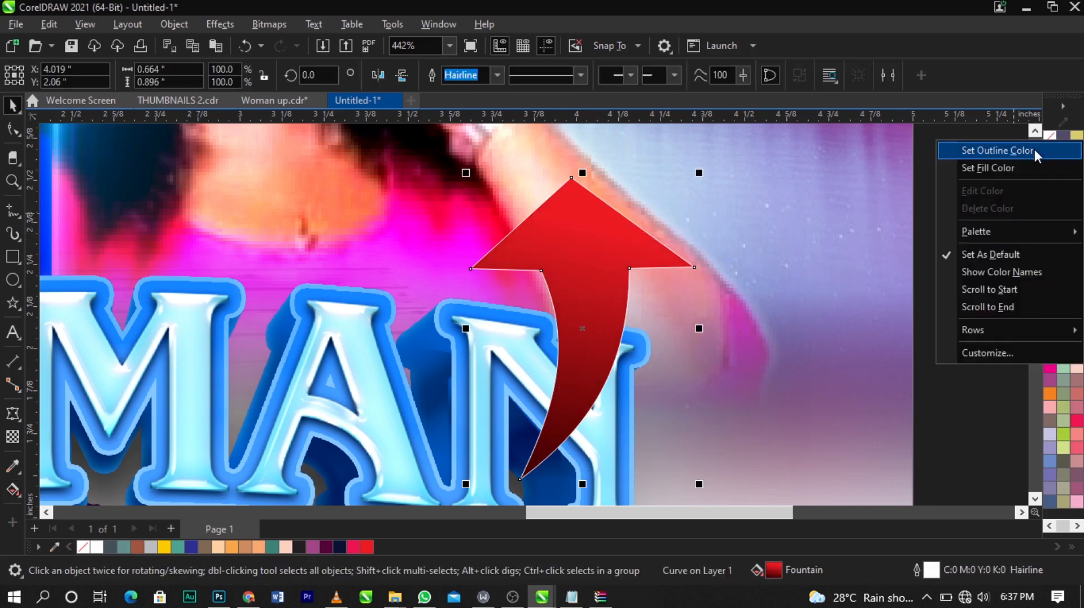
pyautogui.click(1035, 149)
pyautogui.moveTo(700, 173); pyautogui.dragTo(684, 193)
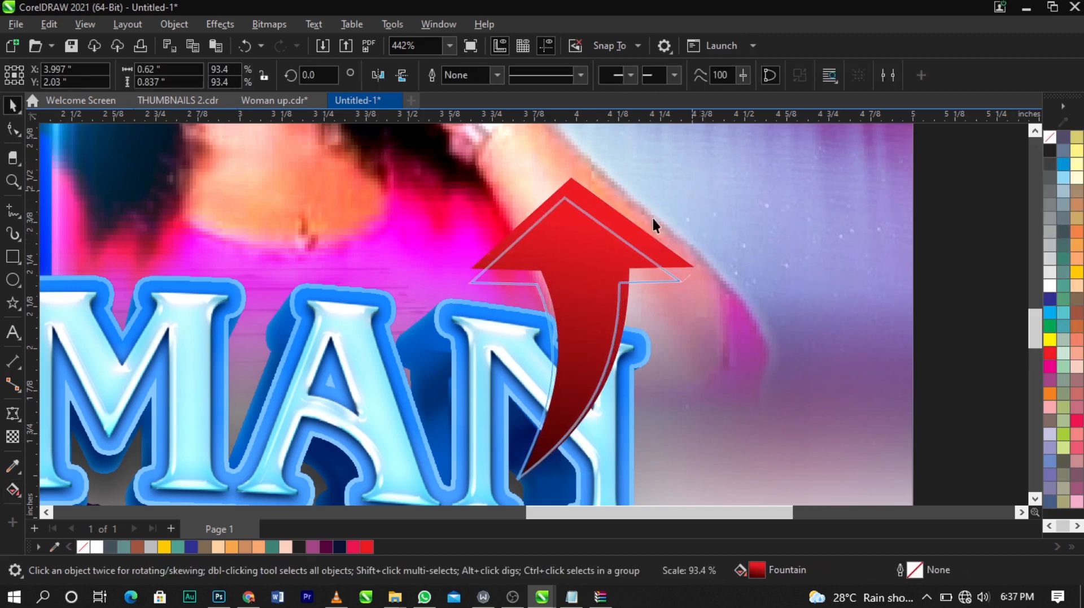
# Step: Move the "up" text onto the red arrow's head and bring it to the front
pyautogui.scroll(-5, 598, 247)
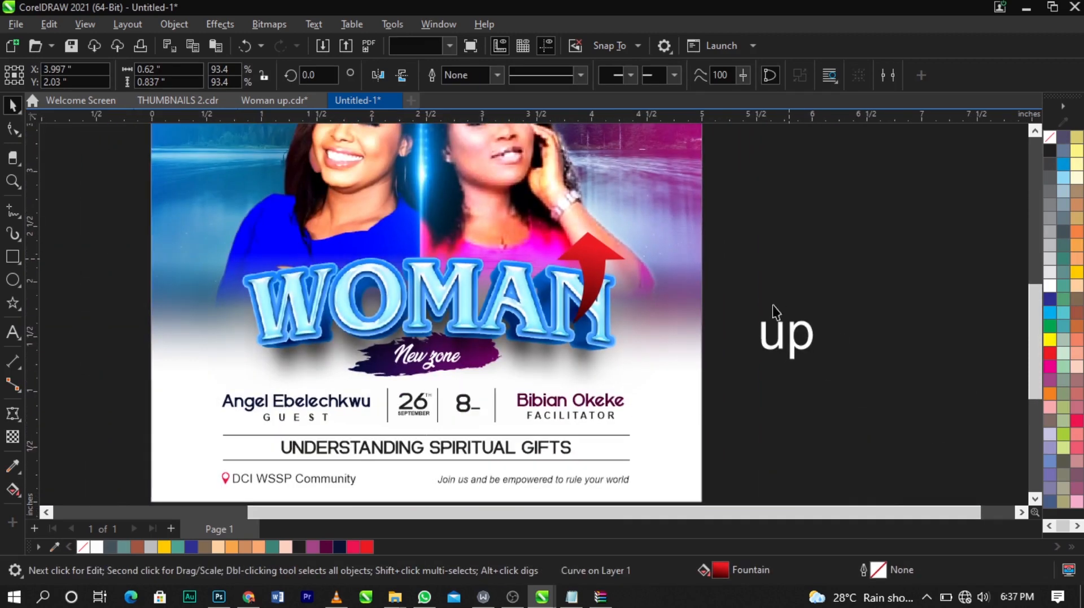
pyautogui.click(777, 316)
pyautogui.moveTo(659, 294); pyautogui.dragTo(584, 256)
pyautogui.scroll(1, 575, 237)
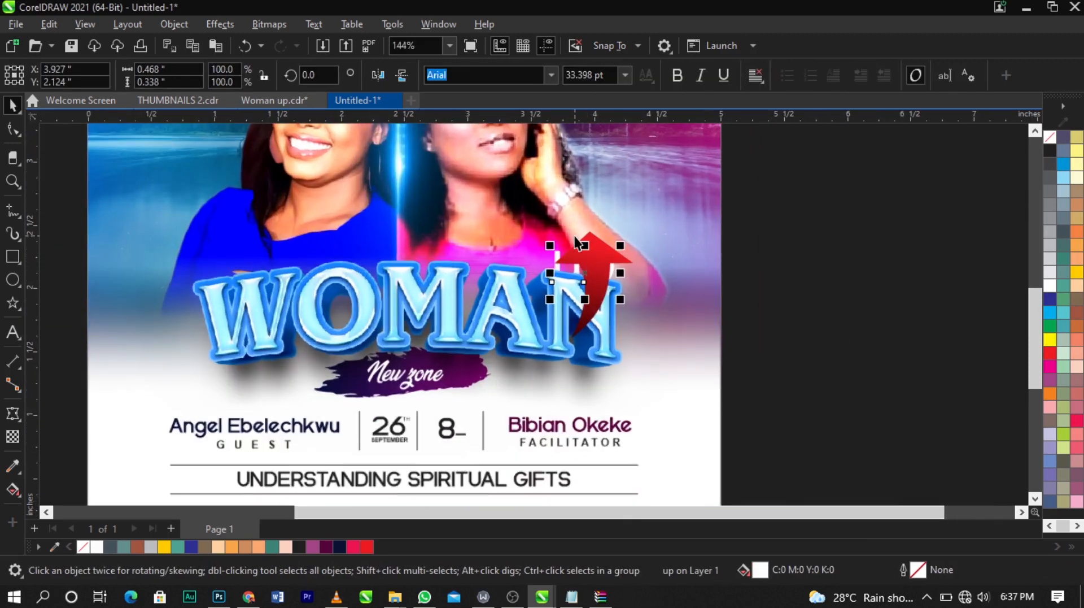
pyautogui.hotkey('shift', 'pageup')
pyautogui.scroll(4, 599, 257)
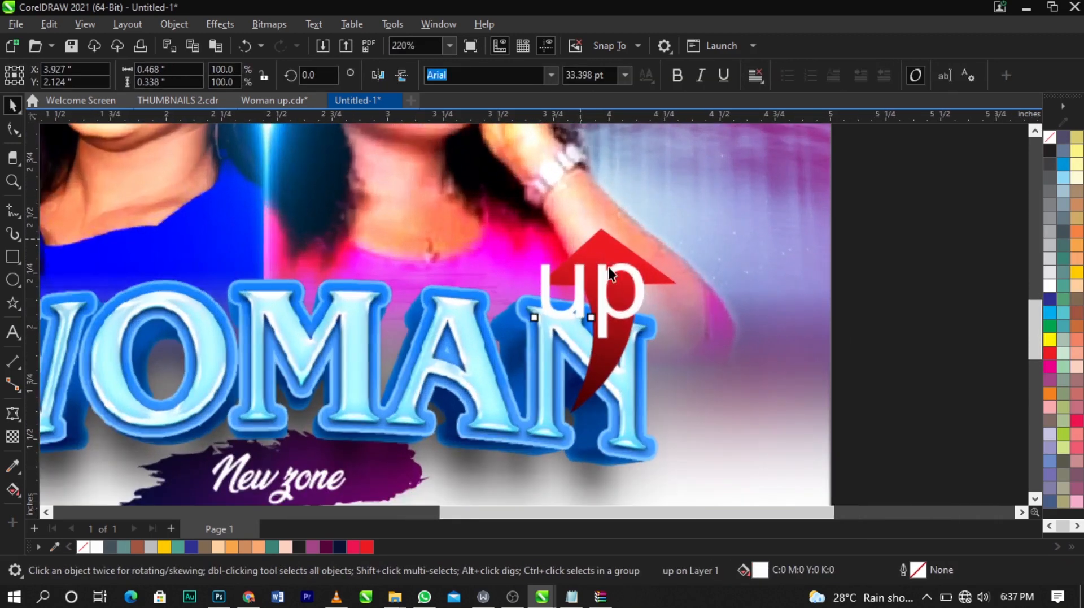
# Step: Change the "up" text to uppercase and scale it down to fit inside the arrow head
pyautogui.doubleClick(621, 261)
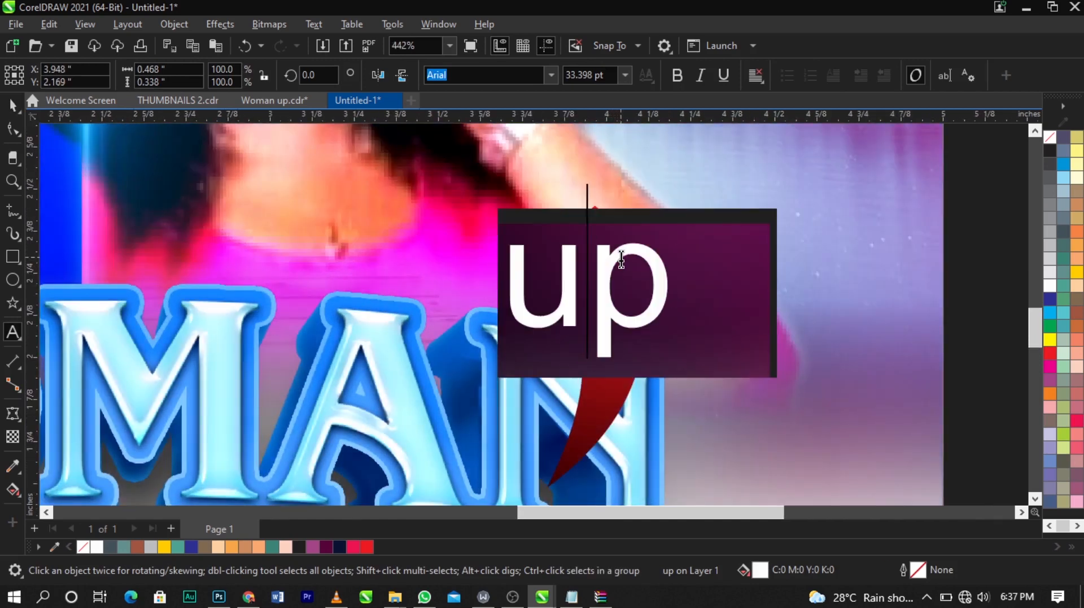
pyautogui.hotkey('ctrl', 'a')
pyautogui.hotkey('shift', 'F3')
pyautogui.click(521, 343)
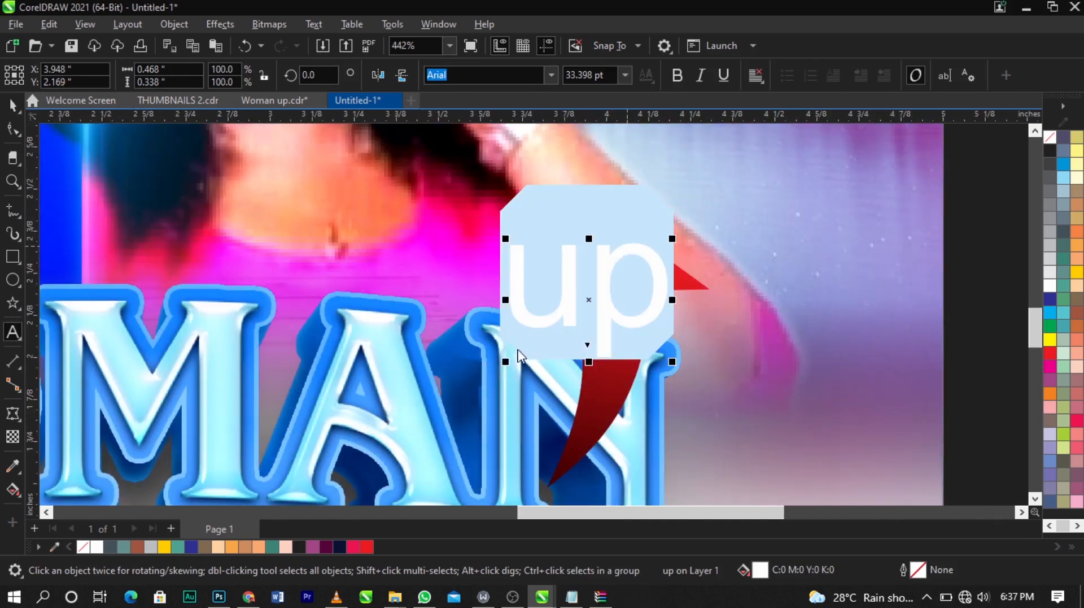
pyautogui.moveTo(716, 333); pyautogui.dragTo(664, 329)
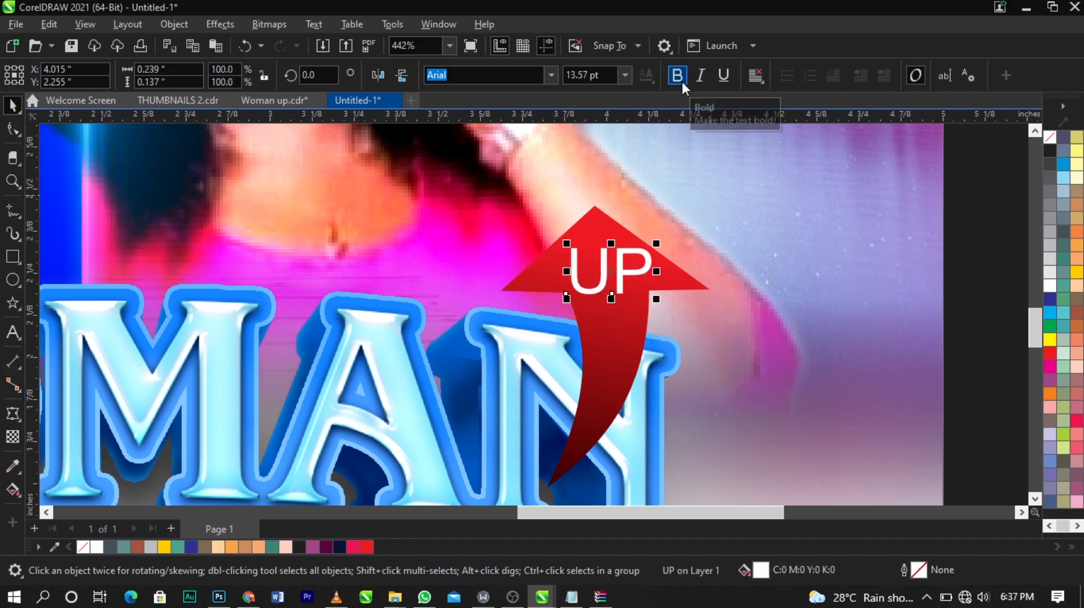
# Step: Make the UP text bold, fill it yellow and position it within the arrow head
pyautogui.click(680, 77)
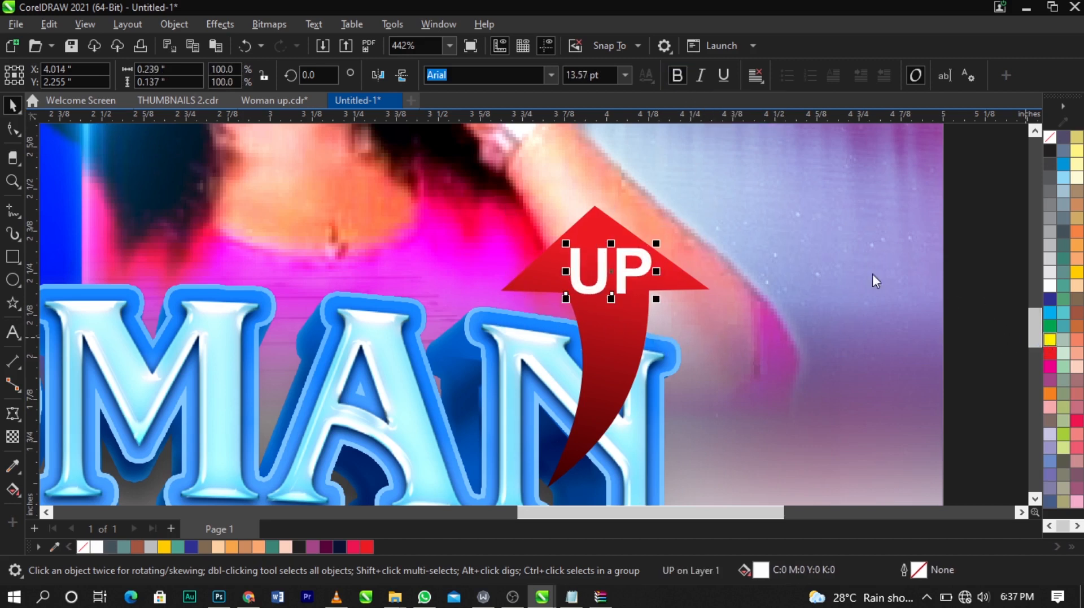
pyautogui.click(1048, 340)
pyautogui.scroll(2, 626, 276)
pyautogui.moveTo(628, 277); pyautogui.dragTo(663, 270)
pyautogui.scroll(-6, 523, 209)
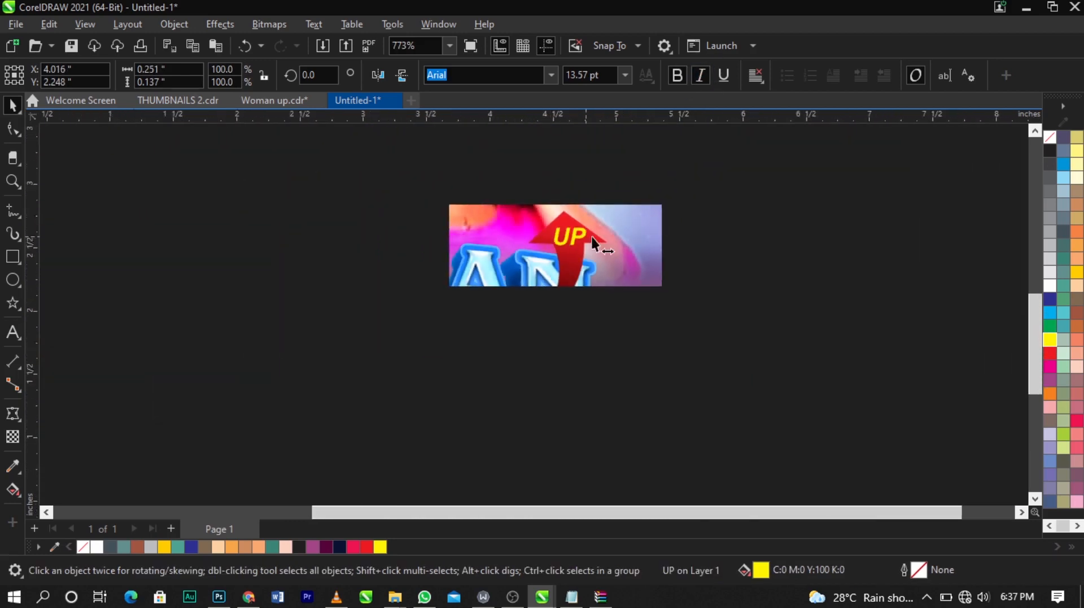
# Step: Move the lens-light bitmap over the photos, stretch it to about 324% wide and rotate it 270°
pyautogui.hotkey('shift', 'F4')
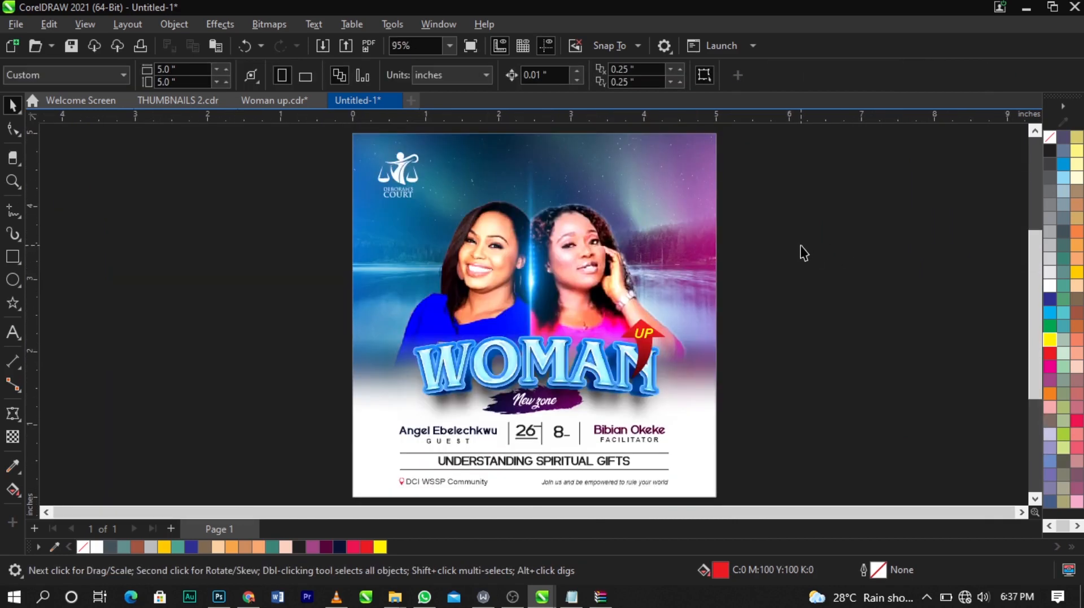
pyautogui.click(539, 276)
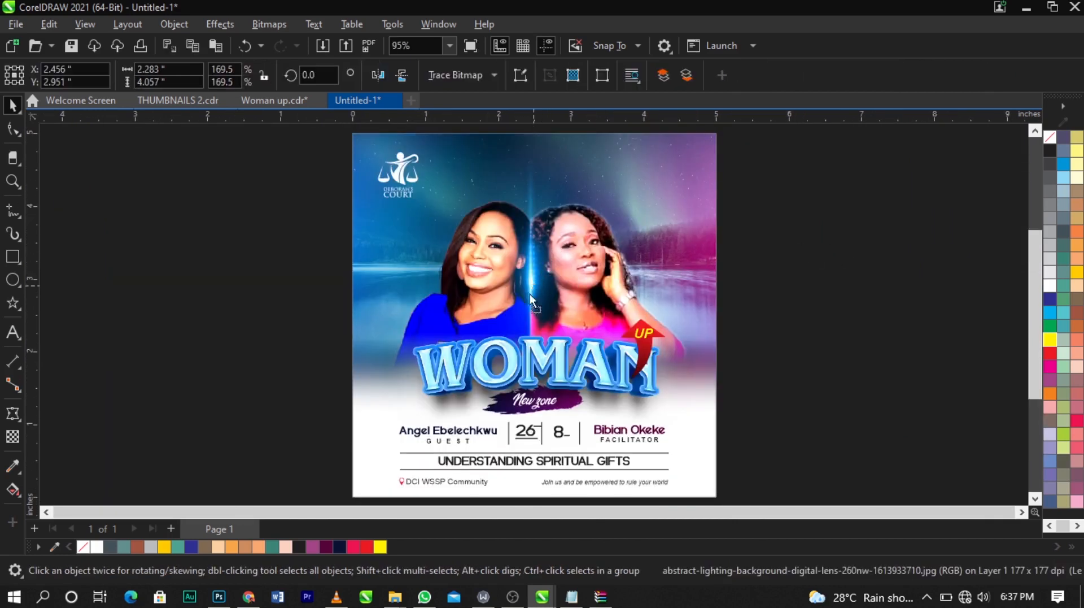
pyautogui.moveTo(531, 308); pyautogui.dragTo(457, 238)
pyautogui.click(432, 313)
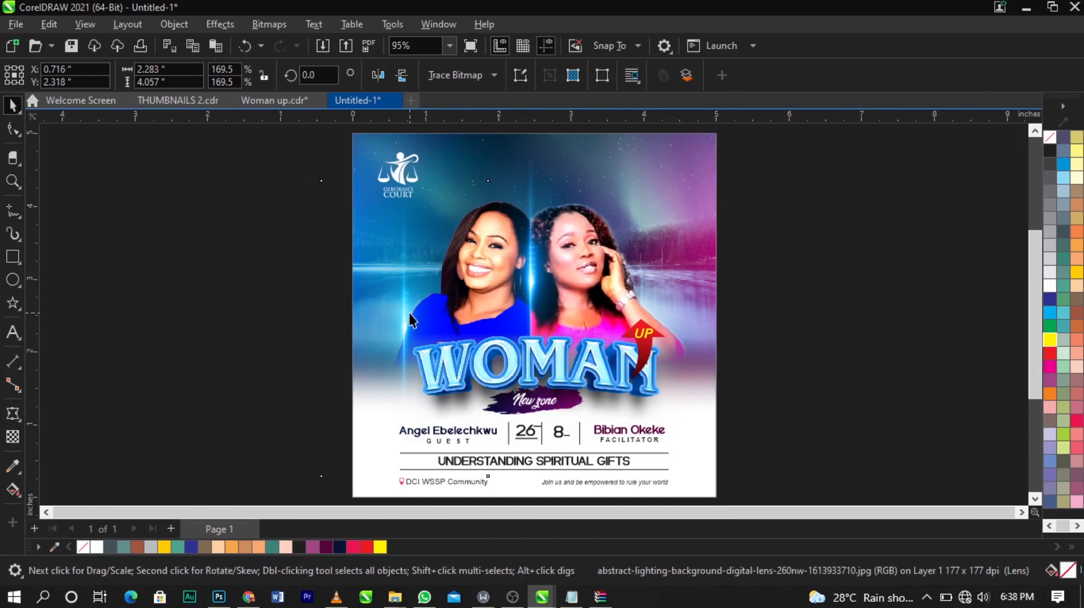
pyautogui.click(415, 316)
pyautogui.moveTo(495, 329); pyautogui.dragTo(572, 346)
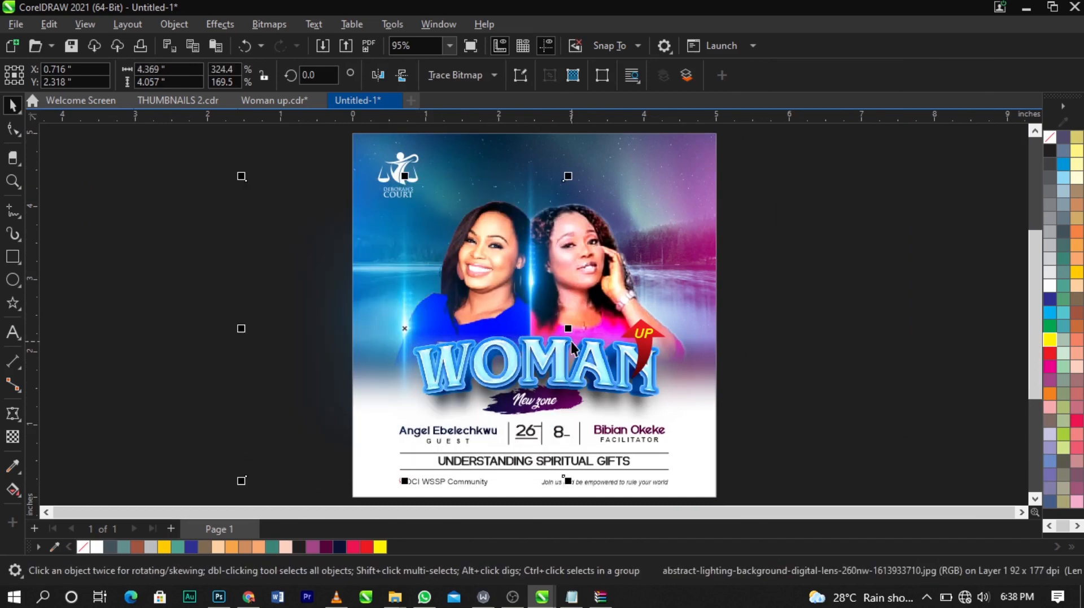
pyautogui.moveTo(450, 312); pyautogui.dragTo(494, 346)
pyautogui.click(516, 318)
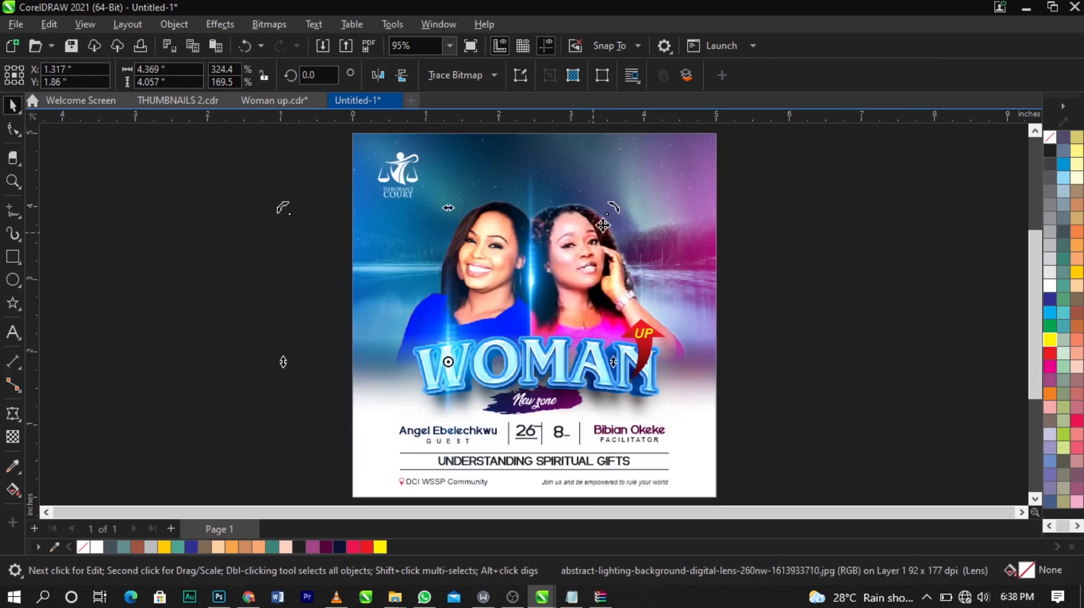
pyautogui.moveTo(620, 214); pyautogui.dragTo(587, 477)
pyautogui.click(494, 378)
pyautogui.moveTo(492, 361)
pyautogui.mouseDown()
pyautogui.moveTo(497, 347)
pyautogui.moveTo(513, 356)
pyautogui.mouseUp()
pyautogui.click(505, 357)
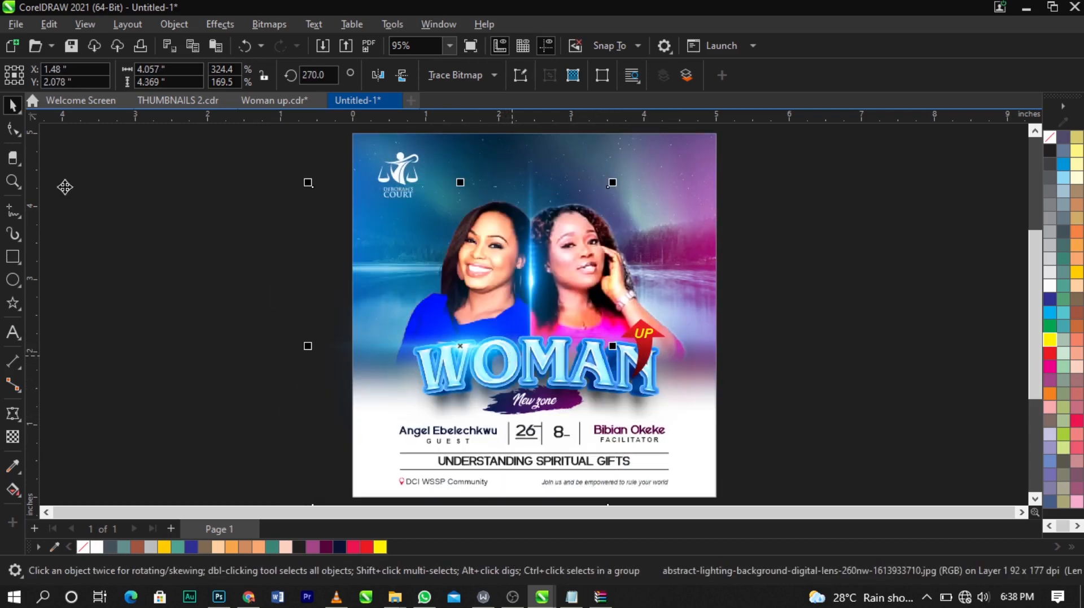
# Step: Trim the lens-light bitmap by moving its left and bottom corner nodes in to the page edge
pyautogui.click(12, 132)
pyautogui.scroll(-1, 355, 164)
pyautogui.moveTo(280, 148); pyautogui.dragTo(411, 428)
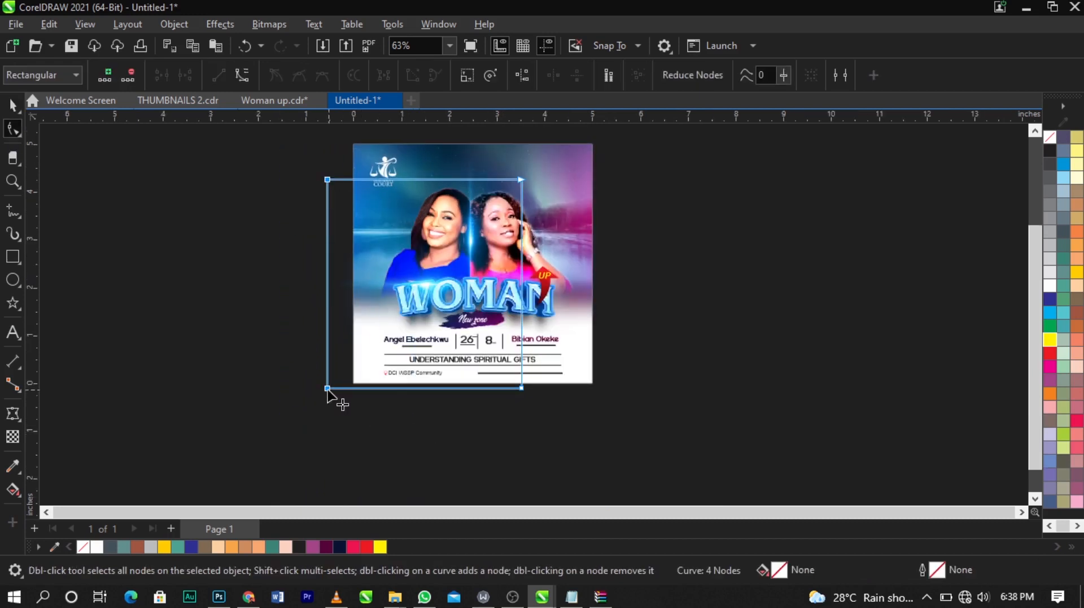
pyautogui.moveTo(329, 388); pyautogui.dragTo(355, 390)
pyautogui.moveTo(521, 389); pyautogui.dragTo(522, 383)
pyautogui.press('space')
pyautogui.click(768, 304)
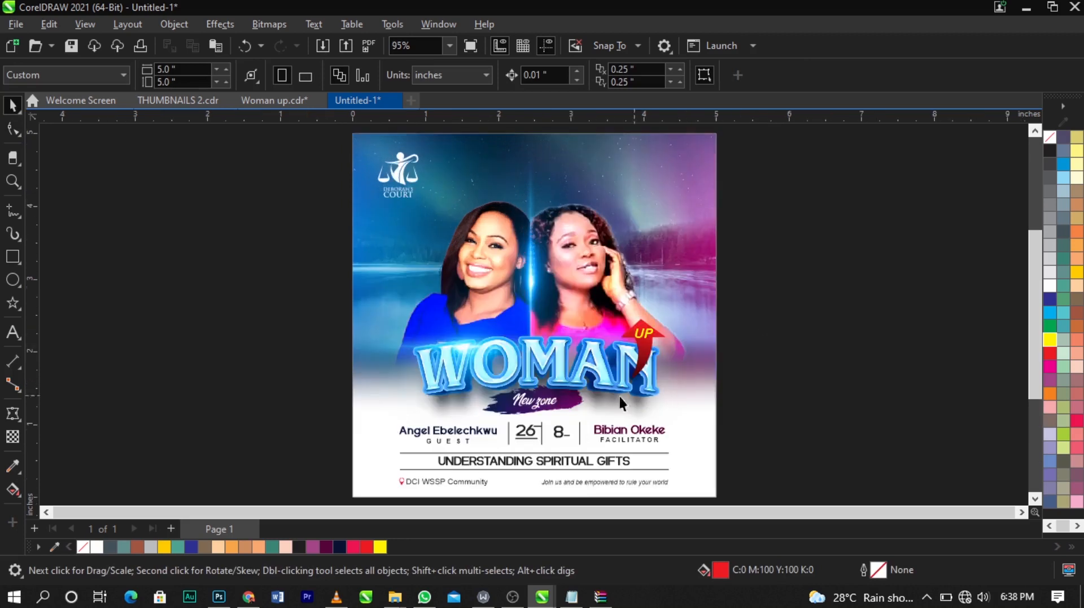
# Step: Preview the finished flyer in full screen
pyautogui.press('F9')
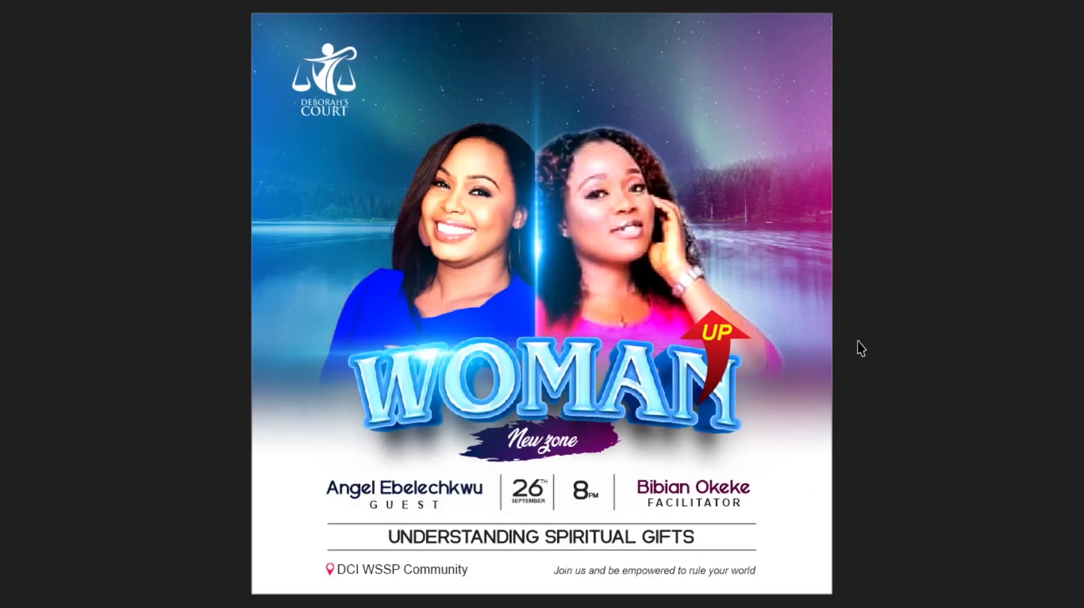